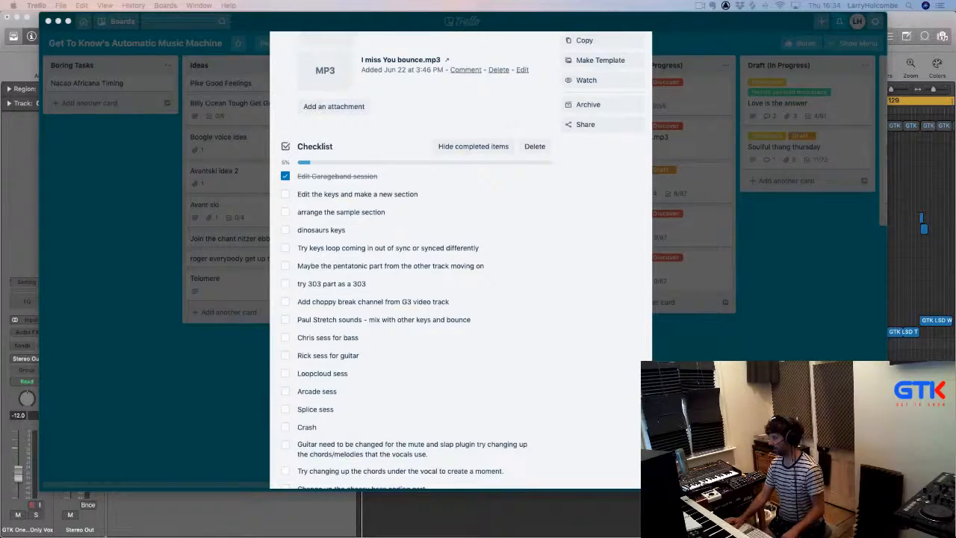
Switch to Logic Pro X and look over the whole track arrangement of the "I miss You #1 chord trigger" alternative
click(922, 20)
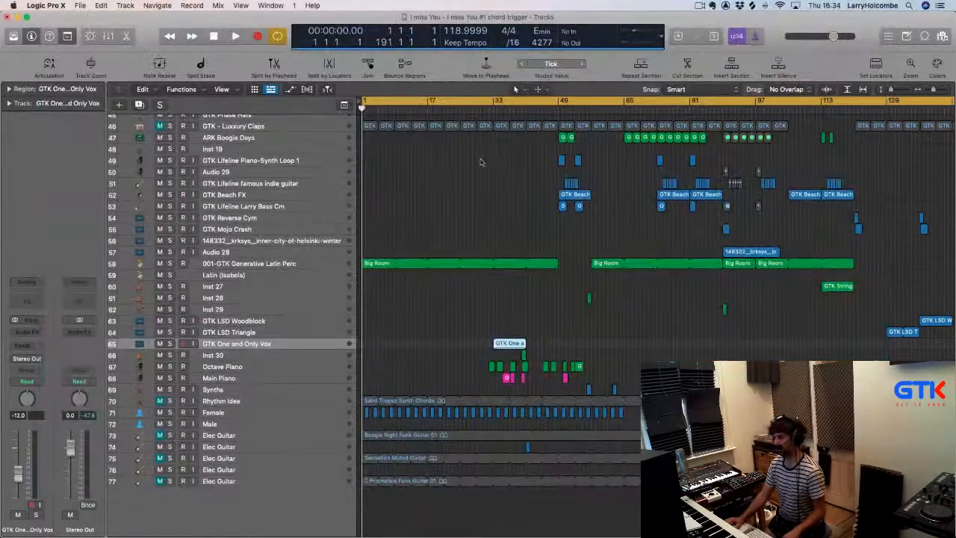
scroll(474, 157, down, 5)
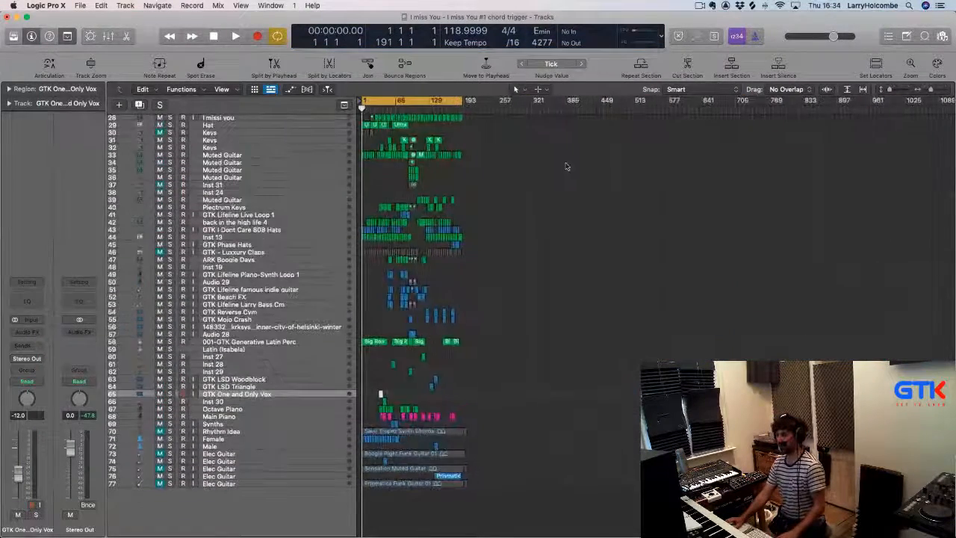
scroll(566, 166, up, 10)
scroll(559, 167, up, 5)
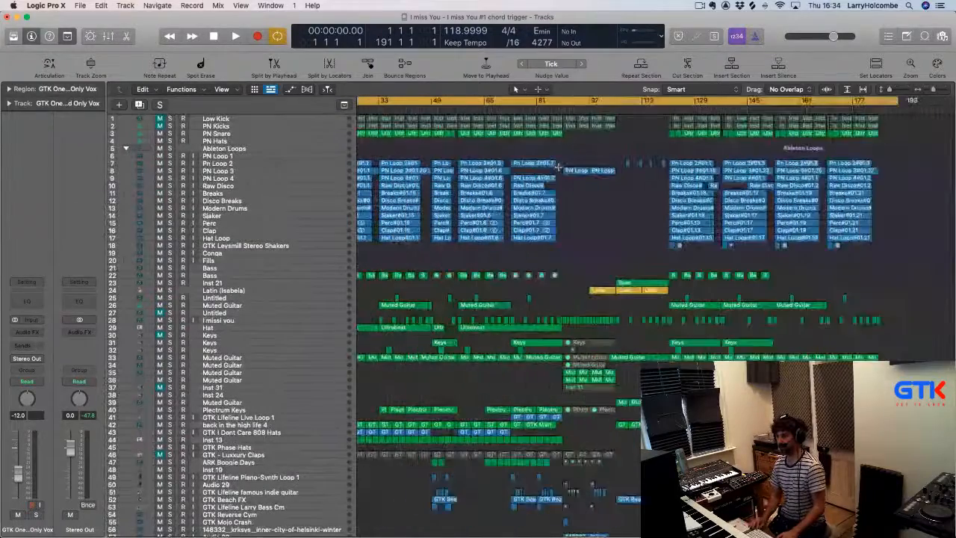
scroll(558, 167, down, 1)
scroll(560, 175, up, 2)
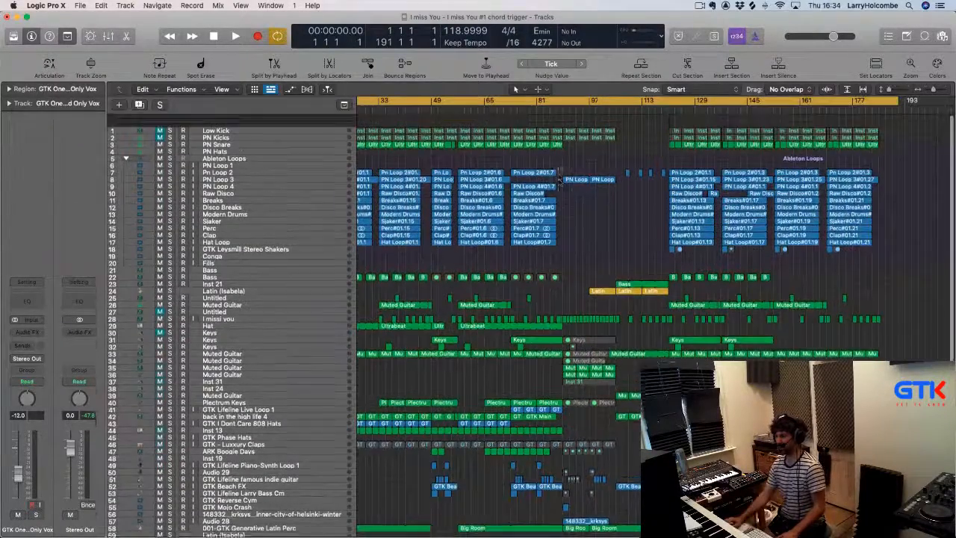
scroll(559, 182, left, 3)
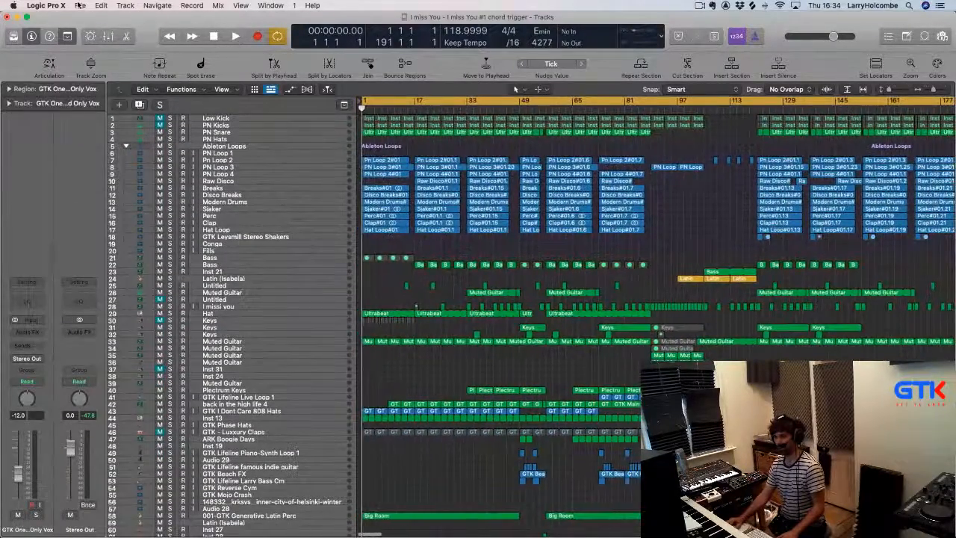
Check which project alternatives exist without switching to another one
click(79, 5)
mouse_move(119, 133)
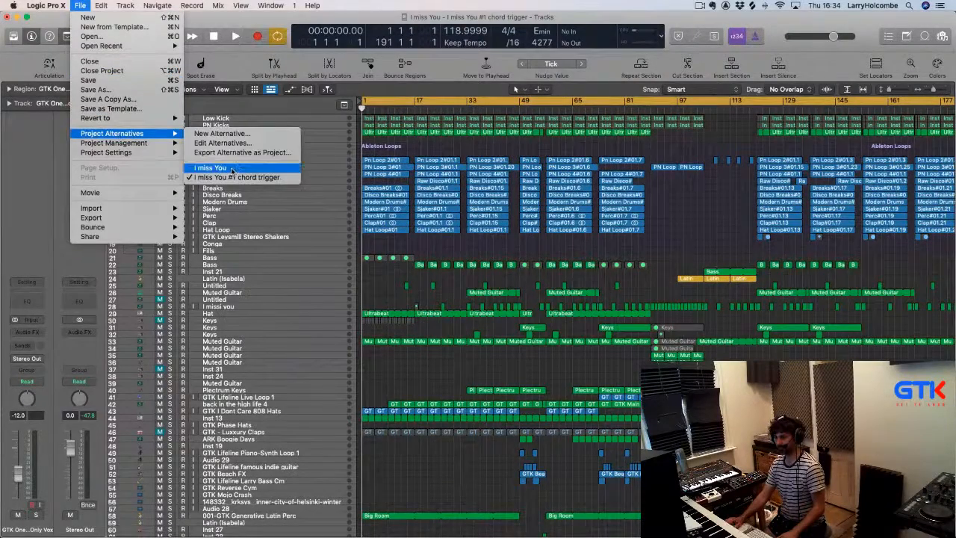
click(446, 144)
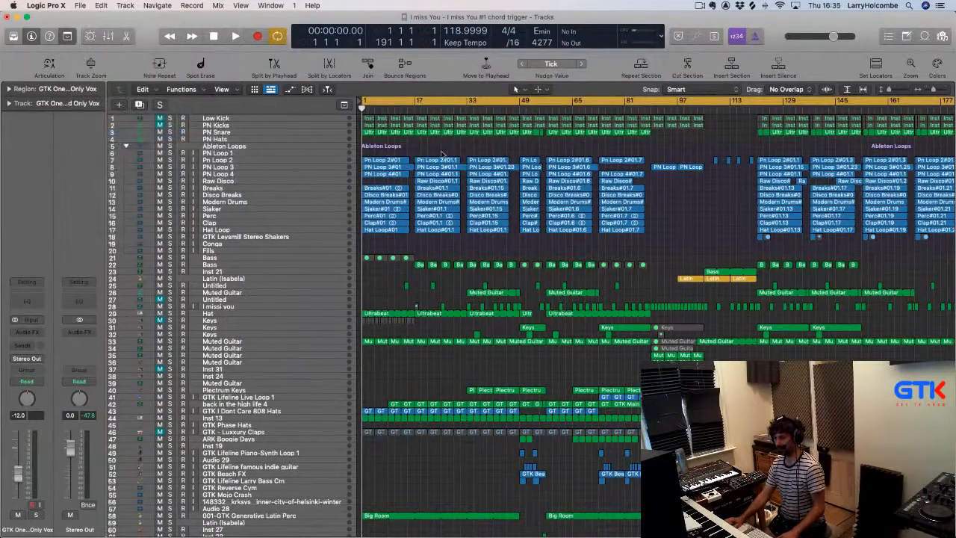
scroll(442, 155, down, 5)
key(super+Tab)
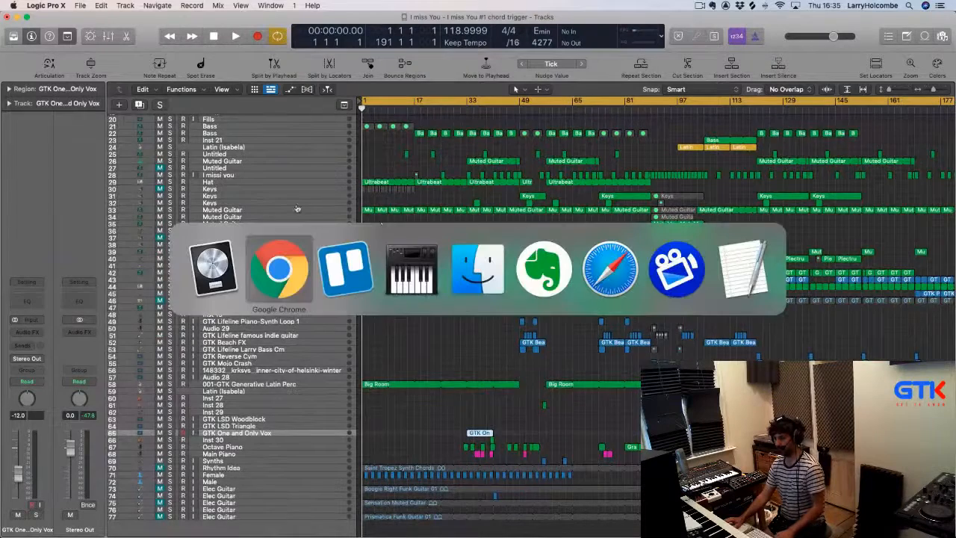
key(super+Tab)
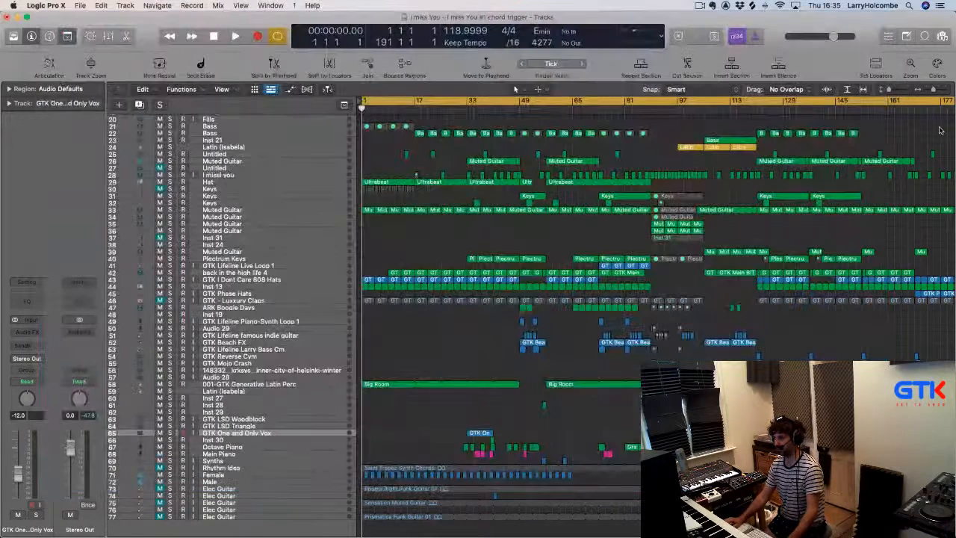
key(super+Tab)
Turn off cycle mode, play the song briefly from around bar 70 and inspect the piano, guitar and drum loop regions
click(621, 110)
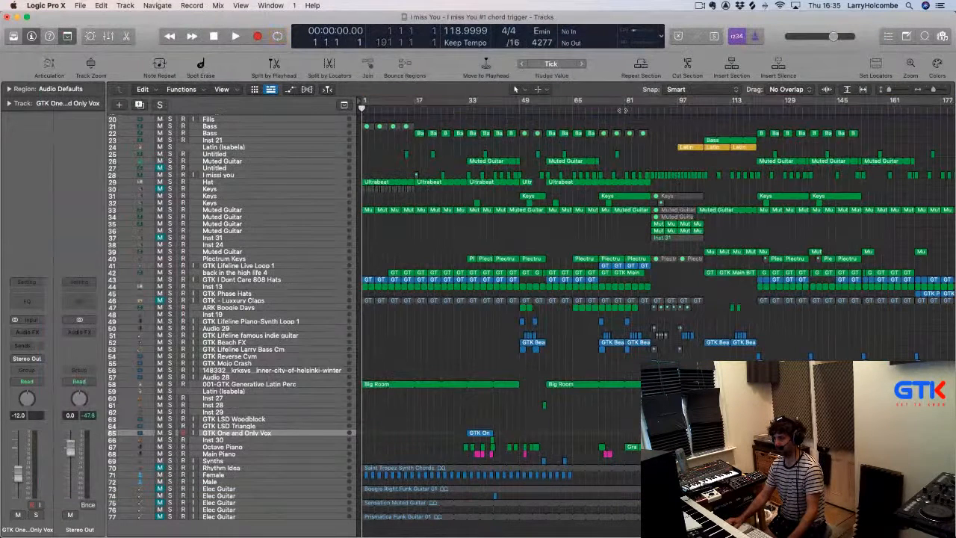
click(621, 110)
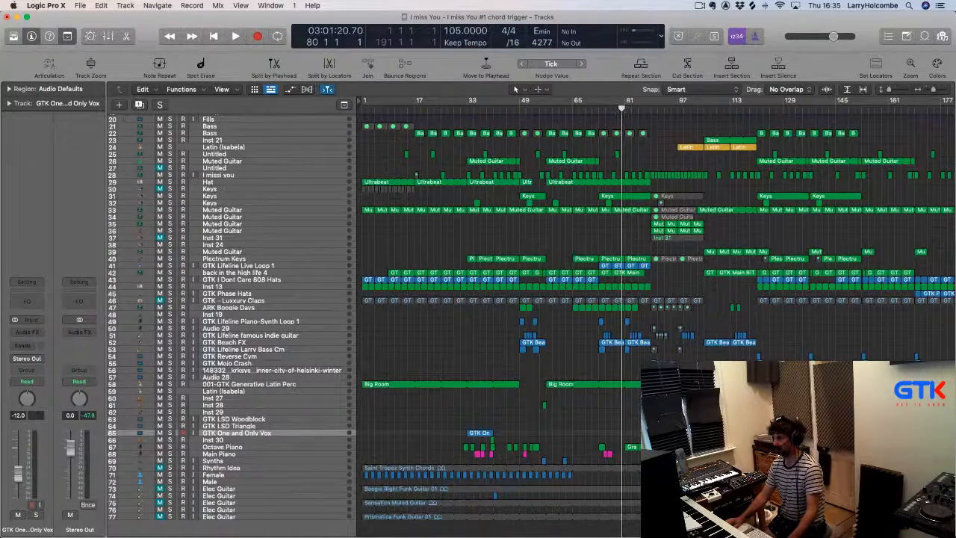
click(591, 111)
key(space)
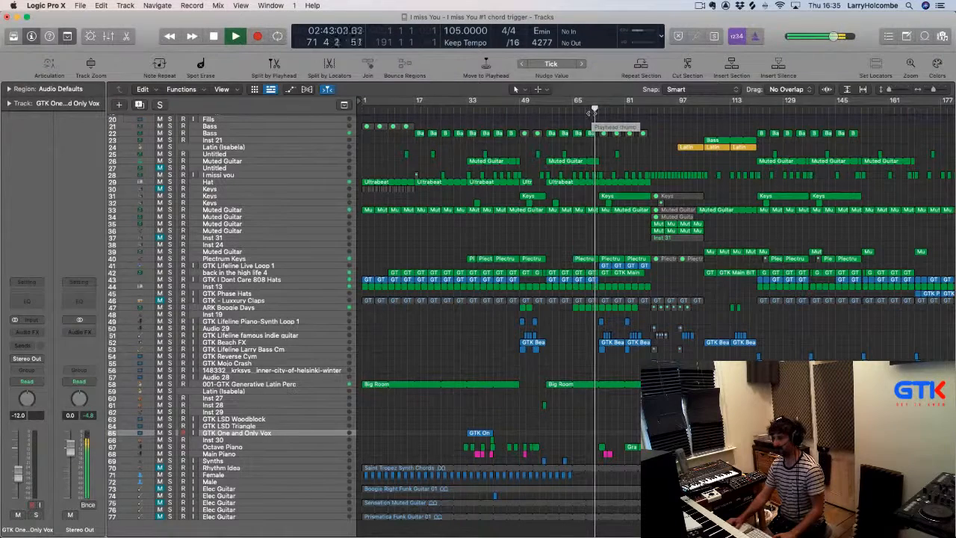
key(space)
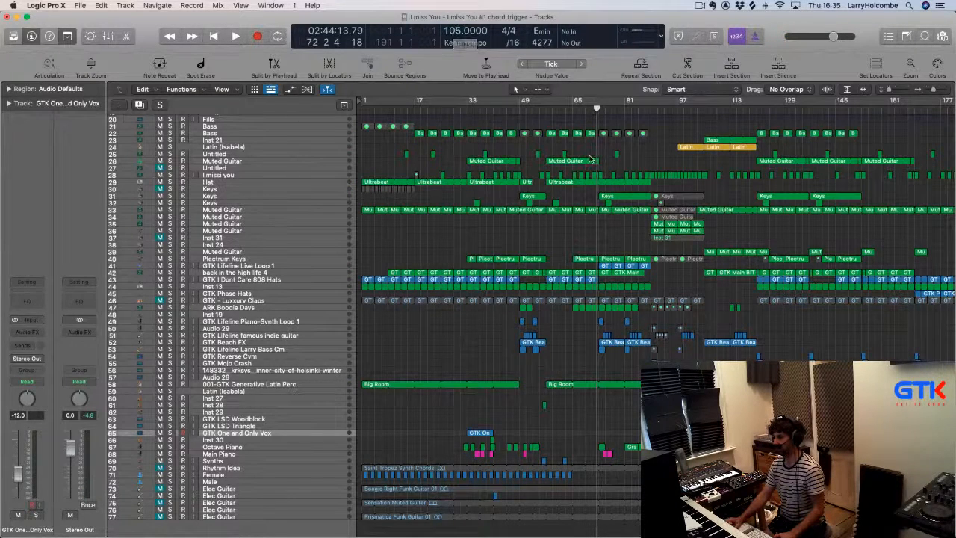
drag(475, 408, 736, 507)
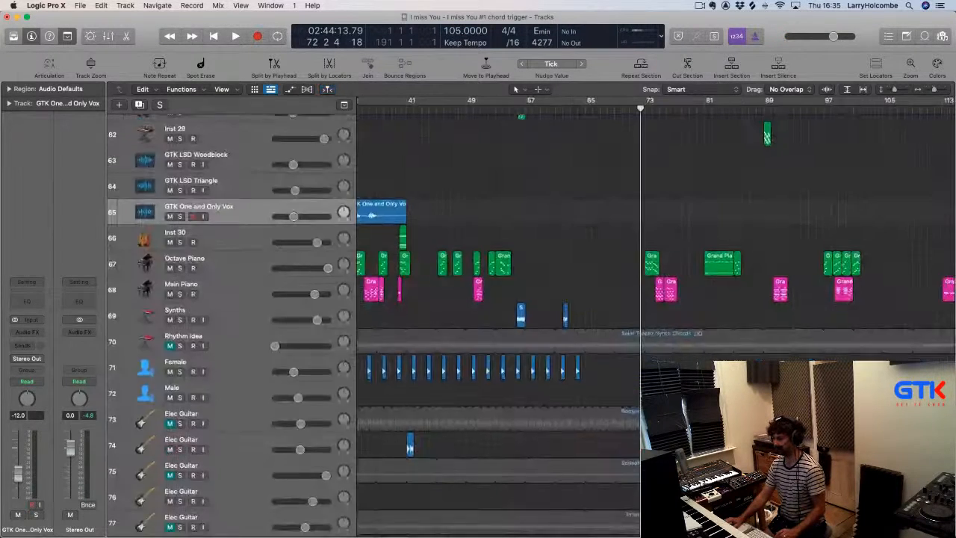
ctrl+alt+click(736, 507)
scroll(633, 388, up, 3)
scroll(632, 388, up, 15)
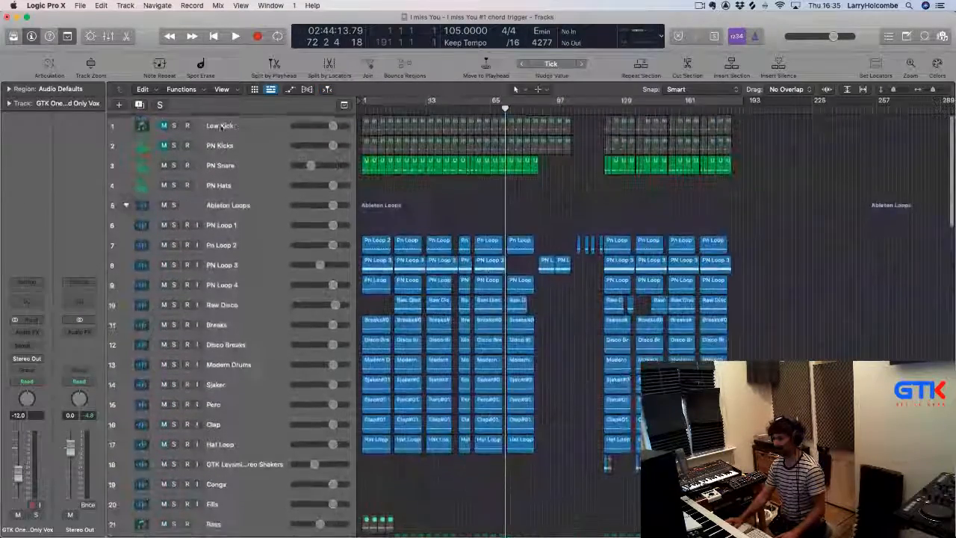
Switch to the "I miss You" project alternative without saving the current changes
click(80, 5)
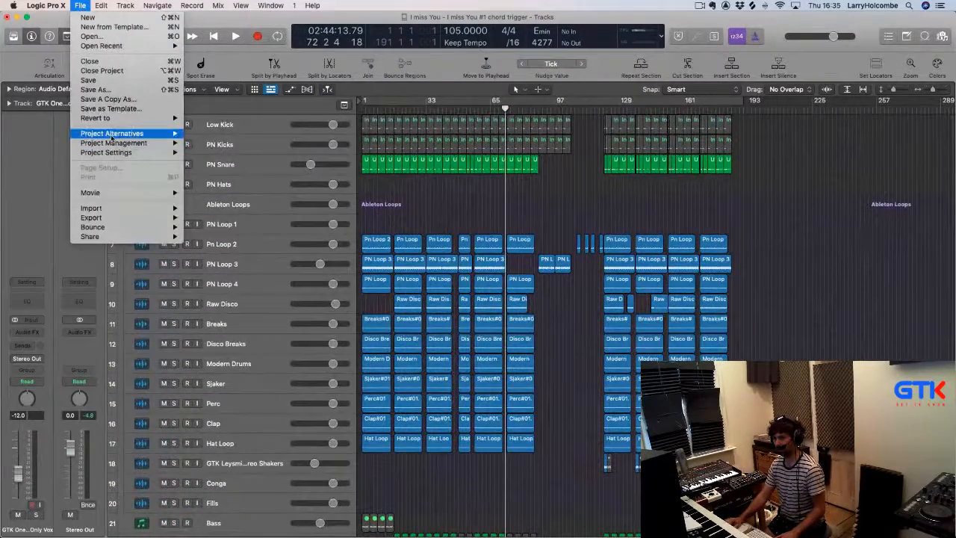
mouse_move(123, 134)
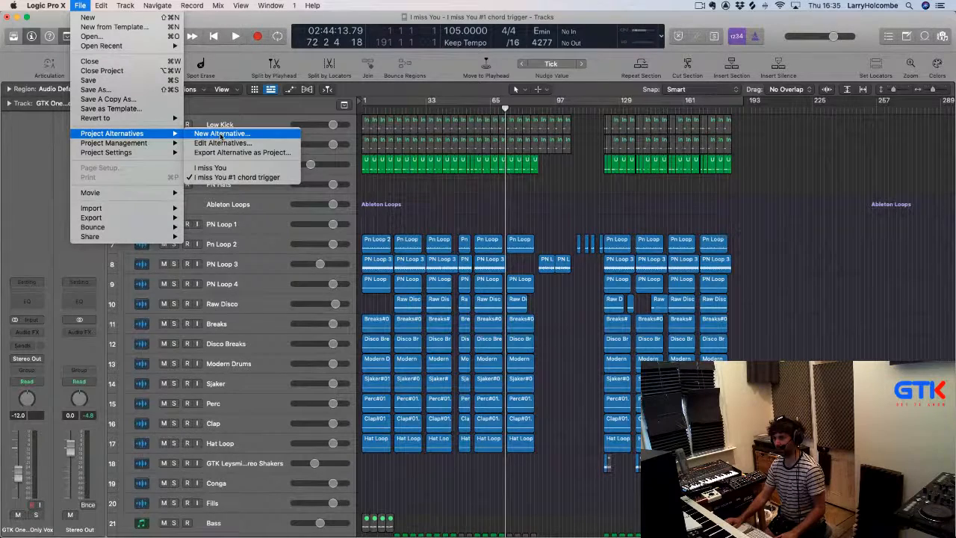
click(210, 167)
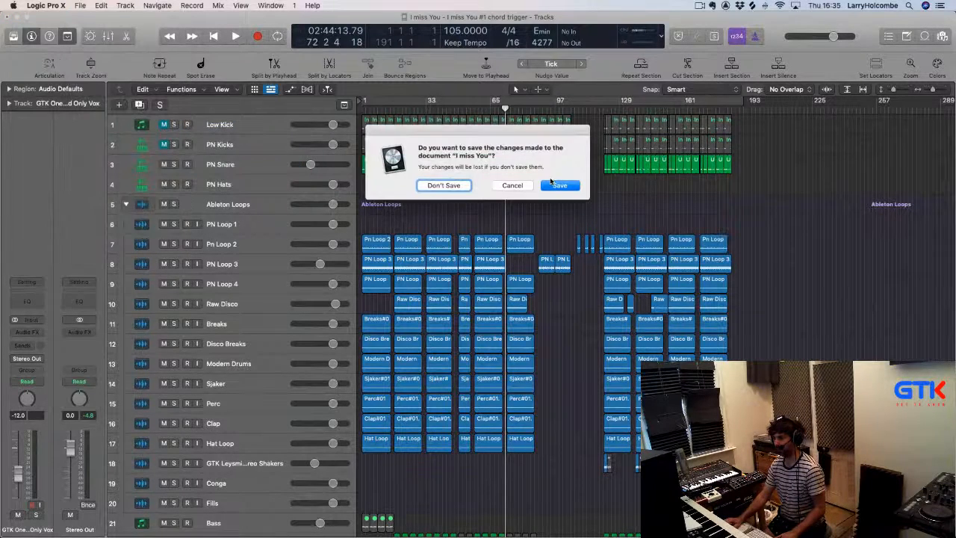
click(444, 185)
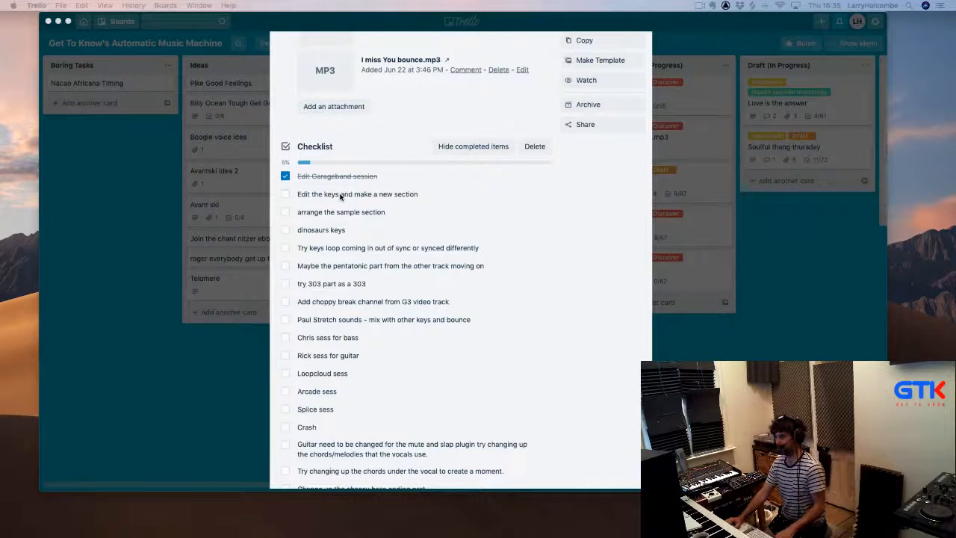
Switch to Trello and read the song card's checklist of remaining tasks
key(super+Tab)
key(super+Tab)
key(super+Tab)
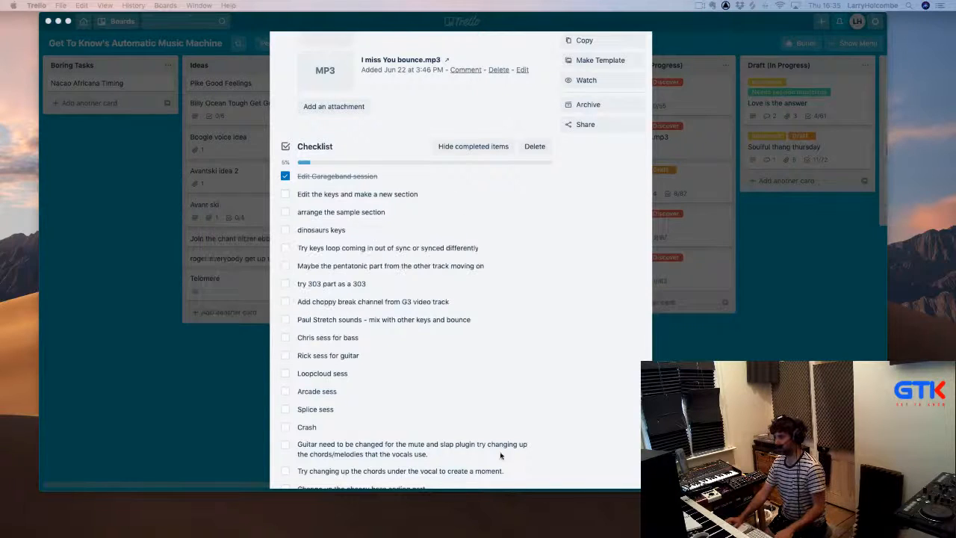
mouse_move(554, 536)
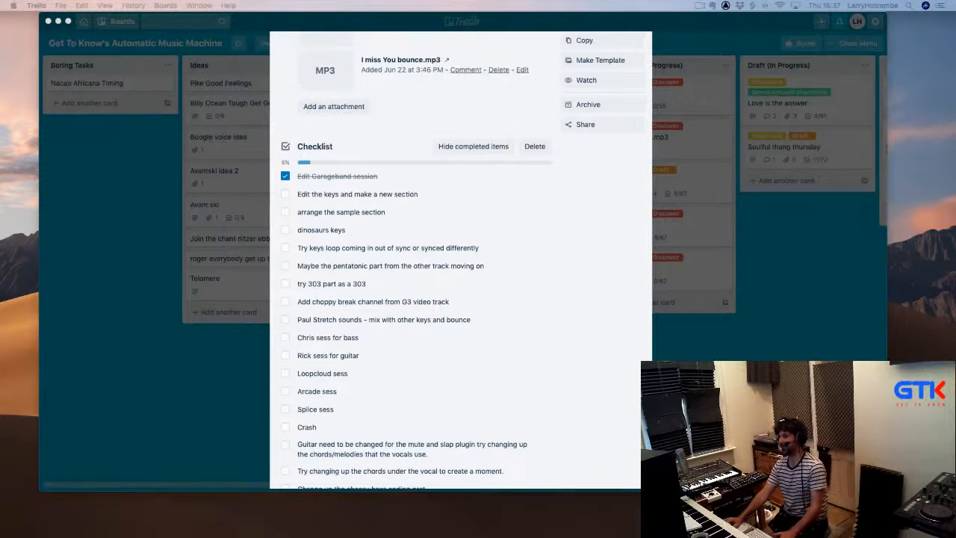
Return to Logic Pro X, play the opening bars of the "I miss You" alternative and look over its tracks
key(super+Tab)
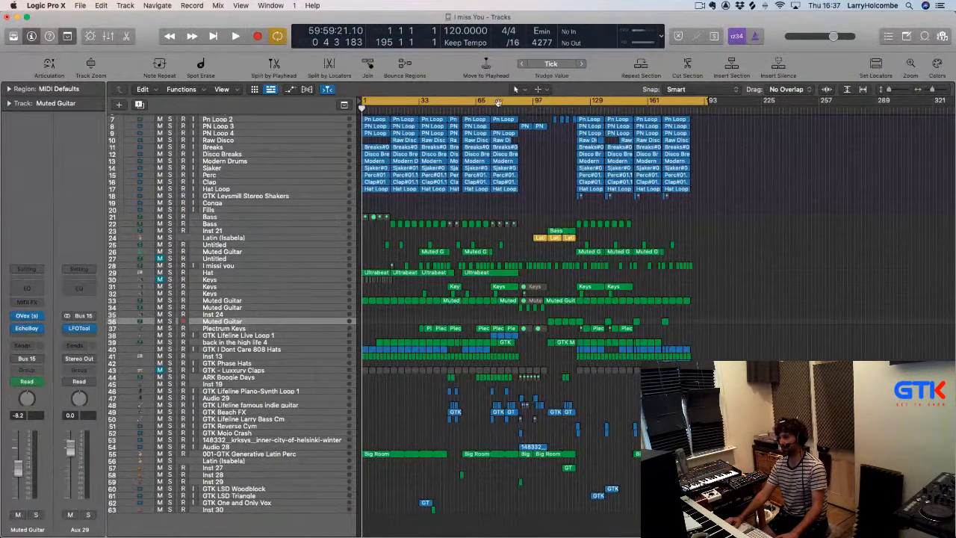
key(space)
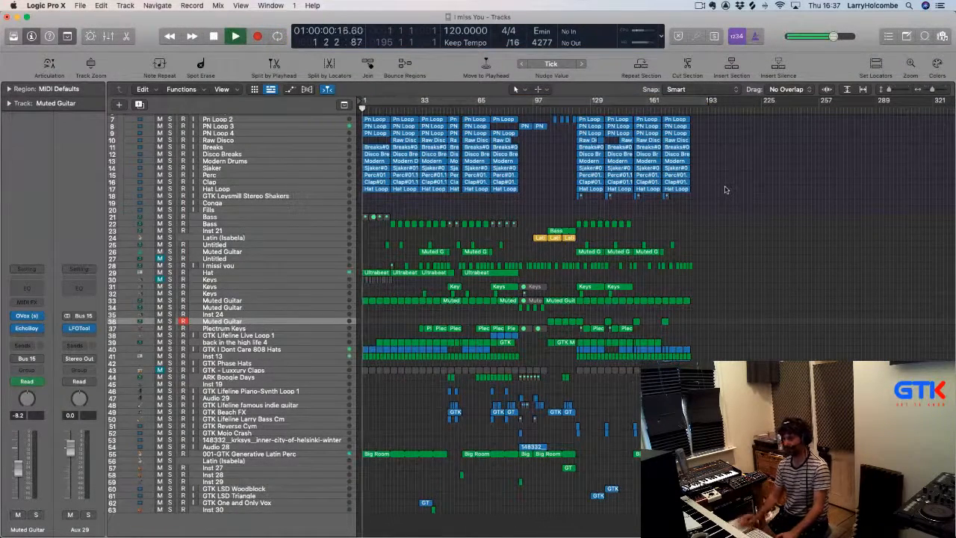
scroll(722, 187, down, 3)
scroll(616, 257, up, 2)
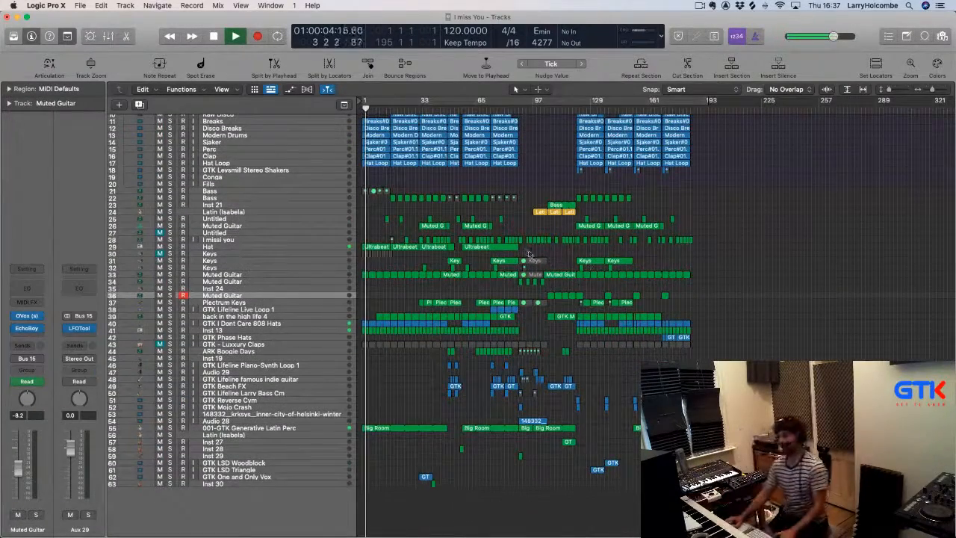
key(space)
Switch to the "I miss You #1 chord trigger" project alternative without saving the changes
click(80, 5)
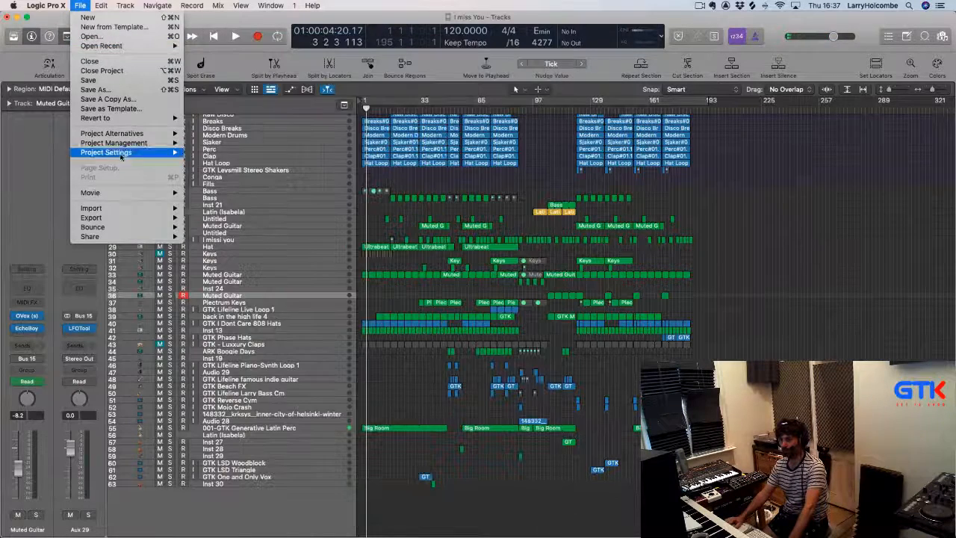
mouse_move(123, 134)
click(222, 178)
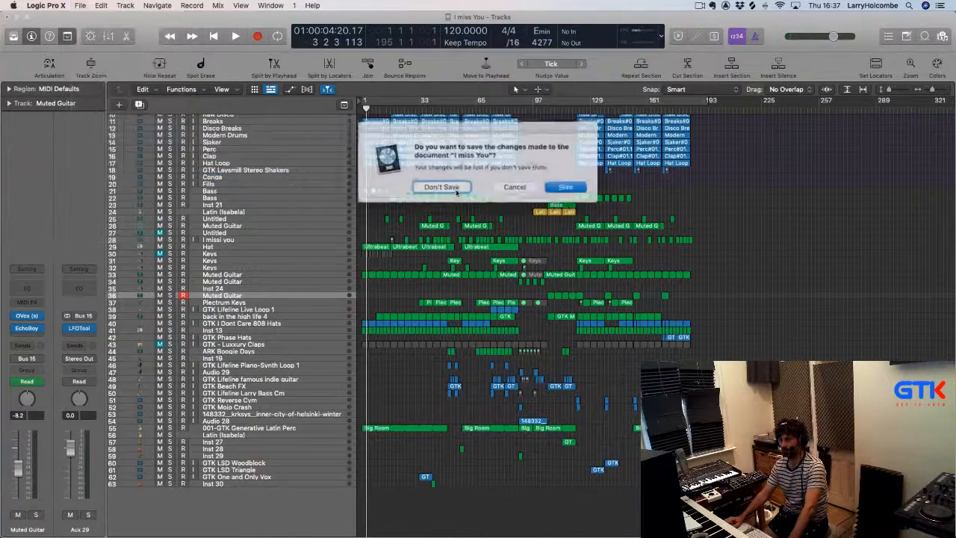
click(454, 185)
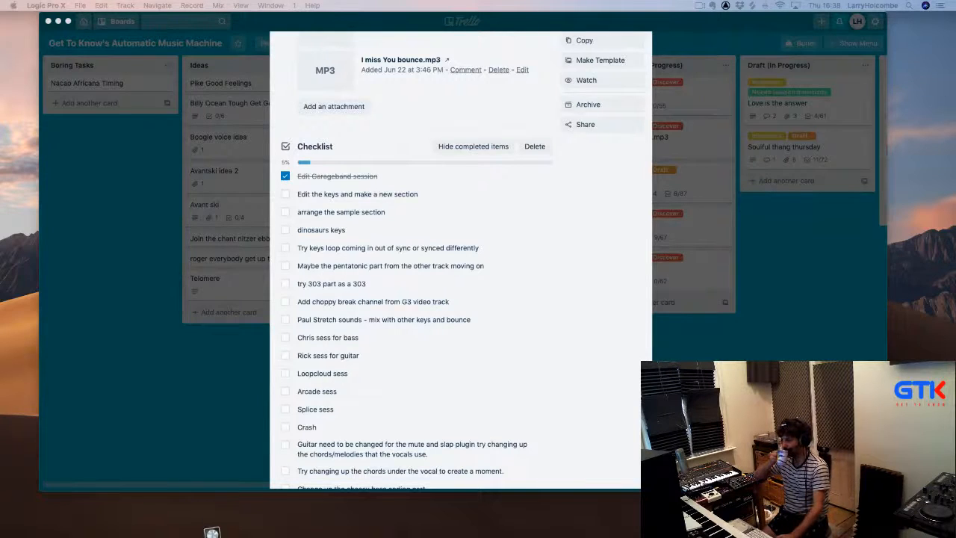
Return to Logic Pro X, deselect the vocal region and try to set the project tempo to 120
key(super+Tab)
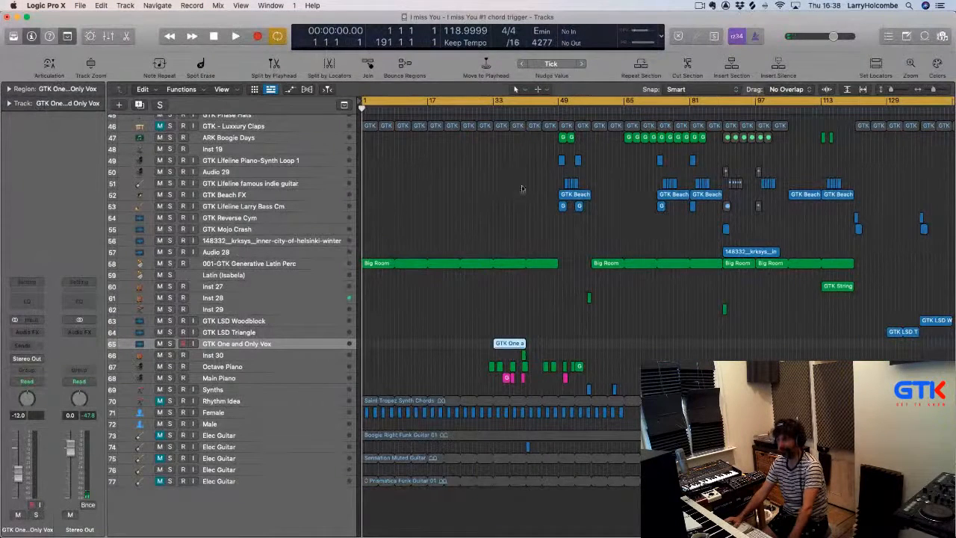
click(522, 188)
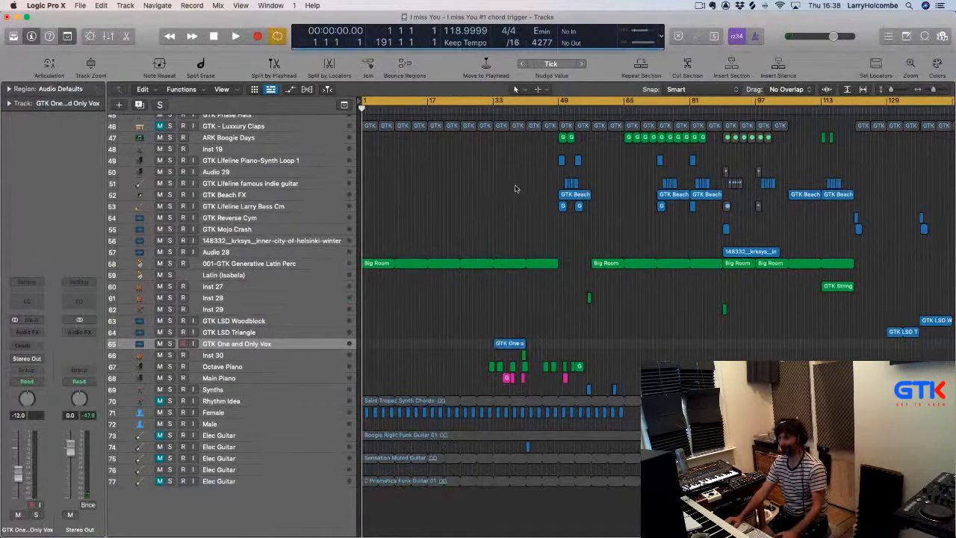
click(469, 37)
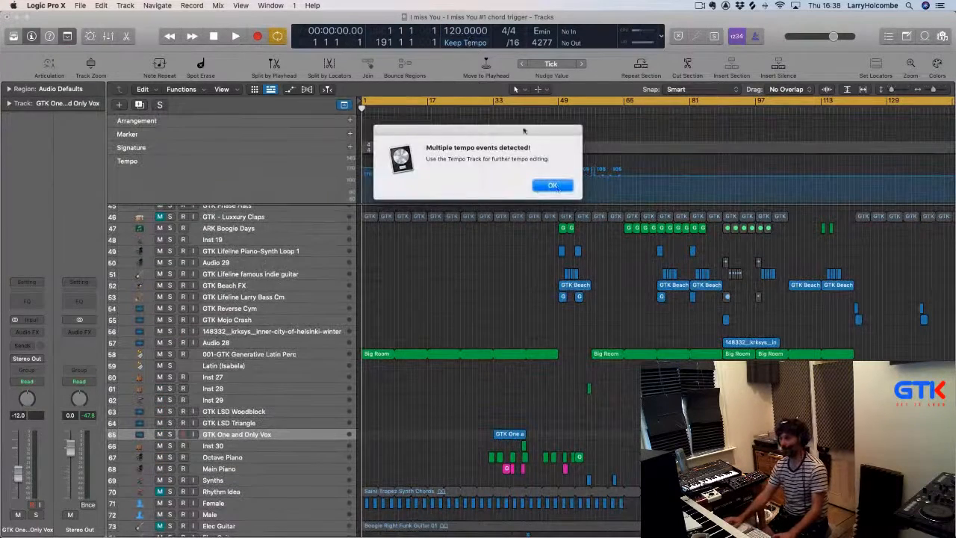
click(553, 186)
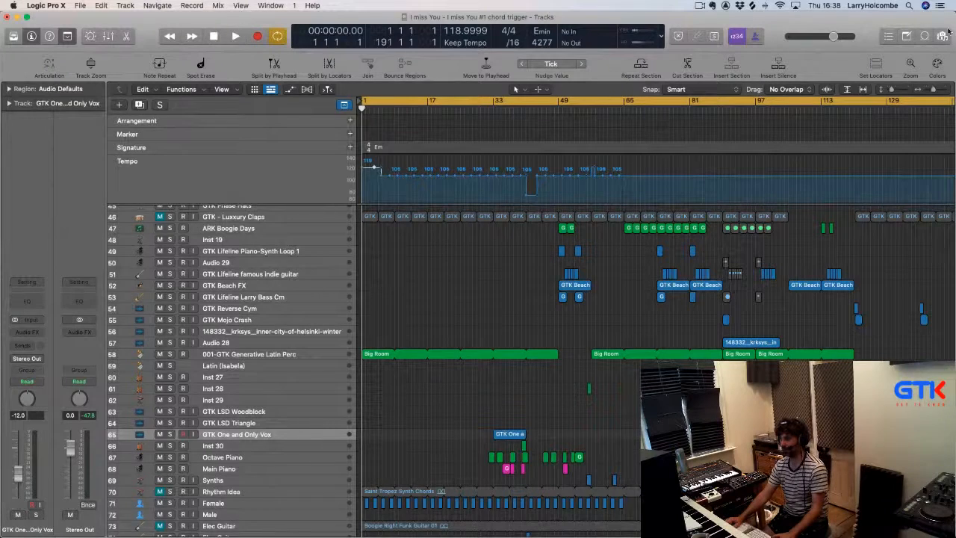
Open the list of tempo events, select all of them and delete them
click(886, 37)
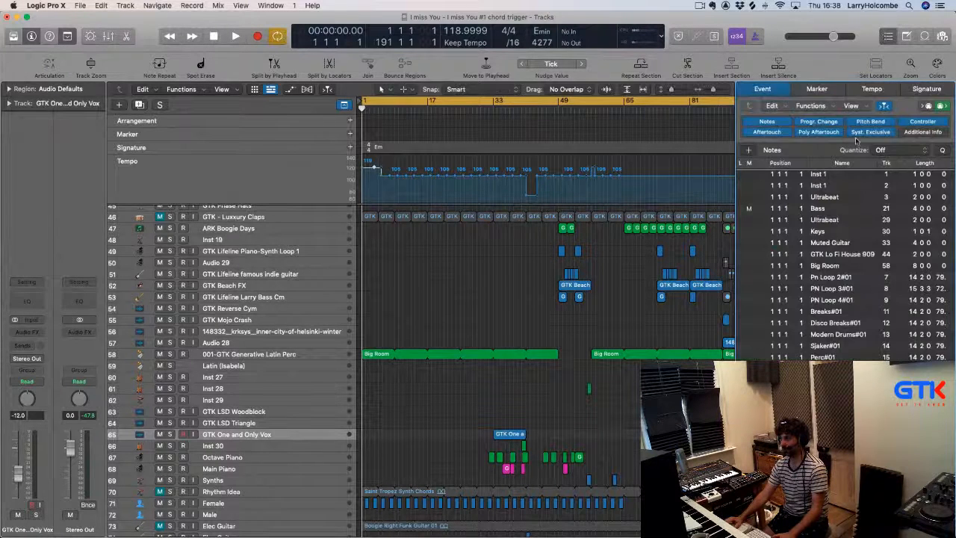
click(872, 89)
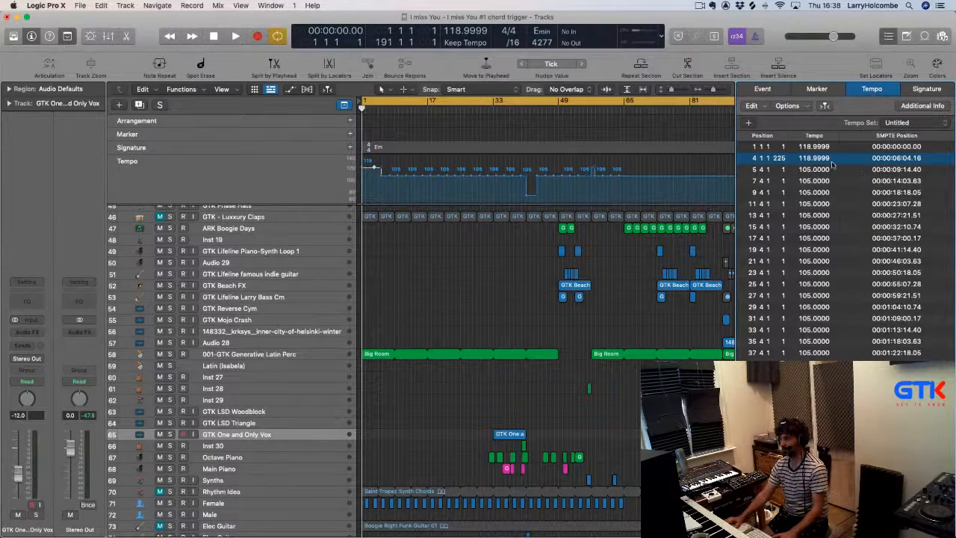
click(814, 149)
key(super+a)
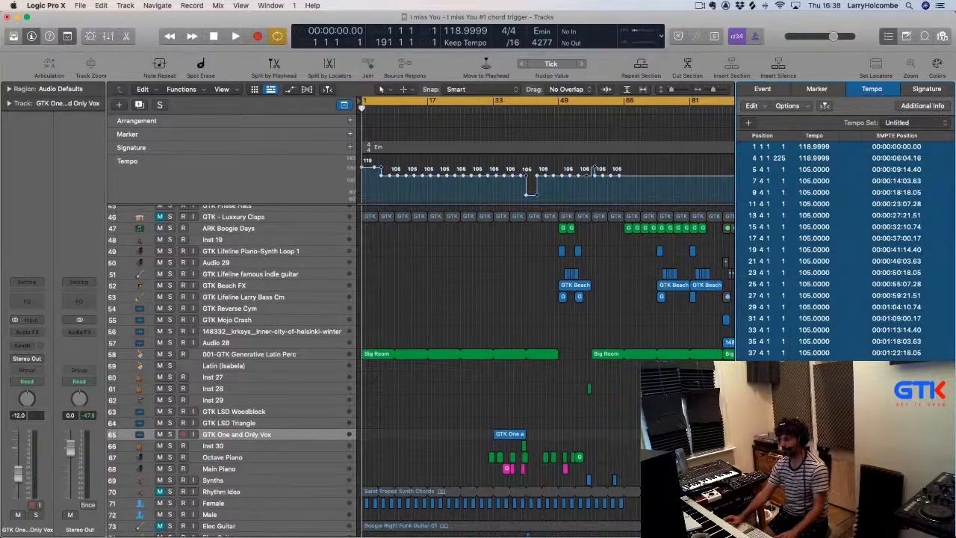
key(BackSpace)
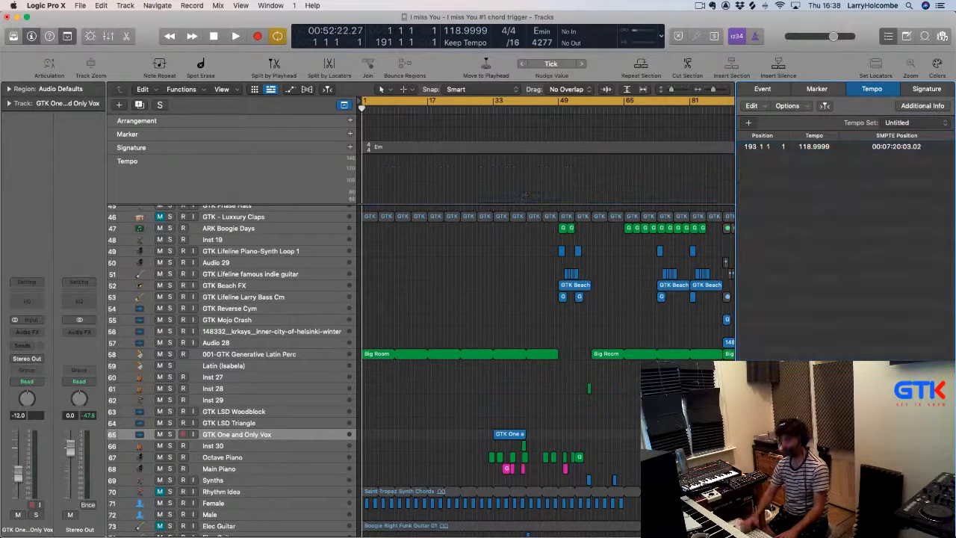
Set the project tempo to 120 and play the song from the beginning
double_click(471, 31)
text(120)
key(Return)
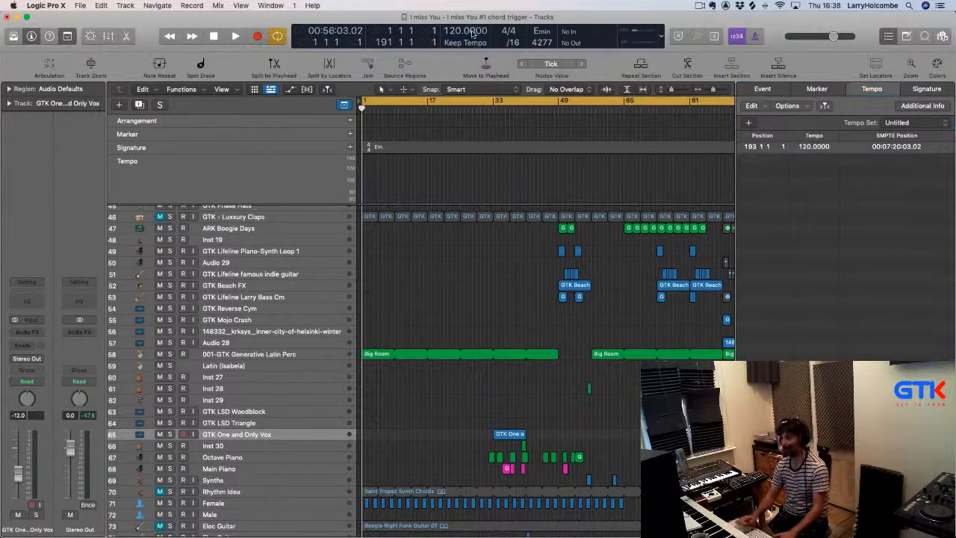
key(space)
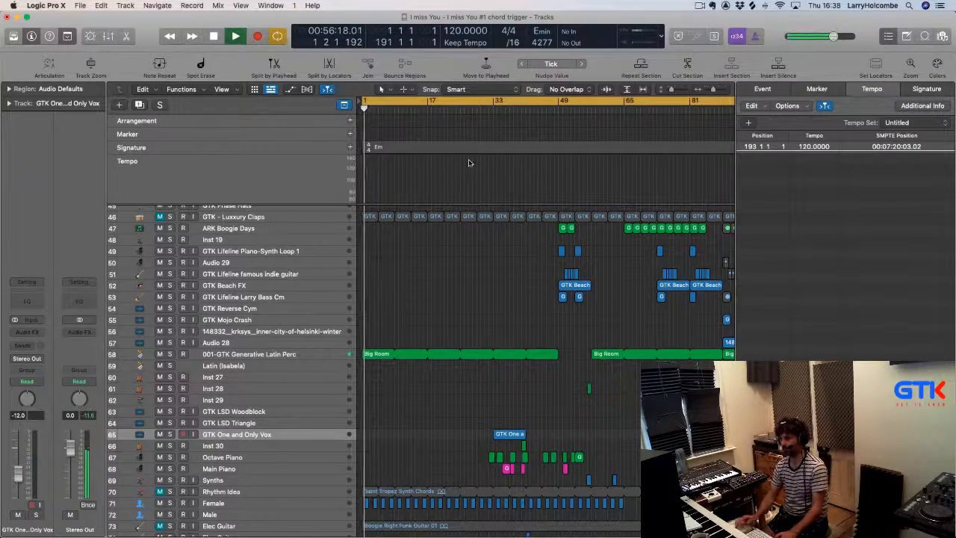
Mute the Female vocal track and hide the global tracks and the tempo list
click(345, 106)
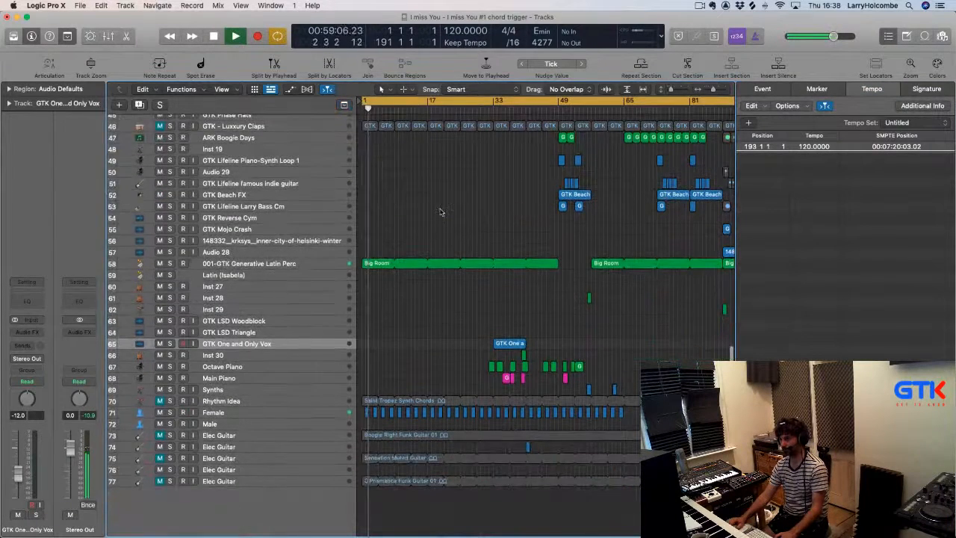
click(160, 414)
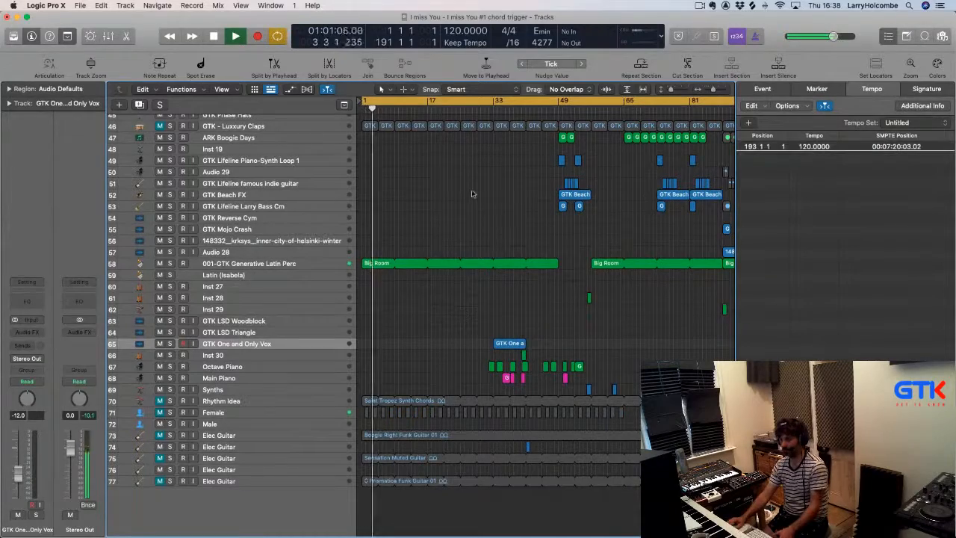
click(889, 37)
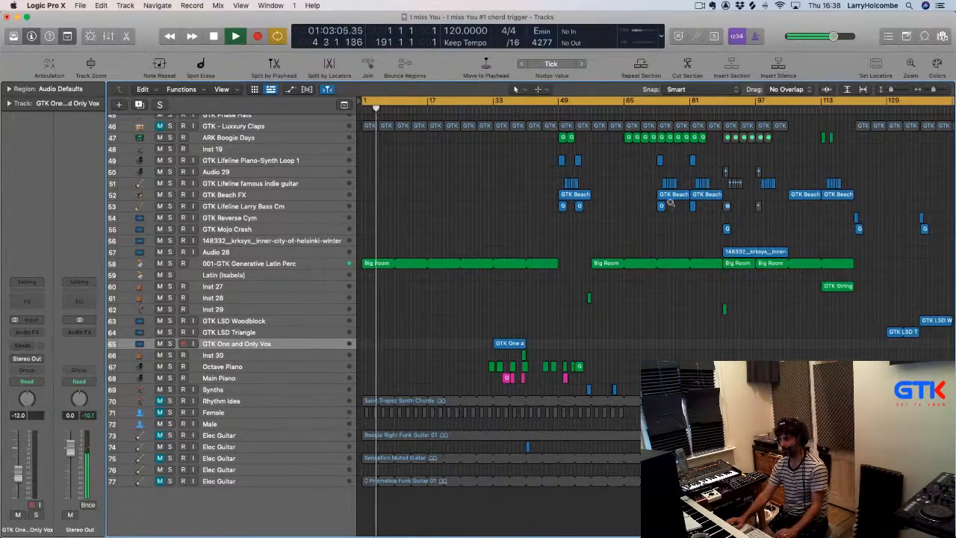
Look over the arrangement from the drum and guitar tracks to the piano regions, in the second half of the song
scroll(668, 202, down, 5)
drag(667, 235, 746, 324)
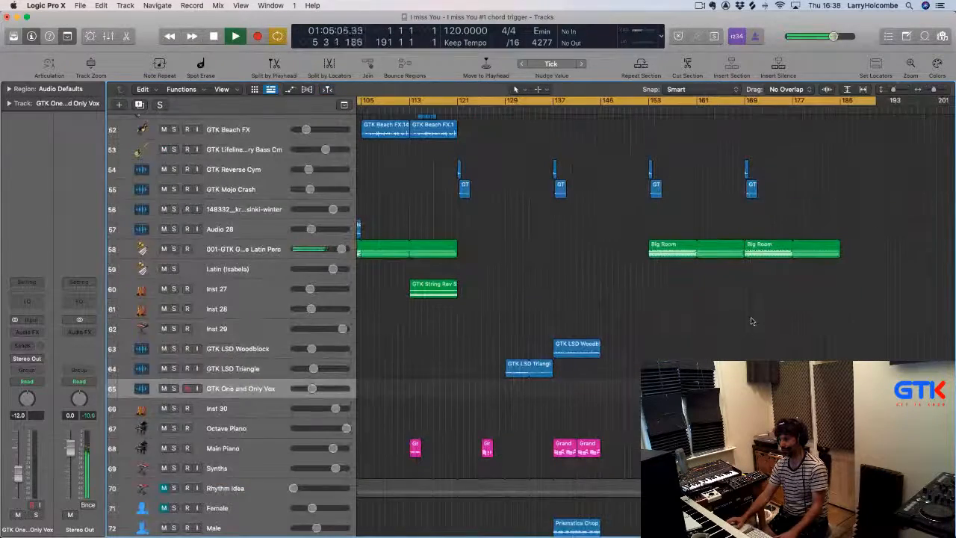
scroll(758, 320, up, 15)
scroll(758, 320, down, 20)
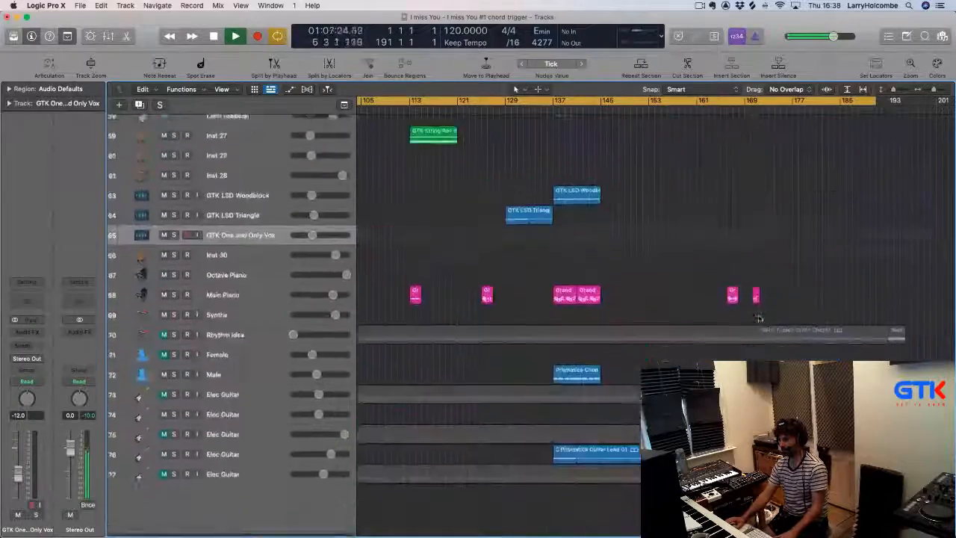
scroll(758, 319, left, 8)
scroll(758, 319, right, 3)
scroll(757, 317, up, 3)
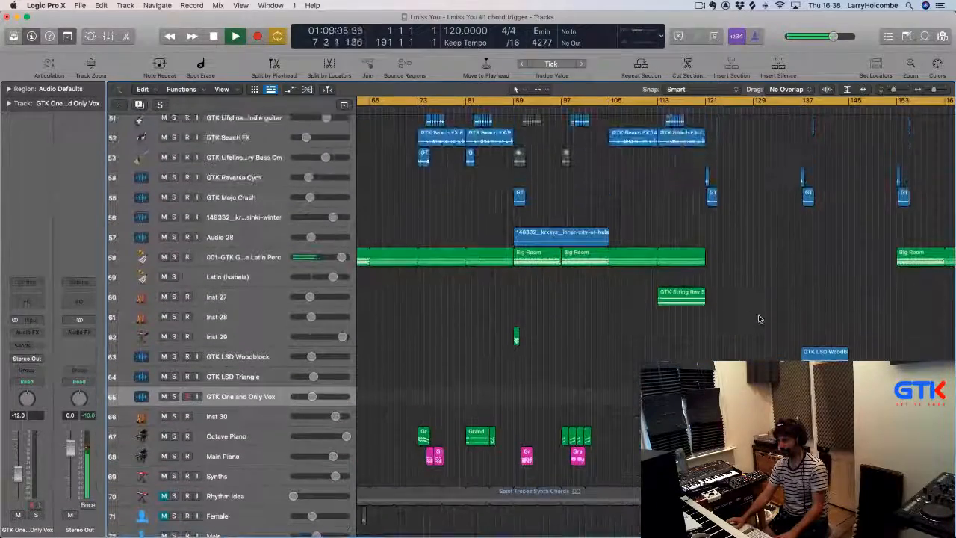
scroll(659, 304, down, 4)
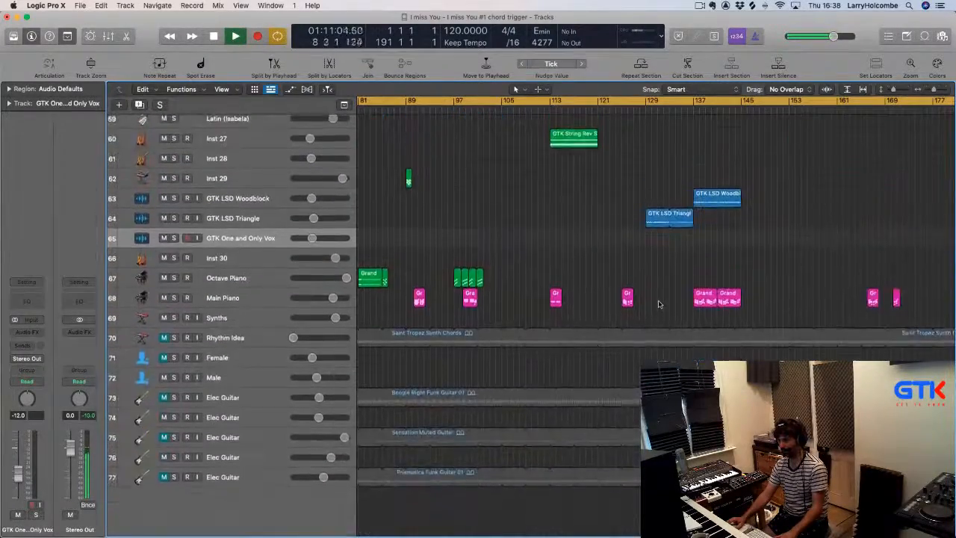
scroll(659, 304, up, 14)
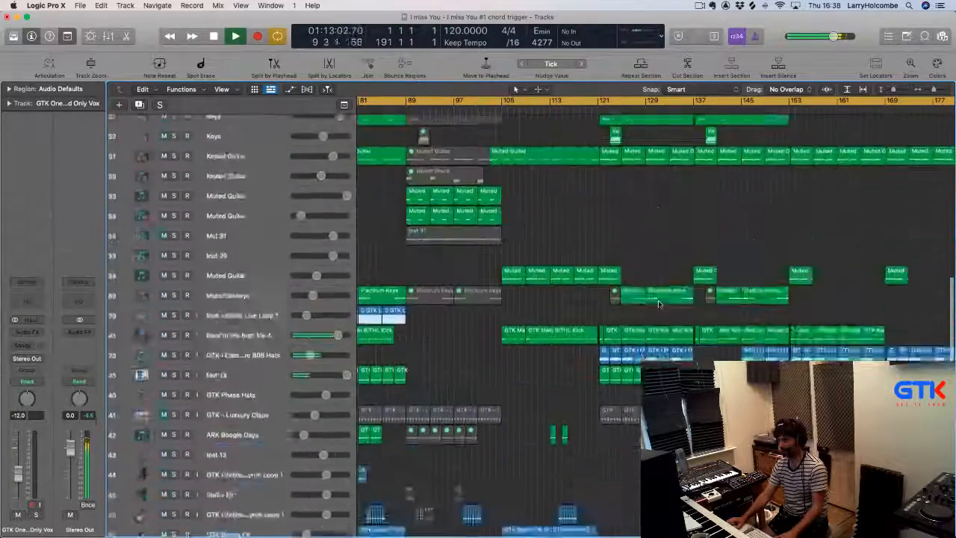
scroll(659, 304, down, 14)
Turn off cycle playback and play from the start of the Grand Piano regions at bar 137
drag(653, 253, 804, 356)
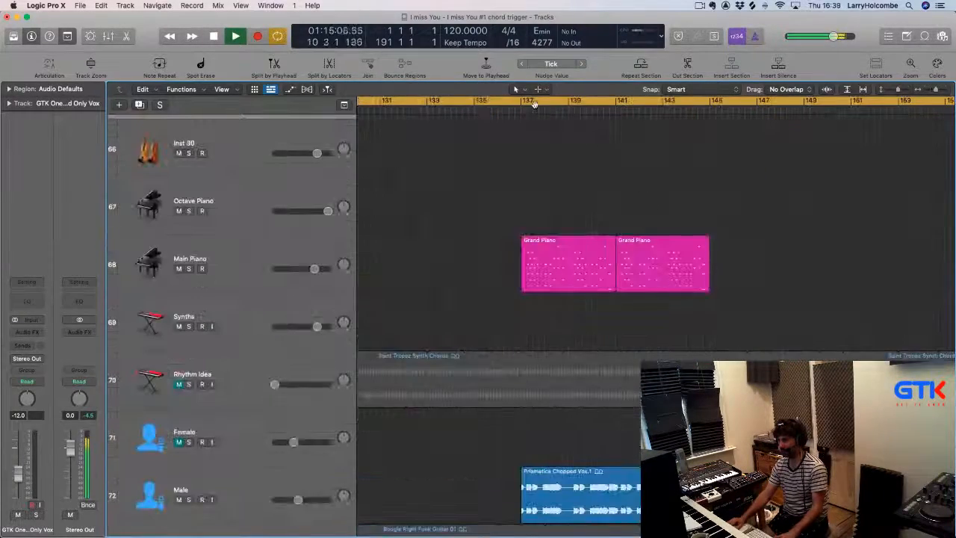
click(534, 101)
click(521, 109)
Compare the piano regions at bar 137 with the Octave Piano and Main Piano regions in the earlier sections
scroll(526, 130, left, 4)
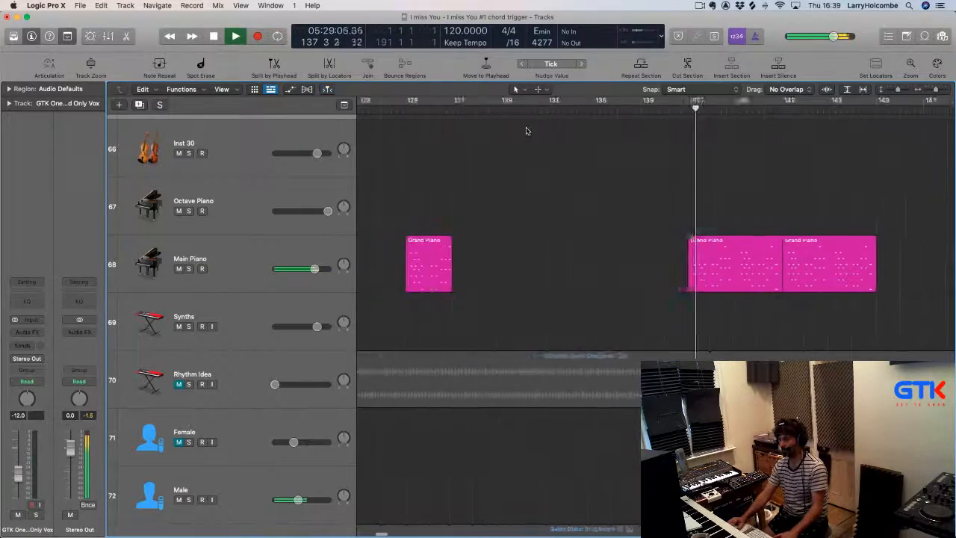
scroll(527, 130, left, 2)
key(super+Up)
key(super+Up)
key(super+Up)
key(super+Up)
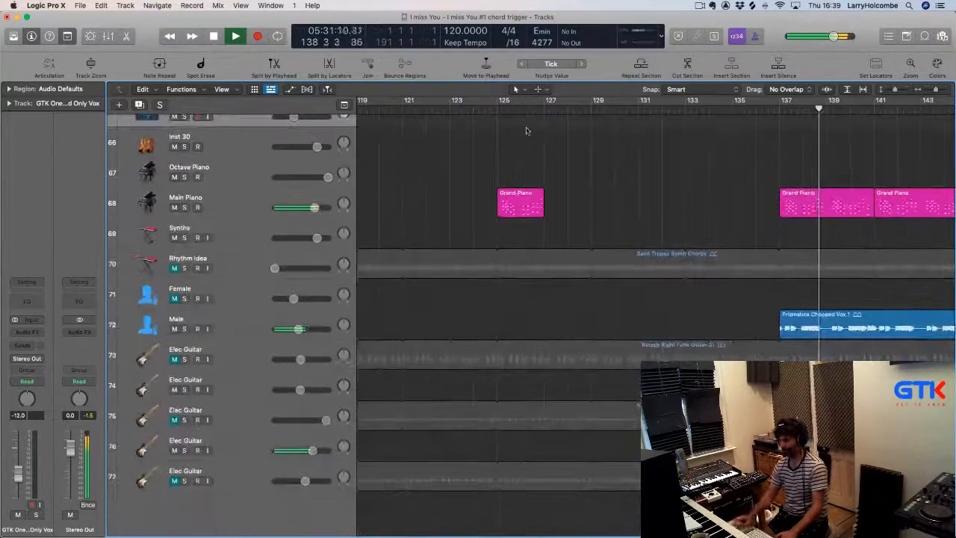
scroll(526, 131, right, 2)
key(super+Up)
key(super+Left)
key(super+Left)
key(super+Left)
key(super+Left)
key(super+Left)
key(super+Left)
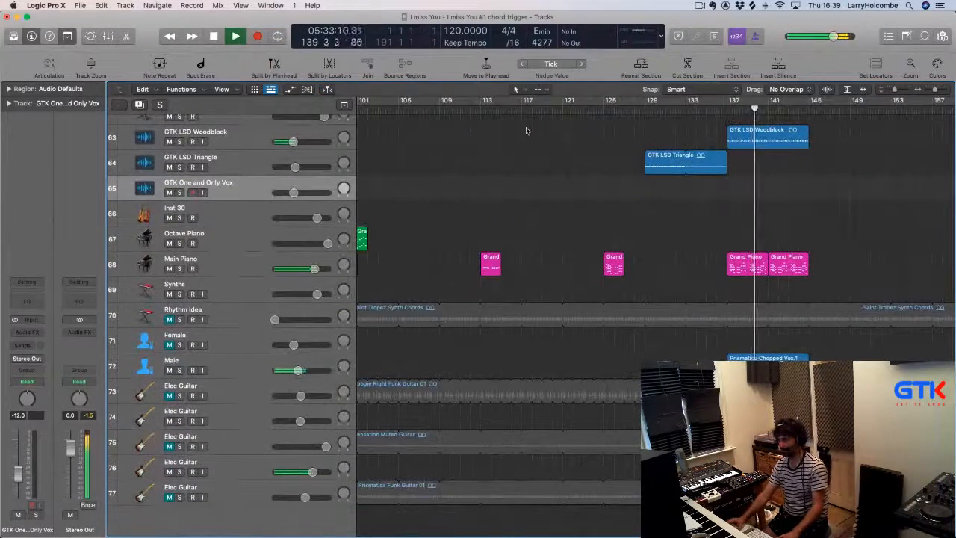
scroll(561, 156, left, 6)
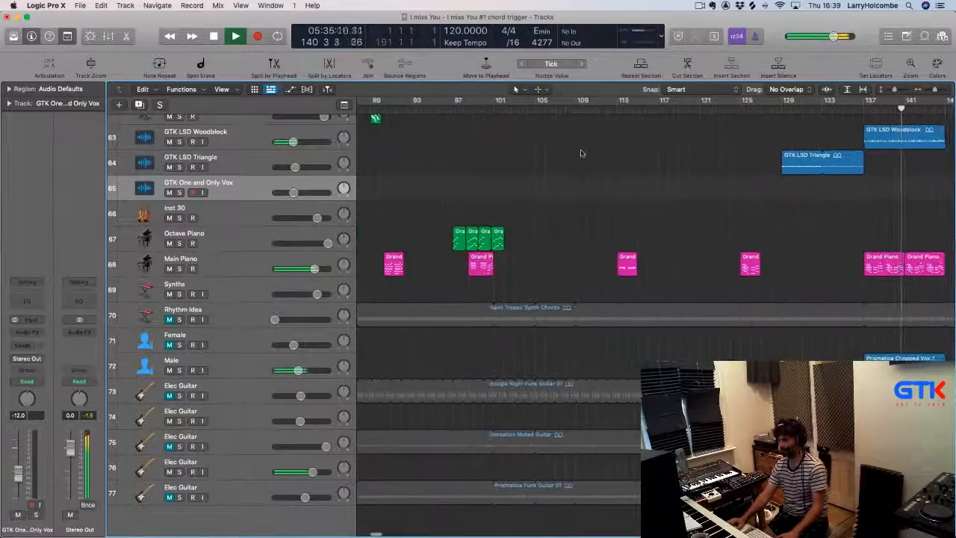
scroll(581, 154, left, 20)
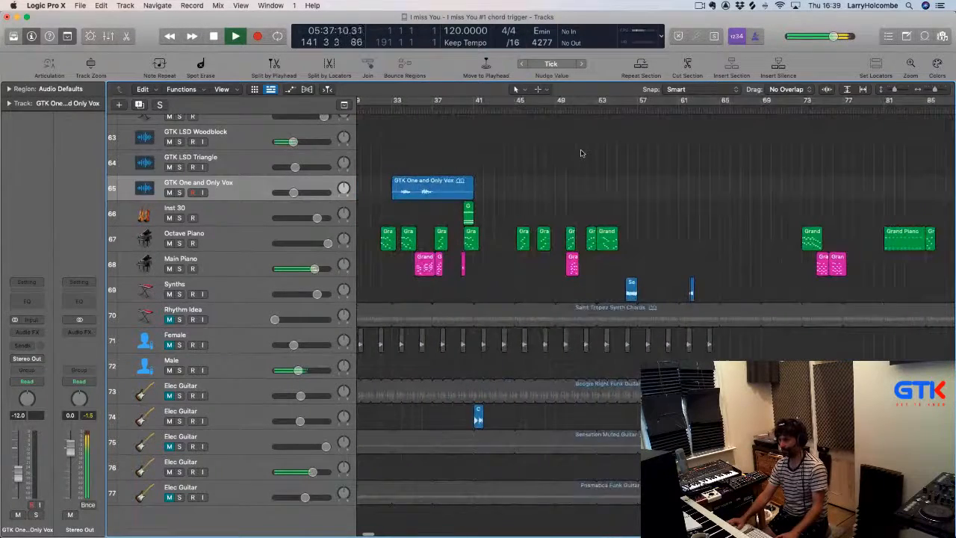
scroll(582, 153, right, 20)
Stop playback, set the cycle range to bars 137–145 and solo the Main Piano track
key(space)
drag(734, 104, 820, 105)
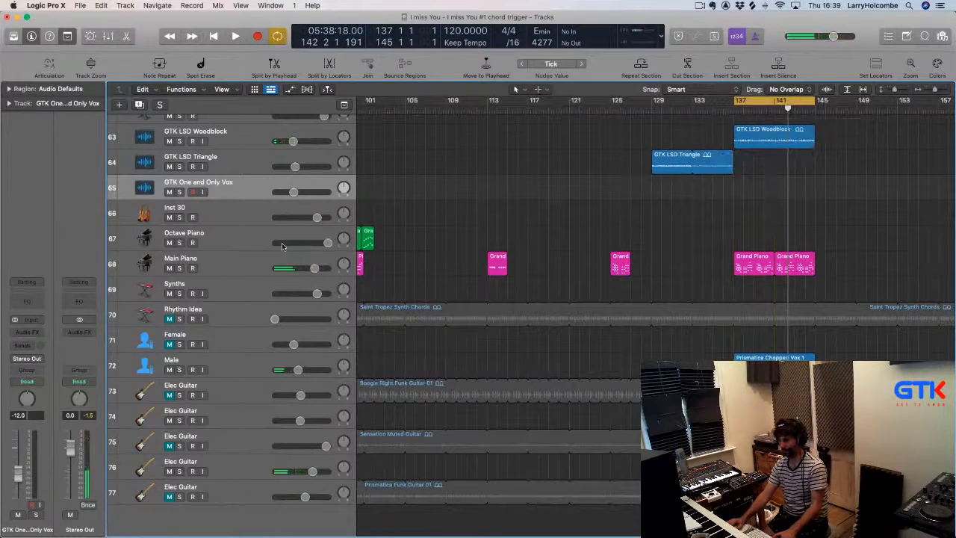
click(181, 268)
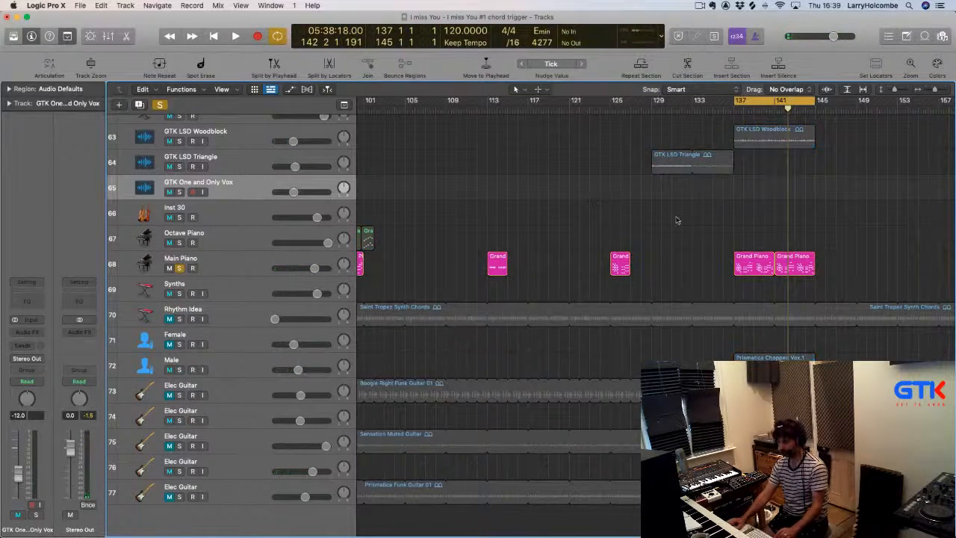
Create a new project alternative named "I miss You new key section" without saving the changes to the current alternative
ctrl+alt+drag(650, 199, 831, 293)
scroll(553, 242, up, 15)
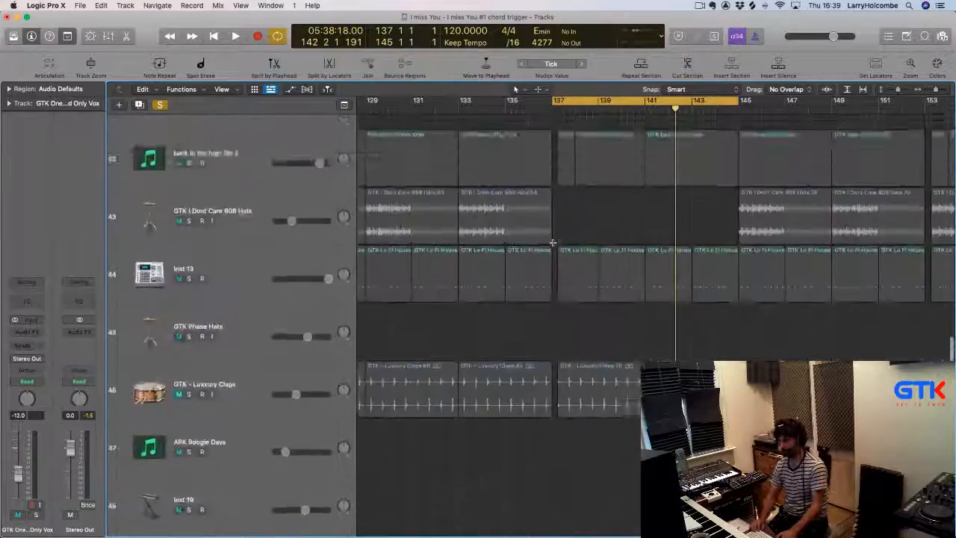
scroll(553, 242, up, 15)
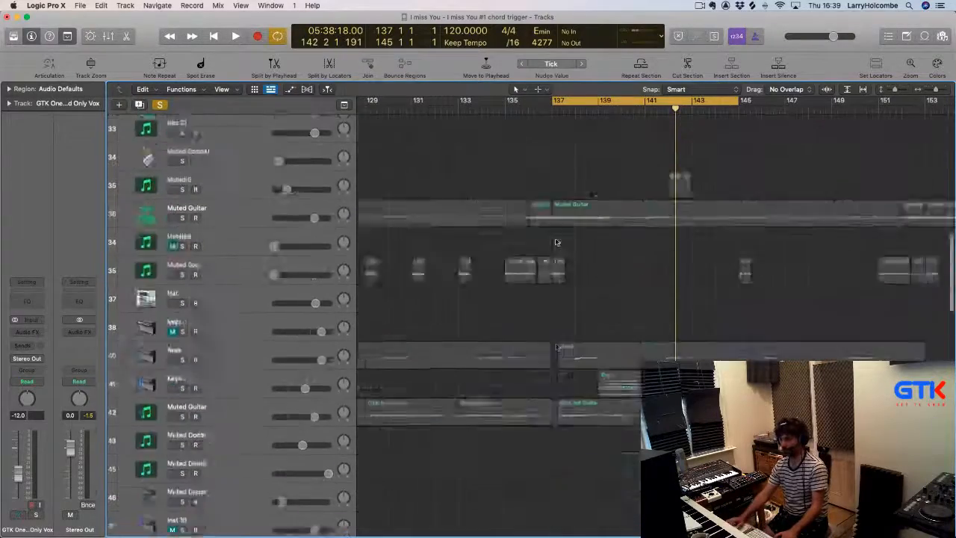
click(78, 5)
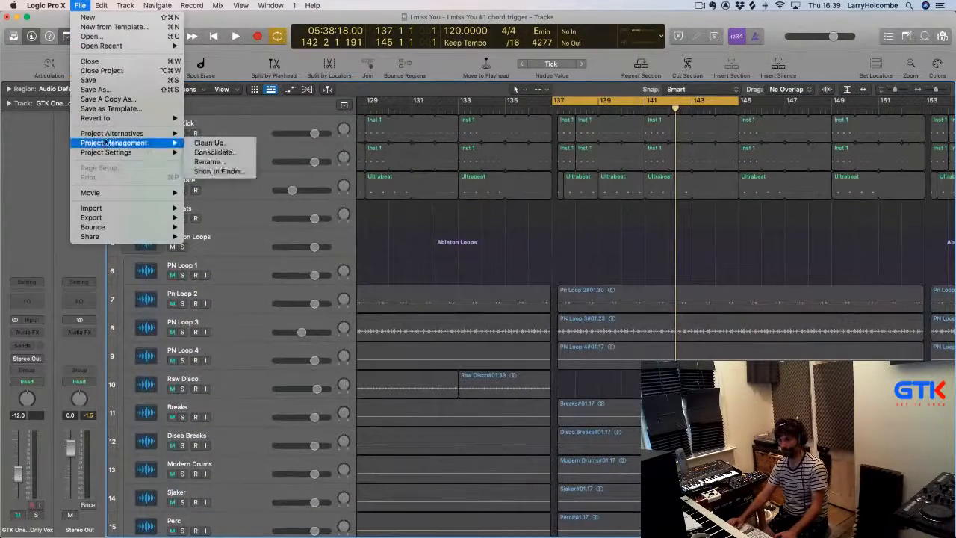
mouse_move(112, 133)
click(247, 135)
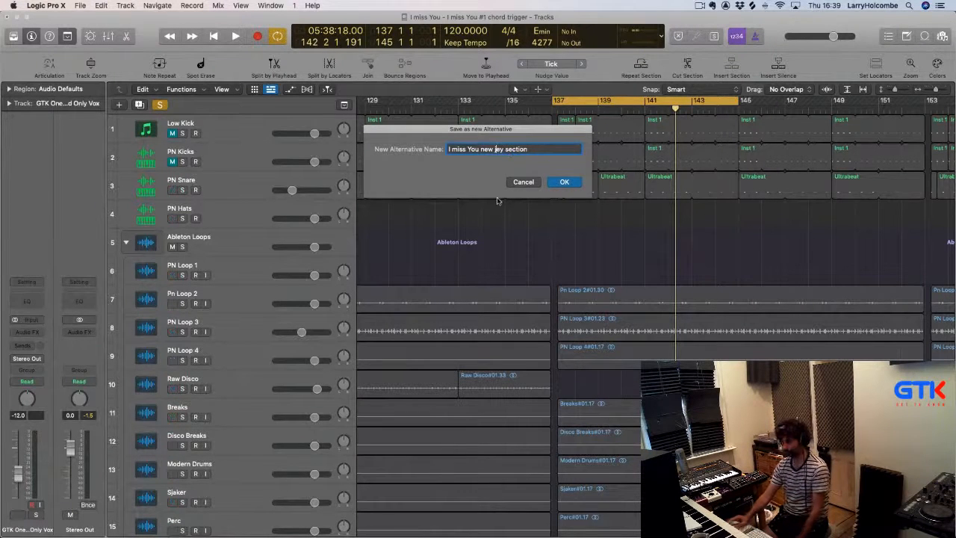
key(Return)
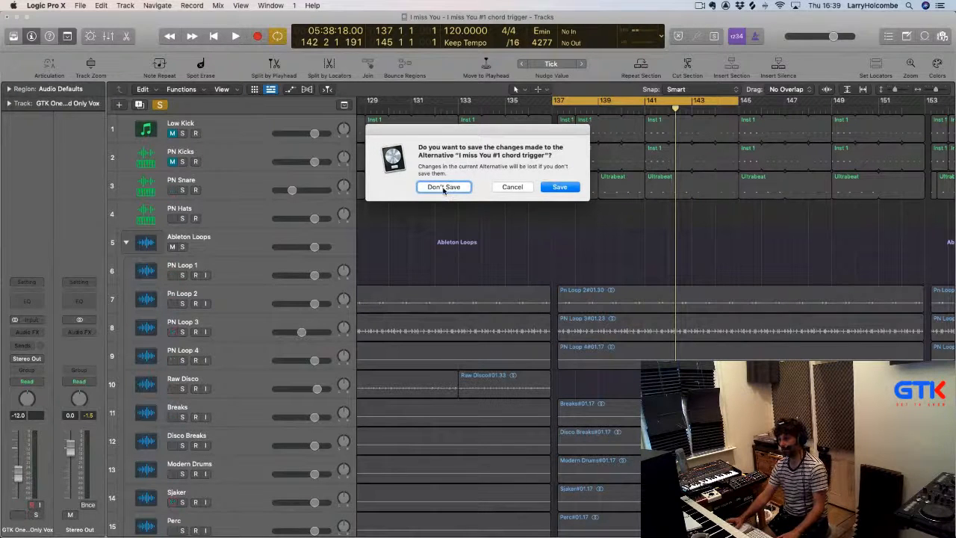
click(444, 188)
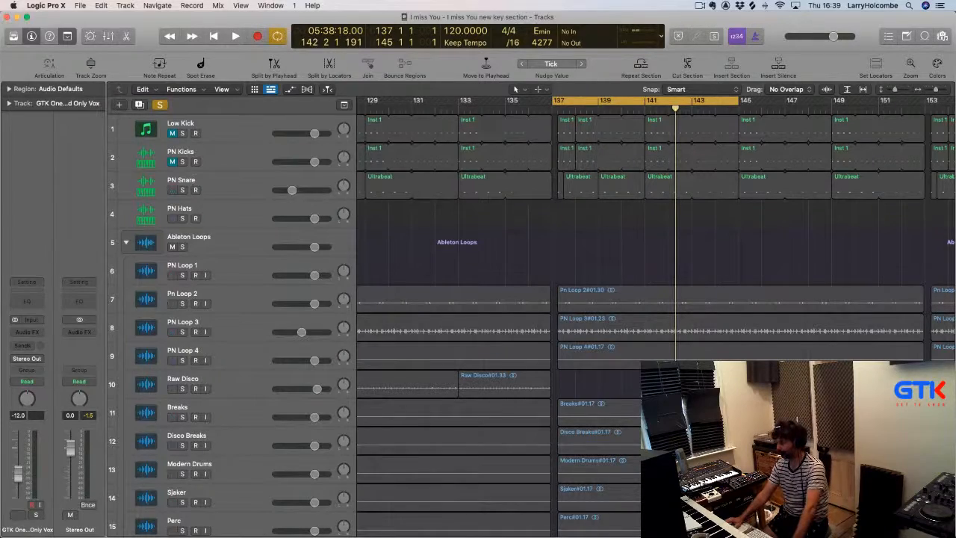
Audition the PN Snare track soloed in the cycled section, remove its solo and stop playback
scroll(573, 186, down, 20)
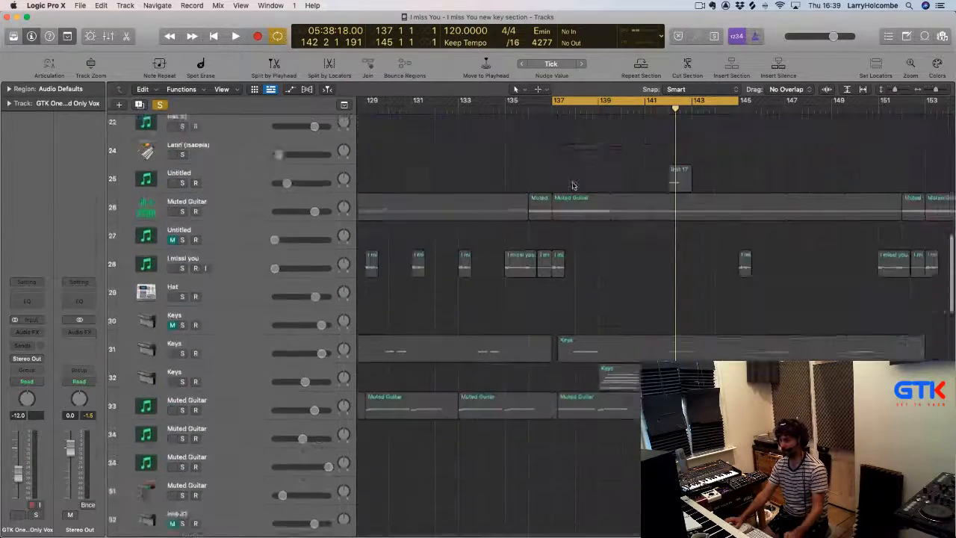
scroll(544, 198, up, 20)
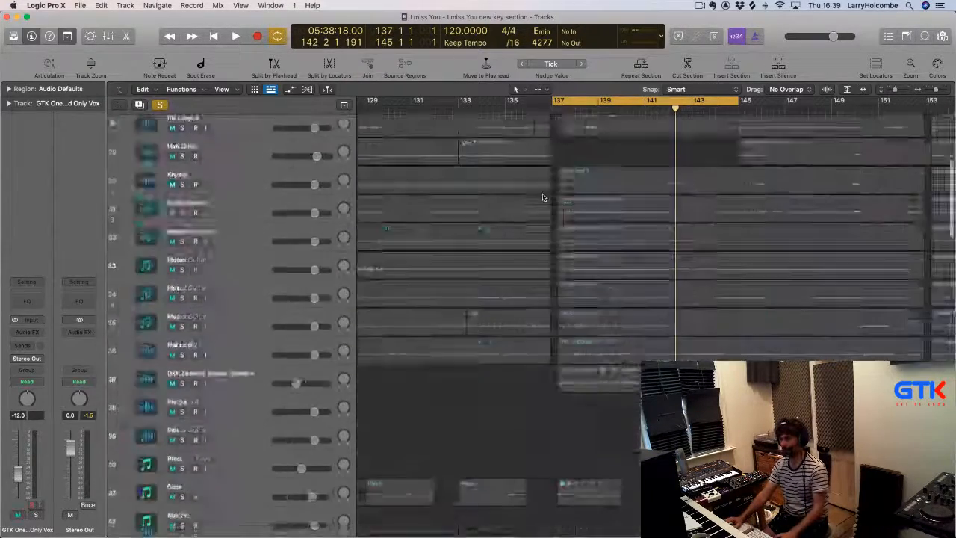
click(182, 189)
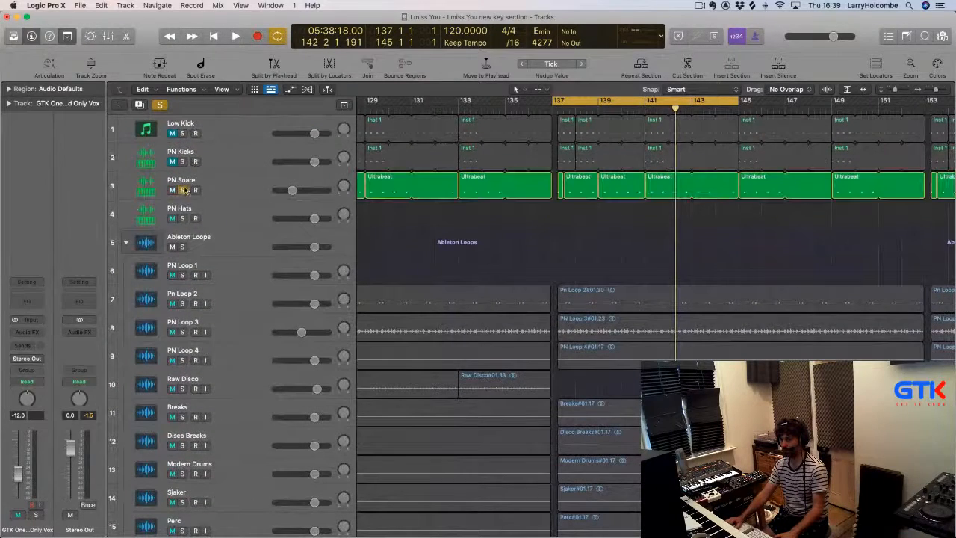
key(space)
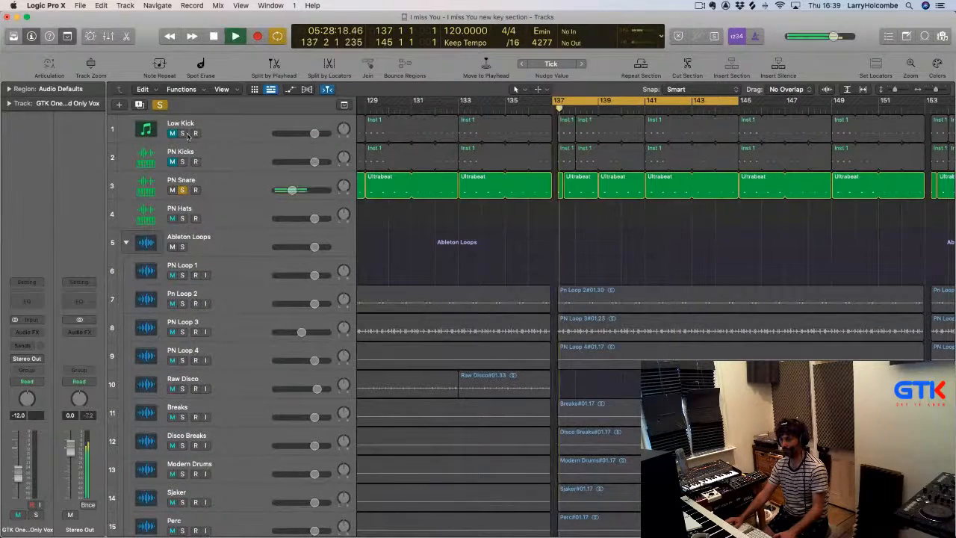
key(super+Up)
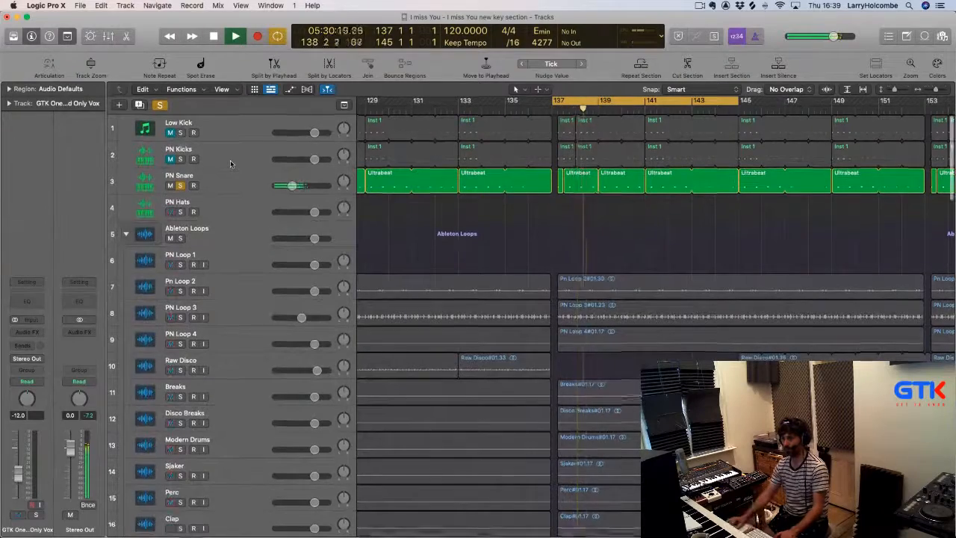
click(182, 186)
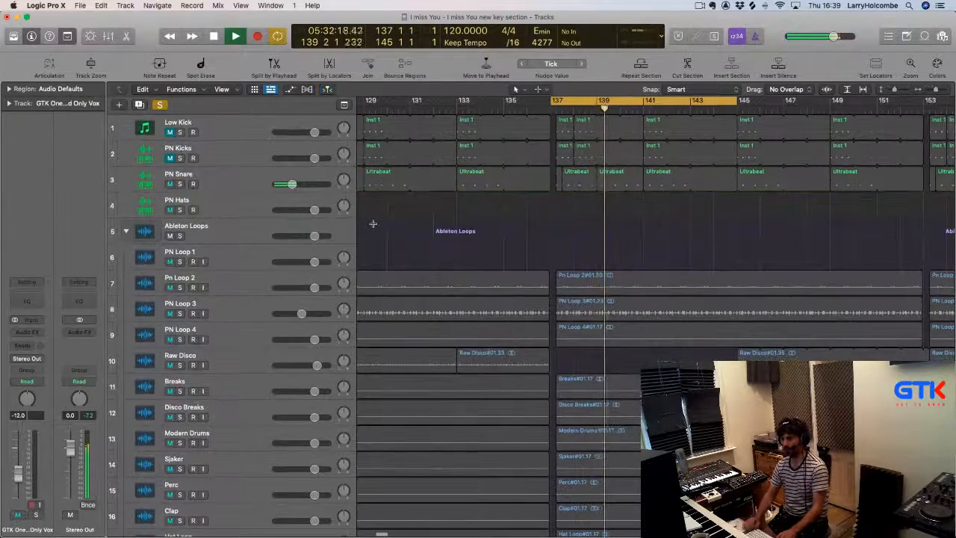
key(super+Up)
key(super+Up)
key(space)
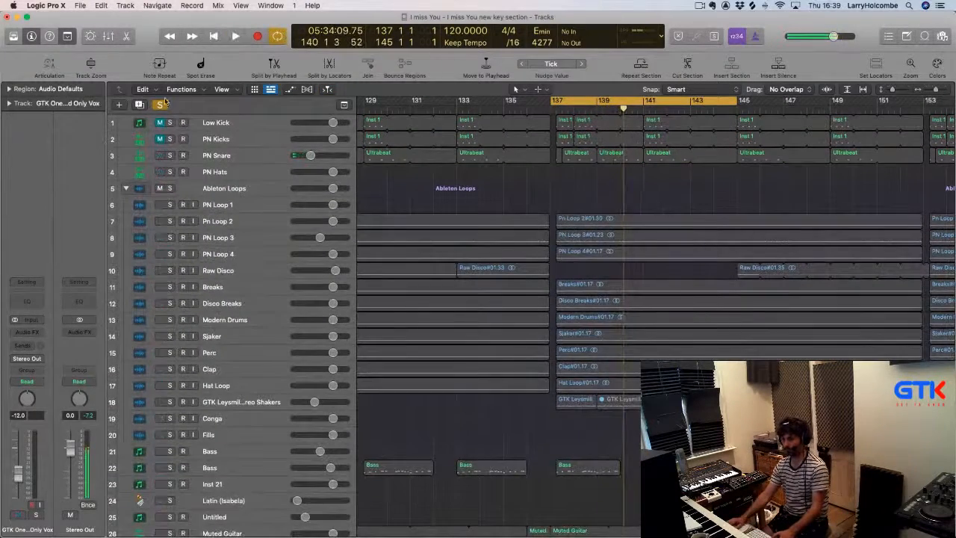
Clear all track solos and play the full mix of the cycled section at bars 137–145
click(160, 105)
key(space)
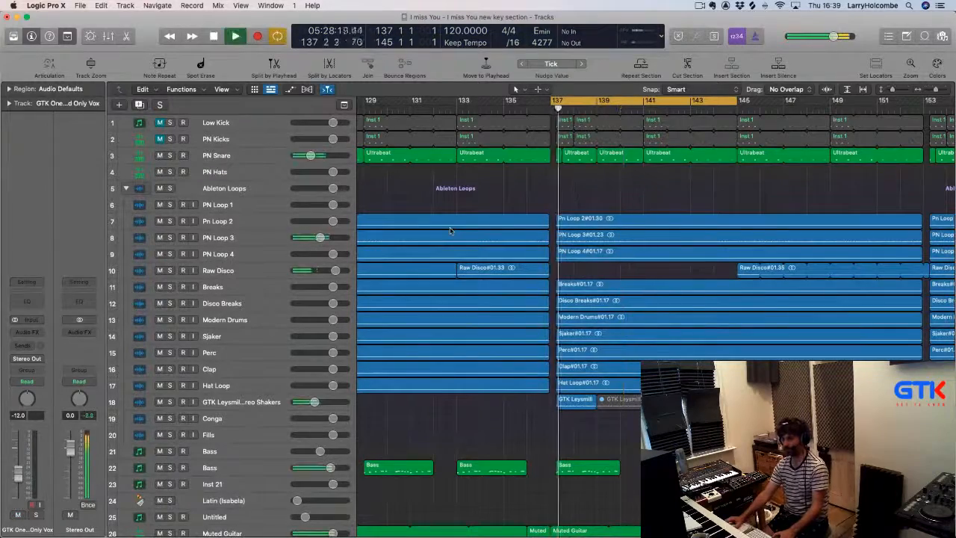
scroll(479, 230, down, 10)
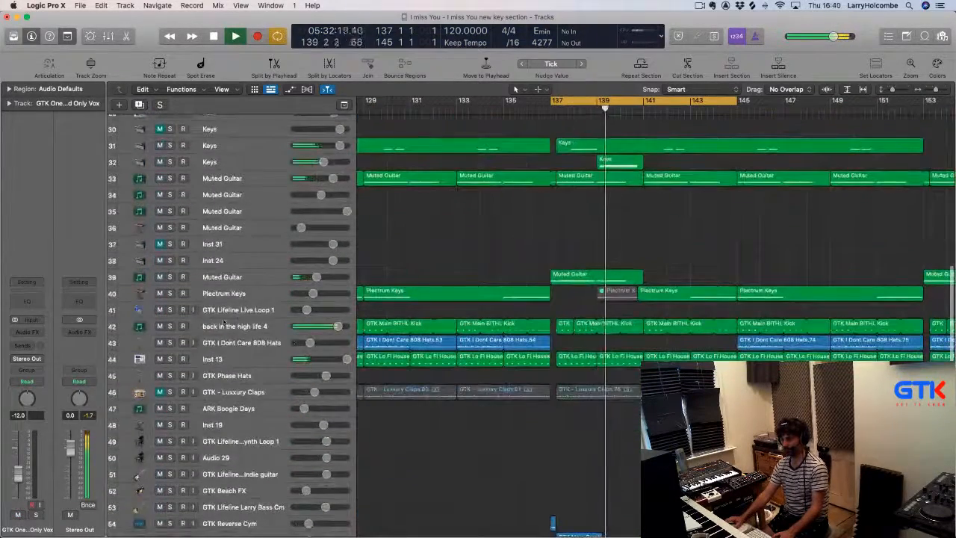
Stop playback and solo the Main Piano track that holds the two Grand Piano regions
key(s)
scroll(416, 325, down, 3)
scroll(416, 325, down, 10)
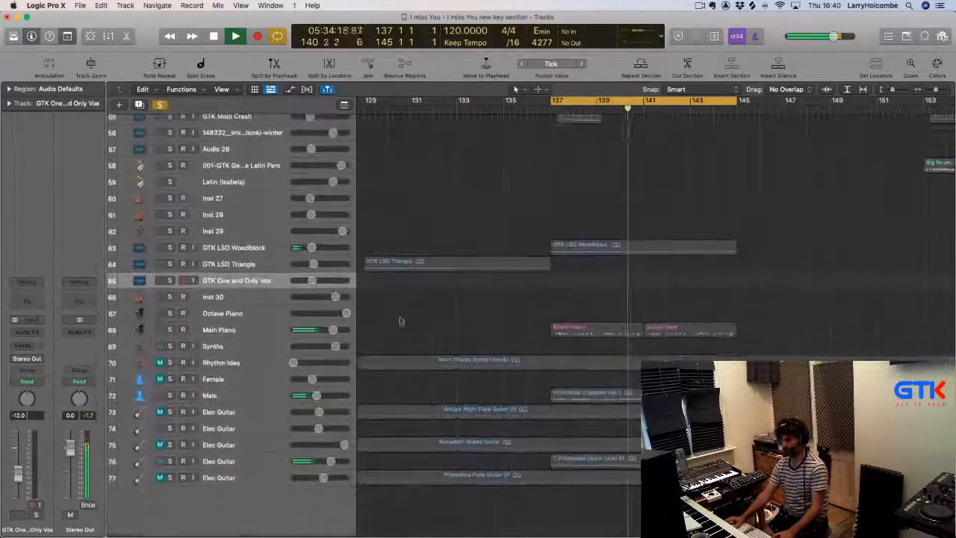
key(space)
click(171, 331)
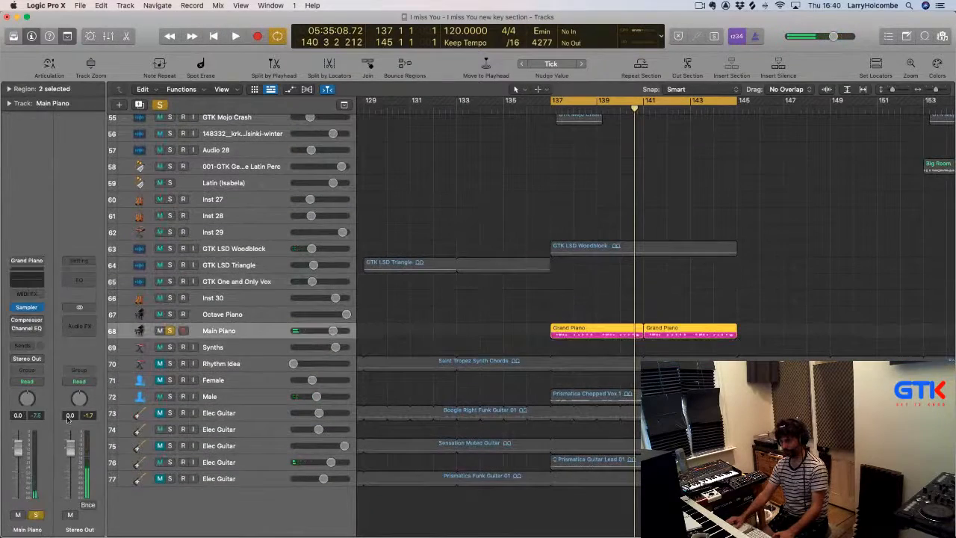
Play the soloed Main Piano at -9.4 dB and quantize both Grand Piano regions to 1/16 Swing B, restarting playback
key(space)
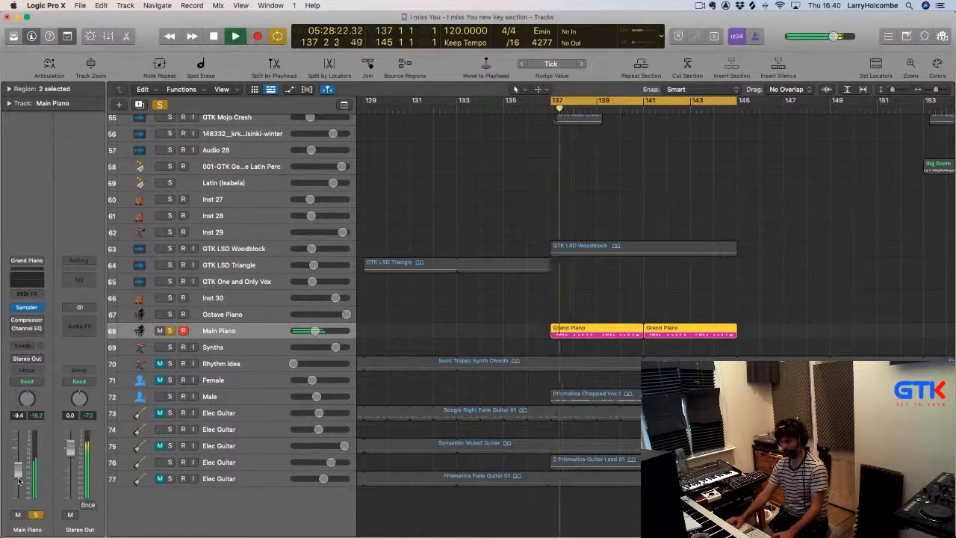
key(z)
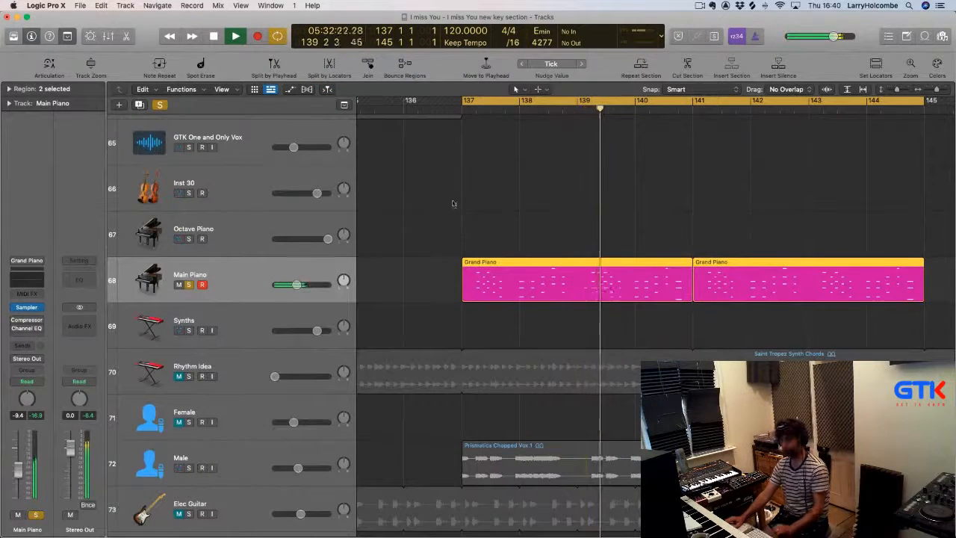
click(9, 89)
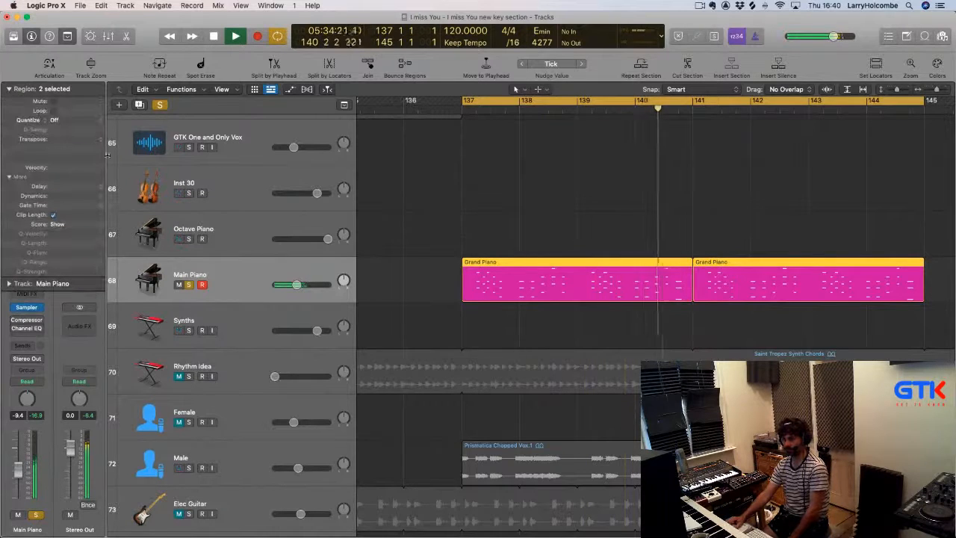
click(96, 120)
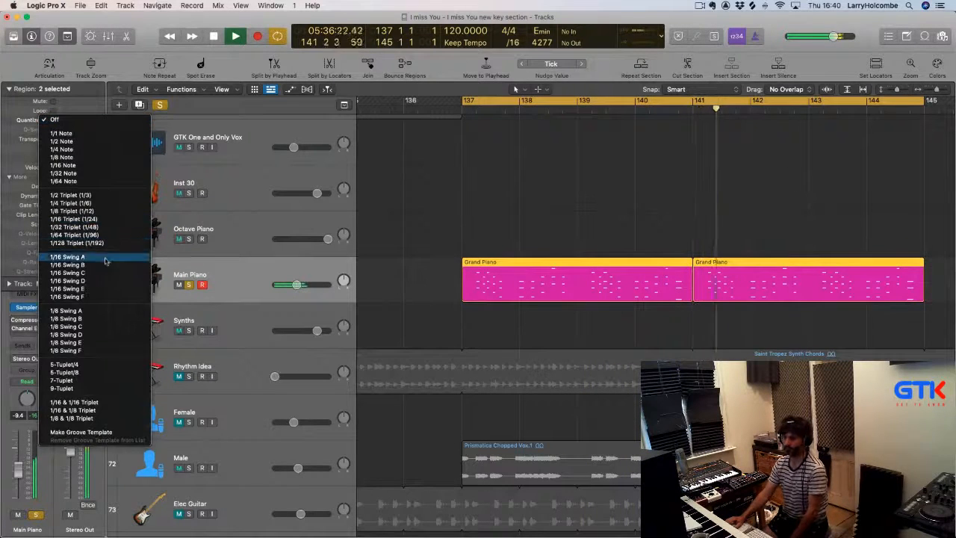
click(71, 265)
key(space)
key(space)
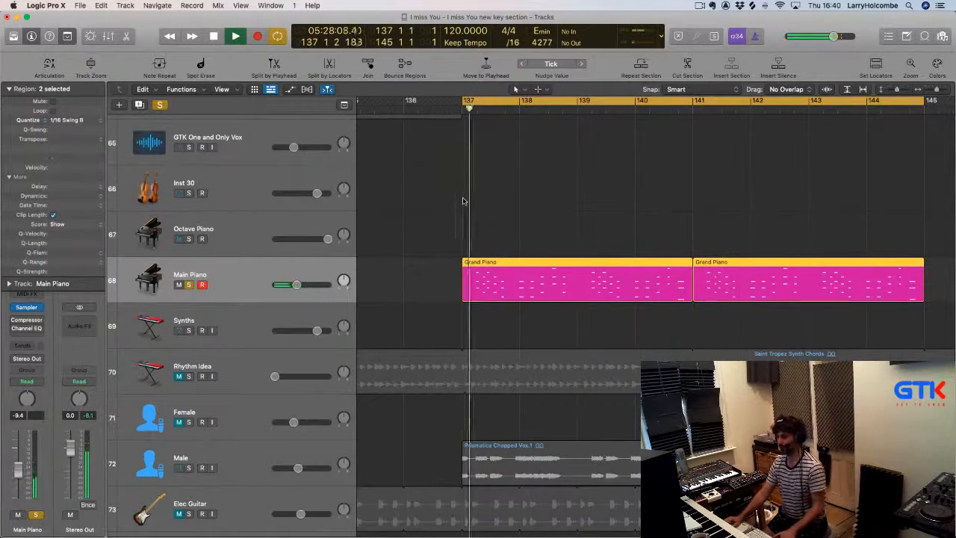
In the first Grand Piano region's piano roll, lower the velocity of the three-note chord at bar 138 to 75 with the Velocity tool
click(454, 191)
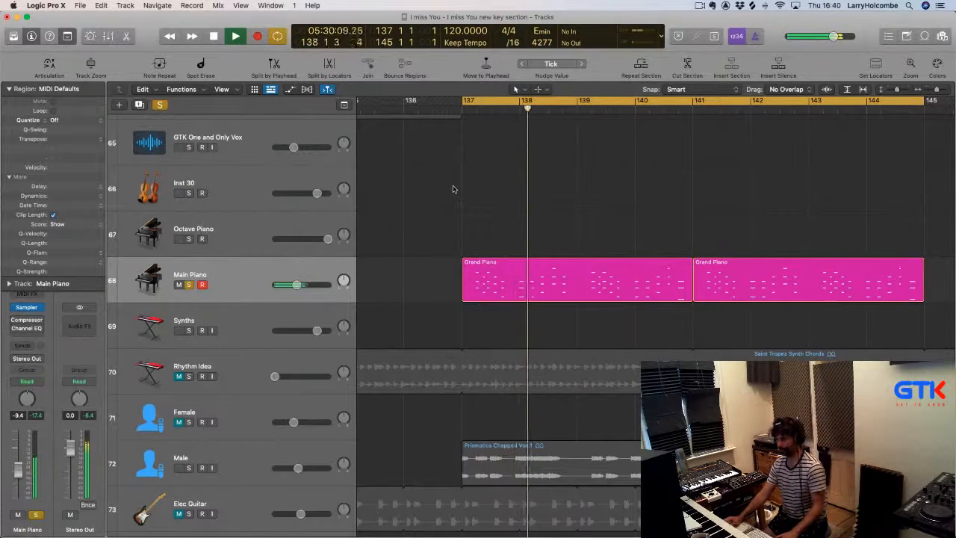
click(493, 262)
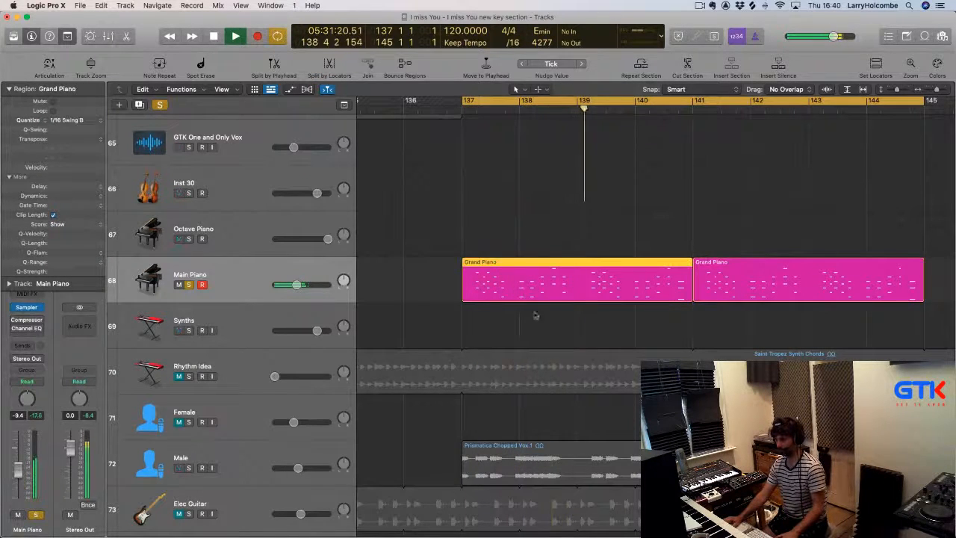
key(p)
key(z)
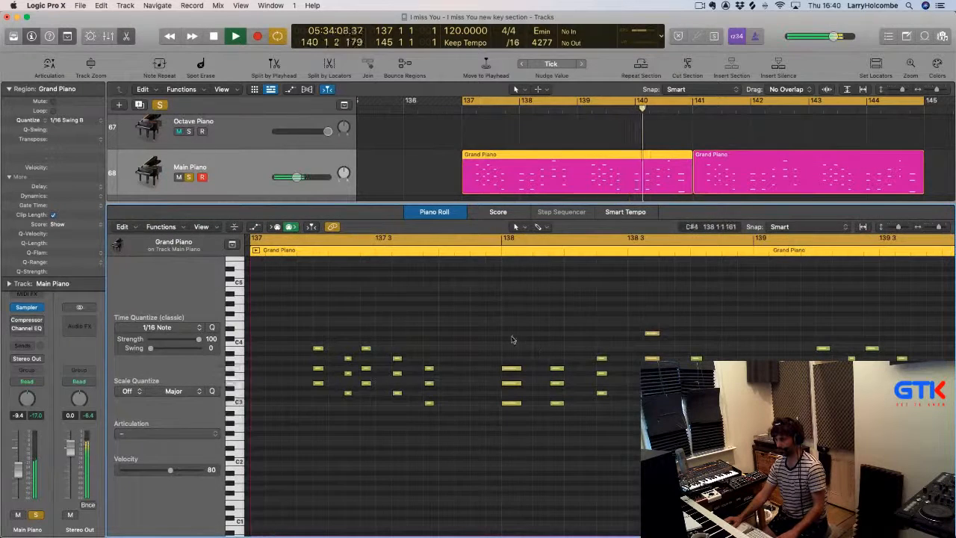
drag(512, 340, 516, 450)
key(t)
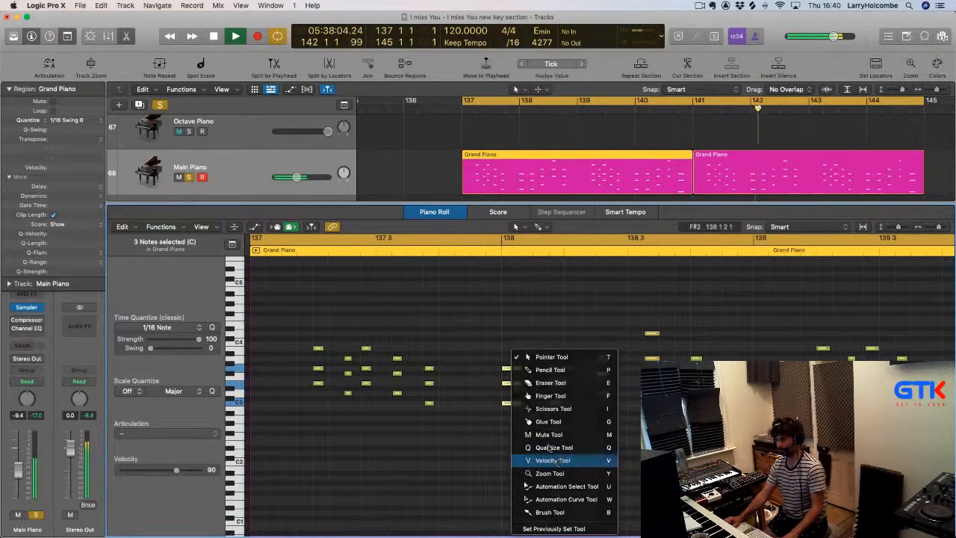
click(552, 460)
drag(511, 405, 510, 428)
Set the velocity of the last three-note chord before bar 141 to 88
scroll(632, 428, down, 5)
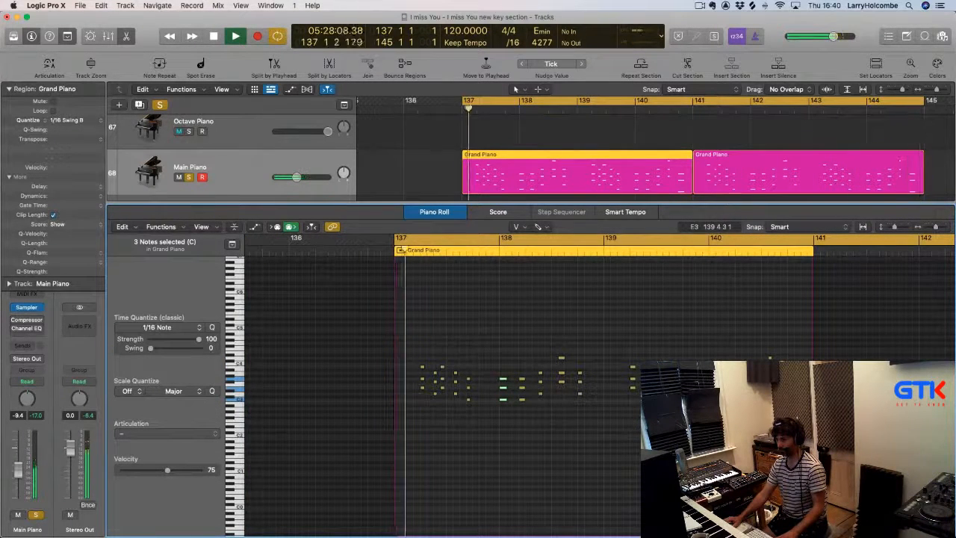
drag(644, 306, 870, 523)
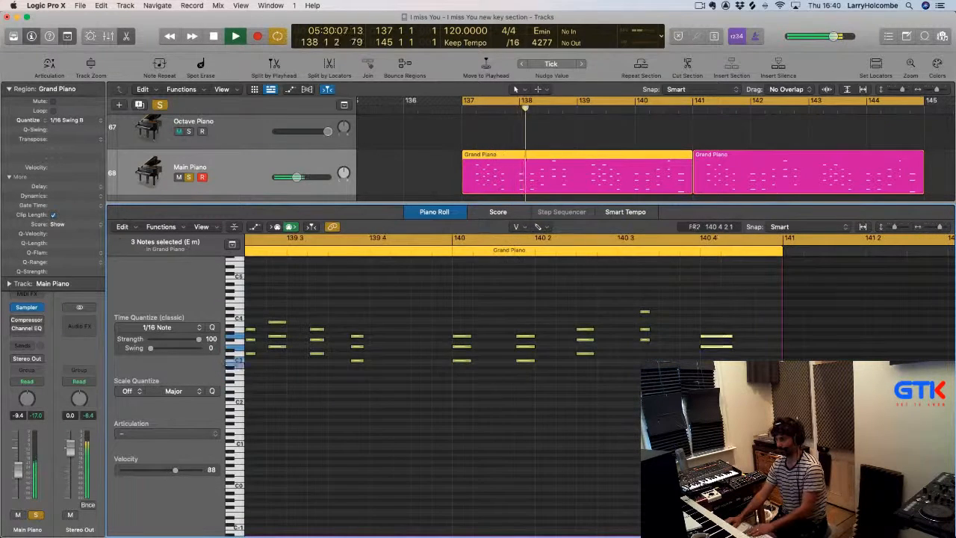
key(t)
key(t)
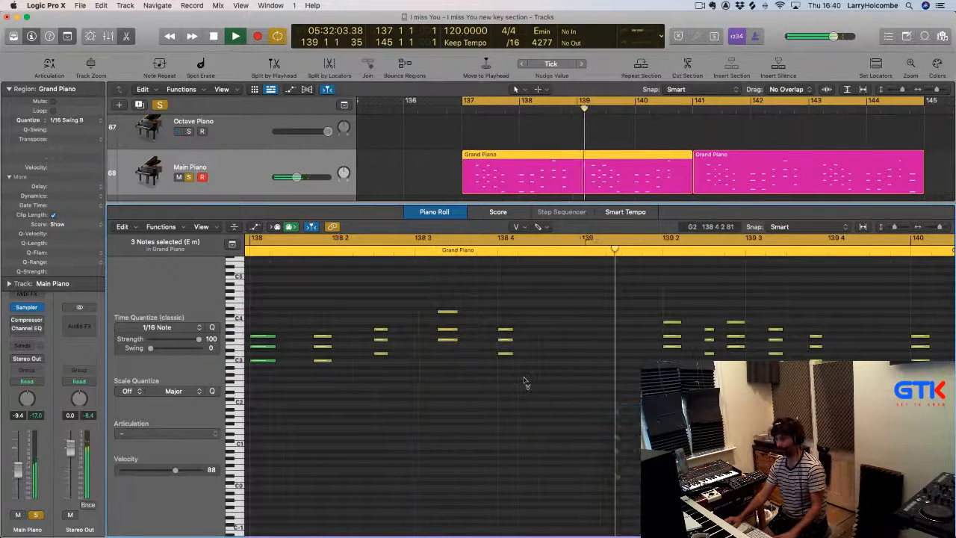
Select the three-note D chord near 140 3 with the Pointer tool and stop playback
scroll(526, 381, right, 2)
key(t)
key(t)
scroll(556, 335, right, 1)
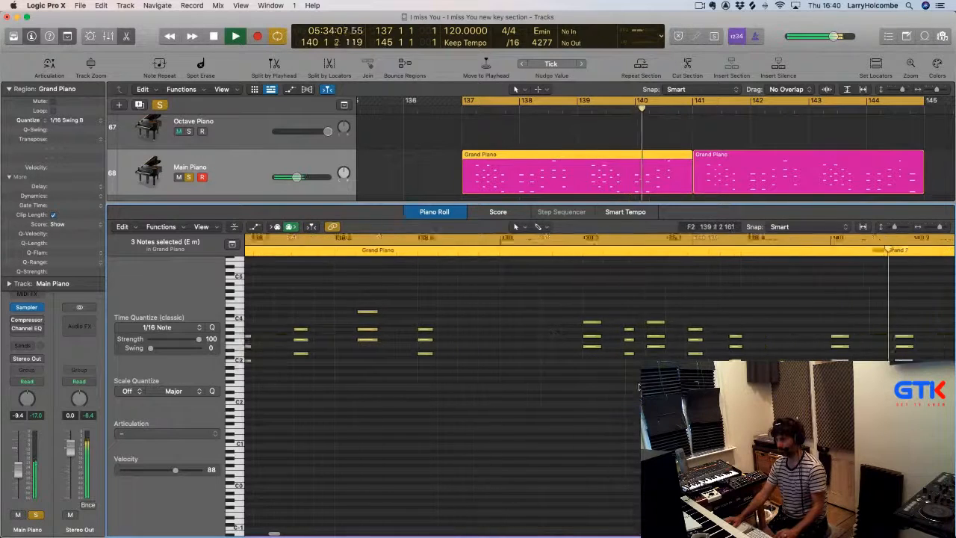
scroll(556, 336, down, 3)
scroll(727, 347, right, 2)
scroll(749, 342, right, 2)
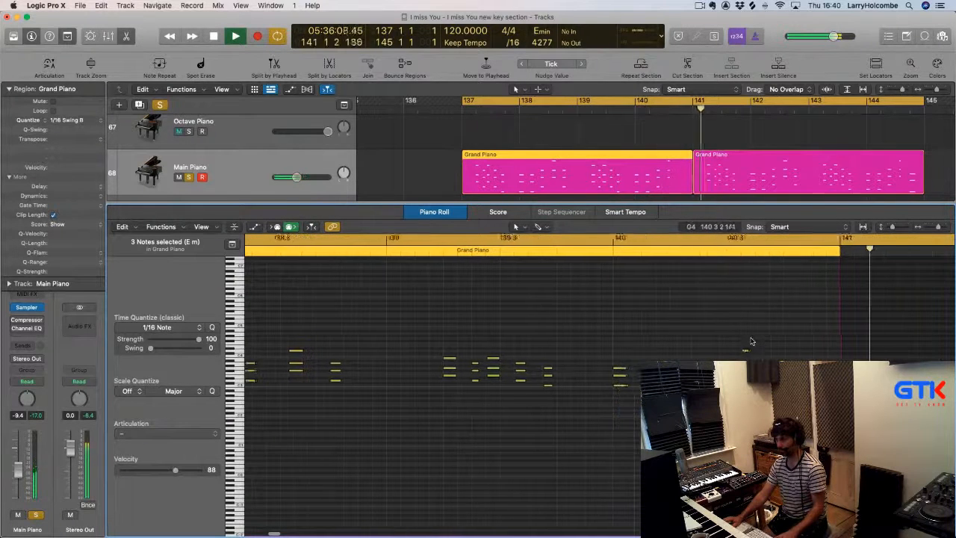
drag(710, 327, 736, 372)
key(space)
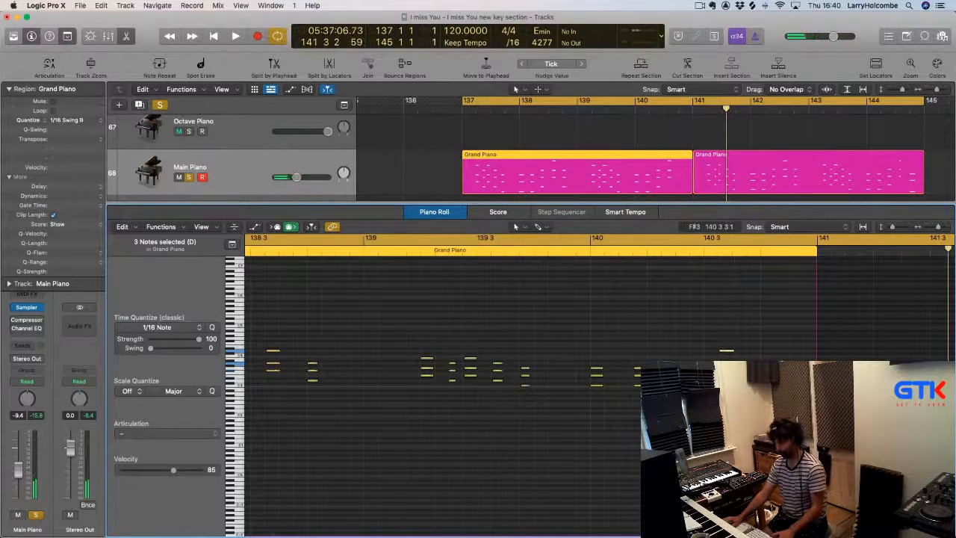
Close the piano roll, then replace the second Grand Piano region with a copy of the edited first region at bar 141
key(p)
key(space)
scroll(715, 217, down, 3)
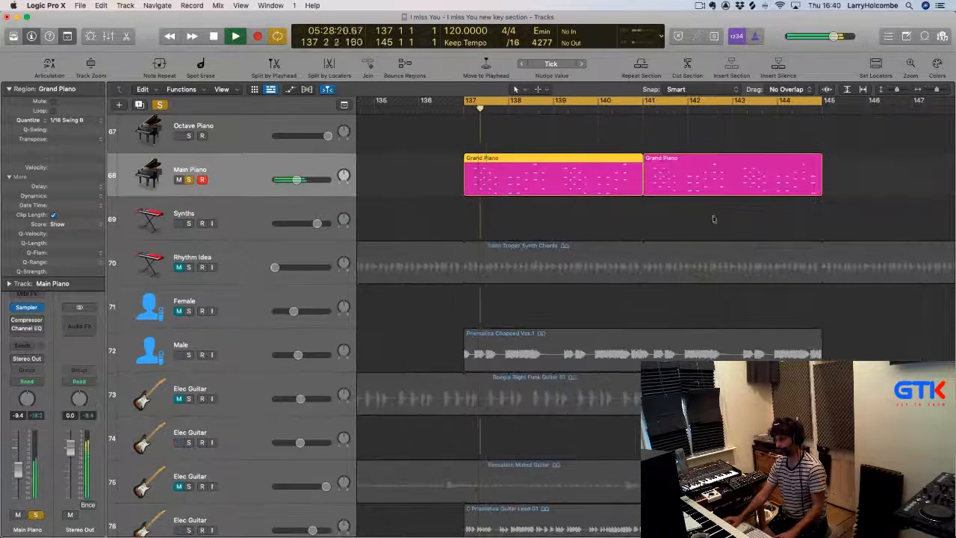
click(694, 181)
key(Delete)
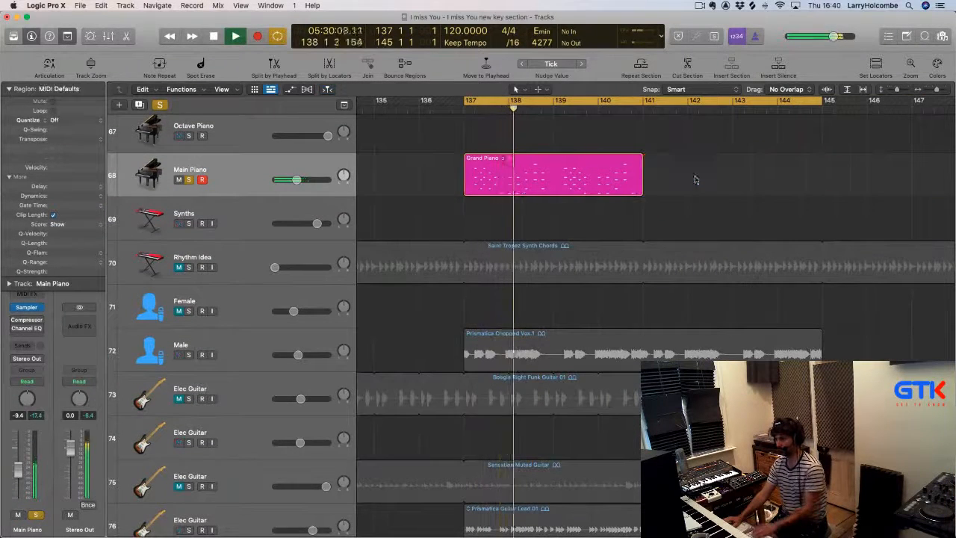
drag(562, 171, 740, 186)
Lower the velocity of the first Grand Piano region's D chord near 138 3 to 82, stop playback and close the piano roll
click(572, 175)
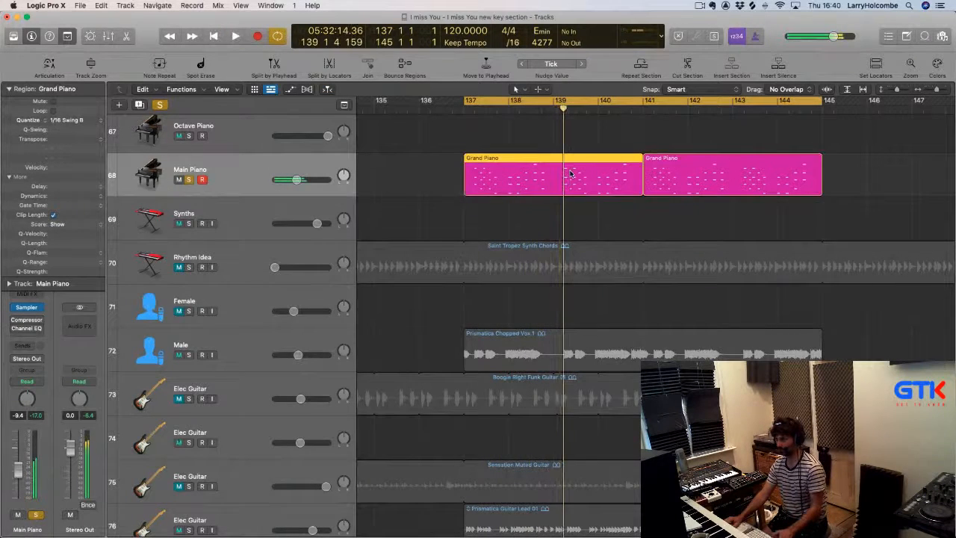
key(p)
key(space)
drag(514, 312, 692, 449)
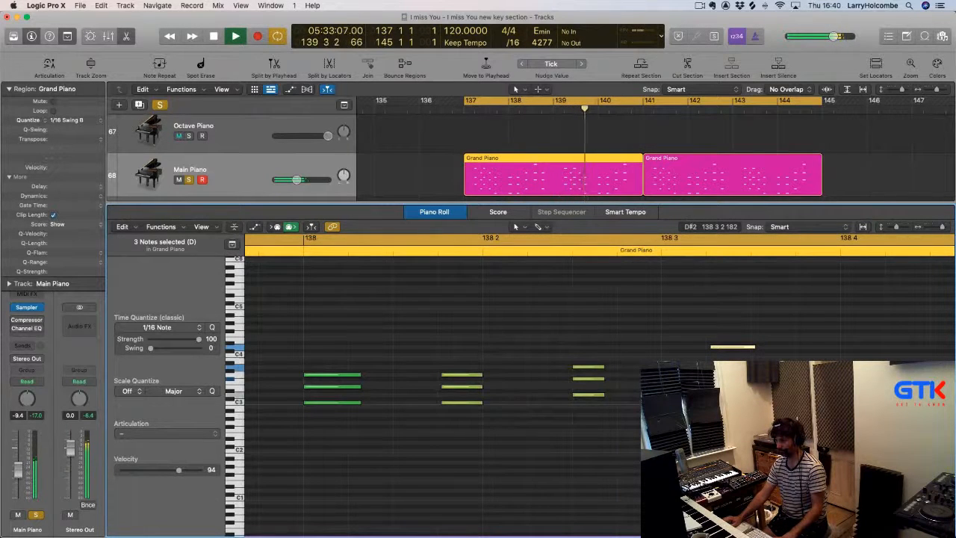
key(space)
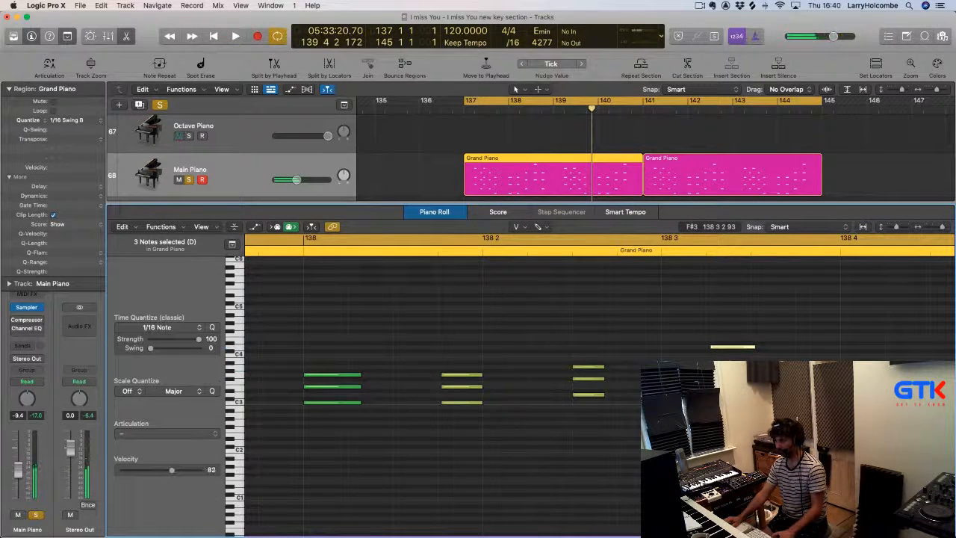
key(p)
Play the cycled piano section and move the Main Piano track directly below the PN Hats track
scroll(515, 215, up, 3)
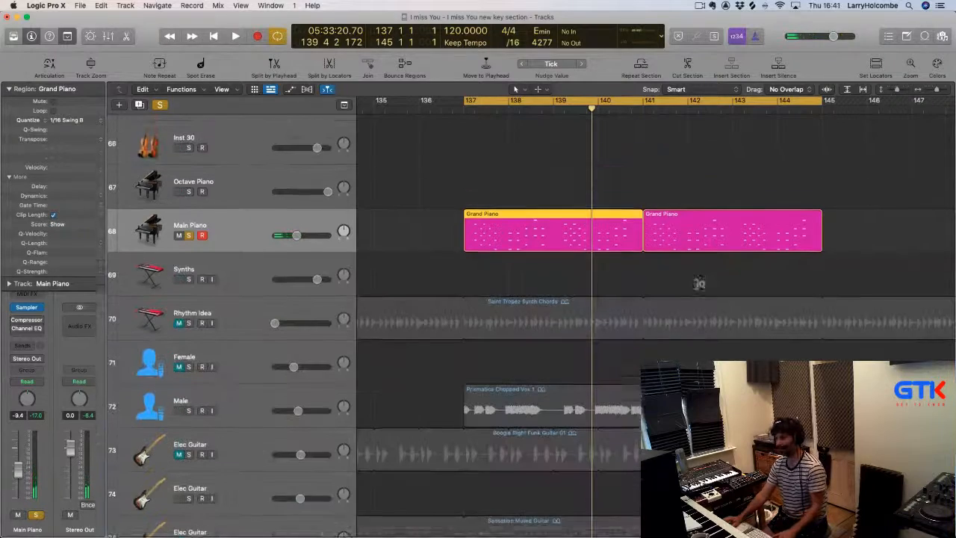
click(490, 196)
scroll(490, 198, down, 3)
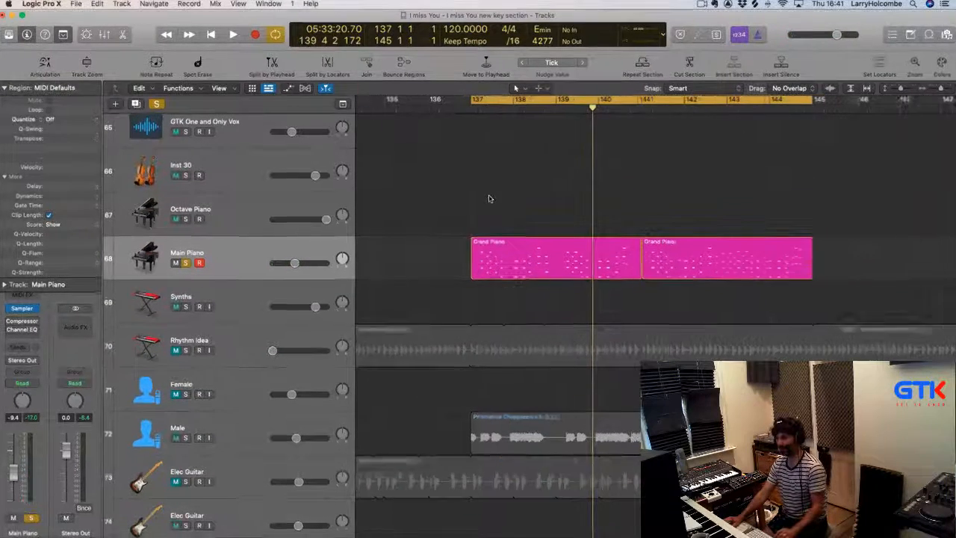
scroll(458, 191, down, 3)
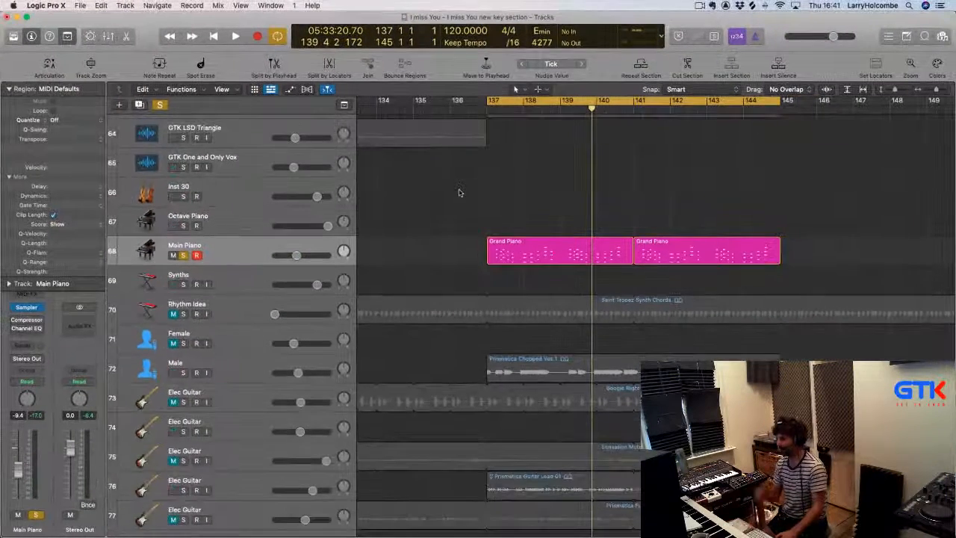
scroll(458, 192, down, 3)
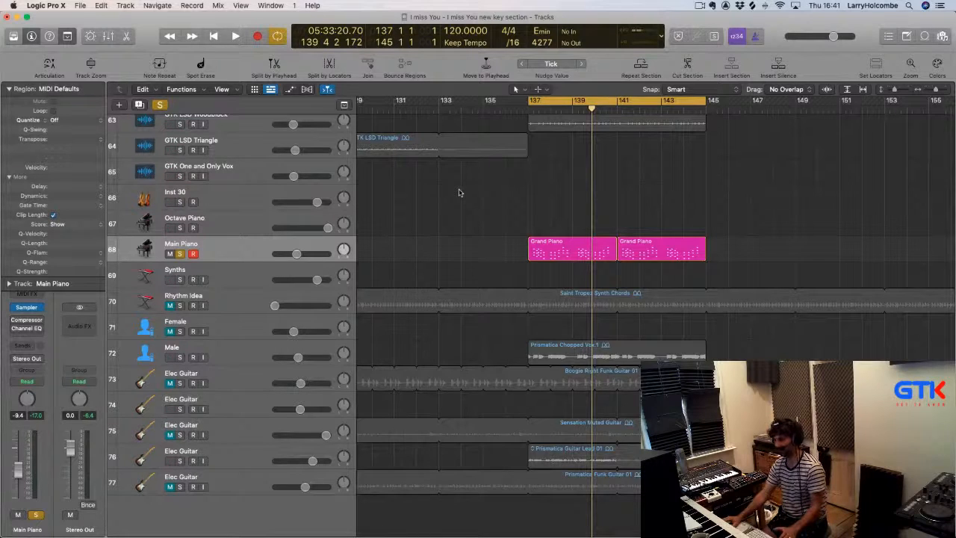
key(space)
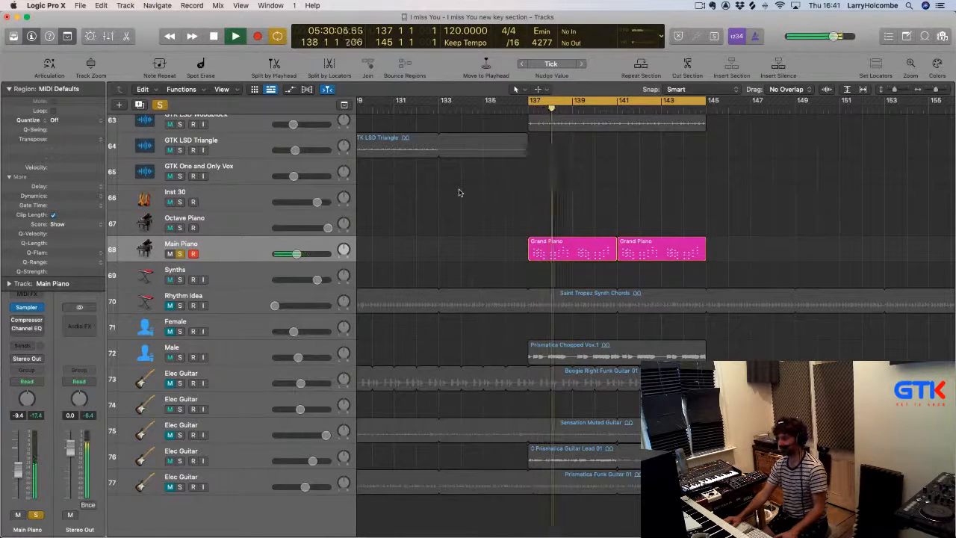
key(super+Up)
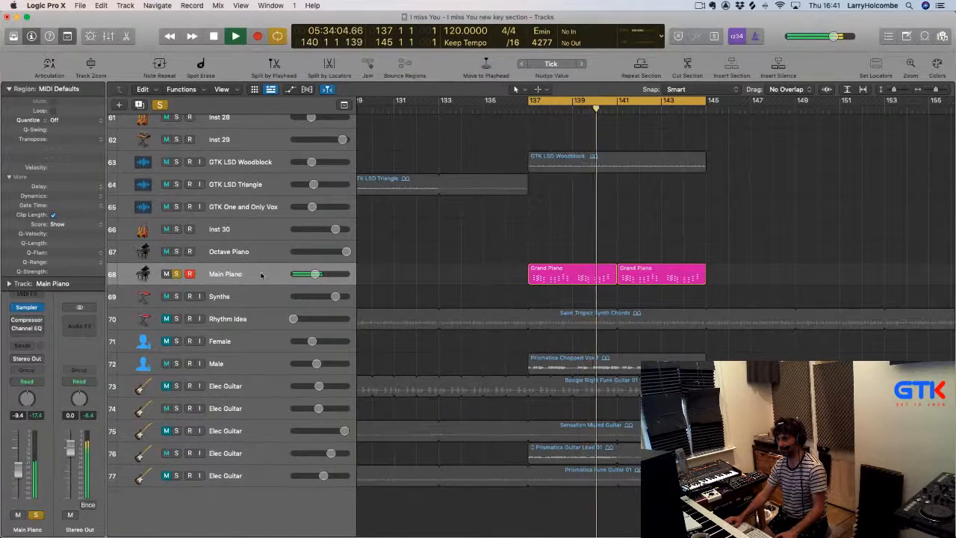
drag(261, 275, 289, 209)
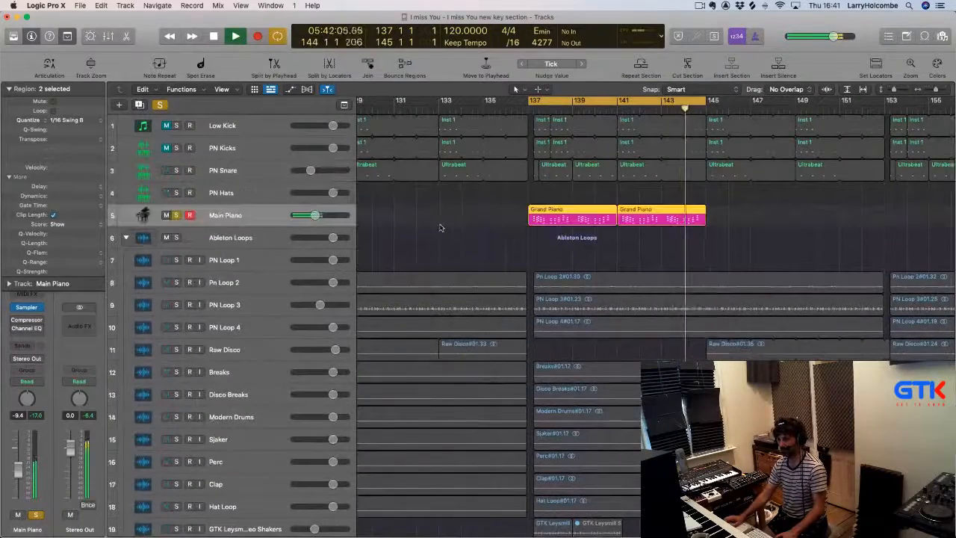
Move the Bass track that holds the bass regions directly below Main Piano and create a duplicate of that track
scroll(395, 279, down, 15)
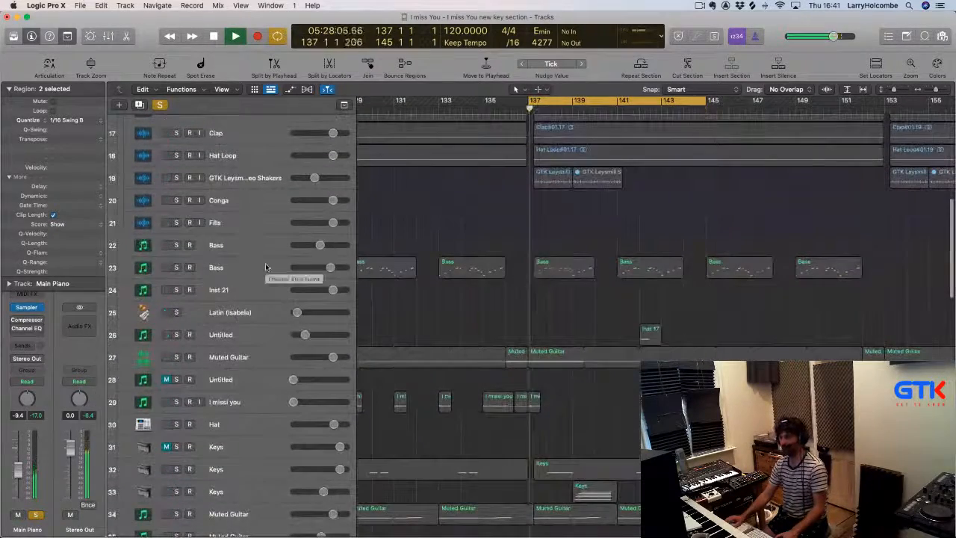
drag(251, 267, 267, 232)
key(z)
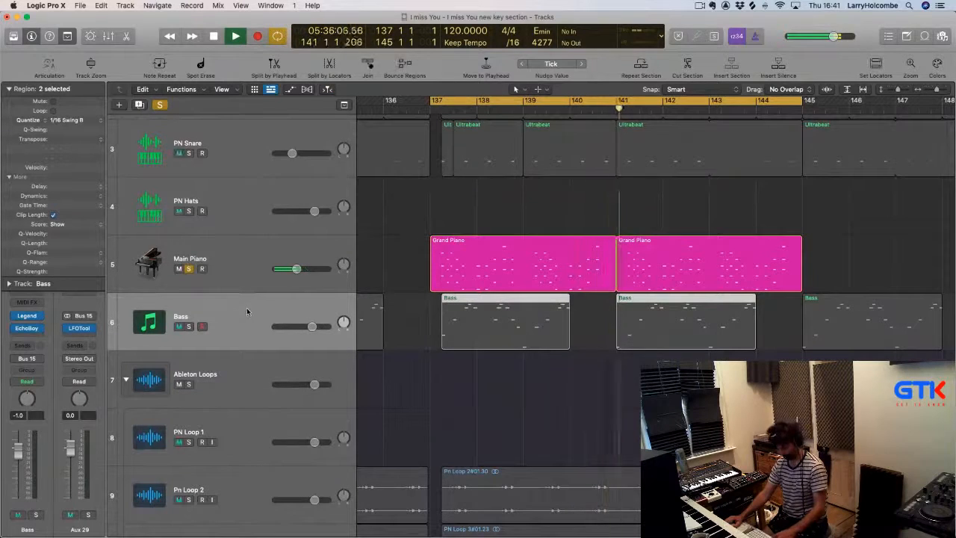
key(super+d)
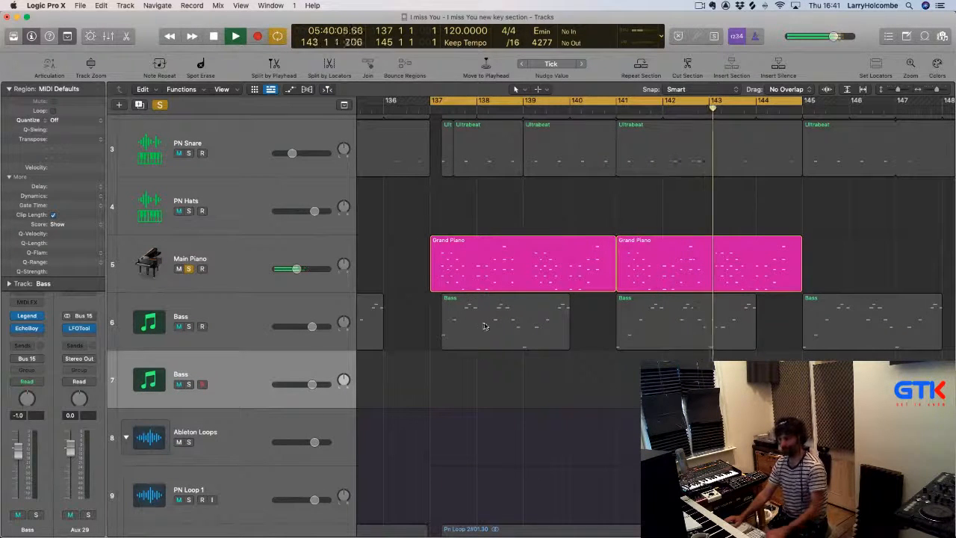
Delete the two Bass regions between bars 137 and 145 from the original Bass track
click(476, 323)
shift+click(650, 323)
key(Delete)
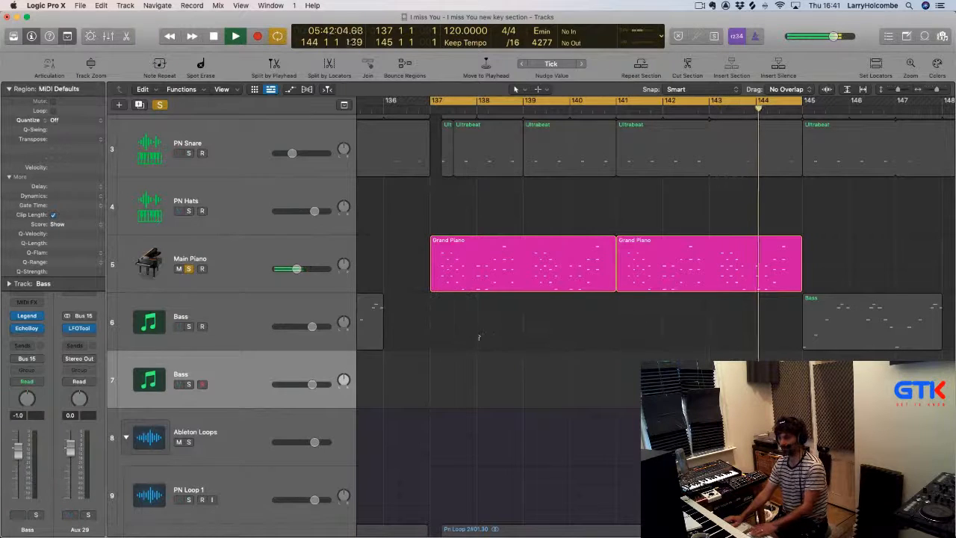
Copy the first Grand Piano region onto the duplicate Bass track at bar 137 and solo that track
drag(474, 271, 479, 392)
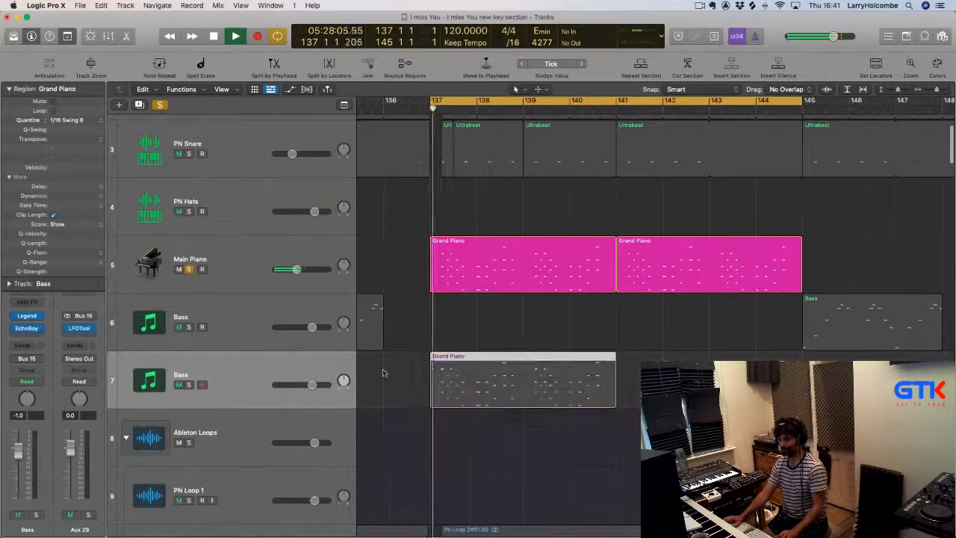
click(189, 385)
click(667, 268)
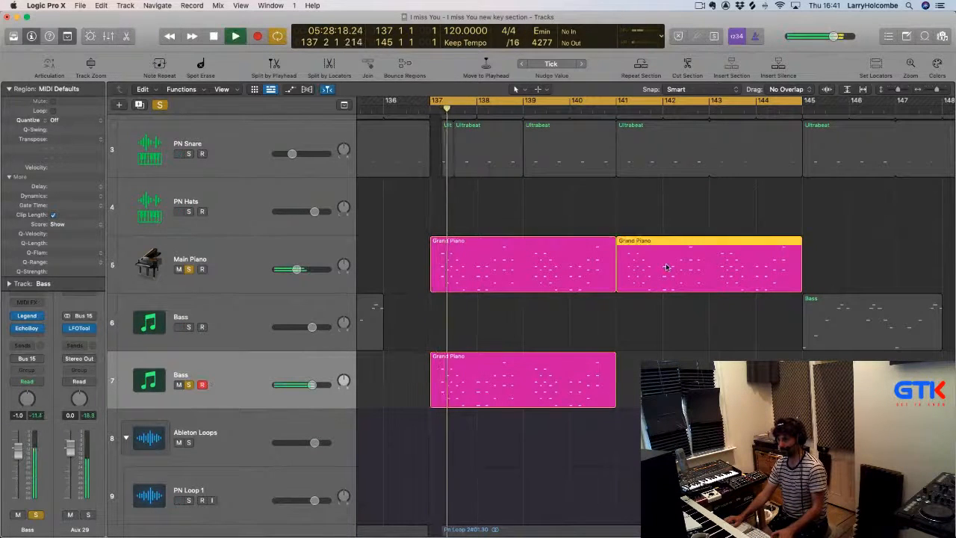
Open the copied Grand Piano region on the duplicate Bass track and delete chord notes in bars 137–138 to leave a single-note line
click(564, 369)
double_click(564, 370)
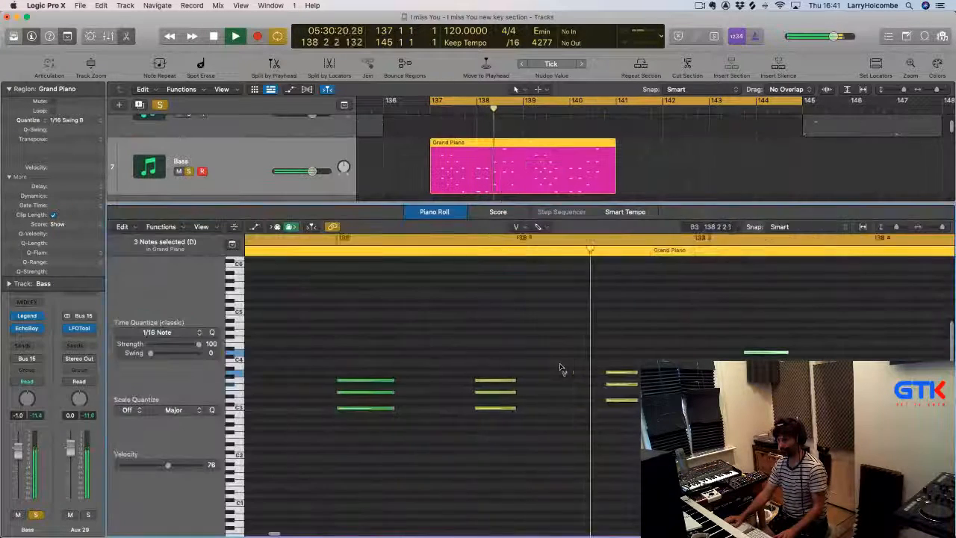
ctrl+alt+click(564, 364)
scroll(609, 355, right, 3)
drag(569, 305, 898, 505)
key(space)
drag(294, 333, 457, 381)
key(Delete)
key(Delete)
drag(535, 352, 565, 383)
key(Delete)
drag(601, 357, 616, 381)
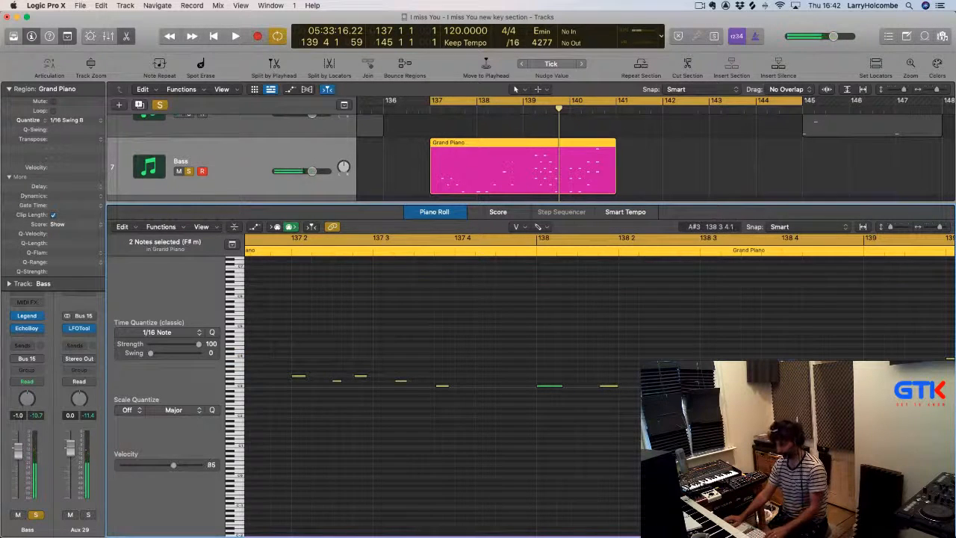
Split the copied Grand Piano region on the duplicate Bass track at bar 139 and delete its second half
key(e)
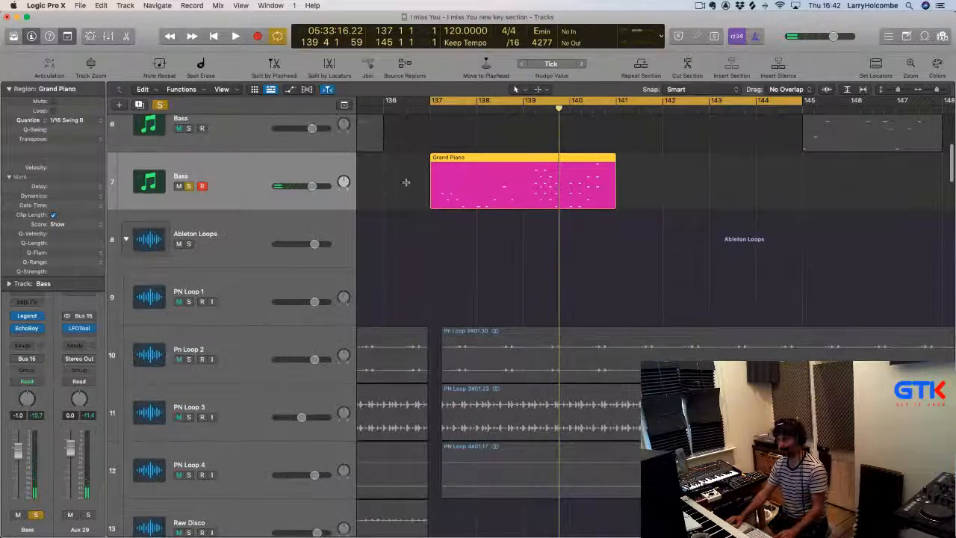
drag(406, 182, 524, 184)
click(515, 185)
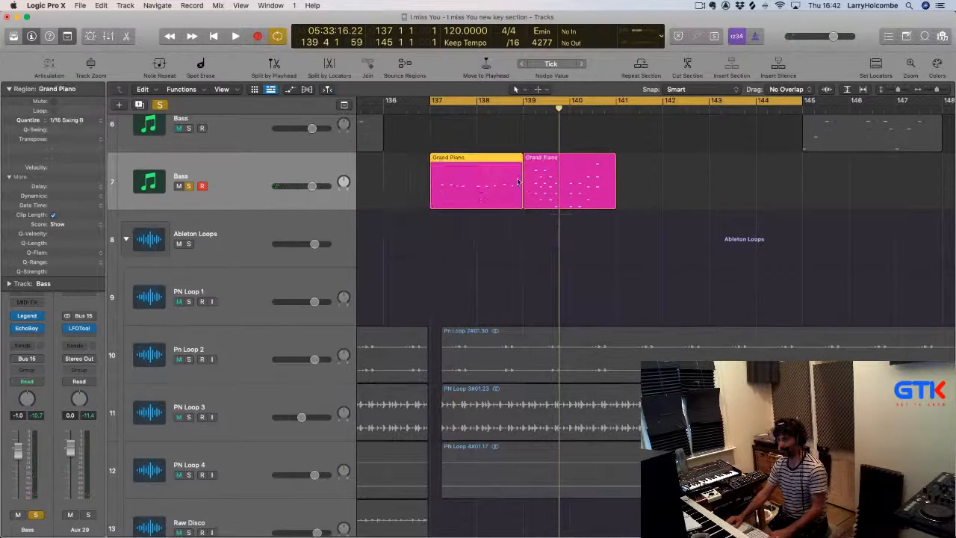
click(577, 175)
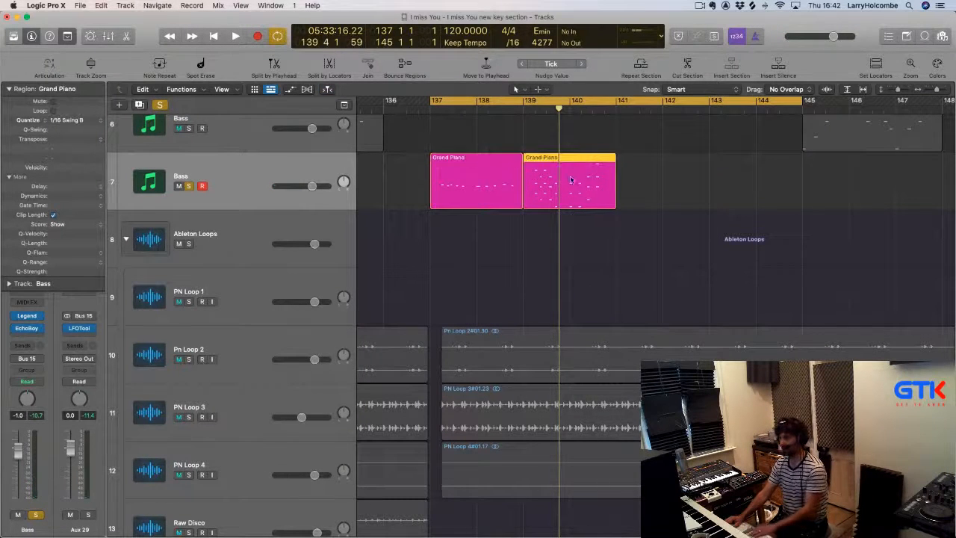
key(Delete)
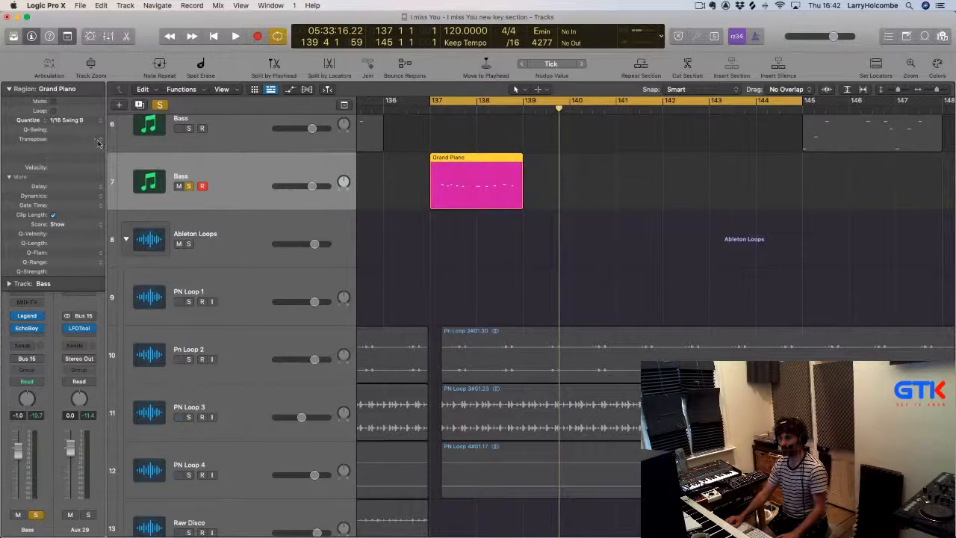
Transpose the two-bar Grand Piano region on the duplicate Bass track by -12 and play it
click(97, 143)
click(66, 146)
key(space)
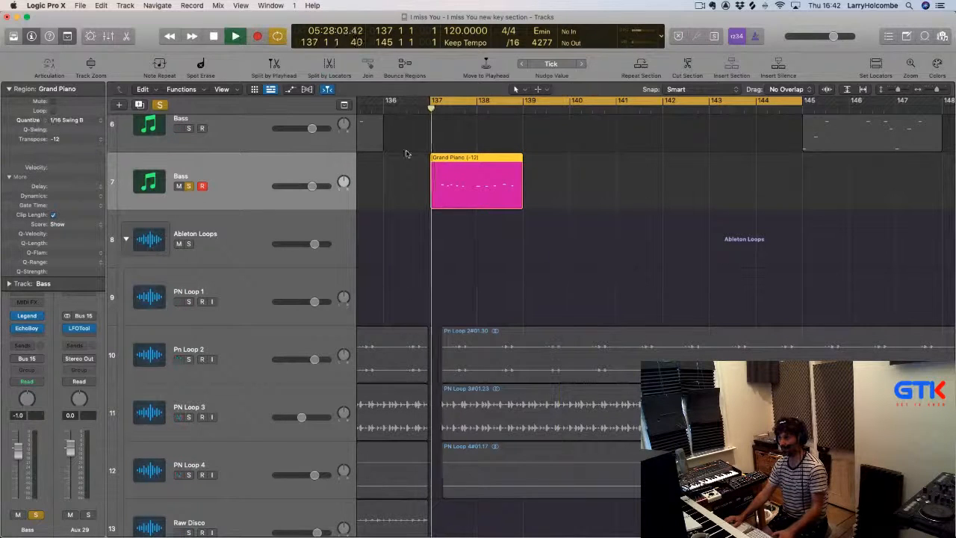
click(408, 152)
Repeat the transposed two-bar region along the duplicate Bass track until four copies fill bars 137 to 145
drag(456, 174, 547, 187)
key(super+z)
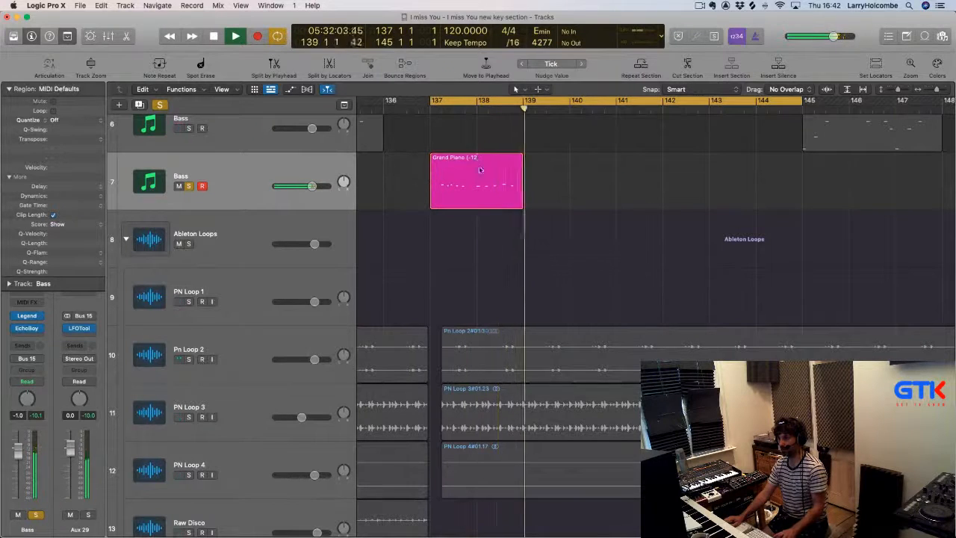
drag(475, 185, 562, 186)
key(space)
key(space)
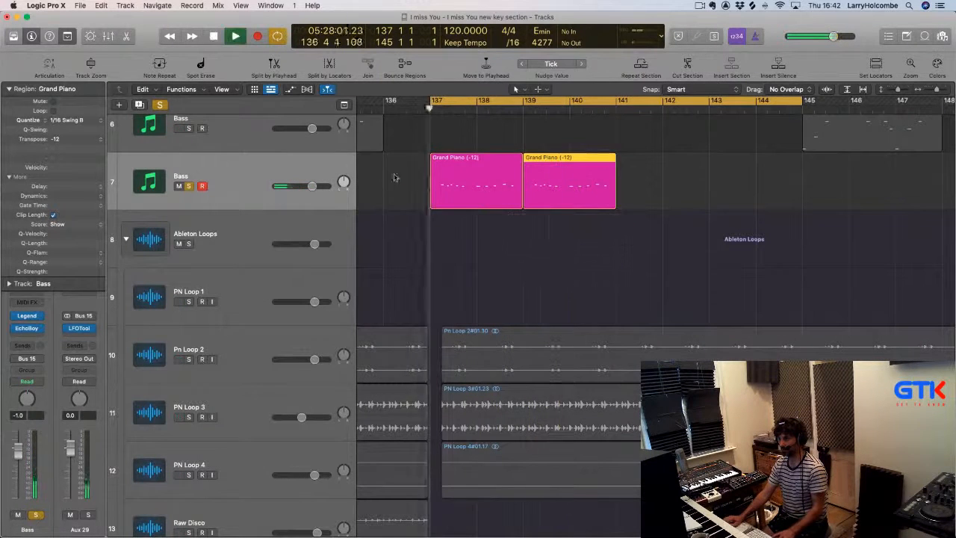
drag(396, 177, 676, 187)
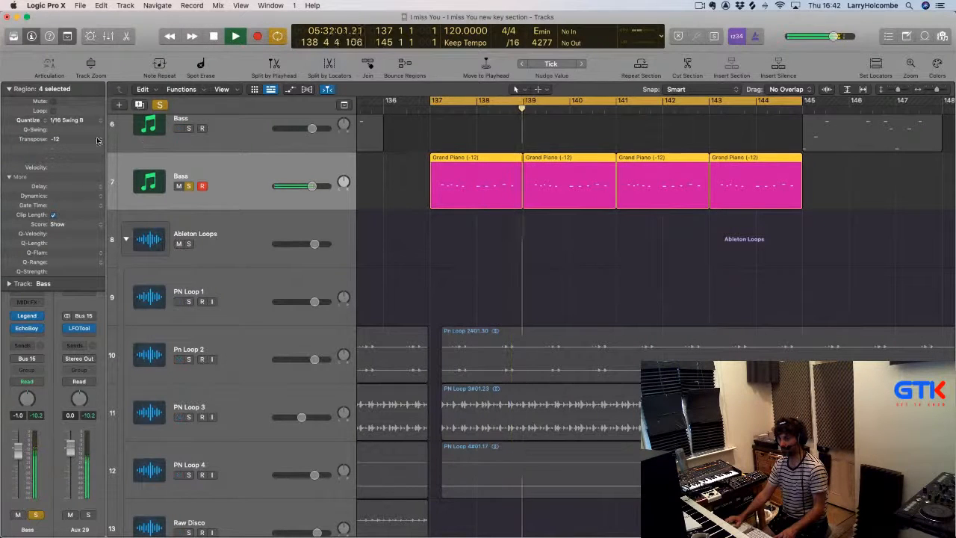
Try a lower transposition on the four selected bass regions during playback, and reset their transposition to none
drag(80, 136, 82, 131)
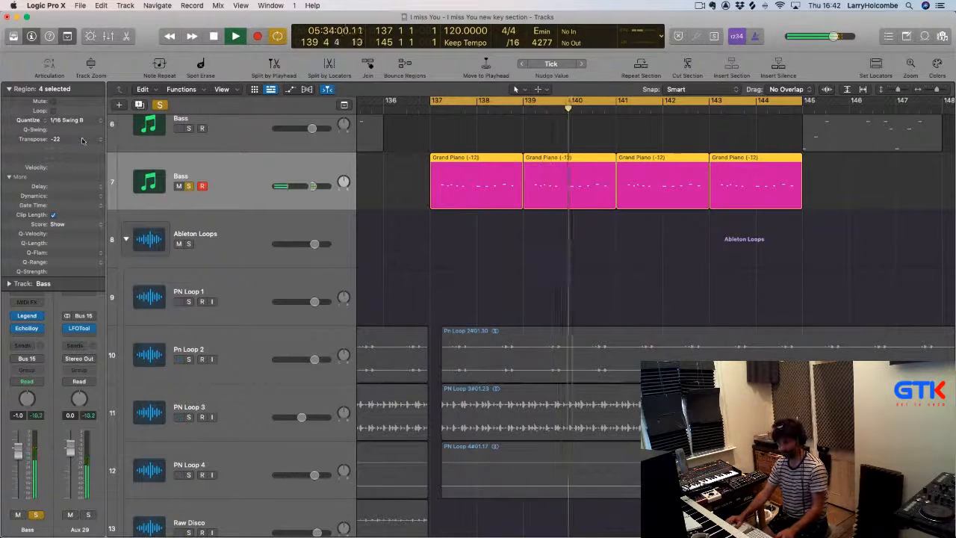
click(102, 139)
click(56, 130)
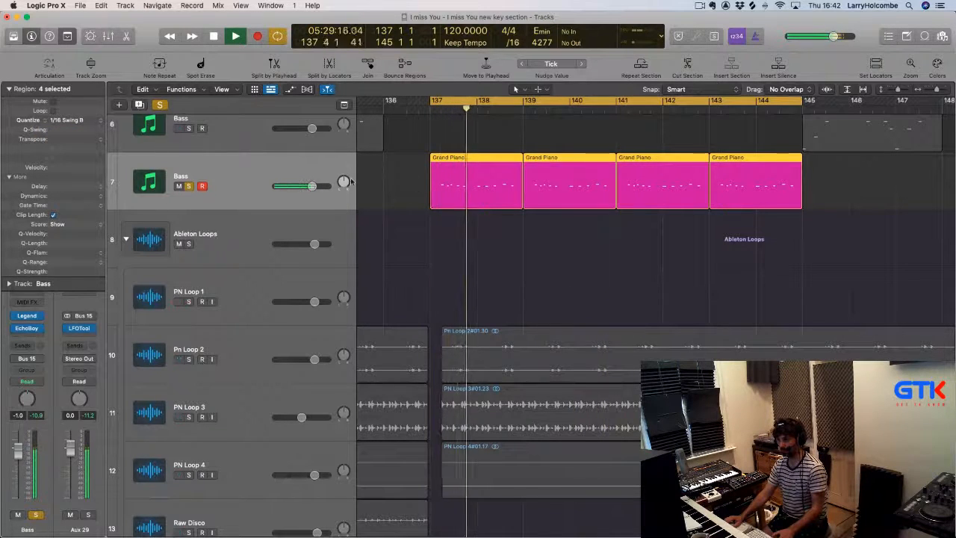
Unsolo Main Piano to hear the bass line alone and delete the four Grand Piano regions from the duplicate Bass track
scroll(415, 182, up, 3)
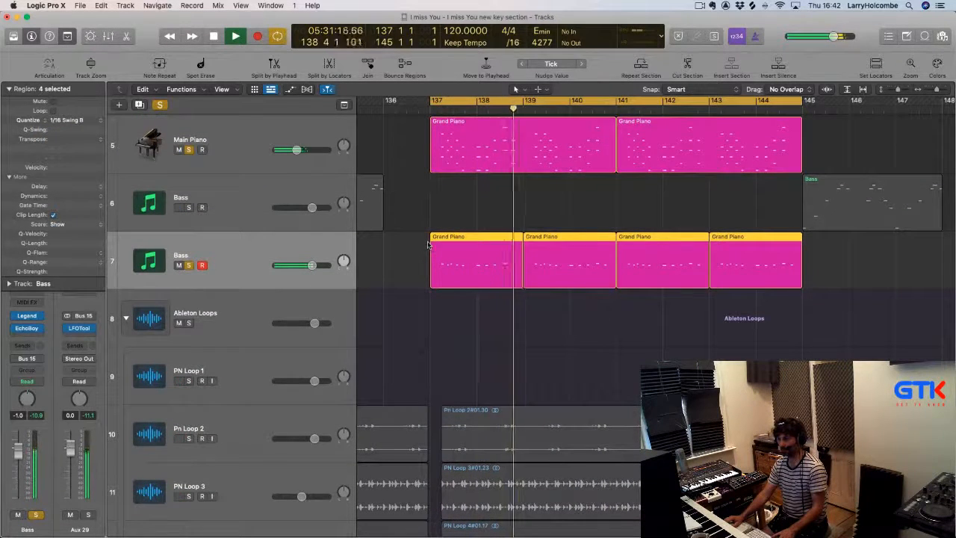
click(189, 151)
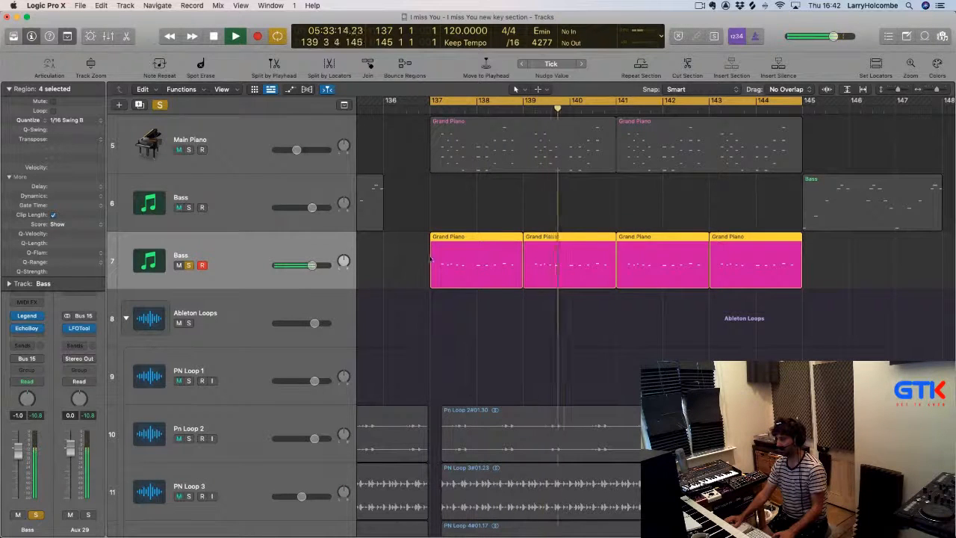
key(space)
key(Delete)
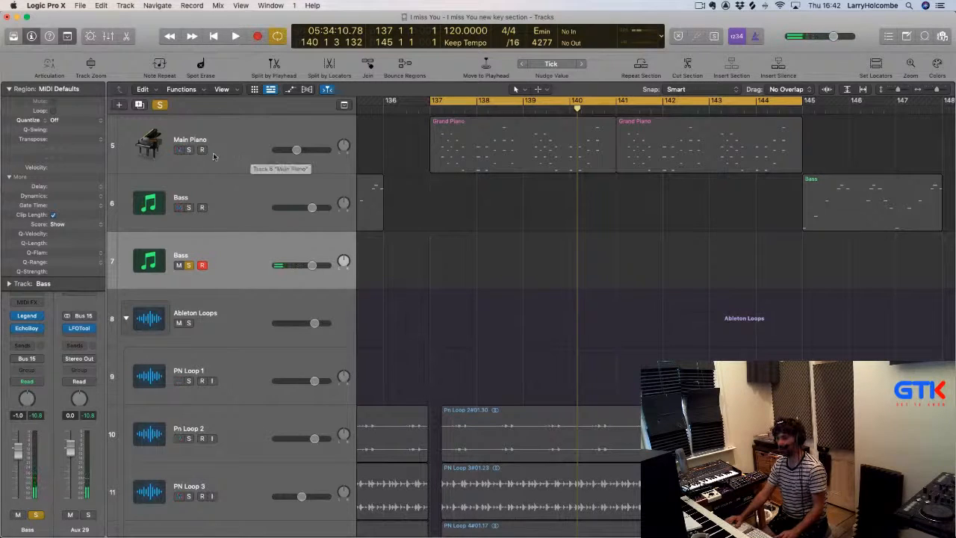
Solo Main Piano and the duplicate Bass track, and play the cycled section repeatedly to rehearse a bass line
click(189, 150)
key(space)
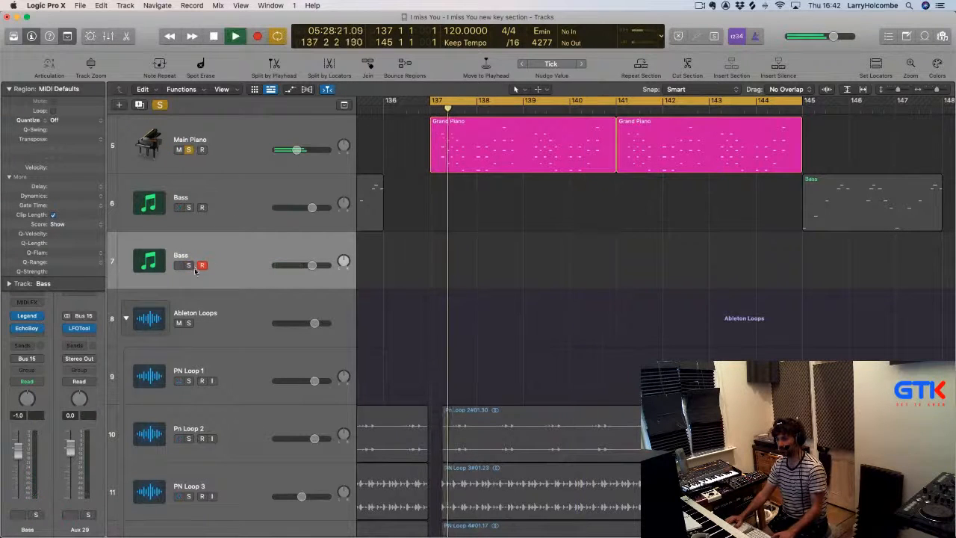
click(188, 266)
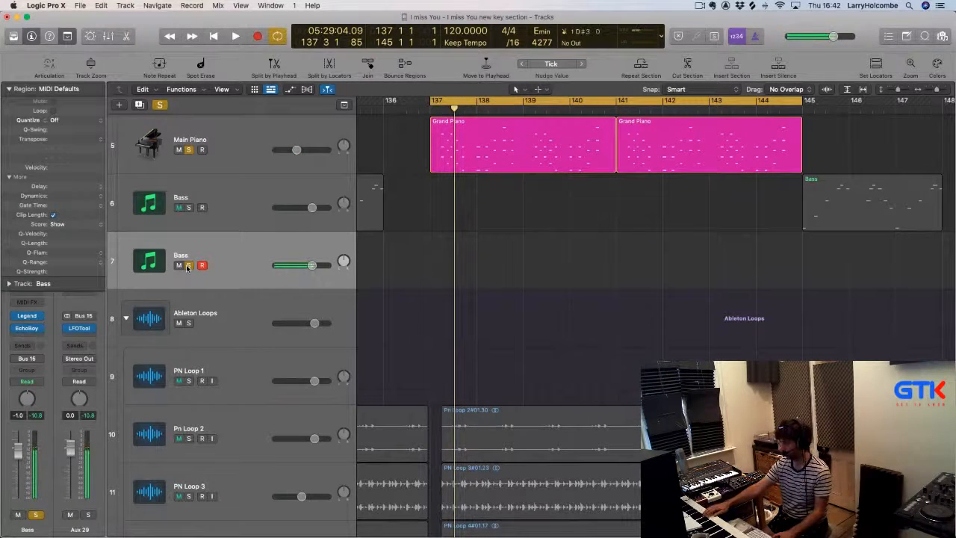
key(space)
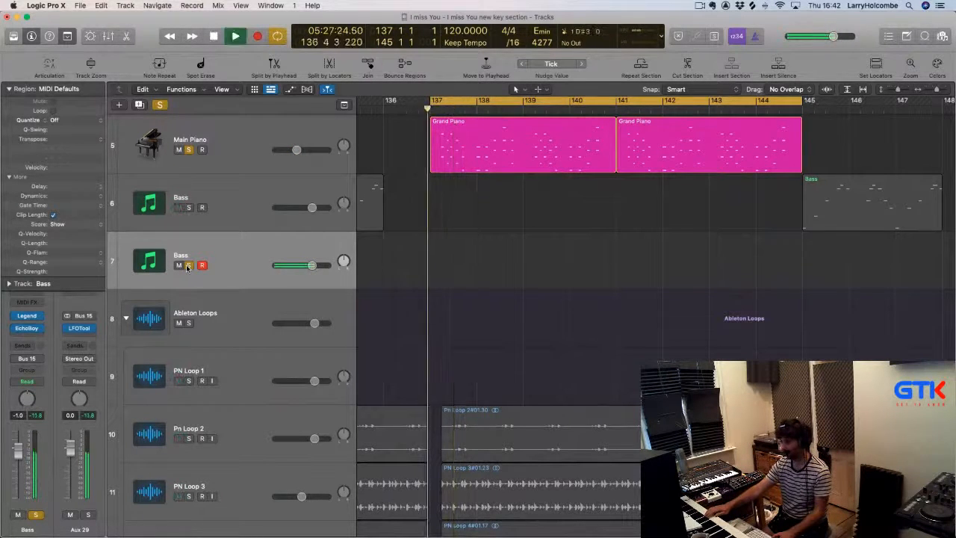
key(space)
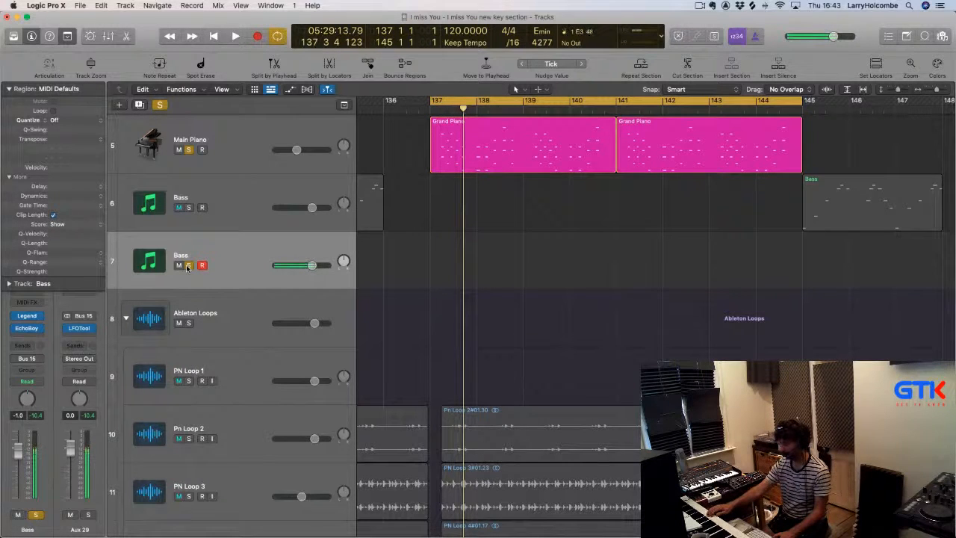
key(space)
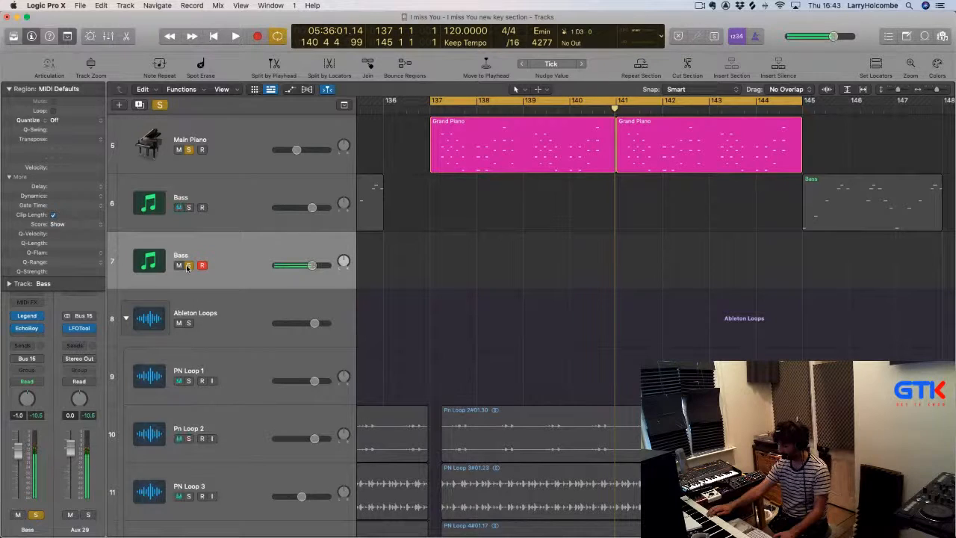
key(space)
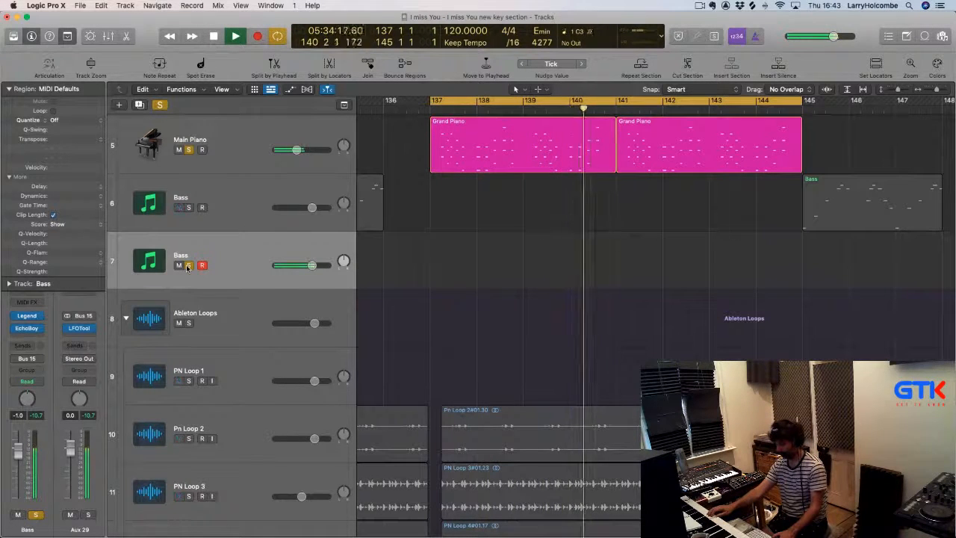
key(space)
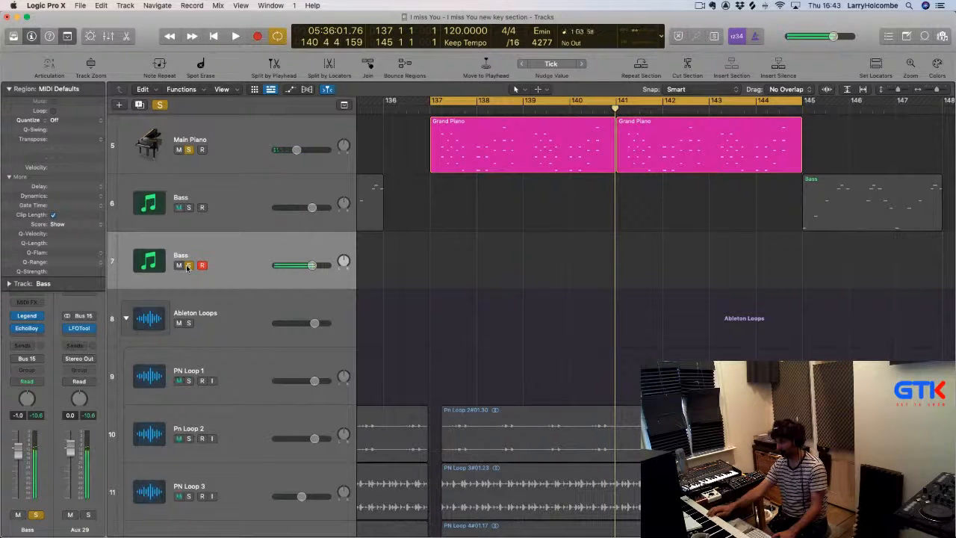
Record a live bass performance on the duplicate Bass track from bar 137 to bar 145
key(r)
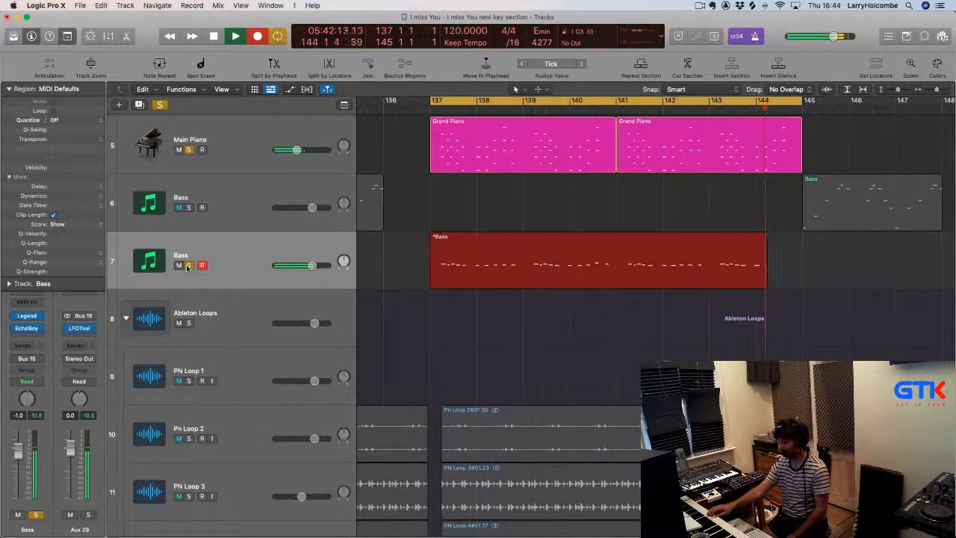
key(space)
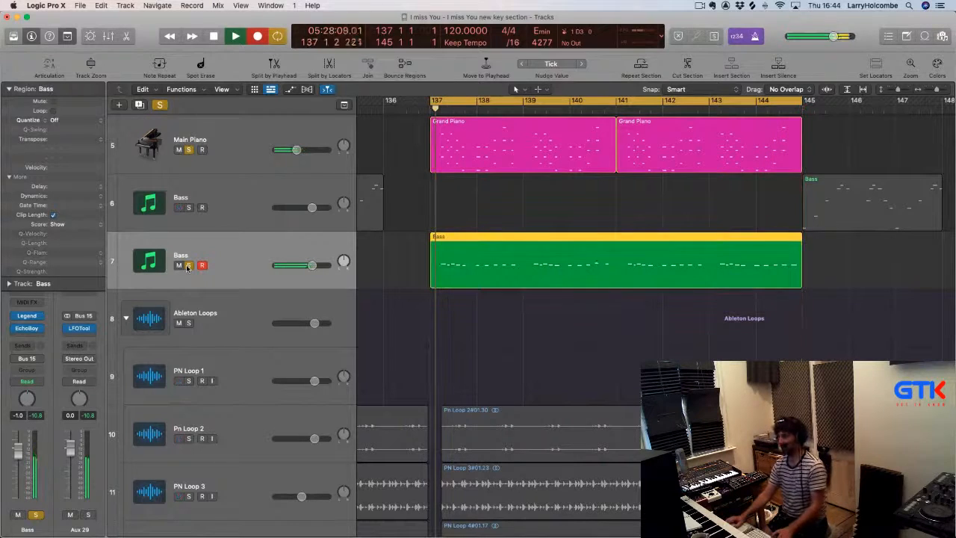
Quantize all the notes of the recorded Bass region to 1/16 Swing B and close the note editor
double_click(548, 252)
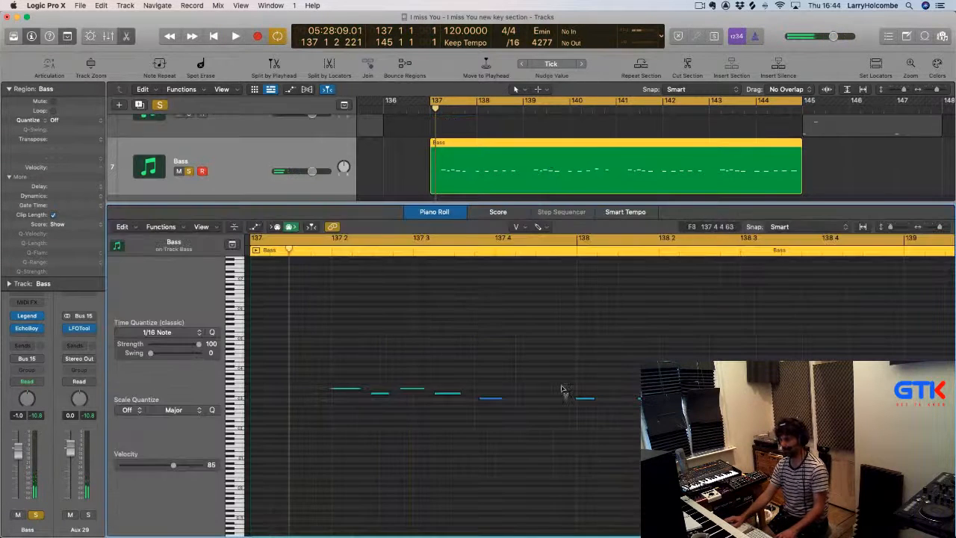
scroll(515, 373, right, 2)
drag(608, 358, 745, 417)
scroll(746, 418, down, 8)
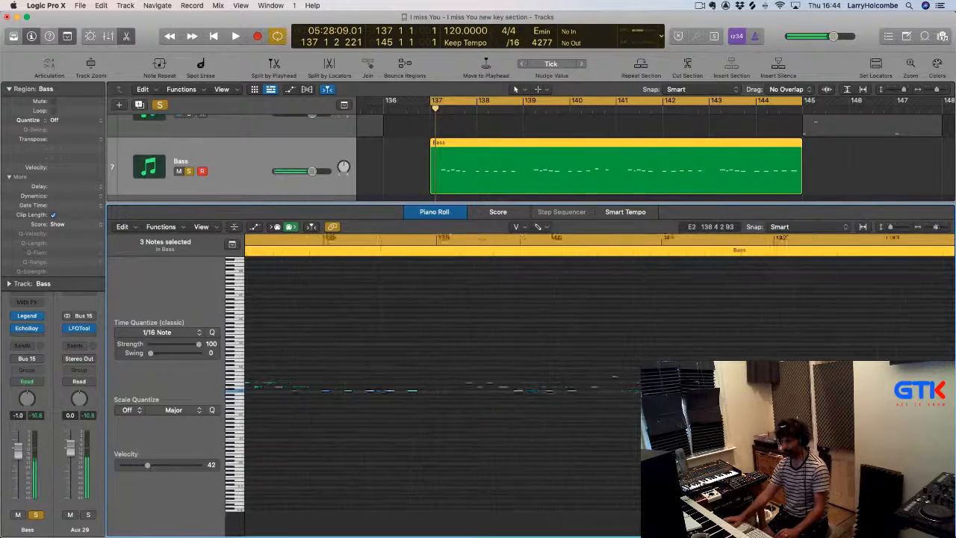
scroll(546, 335, left, 5)
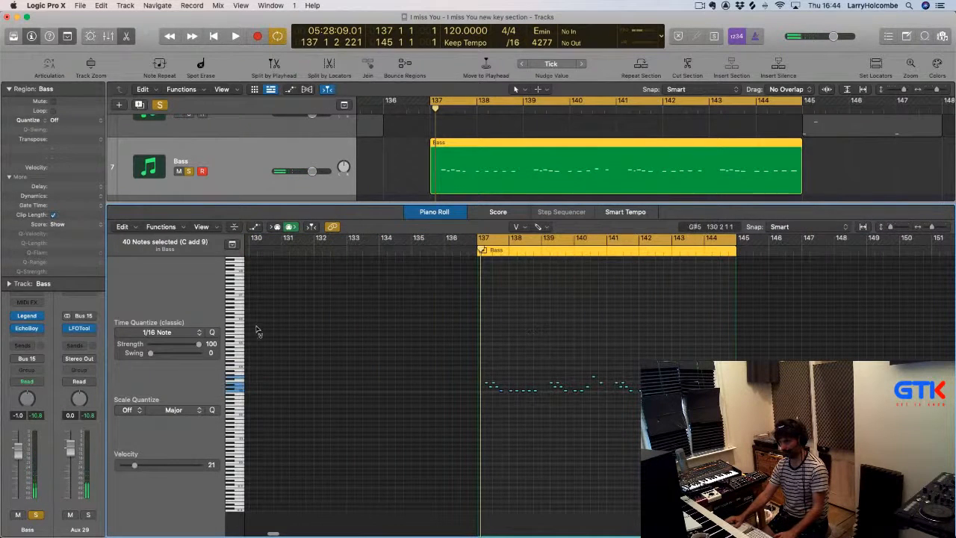
click(186, 333)
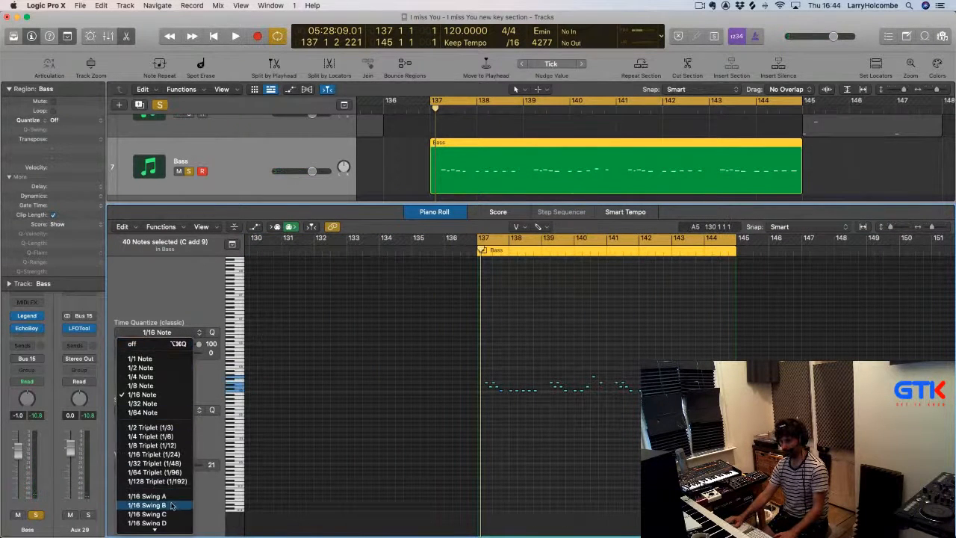
key(p)
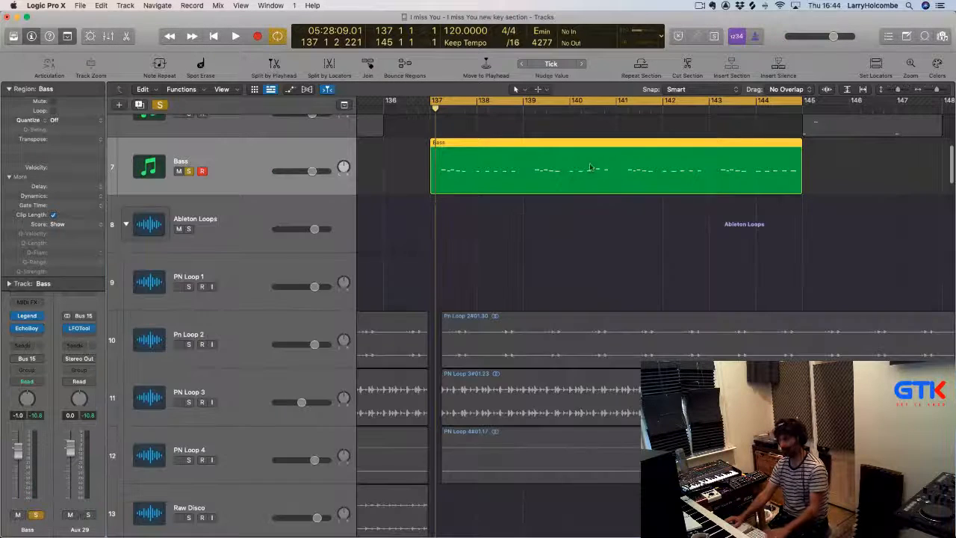
Play the section from bar 137 without the duplicate Bass track, and solo that track again to hear the bass with the piano
scroll(515, 161, left, 3)
click(190, 184)
scroll(198, 179, up, 3)
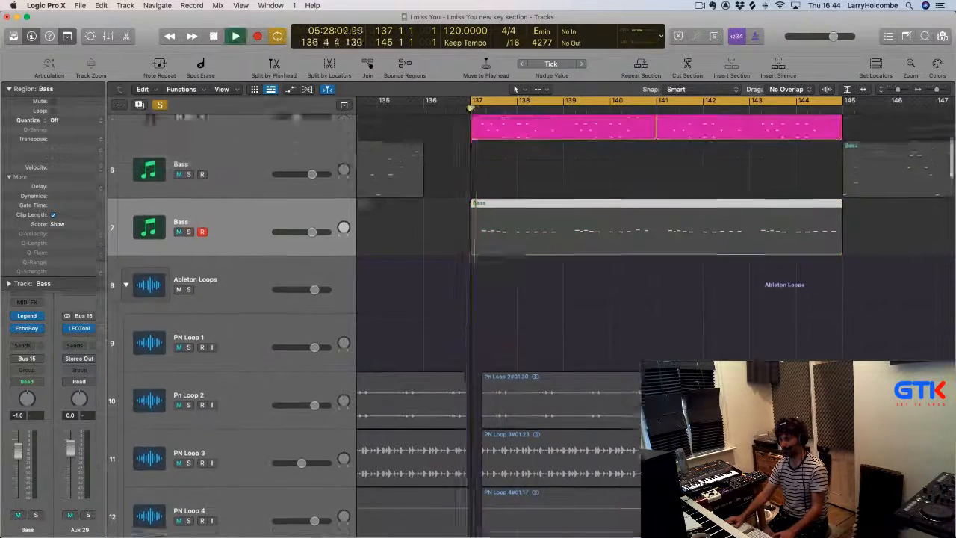
key(space)
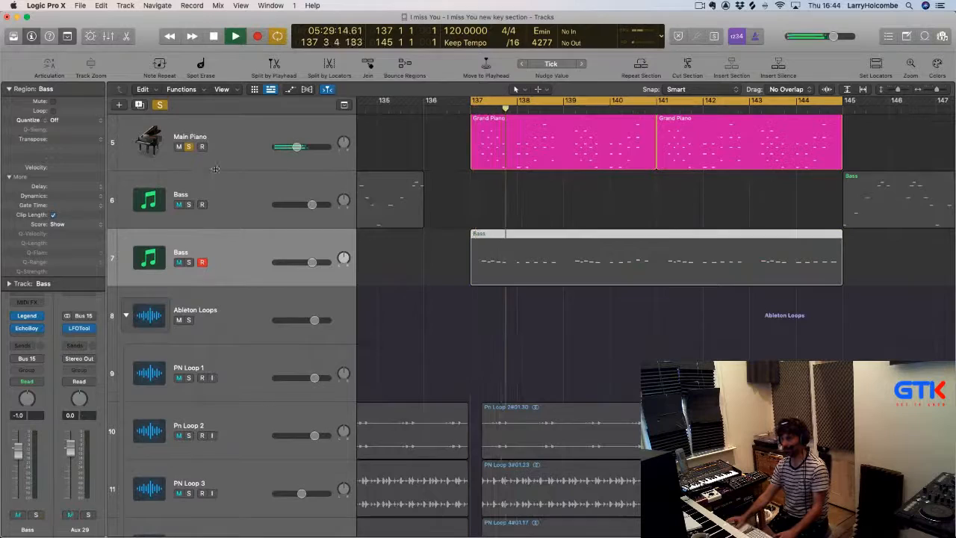
click(189, 262)
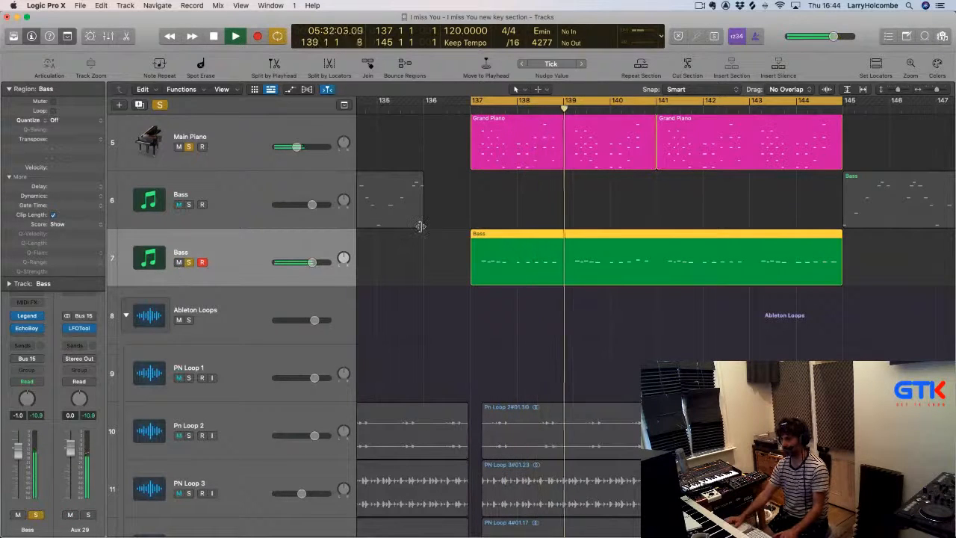
key(space)
In the Bass region's note editor, raise three C3 notes in bar 138 to D3 and play the section
double_click(540, 260)
key(space)
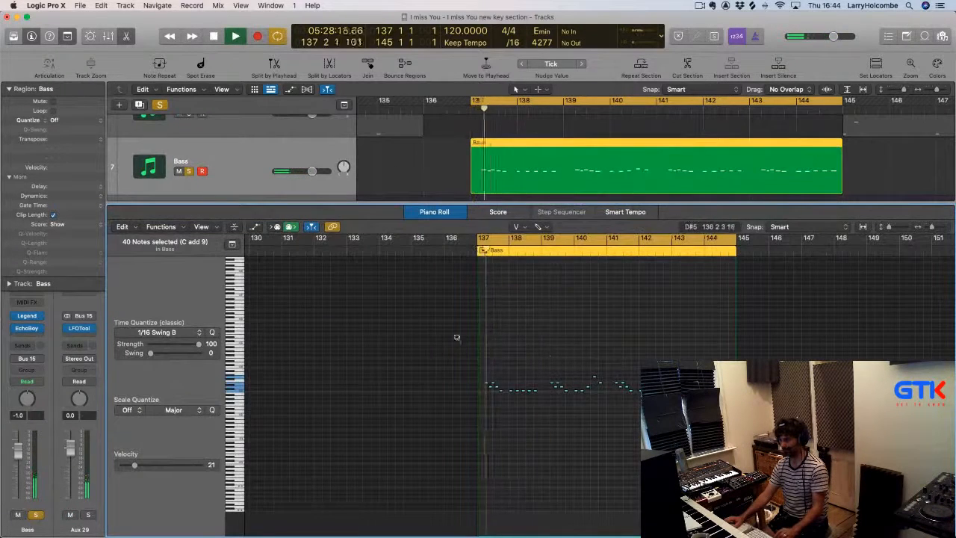
key(z)
key(t)
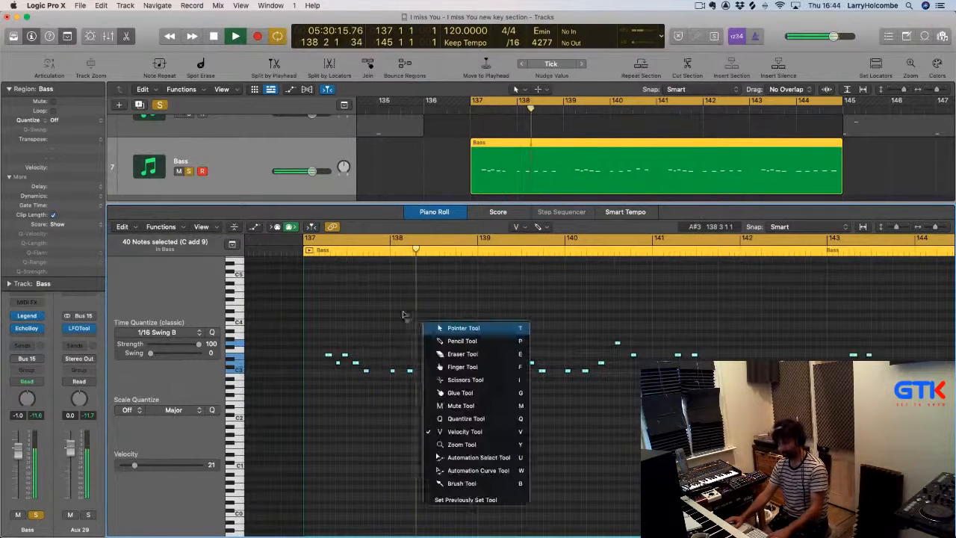
key(t)
key(space)
click(422, 361)
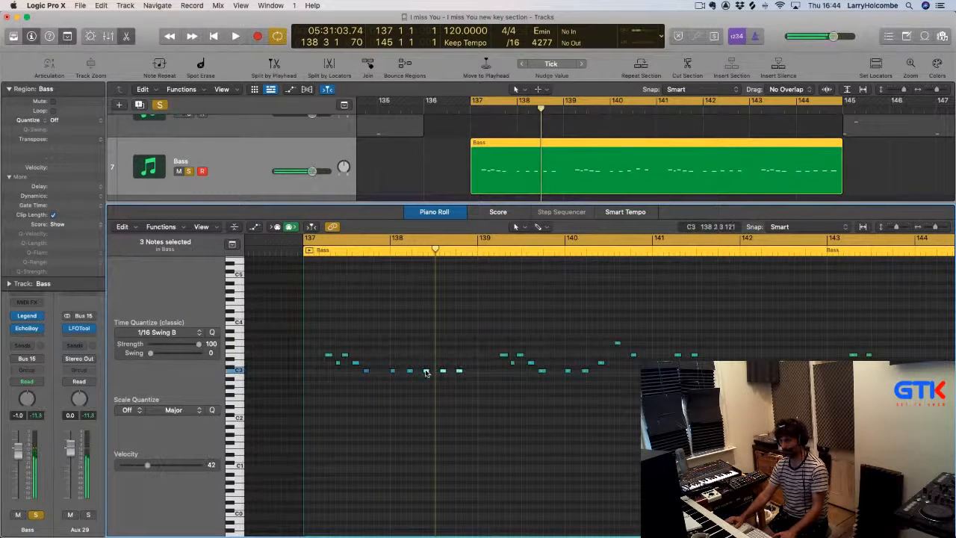
drag(426, 372, 426, 364)
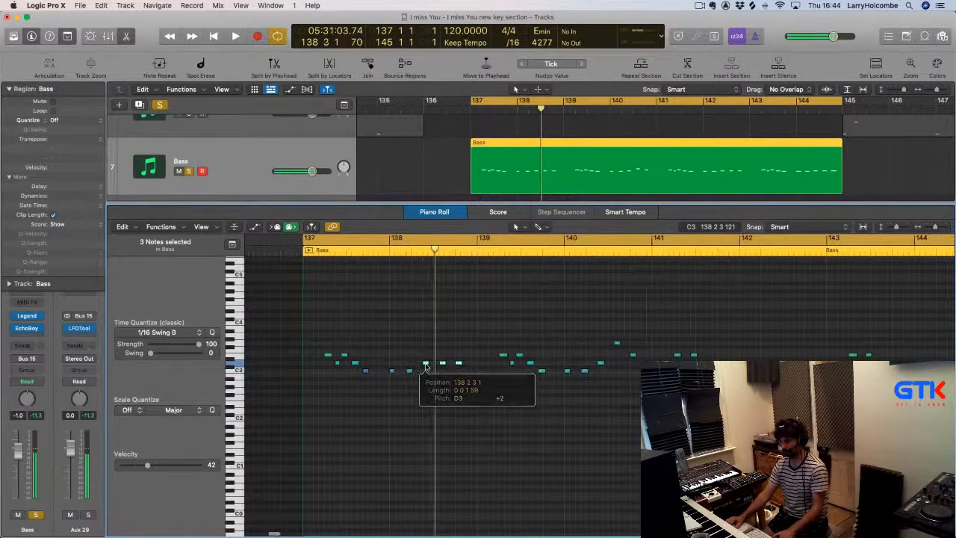
key(space)
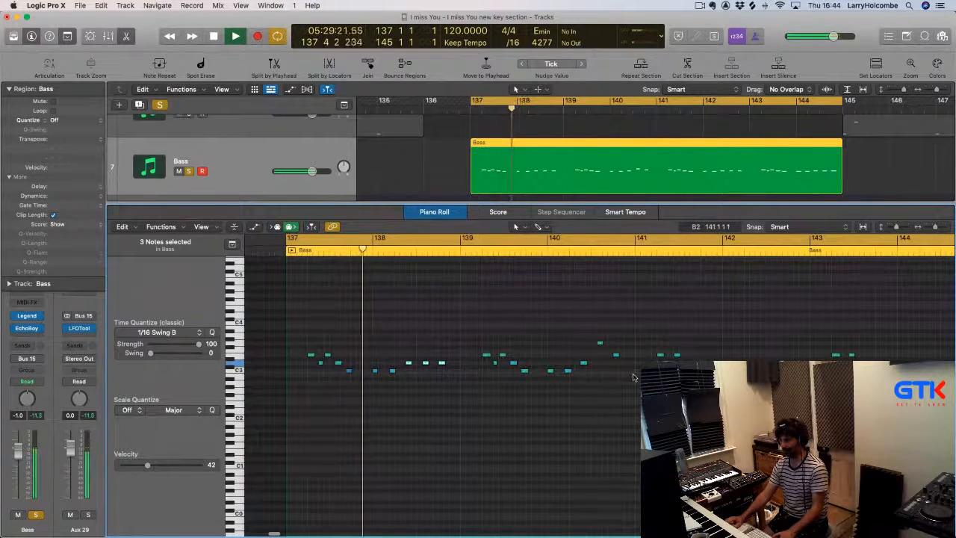
Lower the high G3 note in bar 140 to D3 and delete the note that follows it
click(567, 362)
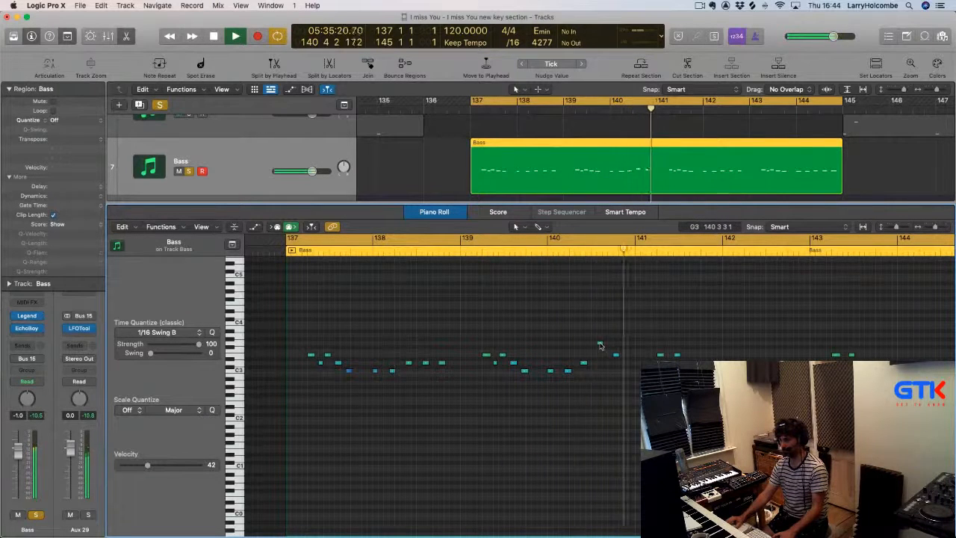
drag(600, 343, 622, 366)
key(Delete)
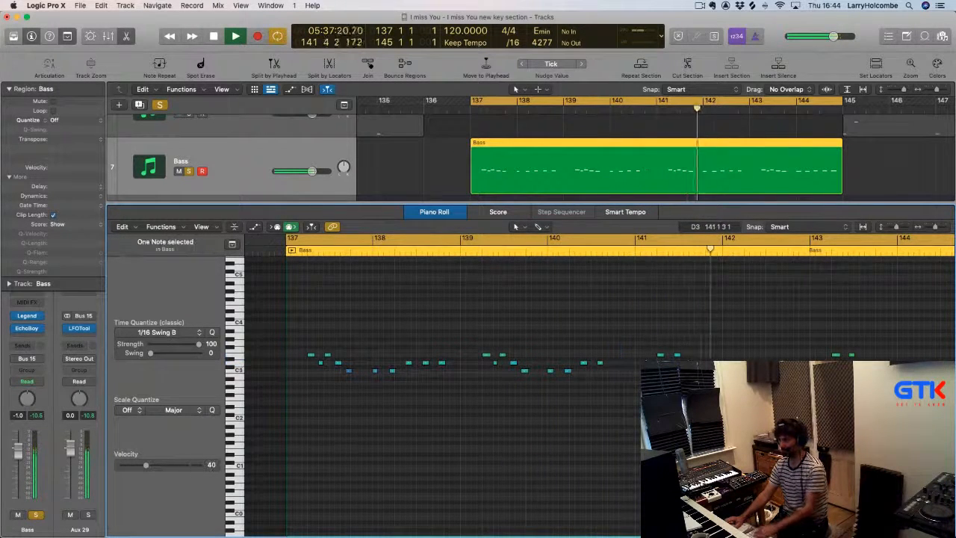
Check the remaining bass notes up to bar 145 during playback and close the note editor
scroll(648, 363, right, 3)
scroll(648, 363, right, 1)
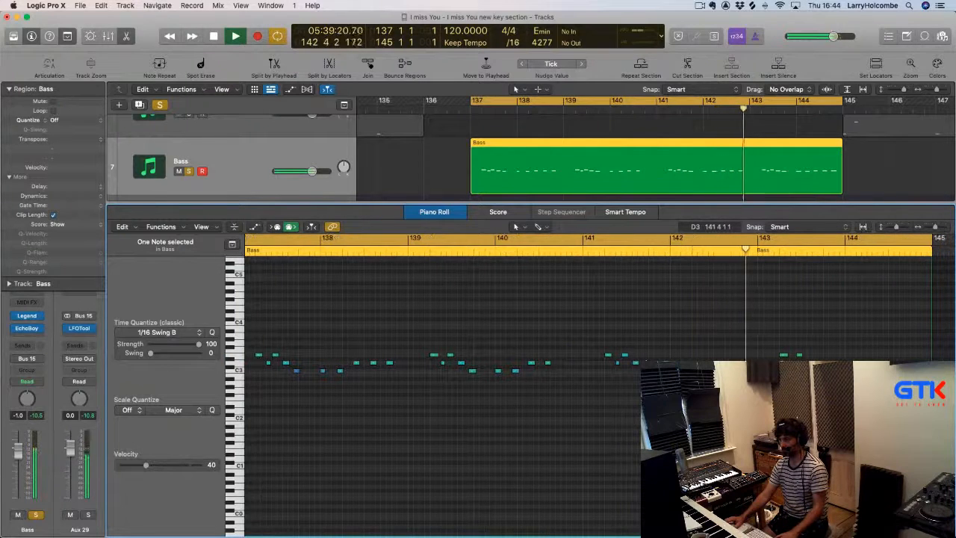
scroll(649, 363, right, 5)
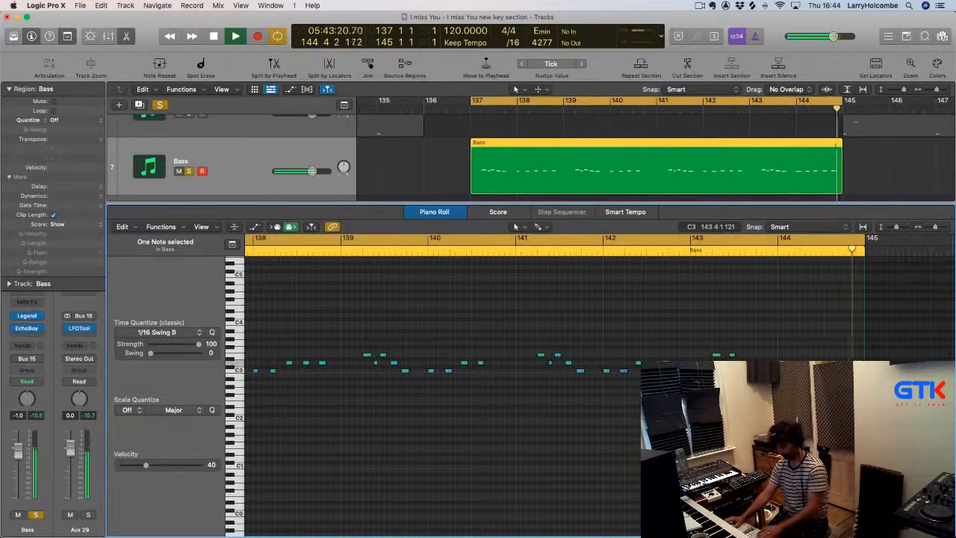
key(e)
key(e)
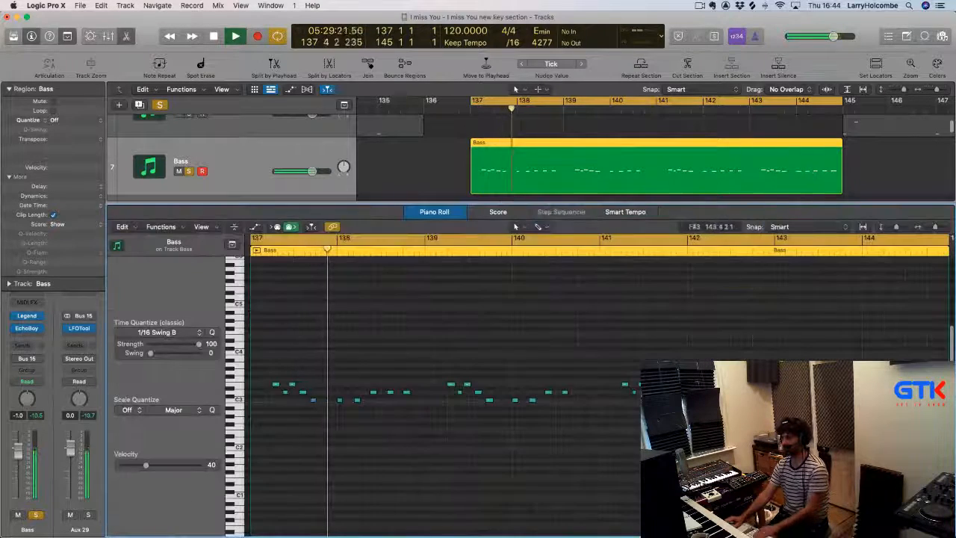
click(715, 411)
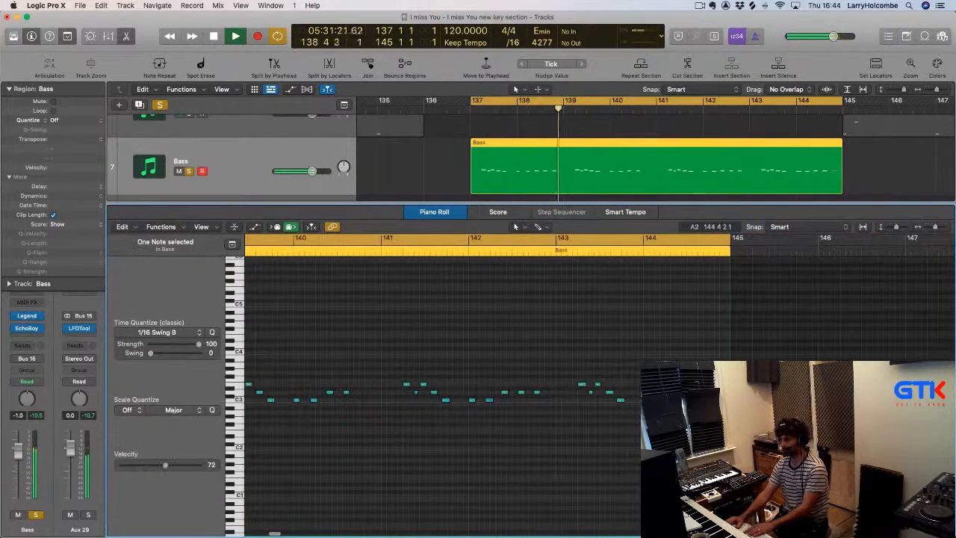
key(e)
Replace the second Grand Piano region at bar 141 with a copy of the one at bar 137
scroll(514, 230, up, 5)
scroll(514, 231, left, 2)
scroll(515, 231, down, 2)
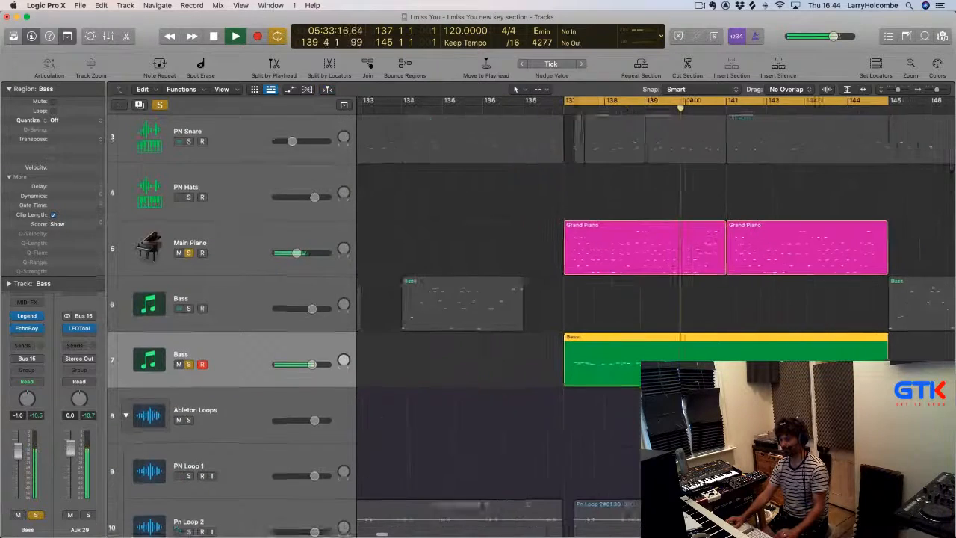
click(469, 203)
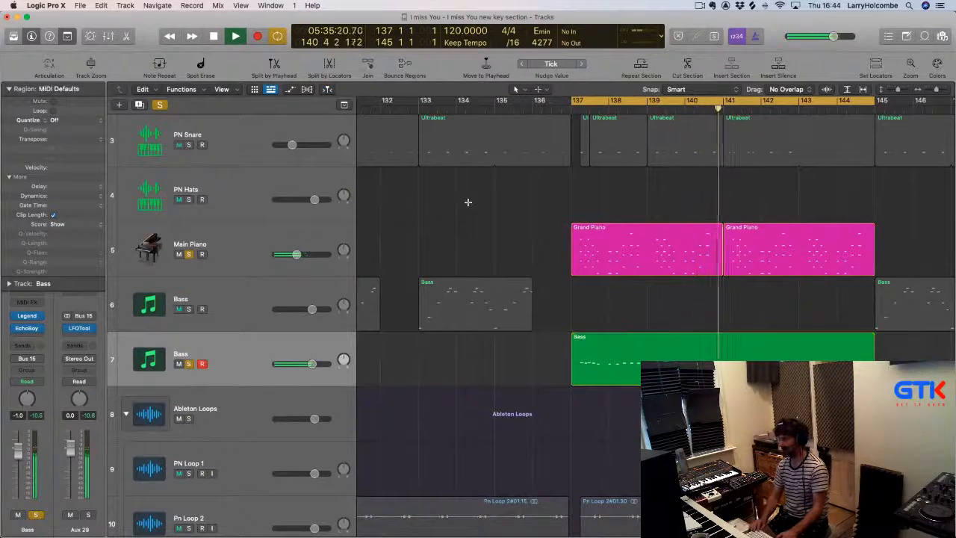
key(super+Up)
key(super+Up)
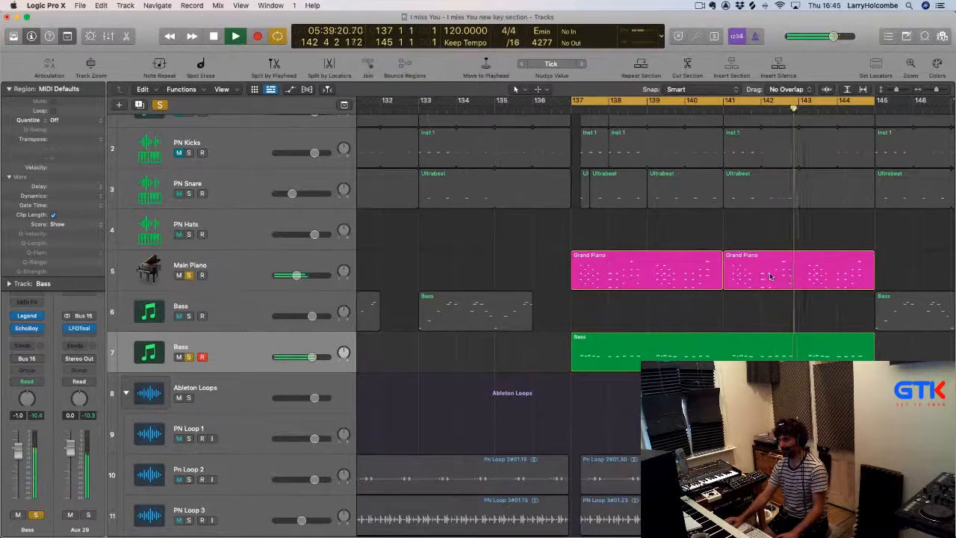
click(729, 274)
key(Delete)
drag(638, 272, 789, 278)
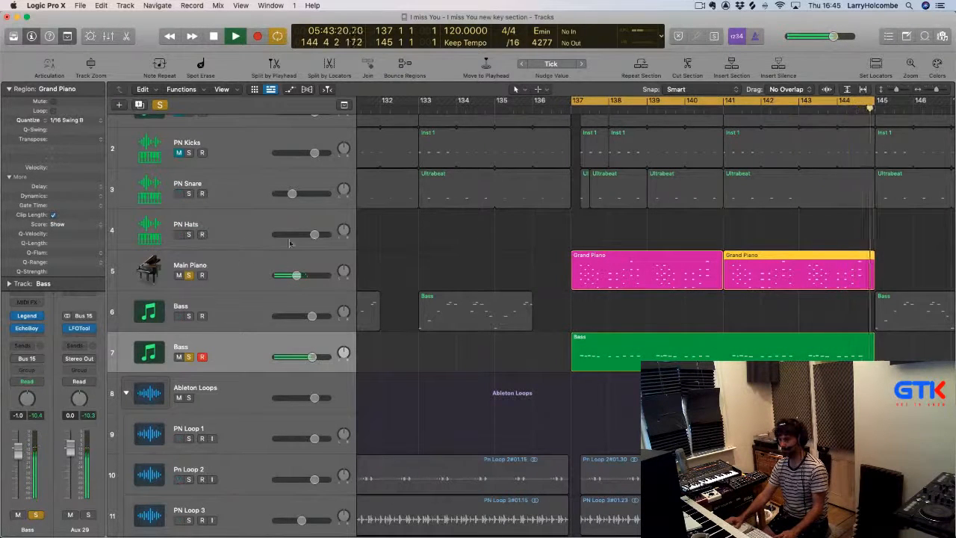
Reshape the end of the LFOTool curve on the original Bass track's Aux 29 into a sloped fall, and close the plug-in
scroll(309, 245, up, 2)
scroll(250, 275, down, 10)
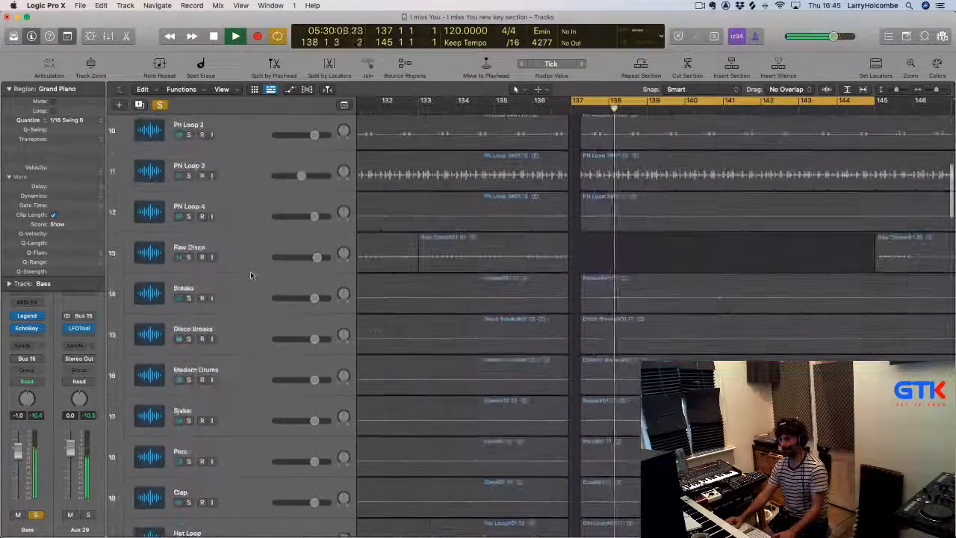
scroll(250, 272, up, 10)
key(space)
click(224, 254)
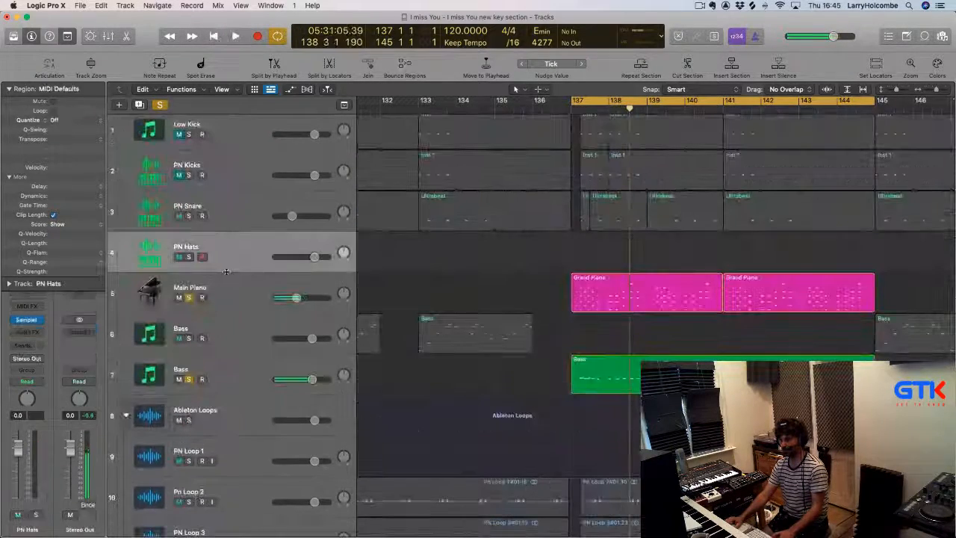
click(224, 277)
click(246, 326)
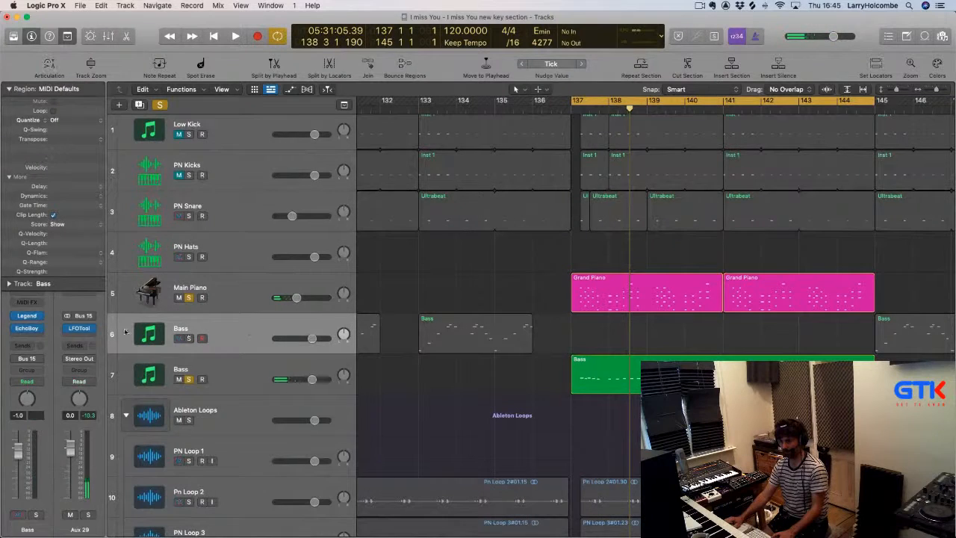
click(79, 328)
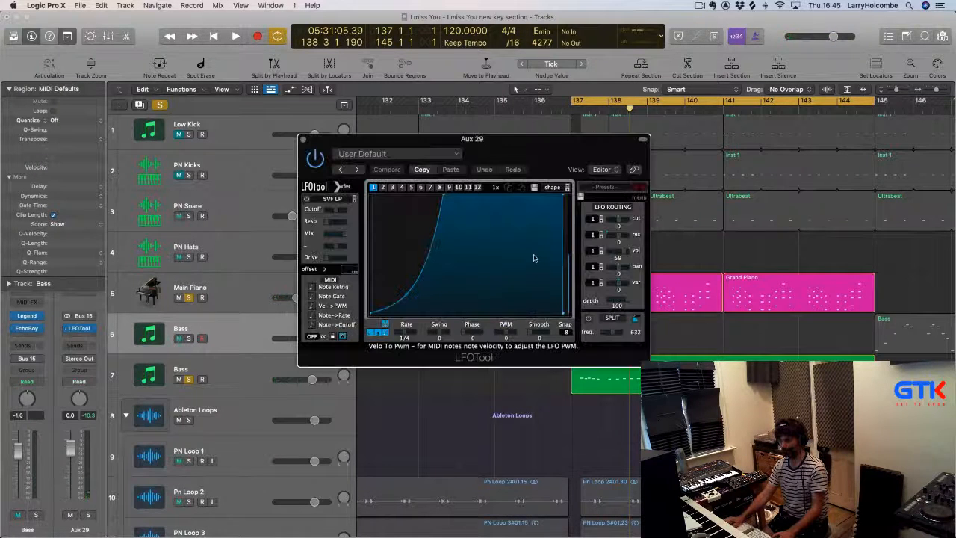
drag(557, 196, 560, 195)
key(space)
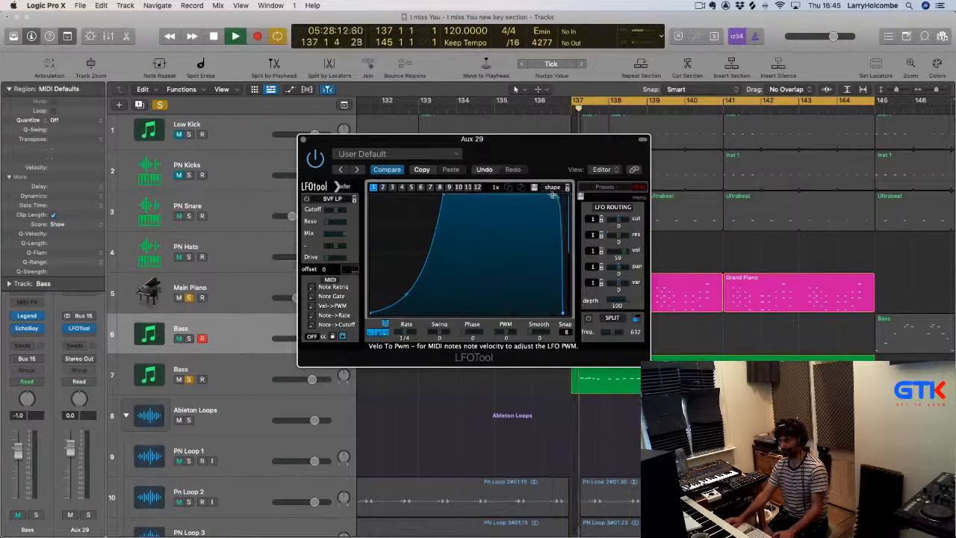
click(303, 140)
Solo the "back in the high life 4" kick track alongside the piano and bass
key(super+Up)
key(super+Up)
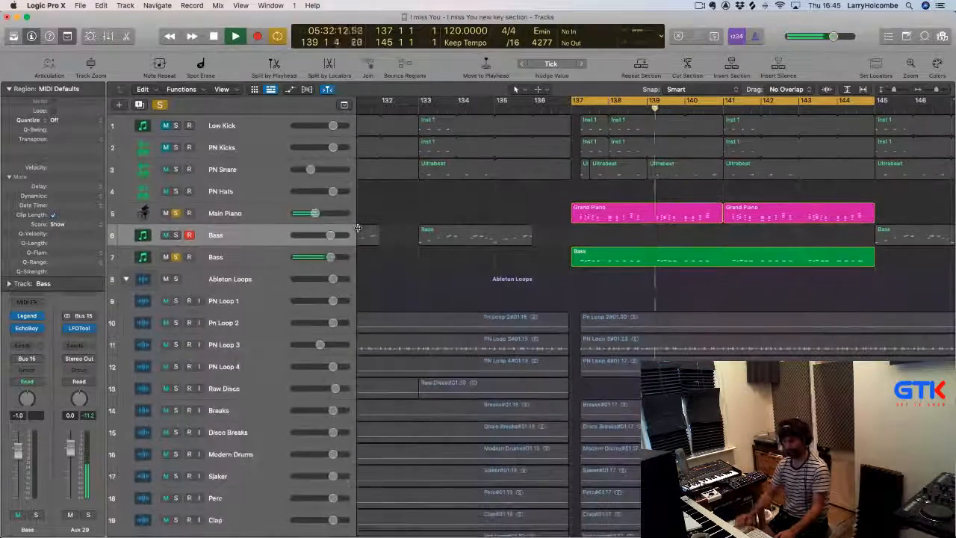
scroll(588, 270, down, 10)
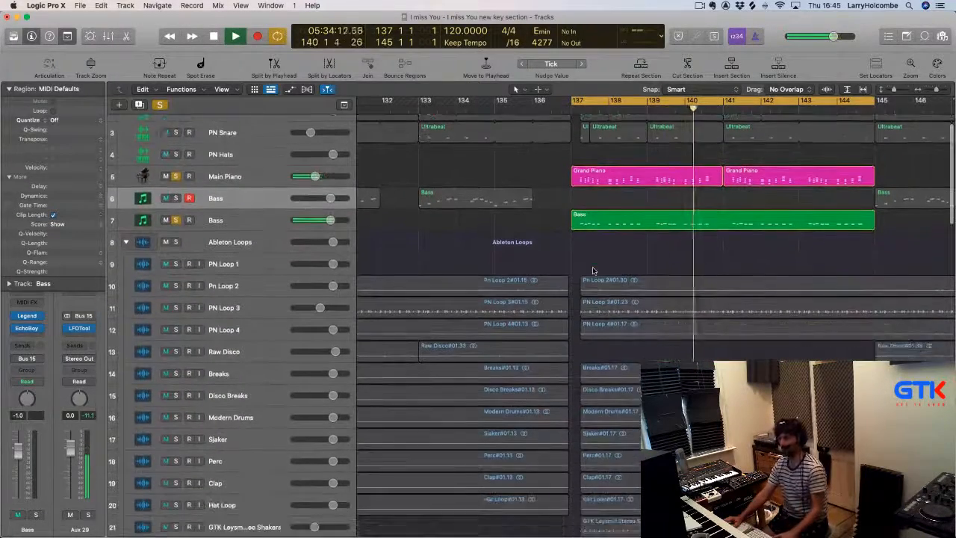
scroll(449, 292, down, 8)
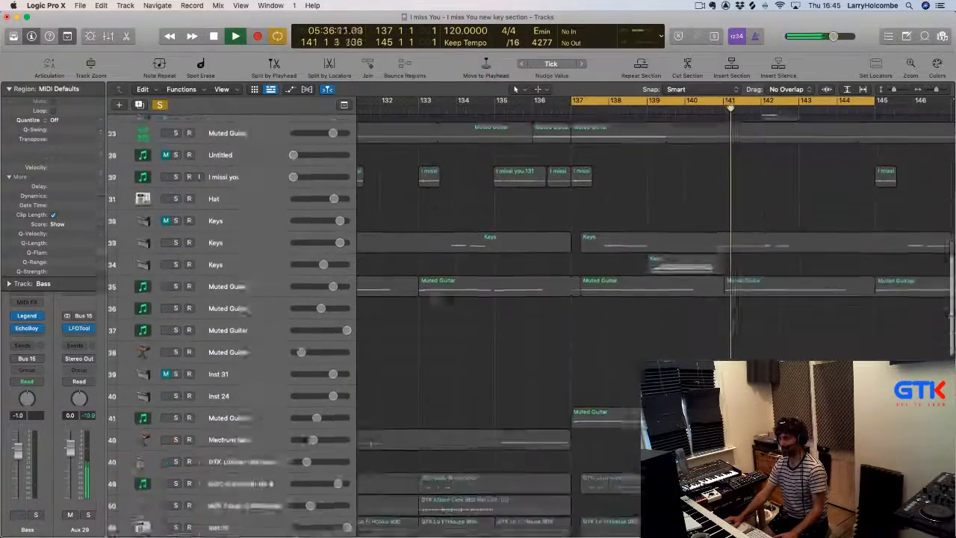
click(265, 289)
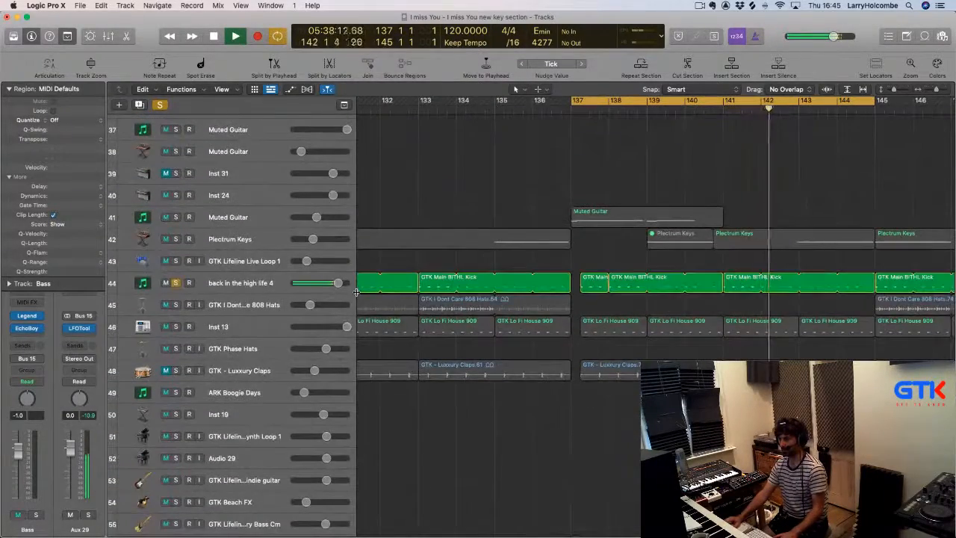
Shrink the track heights and solo PN Snare and the loop tracks from Pn Loop 2 to GTK Leysmill Stereo Shakers
key(super+Up)
key(super+Up)
key(super+Up)
key(super+Up)
key(super+Up)
key(super+Up)
key(super+Up)
key(super+Up)
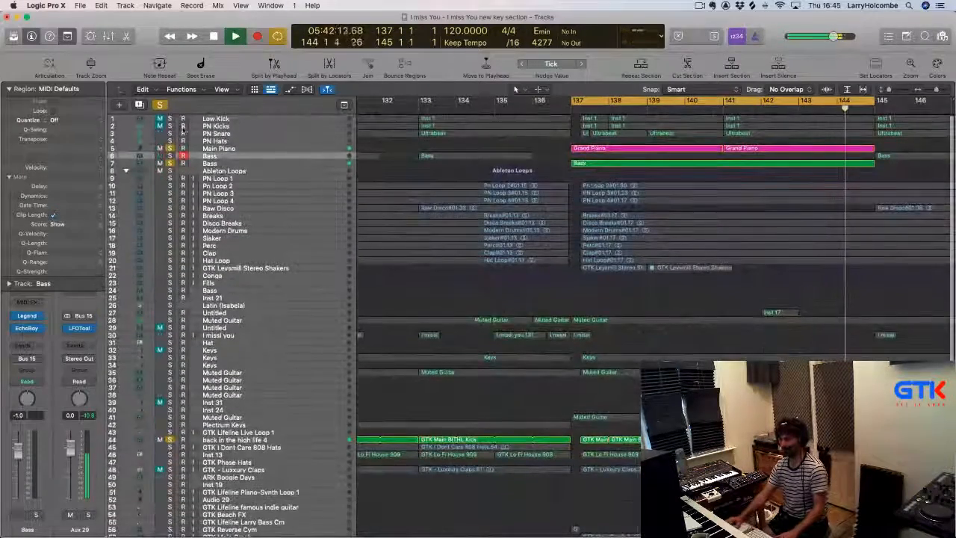
drag(169, 186, 169, 268)
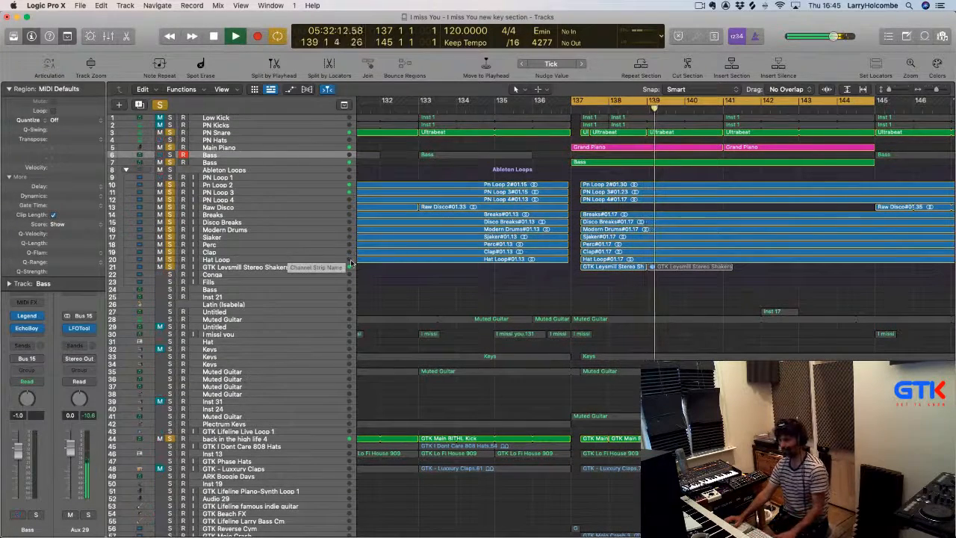
Show the mixer and check the Legend synth settings on the duplicate Bass track
key(x)
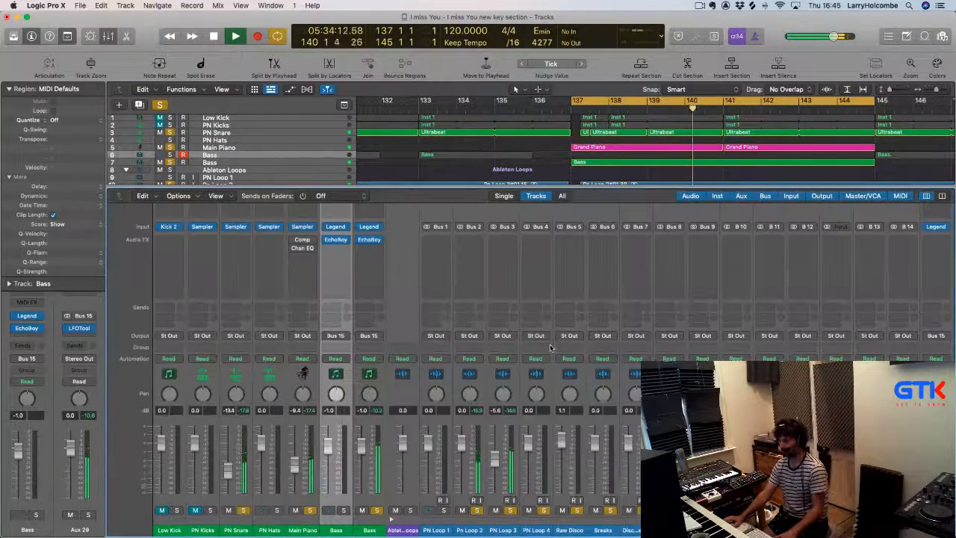
key(x)
key(x)
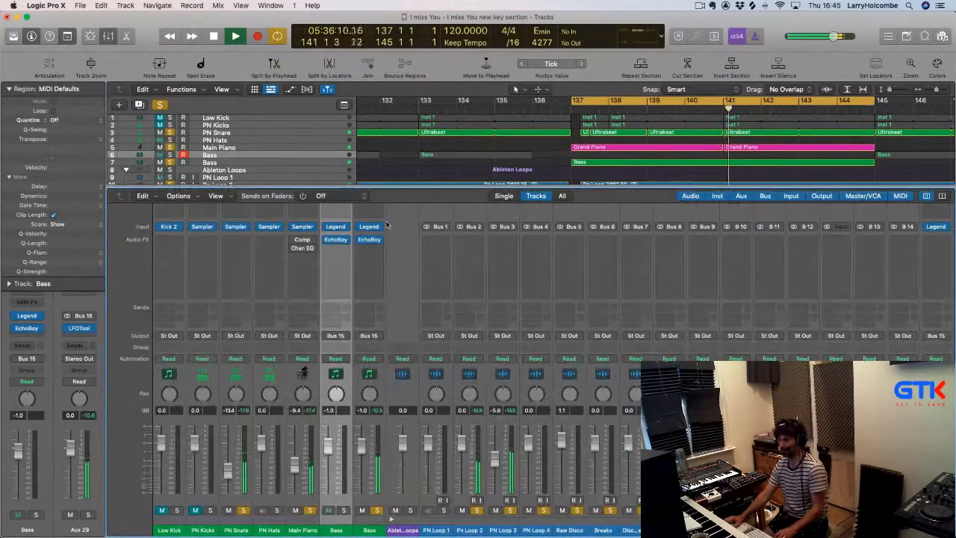
key(x)
key(x)
click(370, 227)
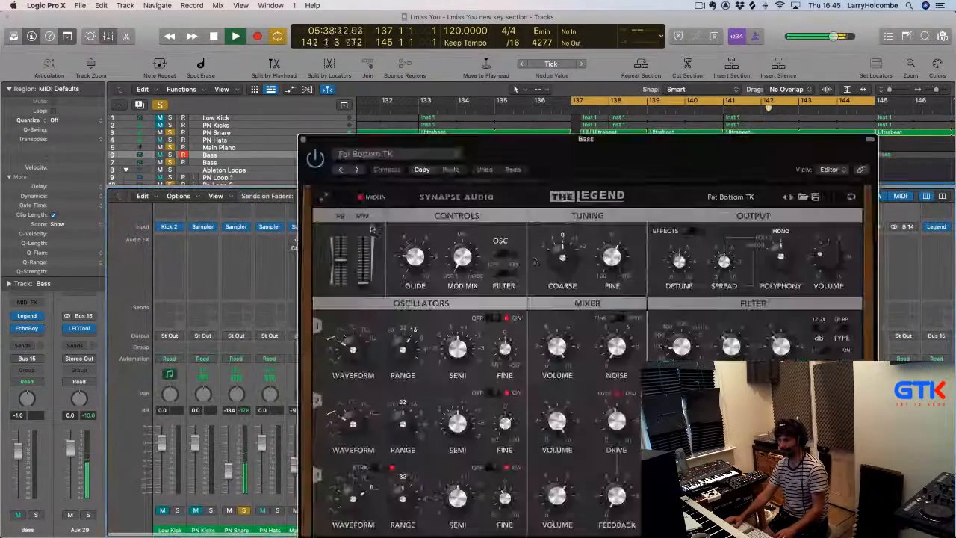
click(303, 142)
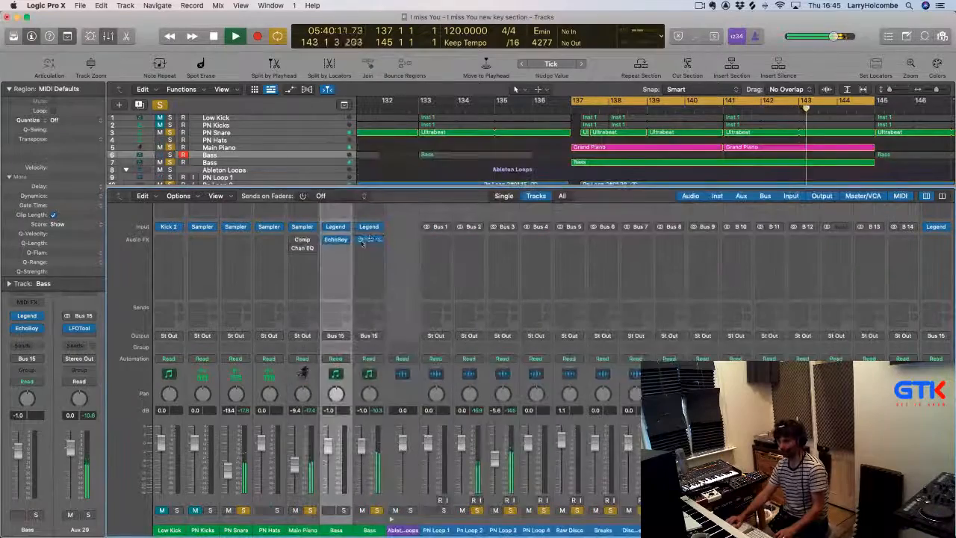
Examine the Fat Bottom TK patch in the original Bass track's Legend synth, stop playback and close the synth
click(337, 227)
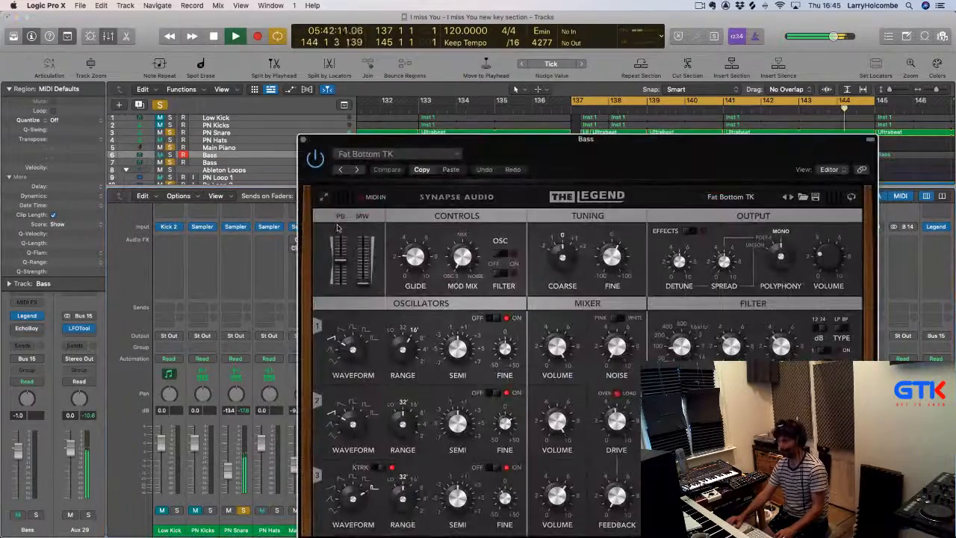
drag(585, 152, 535, 88)
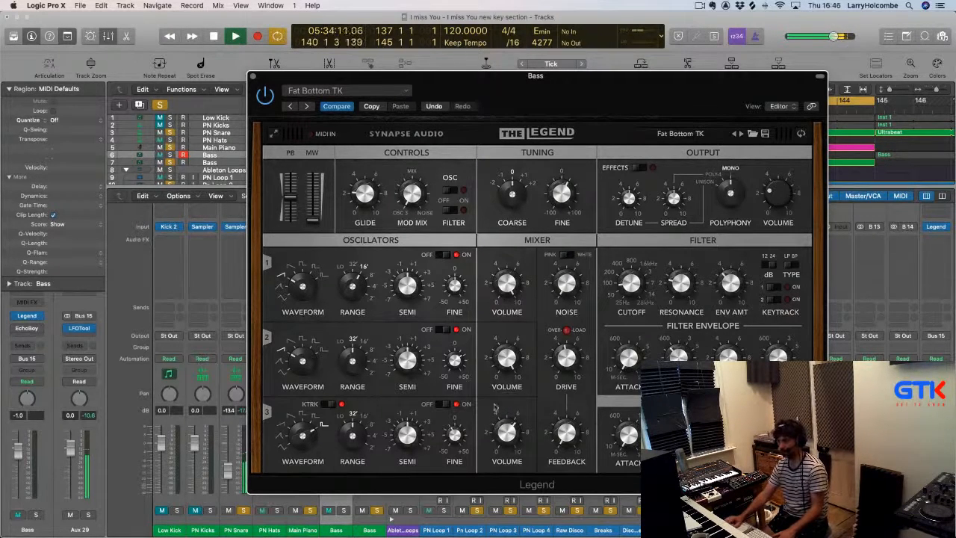
key(space)
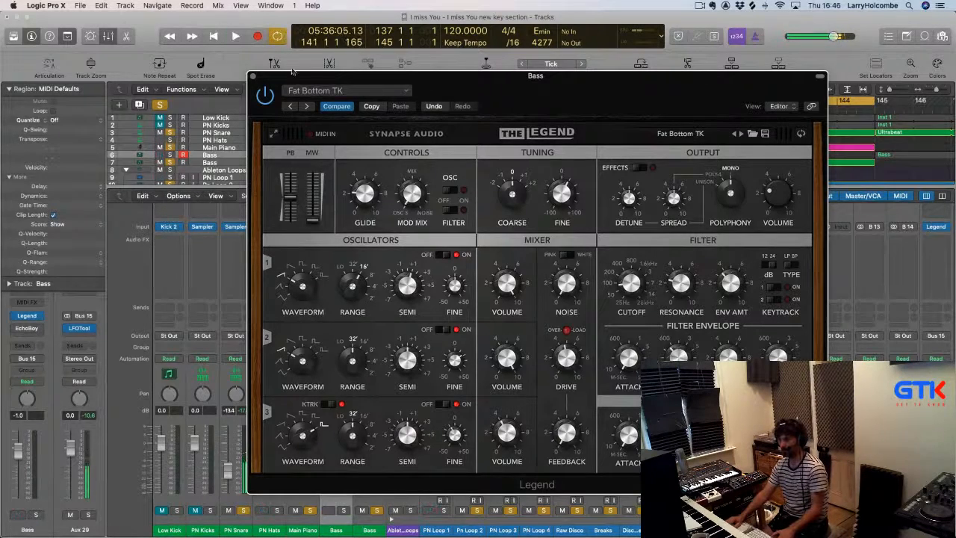
click(254, 76)
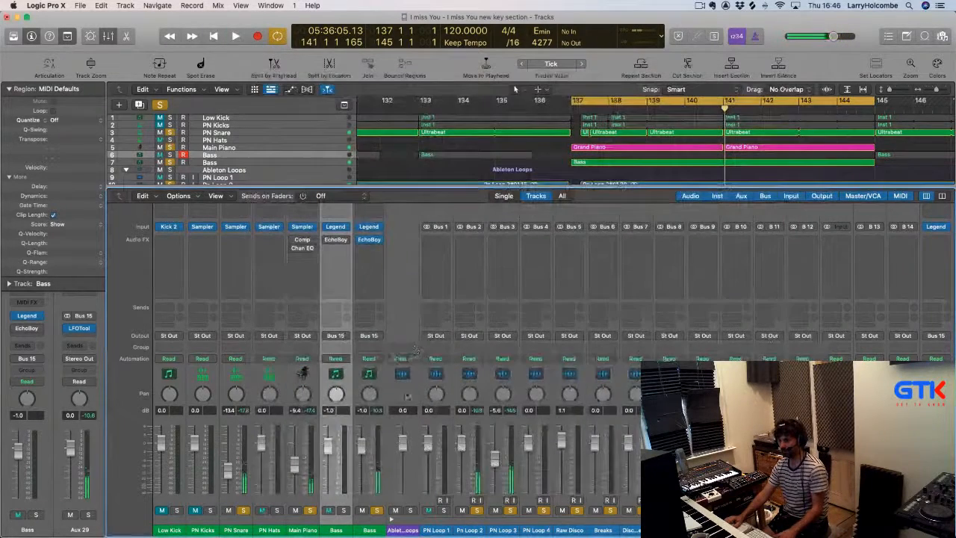
Solo only the duplicate Bass track and play it from bar 137
click(378, 511)
key(space)
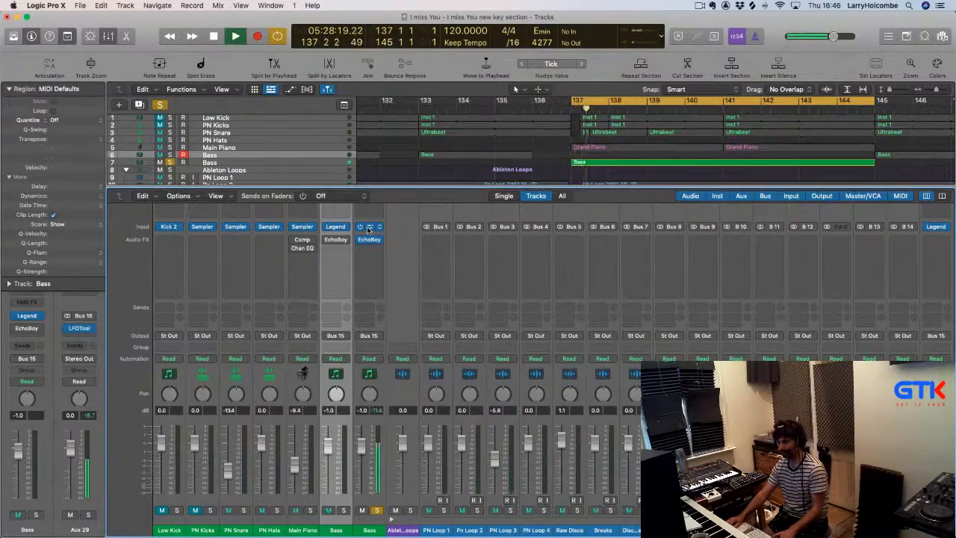
Examine the Fat Bottom TK patch in the duplicate Bass track's Legend synth during playback
click(367, 229)
drag(577, 158, 574, 89)
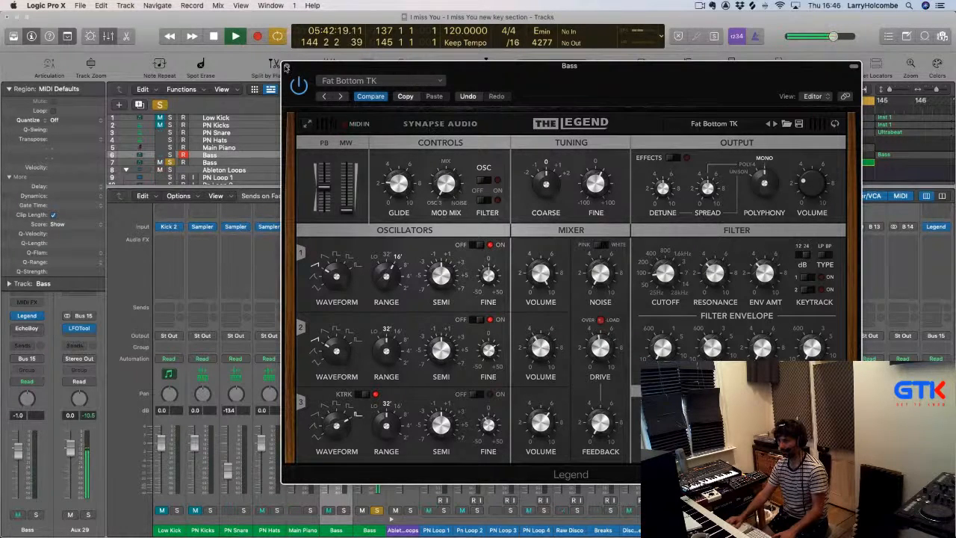
click(287, 68)
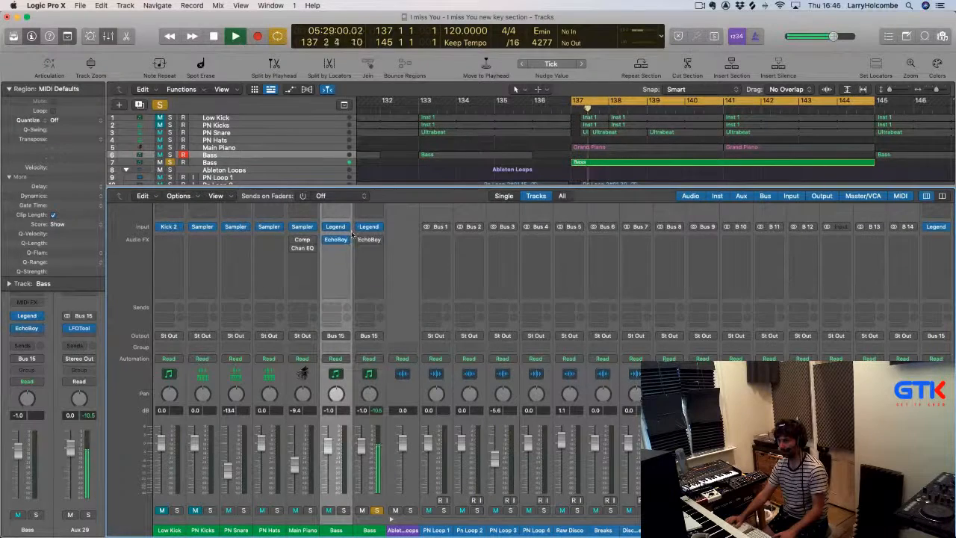
click(370, 227)
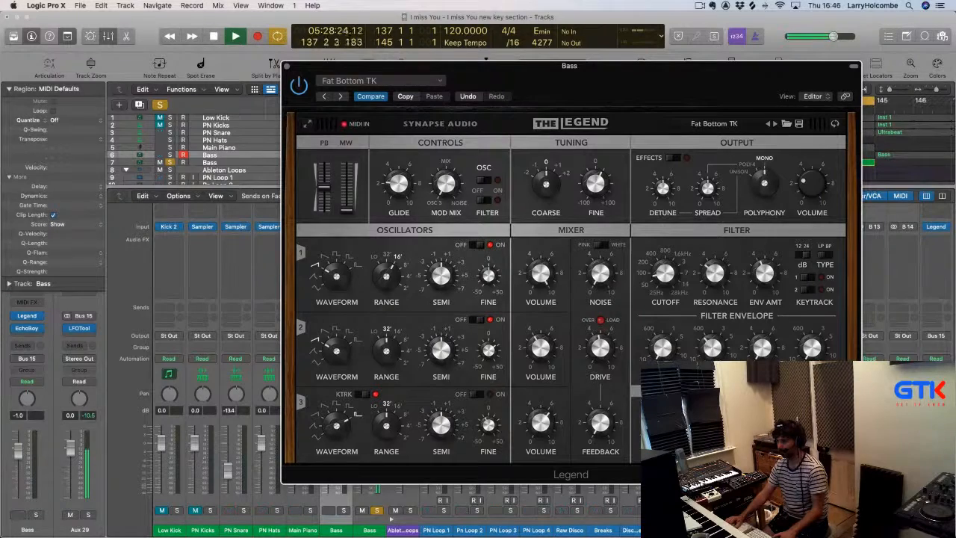
Remove the solo from the duplicate Bass track, close the synth and mixer, and stop playback
click(377, 511)
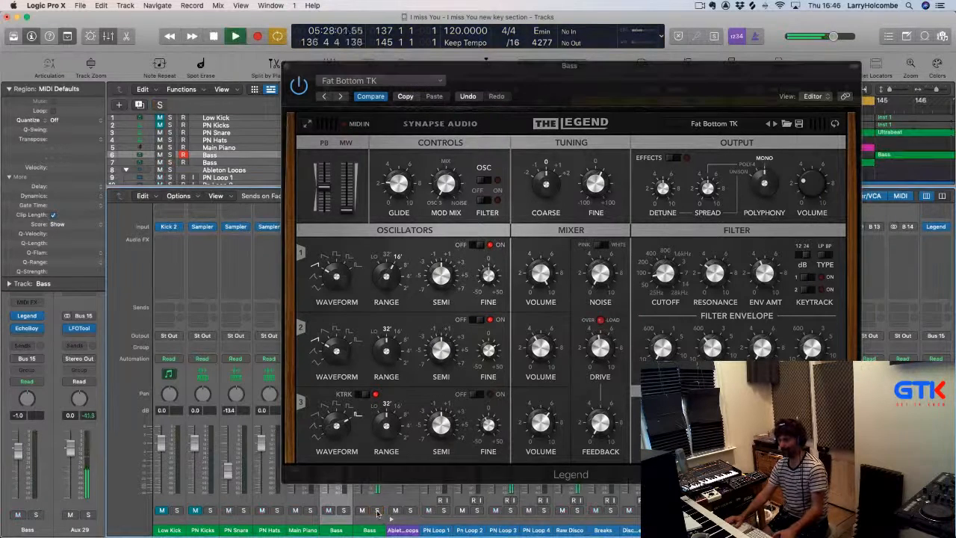
click(285, 68)
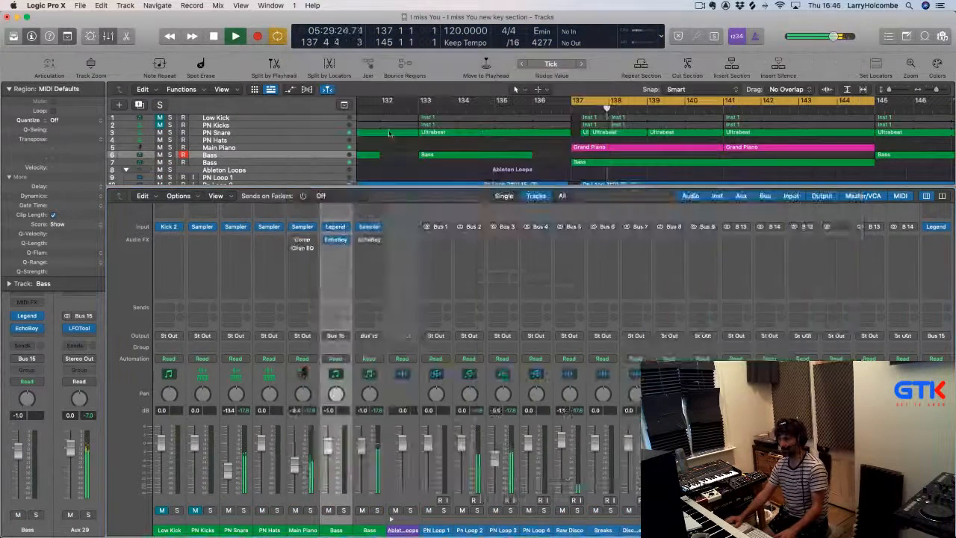
key(x)
key(space)
key(super+Up)
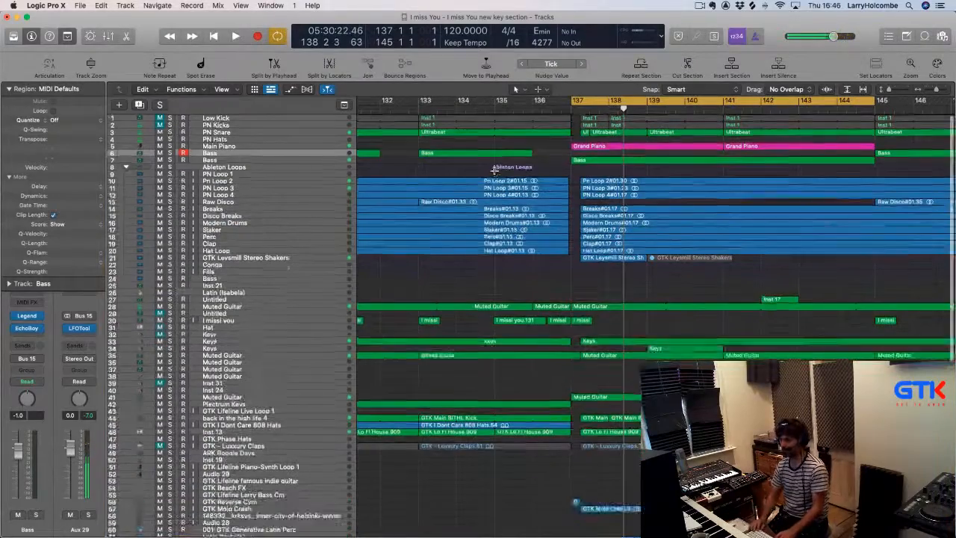
Look through the tracks below the loops, down to the last Elec Guitar track
scroll(495, 174, up, 3)
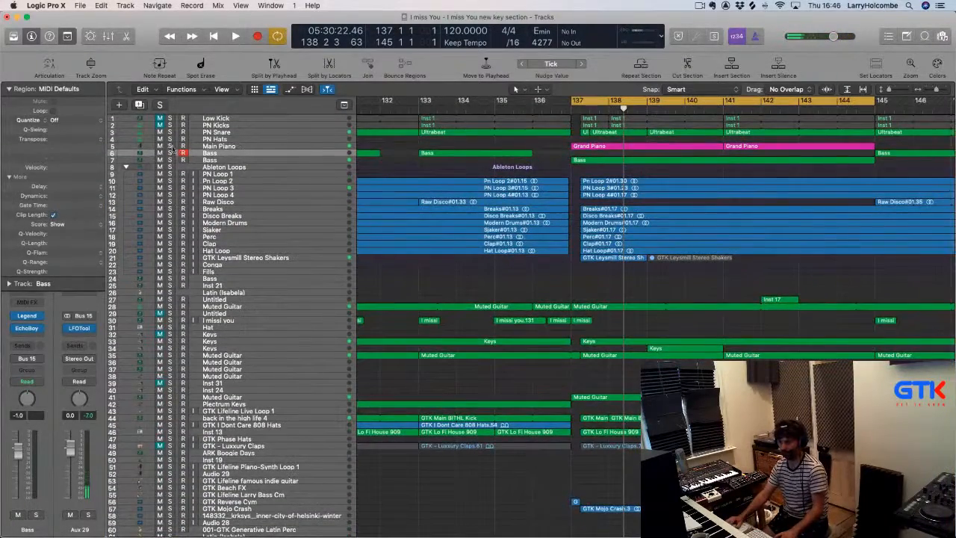
key(s)
scroll(437, 304, down, 5)
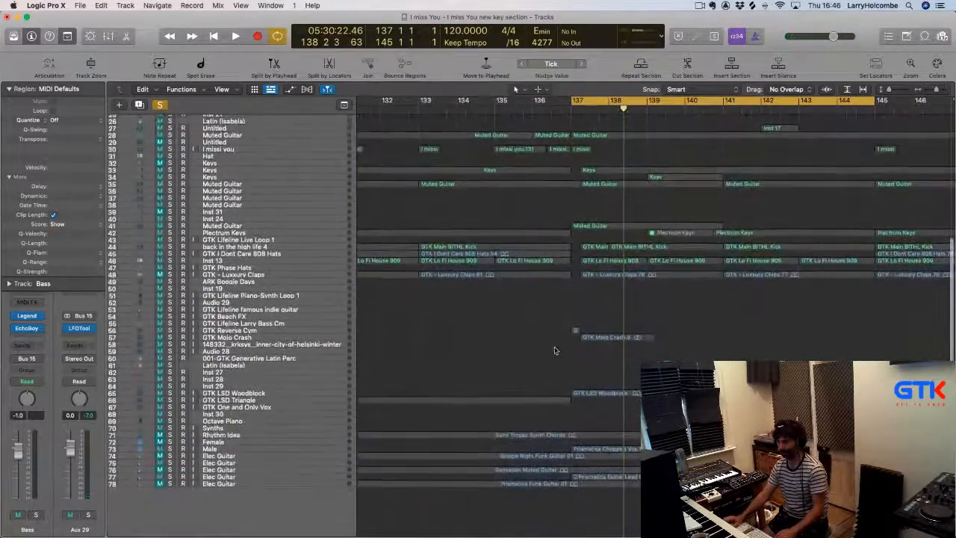
drag(509, 159, 714, 362)
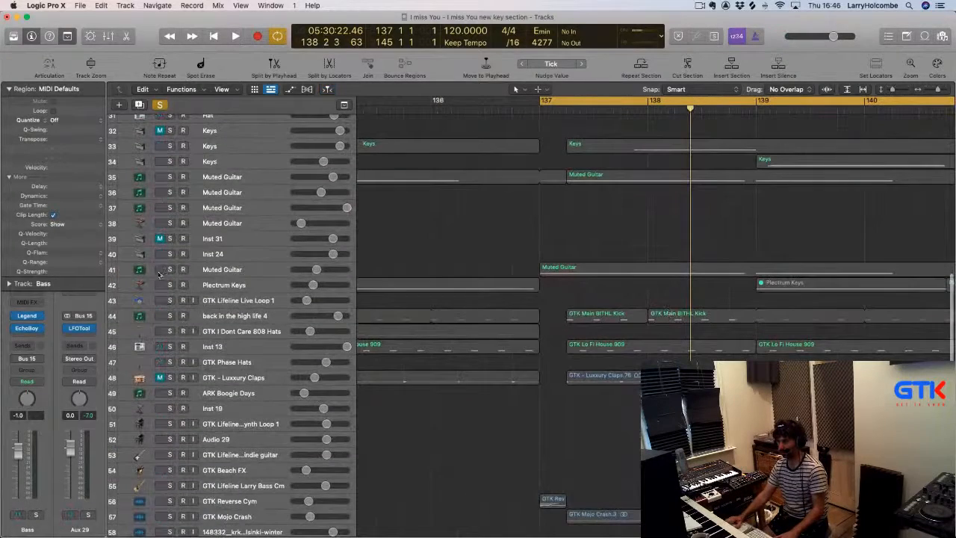
scroll(464, 301, down, 5)
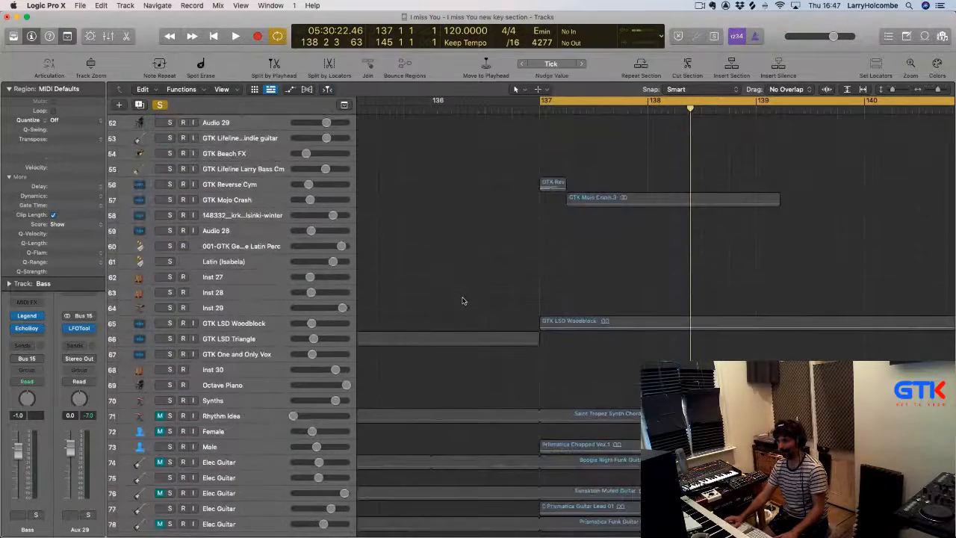
scroll(462, 301, down, 2)
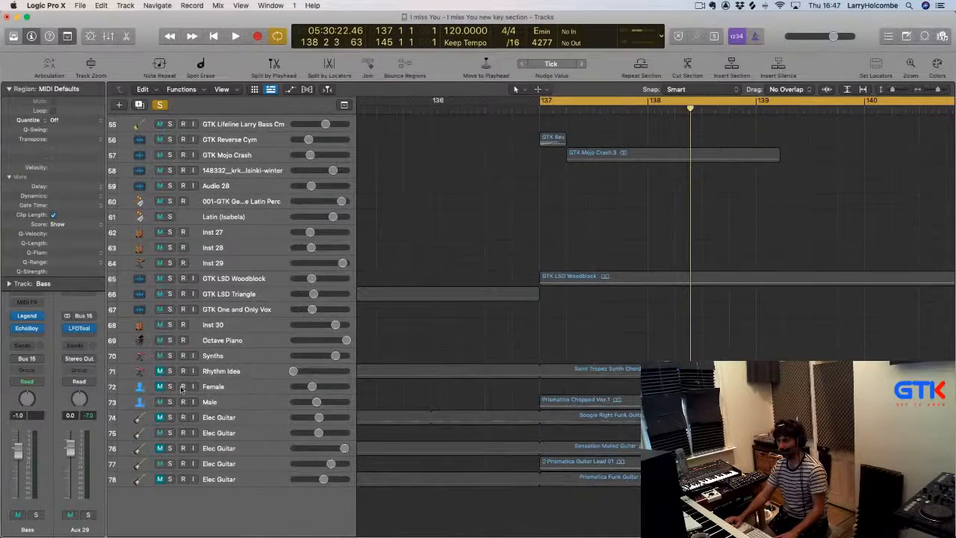
Play the bar 137–145 cycle without any solo, stop it and look over the full track list
key(space)
scroll(437, 389, up, 13)
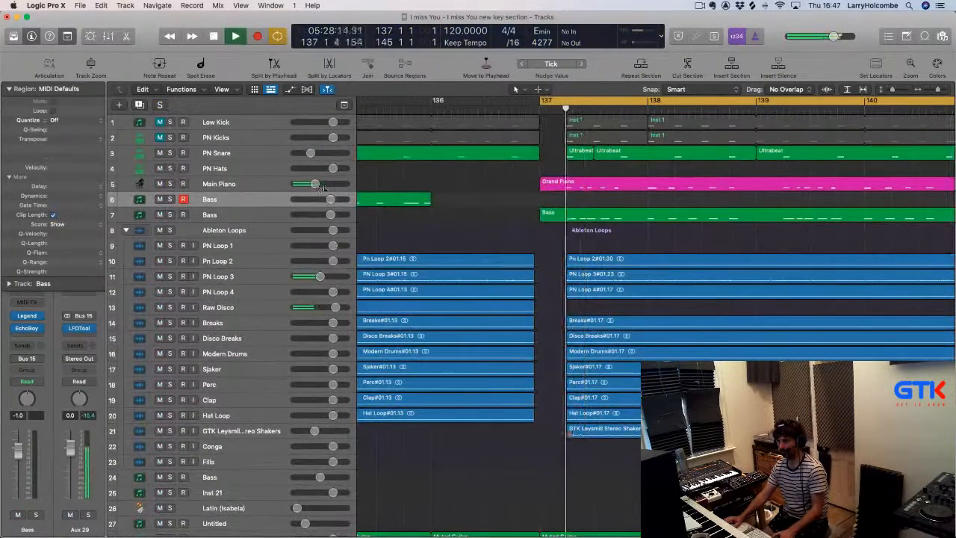
scroll(418, 197, down, 5)
scroll(437, 198, right, 2)
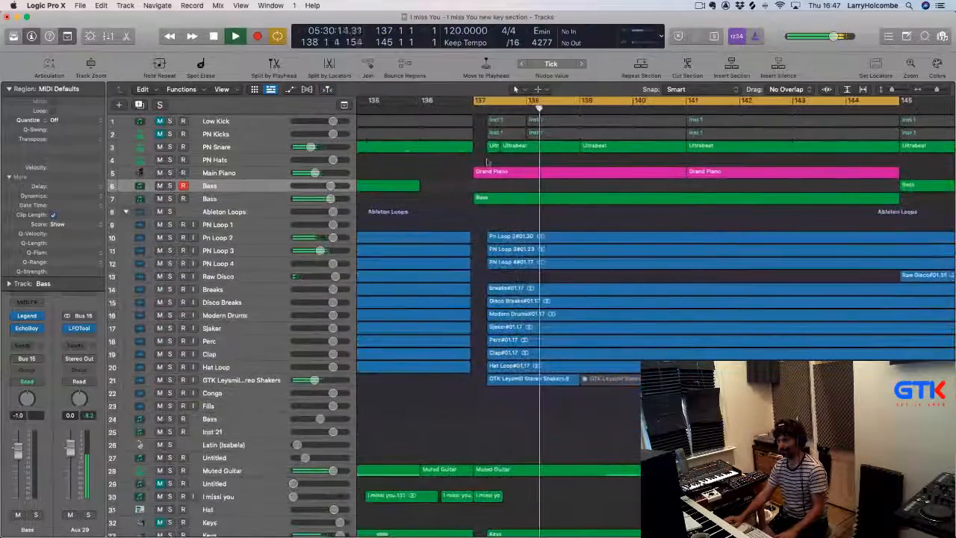
drag(897, 101, 894, 138)
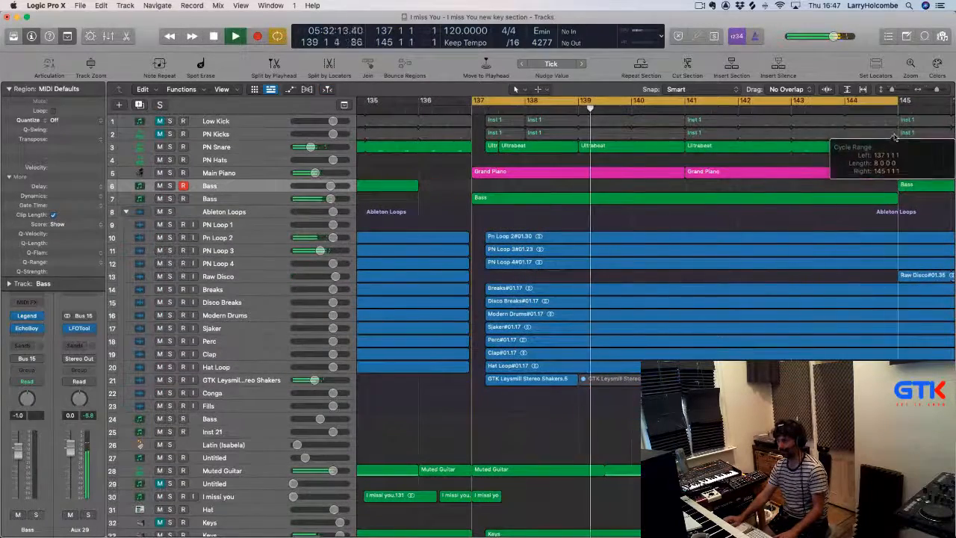
key(space)
scroll(600, 230, down, 12)
scroll(587, 235, up, 1)
scroll(564, 241, up, 15)
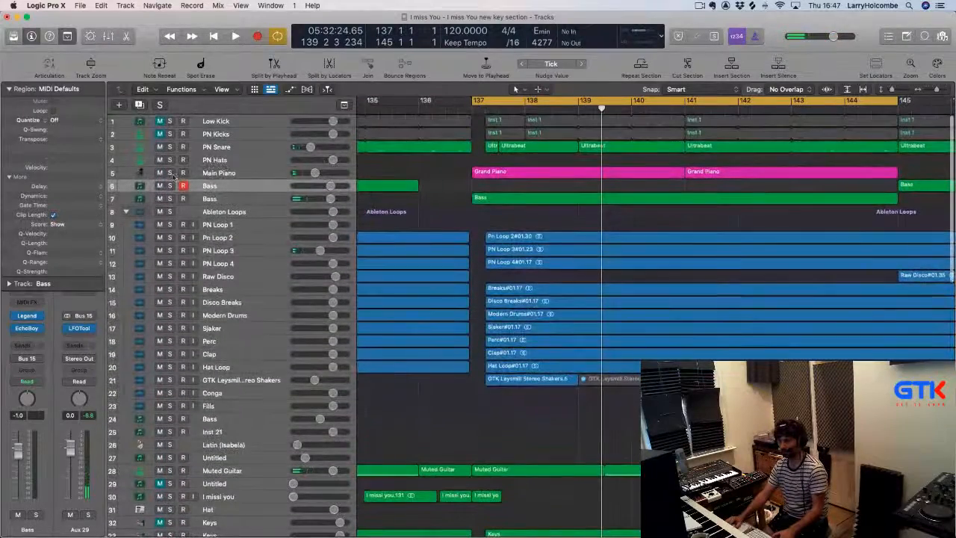
Solo Main Piano, PN Snare, the duplicate Bass and the loop tracks from PN Loop 1 to GTK Leysmill Stereo Shakers, and play
click(169, 173)
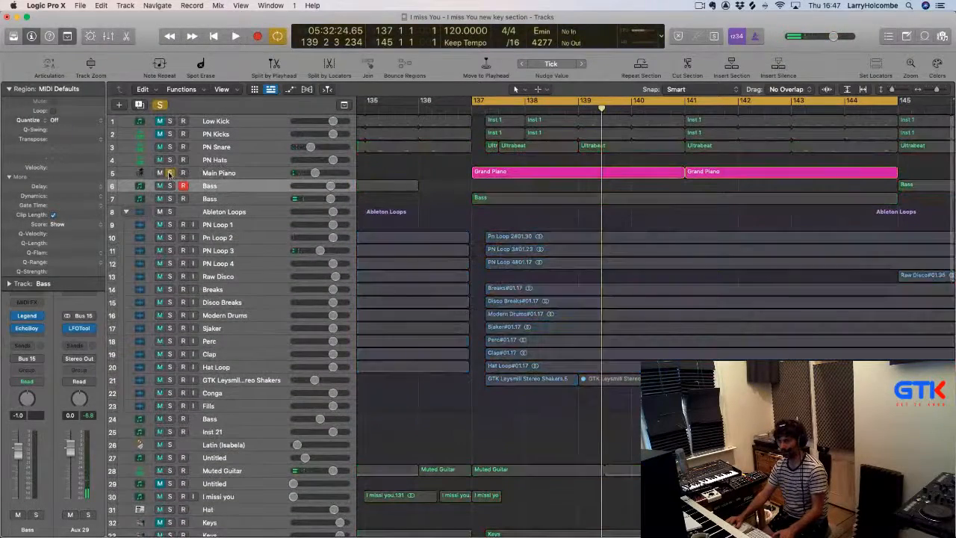
key(space)
click(169, 147)
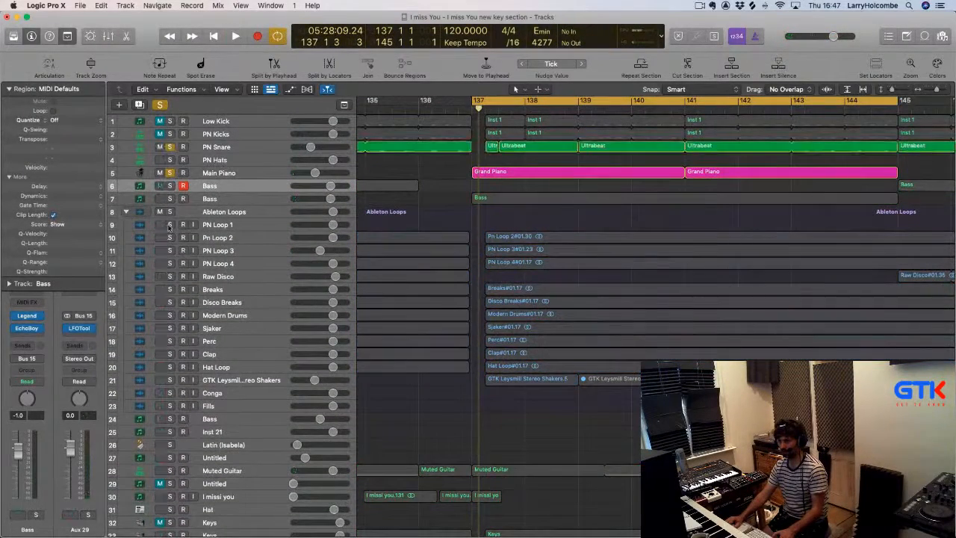
drag(169, 227, 170, 370)
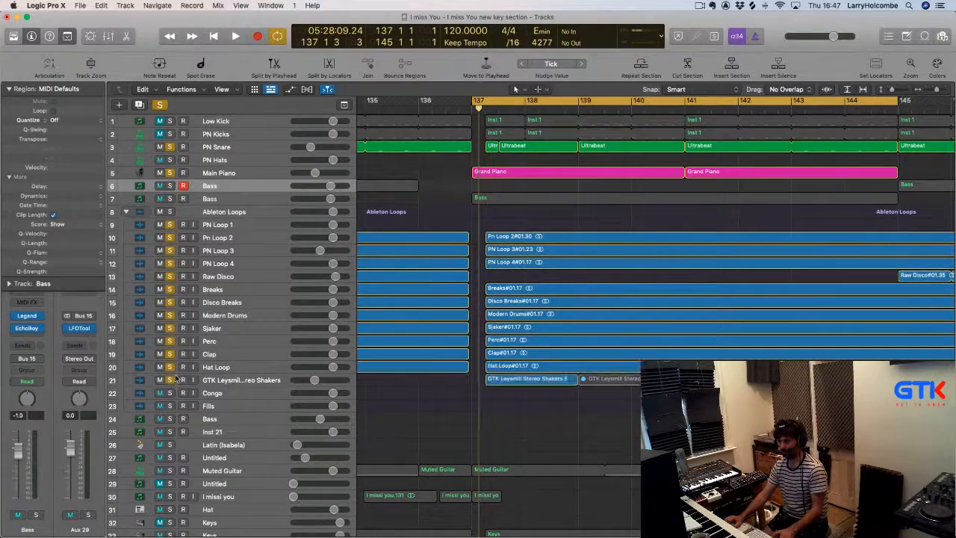
click(169, 198)
scroll(300, 342, down, 5)
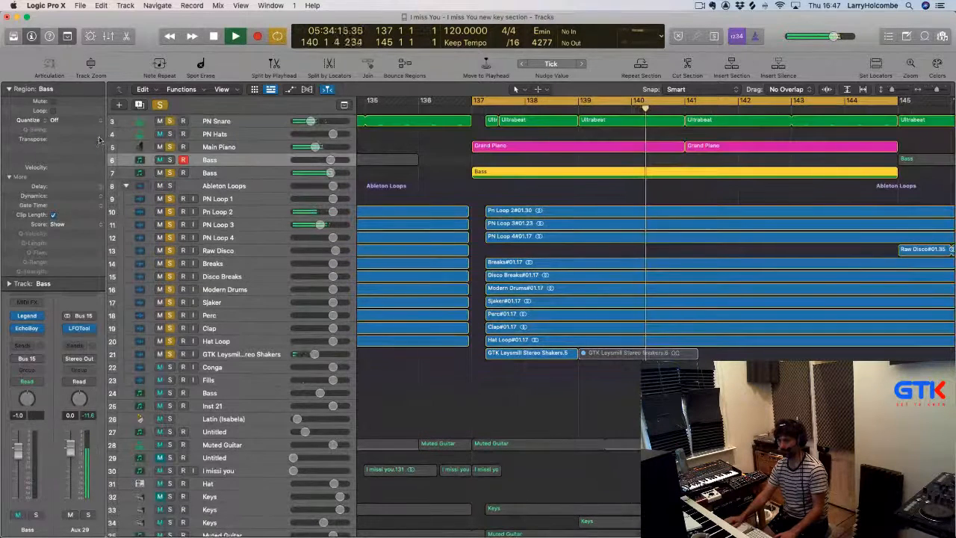
Transpose the duplicate Bass track's region at bar 137 by -12 semitones
click(73, 140)
click(73, 148)
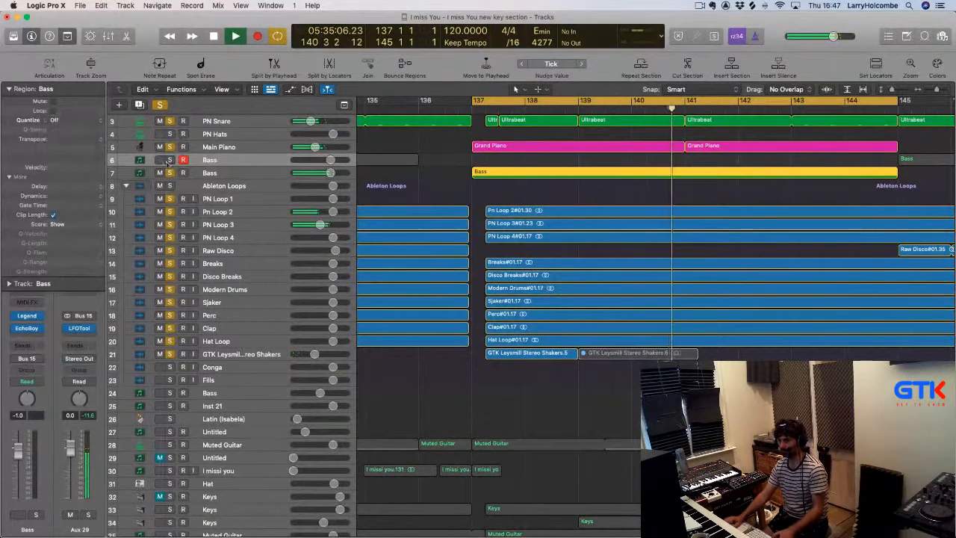
key(Return)
click(409, 157)
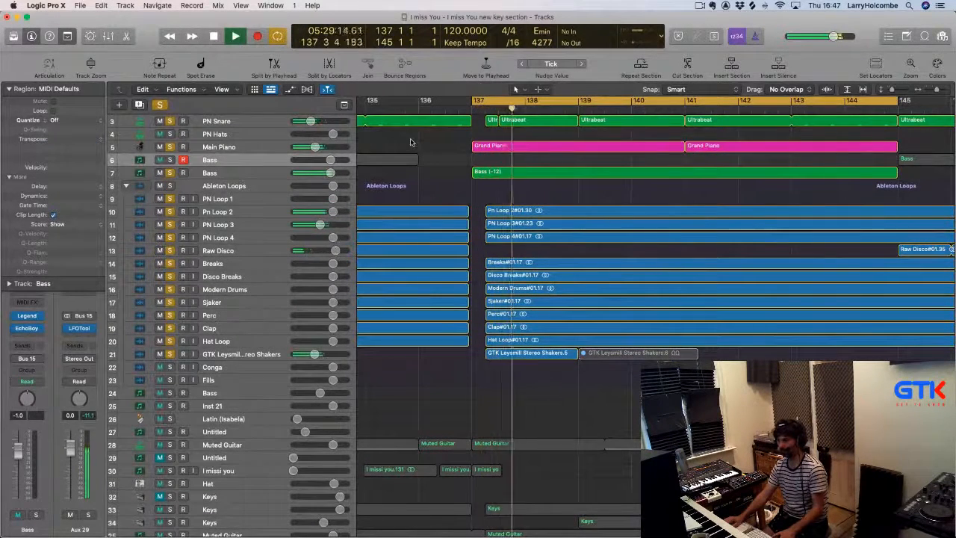
Shorten all notes of the transposed Bass region slightly in the Piano Roll and close the editor
click(507, 176)
double_click(507, 175)
key(super+a)
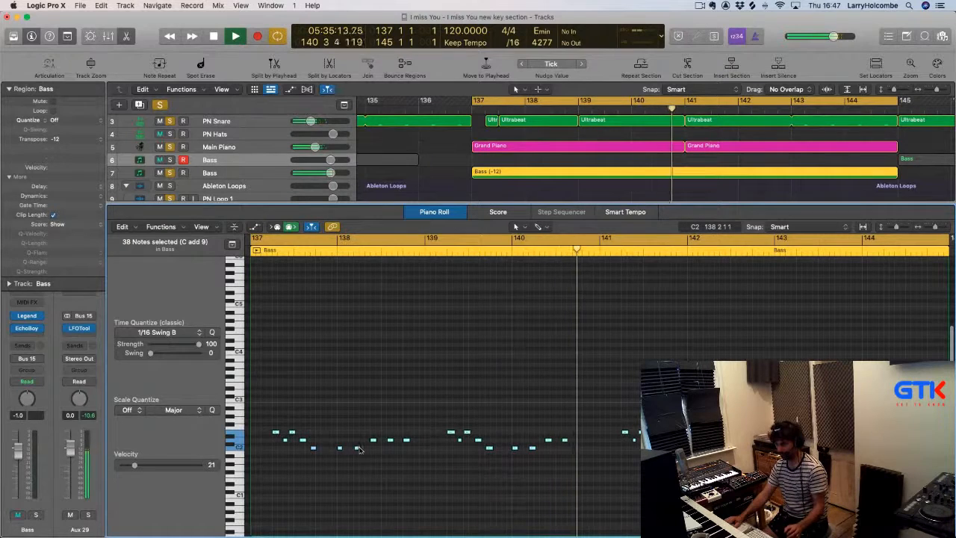
mouse_move(359, 452)
drag(359, 452, 360, 452)
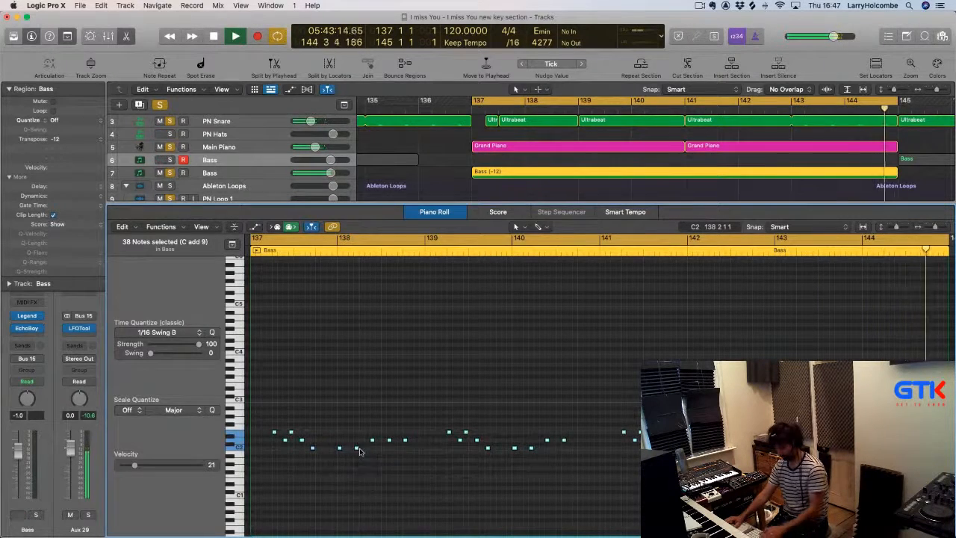
key(p)
Solo the "back in the high life 4" kick track as well and open its Kick 2 synth
scroll(443, 438, down, 10)
scroll(443, 438, down, 2)
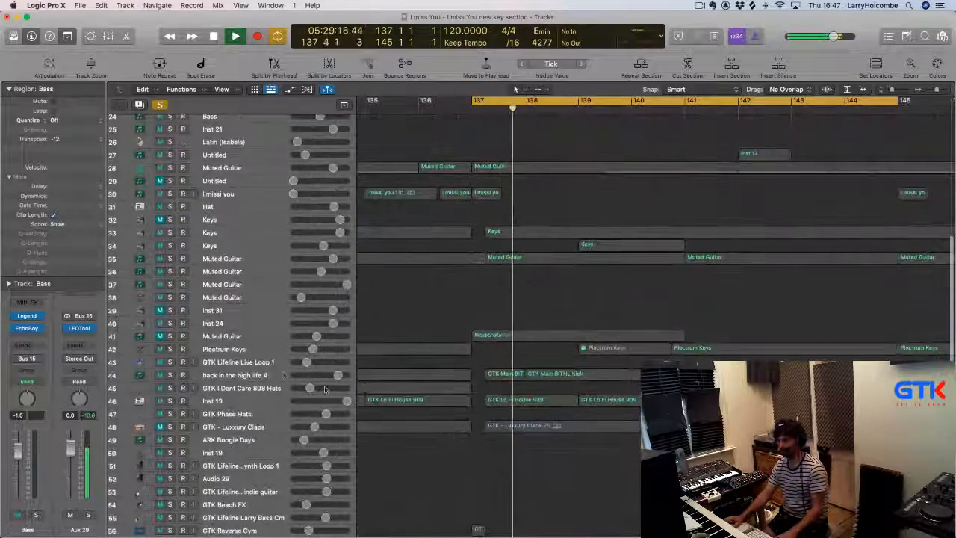
click(170, 375)
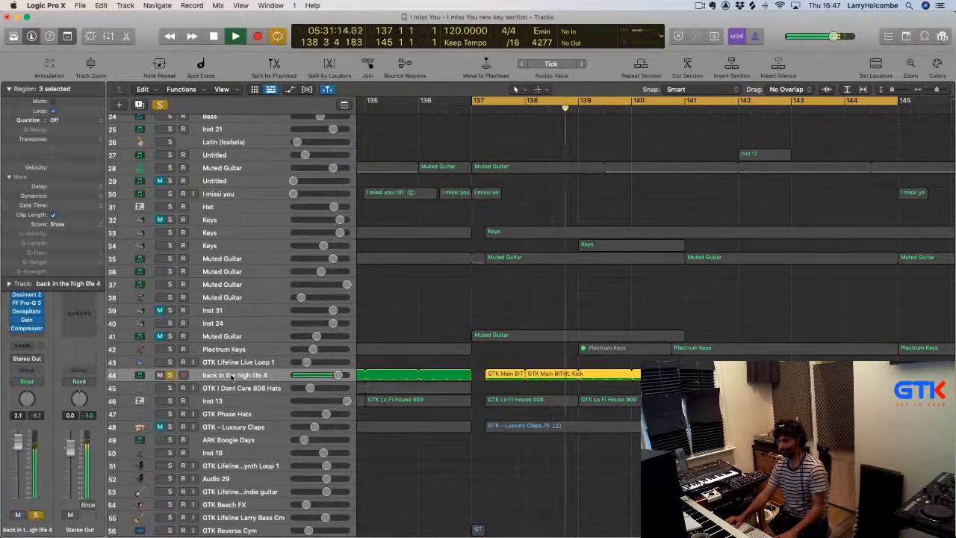
click(9, 88)
click(26, 283)
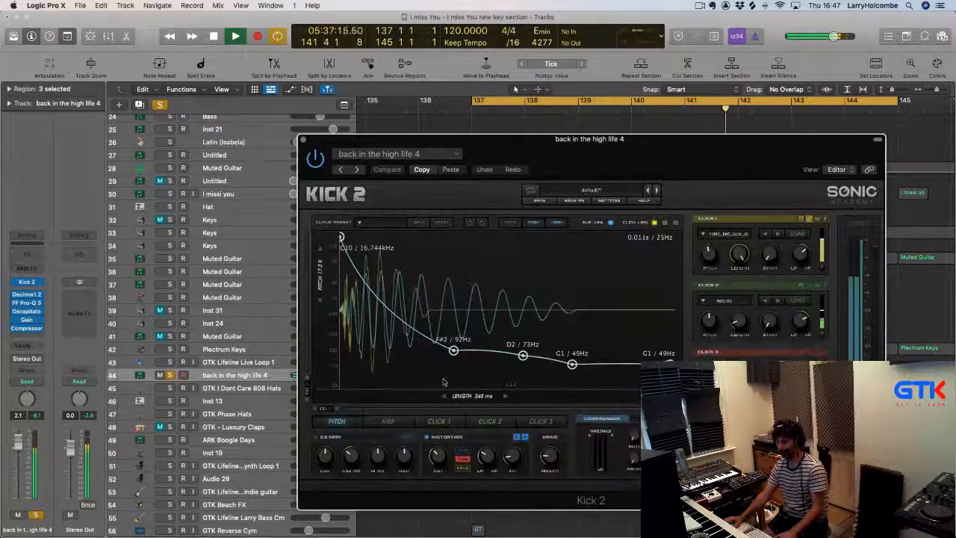
Shorten the kick's amp envelope in Kick 2 by moving its end point to about 0.145 s, and close the synth
click(389, 422)
key(space)
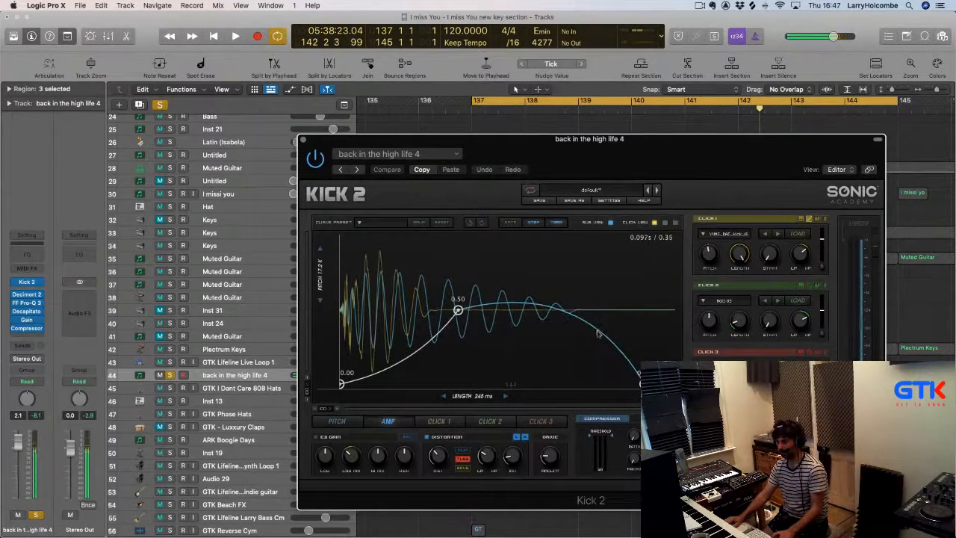
drag(646, 385, 627, 387)
key(space)
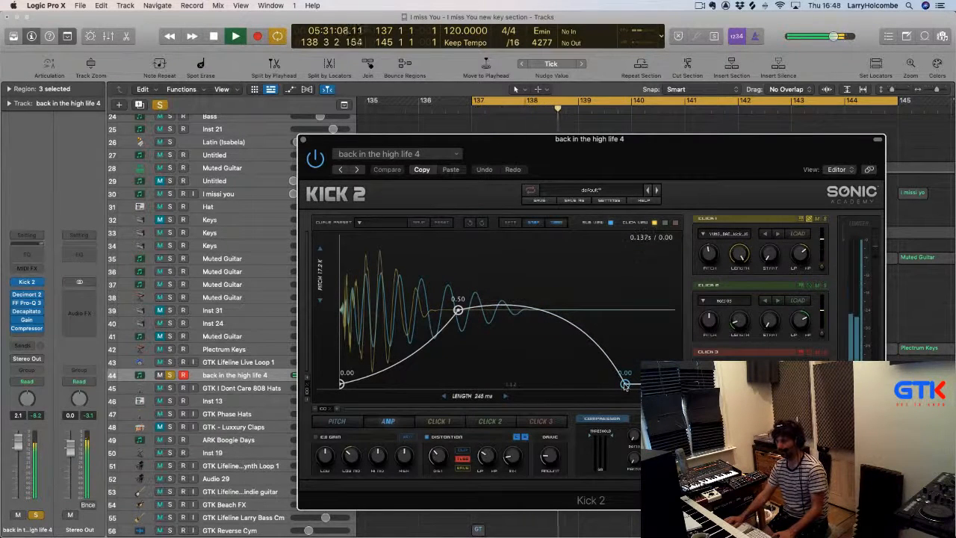
drag(626, 387, 628, 387)
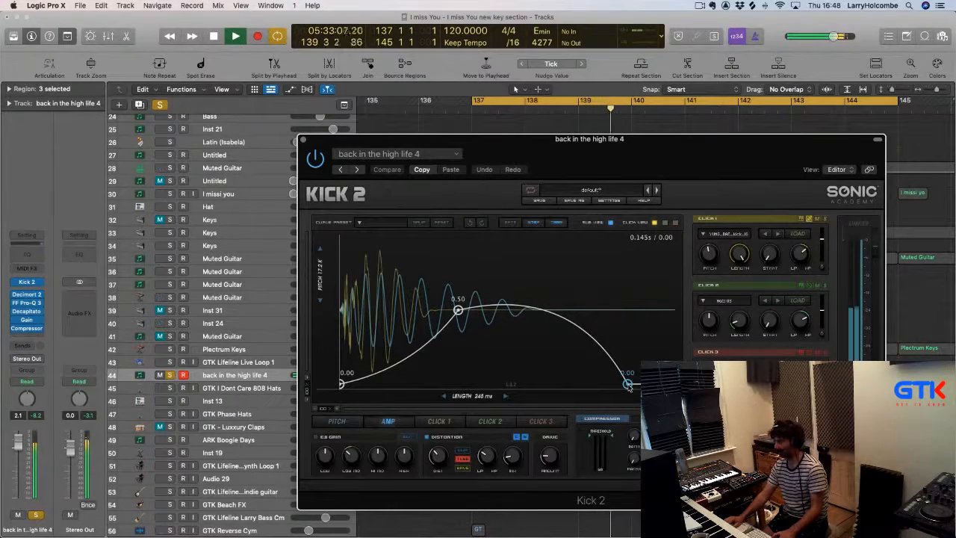
click(303, 140)
Raise the Main Piano track's volume to about -6.6 dB
scroll(532, 212, up, 8)
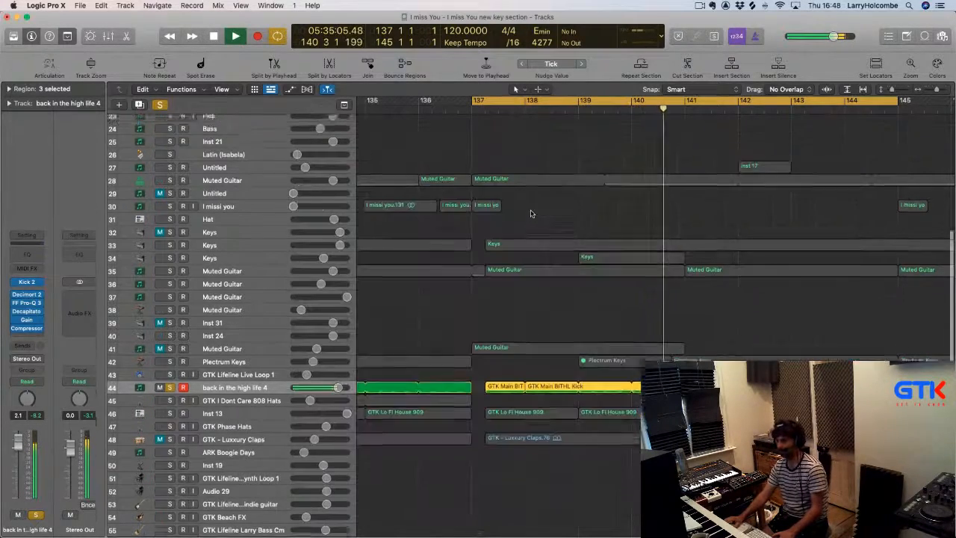
scroll(531, 212, up, 5)
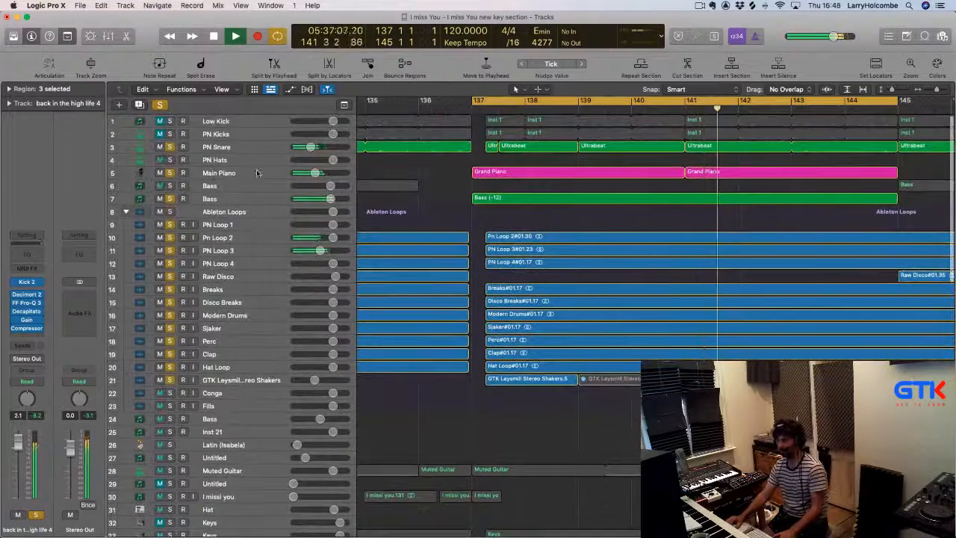
click(259, 172)
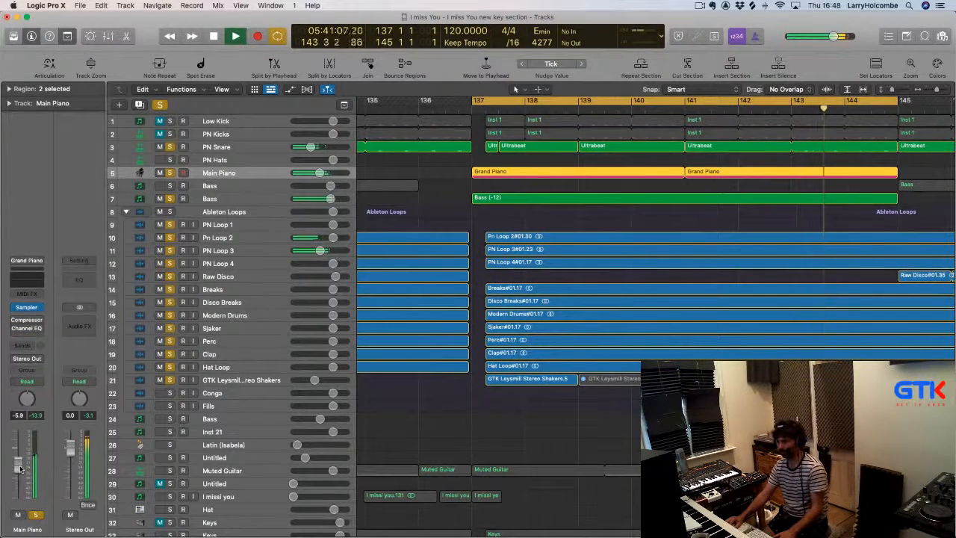
Insert a stereo EchoBoy on the Main Piano track with a dotted 1/8 echo time and a reduced mix
click(23, 335)
mouse_move(53, 356)
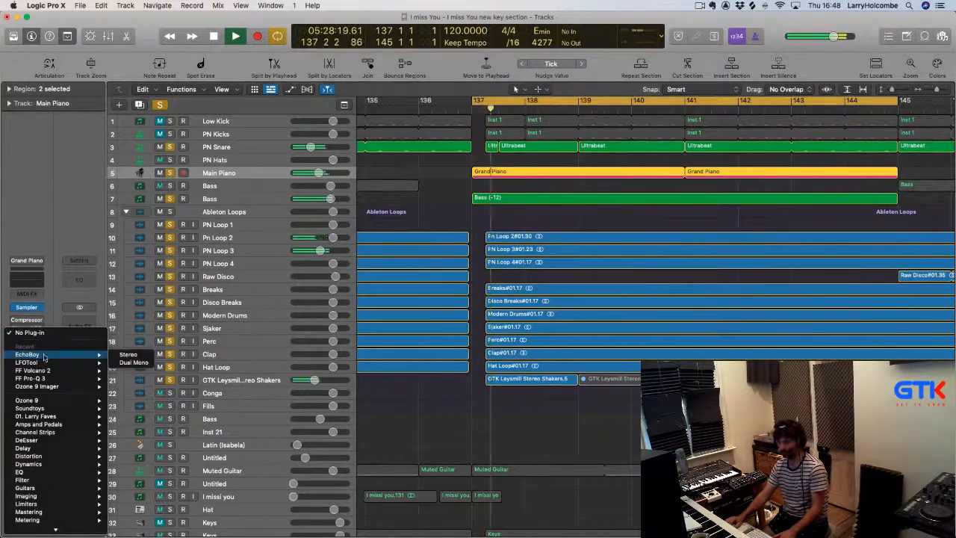
click(135, 357)
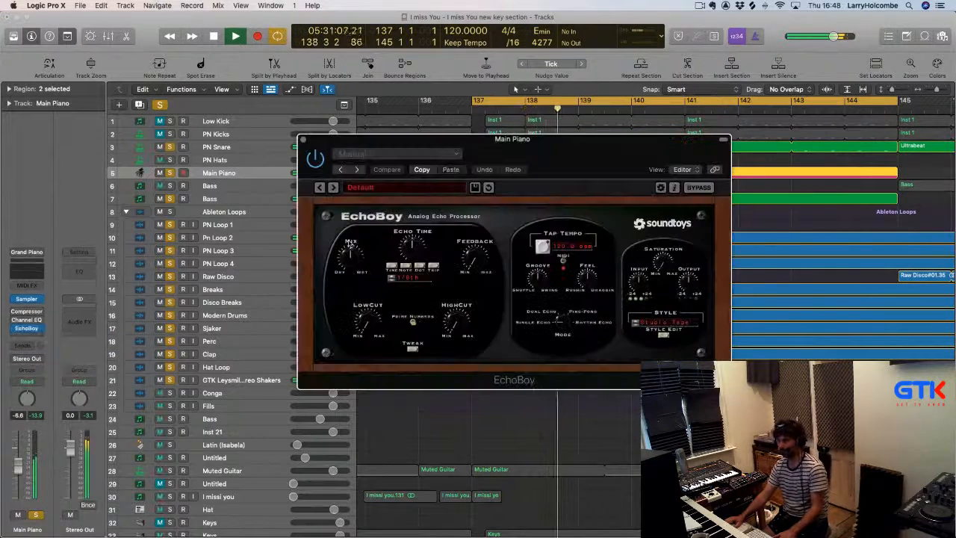
click(420, 267)
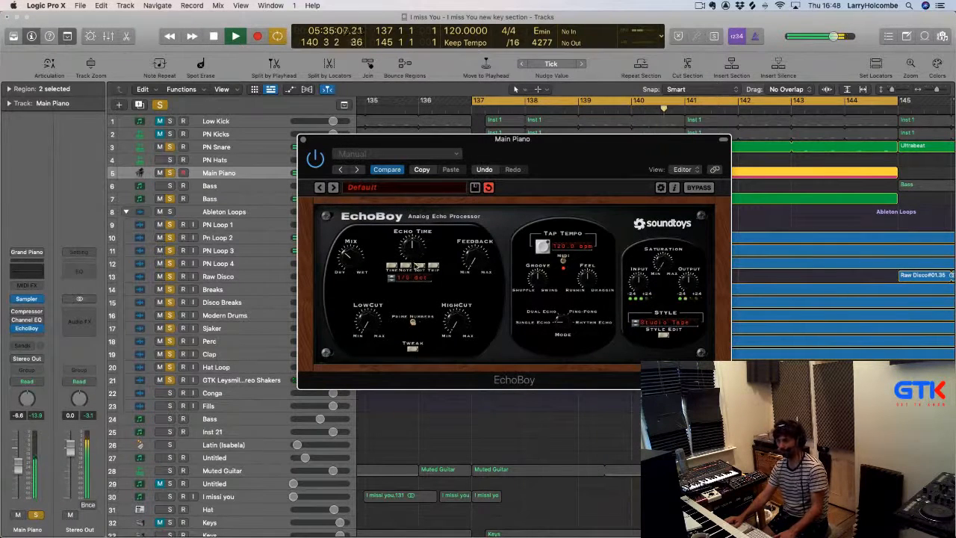
Try triplet, 1/16, millisecond and dotted echo times in the Main Piano's EchoBoy
click(433, 266)
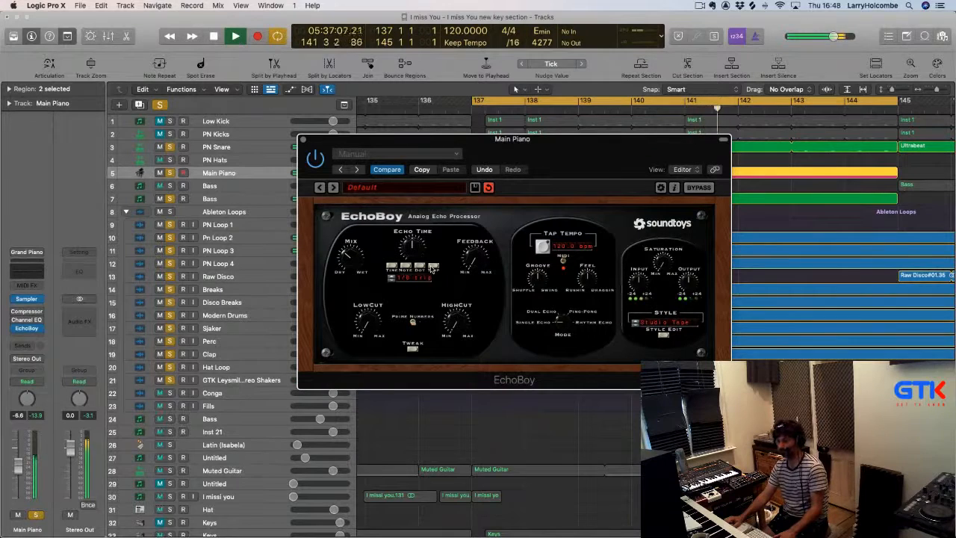
click(392, 280)
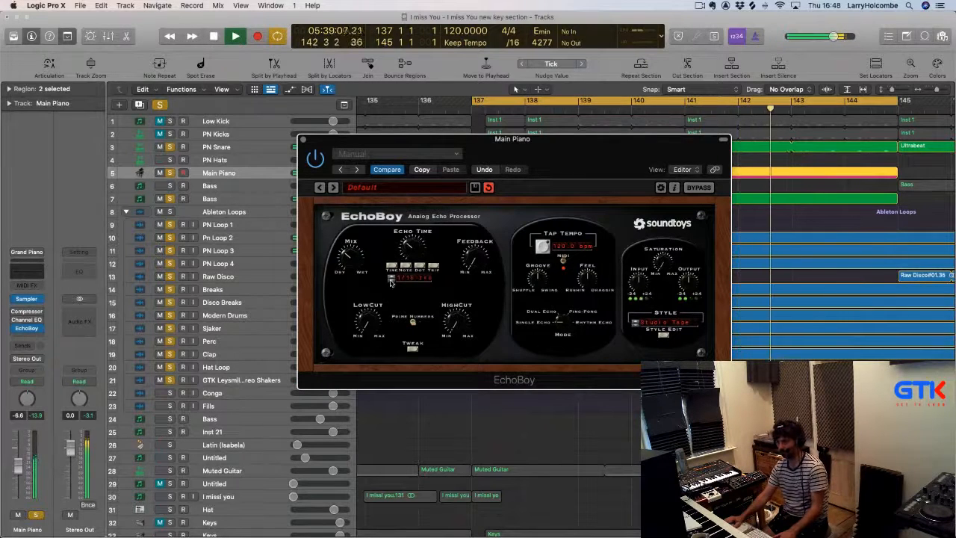
click(391, 266)
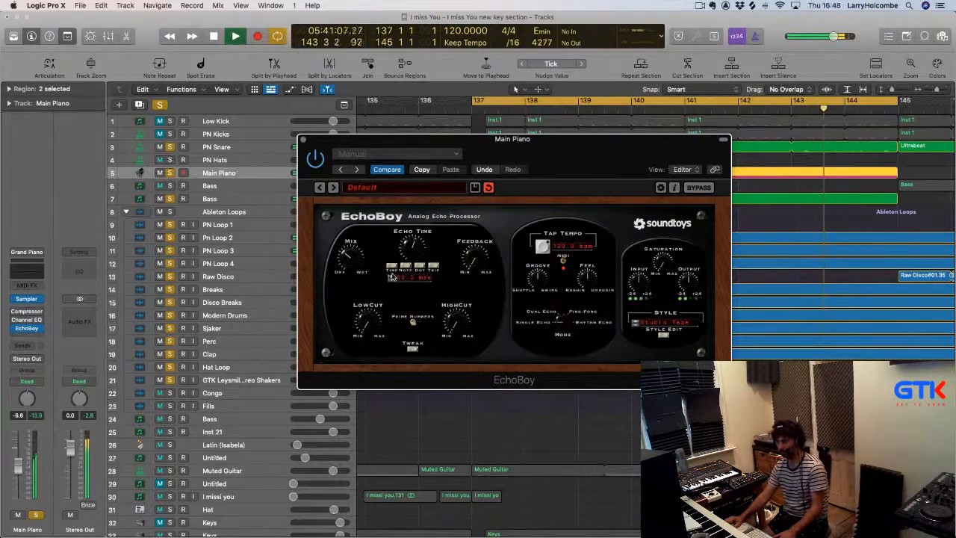
click(423, 266)
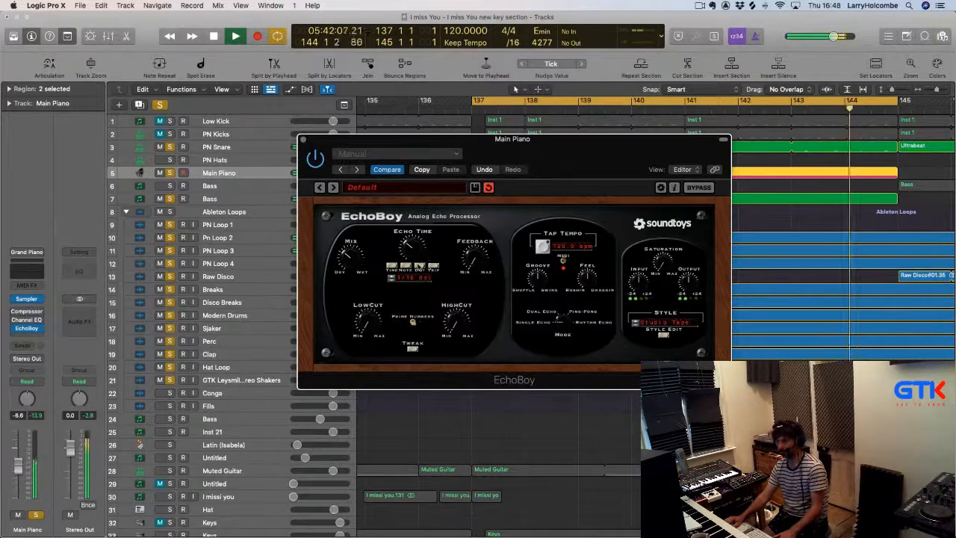
click(392, 281)
click(391, 277)
click(391, 277)
click(392, 276)
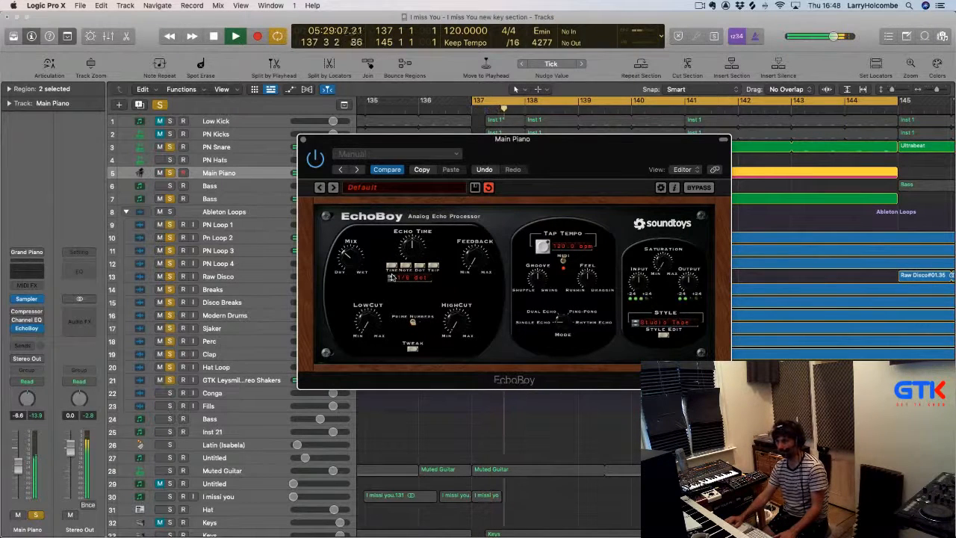
Set the Main Piano's EchoBoy echo time to a straight 1/8 note and close the plug-in
click(433, 267)
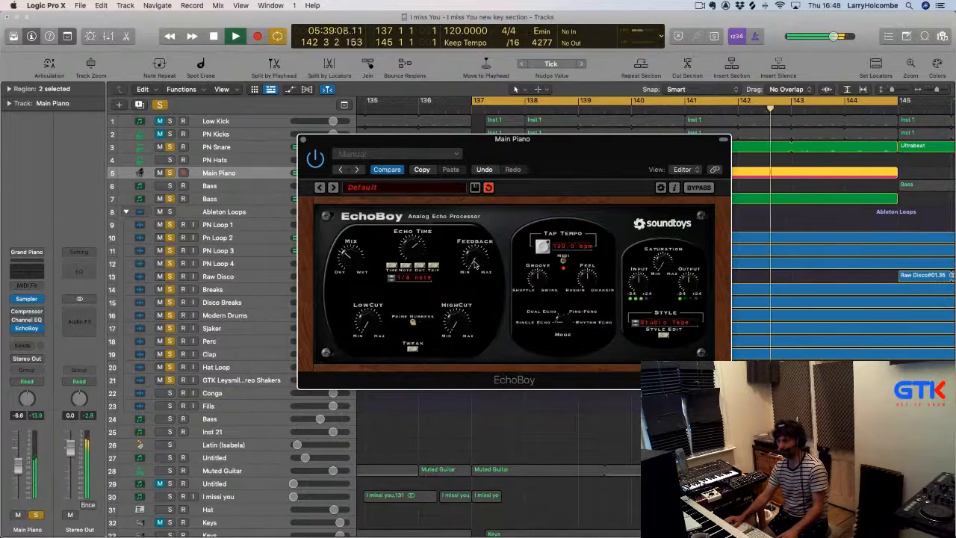
click(391, 280)
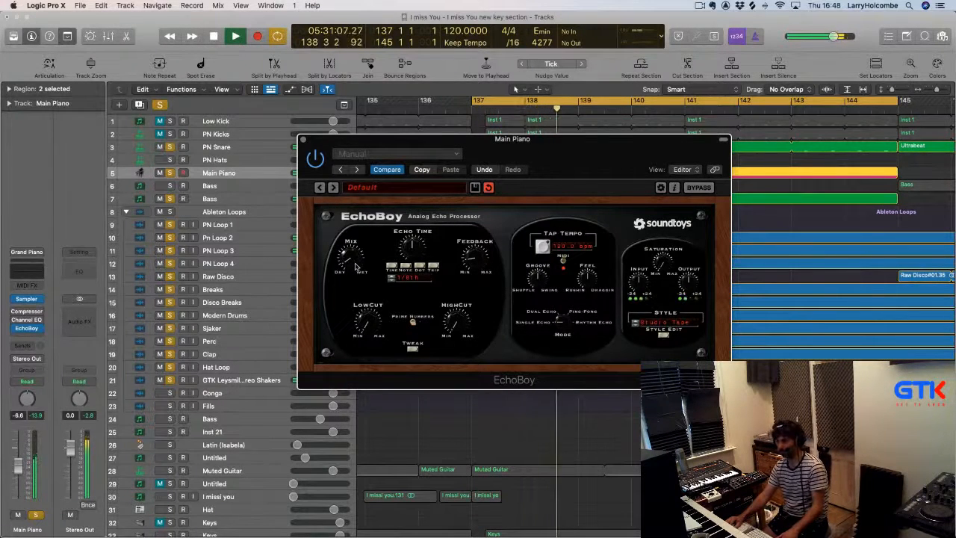
click(303, 140)
Solo the Male vocal track and lower its volume to about -14.6 dB while the section plays
click(386, 191)
scroll(401, 199, down, 15)
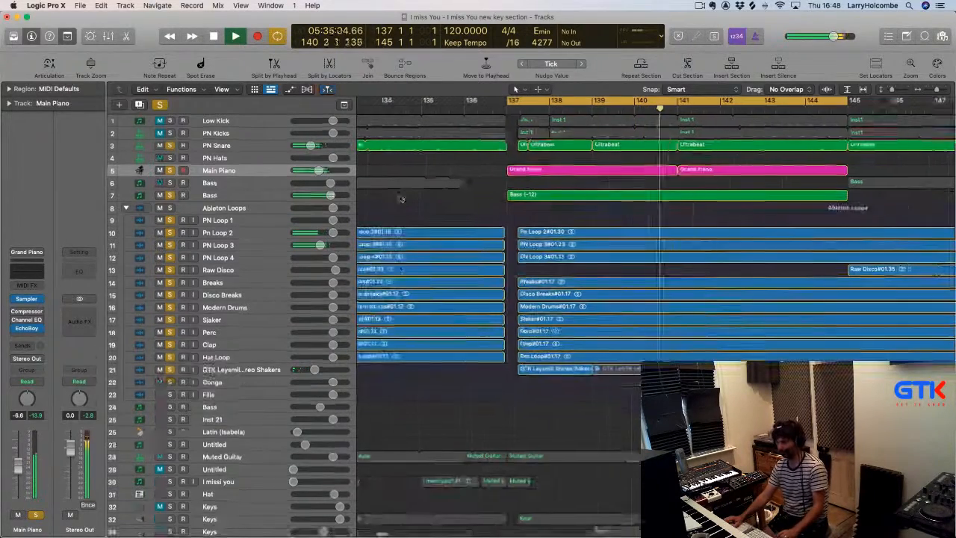
key(space)
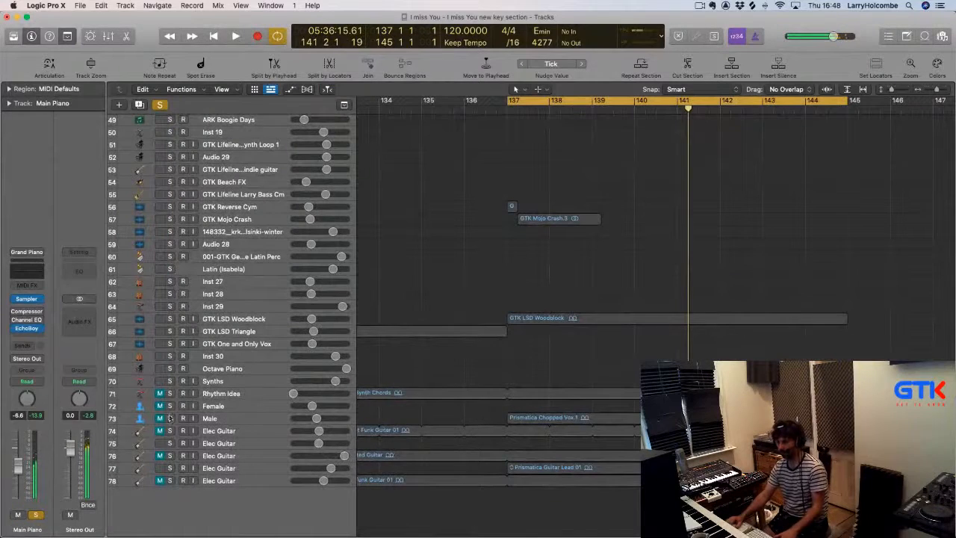
click(171, 419)
click(183, 419)
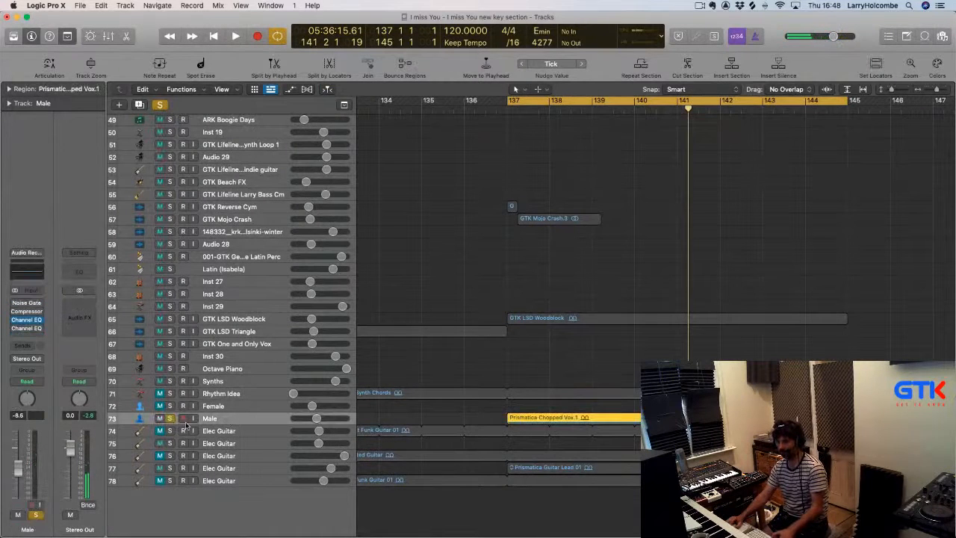
key(shift+space)
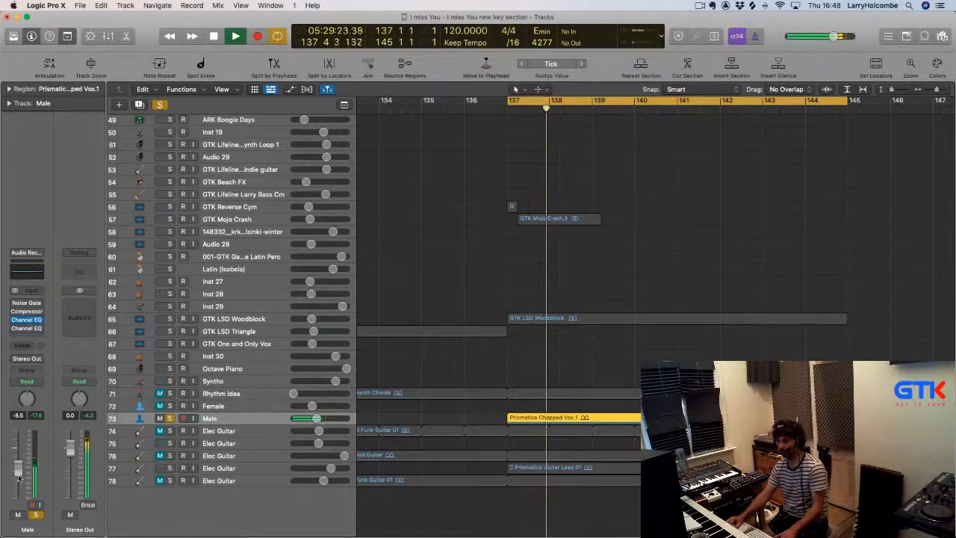
drag(19, 478, 17, 484)
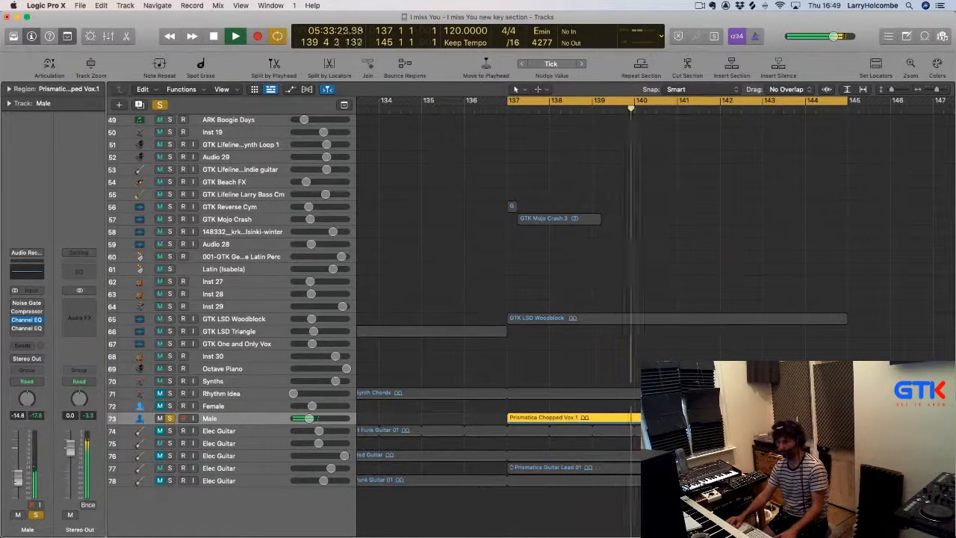
Add the GTK Mojo Crash and GTK LSD Woodblock tracks to the soloed tracks
scroll(426, 457, down, 1)
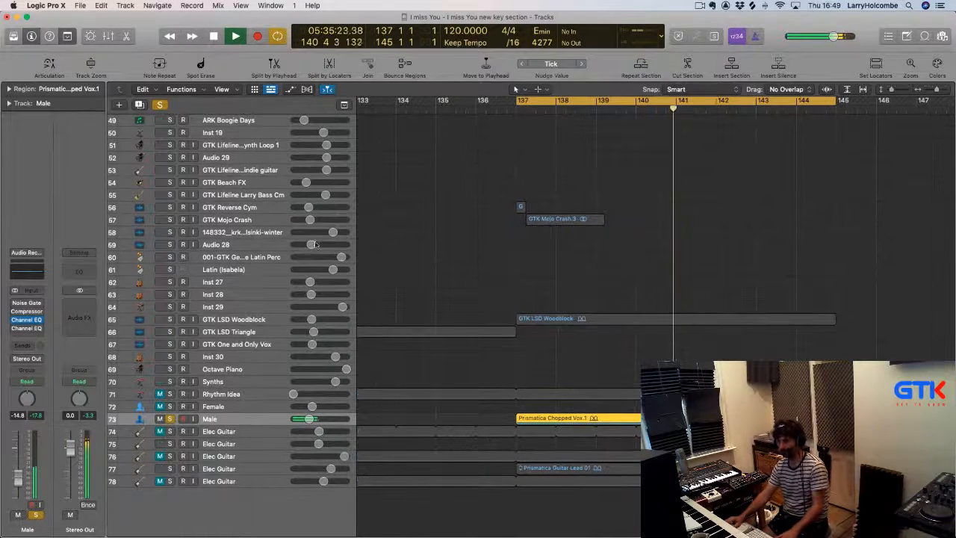
click(170, 219)
key(Return)
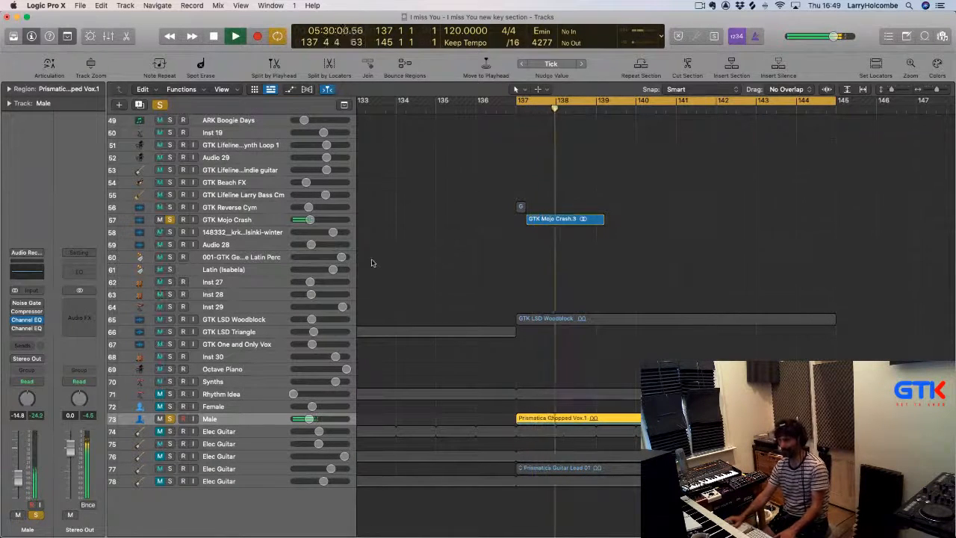
click(170, 319)
click(234, 320)
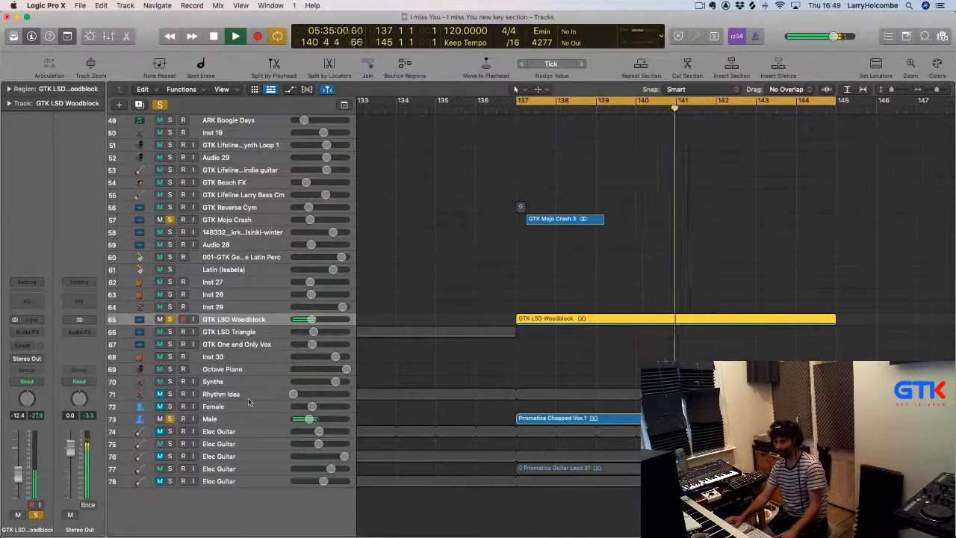
Open the Legend synth on Bass track 7 and adjust its filter cutoff and resonance
scroll(546, 375, up, 1)
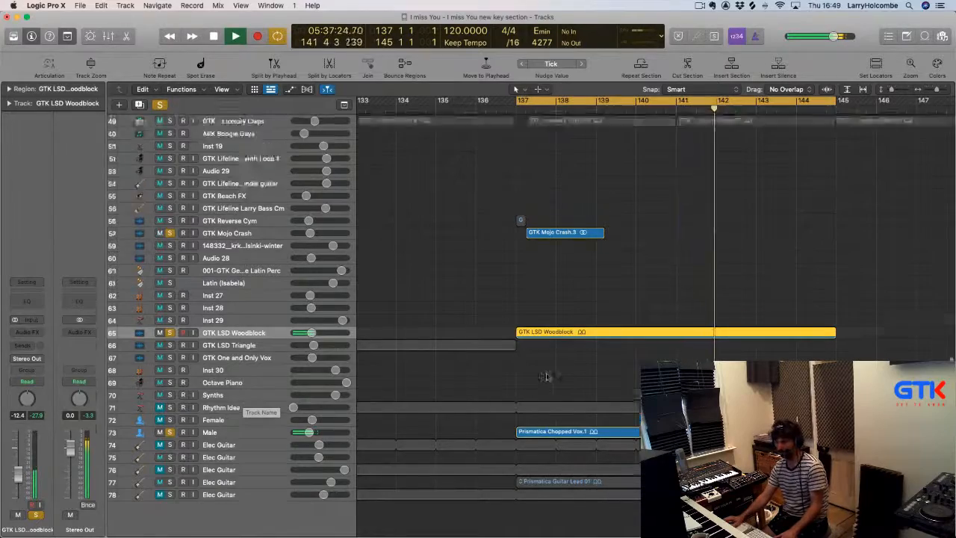
scroll(545, 376, up, 15)
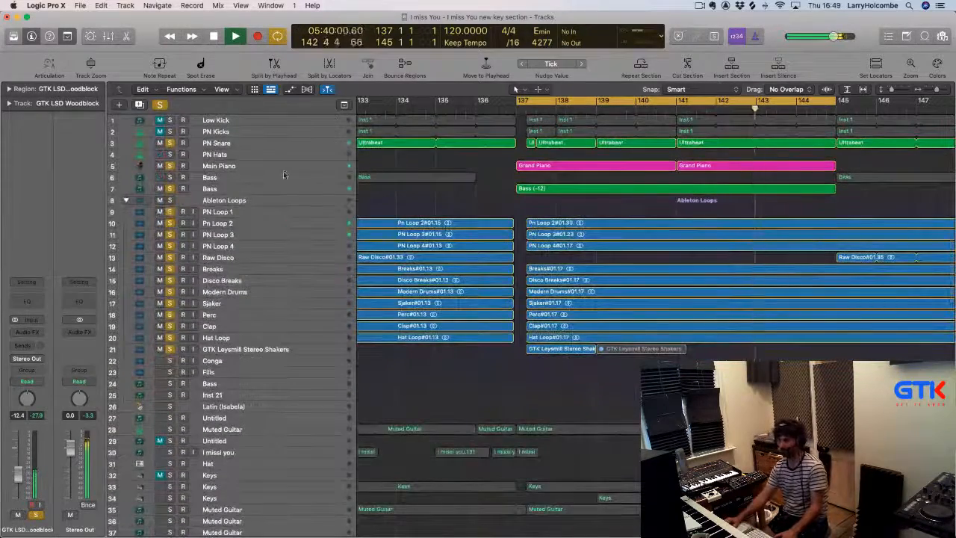
click(284, 188)
click(29, 315)
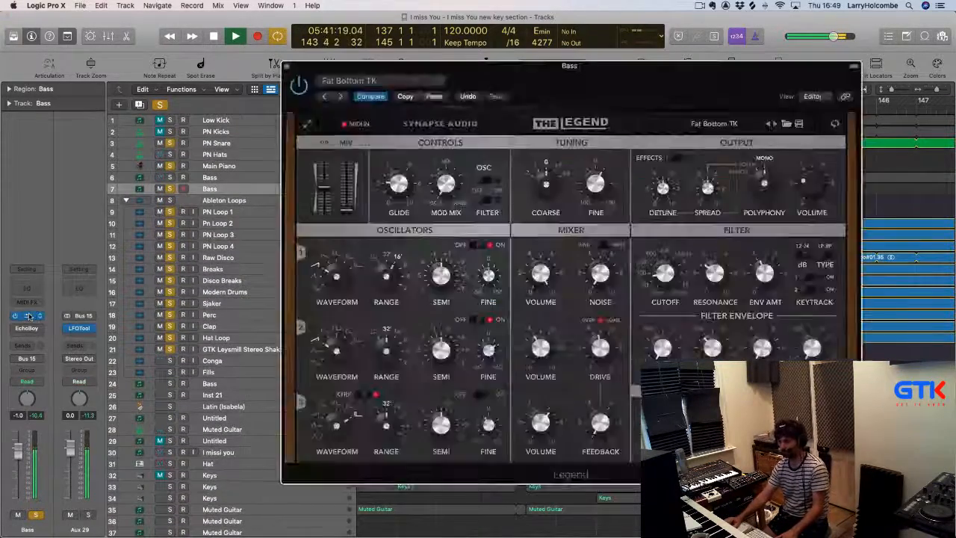
mouse_move(760, 275)
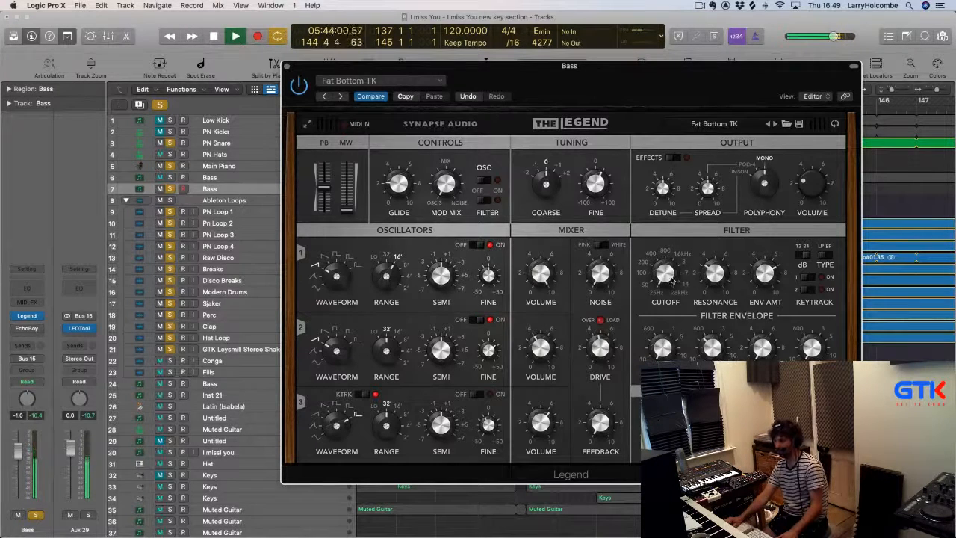
mouse_move(671, 280)
mouse_down()
mouse_move(671, 261)
mouse_move(669, 290)
mouse_up()
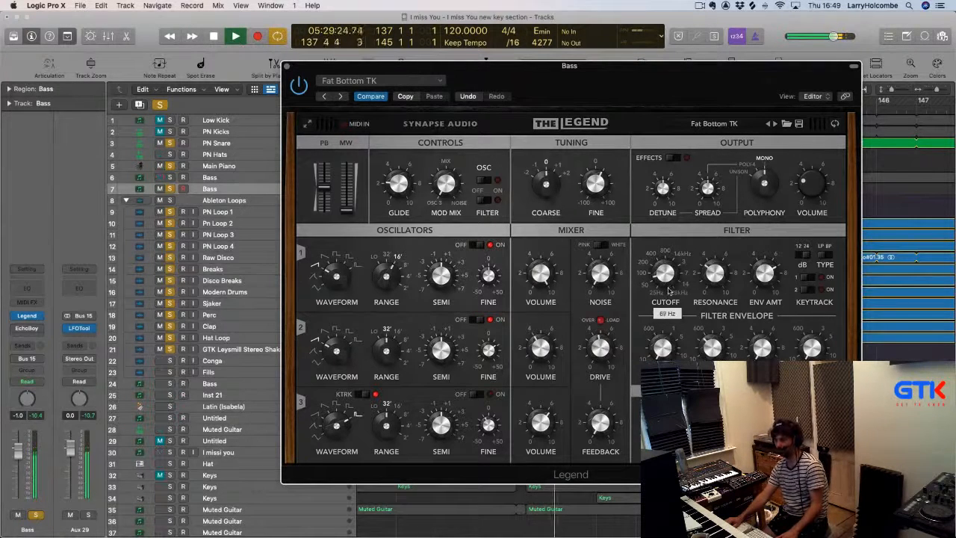
drag(727, 274, 723, 232)
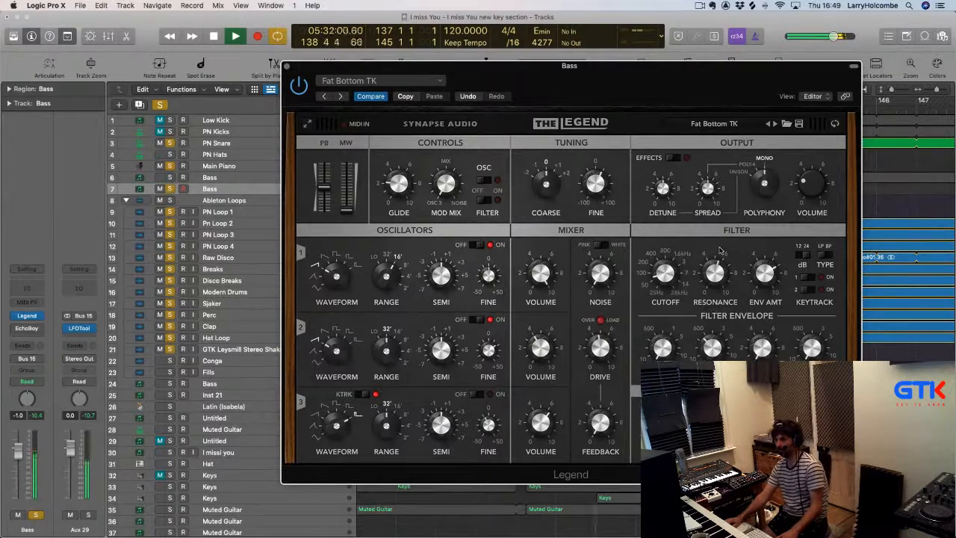
drag(719, 273, 722, 289)
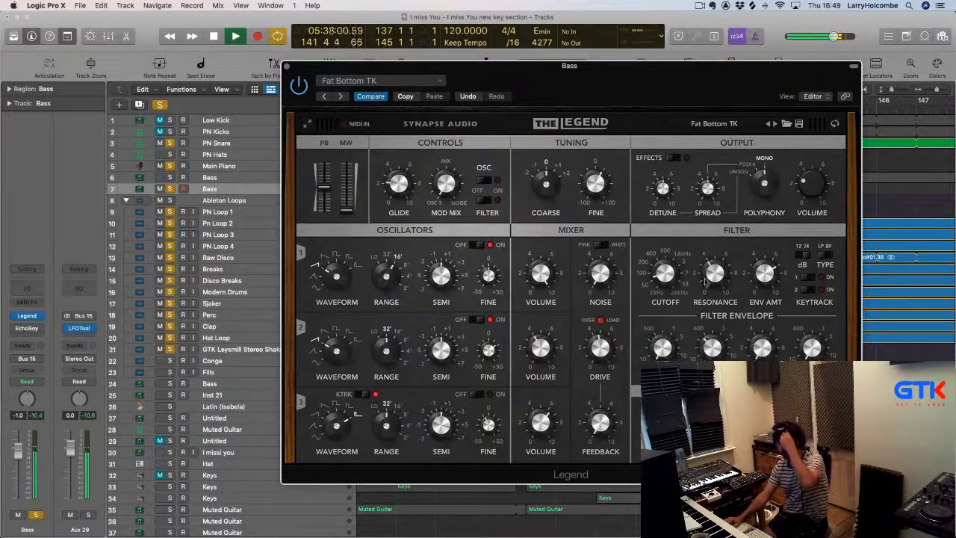
Set the Legend's drive to about 6.95, balance oscillator 2's level with its range at 32', and close the synth
drag(596, 336, 597, 314)
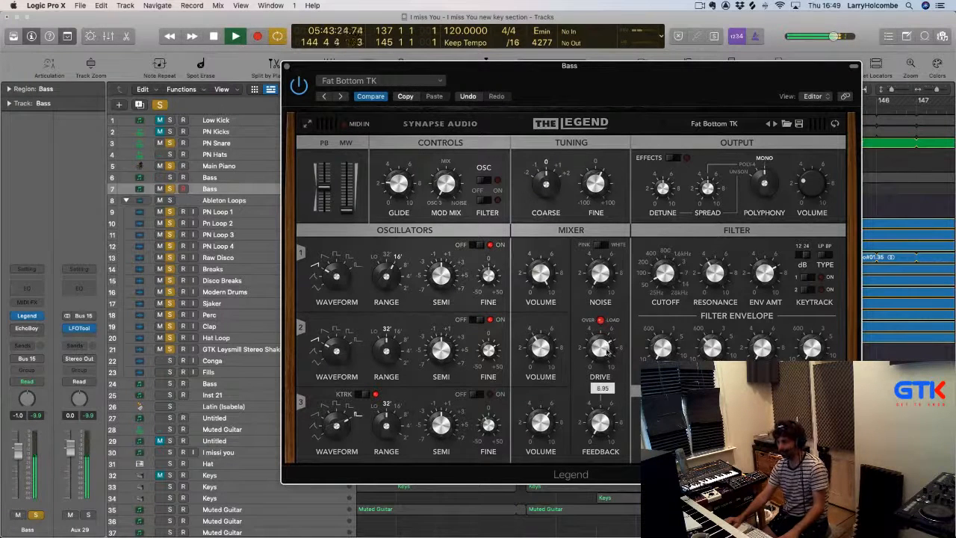
drag(544, 362, 543, 365)
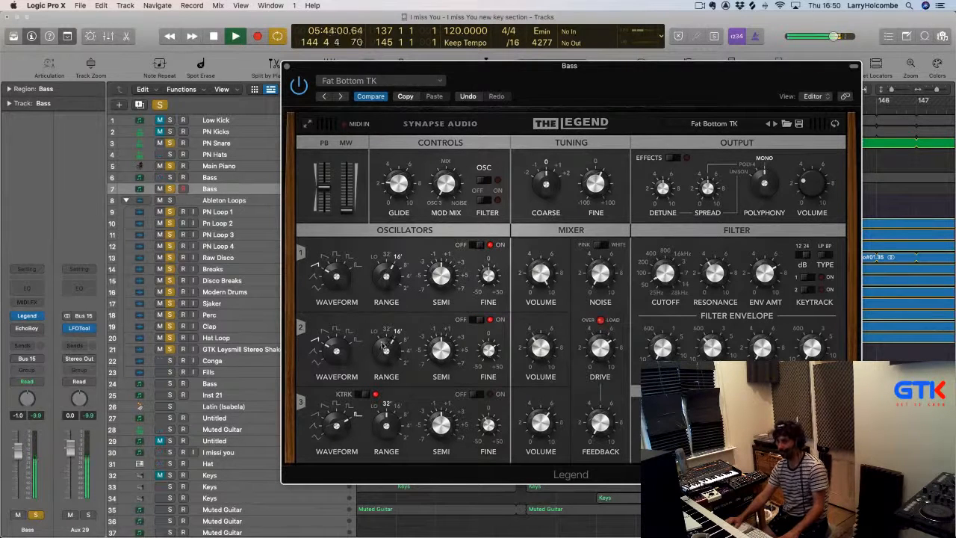
drag(385, 346, 381, 362)
drag(546, 353, 547, 358)
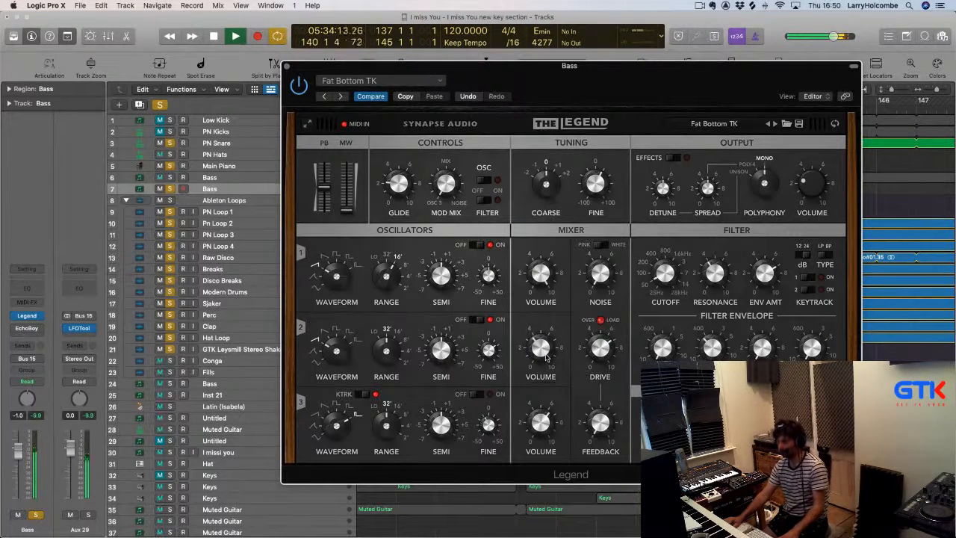
click(286, 69)
Cut out bars 137–145 of the Muted Guitar part on track 28
key(z)
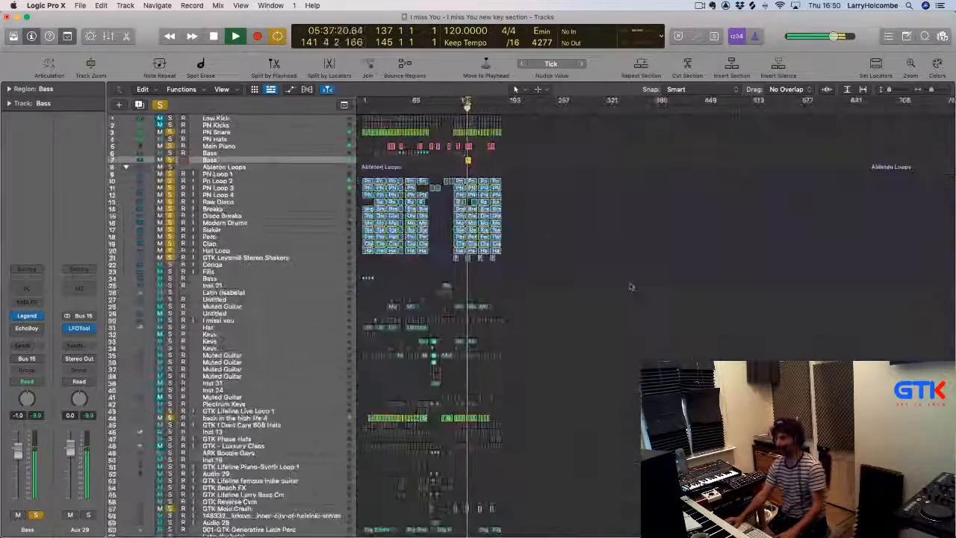
drag(427, 253, 550, 419)
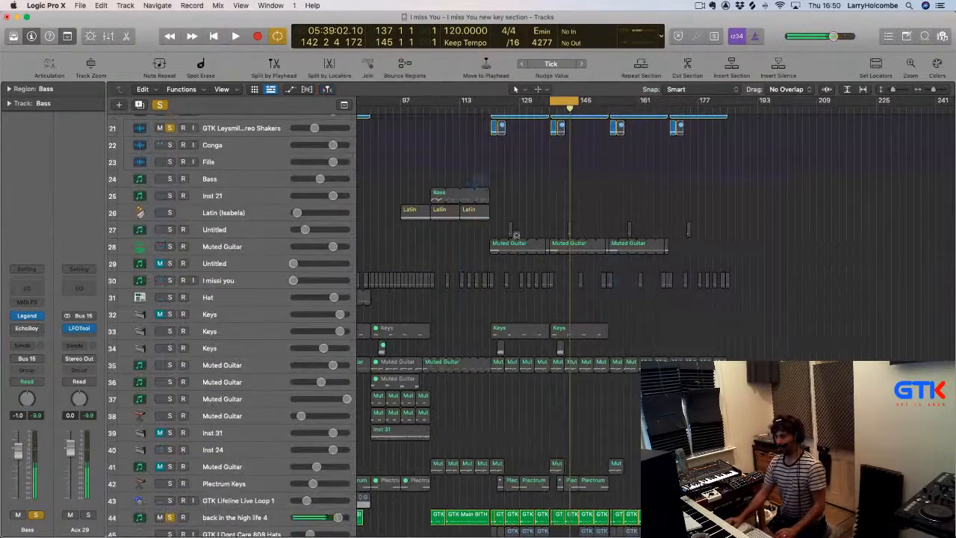
drag(479, 179, 658, 342)
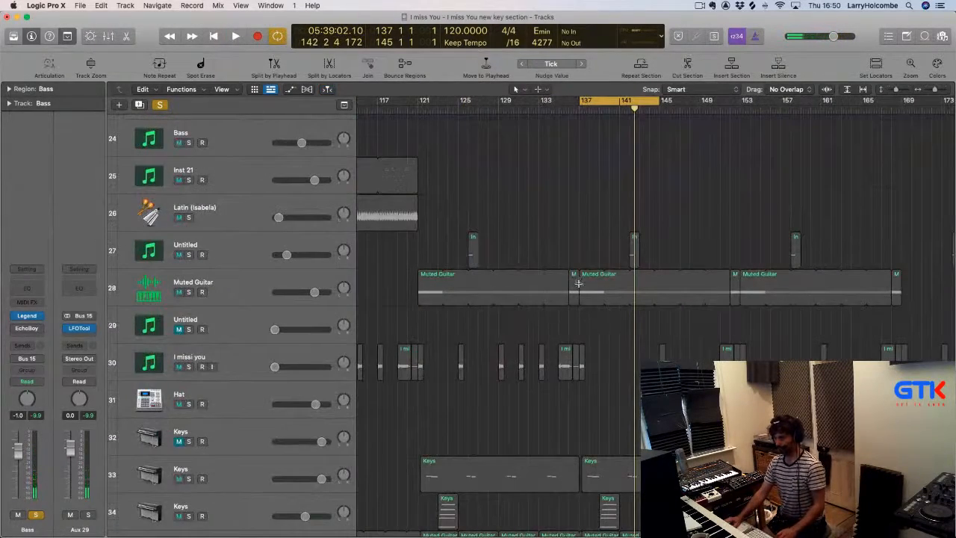
drag(580, 280, 661, 292)
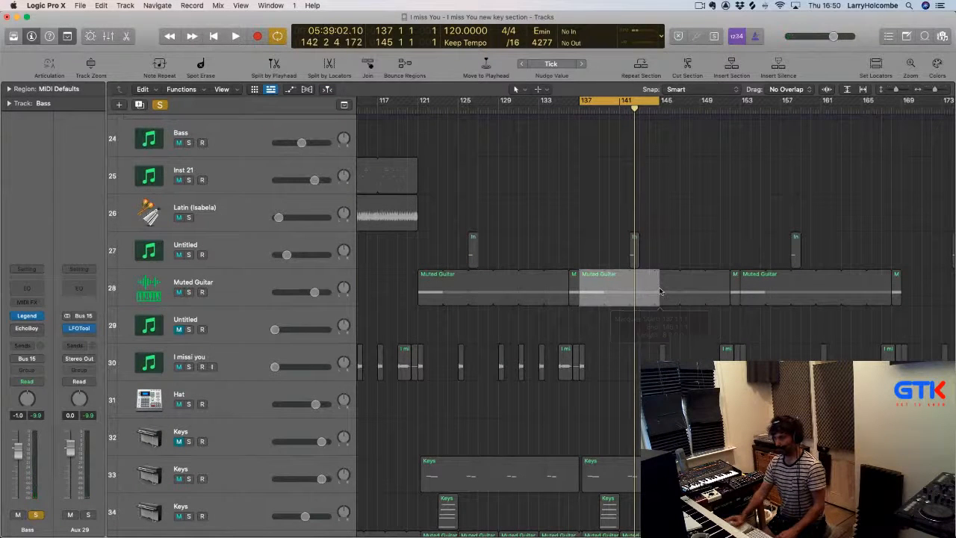
key(Delete)
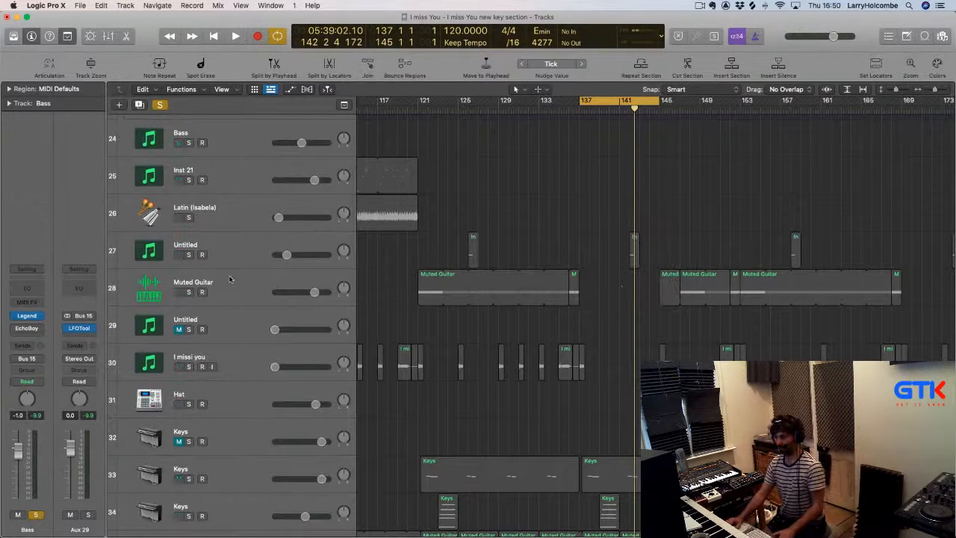
Solo Keys track 33 during playback and delete its part between bars 137 and 145
scroll(431, 326, down, 3)
key(space)
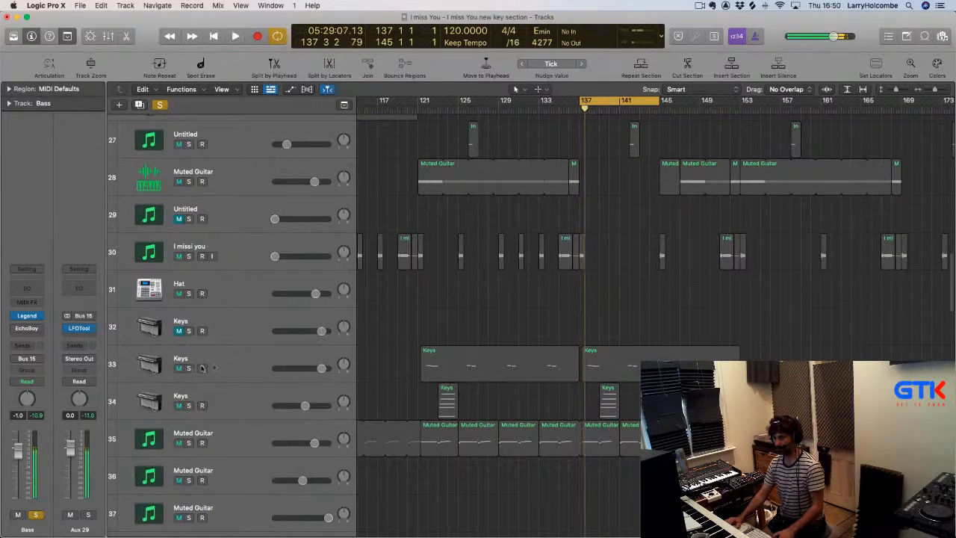
click(189, 368)
click(189, 368)
key(space)
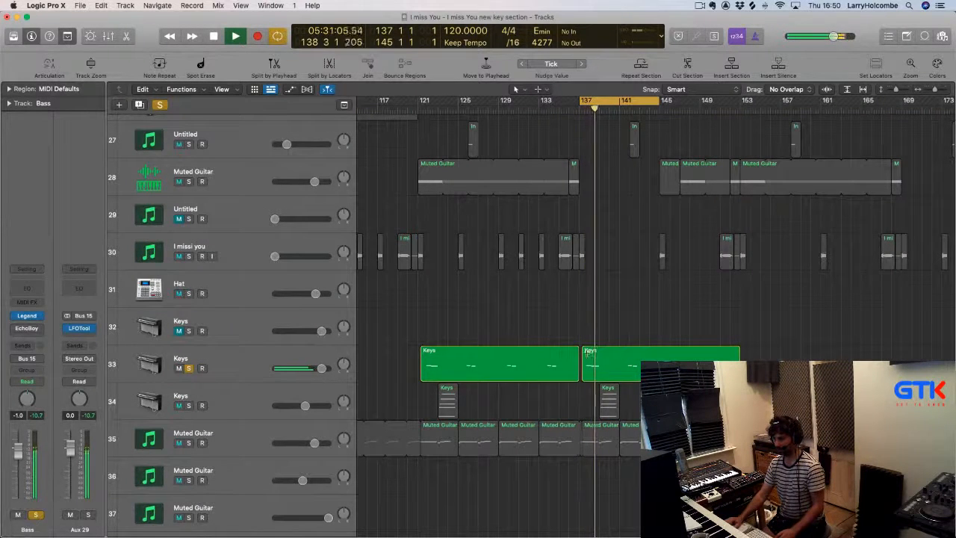
drag(581, 346, 660, 375)
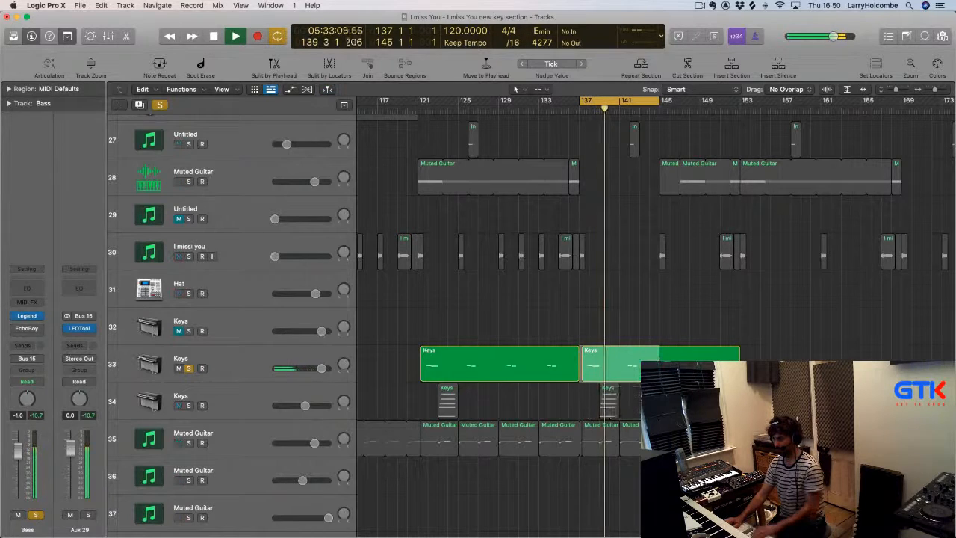
key(Delete)
Delete the selected Keys section on track 33 between bars 137 and 145 and solo Keys track 34 instead
key(Return)
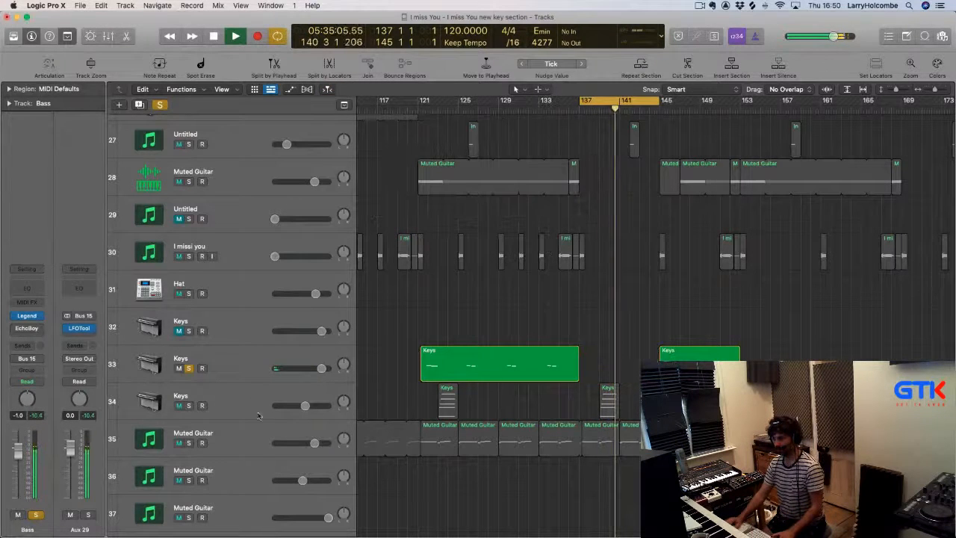
alt+click(189, 406)
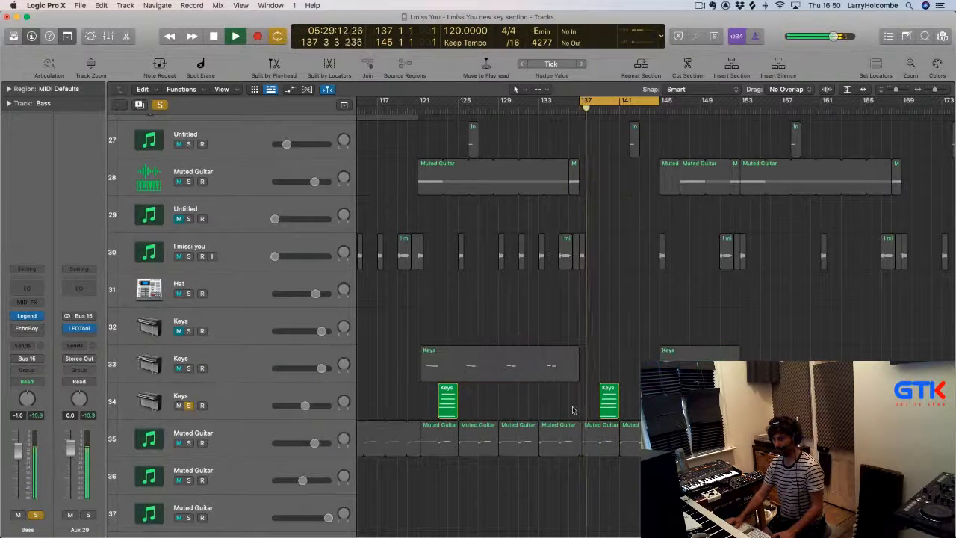
Set the filter envelope amount to about 5.80 in Bass track 7's Legend synth, adjust the cutoff and close the synth
scroll(534, 400, up, 10)
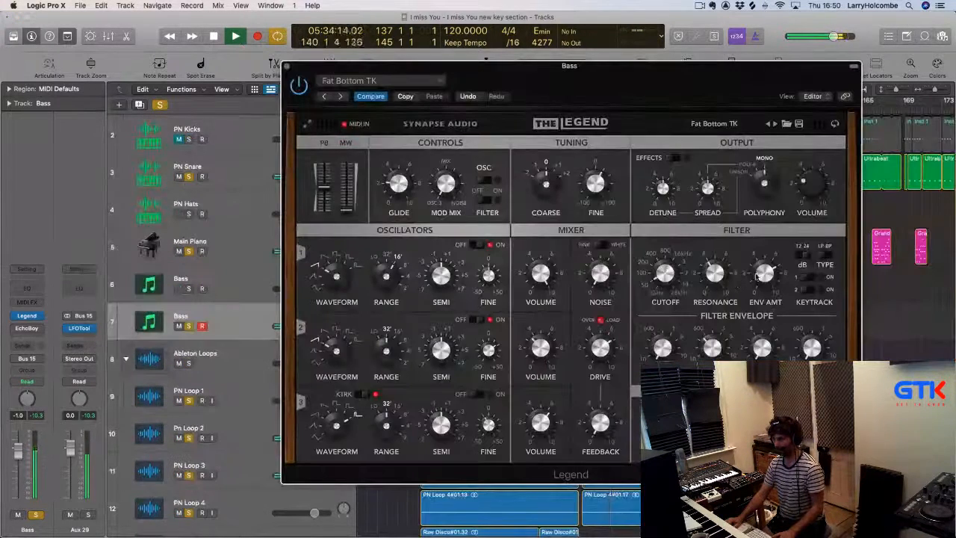
mouse_move(764, 284)
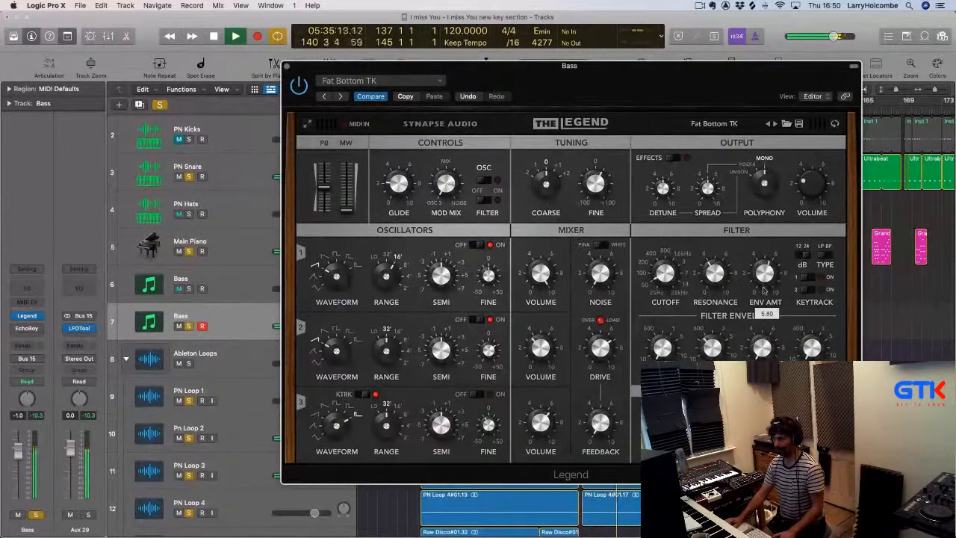
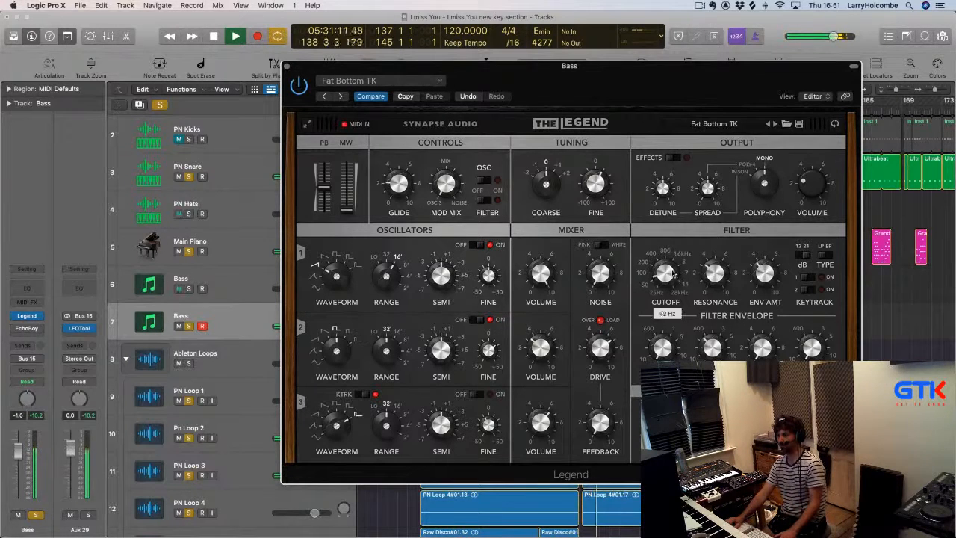
click(287, 67)
Switch the Main Piano's EchoBoy style to EchoPlex, adjust its mix and feedback, and close the plug-in
click(233, 242)
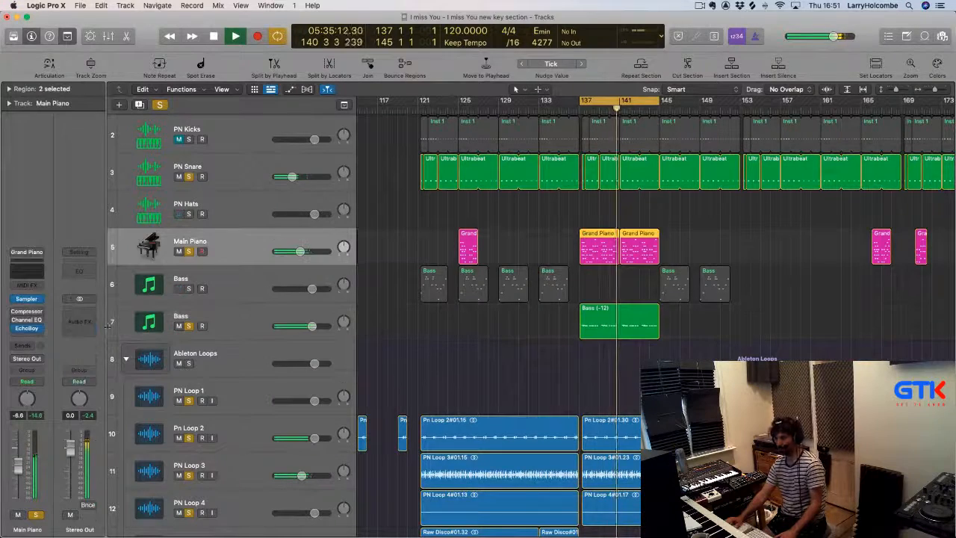
click(26, 328)
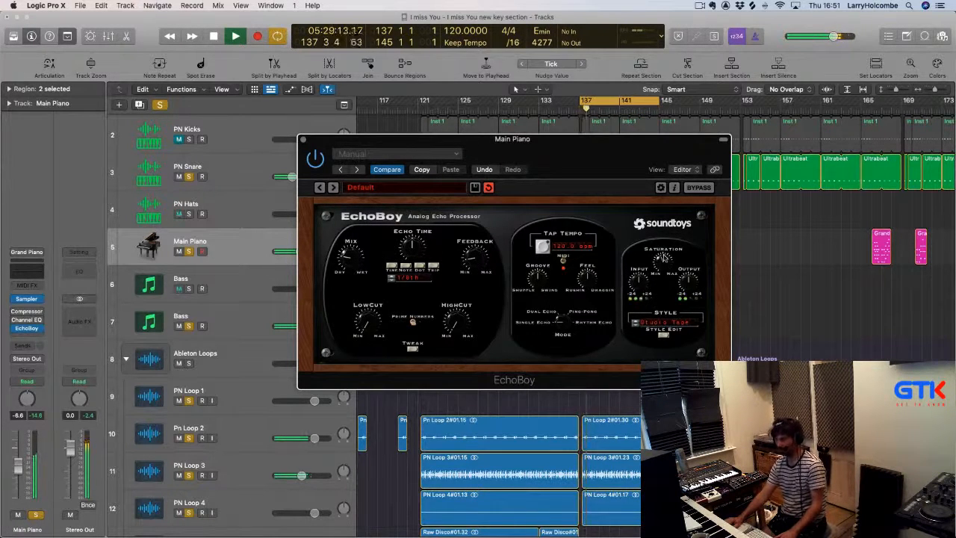
click(635, 323)
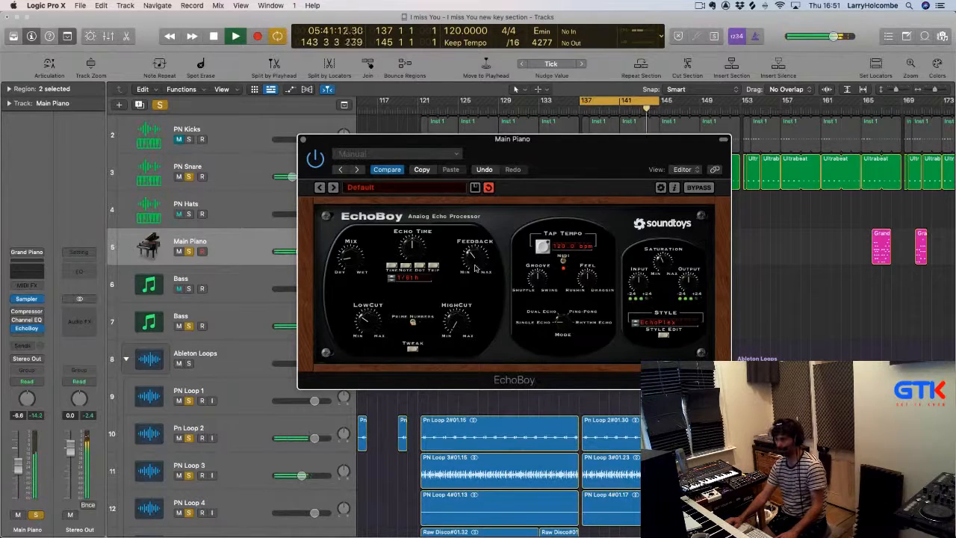
click(303, 141)
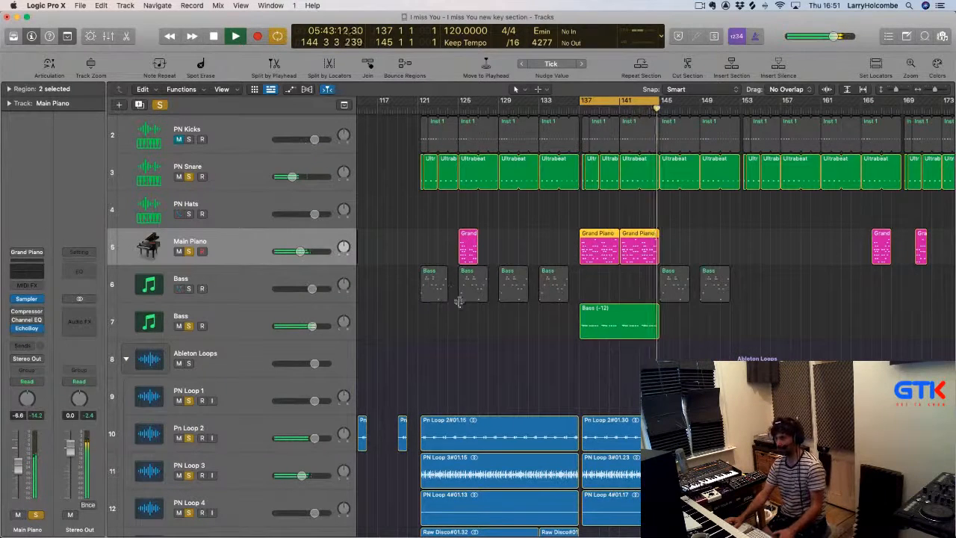
Add Muted Guitar track 35 to the soloed tracks and play the looped section
scroll(459, 301, down, 5)
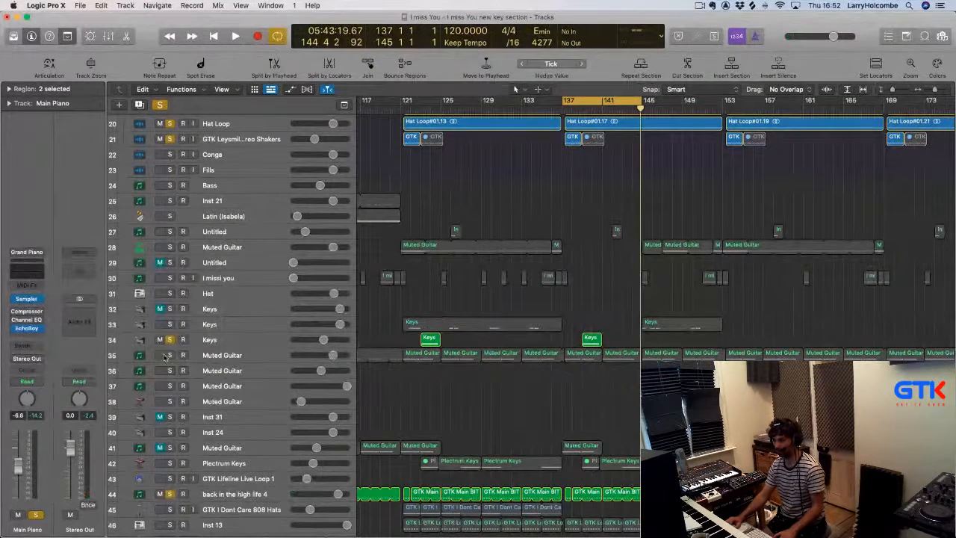
click(169, 355)
key(space)
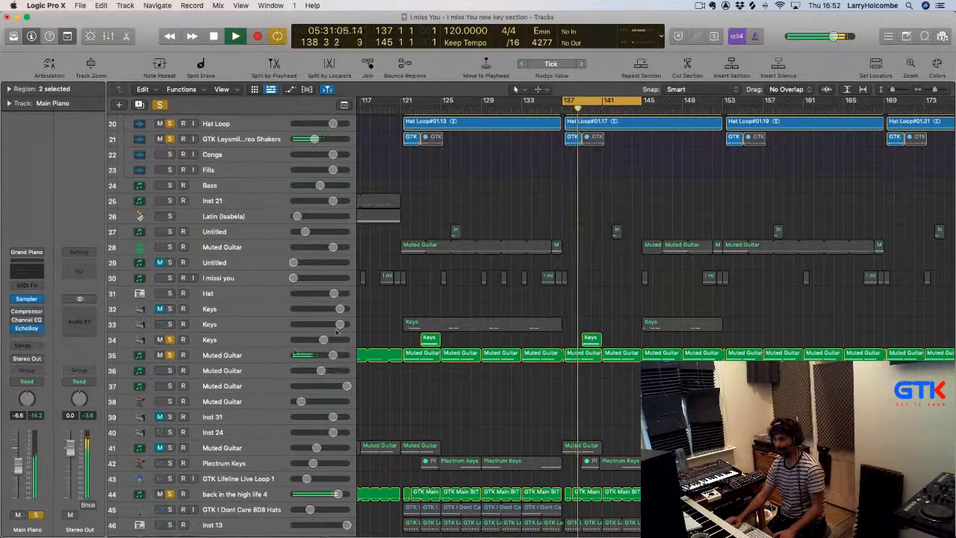
Delete the short Keys region near bar 139 on track 34 and take the track out of solo
scroll(419, 323, down, 1)
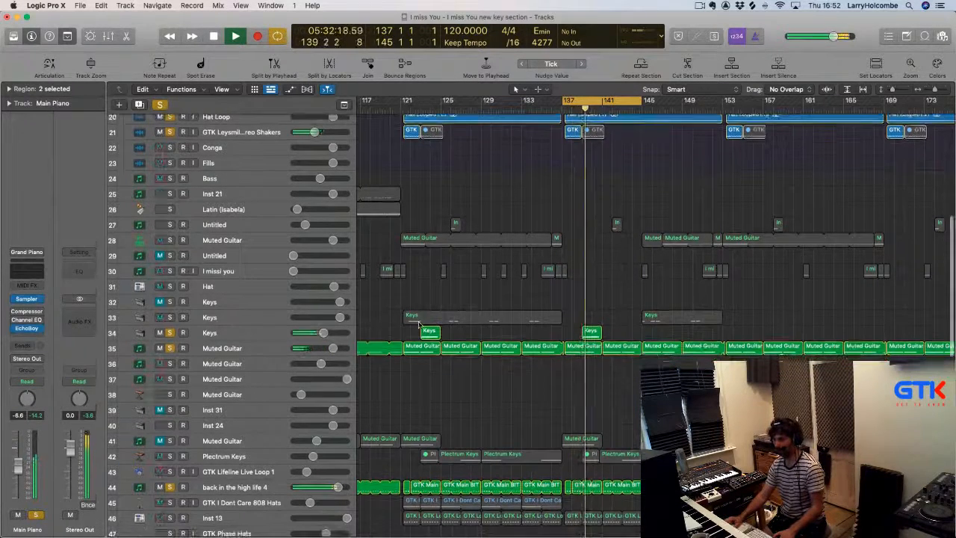
click(603, 329)
click(592, 333)
key(Delete)
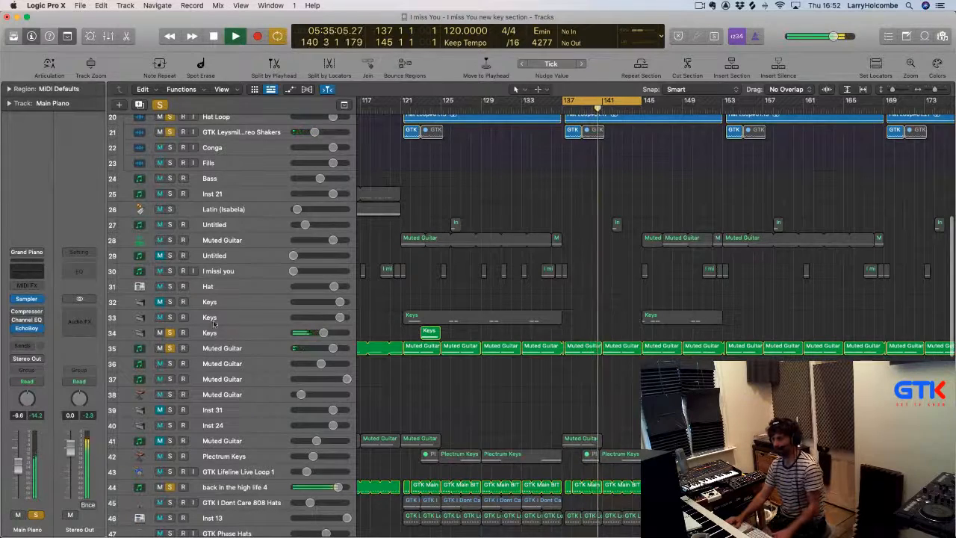
click(170, 333)
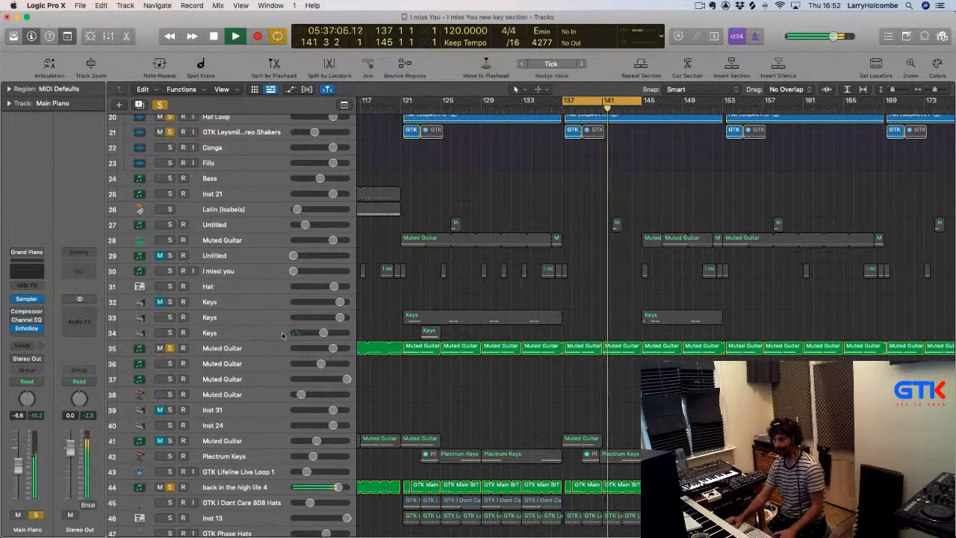
Briefly audition Plectrum Keys on track 42 in solo, and add Inst 13 on track 46 to the soloed tracks
scroll(224, 362, down, 4)
click(170, 389)
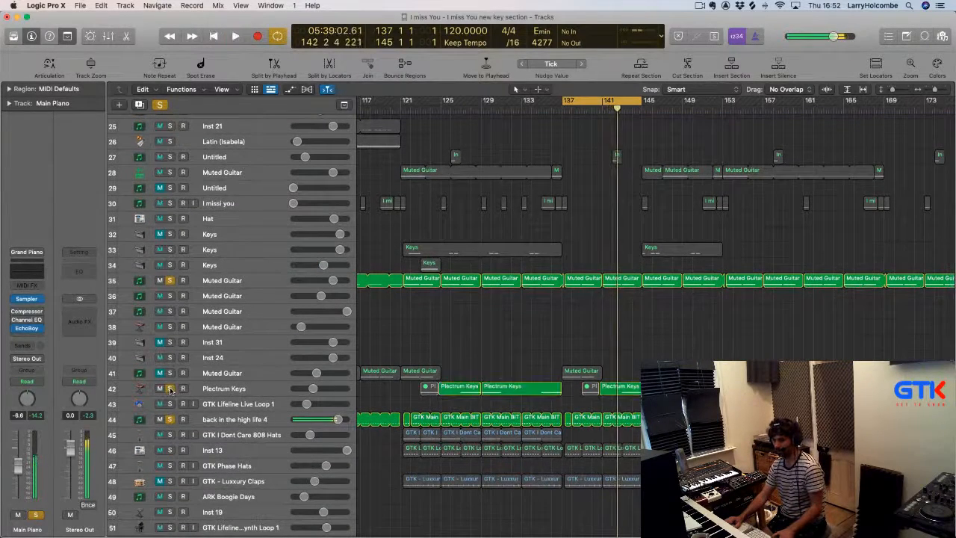
click(170, 389)
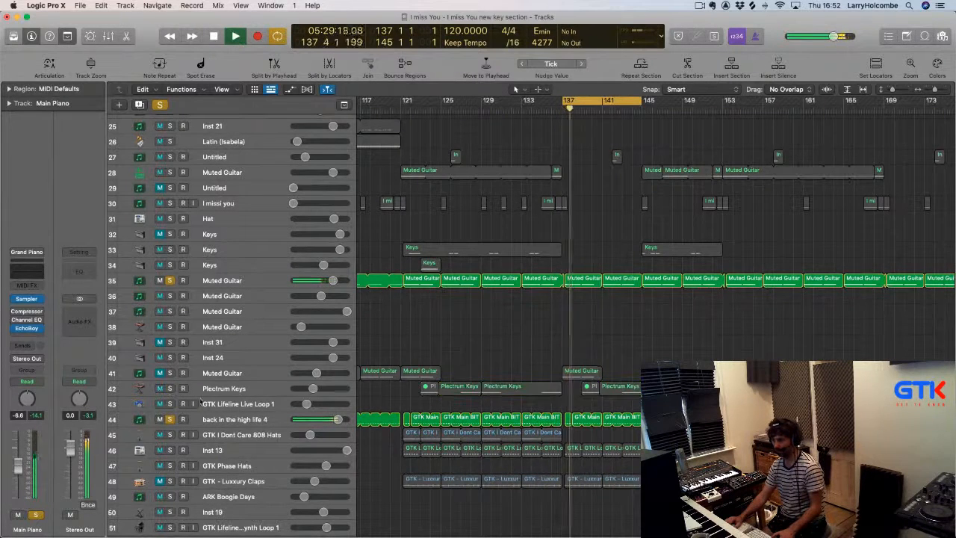
click(170, 450)
click(242, 451)
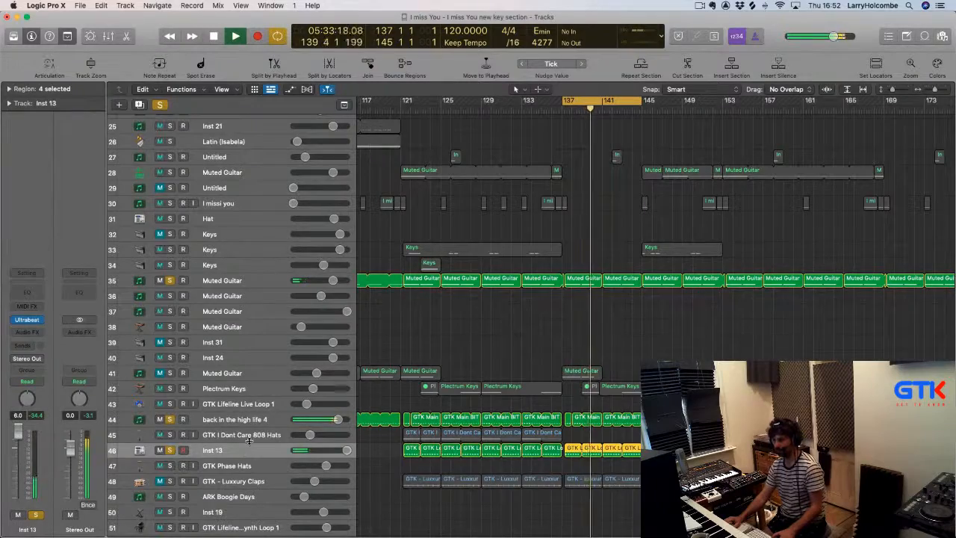
Check the remaining tracks down to track 78 and clear all track solos during playback
scroll(216, 463, down, 1)
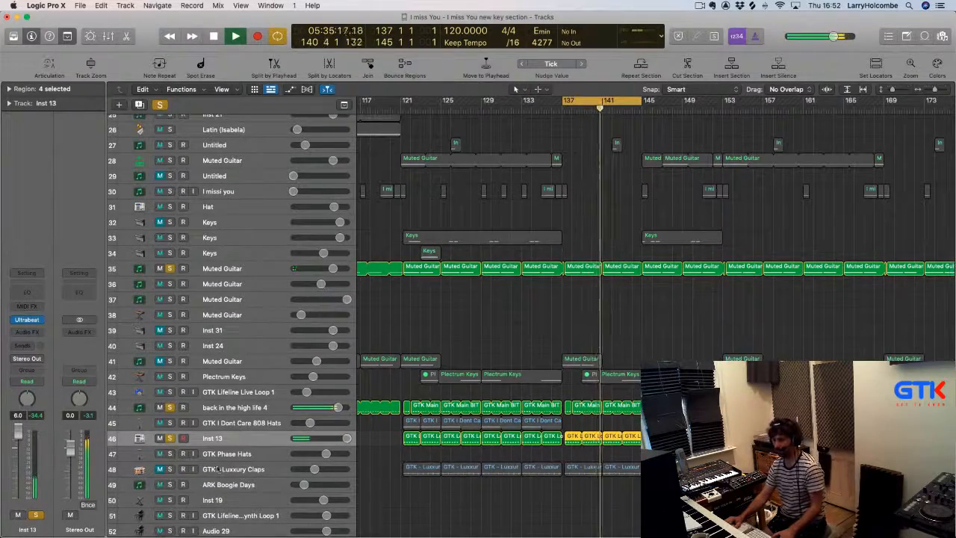
scroll(224, 433, down, 10)
scroll(242, 391, down, 6)
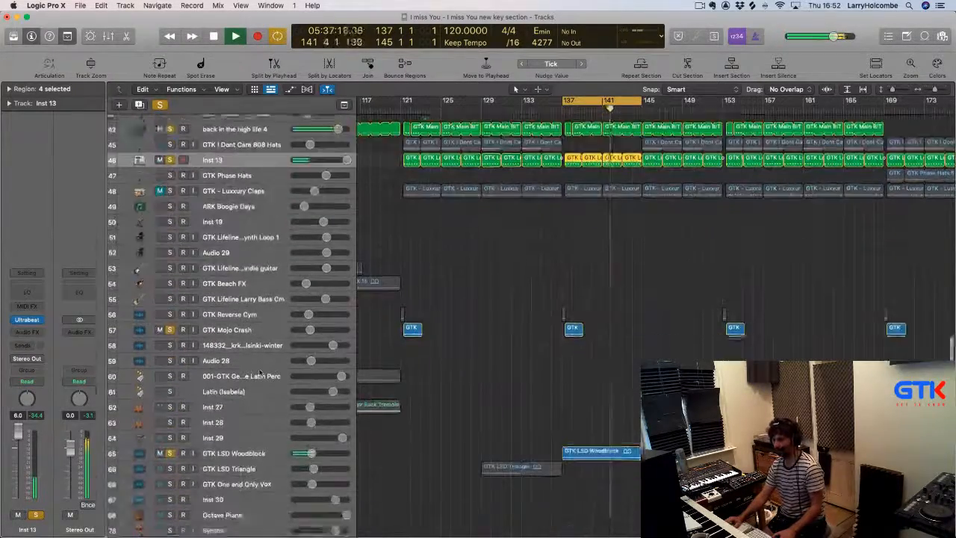
scroll(197, 419, down, 3)
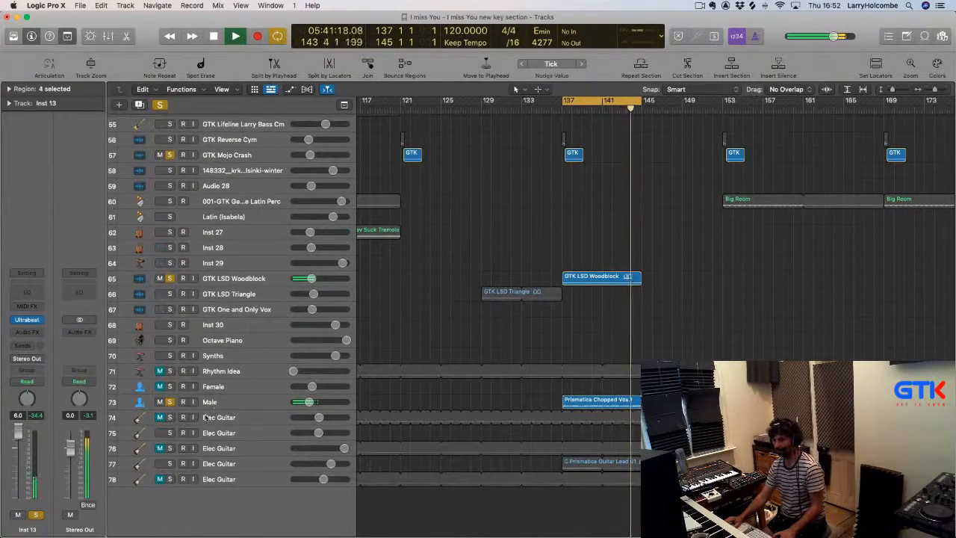
scroll(194, 381, up, 8)
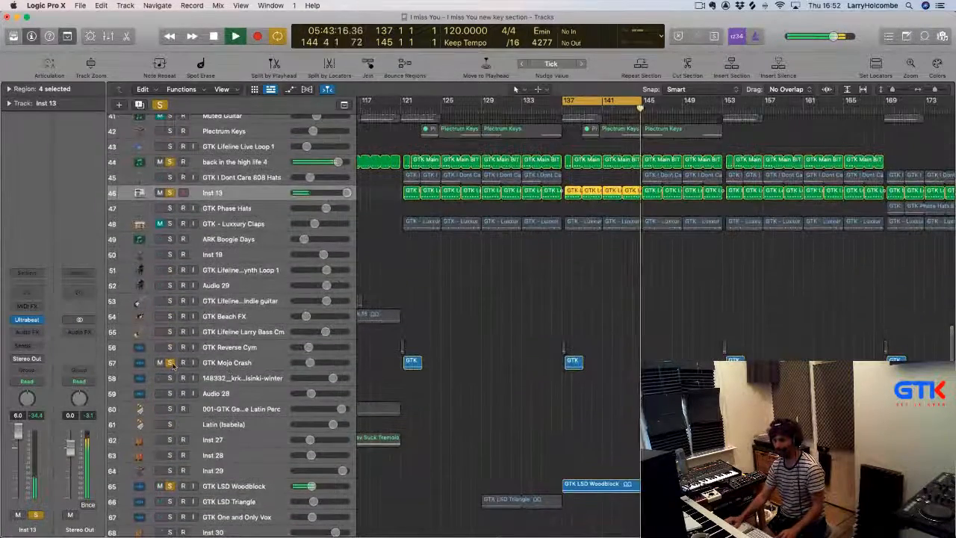
scroll(315, 351, up, 12)
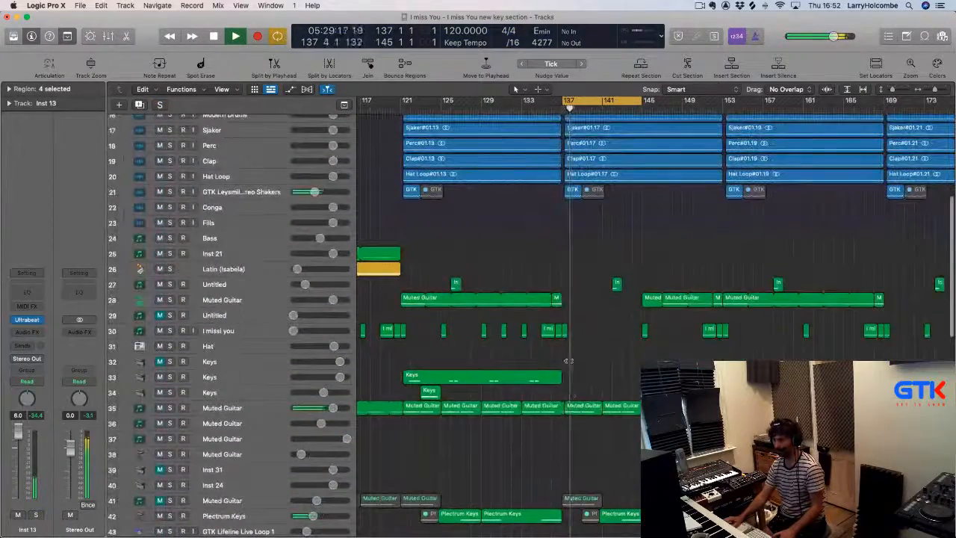
Lower Elec Guitar track 77 with the Prismatica Guitar Lead part to -7.6 dB and mute the track
scroll(561, 397, down, 15)
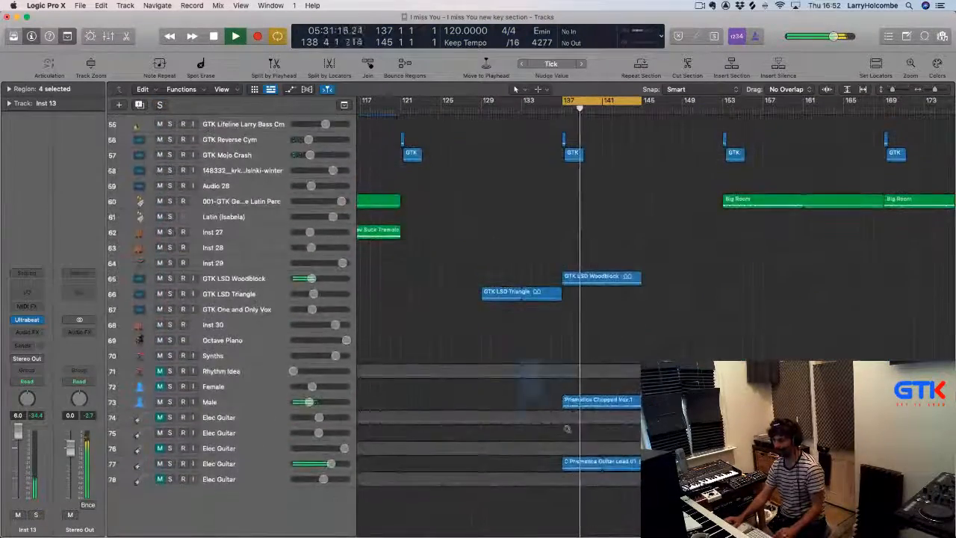
key(z)
click(234, 418)
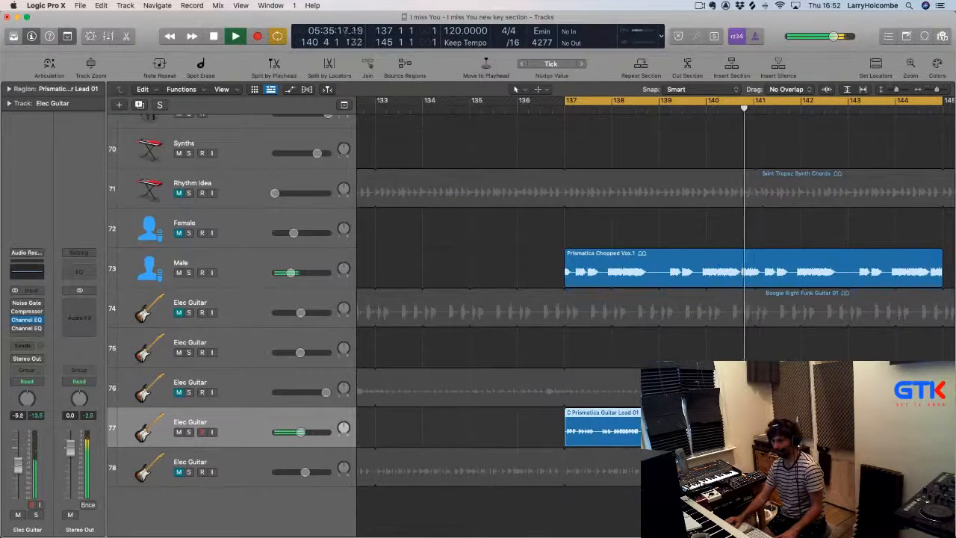
drag(17, 467, 17, 471)
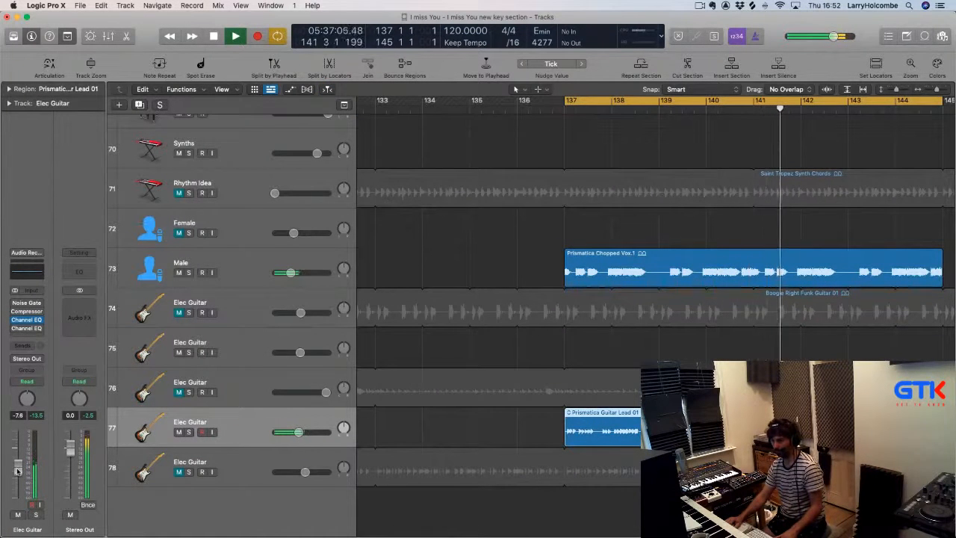
click(179, 433)
Look over the whole arrangement across all tracks during playback of the new section, and stop playback
key(super+Up)
scroll(347, 428, up, 10)
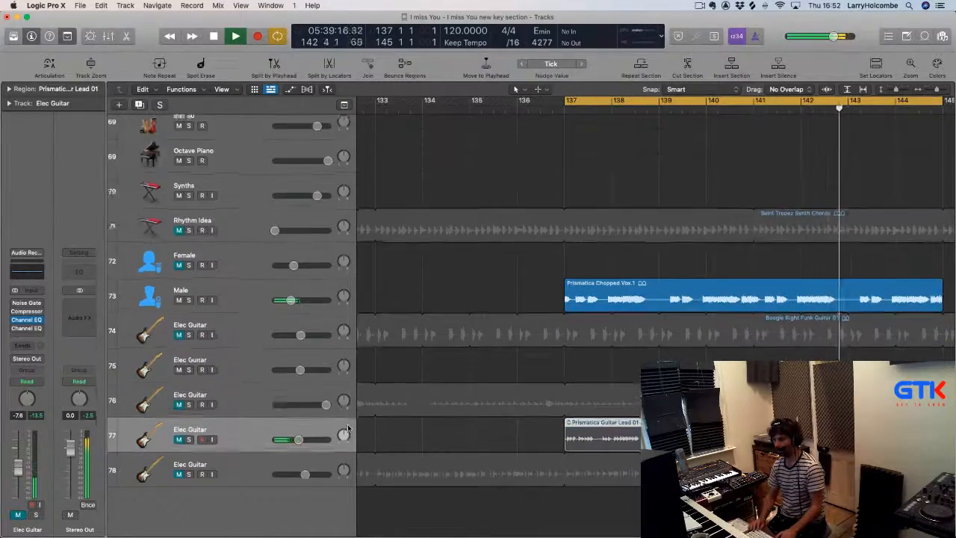
scroll(349, 425, left, 8)
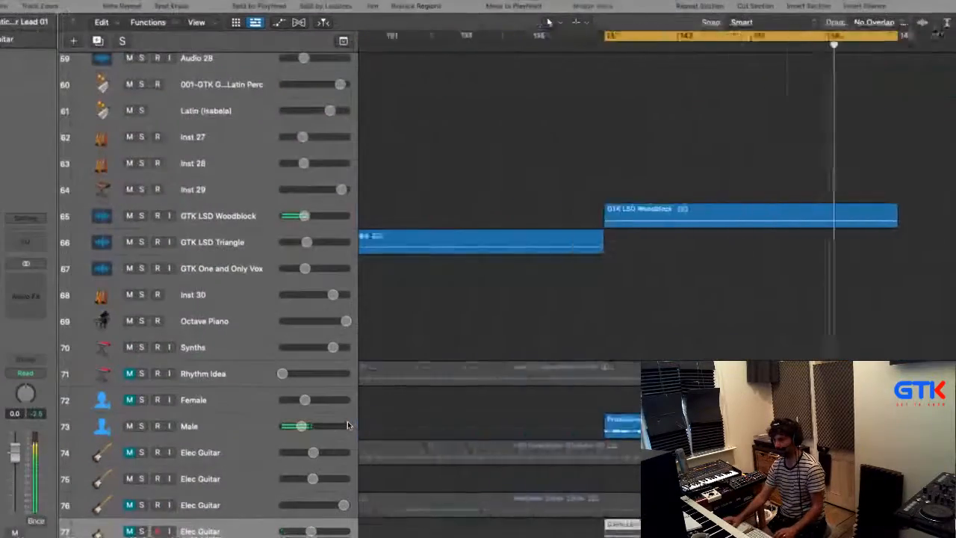
scroll(543, 390, up, 20)
scroll(562, 394, down, 10)
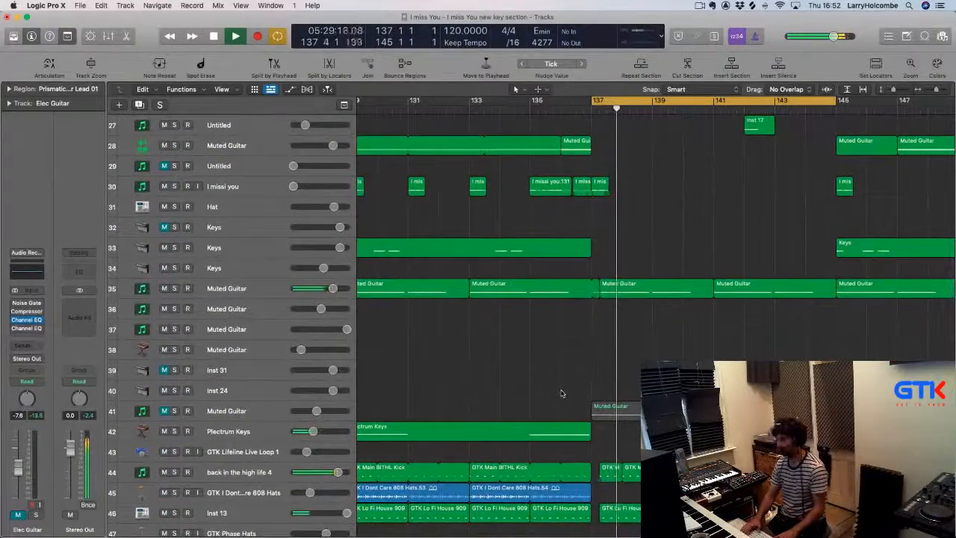
key(super+Up)
key(super+Up)
key(super+Up)
key(super+Up)
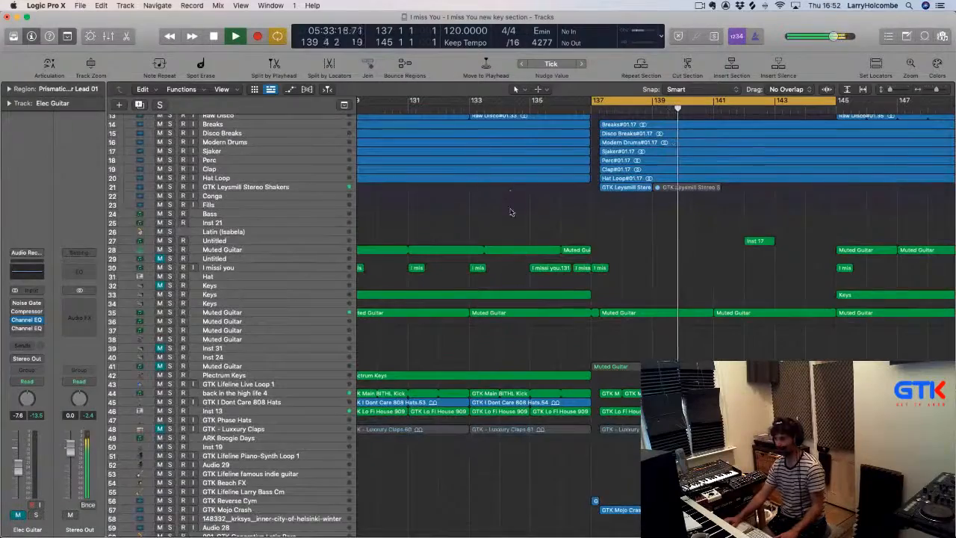
scroll(520, 240, up, 6)
key(super+Left)
key(super+Left)
key(super+Left)
key(super+Up)
scroll(520, 240, down, 10)
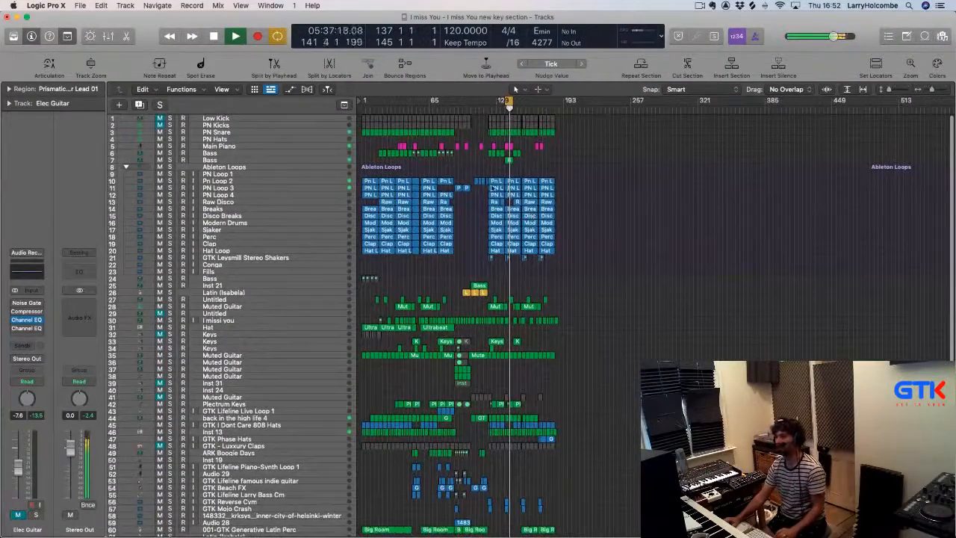
drag(415, 230, 651, 524)
scroll(651, 525, down, 10)
scroll(652, 525, left, 5)
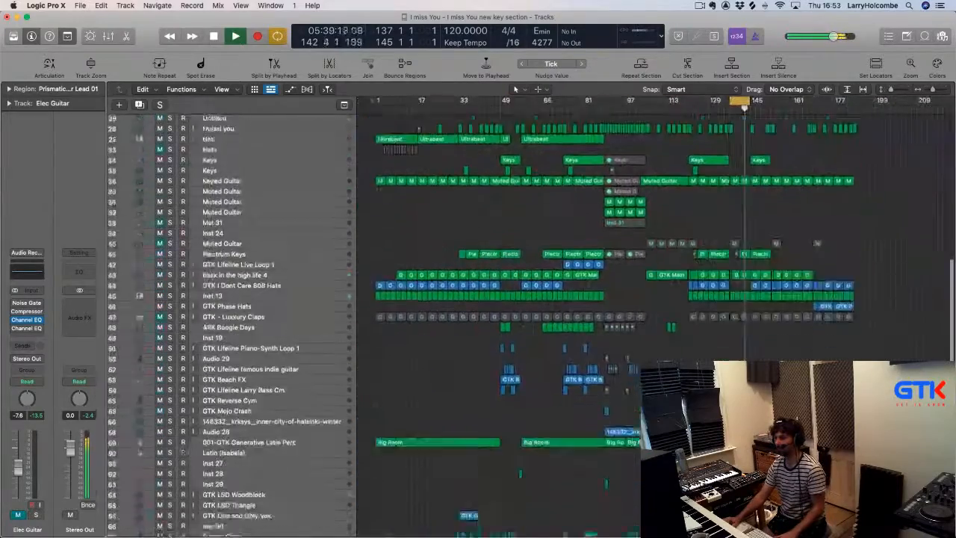
key(space)
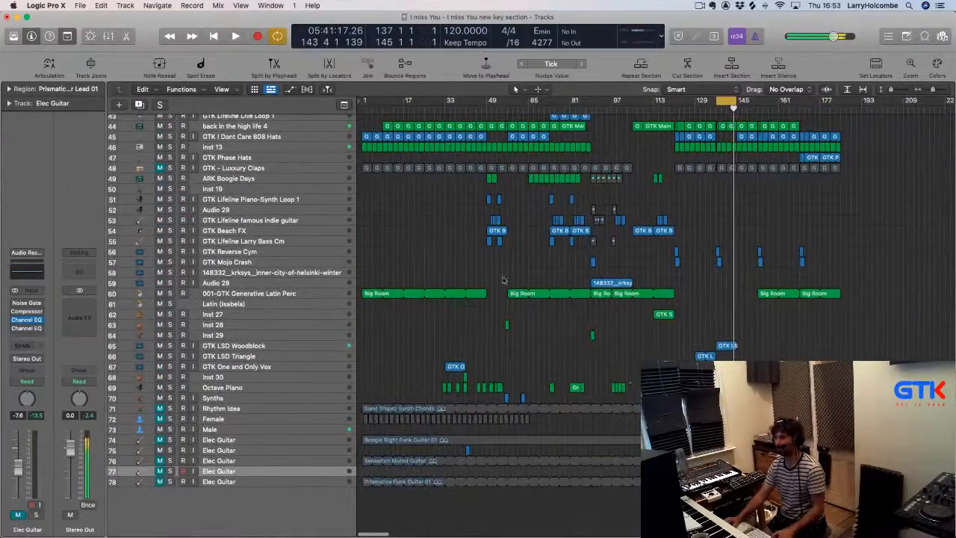
Copy the Big Room regions starting near bar 57 on the Generative Latin Perc track to bar 137 and play the cycled section
drag(458, 261, 689, 390)
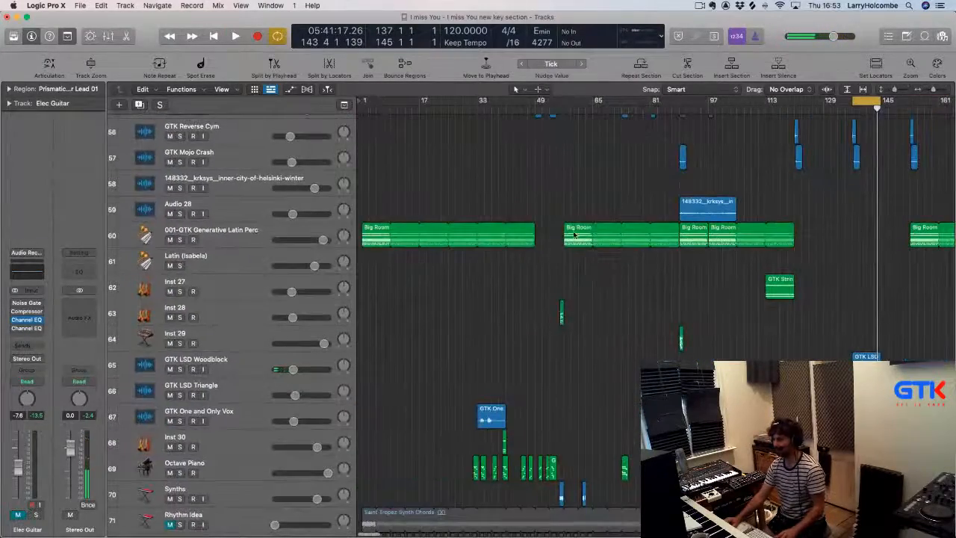
drag(573, 234, 863, 239)
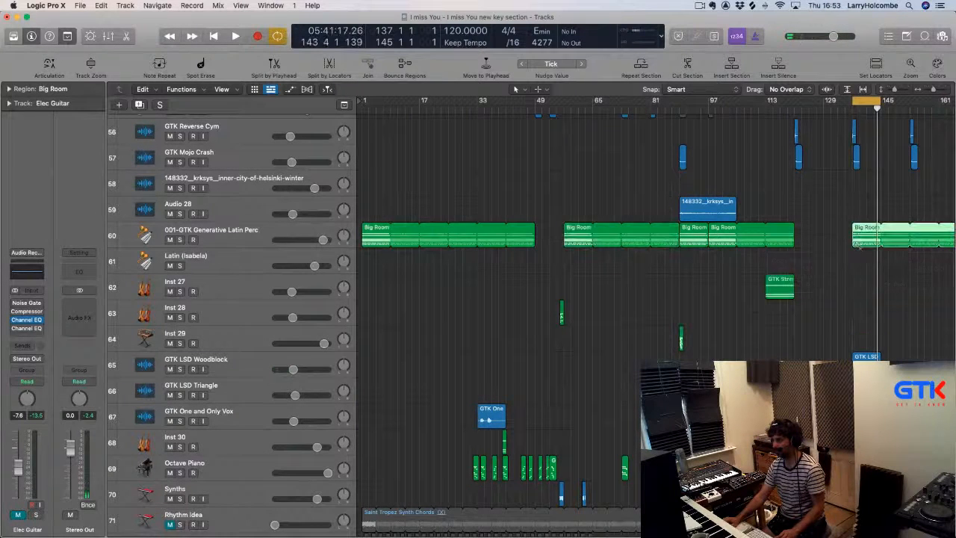
key(space)
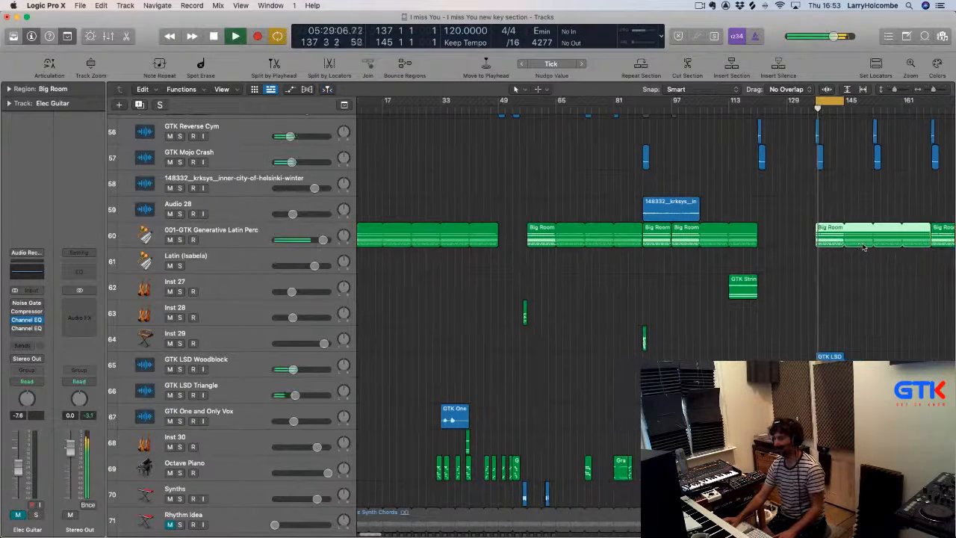
click(553, 172)
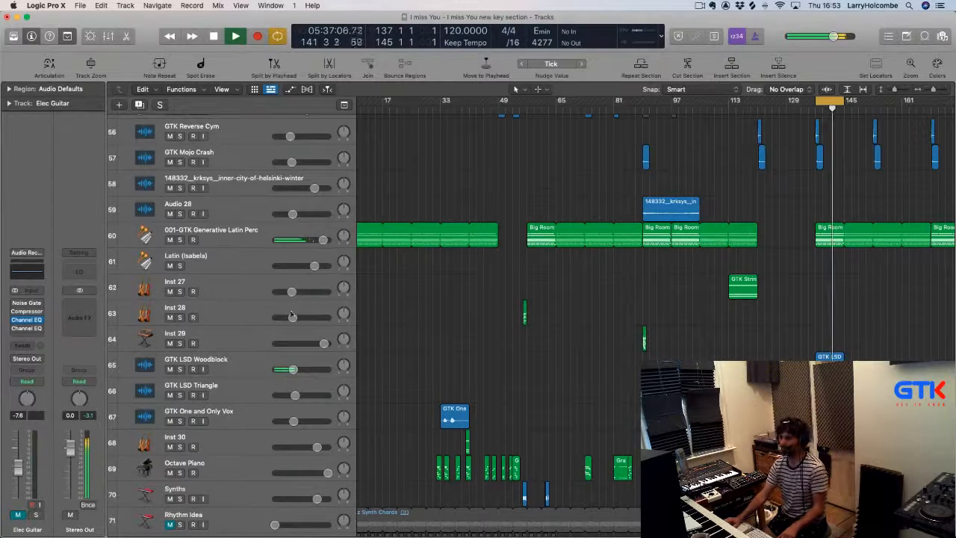
Look through the lower tracks of the arrangement, with more tracks fitted in view, while the cycled section plays
scroll(336, 384, down, 5)
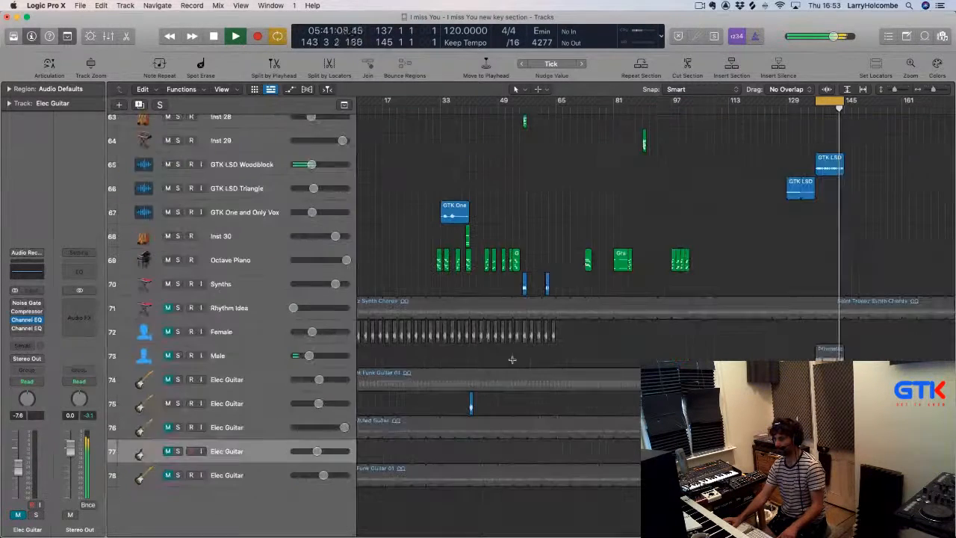
key(super+Up)
key(super+Up)
key(super+Up)
key(super+Up)
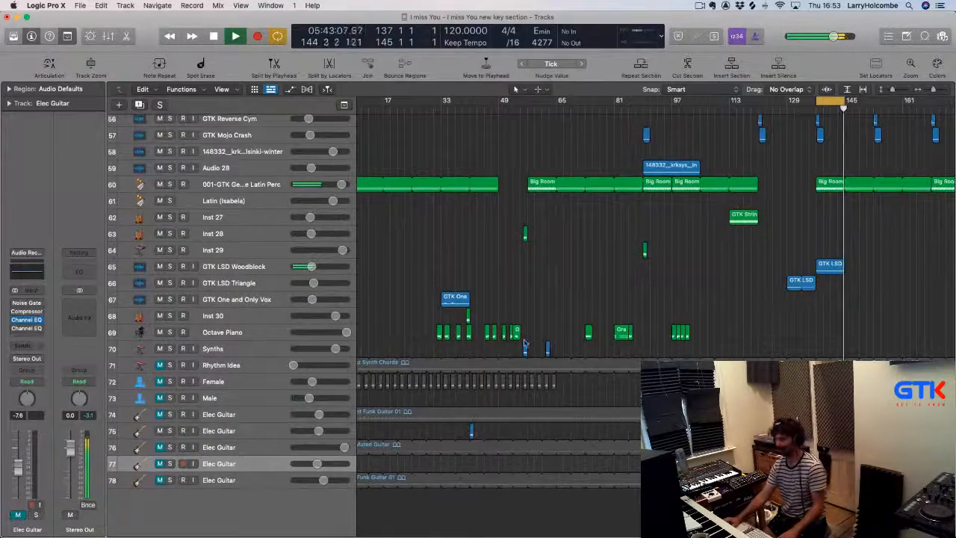
scroll(516, 346, up, 3)
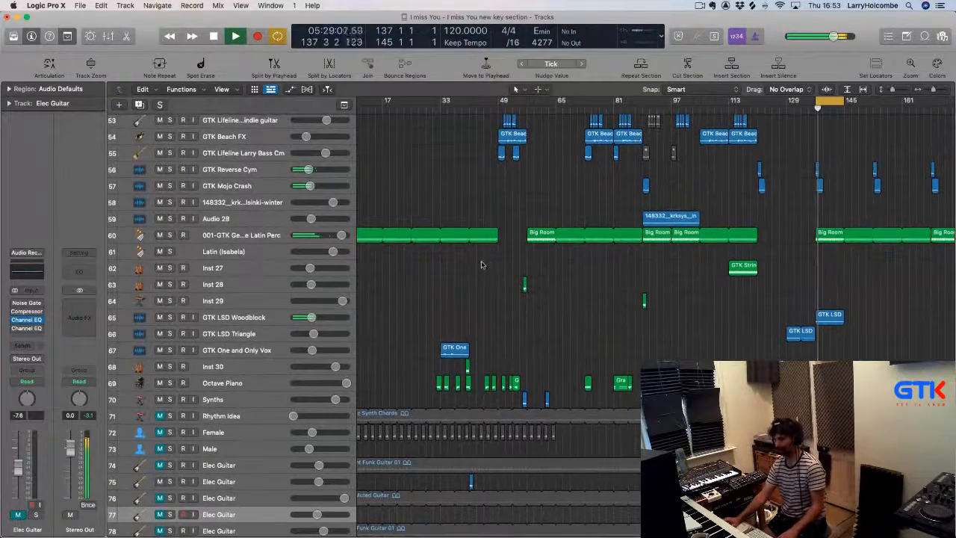
scroll(486, 266, up, 1)
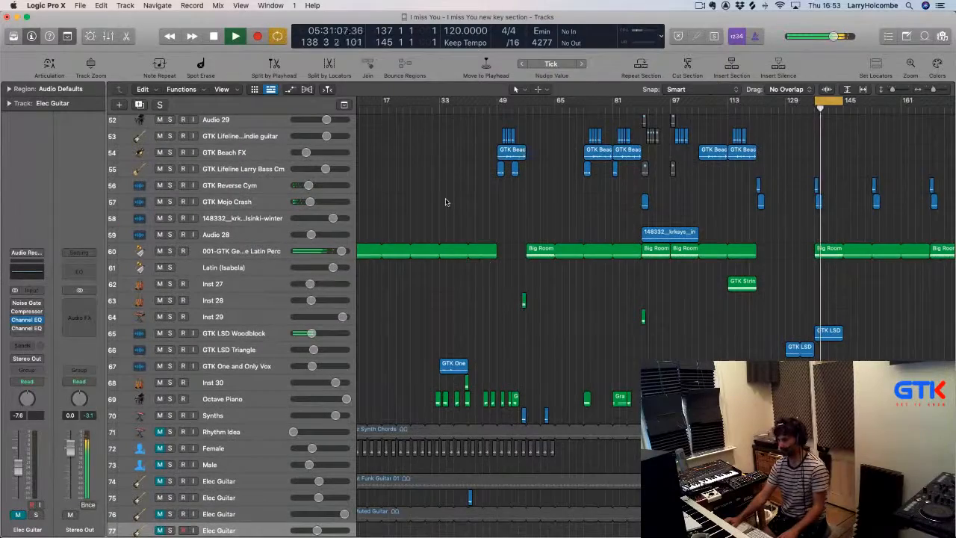
scroll(452, 206, up, 3)
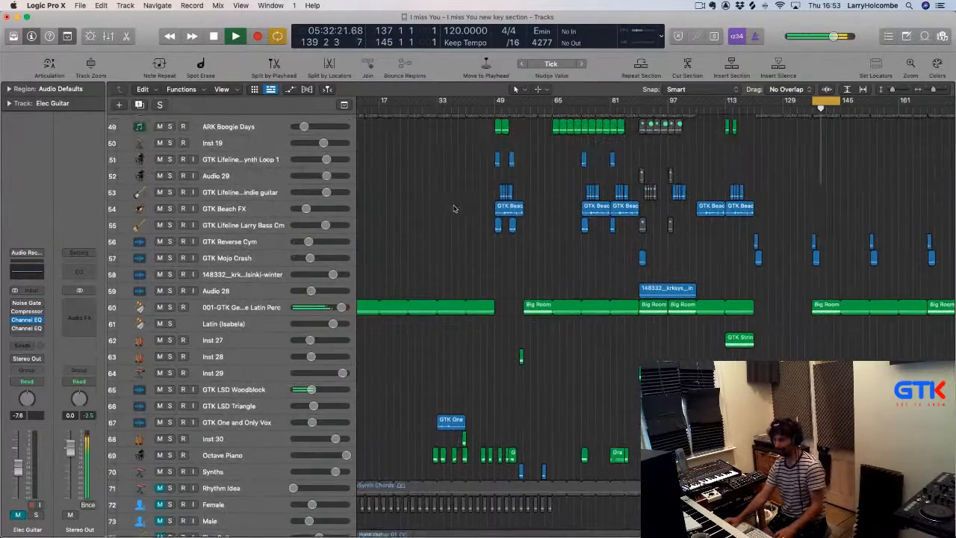
Show the mixer and solo the Main Piano channel
key(x)
scroll(434, 282, left, 10)
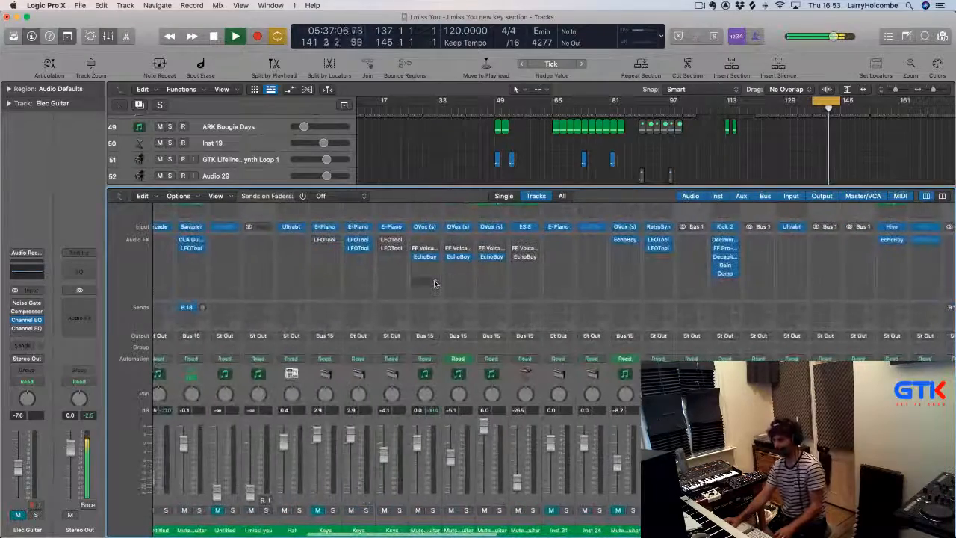
scroll(434, 283, left, 10)
scroll(434, 283, left, 10)
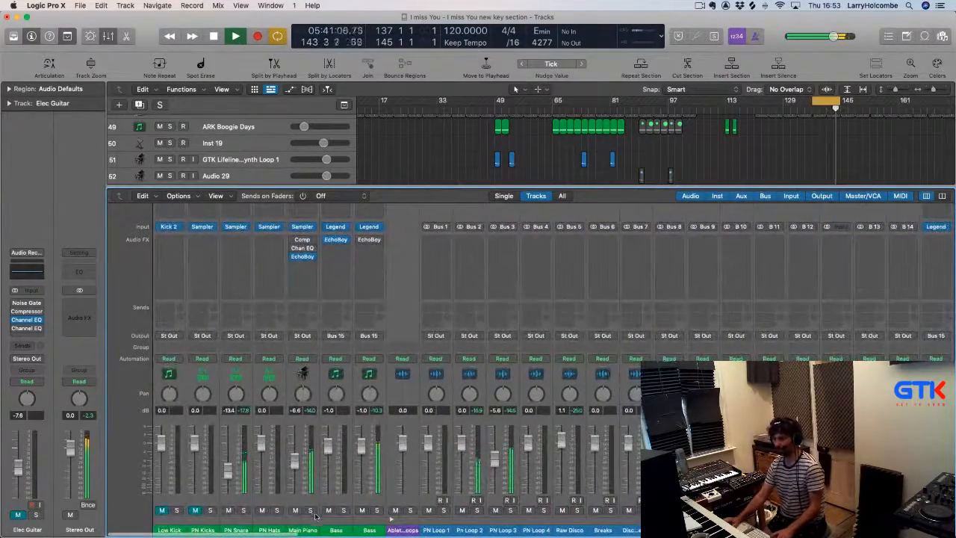
click(311, 511)
Replace the Main Piano channel's Sampler instrument with Native Instruments Kontakt 5
click(313, 228)
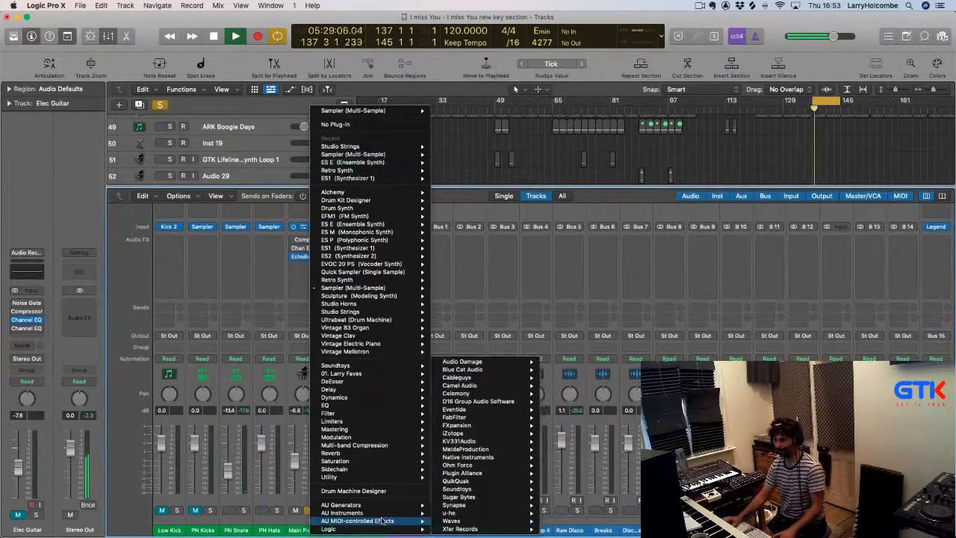
mouse_move(359, 512)
mouse_move(485, 457)
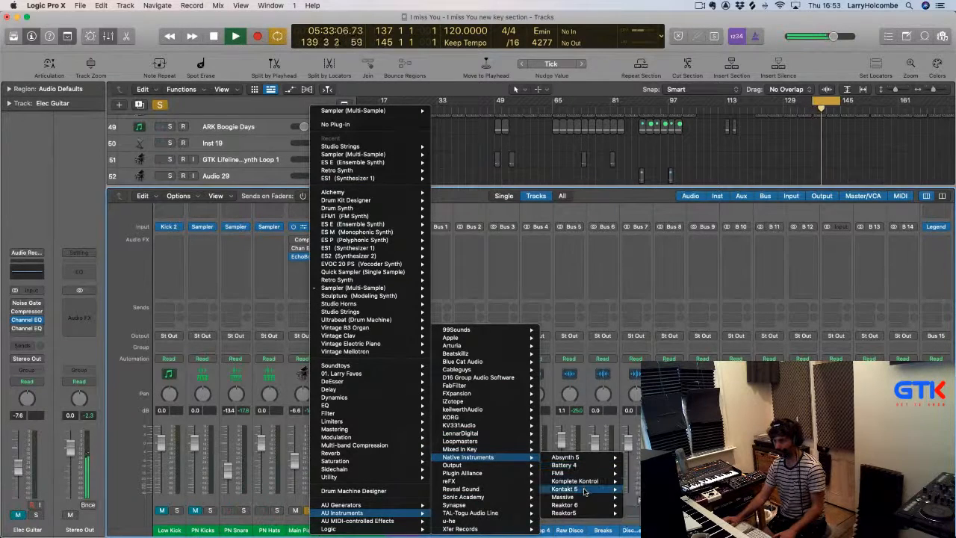
mouse_move(579, 488)
click(638, 473)
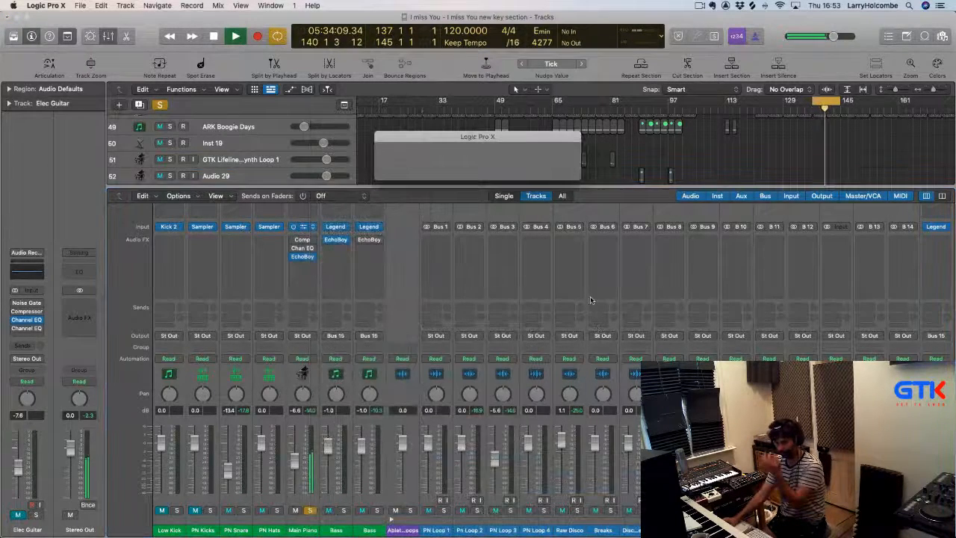
Load the Alicias Keys.nki instrument from the Alicia's Keys library into Kontakt
scroll(352, 174, down, 10)
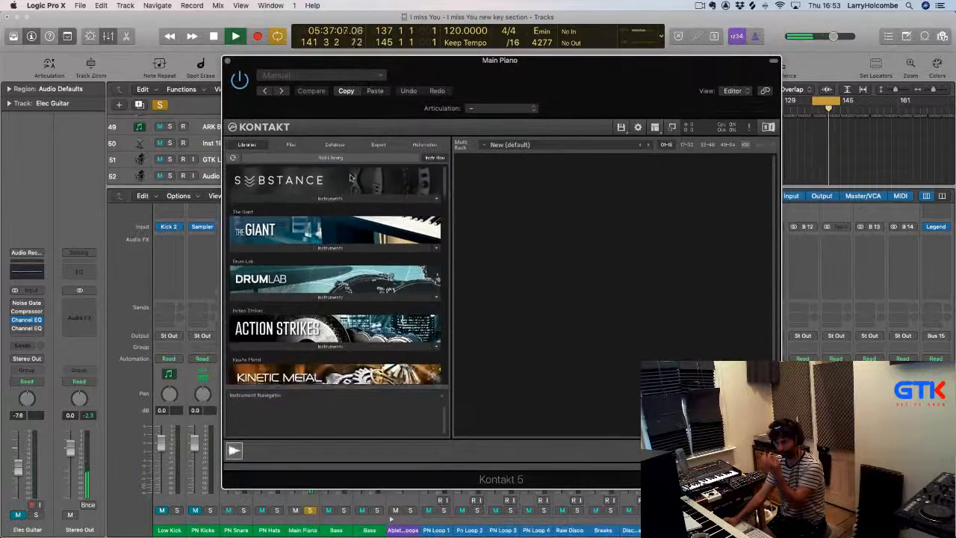
scroll(353, 174, down, 15)
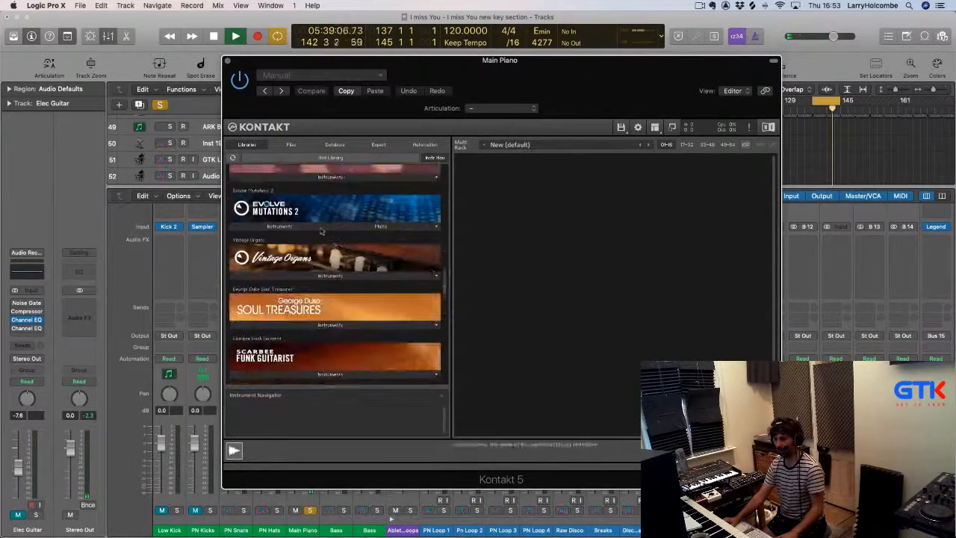
scroll(318, 205, up, 1)
click(333, 202)
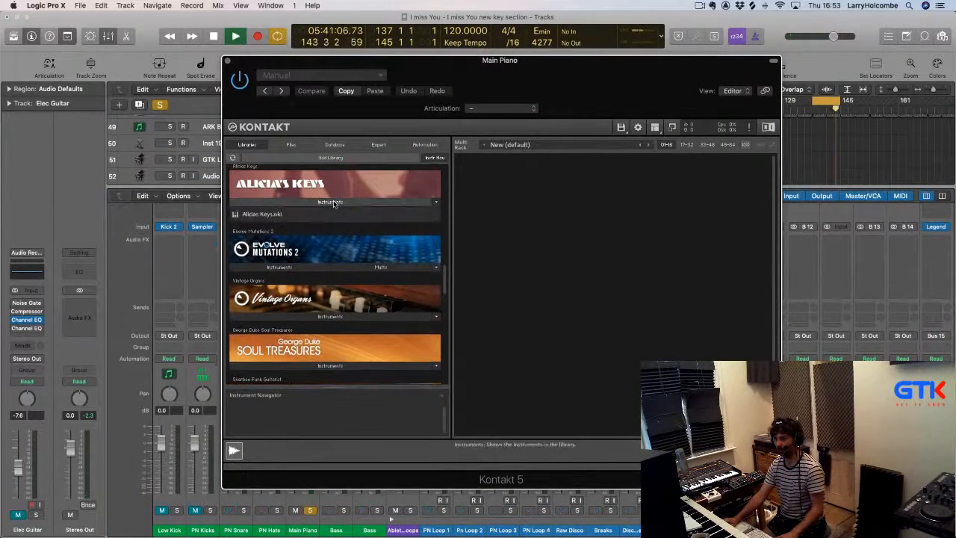
double_click(262, 214)
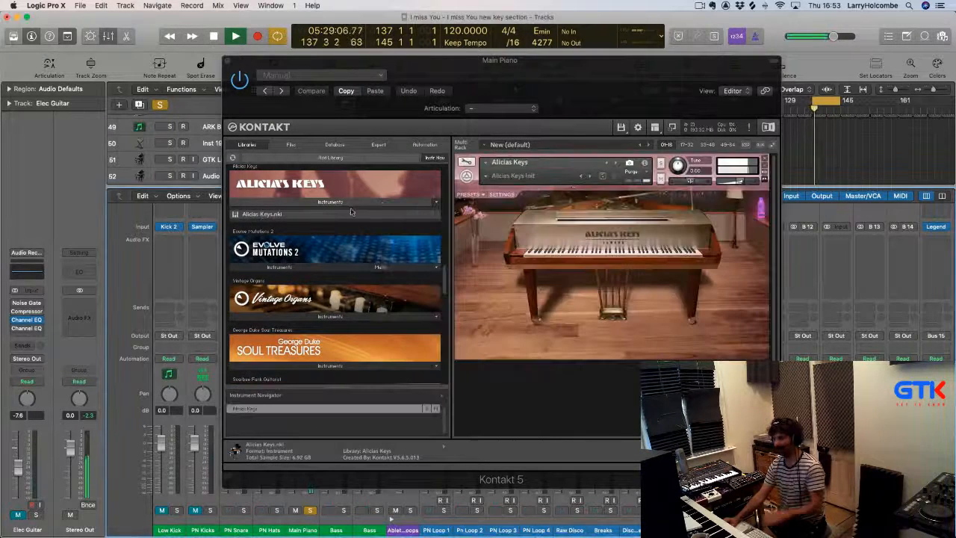
Move the Kontakt window aside, hide the mixer and select the two Main Piano regions in the cycled section at bar 137
drag(258, 77, 758, 152)
key(x)
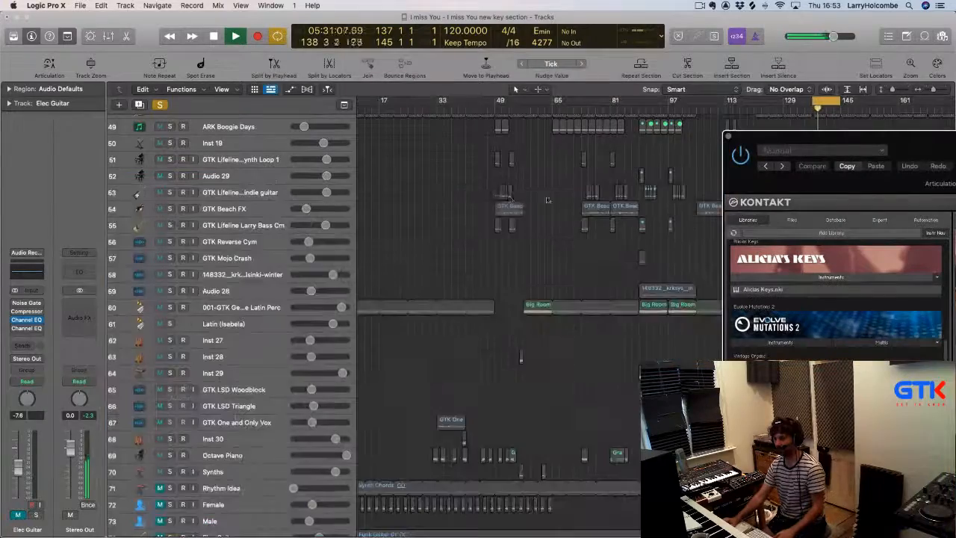
scroll(521, 195, up, 15)
scroll(521, 195, right, 5)
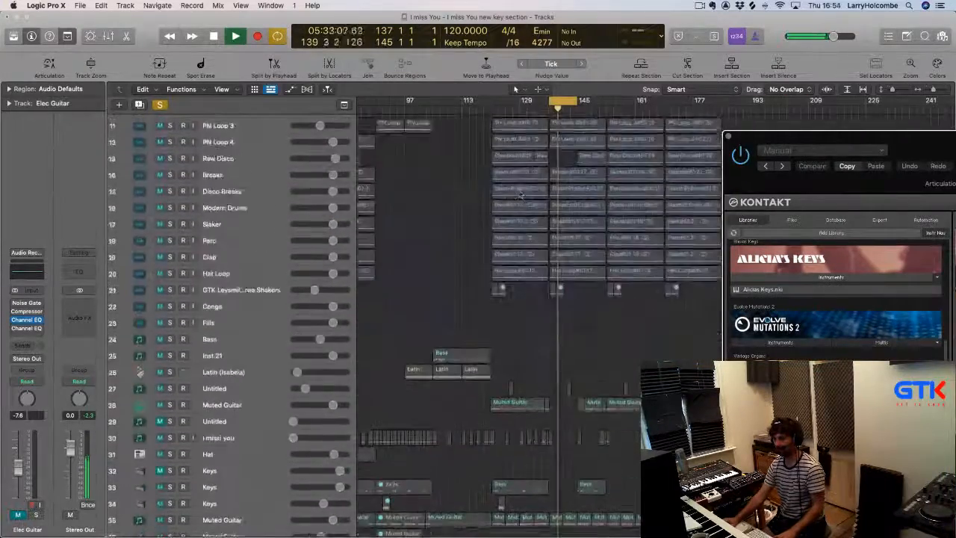
scroll(521, 195, down, 1)
click(571, 186)
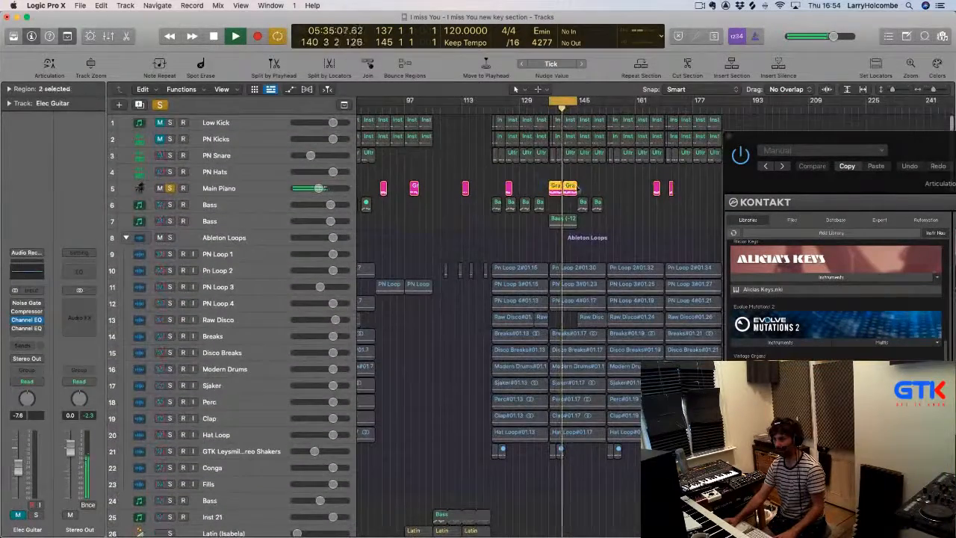
Show the two selected piano regions' parameters, try the dynamics options and set the velocity offset to +31
click(8, 88)
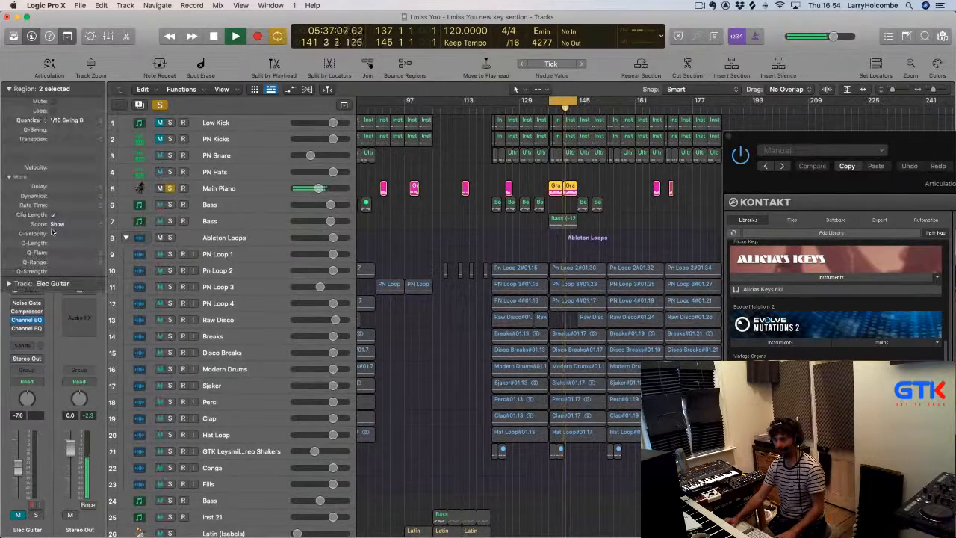
click(82, 194)
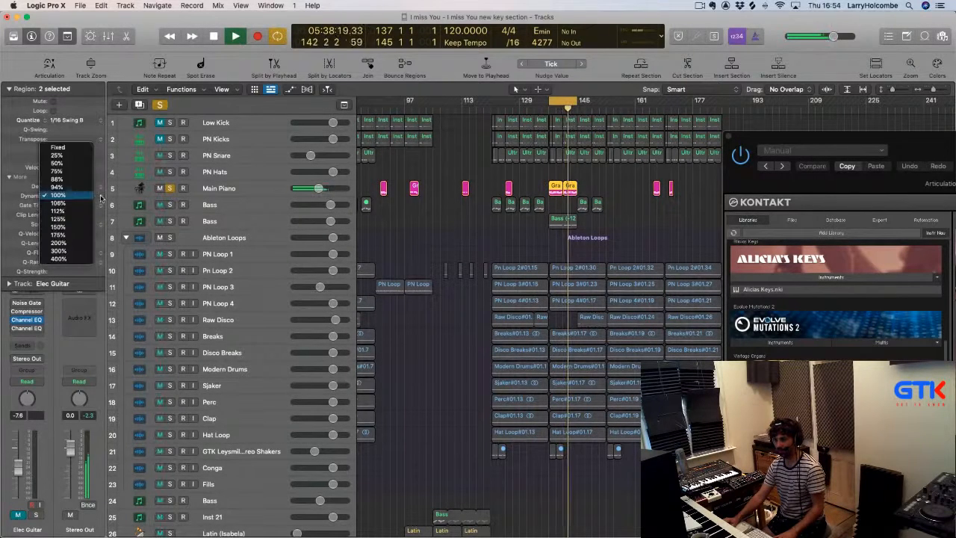
click(60, 163)
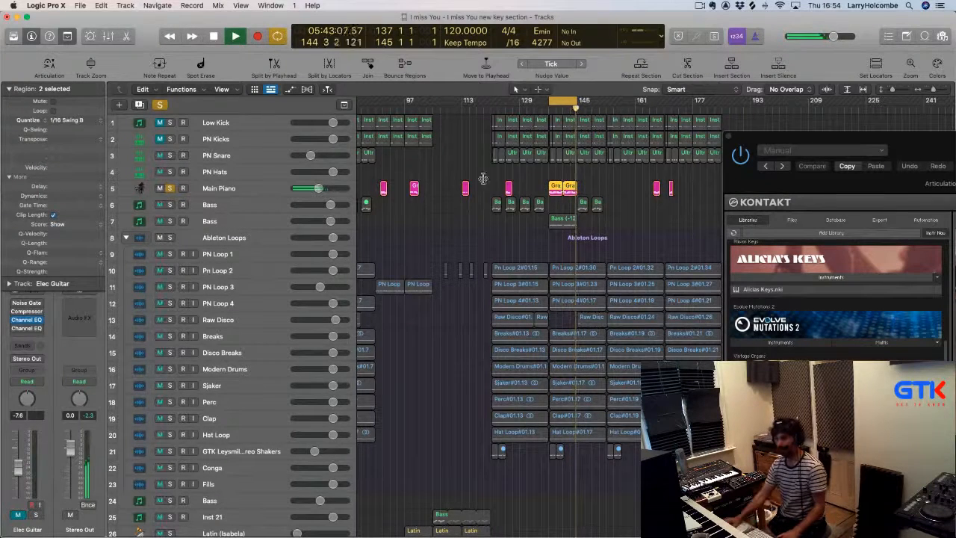
drag(61, 169, 62, 163)
key(space)
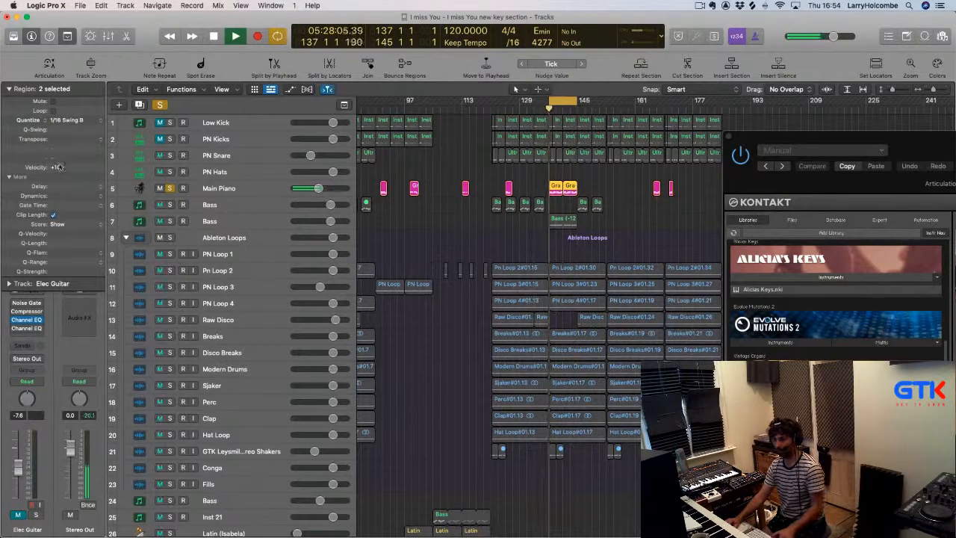
drag(62, 148, 60, 162)
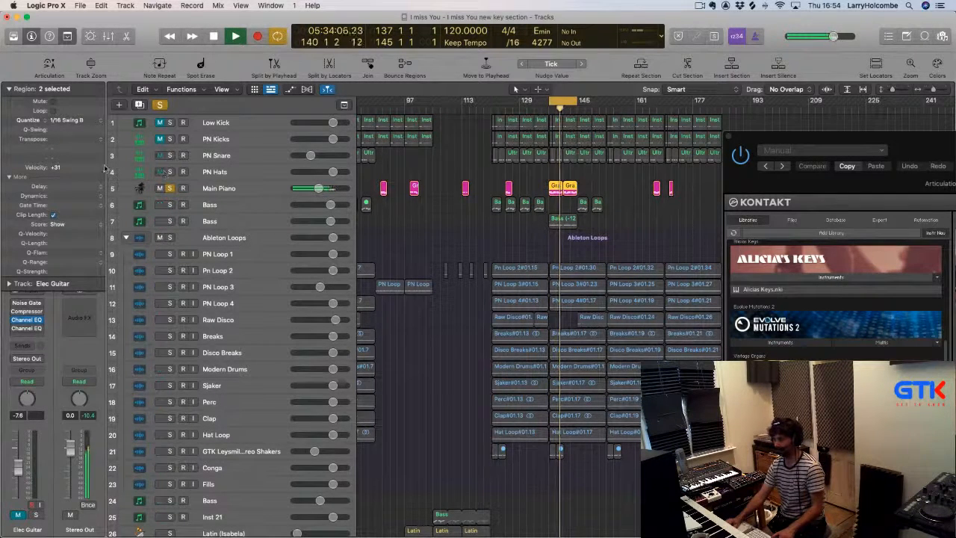
Unsolo and select the Main Piano track, and raise its two regions' velocity offset to +59
click(169, 188)
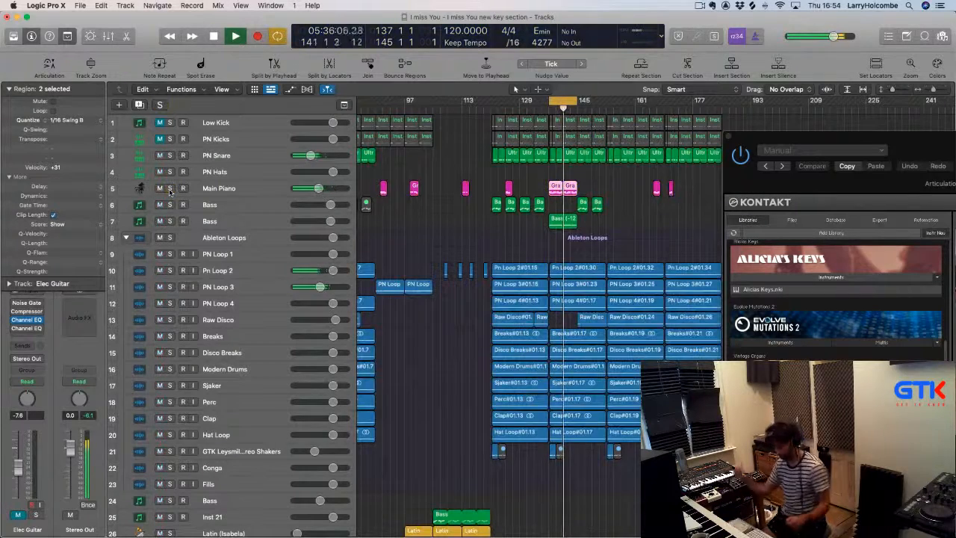
click(241, 190)
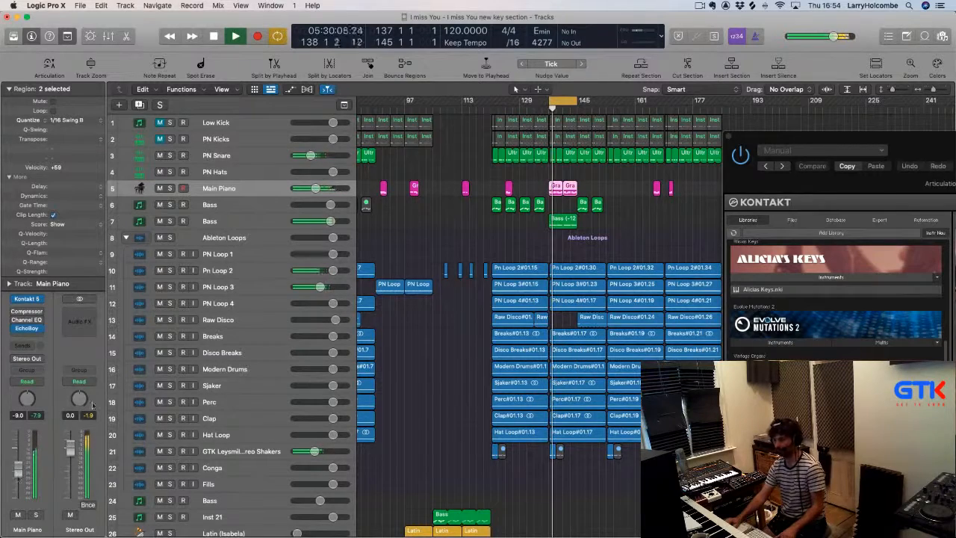
Close the Kontakt window, slightly lengthen all notes of the two Main Piano regions in the Piano Roll, and play them back
double_click(556, 187)
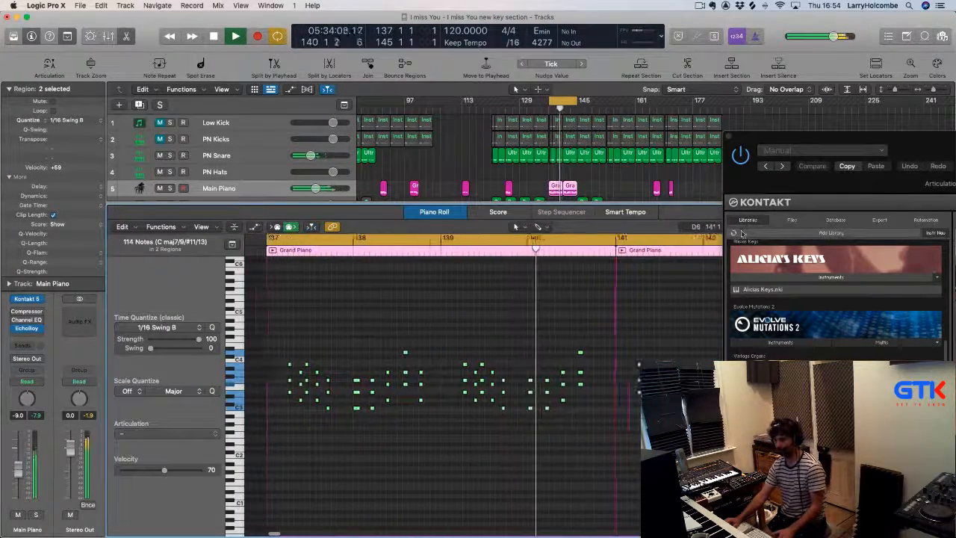
click(729, 133)
drag(251, 342, 378, 451)
key(space)
drag(320, 361, 341, 364)
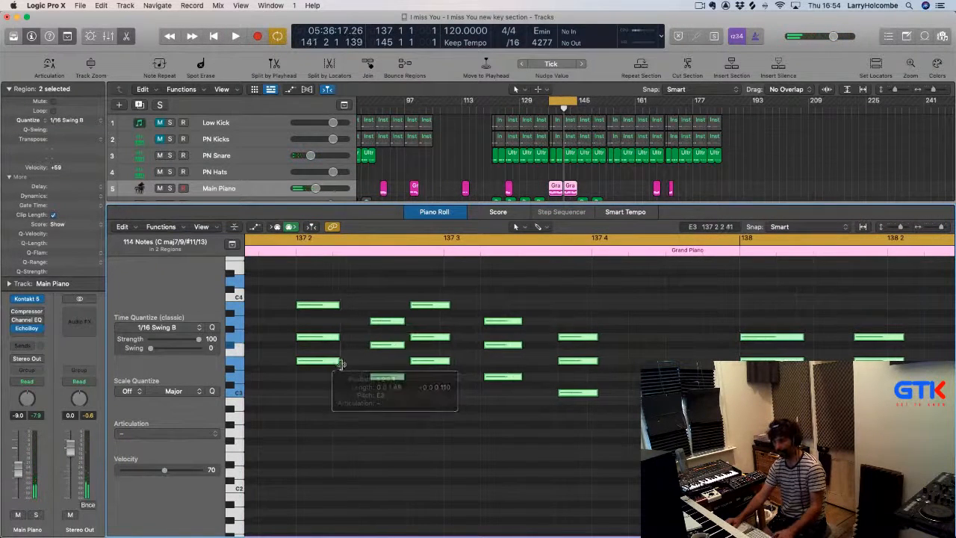
key(space)
mouse_move(579, 363)
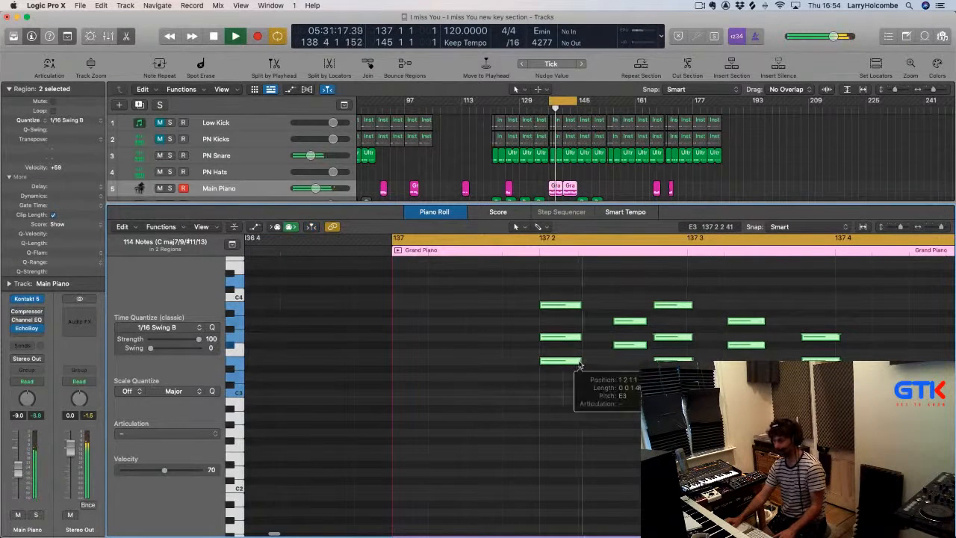
key(e)
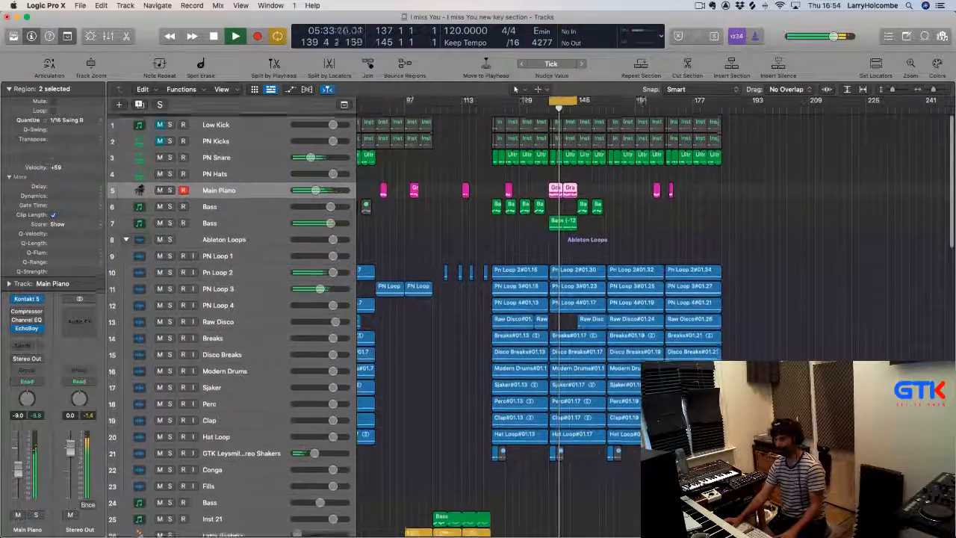
Solo the Main Piano track and slightly raise the low cut of its EchoBoy echo during playback
click(449, 165)
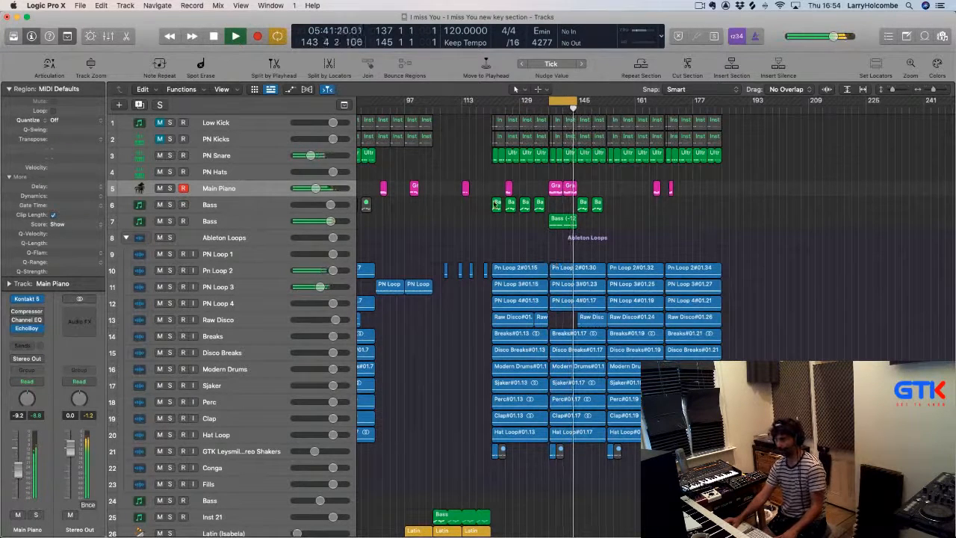
click(170, 188)
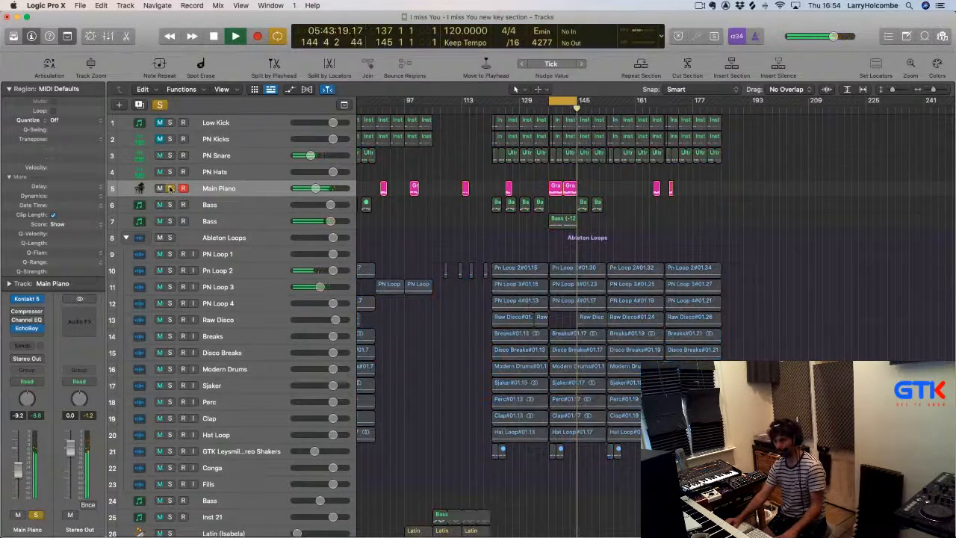
click(25, 329)
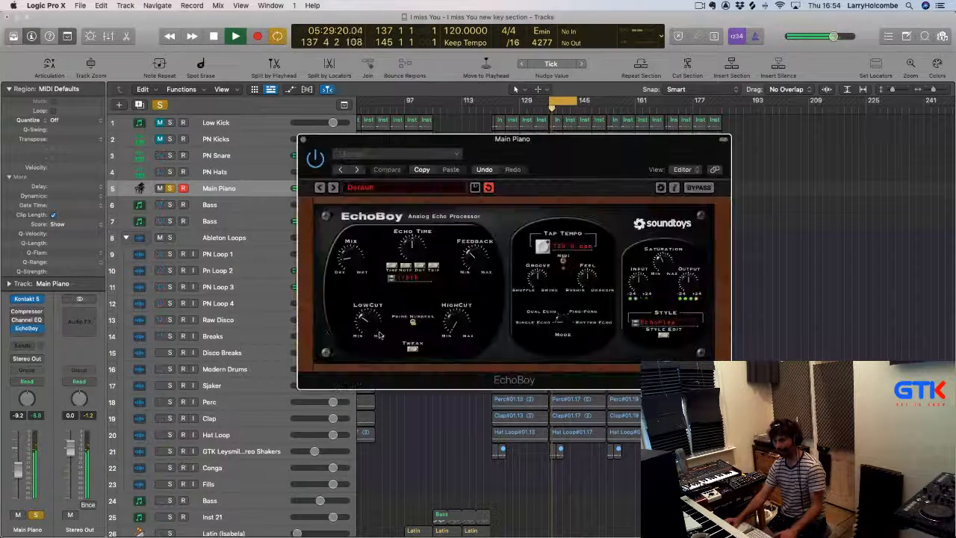
key(space)
key(space)
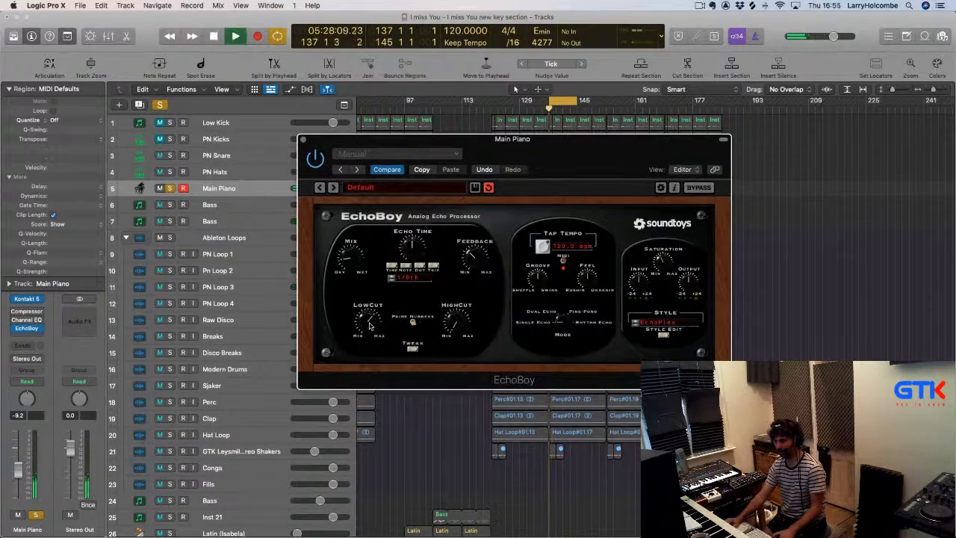
drag(371, 327, 372, 318)
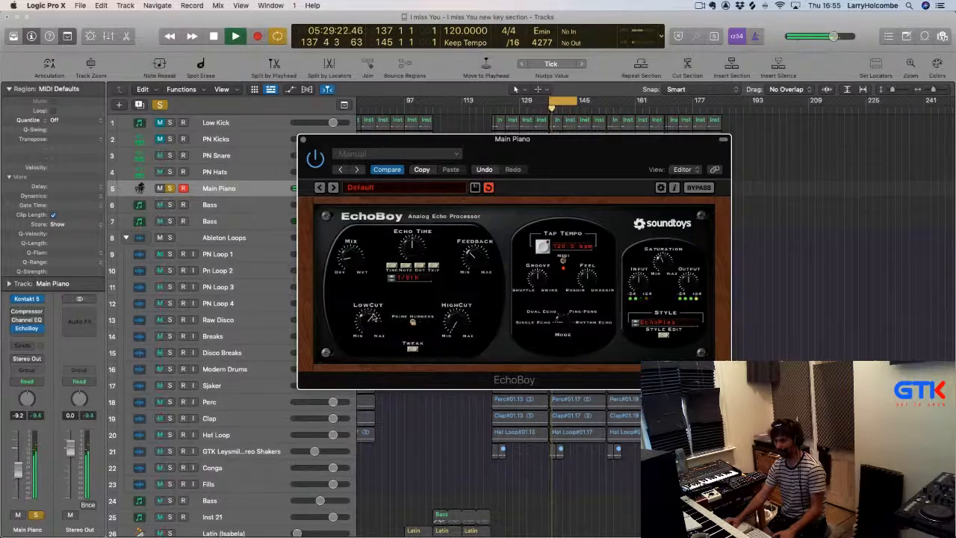
click(303, 140)
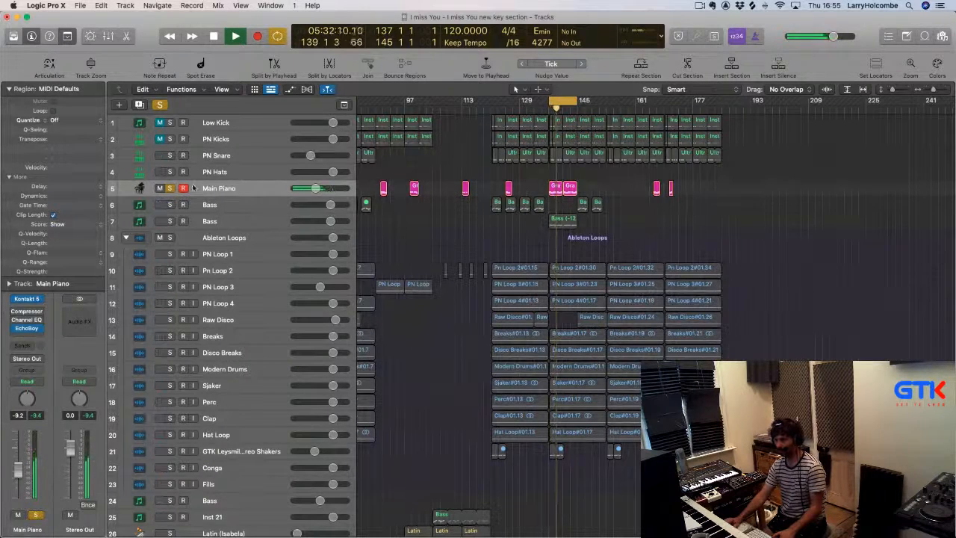
Enable Digital Ambience in the room settings of the Main Piano's Alicia's Keys instrument and raise its amount to about -5.8 dB
drag(534, 181, 565, 189)
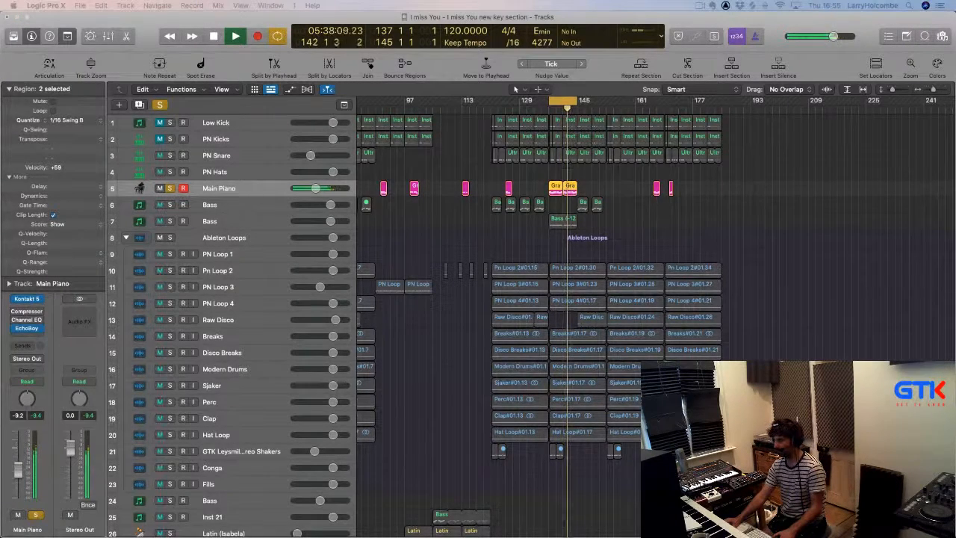
drag(955, 106, 591, 106)
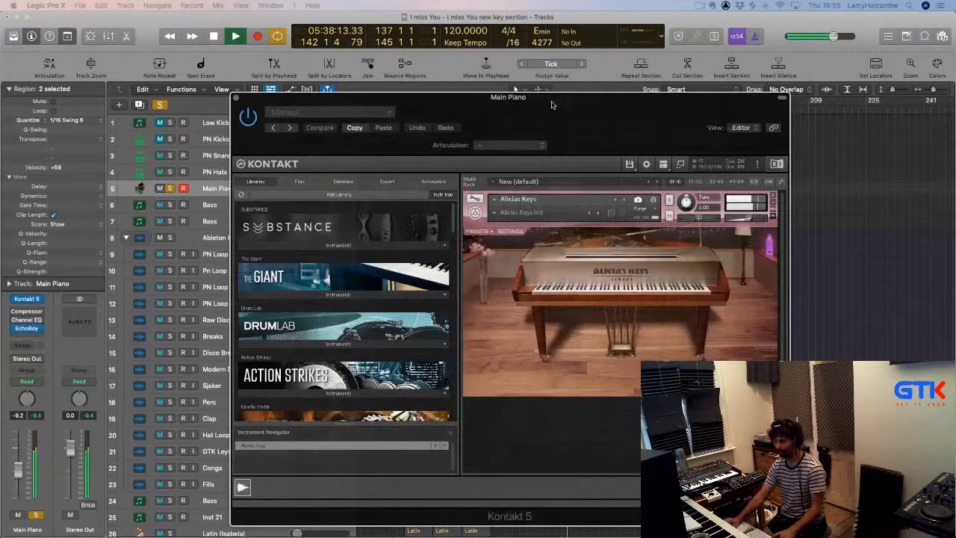
drag(552, 105, 425, 102)
click(381, 230)
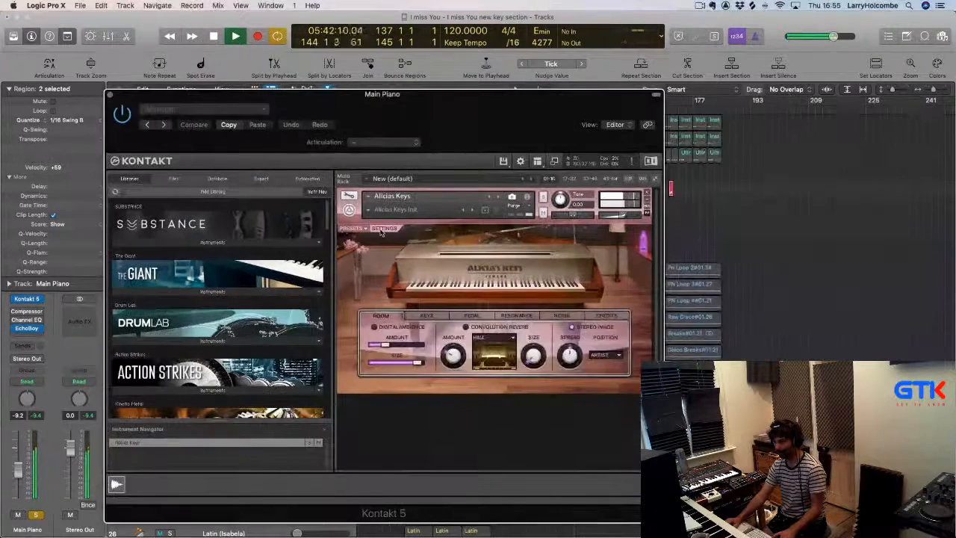
click(517, 315)
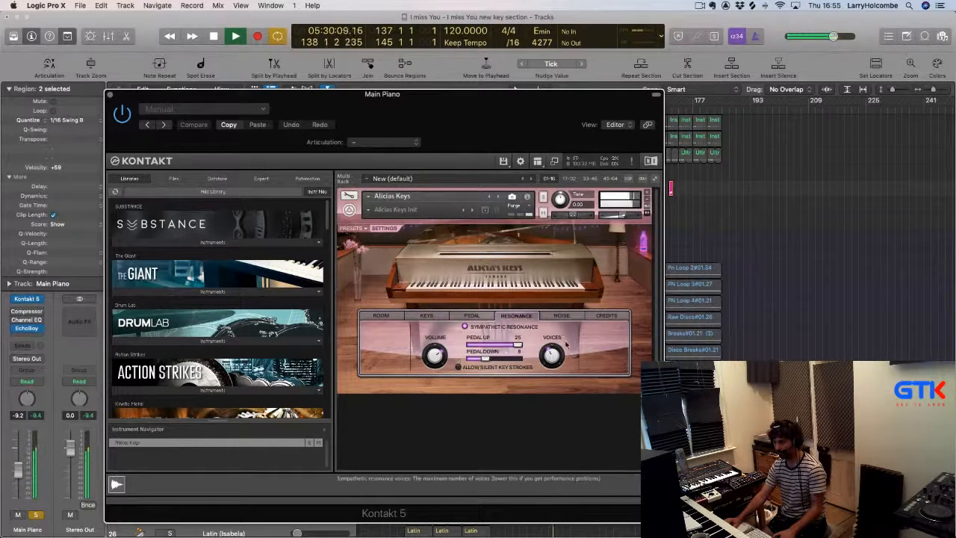
click(428, 316)
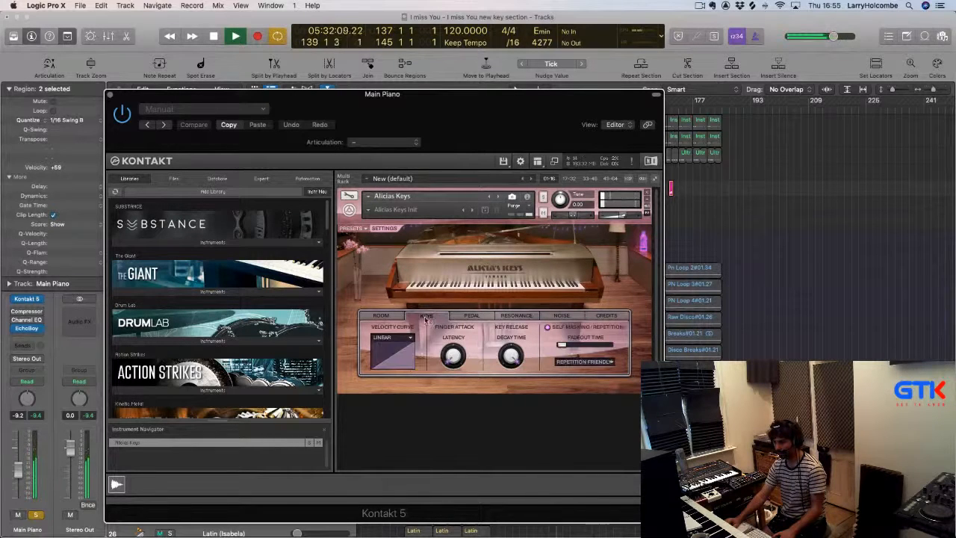
click(382, 316)
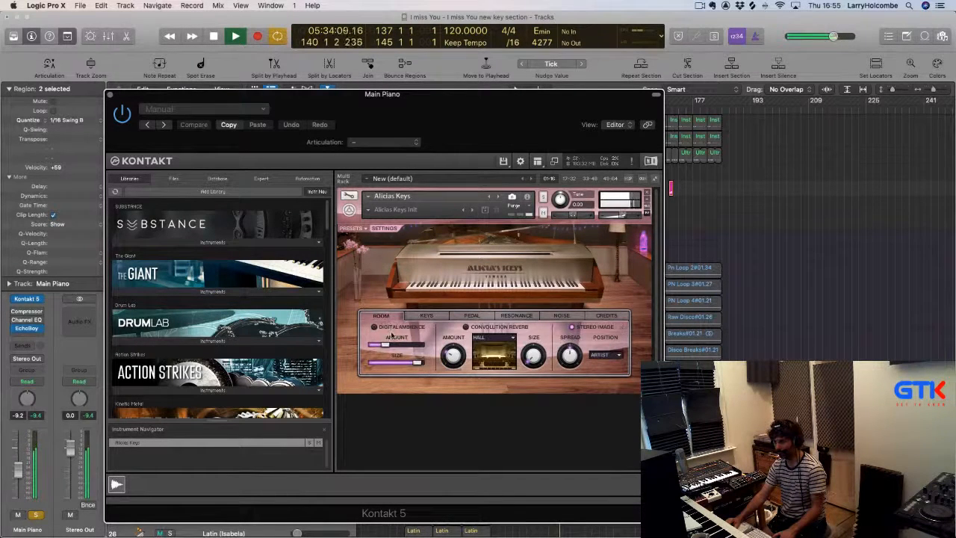
click(375, 328)
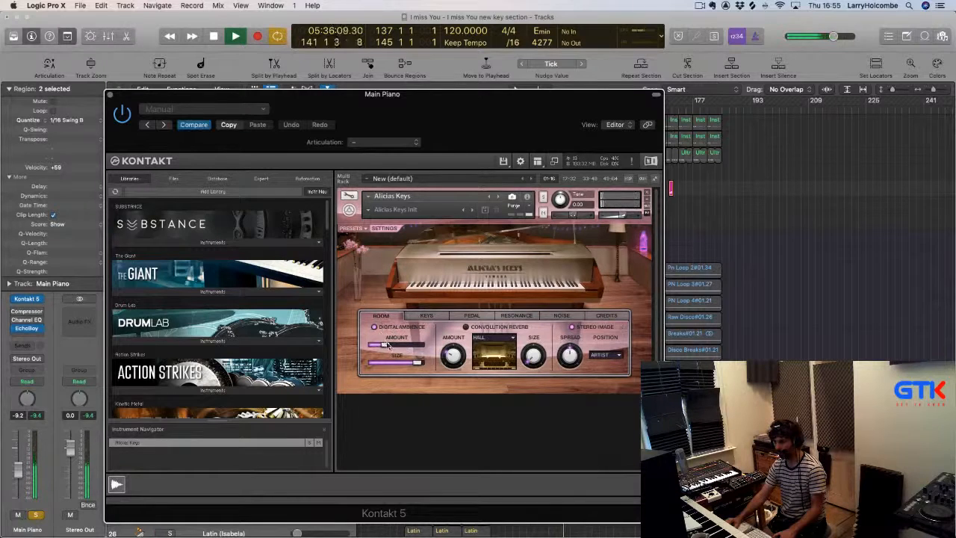
drag(388, 345, 401, 346)
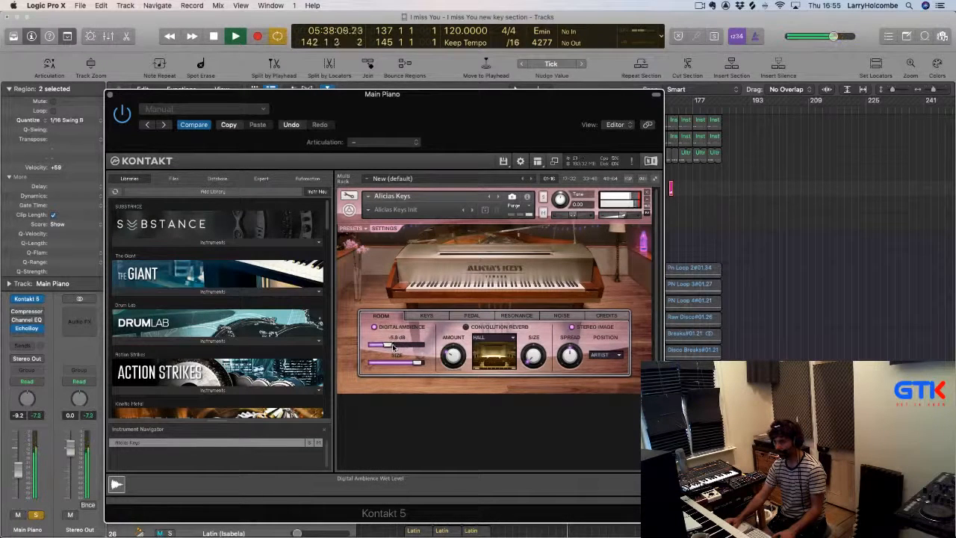
click(111, 95)
key(space)
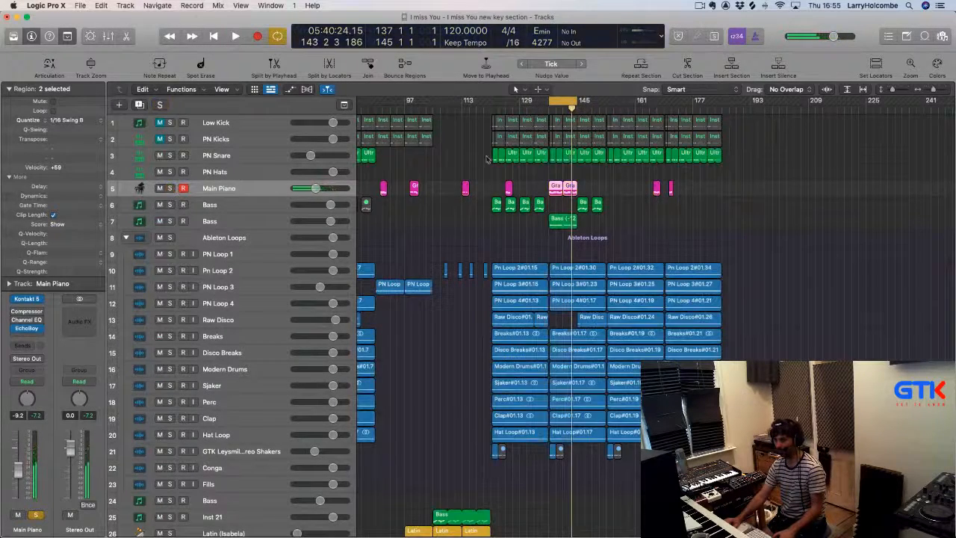
Unsolo the Main Piano, play the full section and raise its two regions' velocity offset to +93
key(s)
key(space)
click(548, 177)
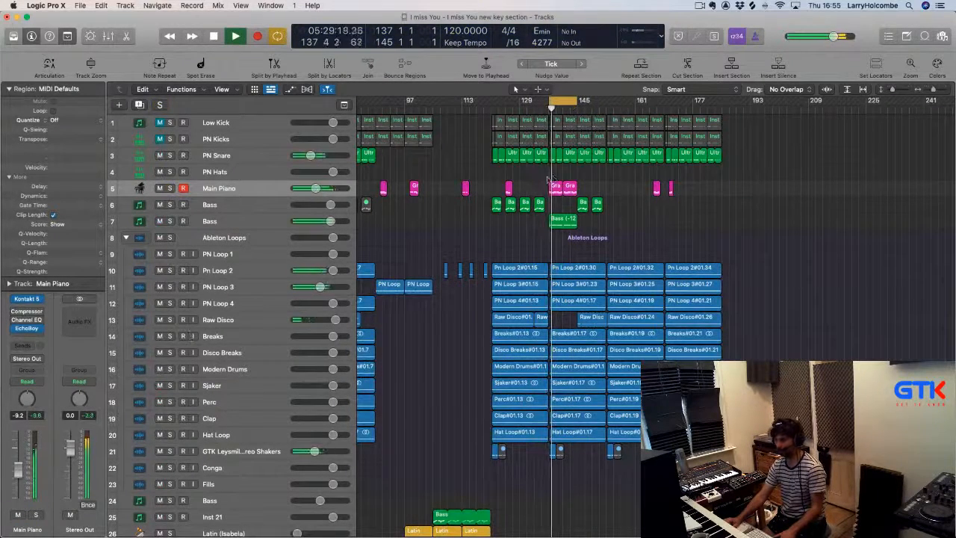
drag(551, 180, 580, 192)
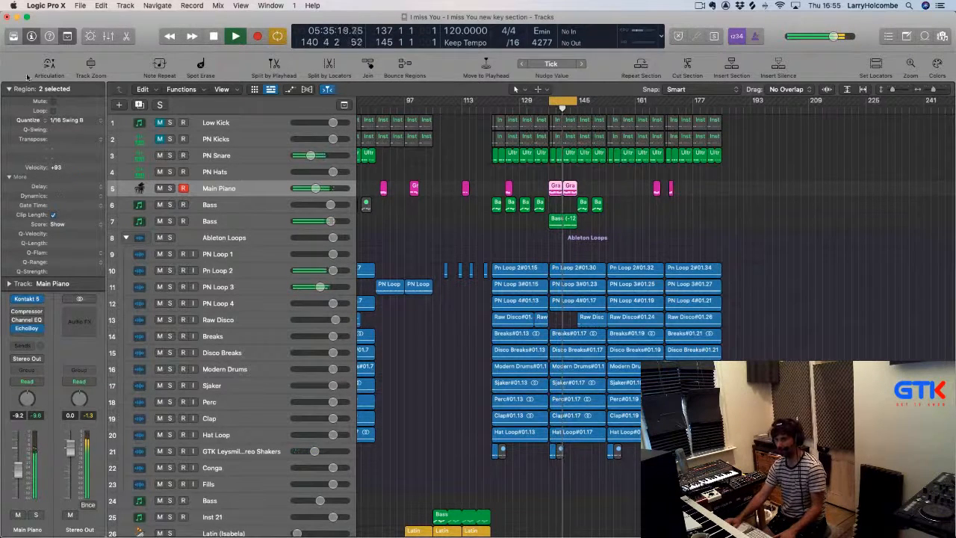
Solo the Main Piano track, toggle its EchoBoy effect for comparison and lower the track's volume to -13.8 dB
click(458, 154)
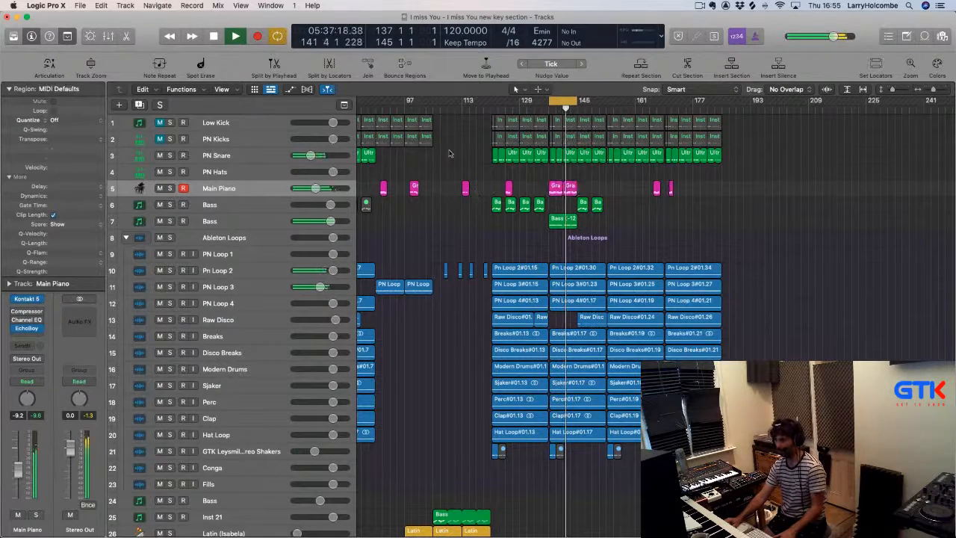
click(36, 516)
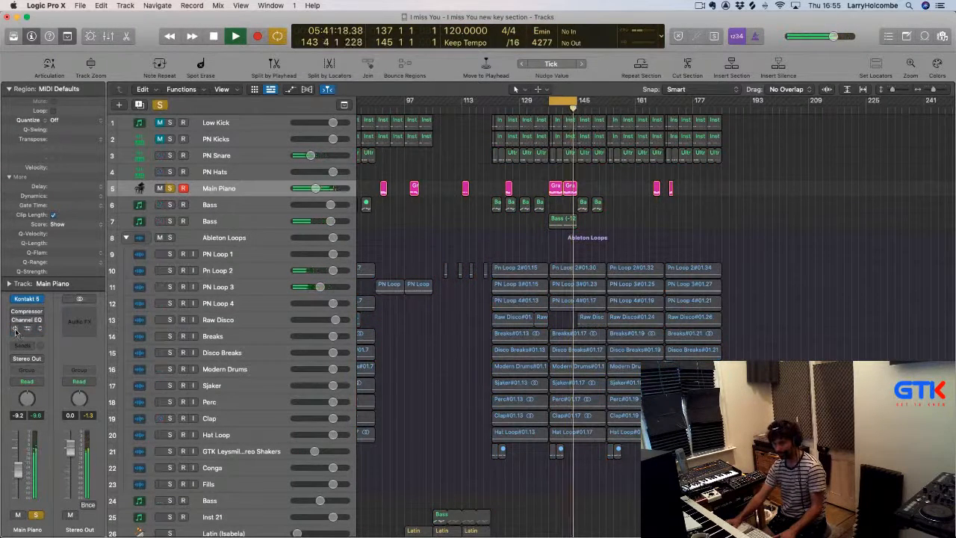
click(15, 329)
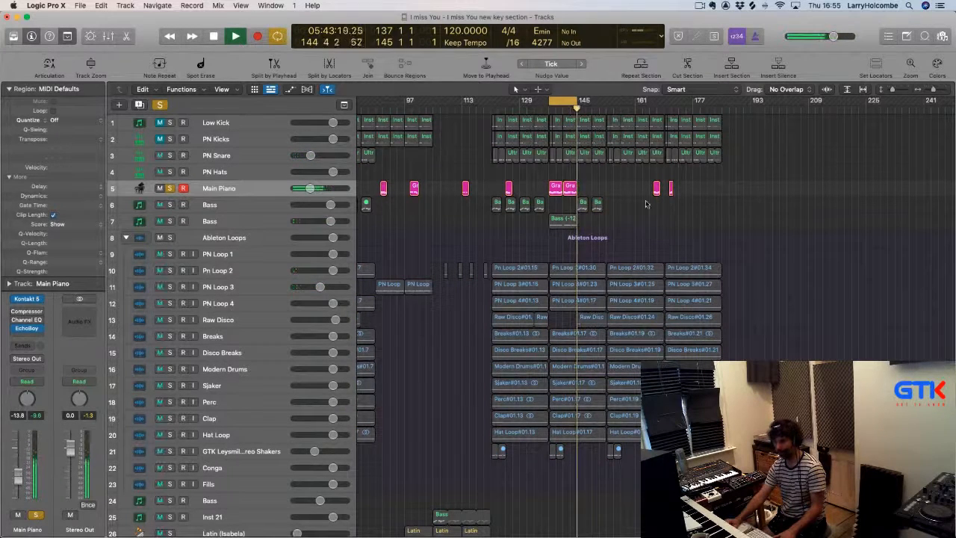
Create a new instrument track below Main Piano, copy the two piano regions at bar 137 onto it and solo it
click(242, 188)
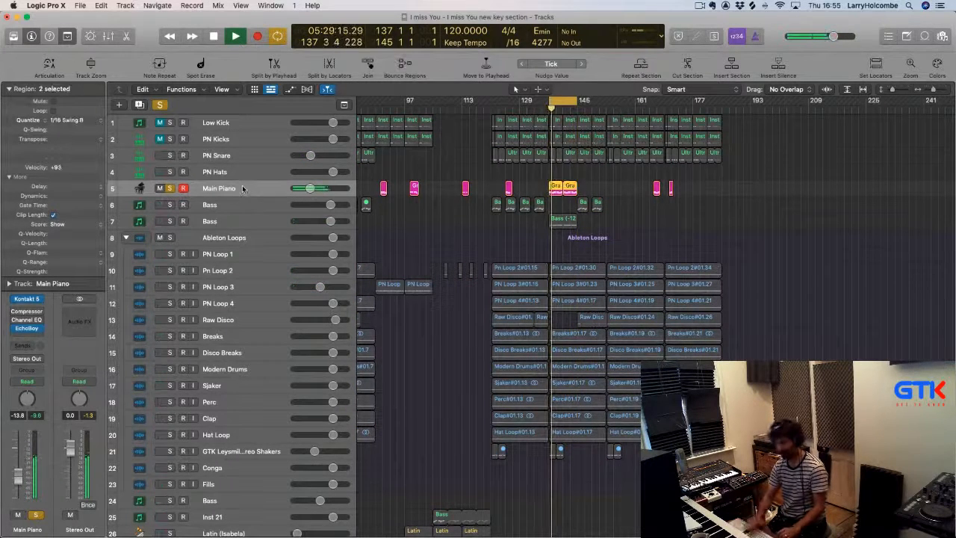
key(alt+super+n)
click(630, 175)
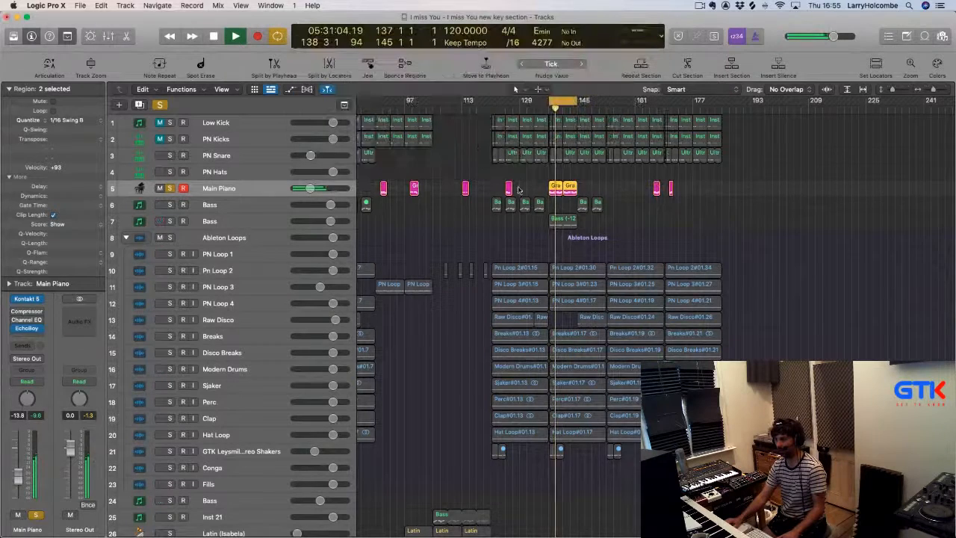
drag(508, 165, 657, 239)
key(space)
drag(593, 239, 592, 358)
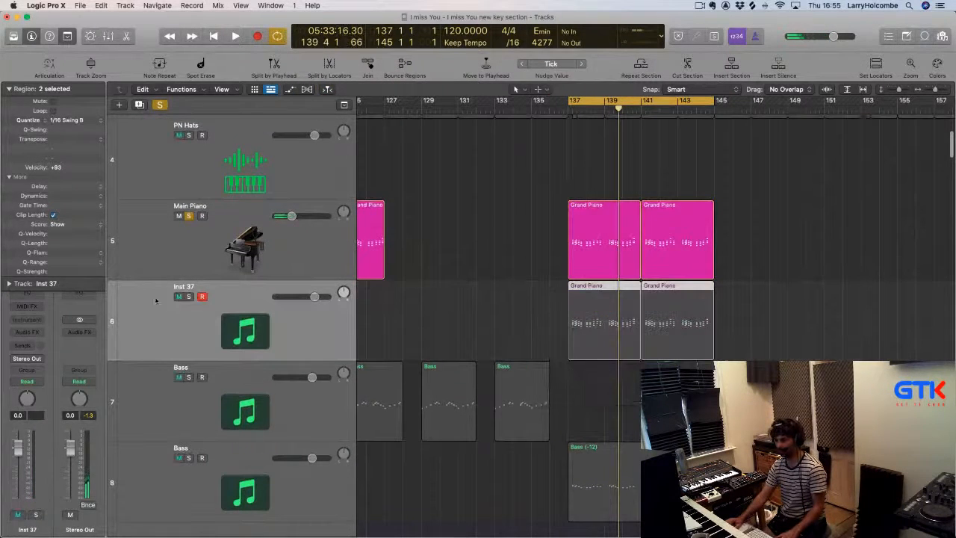
click(188, 297)
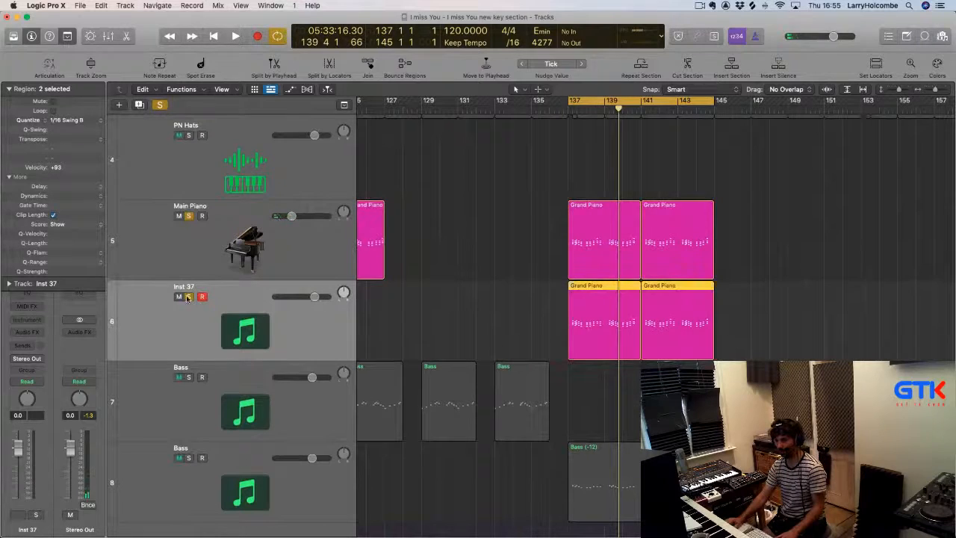
Try reFX Nexus as the instrument on the new track and dismiss its activation window
click(10, 91)
click(29, 307)
click(29, 302)
click(30, 321)
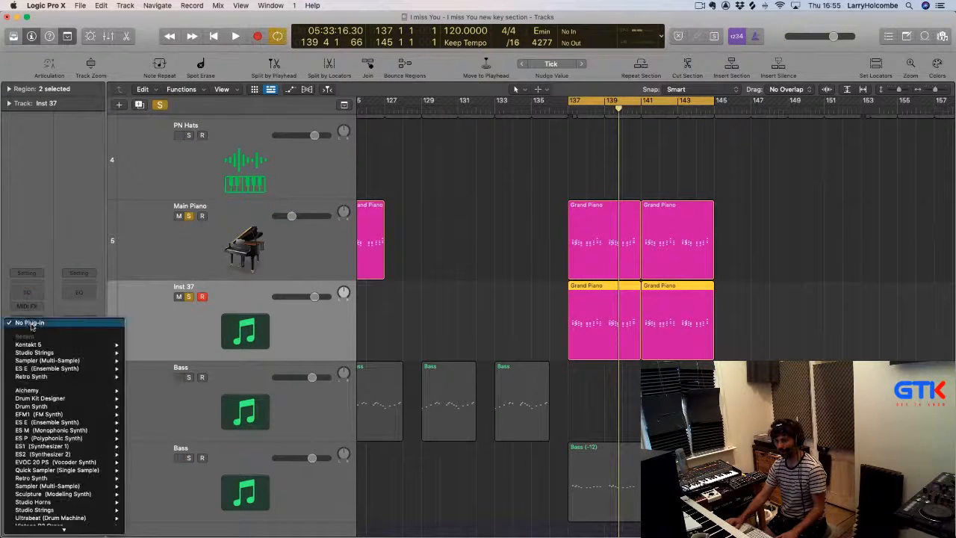
scroll(32, 327, down, 10)
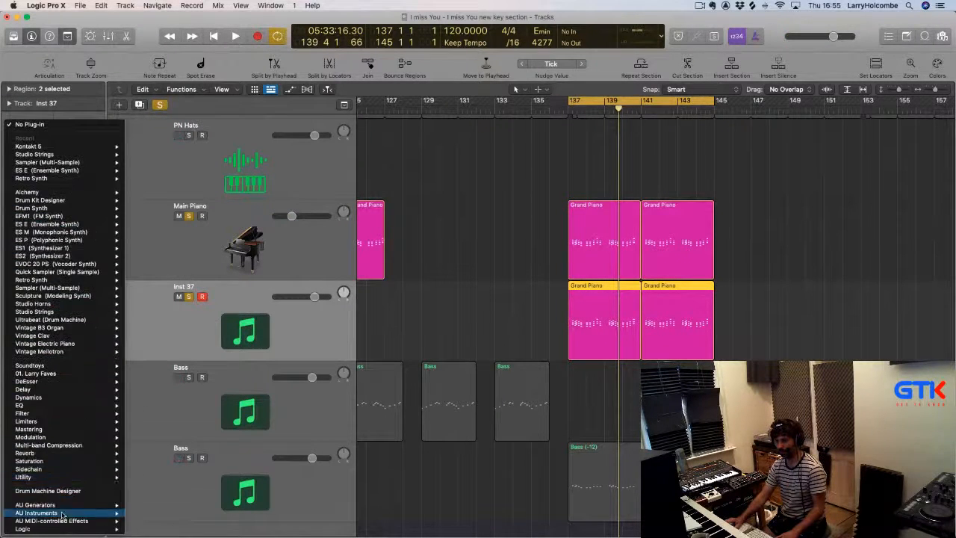
mouse_move(62, 514)
mouse_move(218, 420)
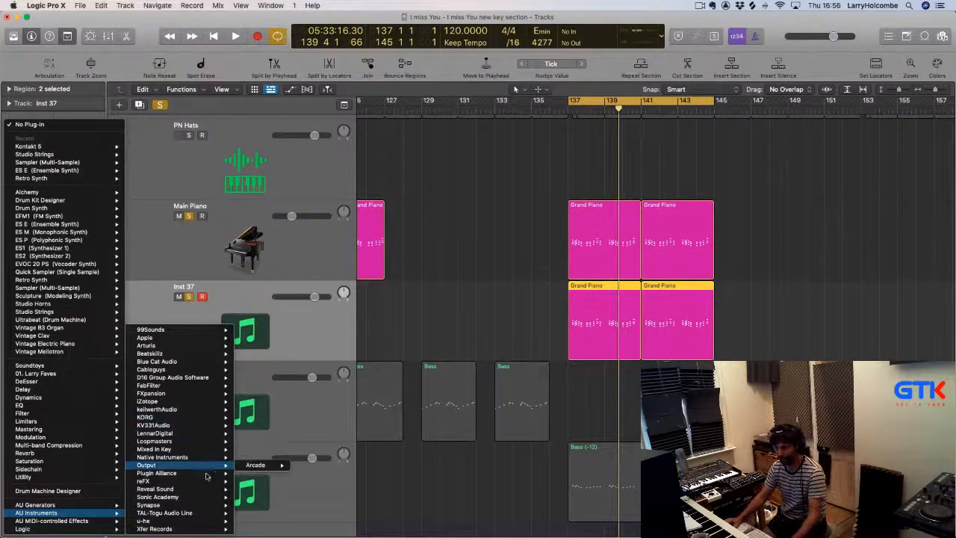
mouse_move(224, 482)
mouse_move(265, 481)
click(307, 481)
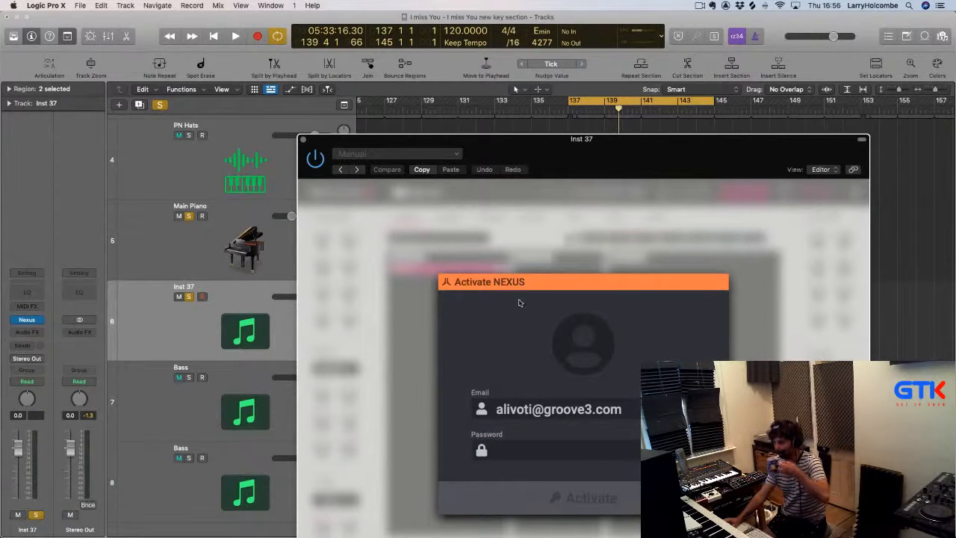
drag(490, 143, 472, 84)
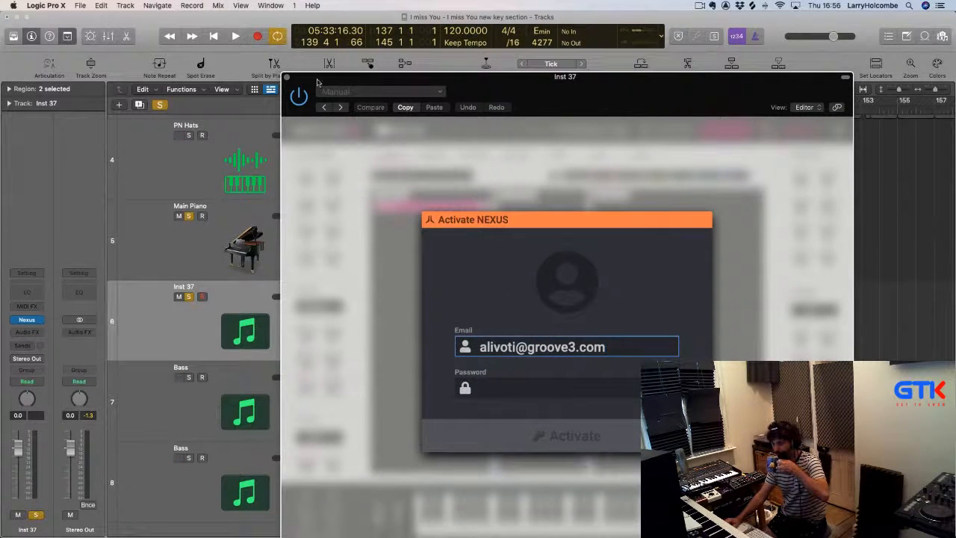
click(286, 77)
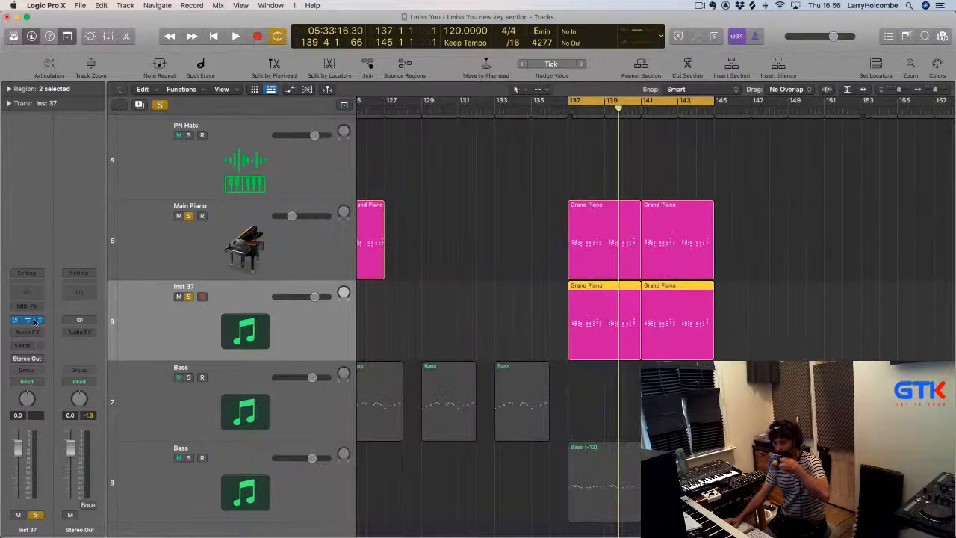
Replace Nexus on the new track with the stereo Sampler (Multi-Sample) instrument
click(34, 321)
mouse_move(38, 321)
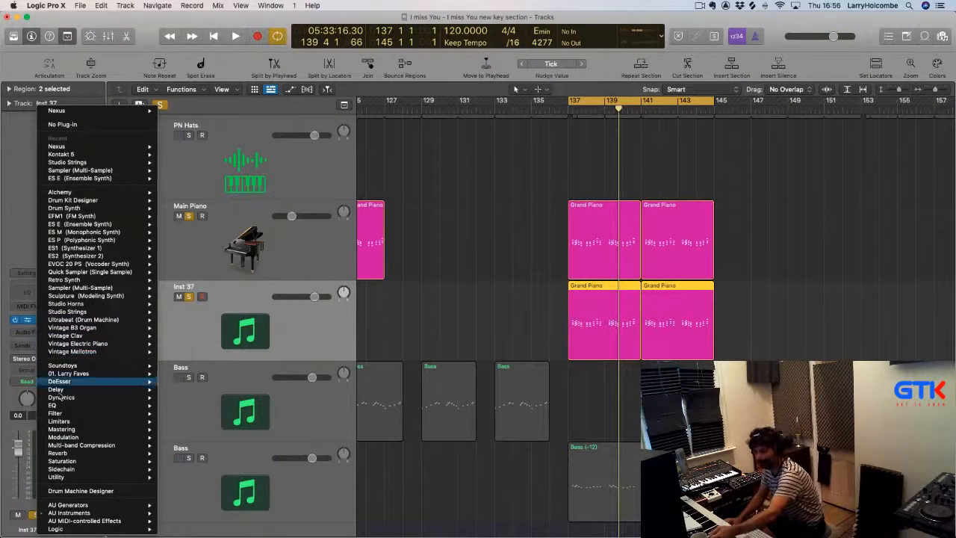
mouse_move(110, 508)
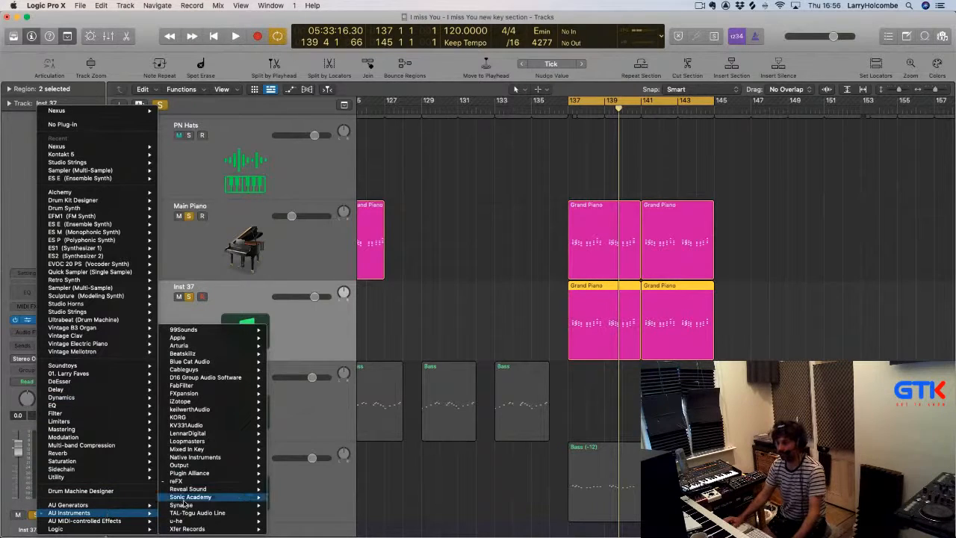
mouse_move(188, 484)
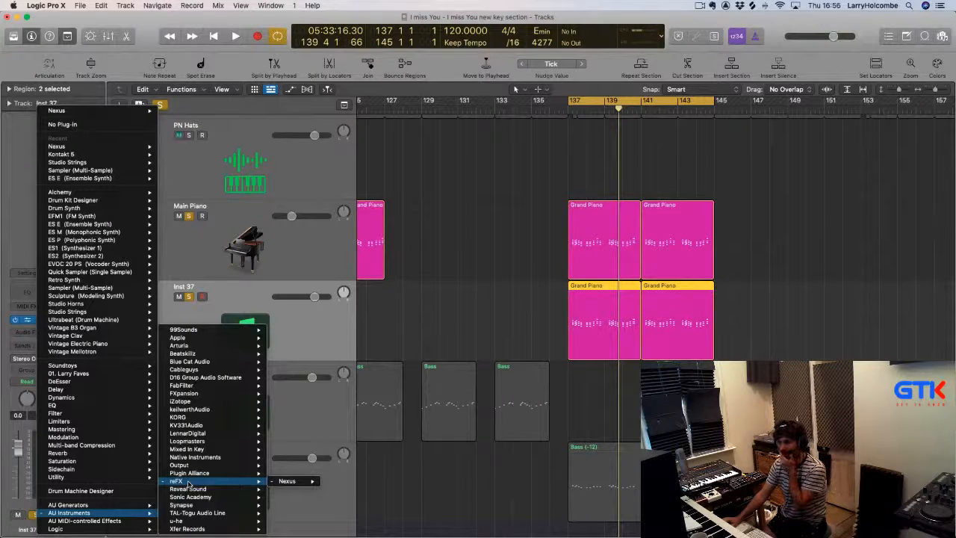
mouse_move(112, 289)
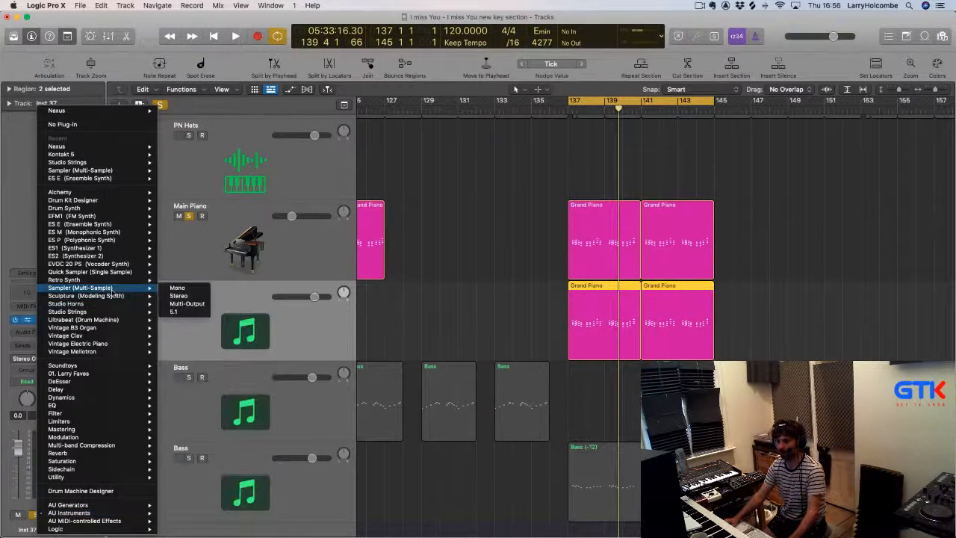
click(178, 296)
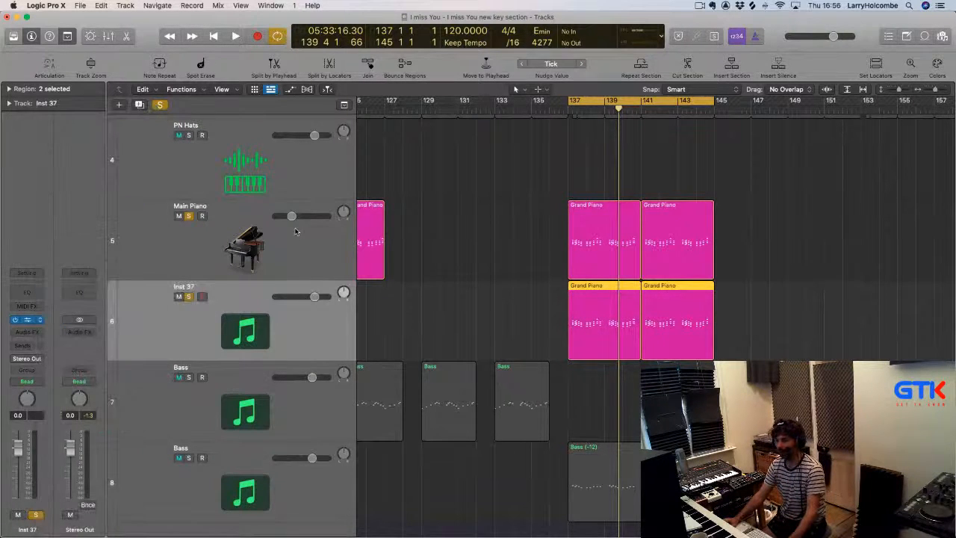
Load the factory Marimba preset from the Keyboards Mallets category into the Sampler on the new track
drag(431, 134, 281, 59)
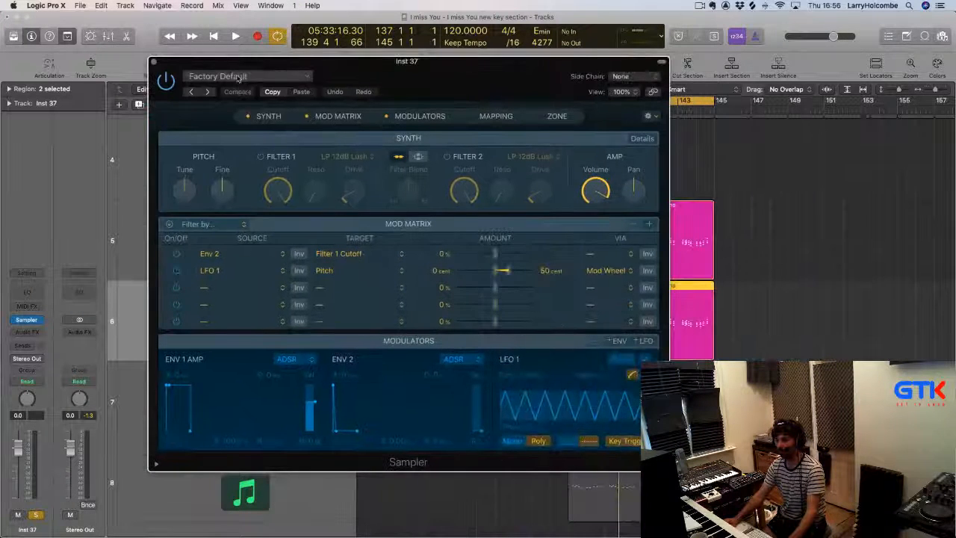
click(239, 77)
mouse_move(351, 360)
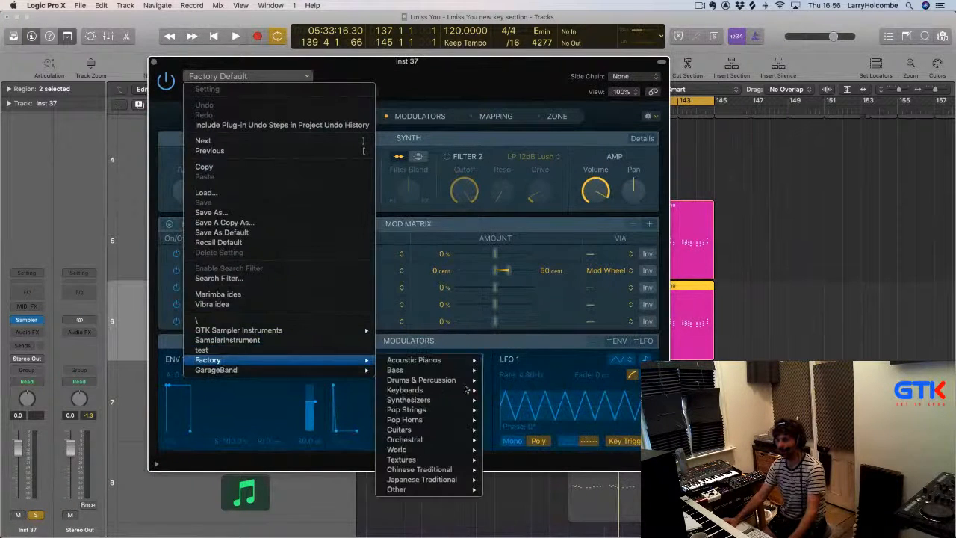
mouse_move(430, 408)
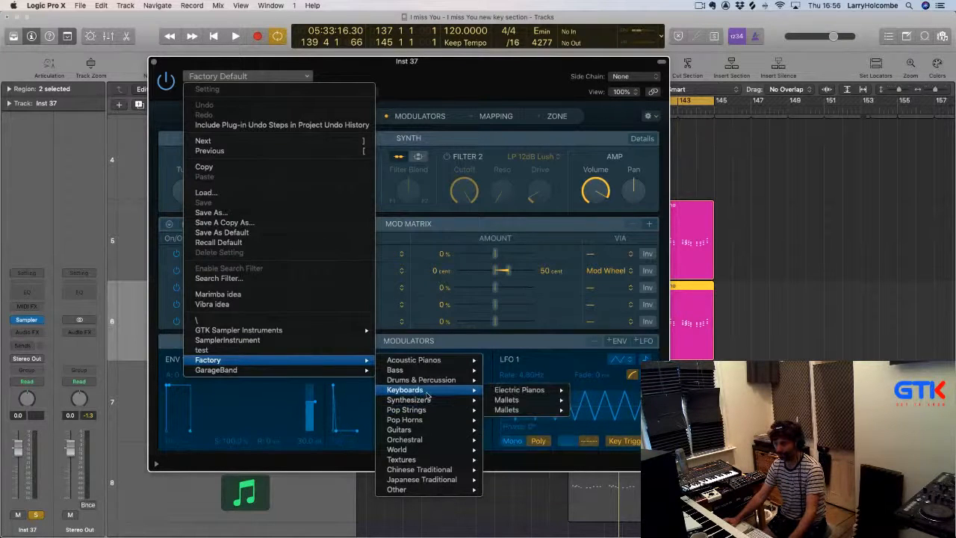
mouse_move(530, 401)
click(587, 403)
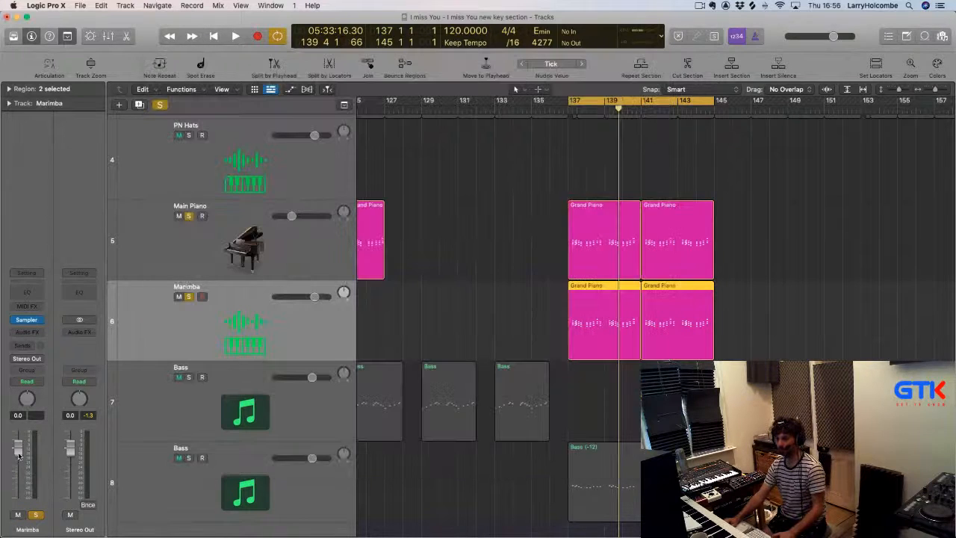
Audition the marimba layer at -11.6 dB and transpose its two regions at bar 137 by +12
key(space)
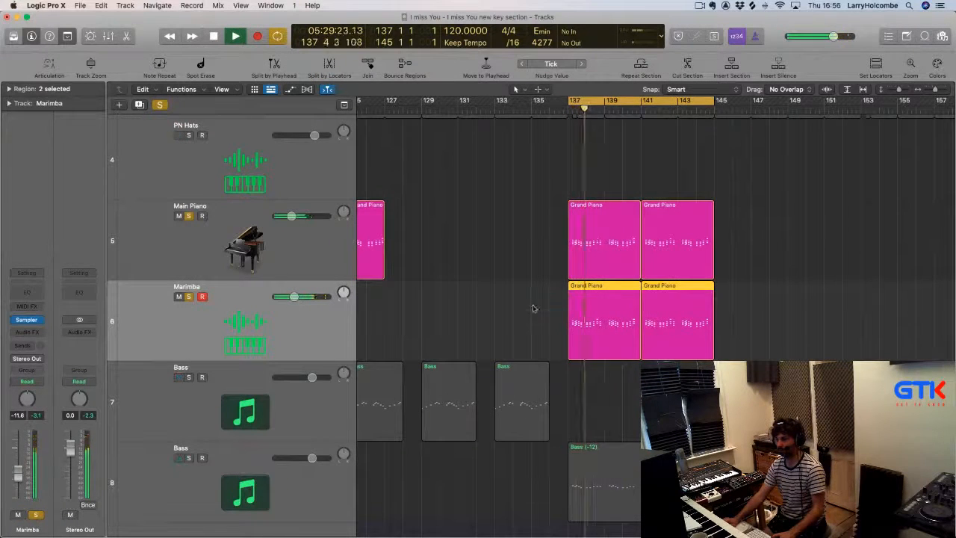
click(8, 88)
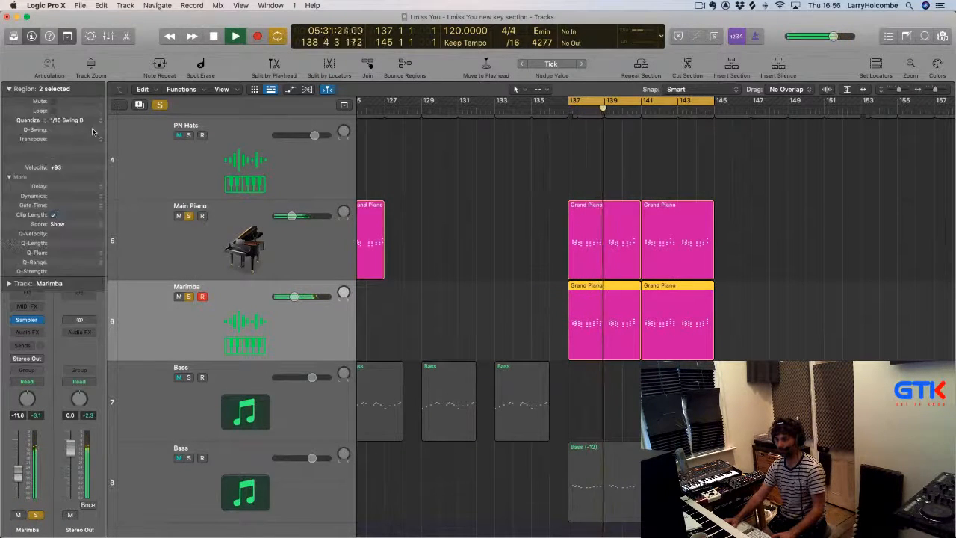
key(space)
click(99, 140)
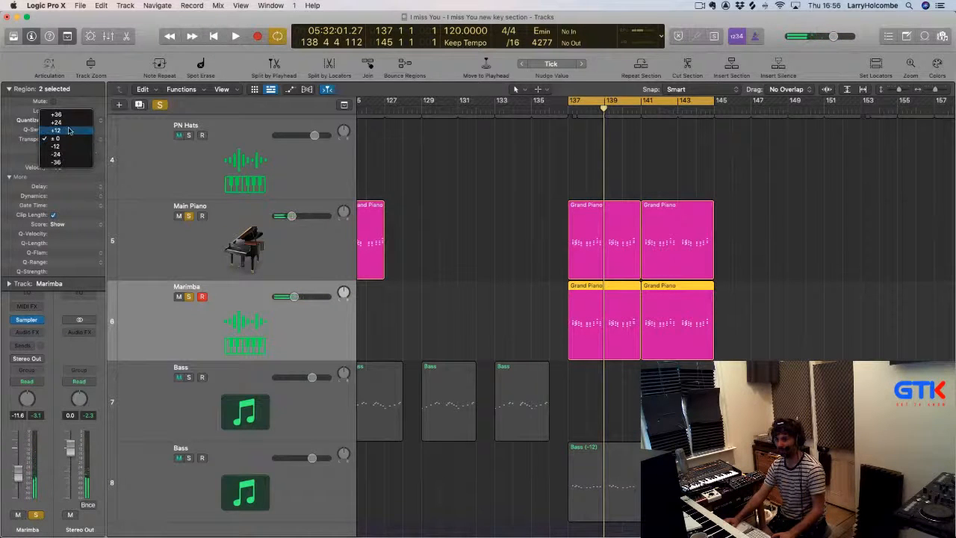
click(71, 132)
click(551, 149)
key(space)
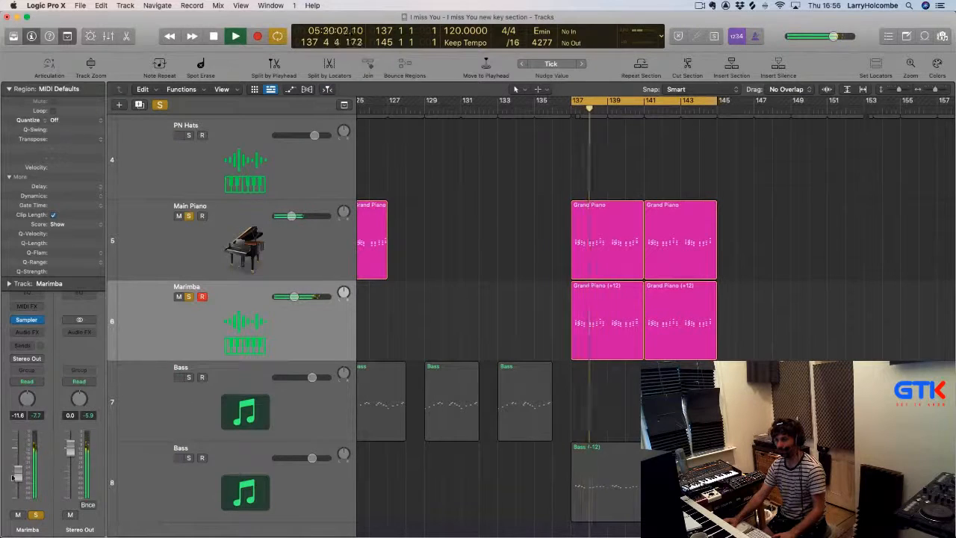
Unsolo the piano and marimba tracks and set the transposition of the two Marimba regions at bar 137 to +24
click(187, 297)
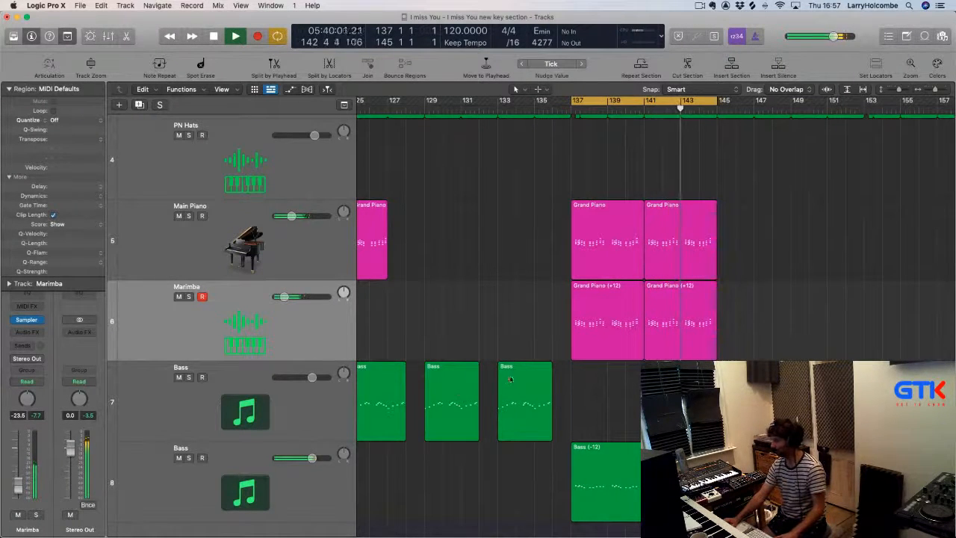
drag(478, 307, 664, 314)
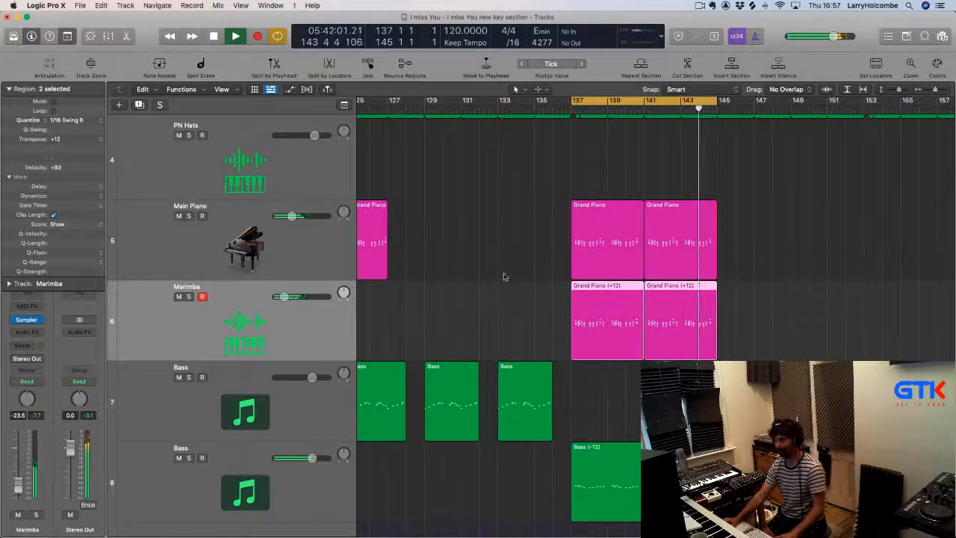
click(99, 142)
click(60, 128)
click(439, 166)
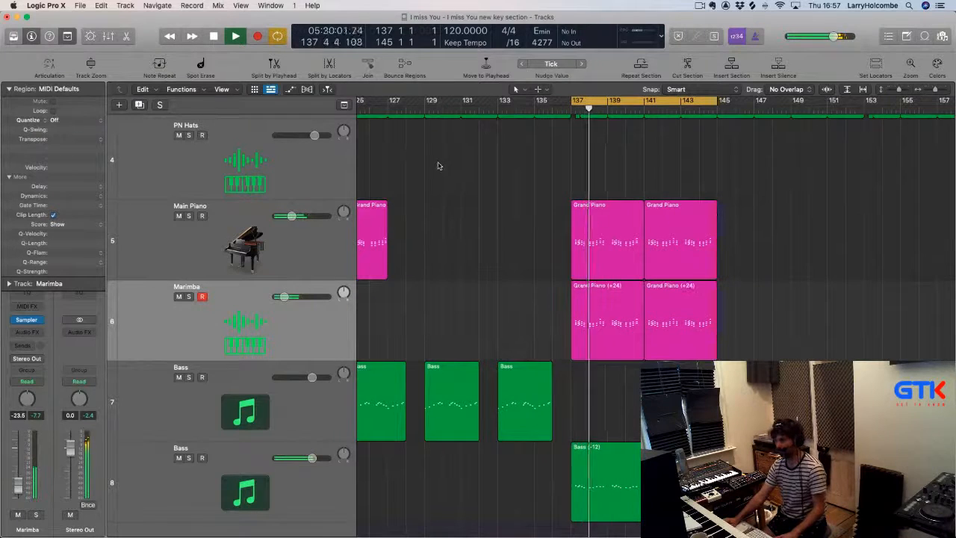
Check the Marimba track briefly in solo and set its volume to -22.0 dB in the full mix
click(160, 310)
click(189, 297)
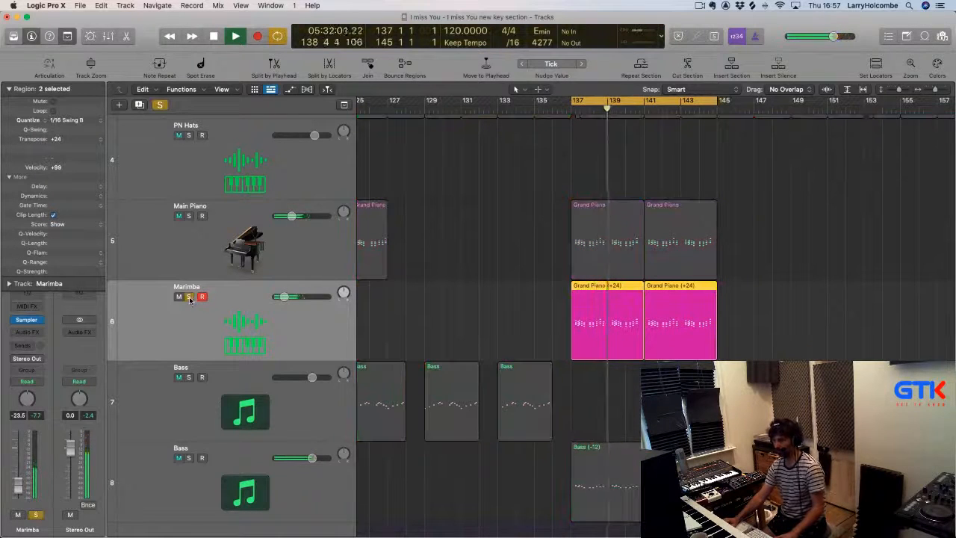
click(189, 298)
mouse_move(19, 486)
mouse_down()
mouse_move(30, 482)
mouse_move(21, 485)
mouse_up()
click(9, 90)
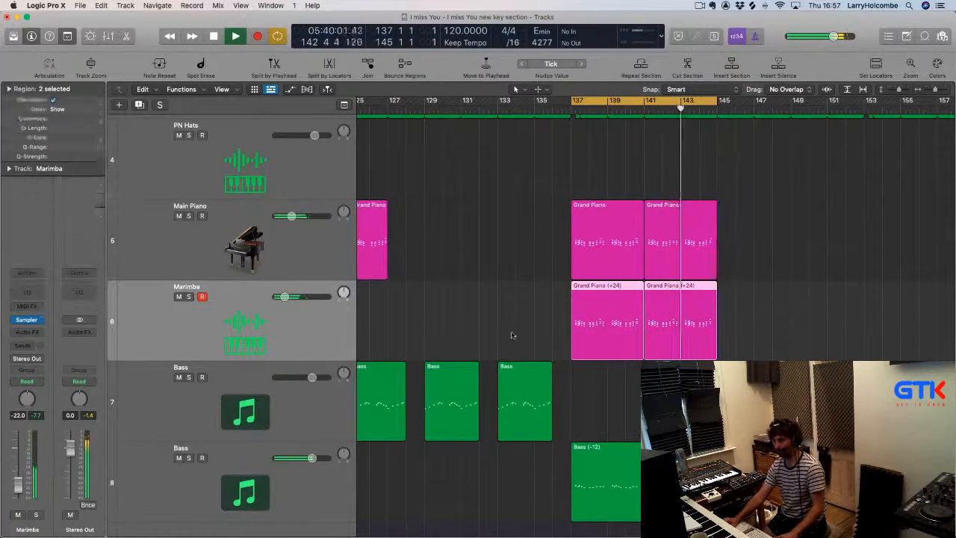
Look over the full track list and the arrangement before and after the new section at bar 137
scroll(512, 335, down, 10)
scroll(512, 331, up, 2)
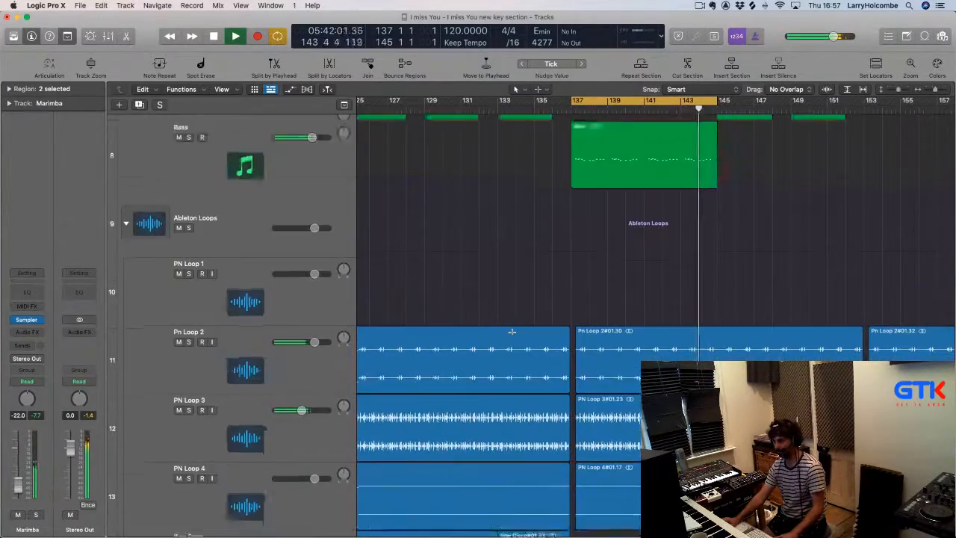
key(super+Up)
key(super+Up)
key(super+Up)
key(super+Up)
key(super+Up)
key(super+Up)
key(super+Up)
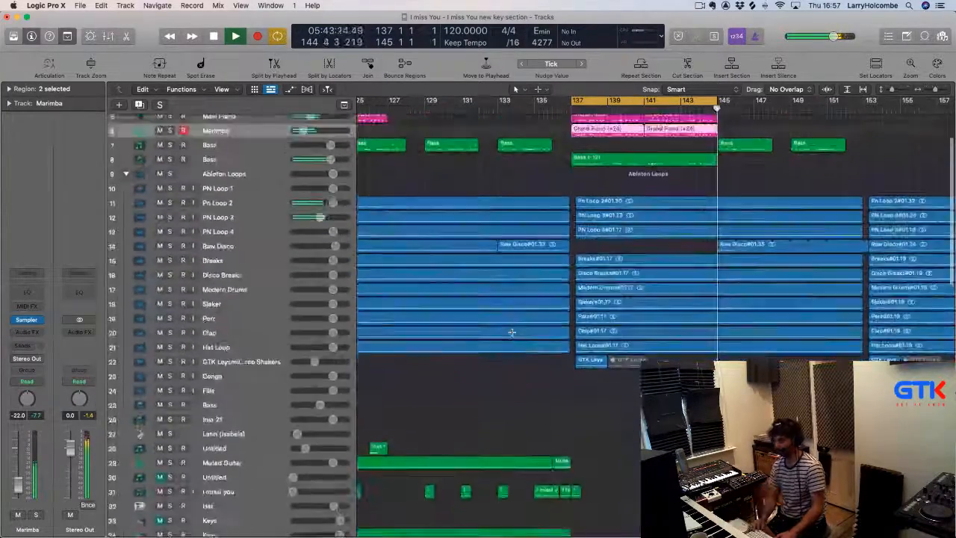
key(super+Up)
key(super+Up)
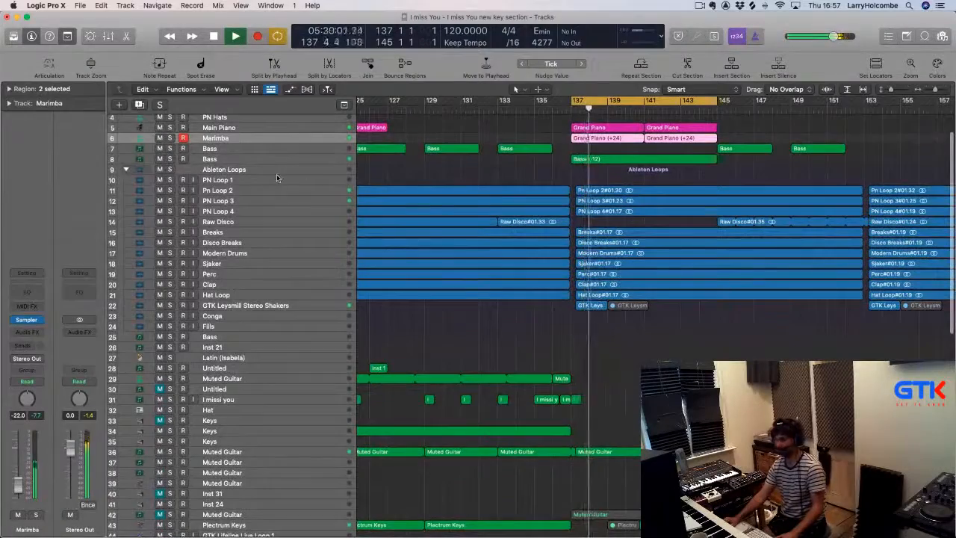
scroll(438, 207, down, 10)
scroll(439, 207, left, 3)
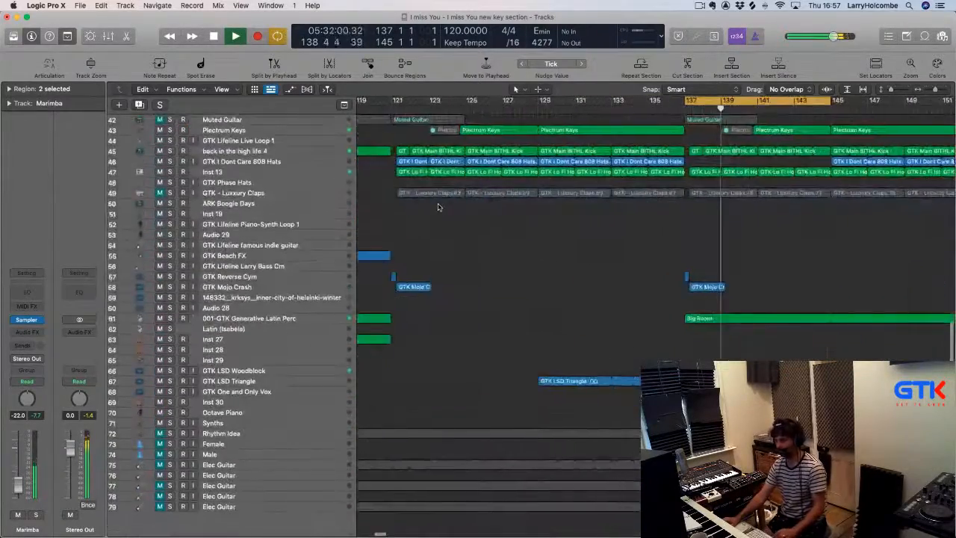
key(super+Left)
key(super+Left)
key(super+Left)
key(super+Left)
key(super+Up)
Turn off the cycle range and play the song from about bar 117 to review the sections leading to bar 137
click(576, 96)
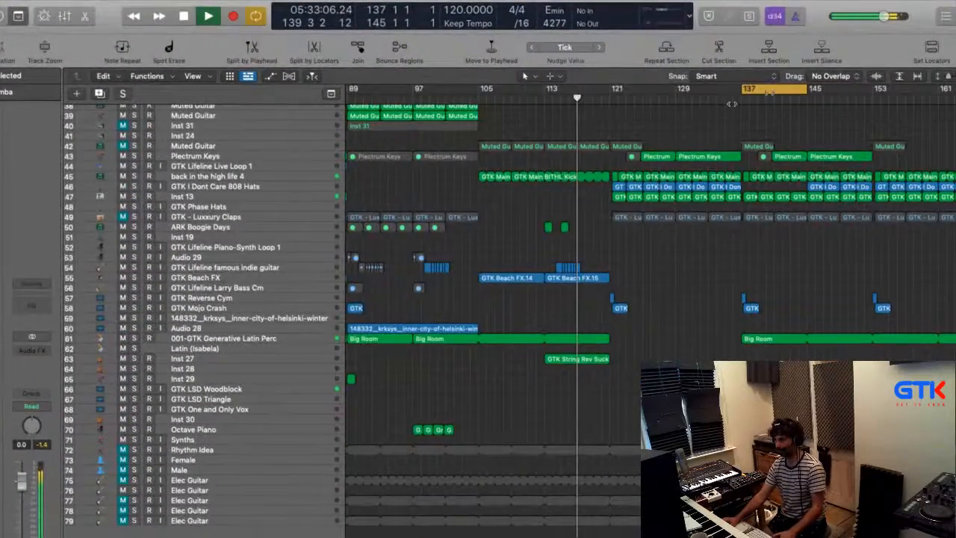
click(769, 92)
scroll(562, 132, up, 4)
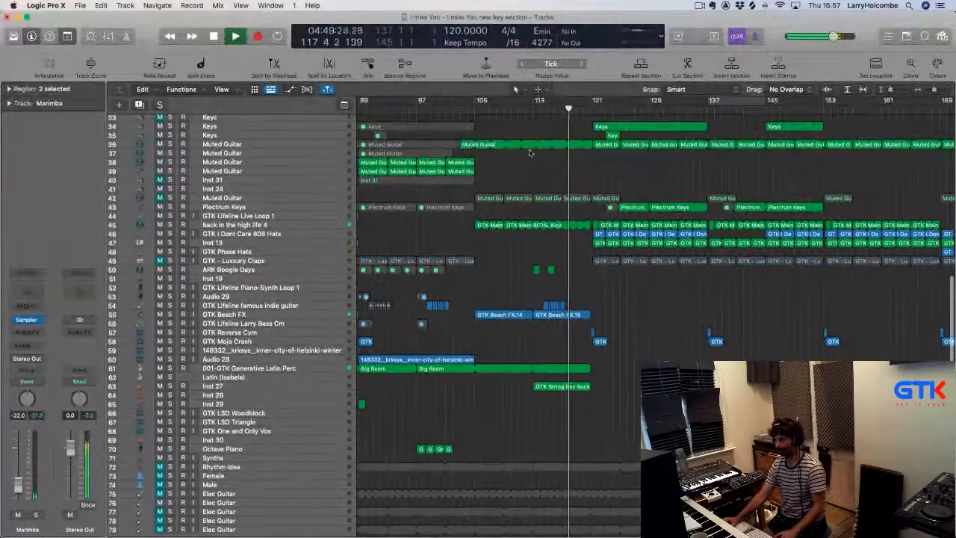
click(532, 136)
scroll(532, 133, up, 5)
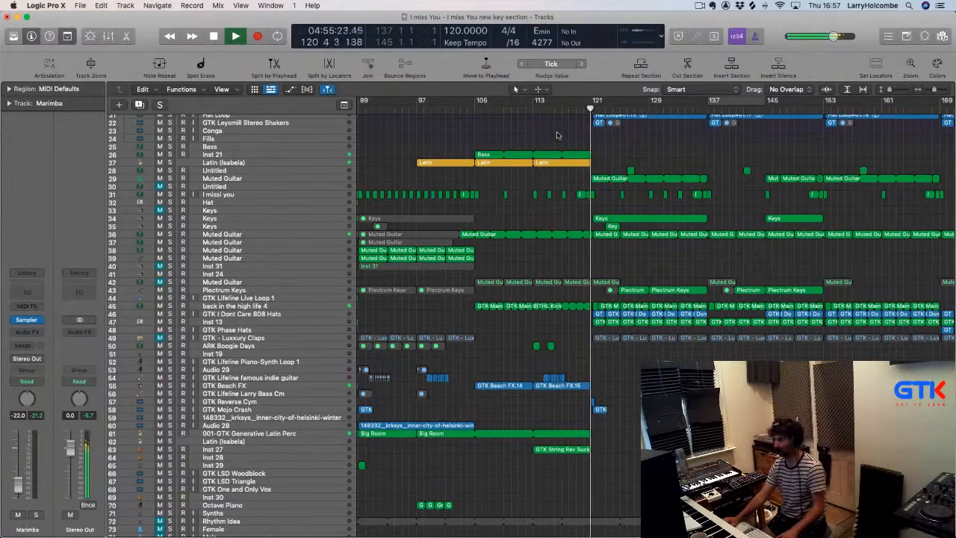
scroll(537, 135, up, 4)
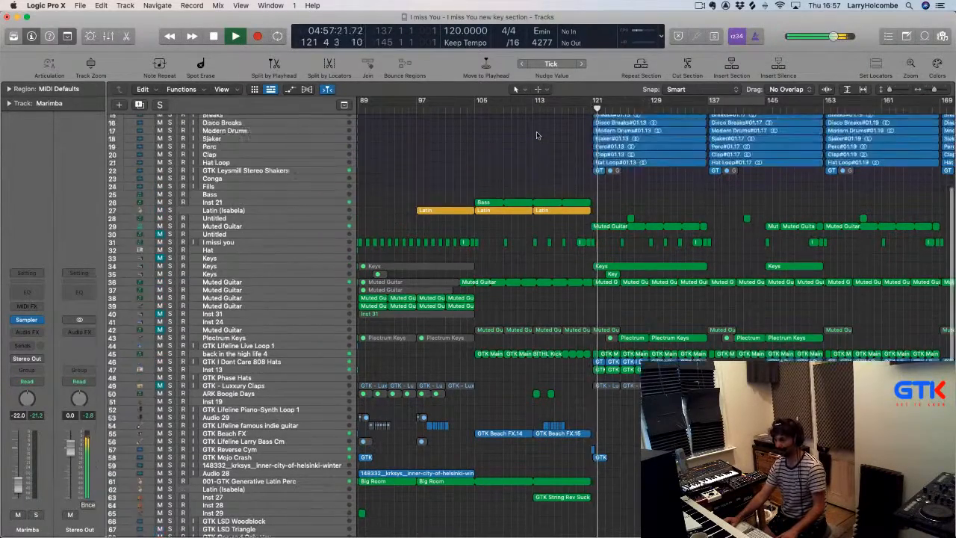
scroll(536, 136, up, 3)
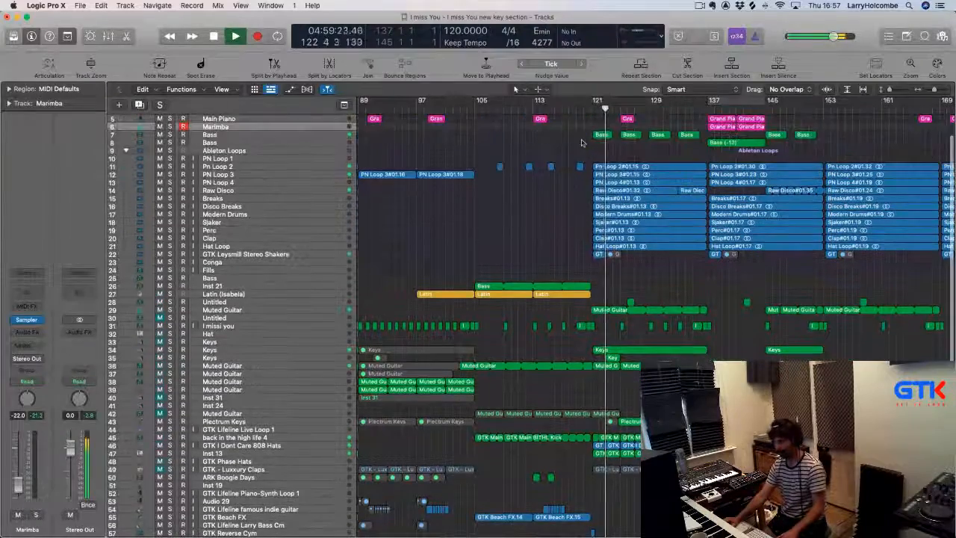
scroll(572, 150, up, 2)
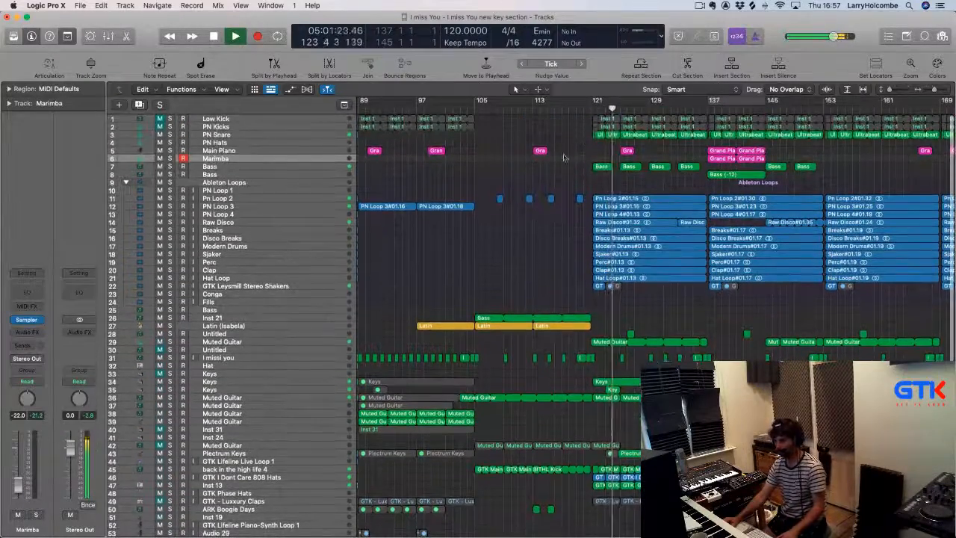
Solo the upper Bass track, listen to its regions after bar 121 and stop playback
drag(547, 299, 780, 451)
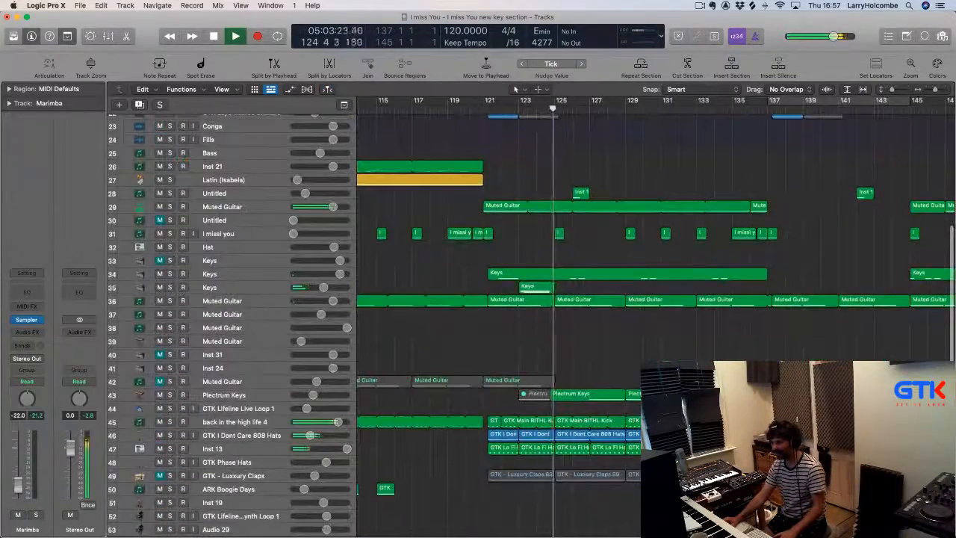
scroll(780, 451, up, 12)
scroll(531, 324, down, 1)
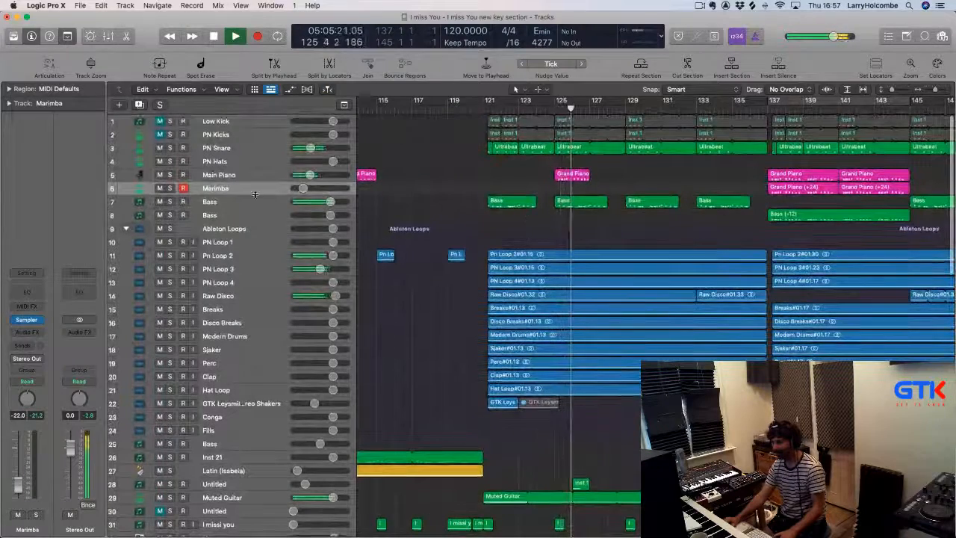
click(182, 203)
click(169, 202)
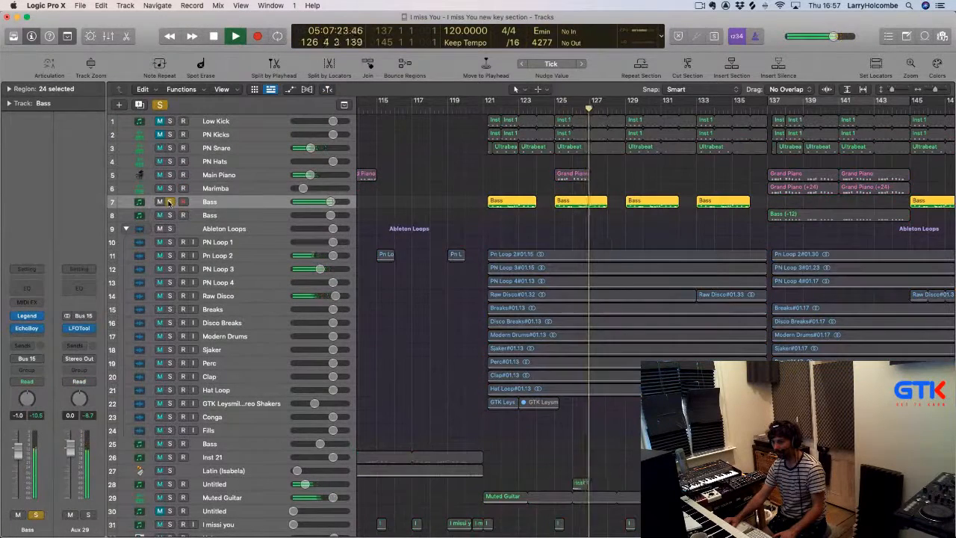
key(space)
Adjust the filter cutoff of the Bass track's Legend synth slightly during playback and unsolo the track
click(27, 317)
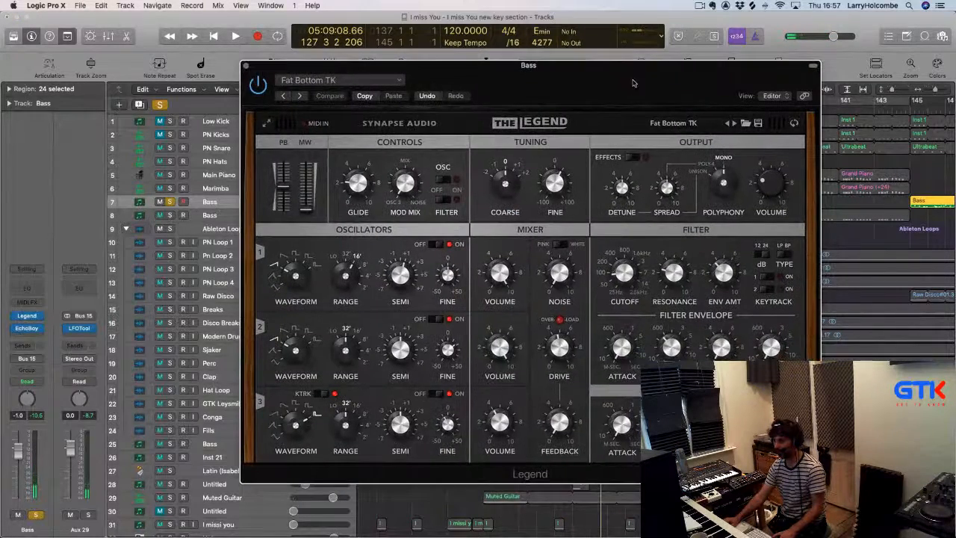
key(space)
drag(624, 270, 624, 269)
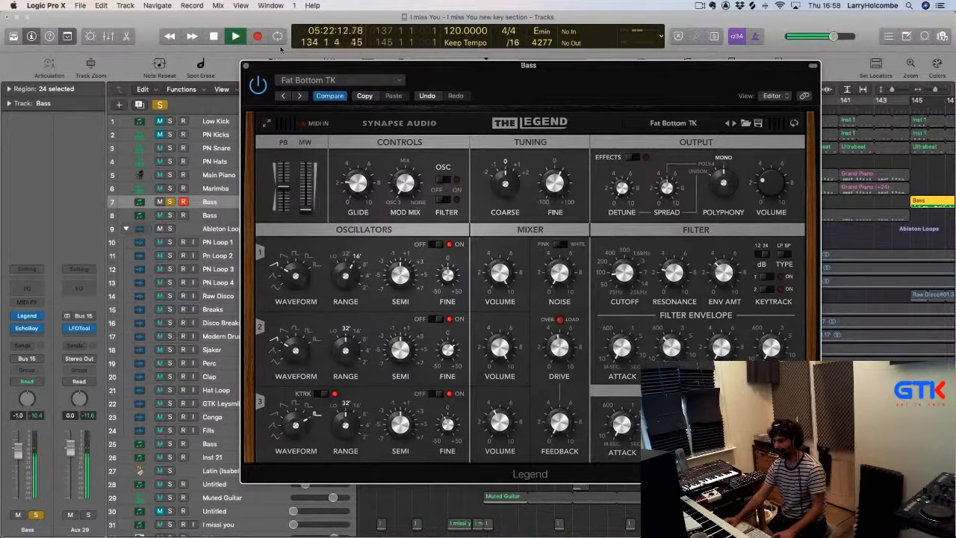
click(246, 66)
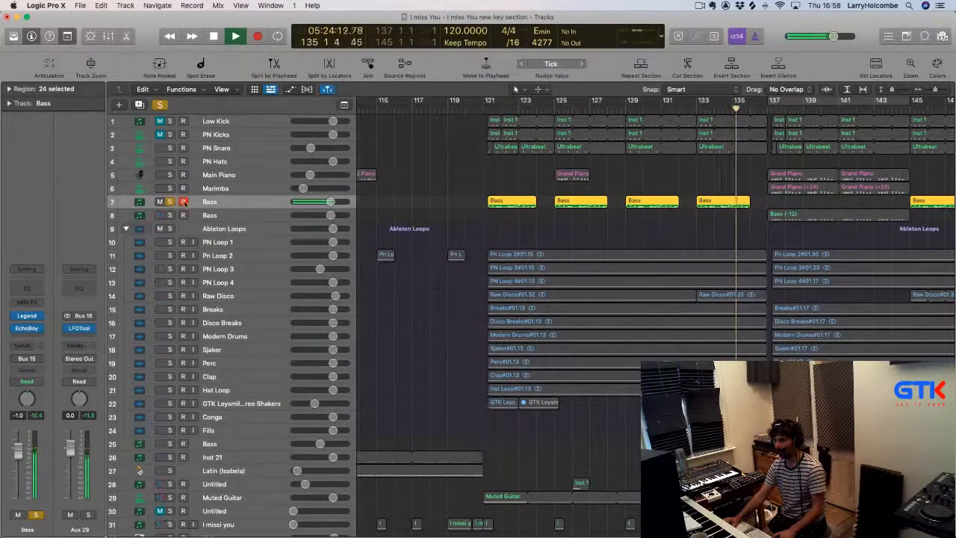
click(172, 202)
Look over the earlier parts of the arrangement back to about bar 41 while the song plays
scroll(452, 202, down, 2)
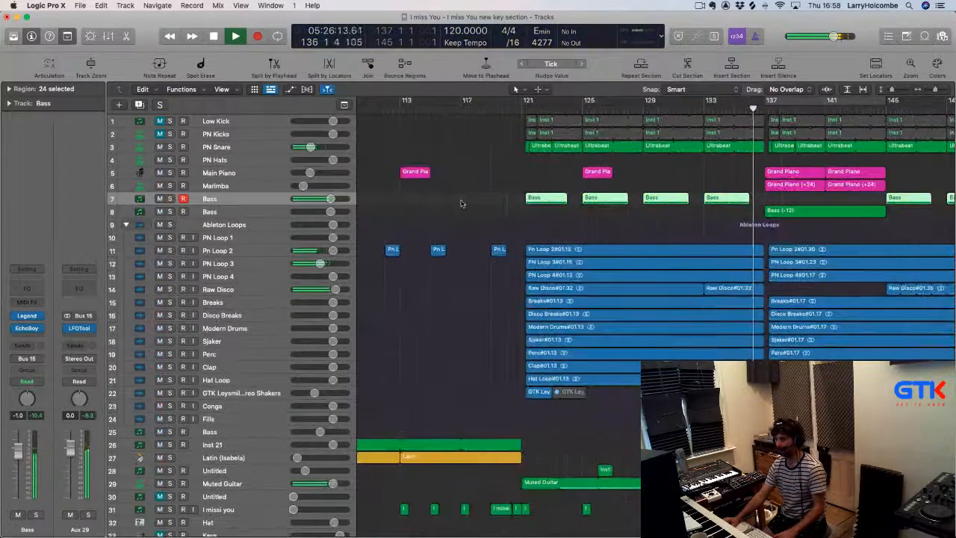
click(480, 158)
scroll(480, 158, down, 3)
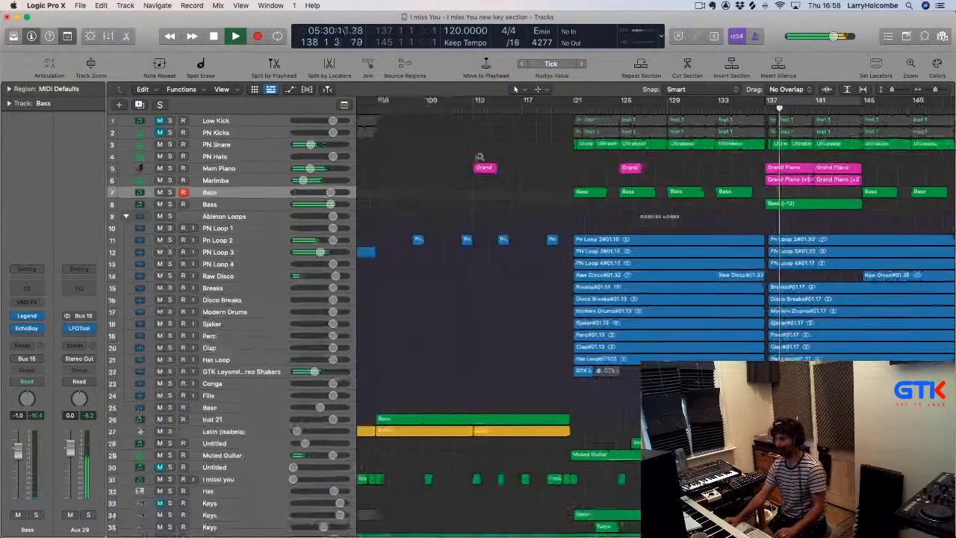
scroll(476, 147, down, 4)
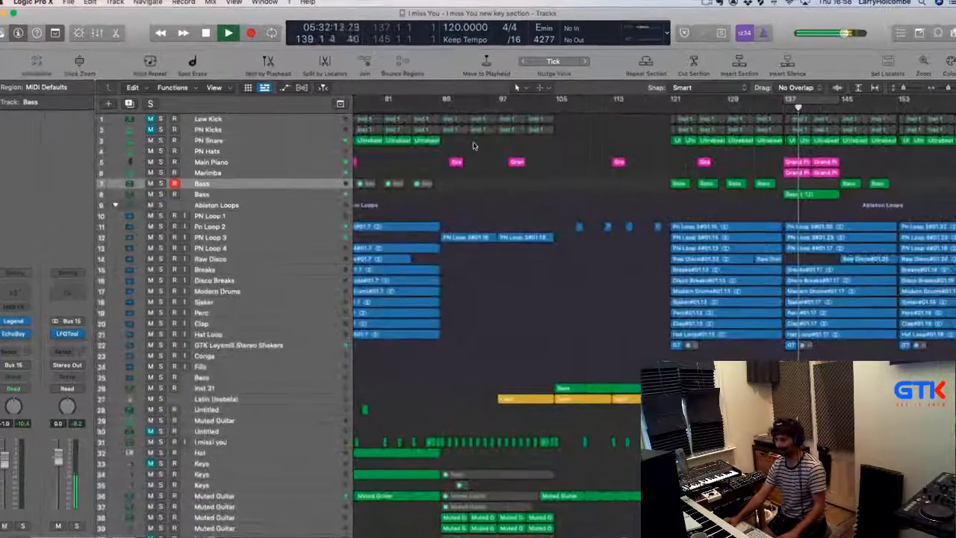
scroll(493, 151, down, 3)
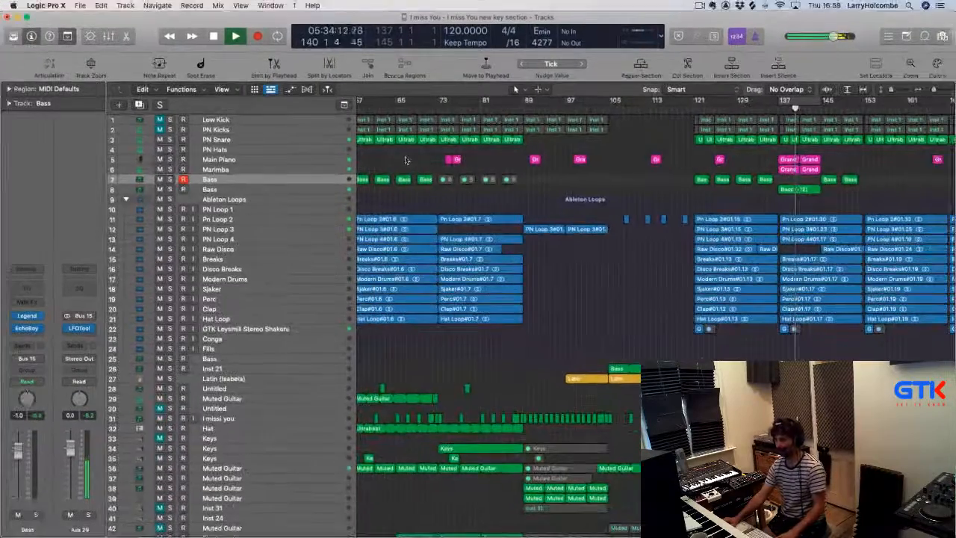
scroll(405, 159, left, 3)
scroll(405, 157, down, 1)
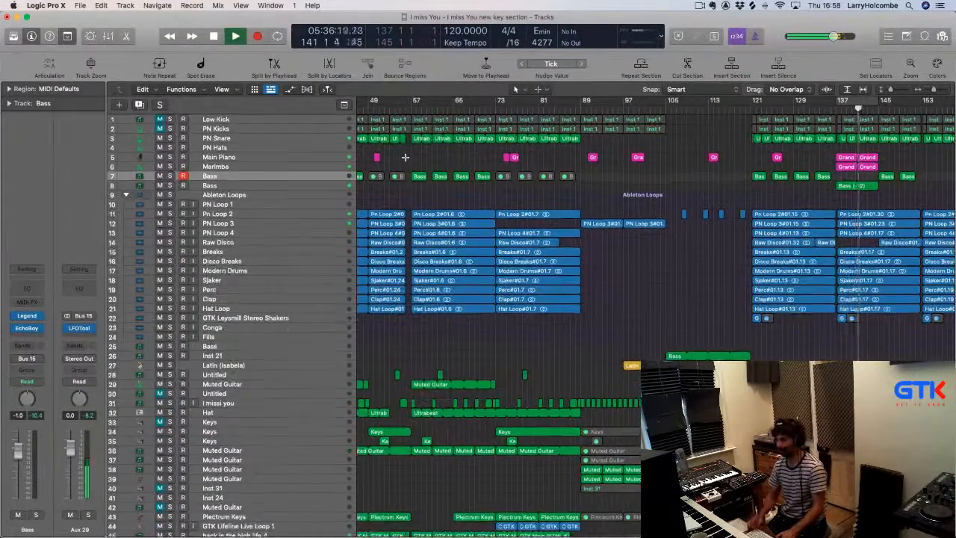
scroll(716, 187, down, 2)
scroll(713, 187, down, 2)
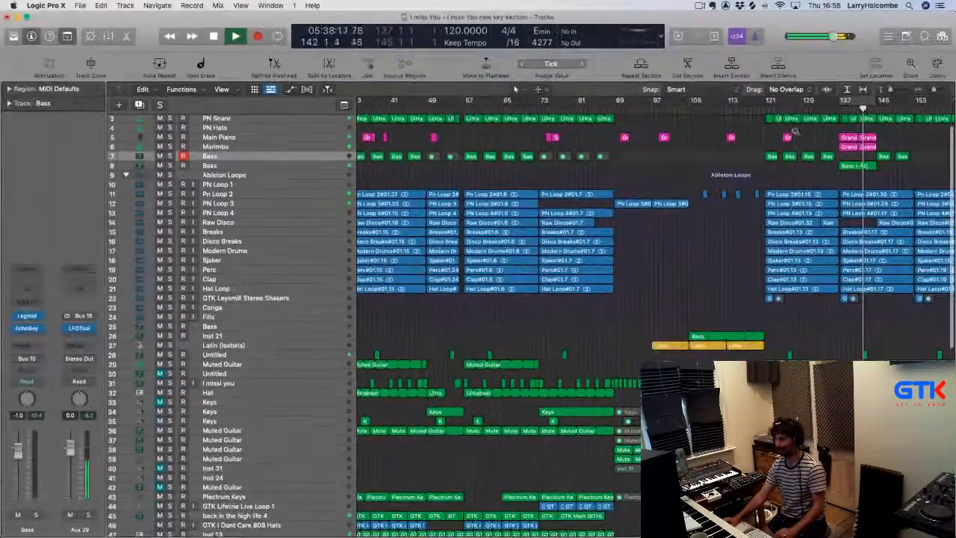
Mute the two transposed Grand Piano regions on the Marimba track between bars 137 and 145, stop playback and return to bar 136
drag(796, 131, 927, 193)
drag(551, 220, 739, 234)
key(m)
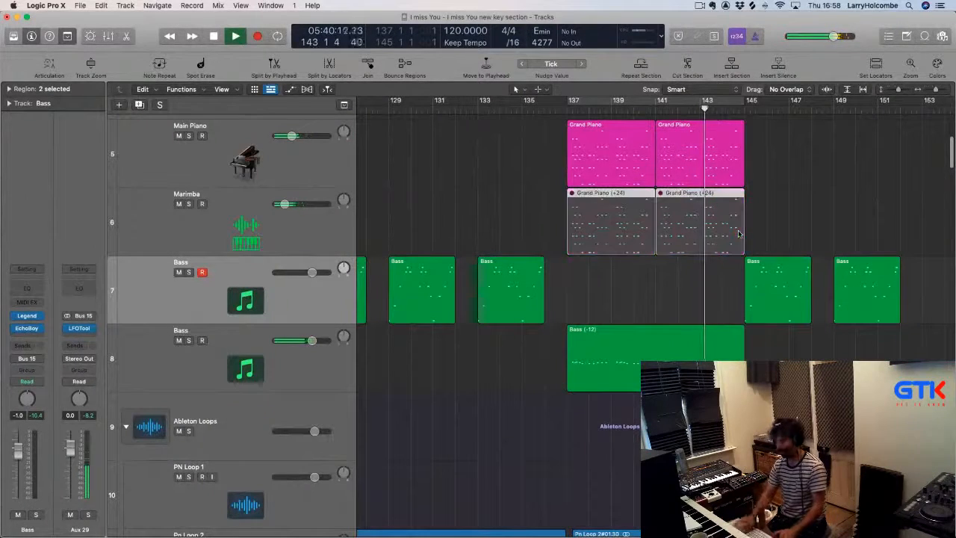
key(space)
click(544, 111)
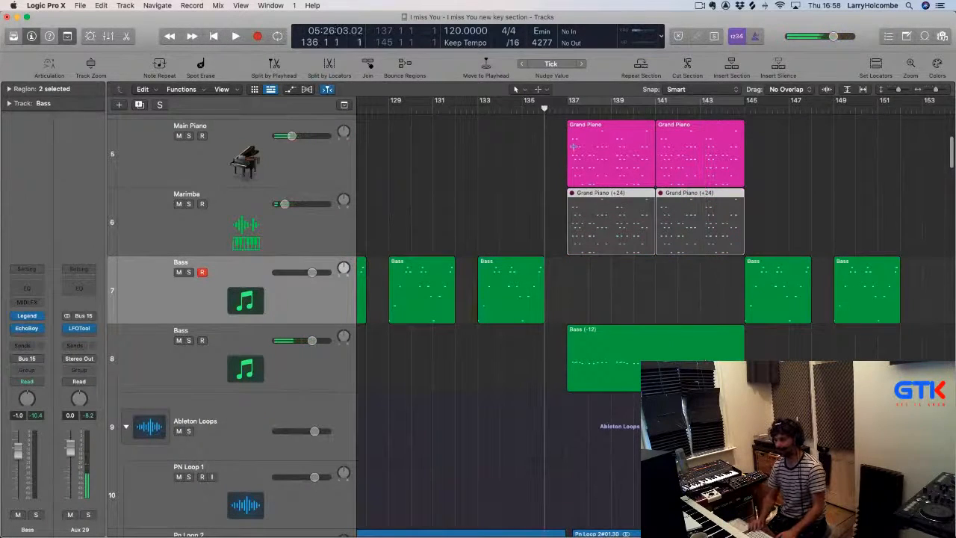
Play the song from about bar 17 to review the early section where the upper Bass track enters
key(super+Up)
key(super+Up)
key(super+Up)
key(super+Up)
key(super+Up)
key(super+Up)
key(super+Up)
key(super+Left)
key(super+Left)
key(super+Left)
key(super+Left)
key(super+Up)
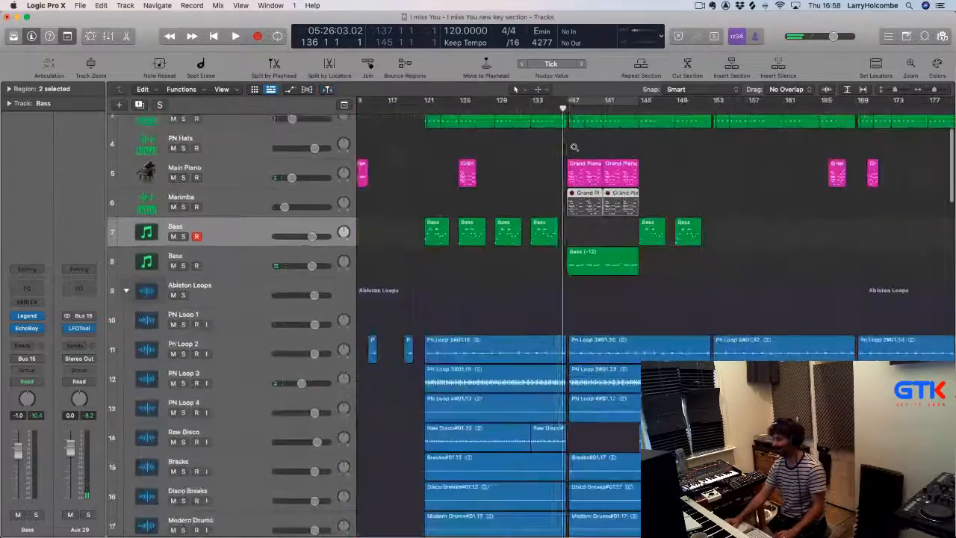
scroll(574, 147, down, 10)
scroll(574, 147, up, 3)
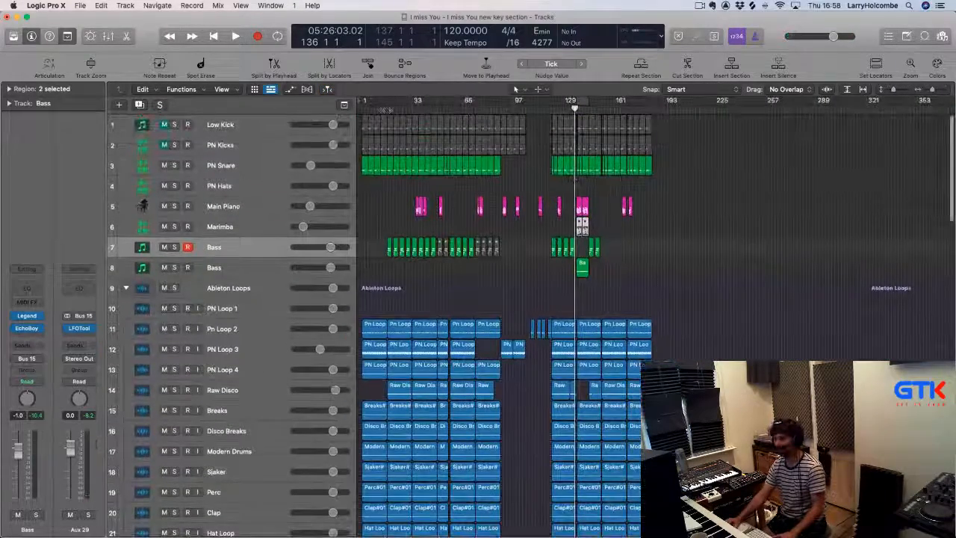
click(387, 111)
key(space)
click(378, 189)
key(super+Right)
key(super+Right)
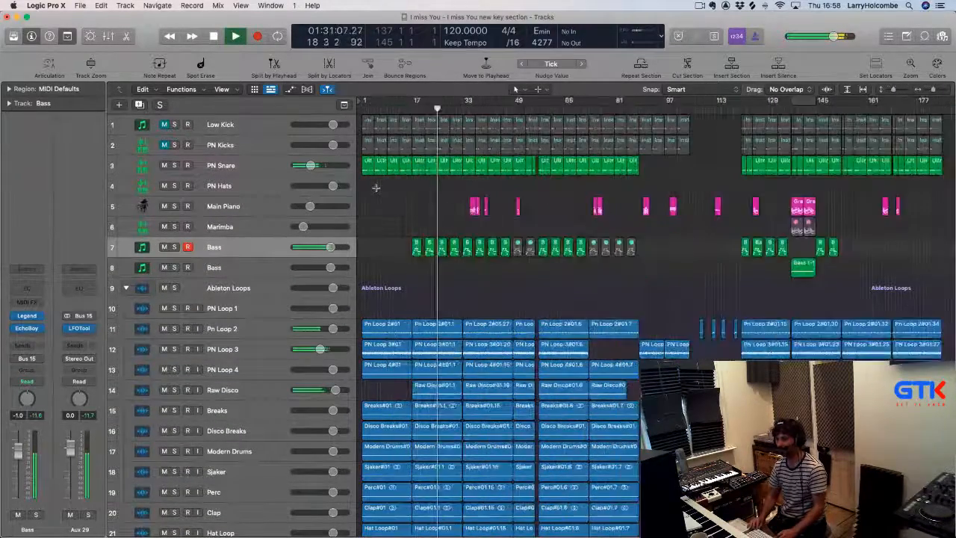
key(super+Right)
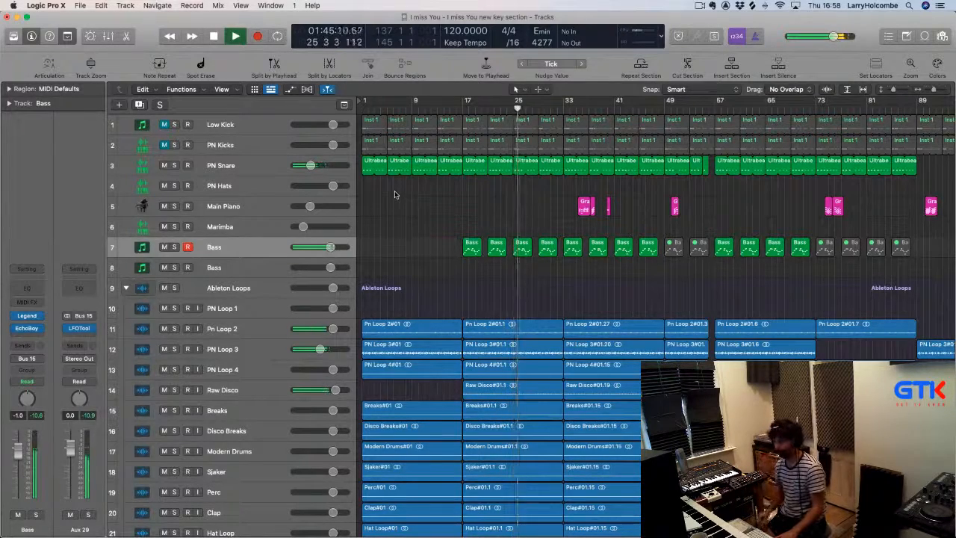
Look through the lower tracks of the opening section, pausing and resuming playback from about bar 28
scroll(396, 201, down, 20)
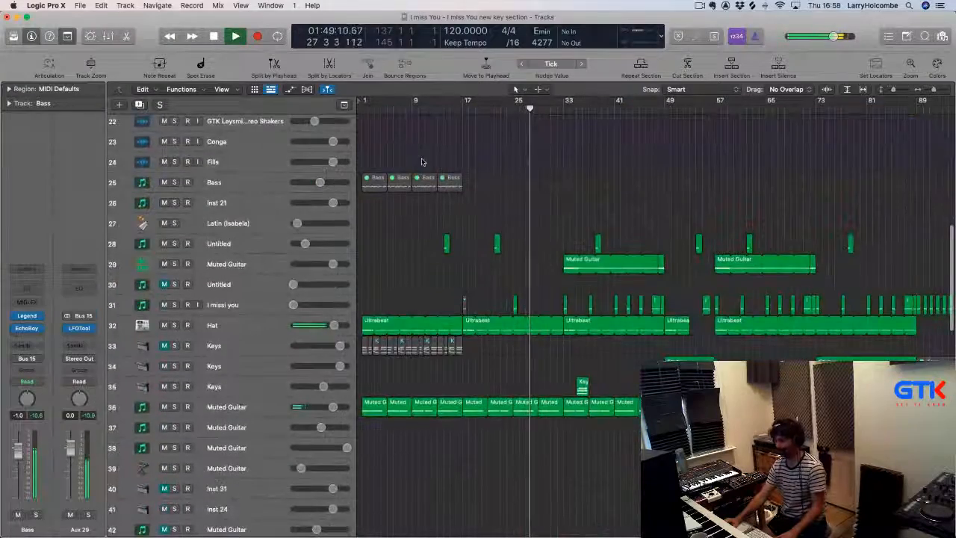
scroll(426, 224, down, 12)
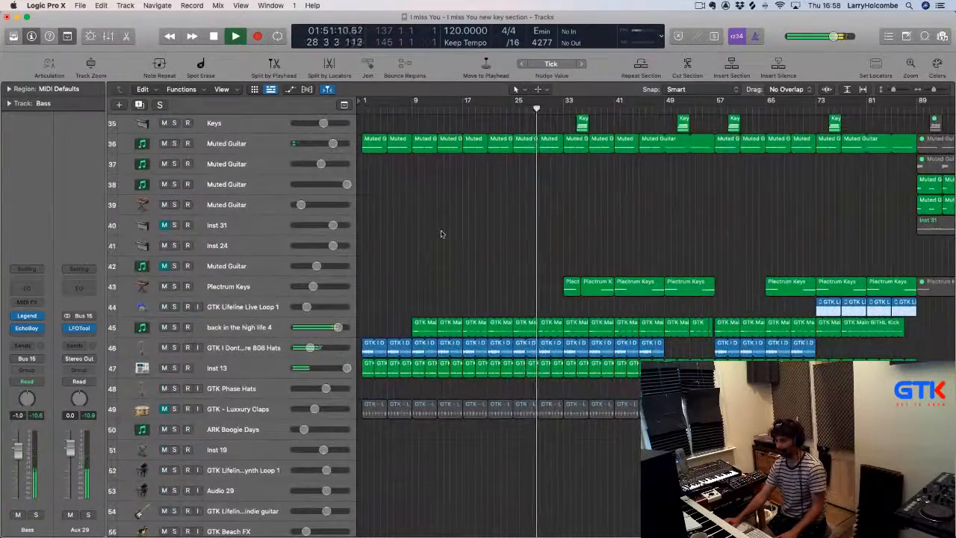
scroll(441, 234, up, 20)
key(space)
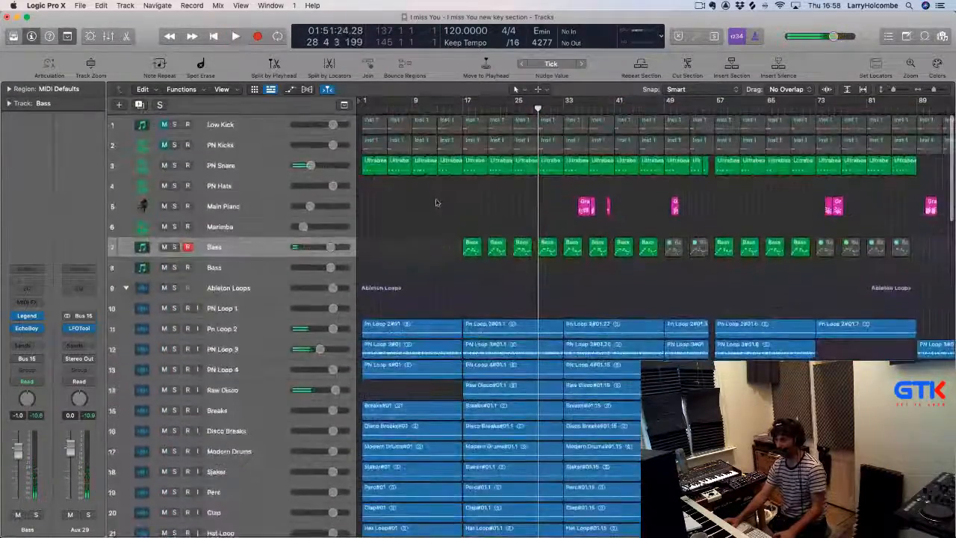
key(space)
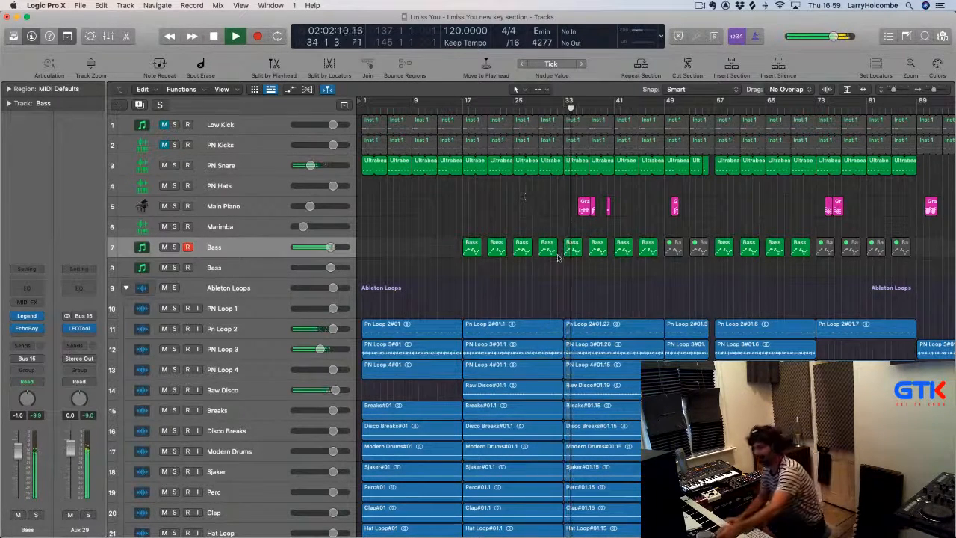
Lower the Octave Piano track's volume to about -1.1 dB, mute the GTK One and Only Vox track and deselect the regions
scroll(558, 257, down, 5)
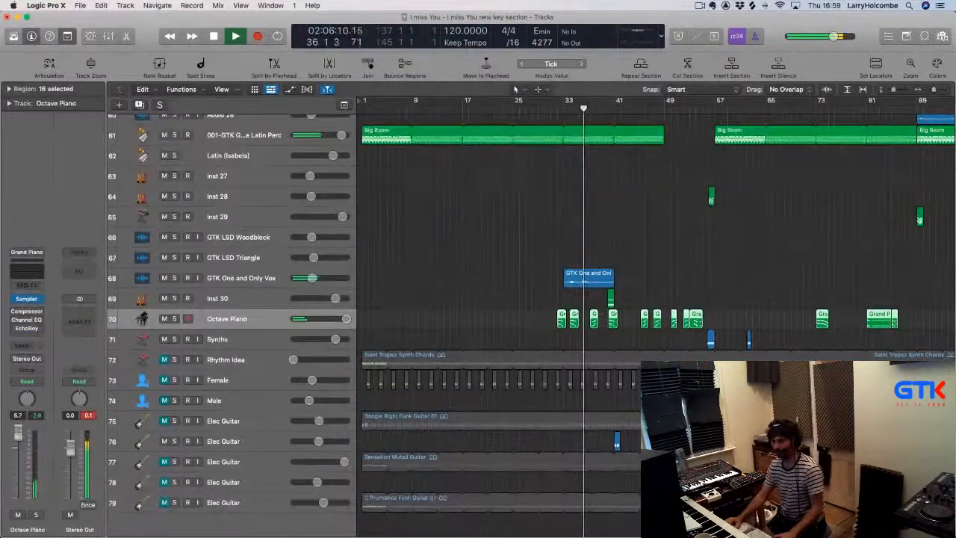
drag(18, 448, 16, 457)
click(164, 278)
key(super+Up)
key(super+Up)
key(super+Up)
key(super+Up)
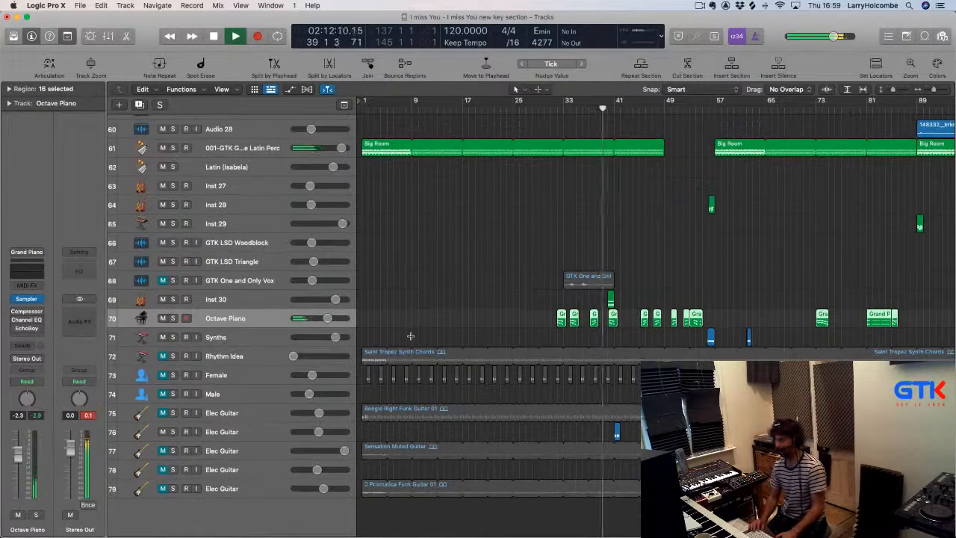
key(super+Up)
key(super+Up)
key(super+Left)
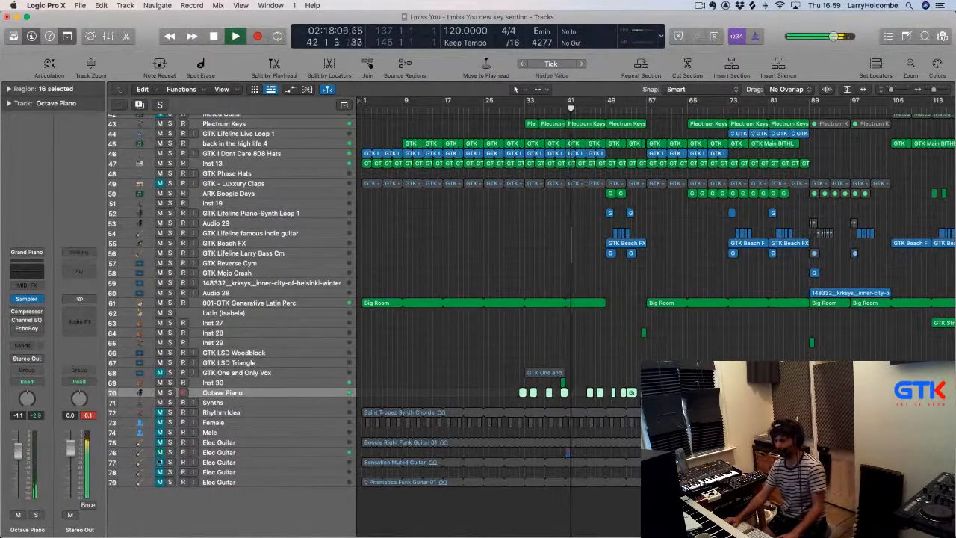
click(499, 243)
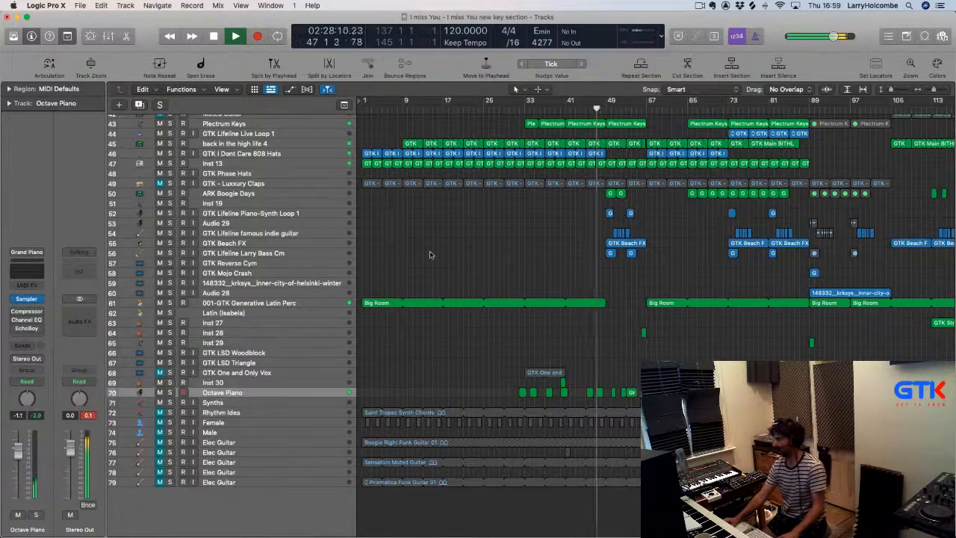
Examine the full track stack of the earlier arrangement while the song plays past bar 47
key(super+Up)
key(super+Up)
key(super+Up)
key(super+Up)
key(super+Up)
key(super+Up)
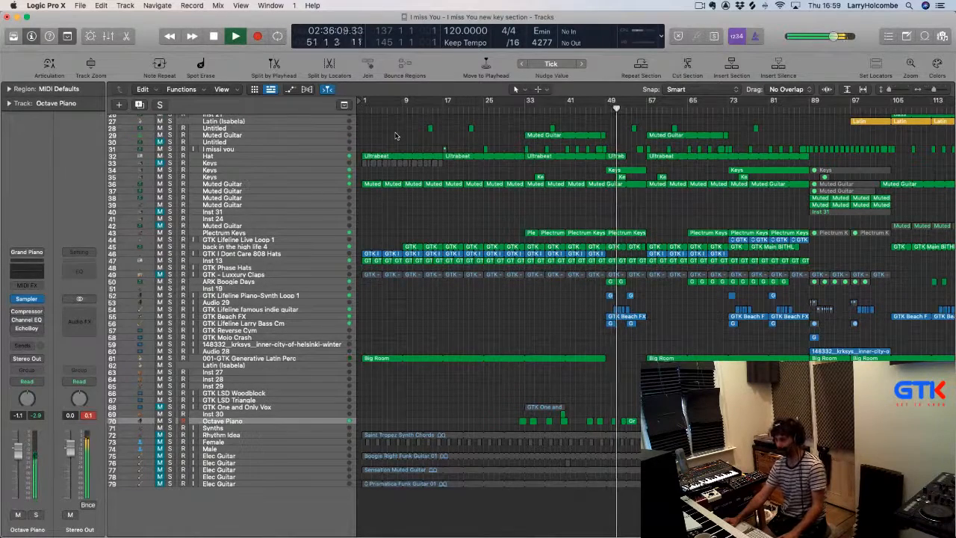
scroll(396, 136, up, 3)
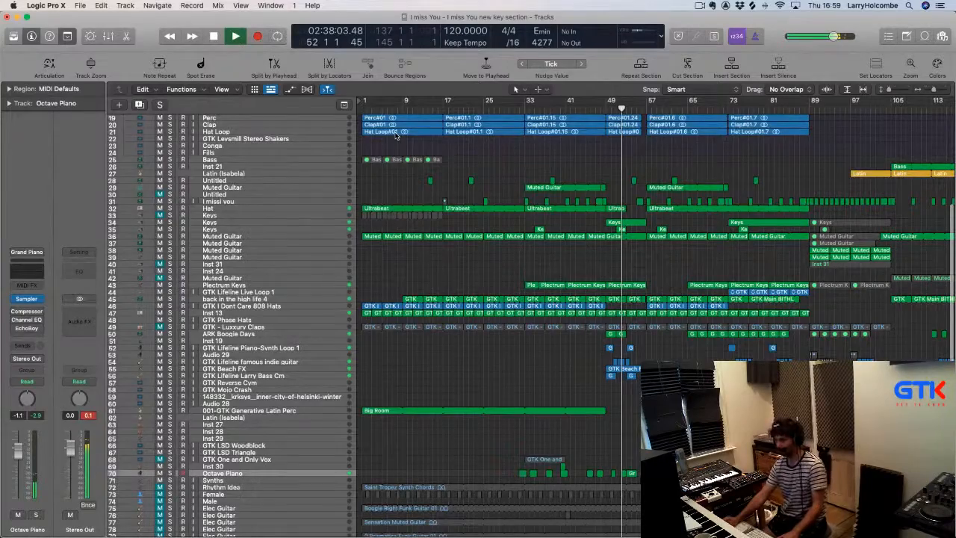
scroll(392, 146, up, 5)
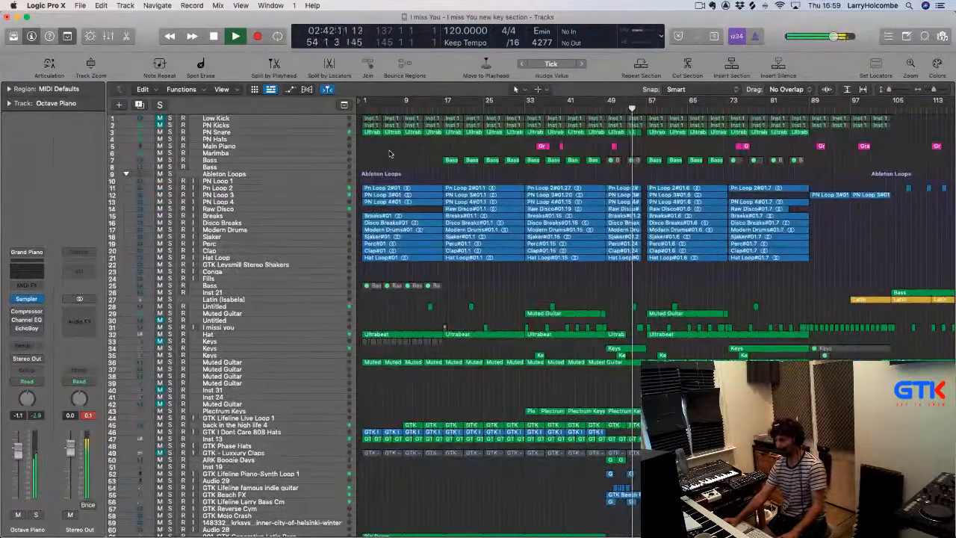
Set a cycle range from bar 58 to bar 136 during playback
scroll(389, 154, right, 6)
key(super+Left)
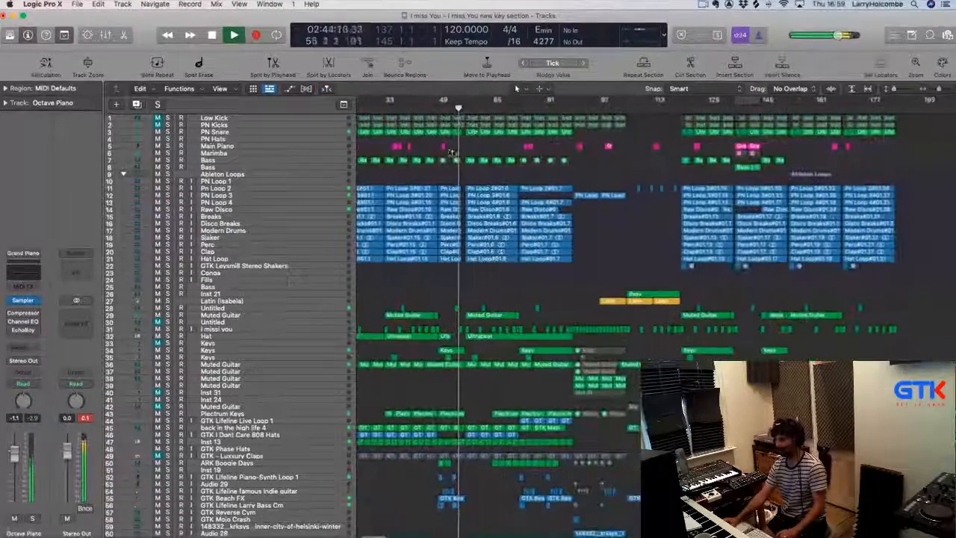
drag(467, 100, 736, 121)
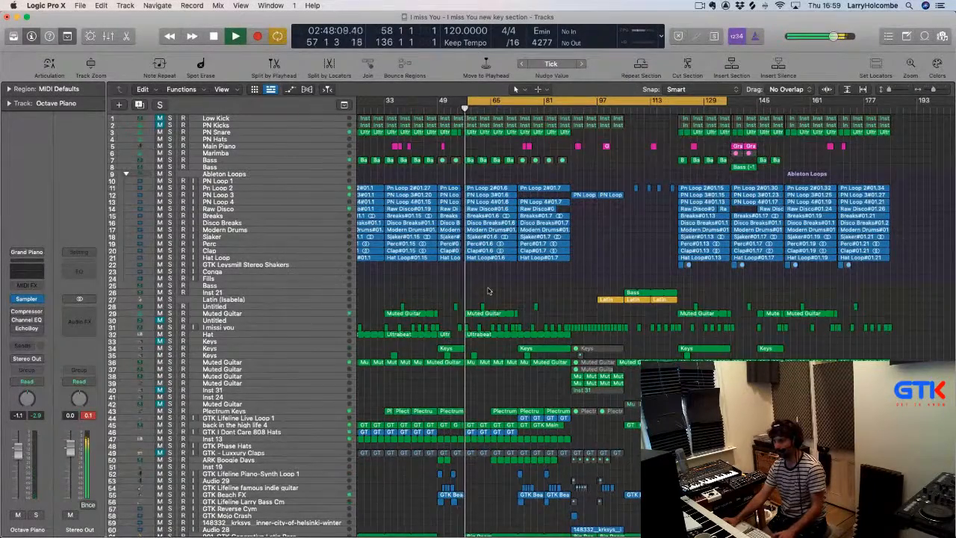
Lower the Synths track's volume to about -13.8 dB and turn the cycle range off
scroll(488, 299, down, 8)
drag(421, 389, 559, 508)
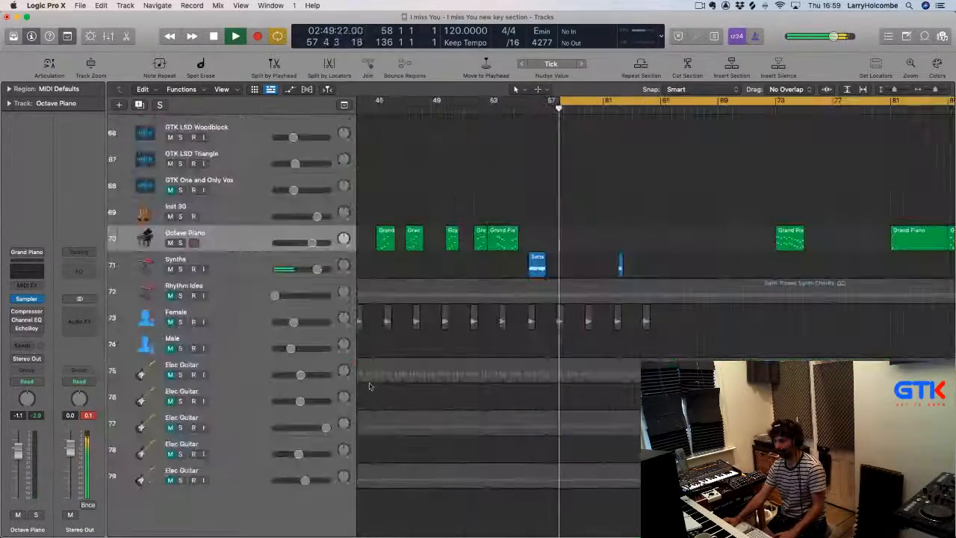
click(291, 269)
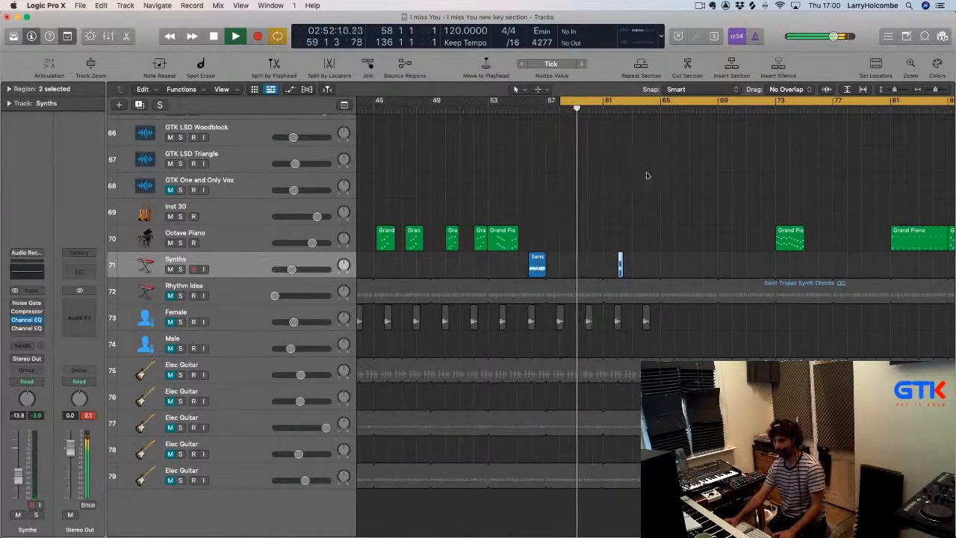
click(568, 103)
Stop playback and set a skip cycle range so the song jumps from bar 57 straight to bar 137
key(super+Up)
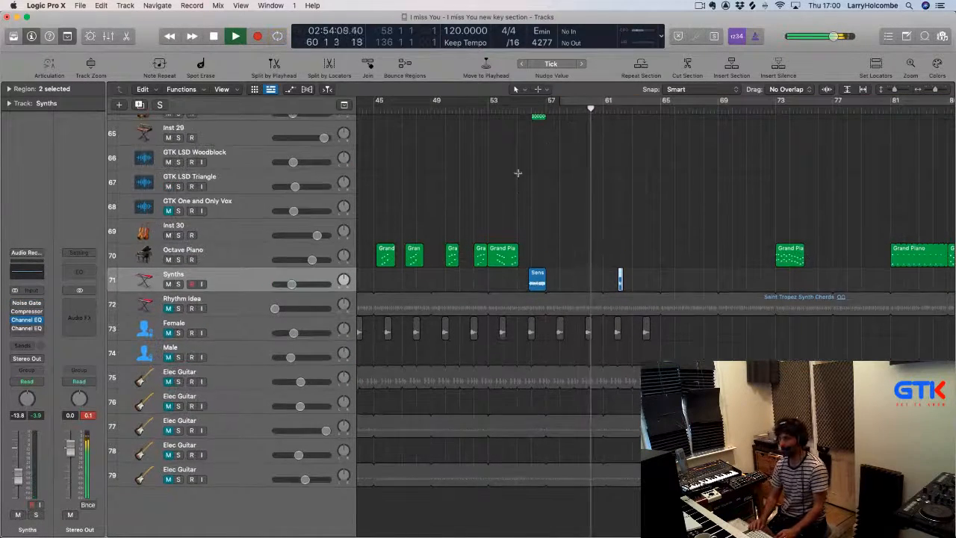
key(super+Up)
key(super+Up)
key(super+Up)
key(super+Up)
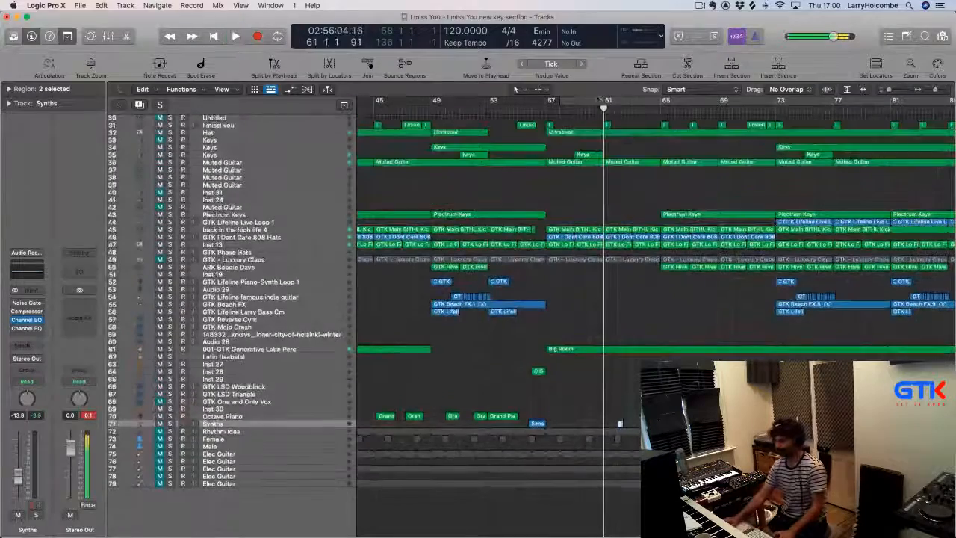
key(super+Up)
key(super+Left)
key(super+Left)
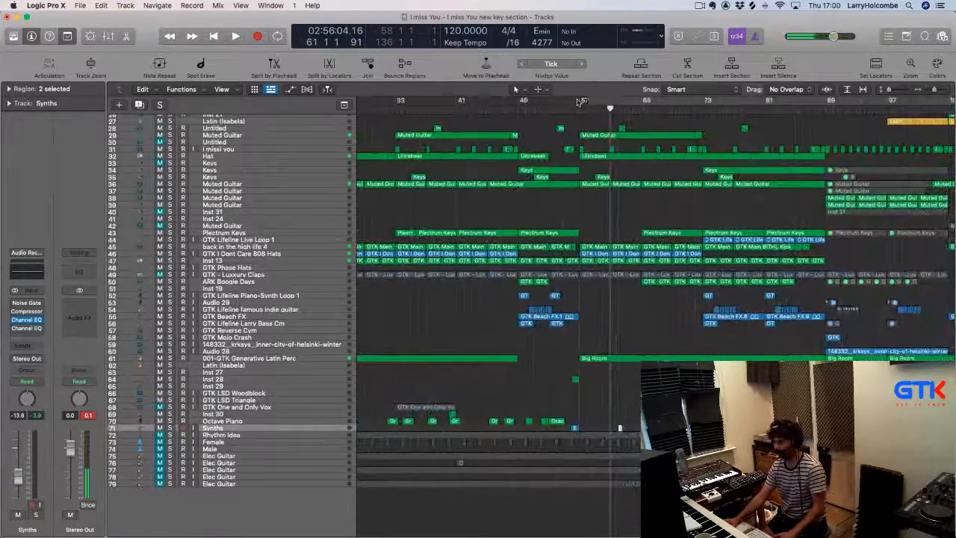
click(577, 102)
key(super+Left)
key(super+Left)
key(super+Left)
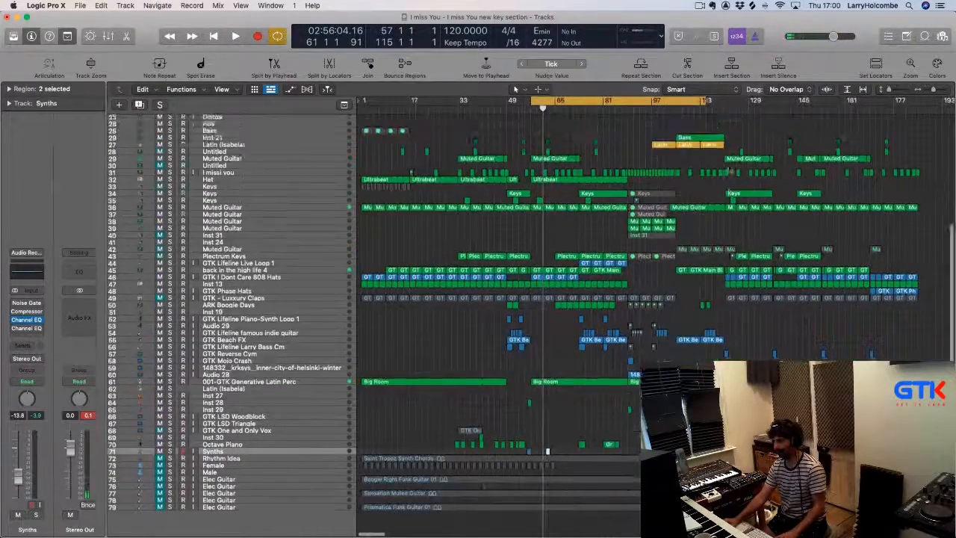
scroll(548, 452, up, 10)
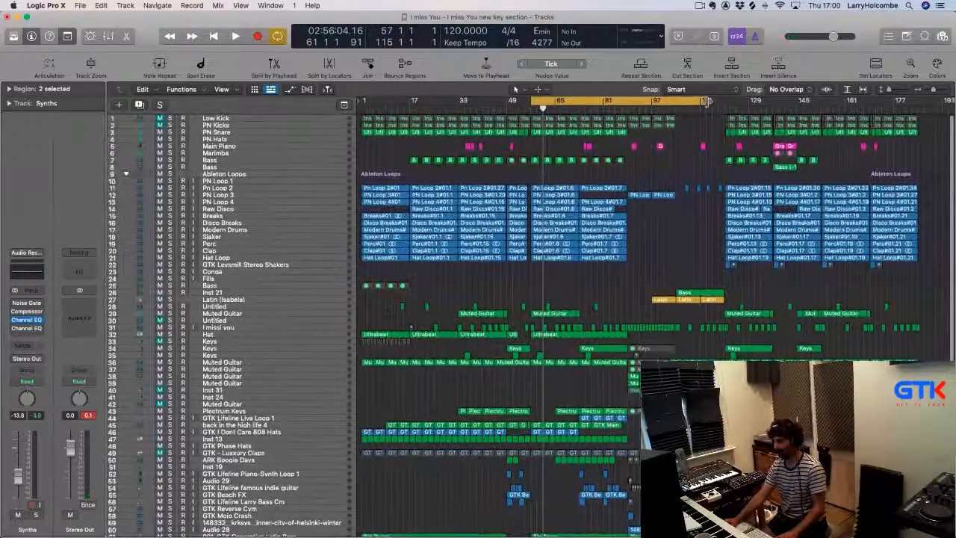
drag(706, 102, 773, 168)
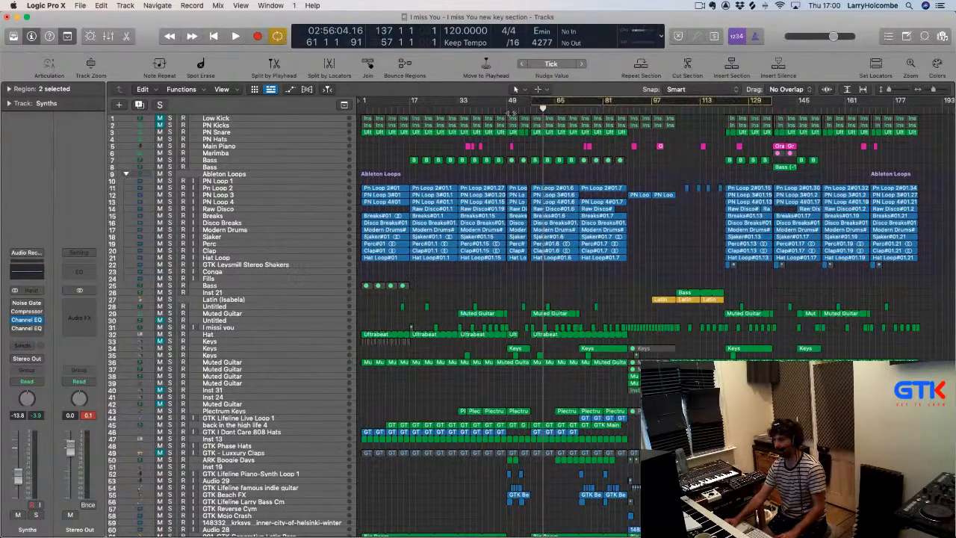
Play from about bar 49 to hear the jump into the section at bar 137, and stop after bar 145
click(511, 109)
key(space)
click(436, 146)
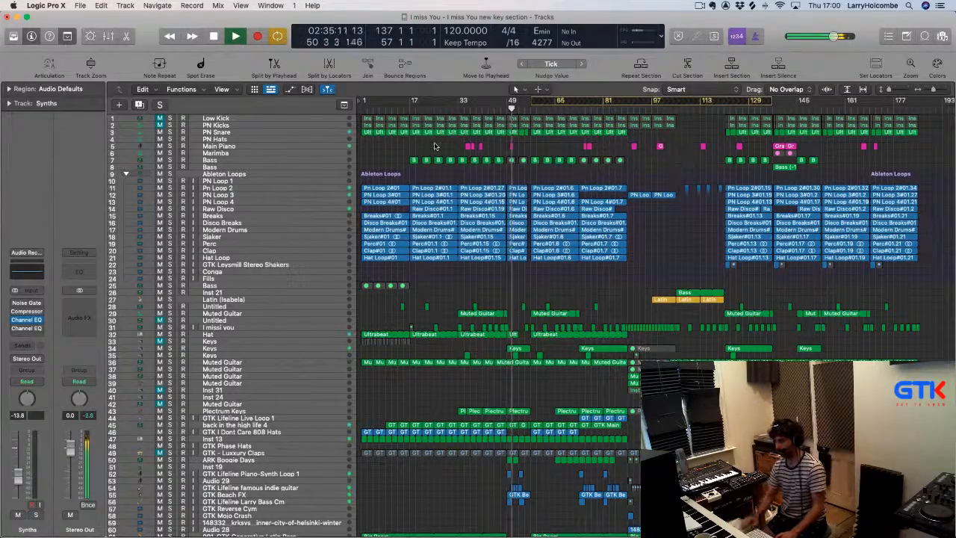
key(super+Right)
key(super+Right)
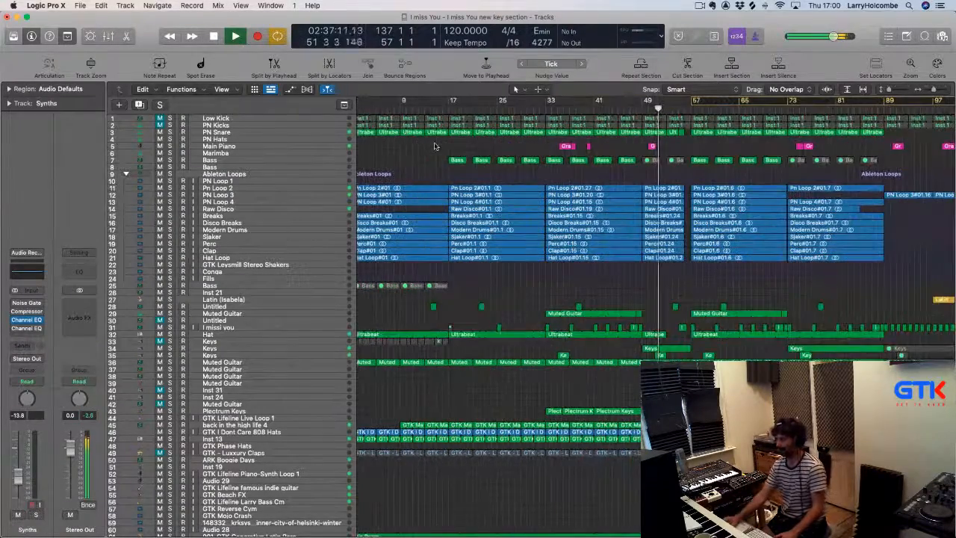
key(super+Left)
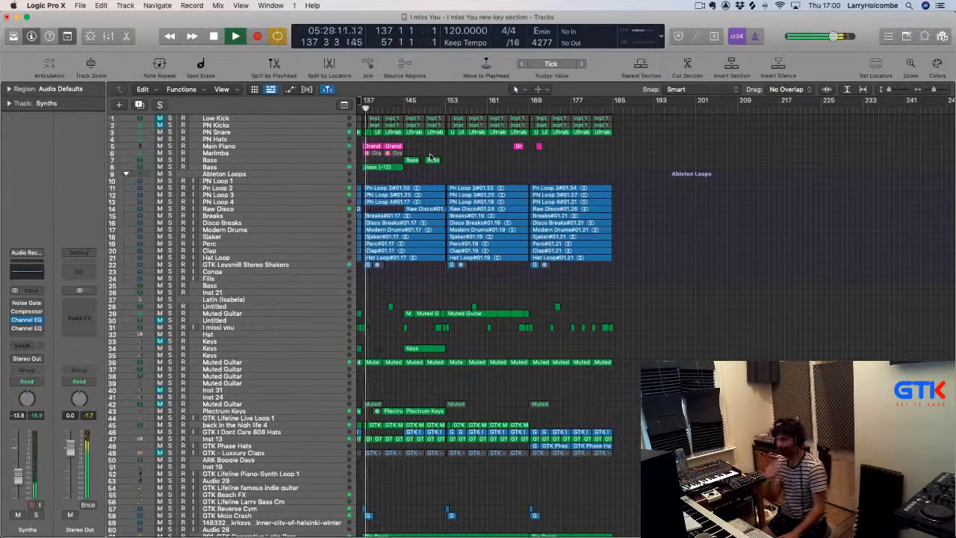
scroll(467, 278, left, 3)
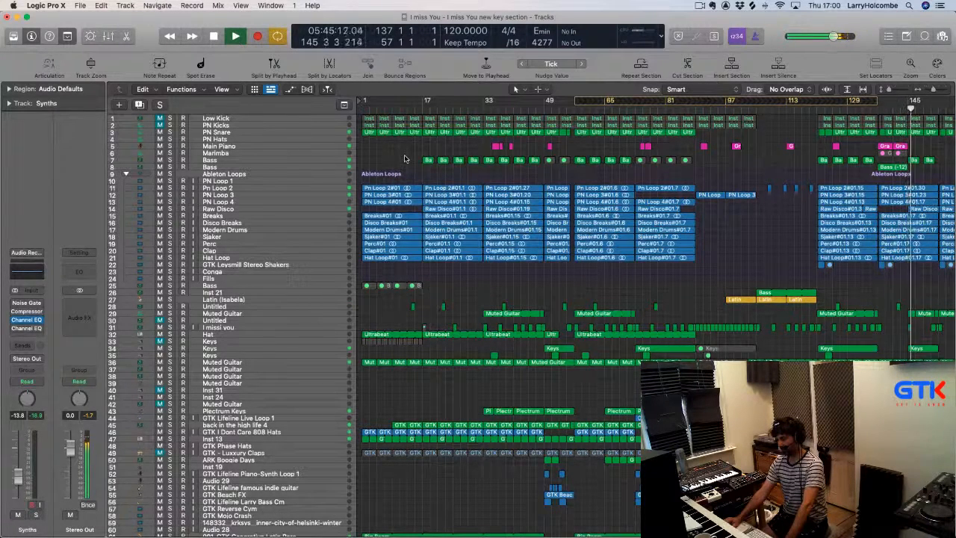
key(space)
Move the Octave Piano track up the track list so it sits directly above the Main Piano track
scroll(346, 340, down, 12)
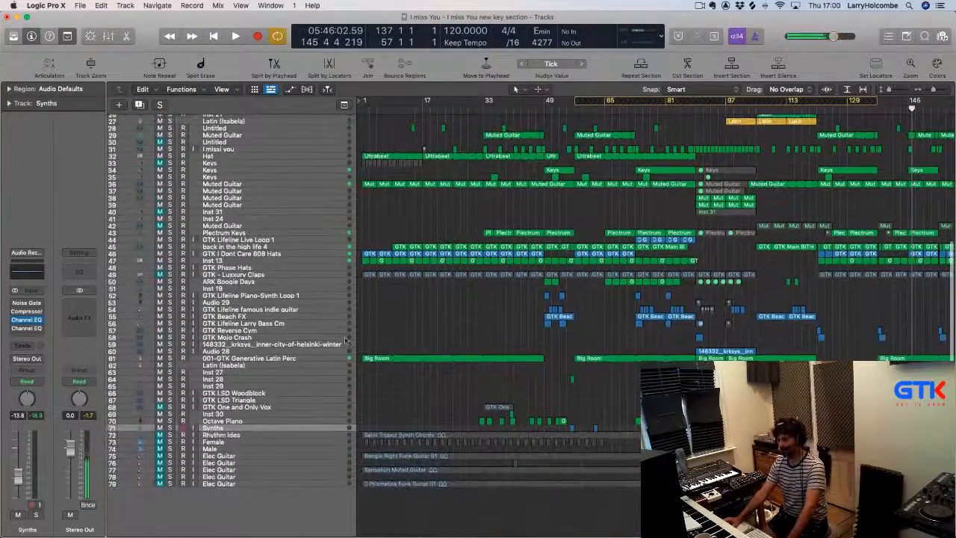
click(277, 421)
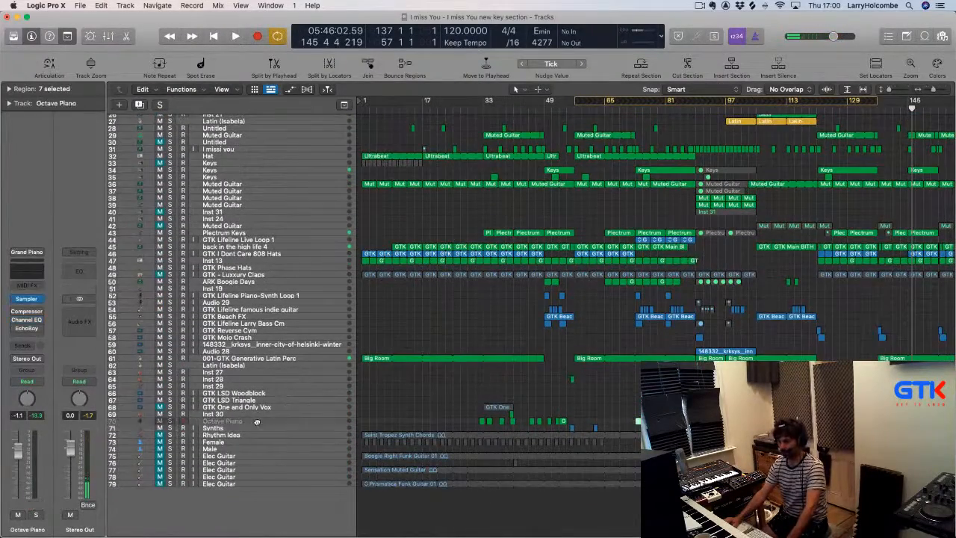
scroll(276, 374, up, 3)
scroll(311, 153, up, 12)
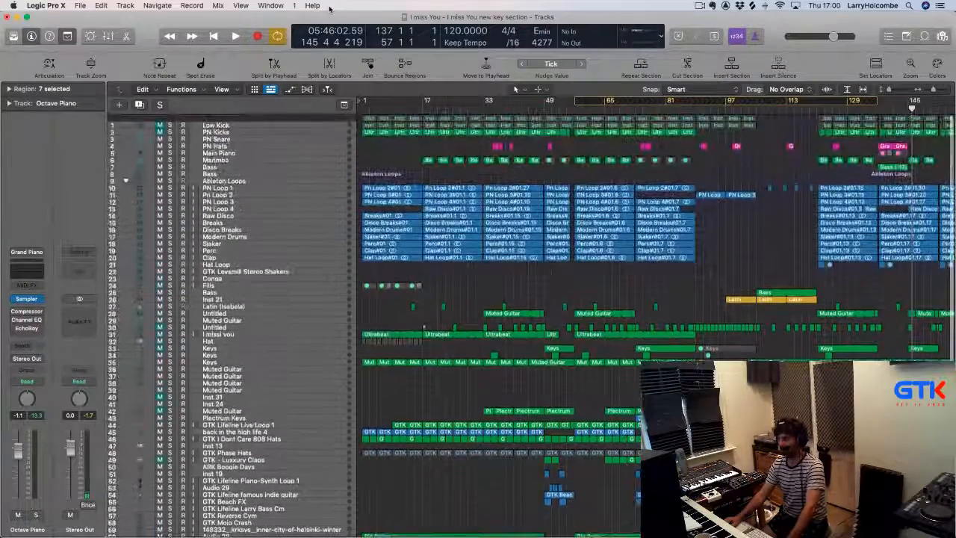
drag(312, 152, 312, 150)
scroll(425, 151, right, 1)
scroll(425, 148, left, 1)
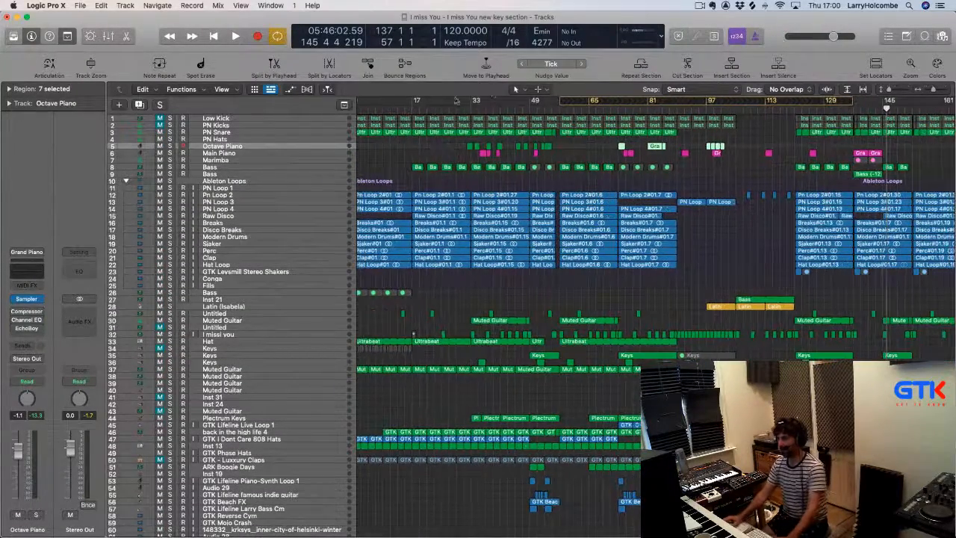
Turn off the skip cycle range between bars 57 and 137
click(556, 105)
scroll(423, 143, down, 3)
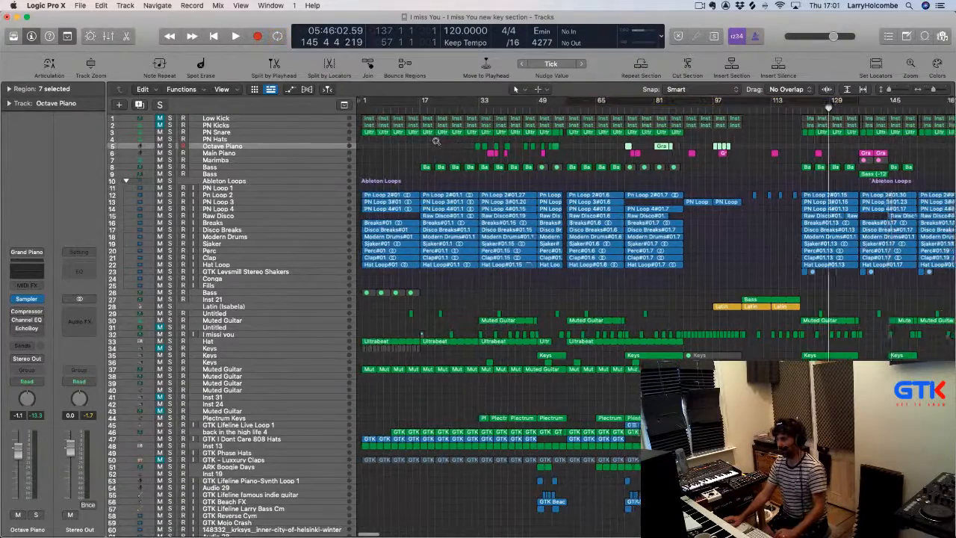
drag(433, 135, 583, 185)
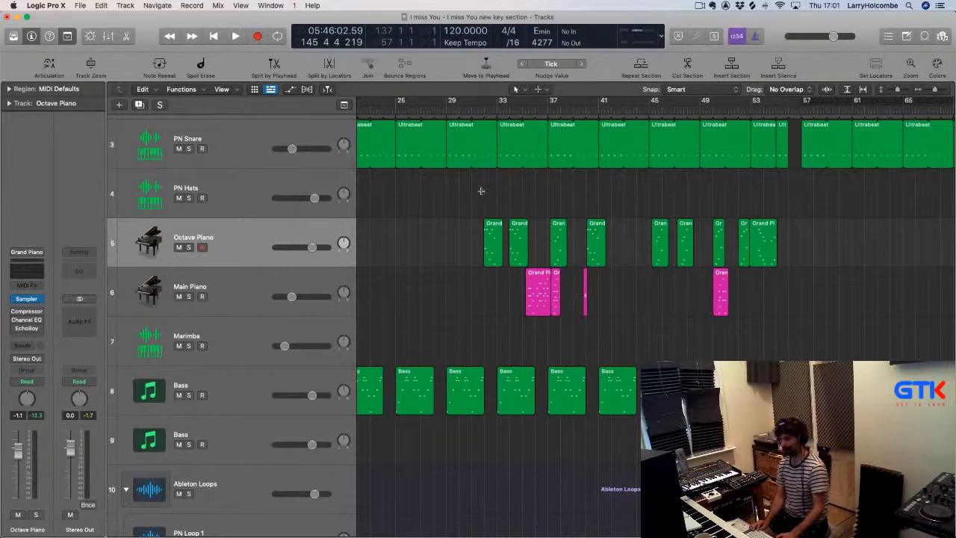
scroll(481, 191, down, 6)
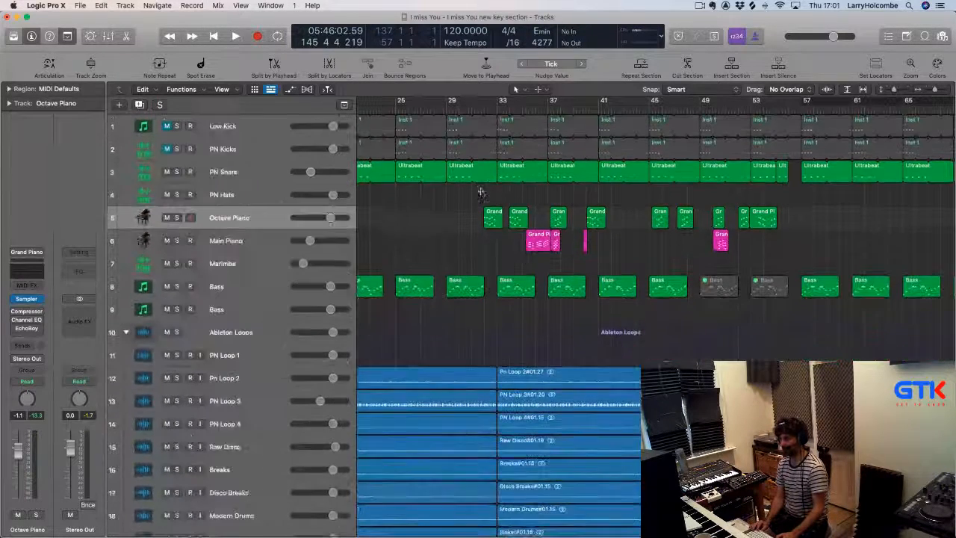
Examine how the Octave Piano and Main Piano regions are placed between bars 9 and 85
scroll(460, 176, left, 2)
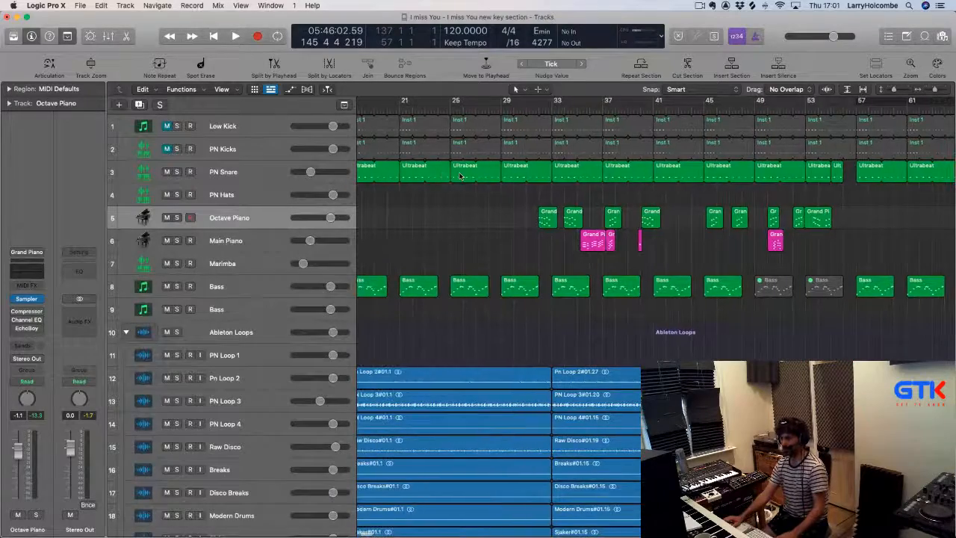
scroll(460, 176, down, 3)
scroll(459, 176, left, 1)
scroll(459, 176, left, 3)
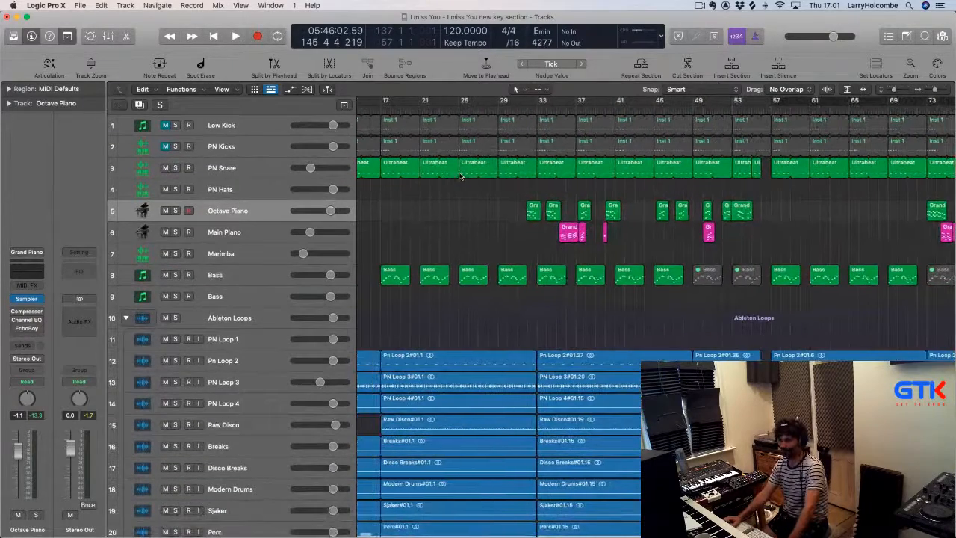
scroll(460, 176, right, 1)
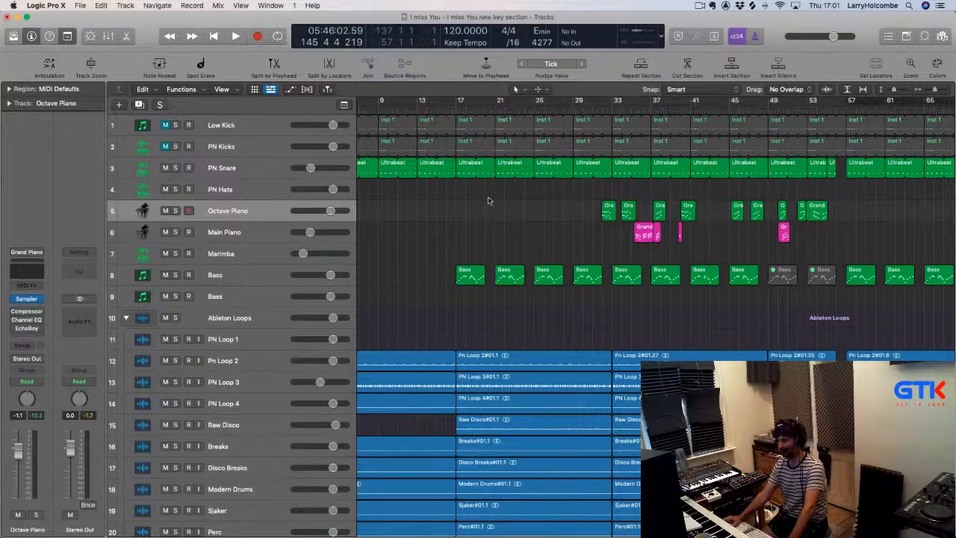
key(t)
key(t)
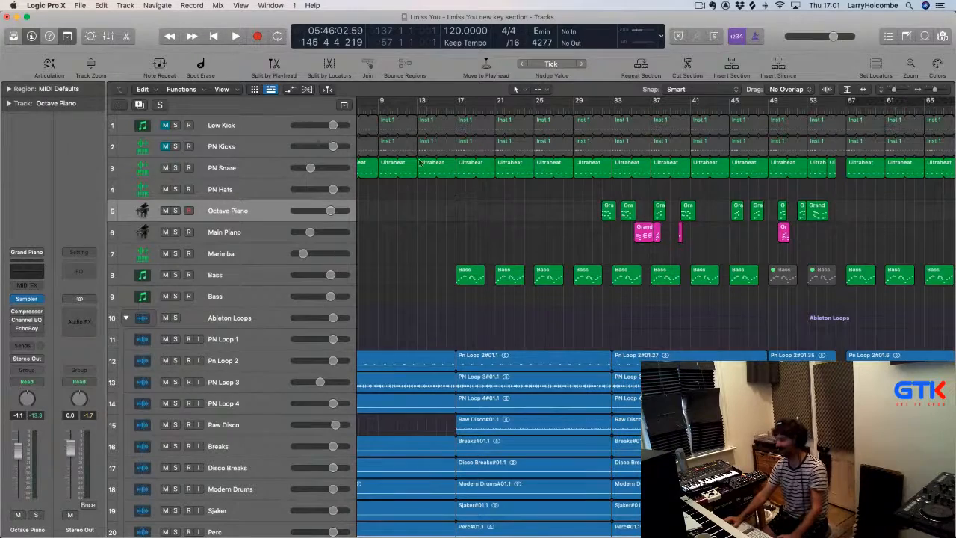
scroll(479, 219, right, 4)
scroll(479, 219, down, 2)
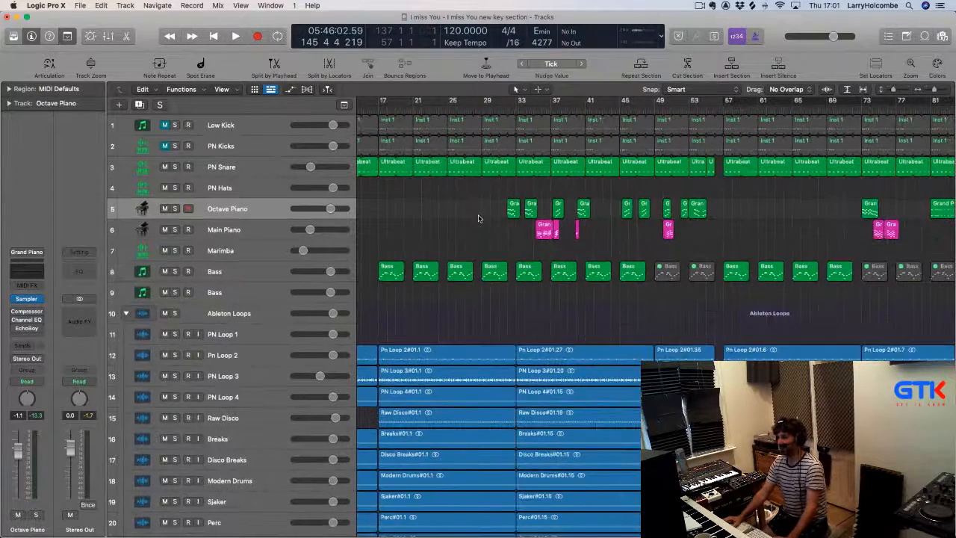
scroll(479, 219, right, 2)
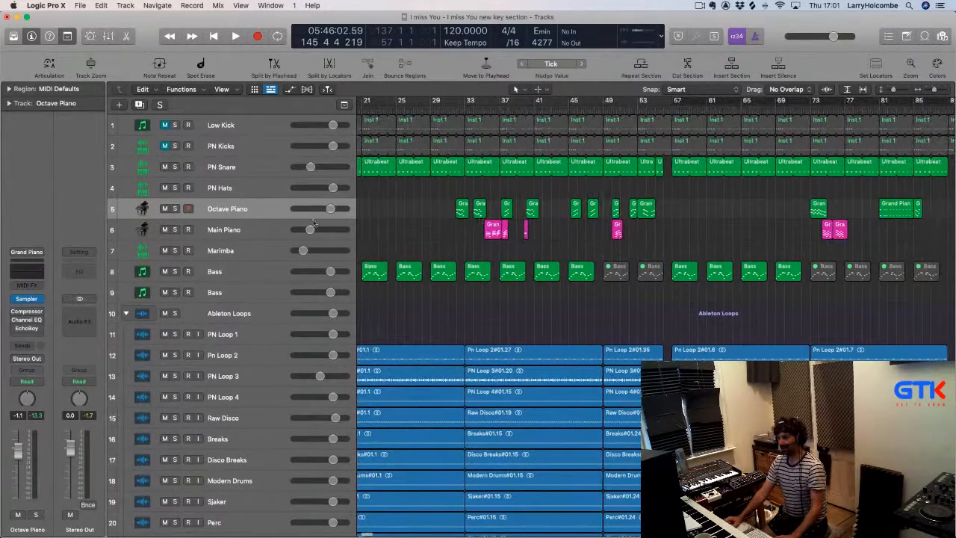
Mute the Octave Piano track and play from bar 34 to hear the Main Piano with the rest of the arrangement
click(165, 210)
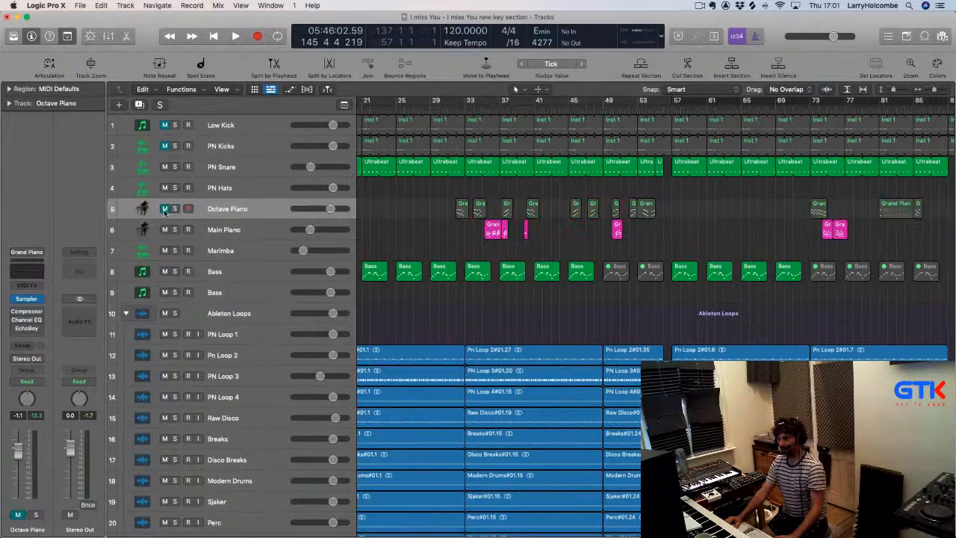
click(472, 111)
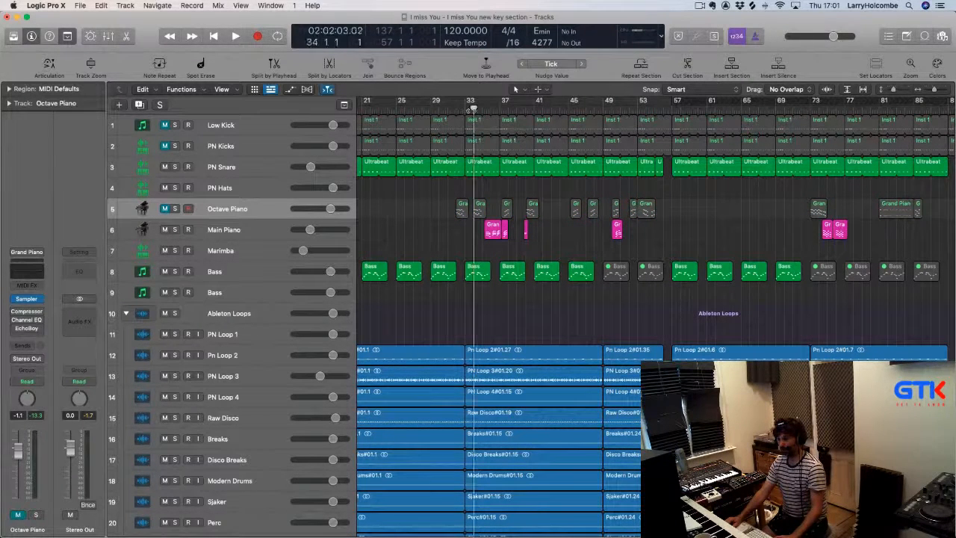
key(space)
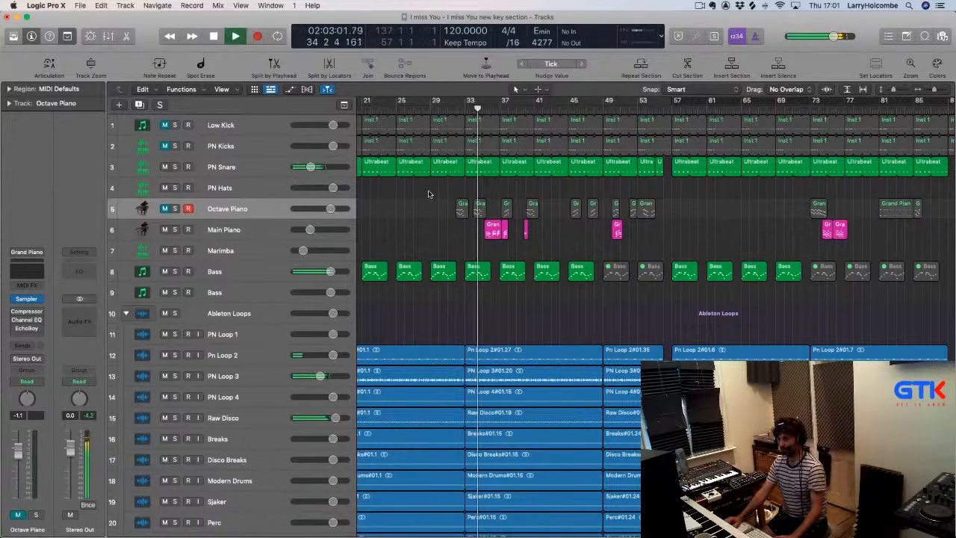
drag(442, 183, 640, 307)
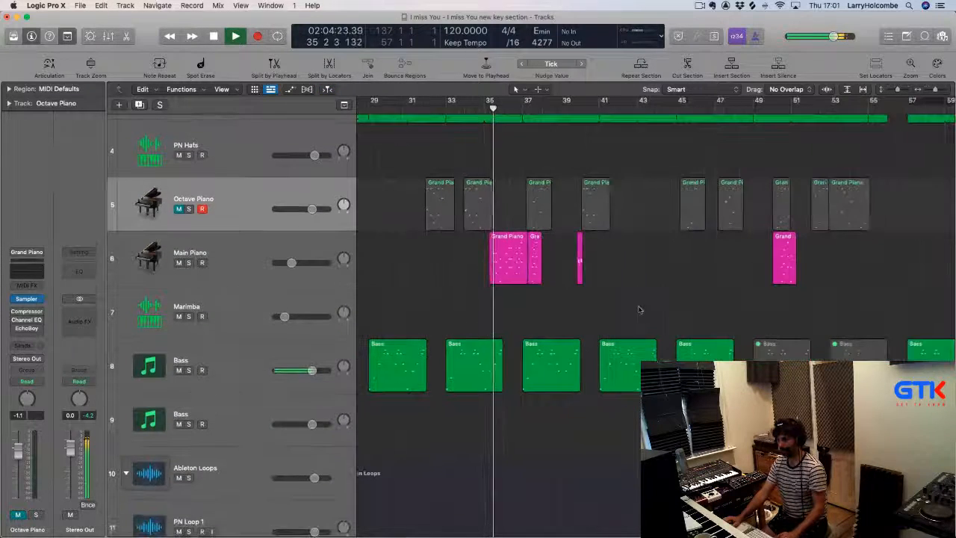
key(super+Right)
key(super+Right)
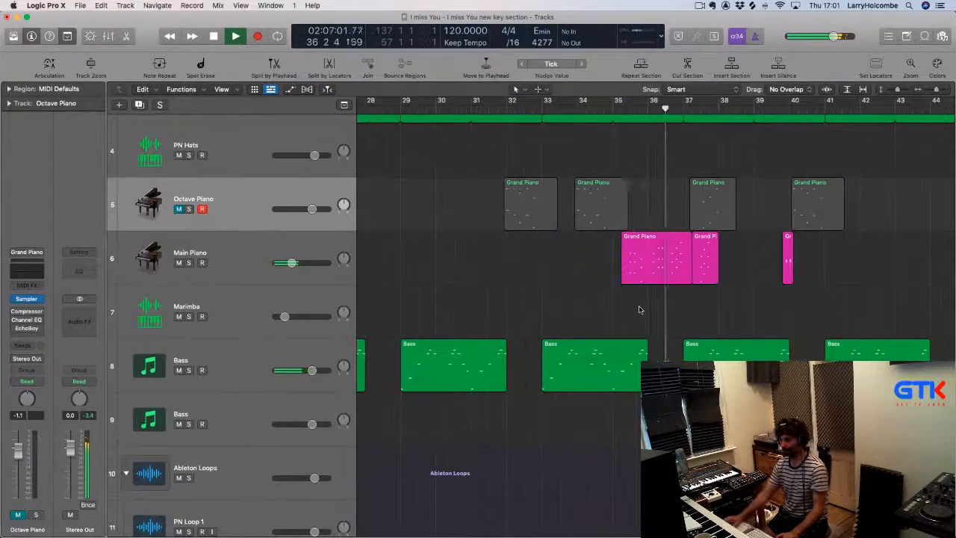
scroll(583, 292, right, 1)
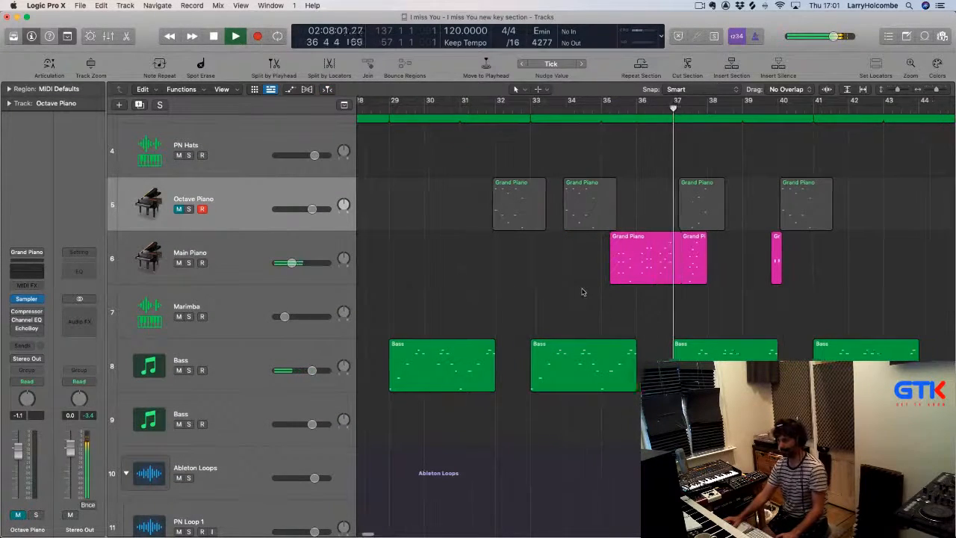
Cycle bars 35 to 42 with the Main Piano temporarily soloed, and raise its volume to -6.0 dB
click(248, 247)
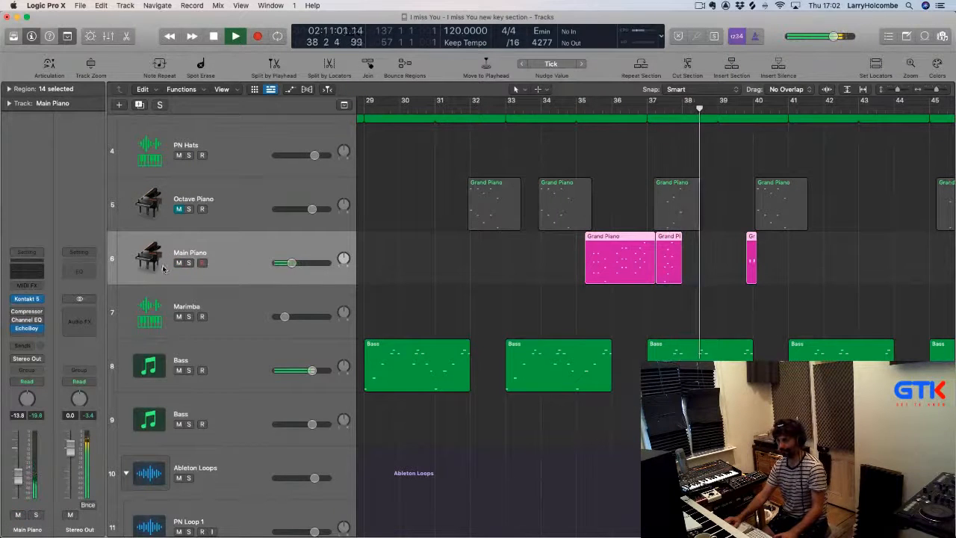
key(s)
drag(582, 102, 824, 102)
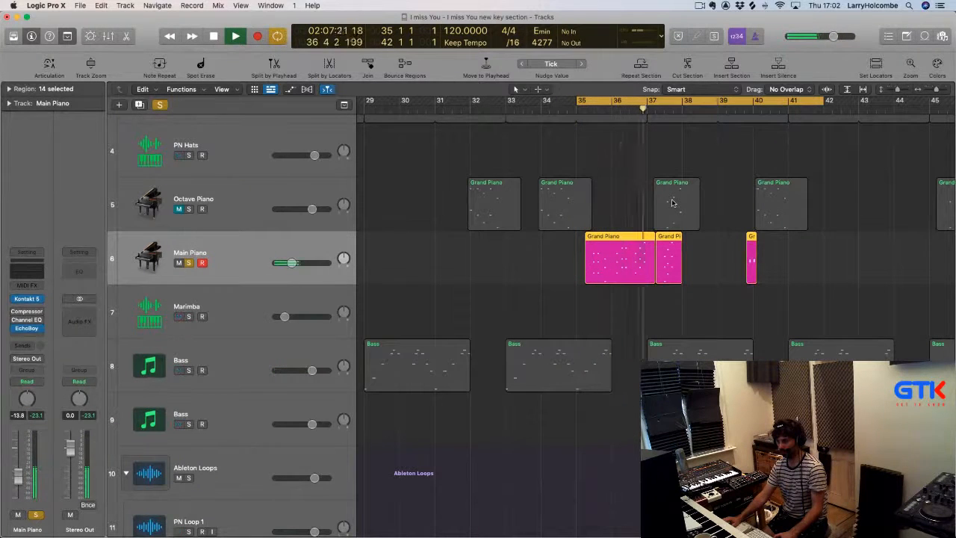
click(585, 107)
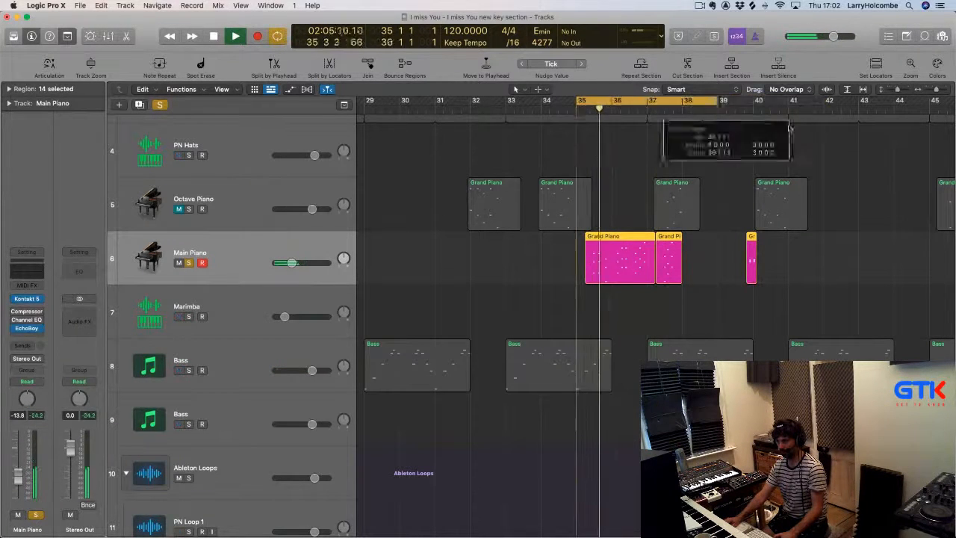
click(189, 263)
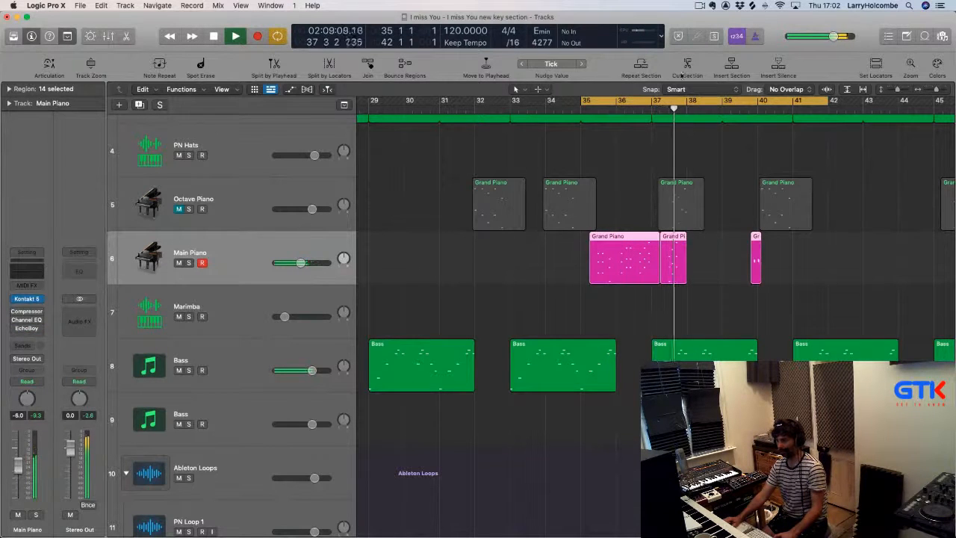
Turn the cycle range off and play the Main Piano region around bar 50 in the full mix, stopping after it
click(630, 100)
key(super+Left)
key(super+Up)
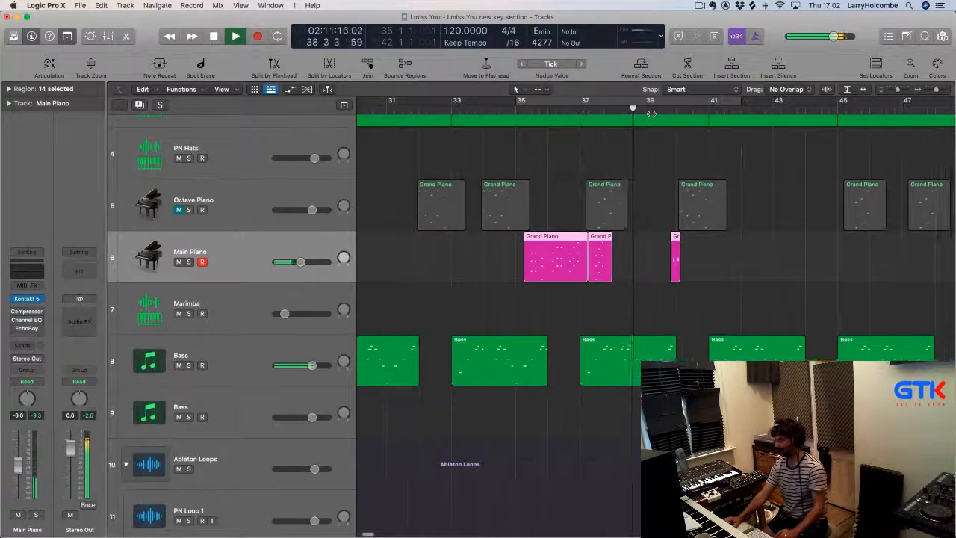
key(super+Left)
key(super+Up)
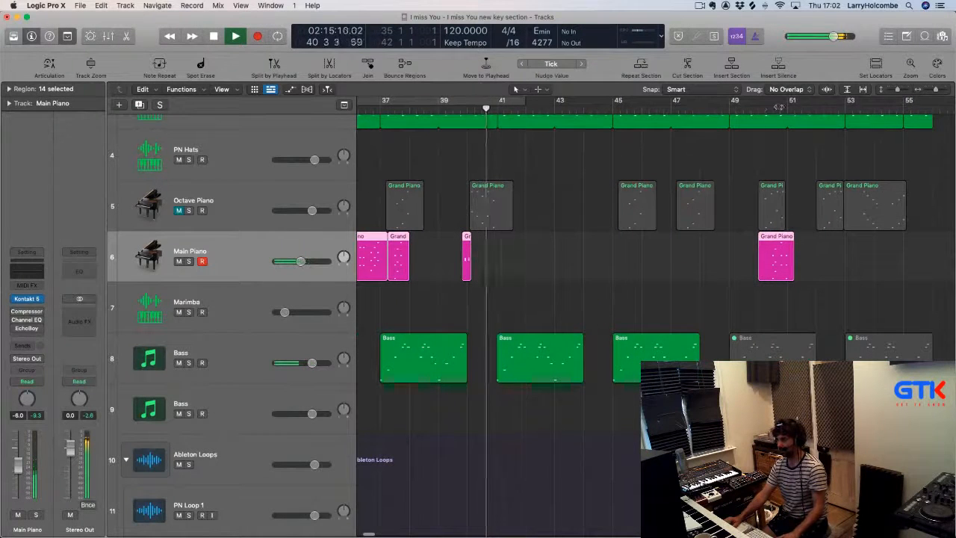
click(762, 112)
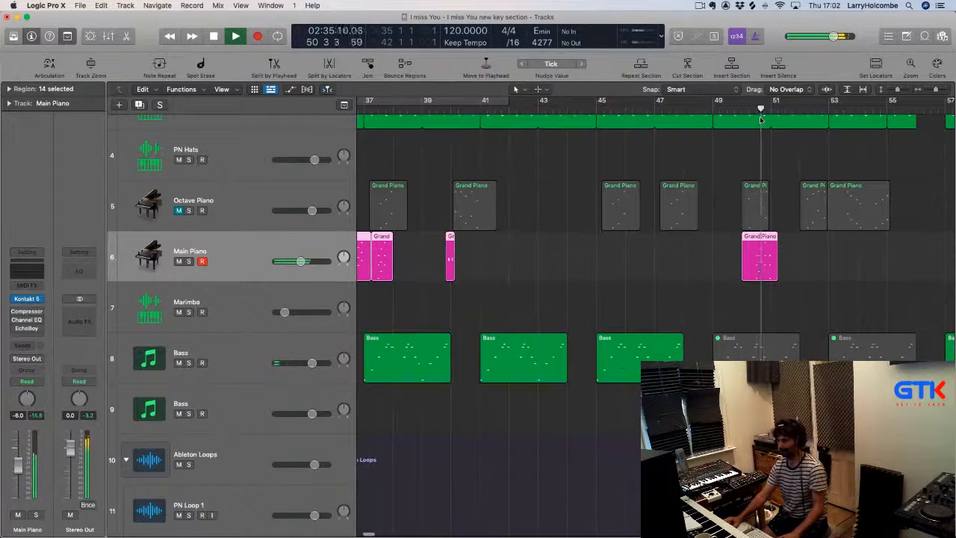
key(space)
Set a cycle range from bar 49 to 56 and play it with the Main Piano soloed
drag(668, 100, 870, 101)
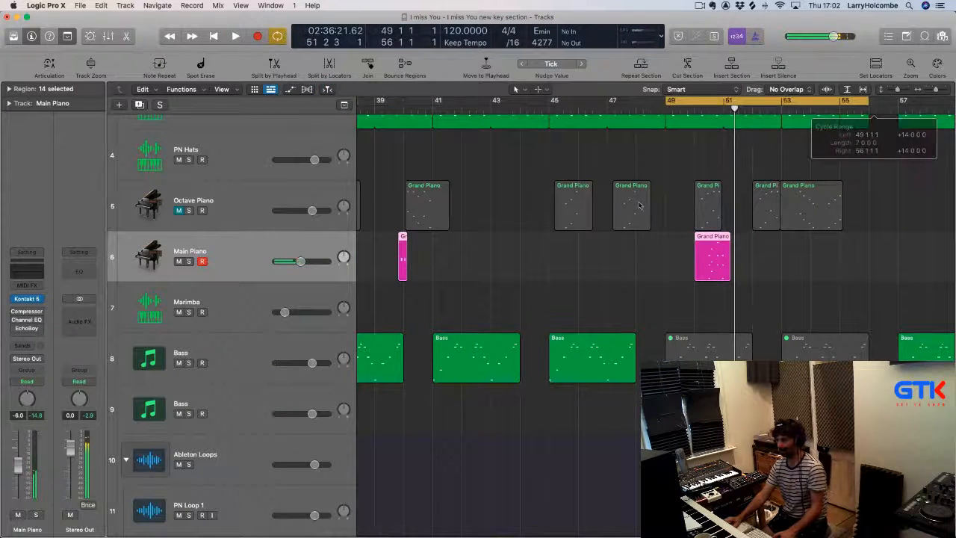
key(space)
key(space)
click(189, 261)
key(space)
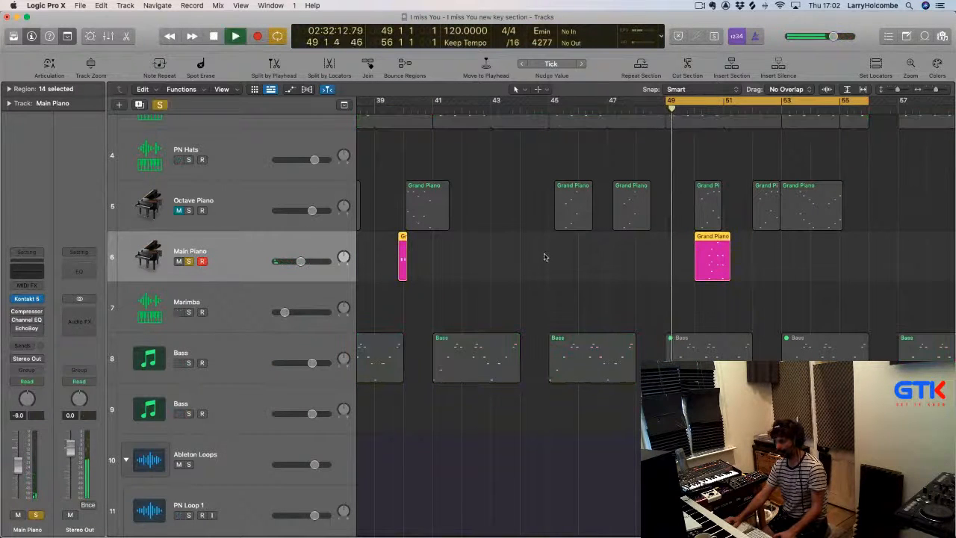
Turn off the Main Piano's solo and close the Piano Roll opened for all its selected regions
double_click(707, 254)
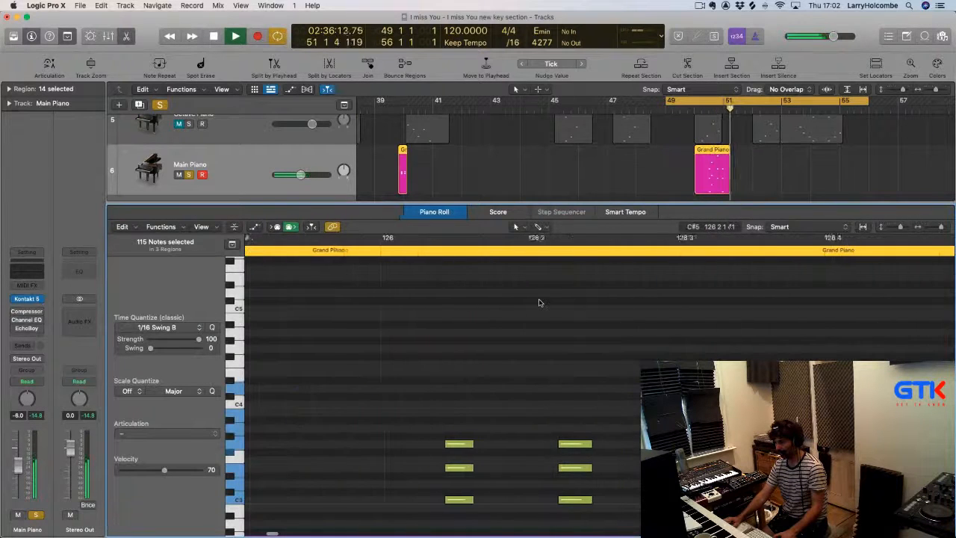
click(189, 175)
key(space)
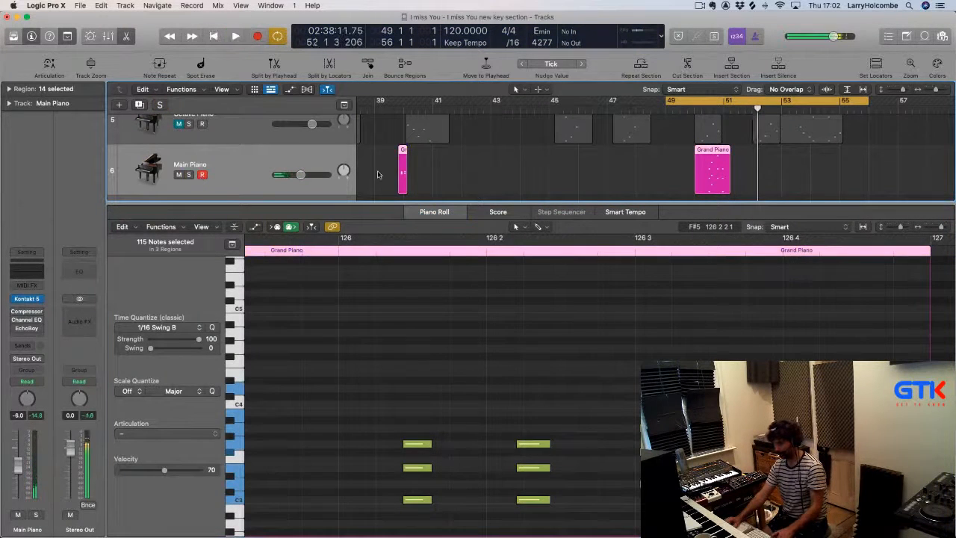
key(space)
key(p)
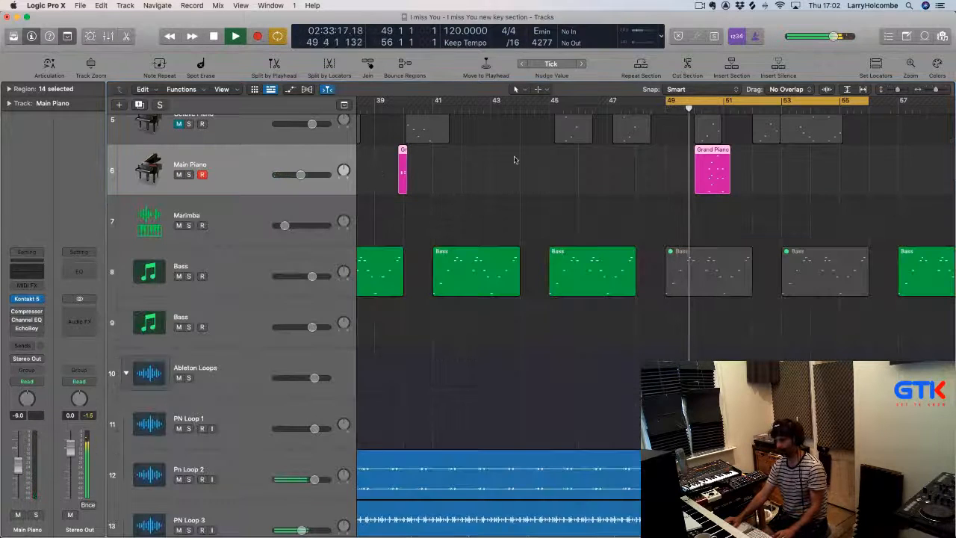
Open only the Main Piano region at bar 50 in the Piano Roll and replay the cycle range
click(644, 160)
double_click(699, 166)
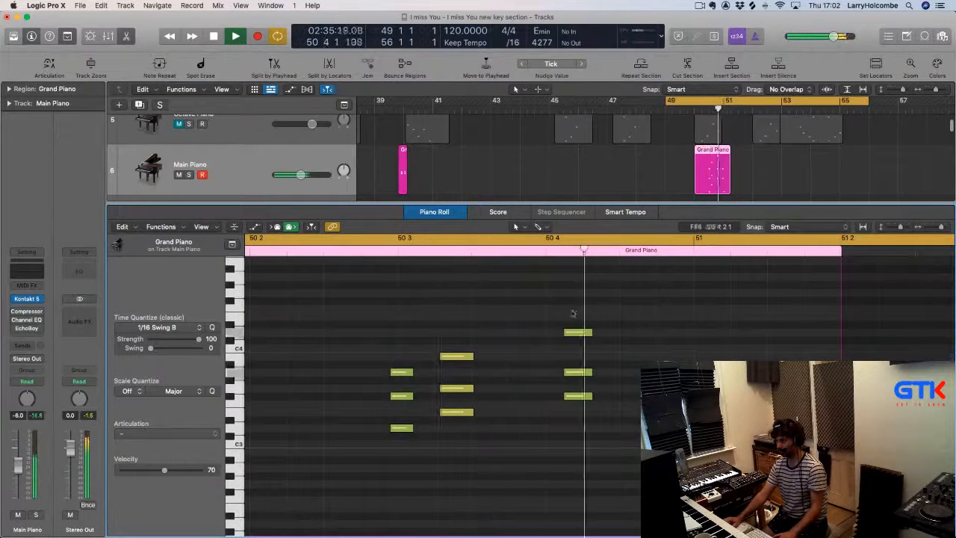
key(space)
key(space)
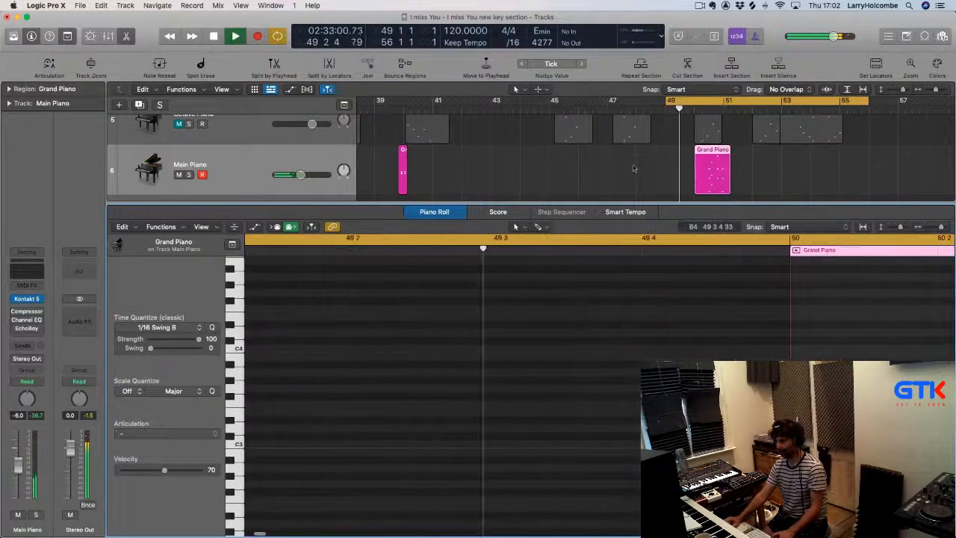
Shorten the cycle range to bars 50 to 53 and play it while watching the region's notes
key(space)
click(695, 102)
drag(695, 102, 782, 102)
key(space)
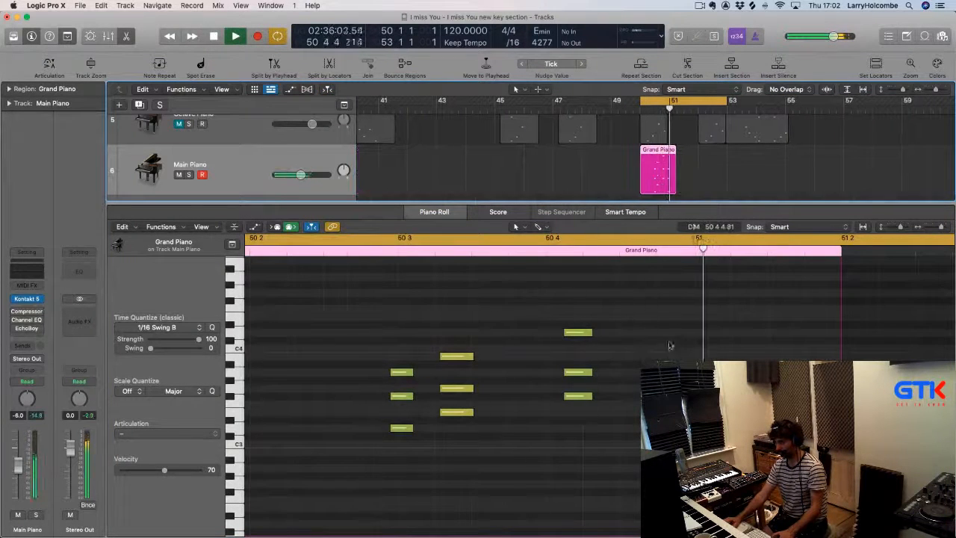
Stop playback and add a three-note D chord (D3, F#3, A3) just before beat 4 of bar 50
key(space)
drag(493, 331, 472, 411)
drag(687, 331, 519, 431)
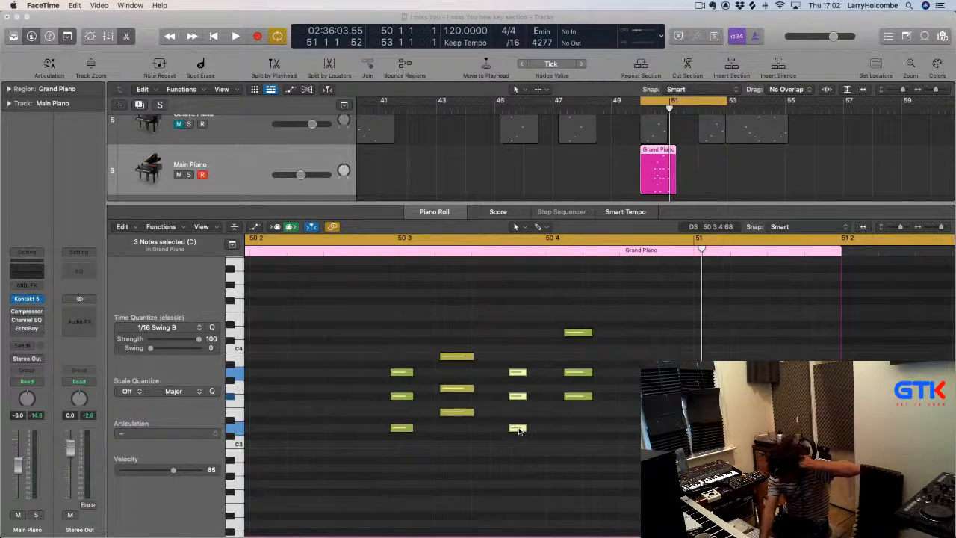
click(519, 431)
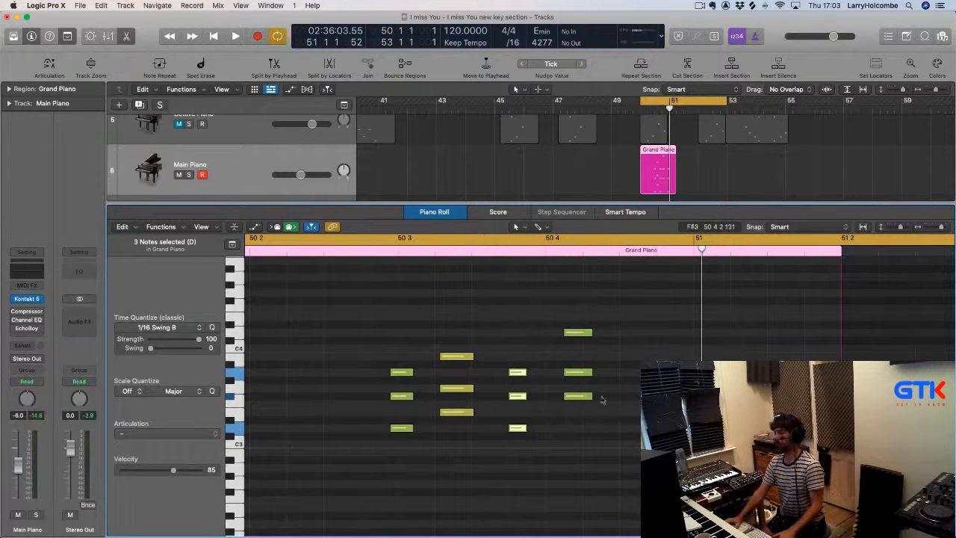
Play the cycle from bar 50 and replay it to hear the added chord in the Main Piano part
key(space)
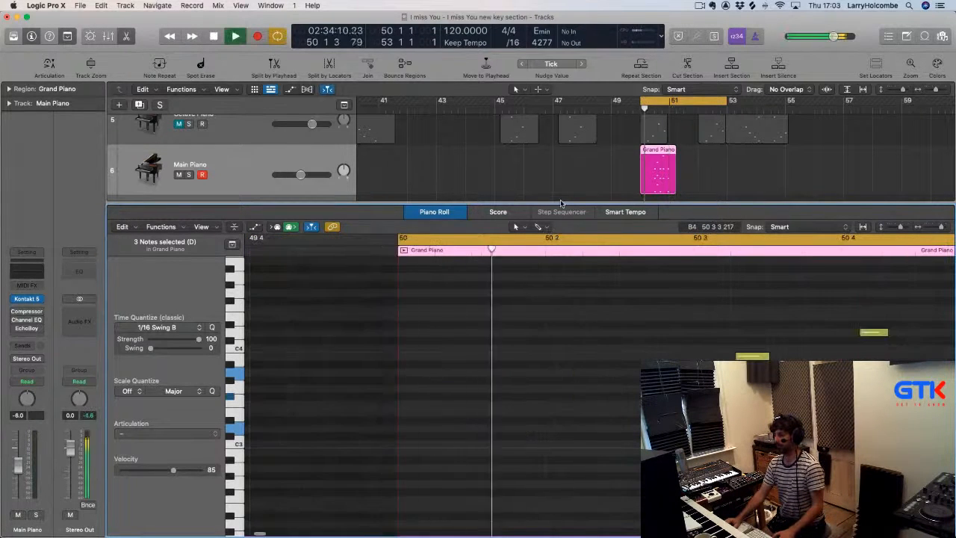
scroll(764, 351, right, 2)
key(space)
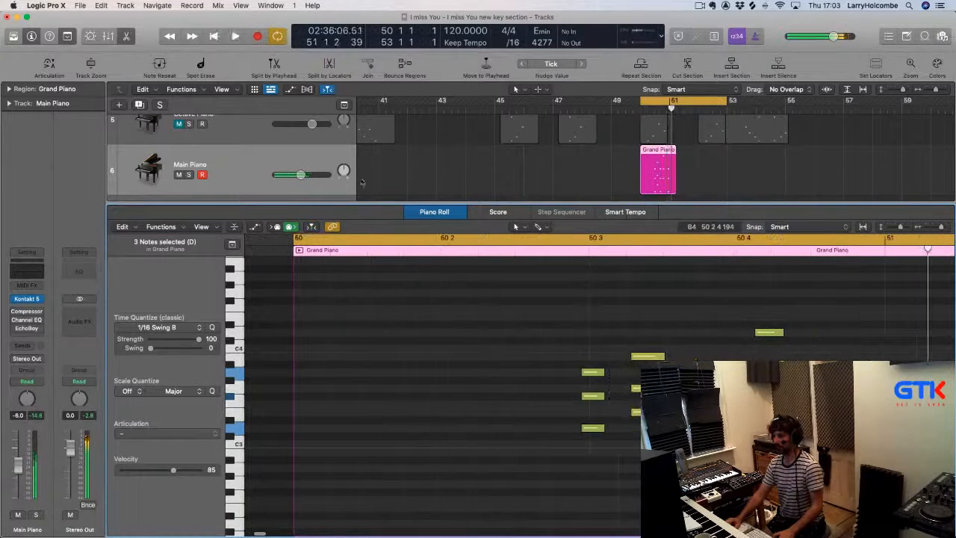
key(space)
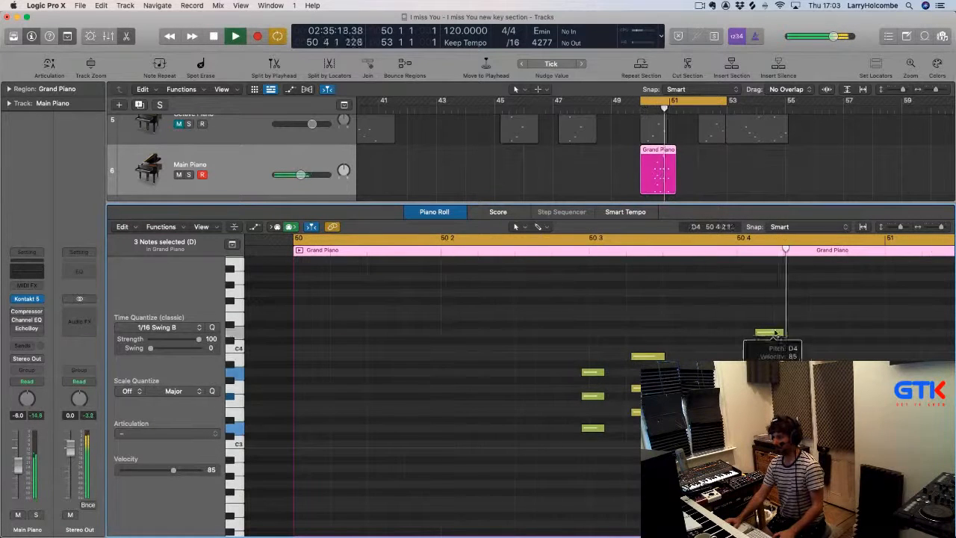
Solo the Main Piano track and replay the bar 50 cycle to hear its chords on their own
key(space)
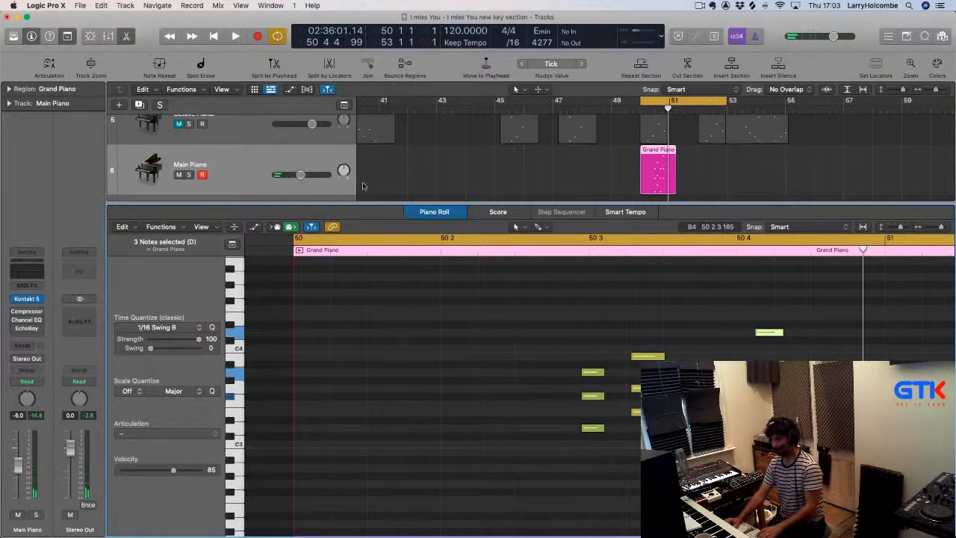
click(190, 176)
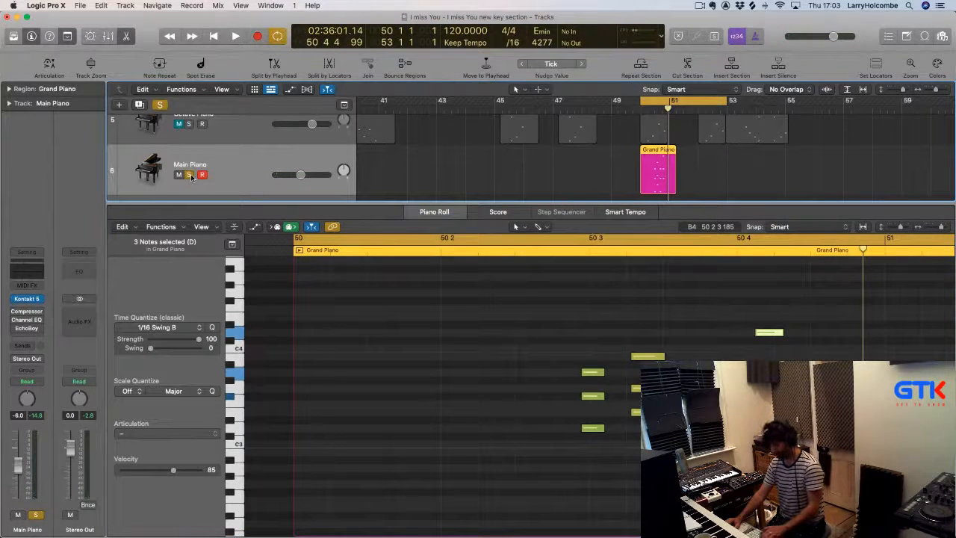
key(space)
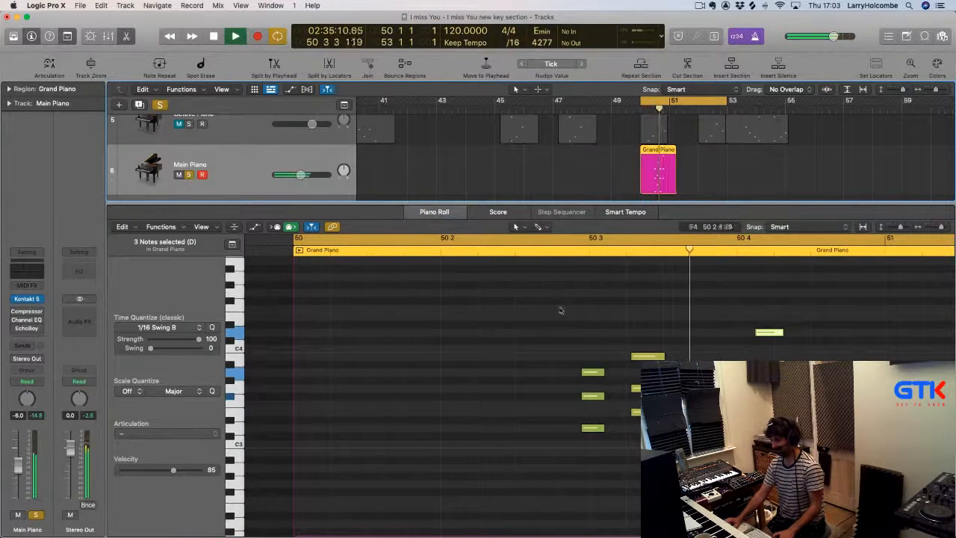
key(space)
key(space)
Move the short D chord just before beat 4 of bar 50 up two semitones, with B3 on top, and replay it
drag(688, 346, 714, 436)
key(space)
mouse_move(710, 372)
mouse_down()
mouse_move(709, 350)
mouse_move(709, 361)
mouse_up()
click(708, 371)
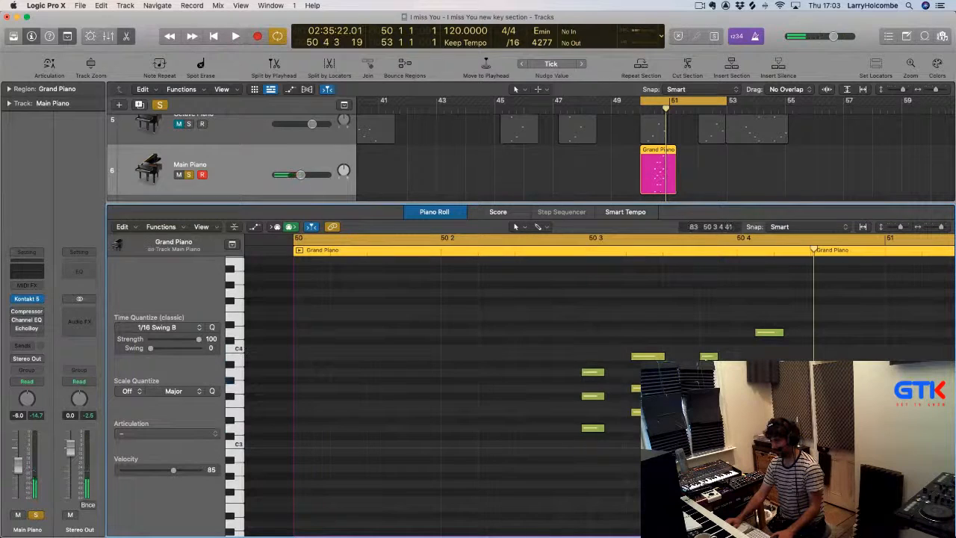
key(space)
Quantize all notes in the Main Piano region at bar 50 to 1/16 Swing B and replay the cycle
key(super+a)
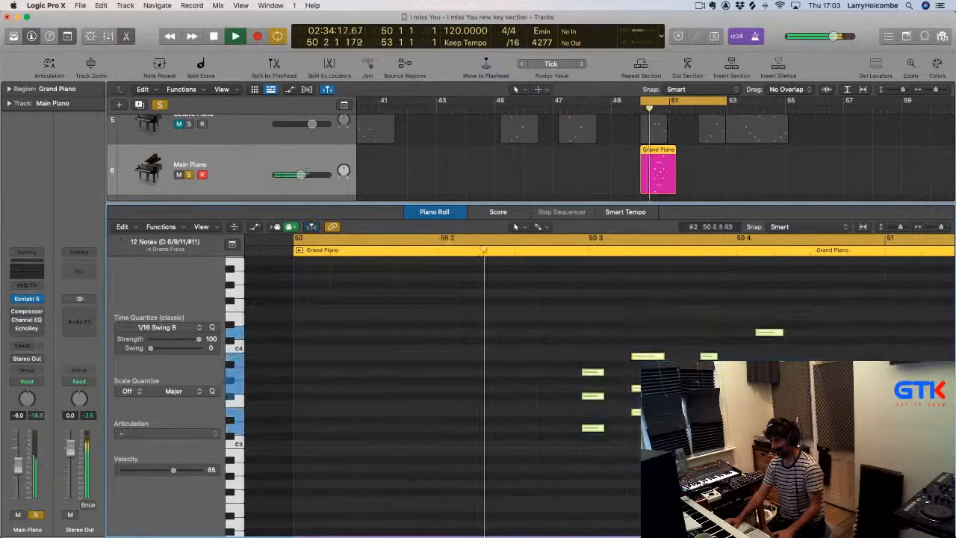
click(214, 328)
key(space)
key(space)
Lower the middle note of the short chord before beat 4 of bar 50 to G3 and audition the phrase
click(707, 372)
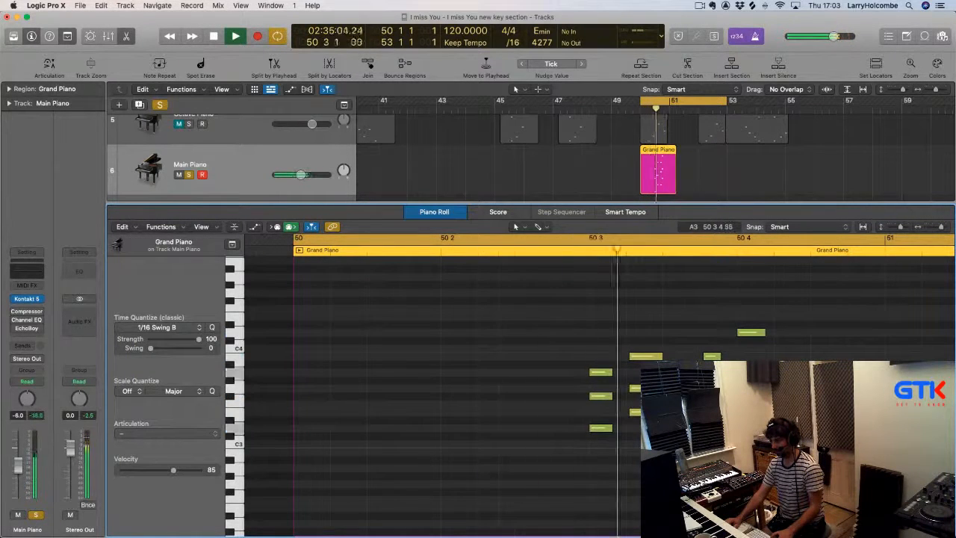
key(space)
mouse_move(712, 356)
mouse_down()
mouse_move(712, 336)
mouse_move(712, 357)
mouse_up()
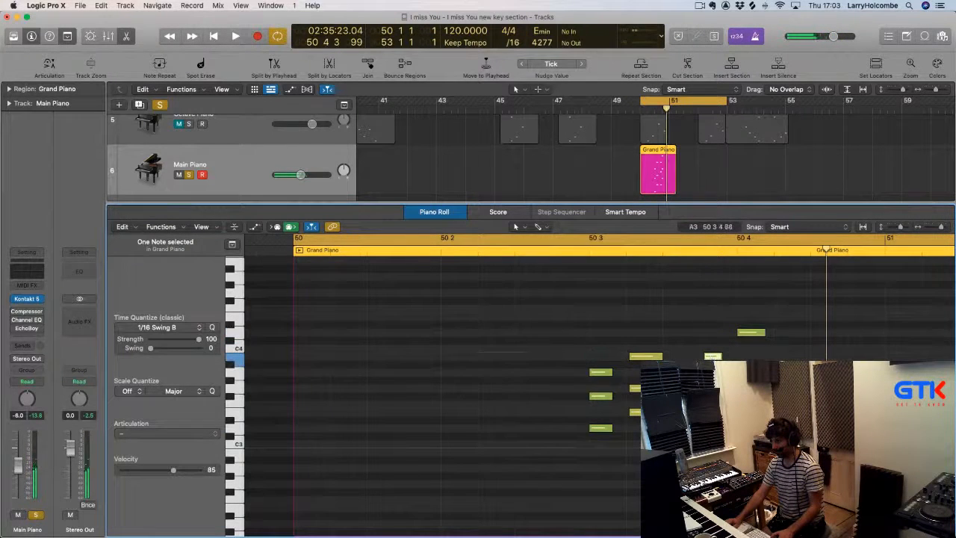
key(space)
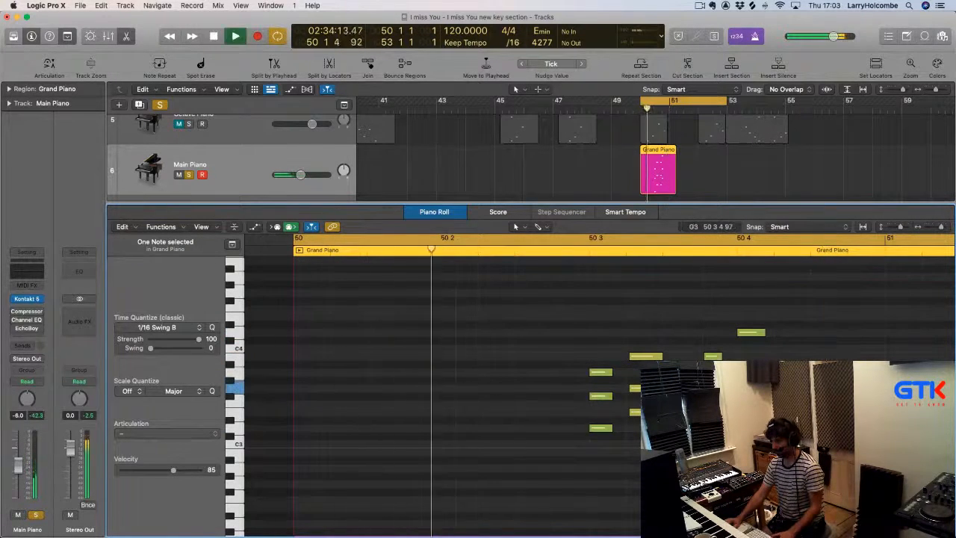
key(space)
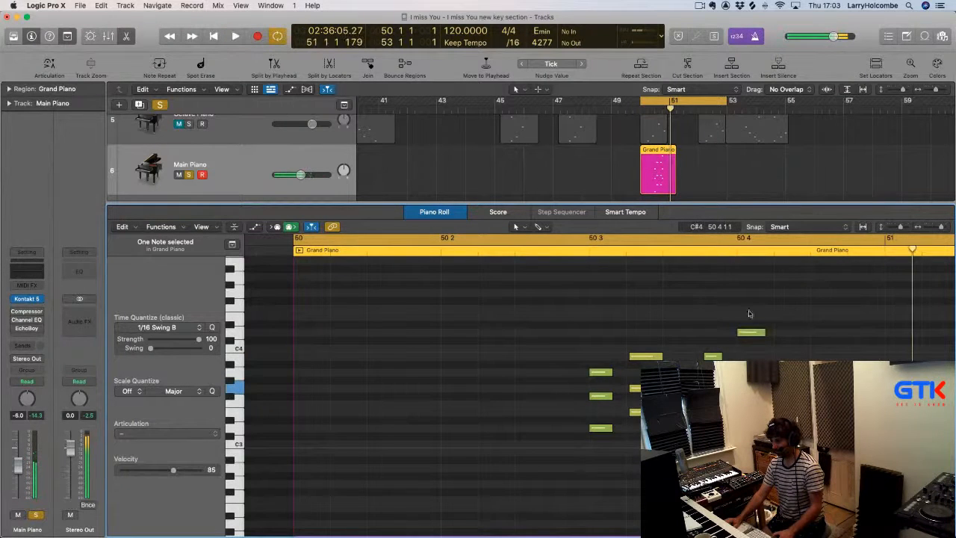
key(space)
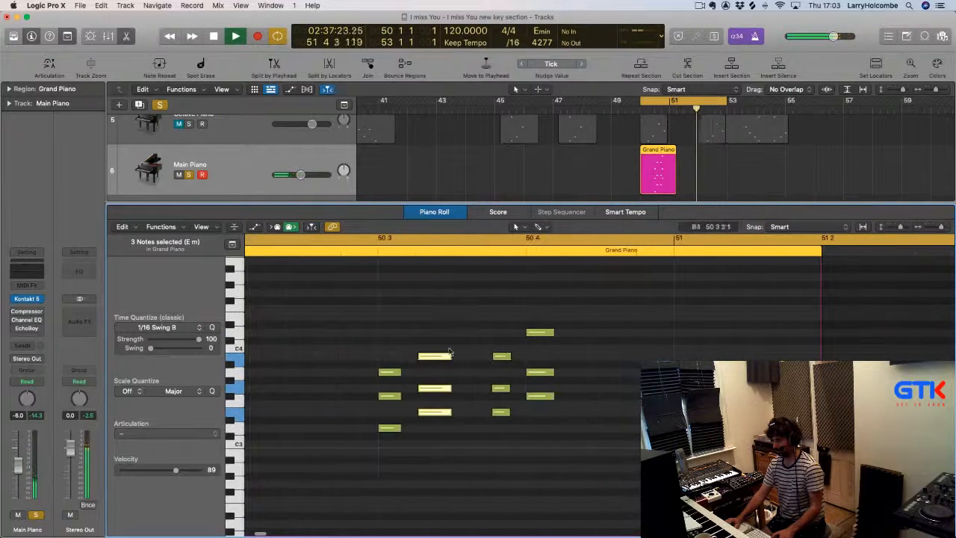
Shift the second chord and the two chords after it one sixteenth note later in bar 50, and replay the phrase
drag(449, 353, 482, 355)
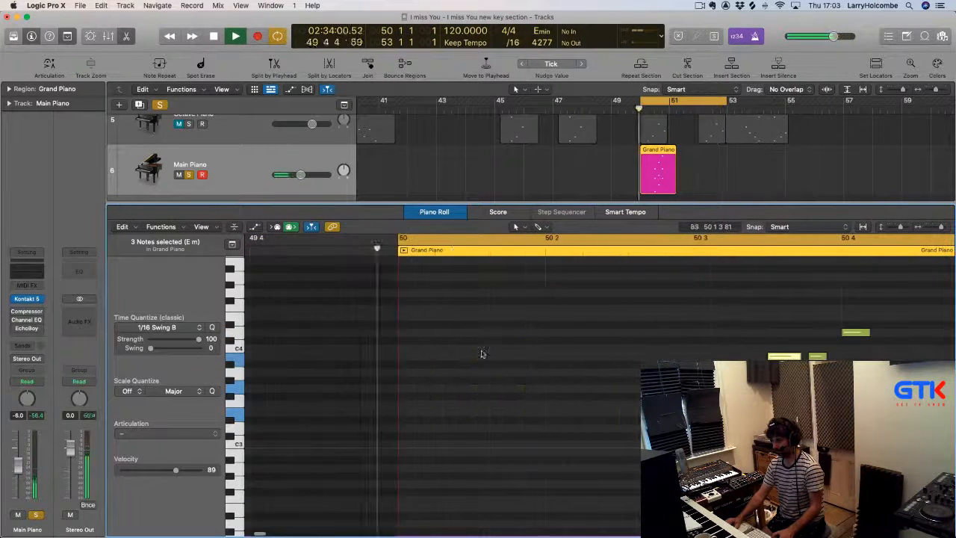
scroll(517, 348, right, 4)
drag(701, 314, 756, 366)
drag(738, 333, 779, 335)
key(space)
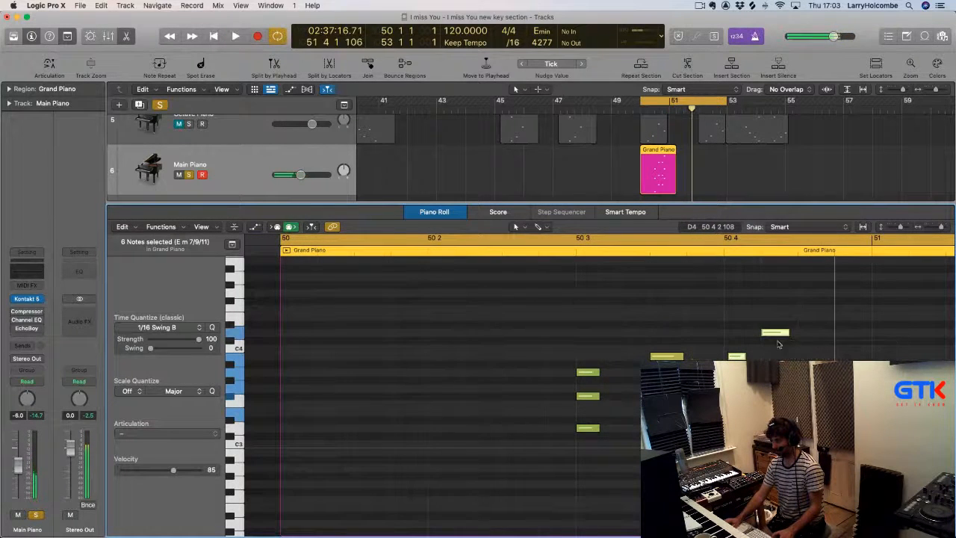
key(space)
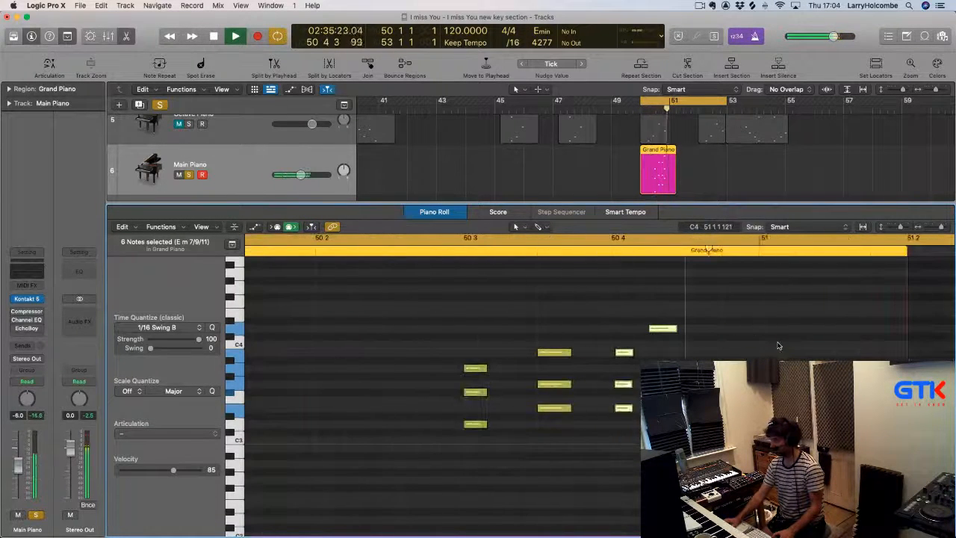
Leave the Piano Roll, unsolo the Main Piano and set its volume to -3.4 dB while the cycle plays
key(p)
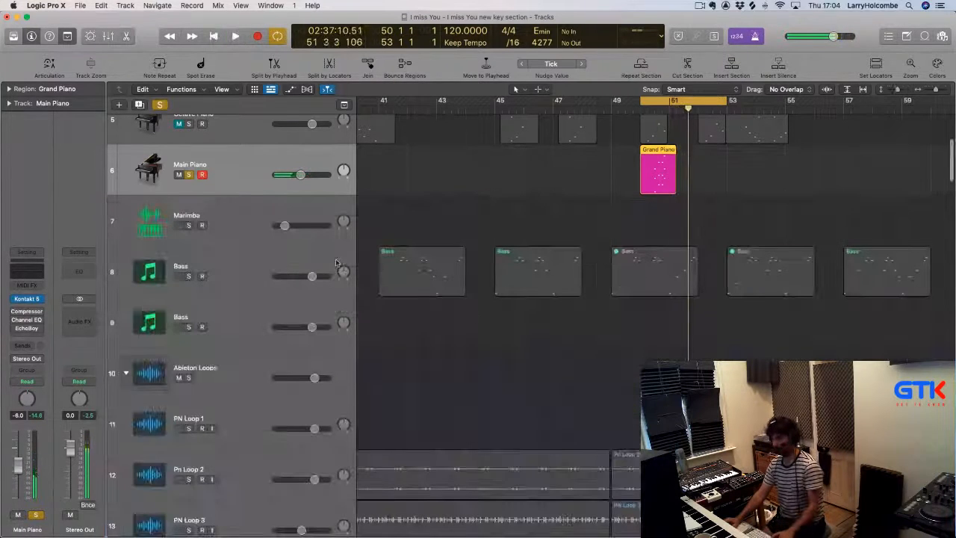
click(191, 176)
key(space)
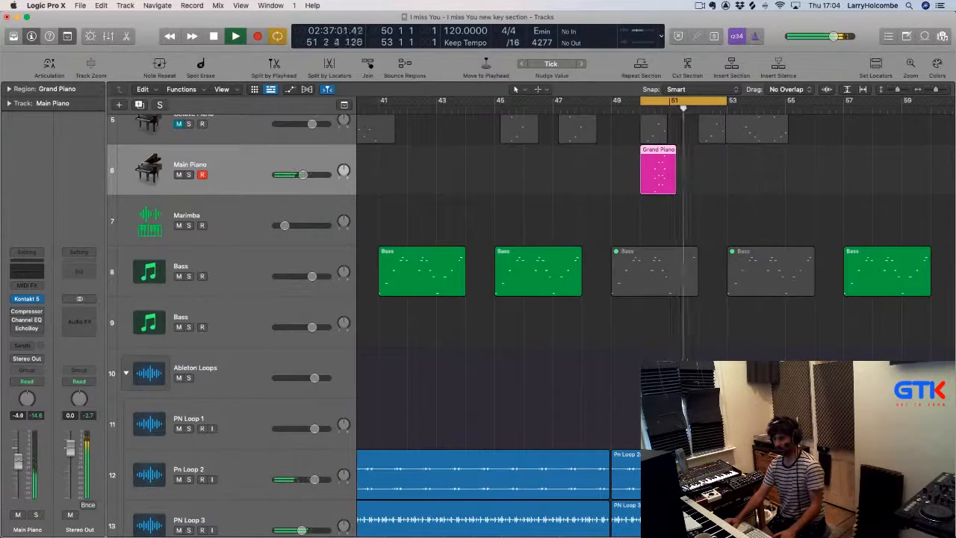
key(space)
key(space)
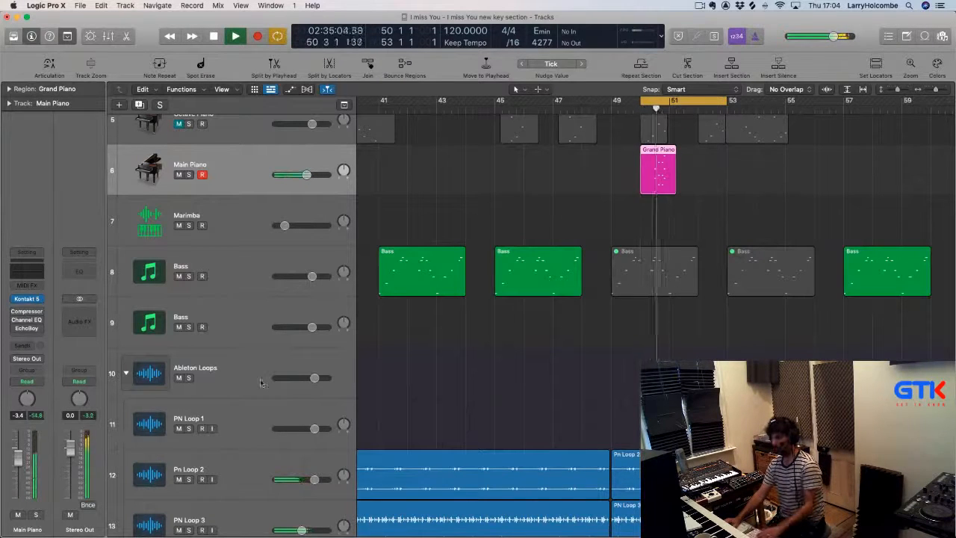
Turn off the cycle and copy the Main Piano region at bar 50 to bar 54
key(super+Up)
key(super+Up)
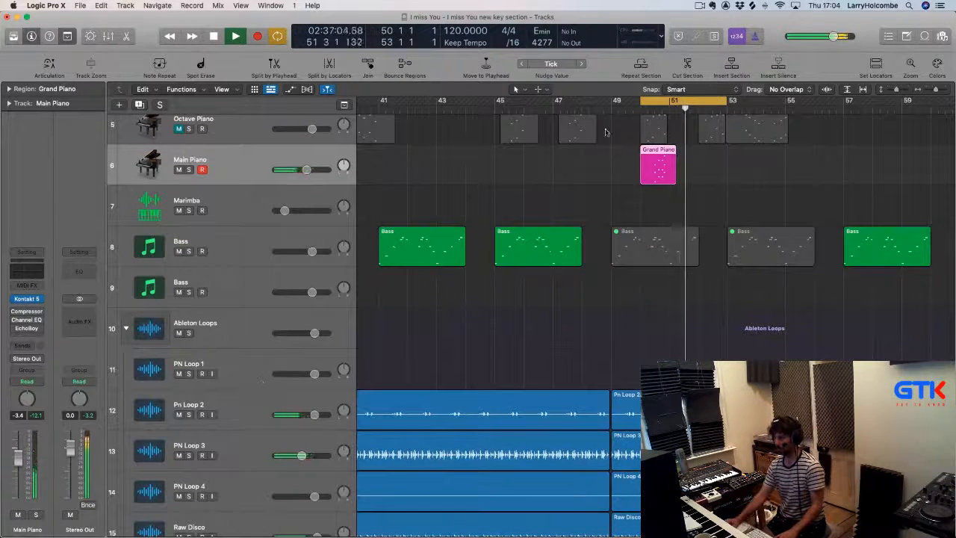
scroll(658, 118, down, 4)
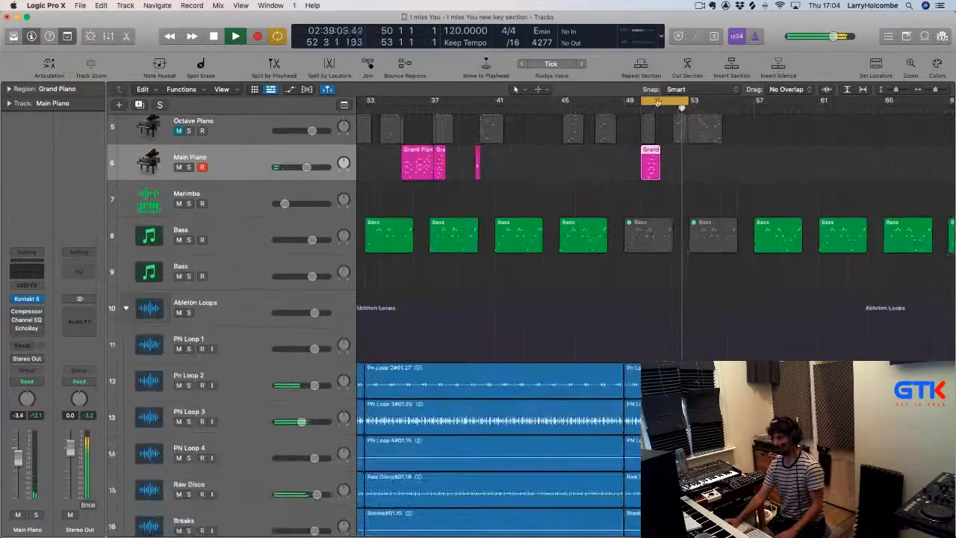
key(c)
scroll(635, 116, down, 6)
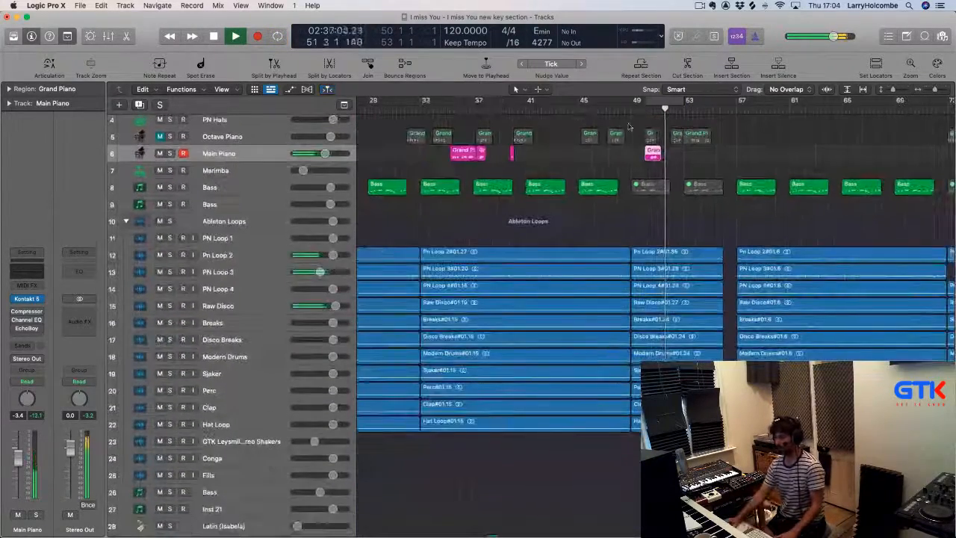
scroll(631, 120, down, 3)
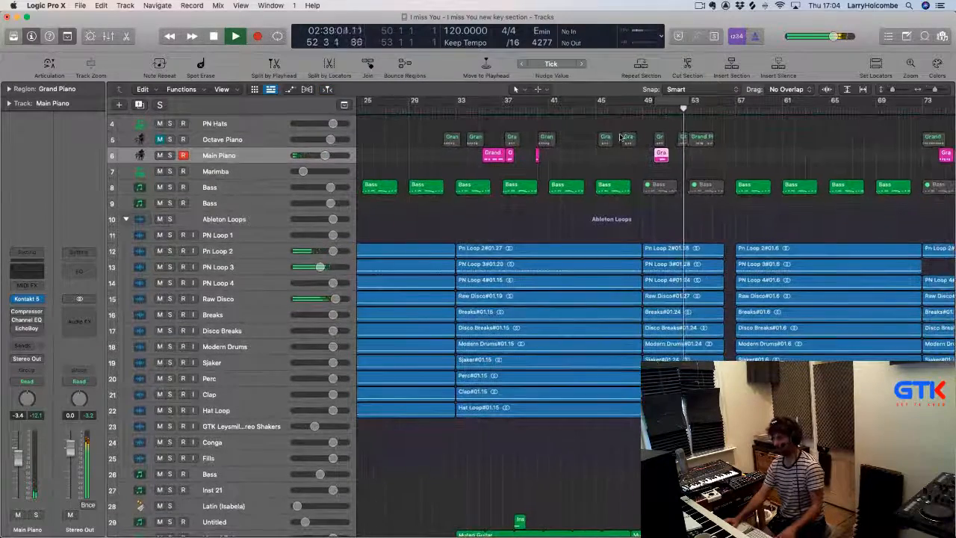
drag(630, 157, 677, 157)
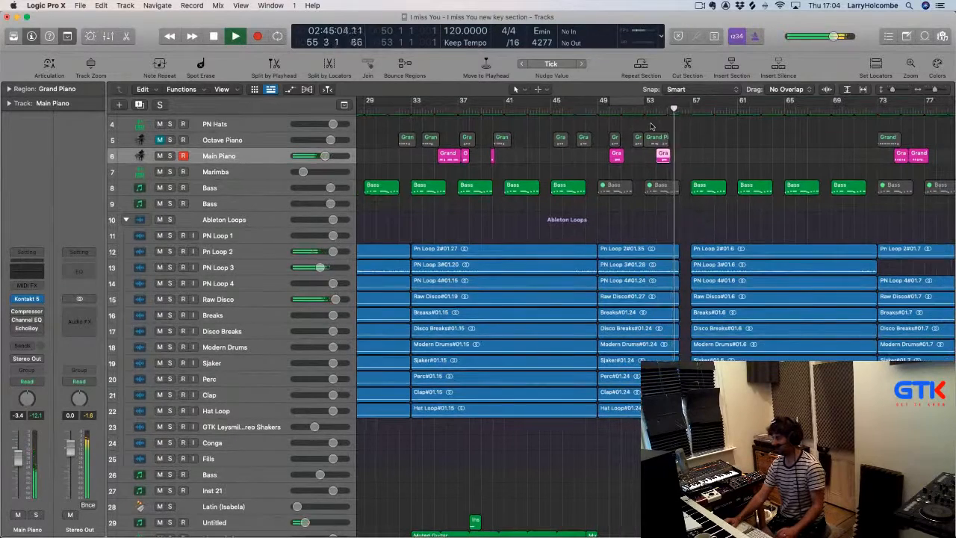
Copy the two Main Piano regions at bars 50 and 54 to bars 60 and 64
scroll(653, 126, down, 3)
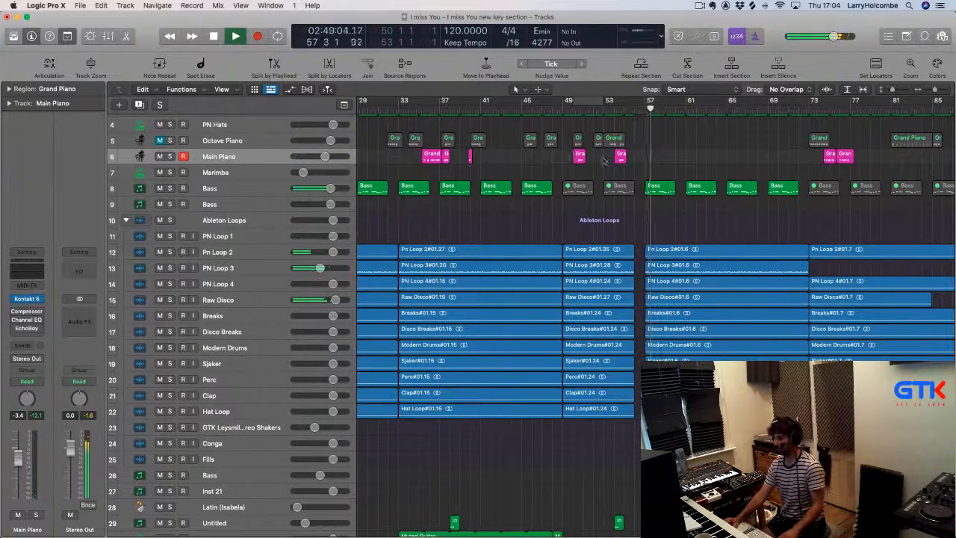
drag(578, 156, 680, 158)
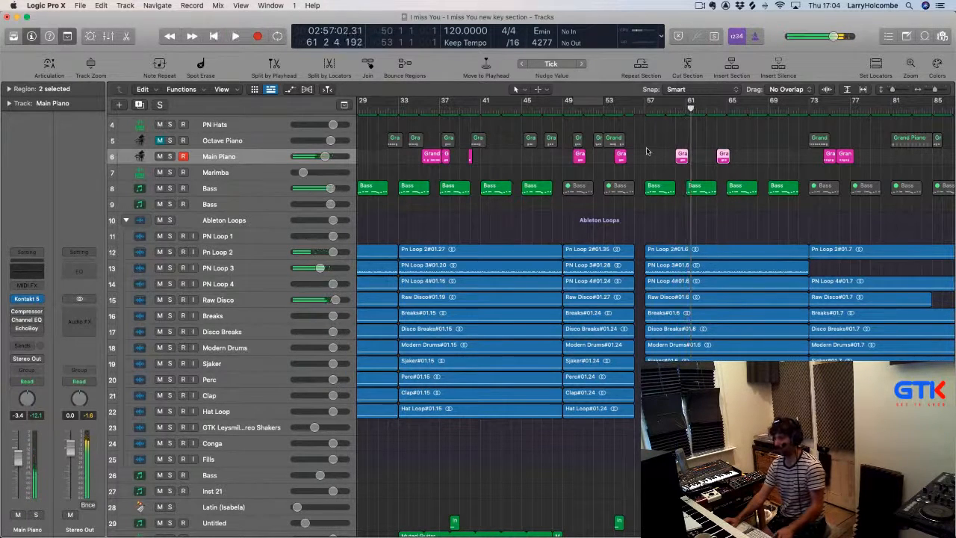
key(z)
Set the cycle range to bars 60 to 63 and play it with the bar 60 Main Piano region open in the Piano Roll
drag(536, 100, 664, 101)
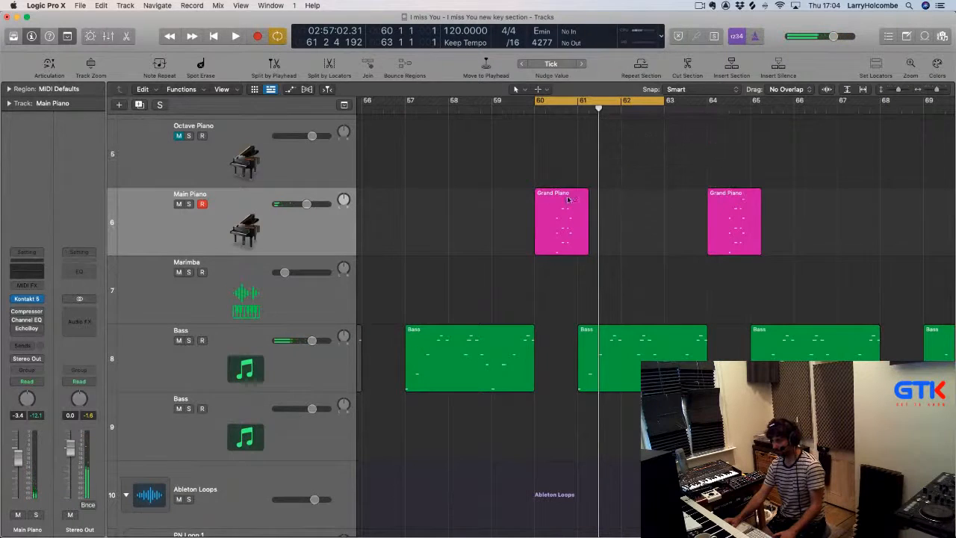
double_click(573, 228)
key(space)
scroll(610, 263, right, 5)
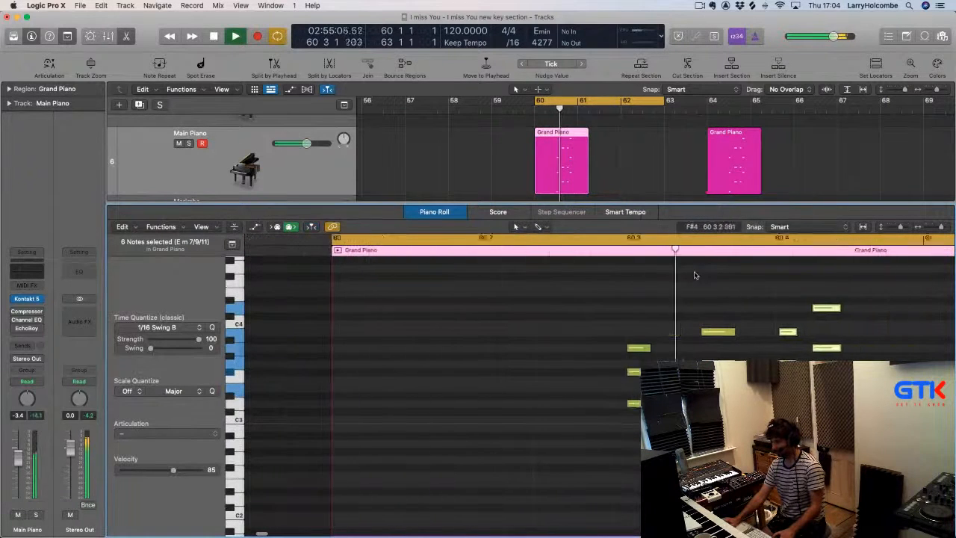
drag(556, 317, 566, 440)
key(space)
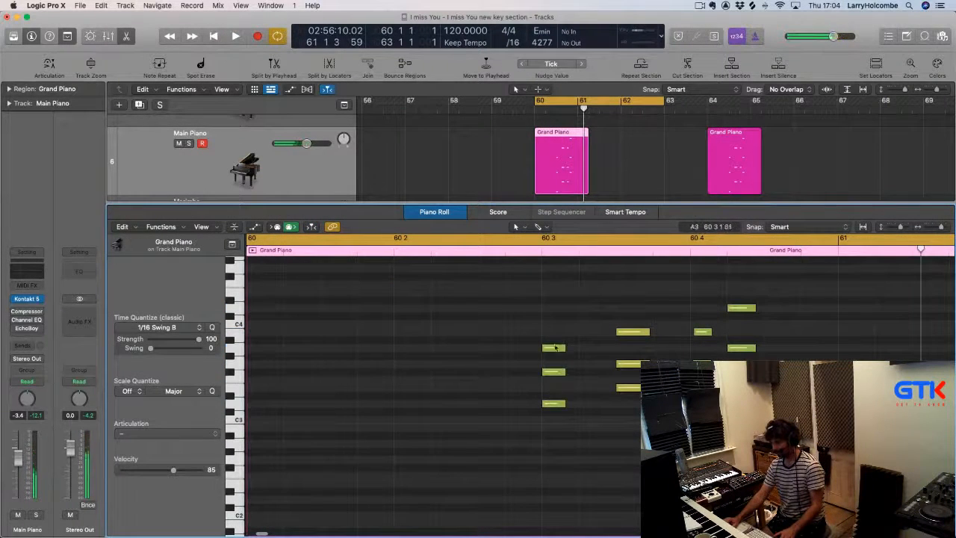
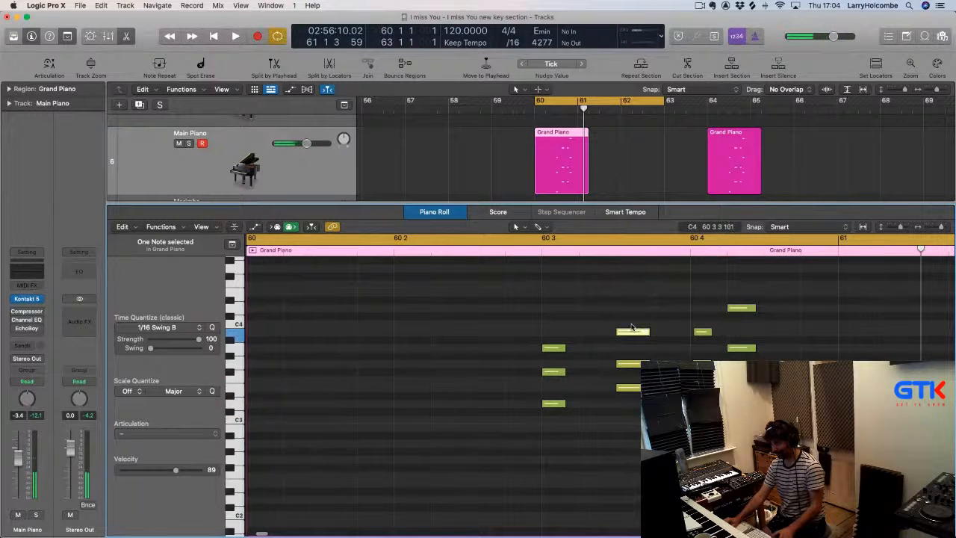
Solo the Main Piano and copy the second chord to the last sixteenth of bar 60, raised to F#3, A3 and C#4
key(space)
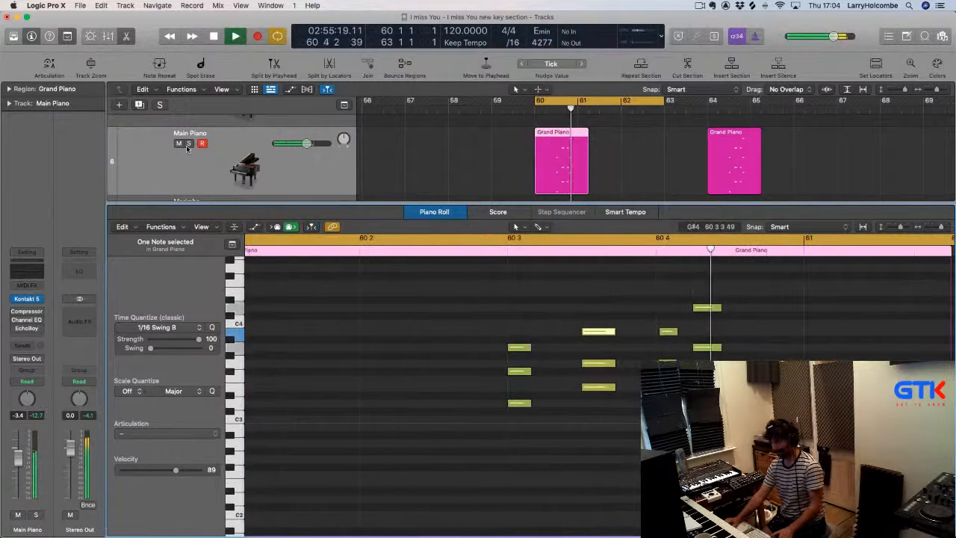
click(187, 144)
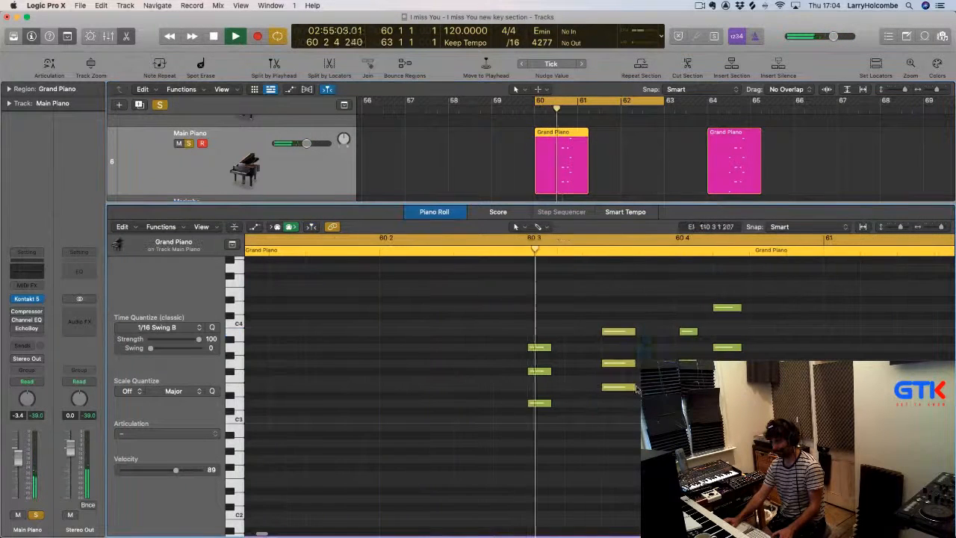
key(space)
drag(615, 319, 805, 349)
key(space)
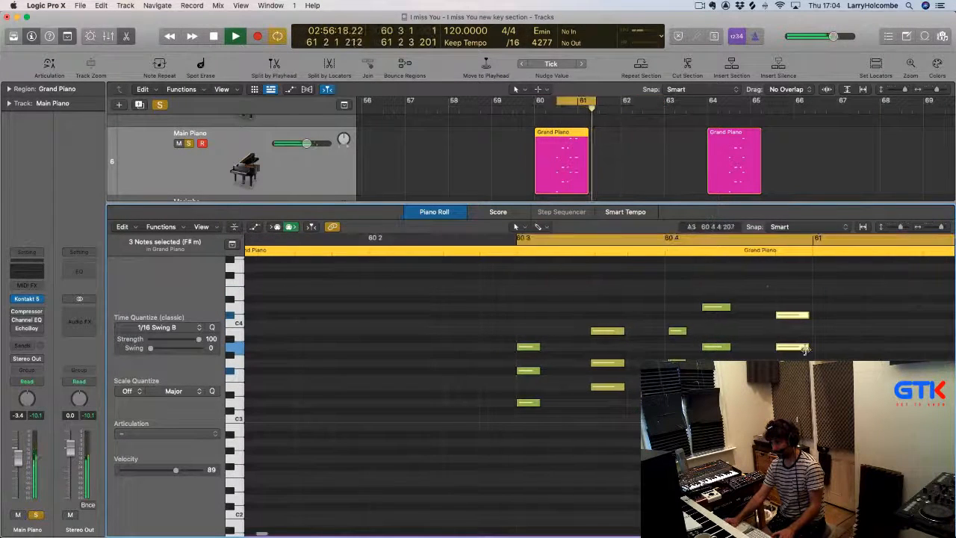
Lower the last chord's notes in bar 60 one by one to E3, G3 and B3, auditioning the changes
drag(792, 371, 791, 387)
key(space)
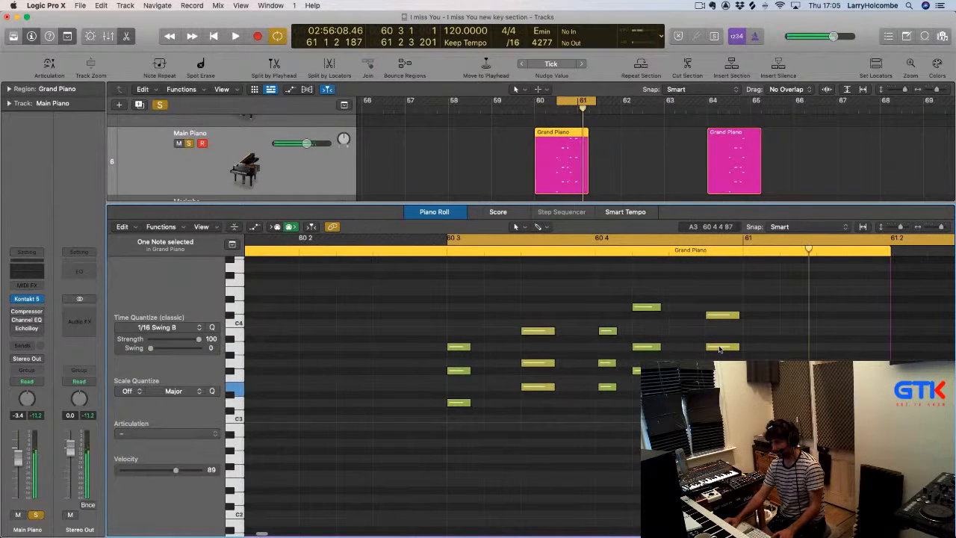
drag(720, 349, 719, 363)
key(space)
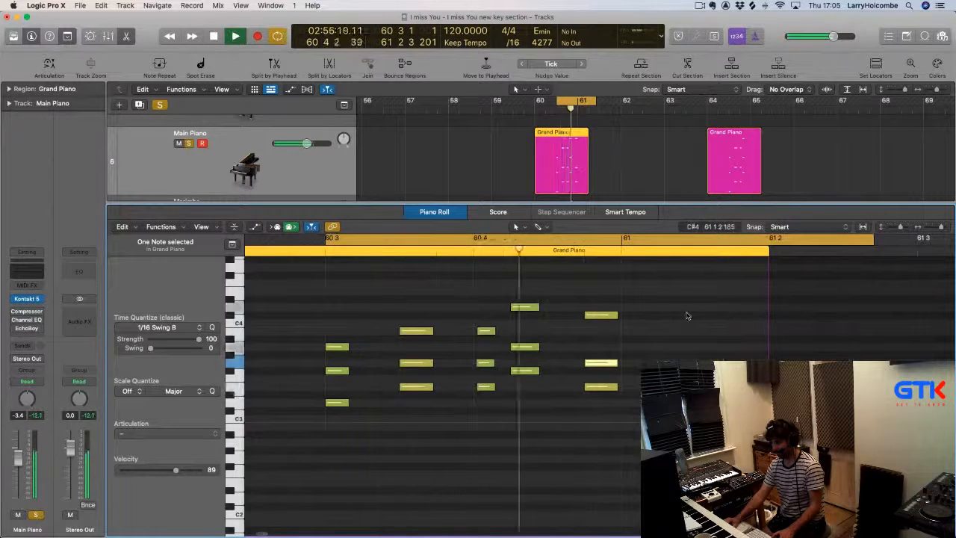
key(space)
drag(600, 317, 599, 334)
key(space)
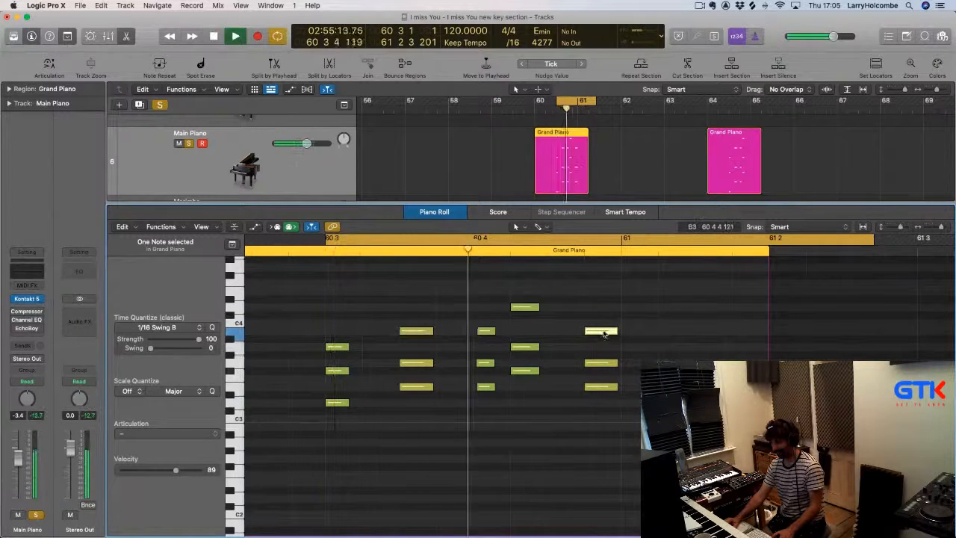
Close the Piano Roll and stop playback to return to the arrangement around the bar 60 region
key(super+Up)
key(super+Left)
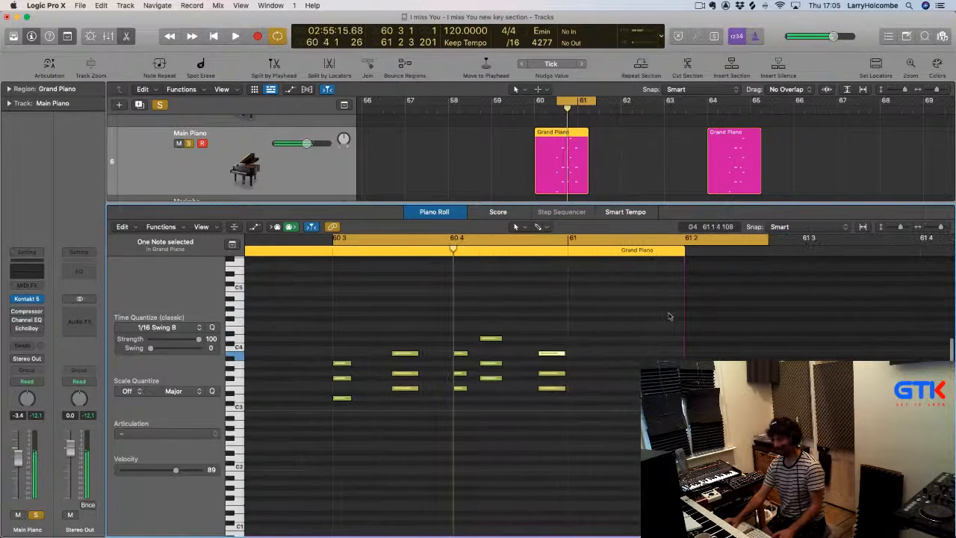
key(e)
key(space)
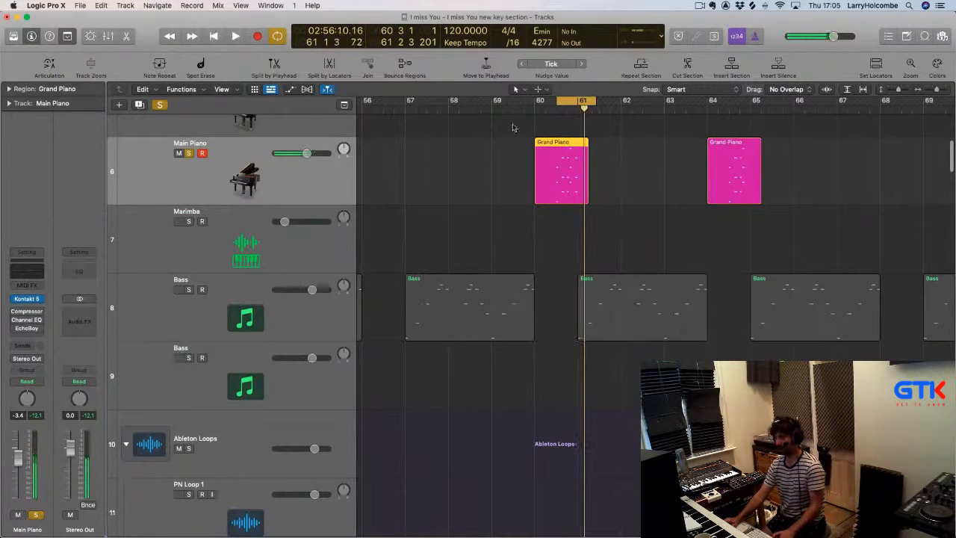
Unsolo the Main Piano and play the full arrangement from bar 59
click(506, 112)
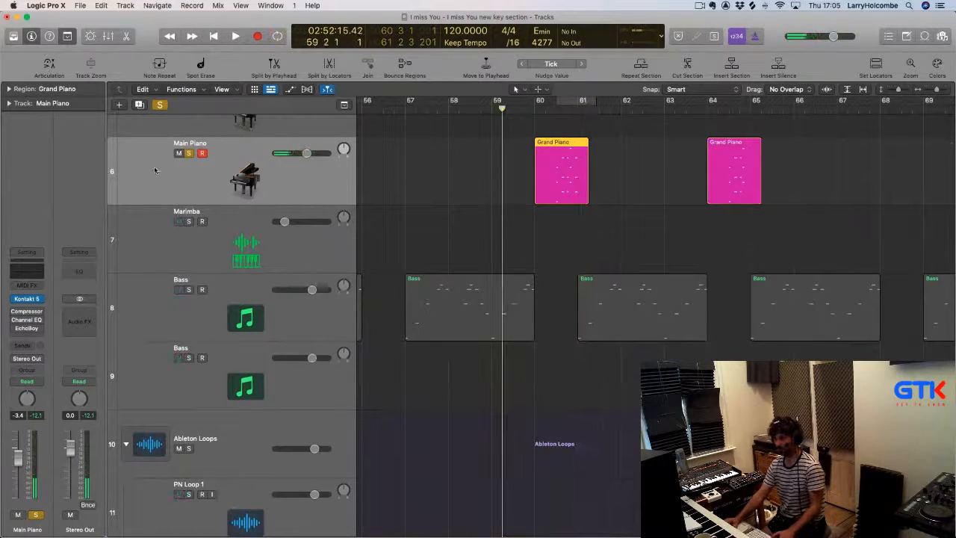
click(190, 153)
key(space)
key(super+Up)
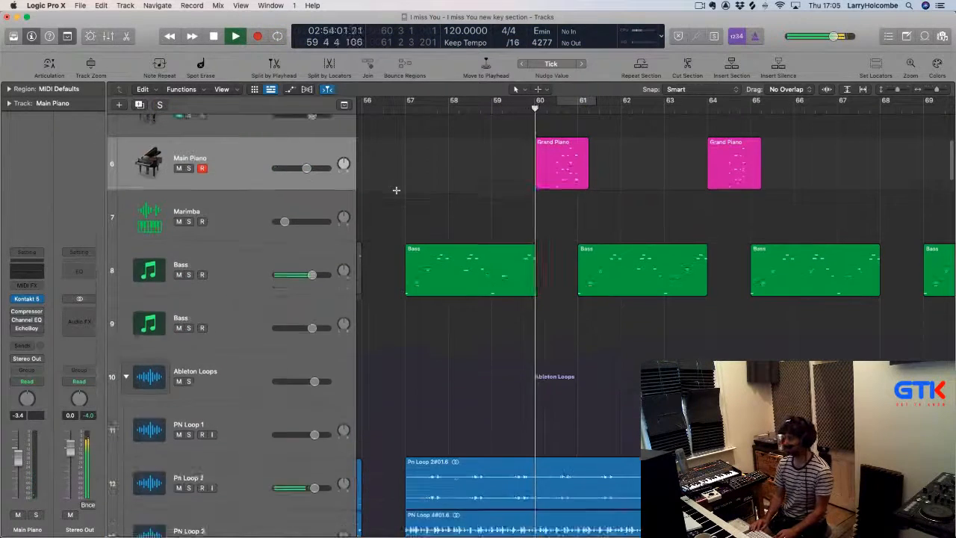
key(super+Up)
key(super+Up)
key(super+Up)
key(super+Up)
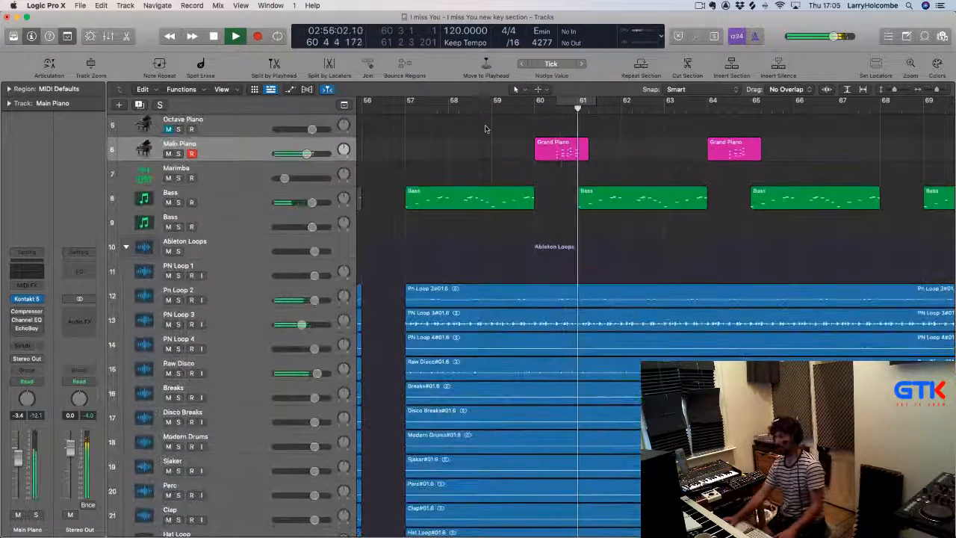
key(super+Up)
key(super+Left)
Delete the Main Piano region at bar 64 during playback
scroll(475, 150, left, 3)
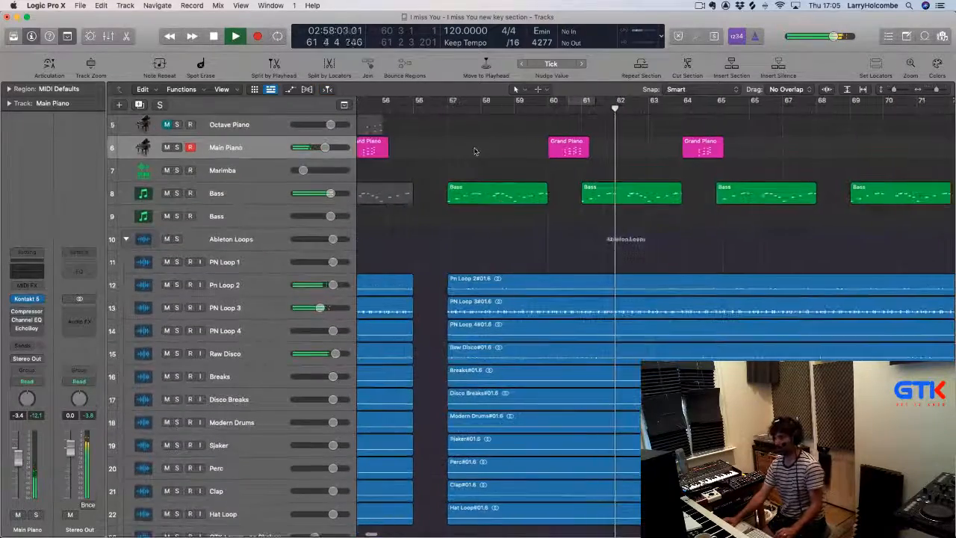
scroll(475, 150, down, 8)
scroll(477, 154, up, 10)
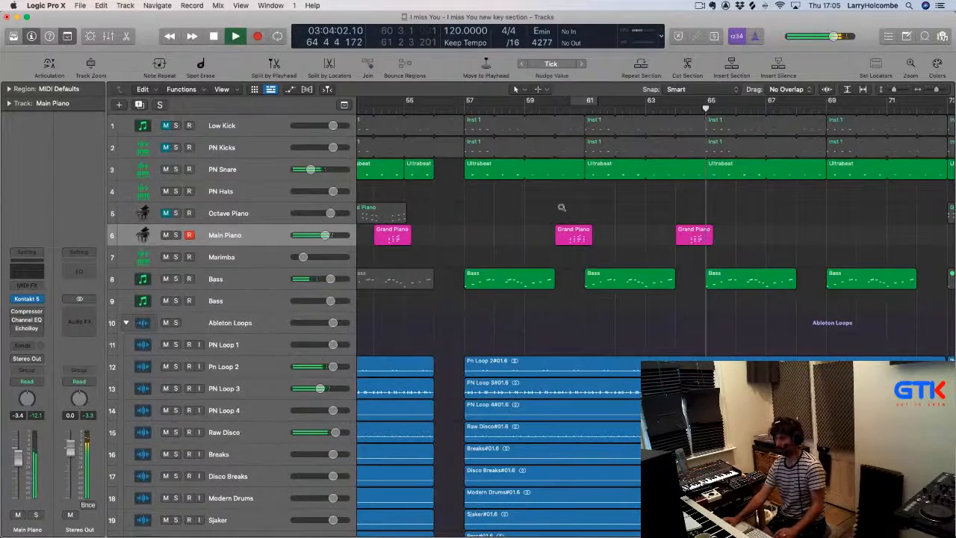
scroll(562, 208, left, 3)
click(651, 231)
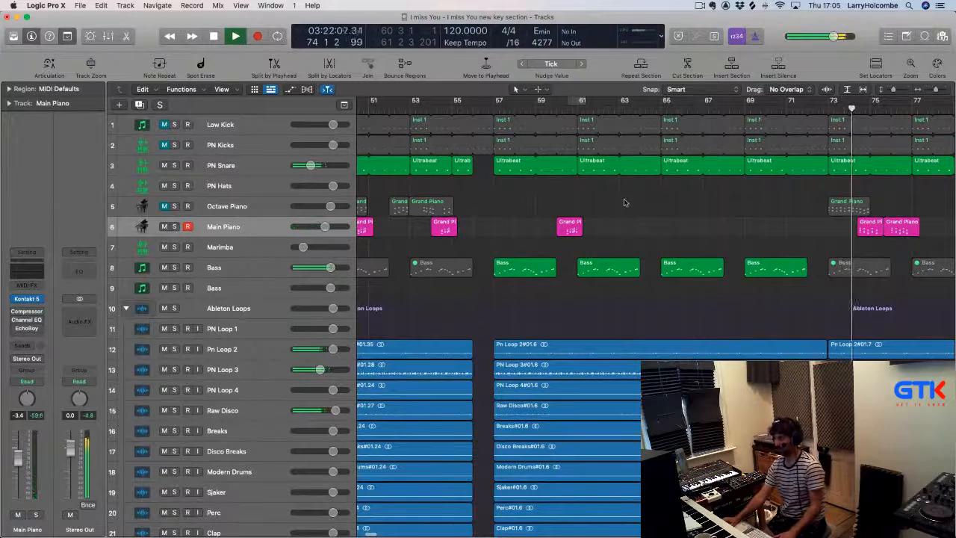
Recolour the Main Piano regions at bars 54 and 60 yellow
right_click(578, 225)
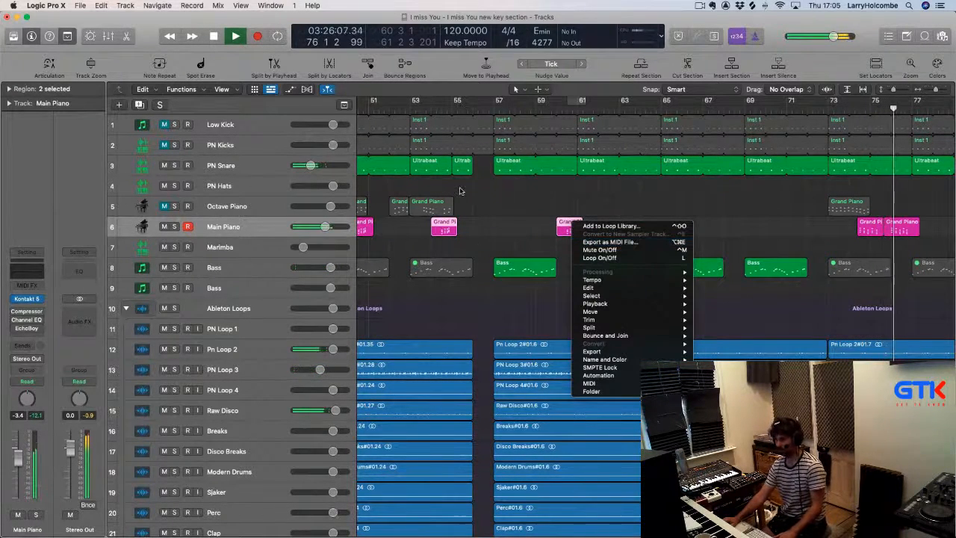
click(427, 228)
scroll(428, 229, left, 8)
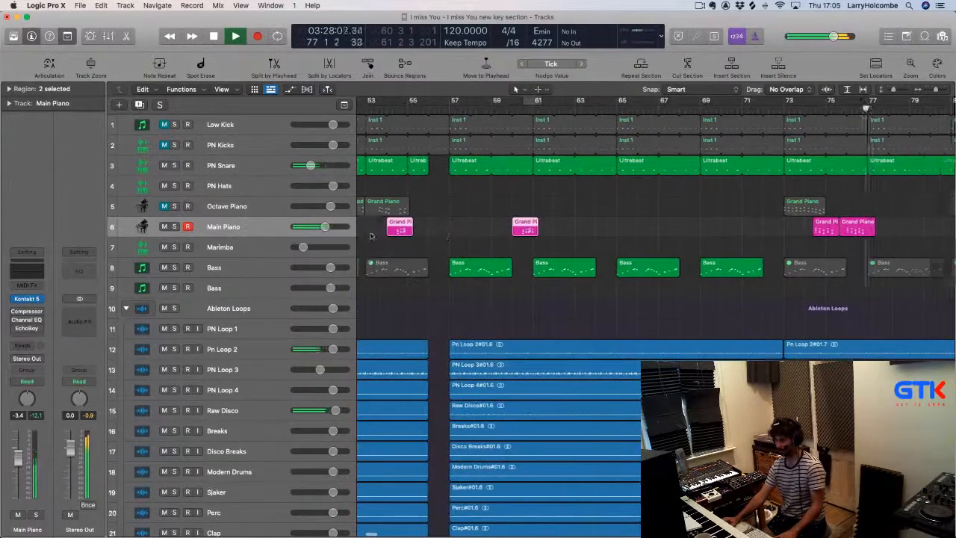
shift+click(539, 233)
key(alt+c)
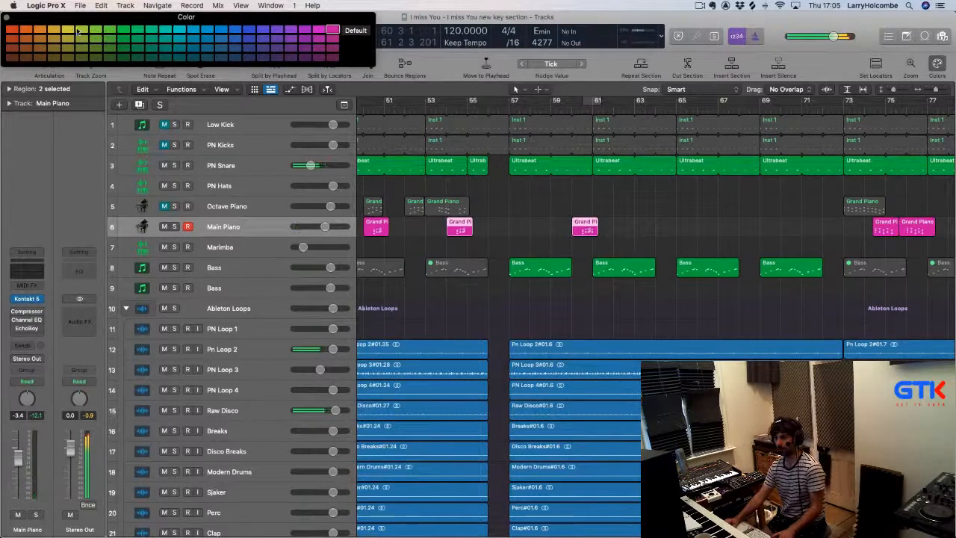
click(7, 18)
Delete the first of the two adjacent Main Piano regions around bar 75 and resume playback
scroll(583, 153, right, 3)
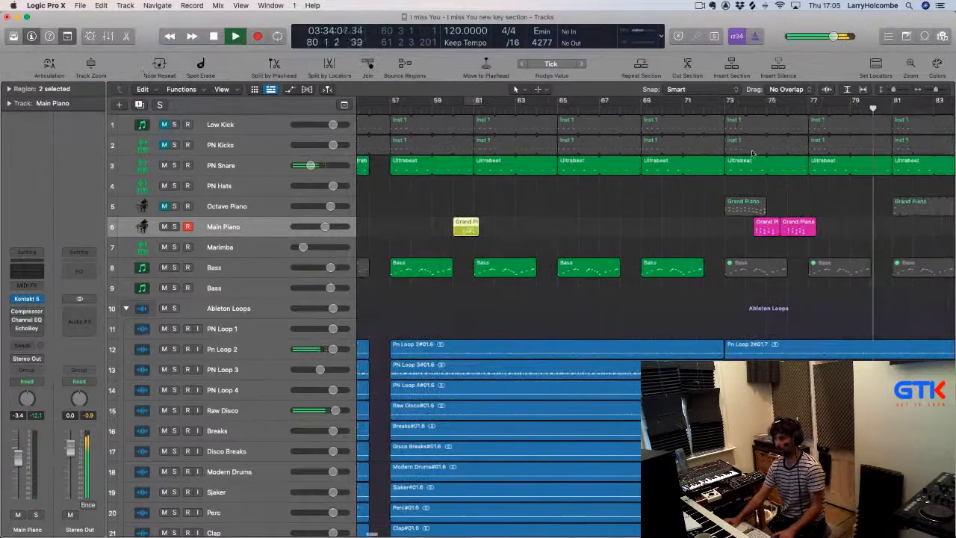
key(space)
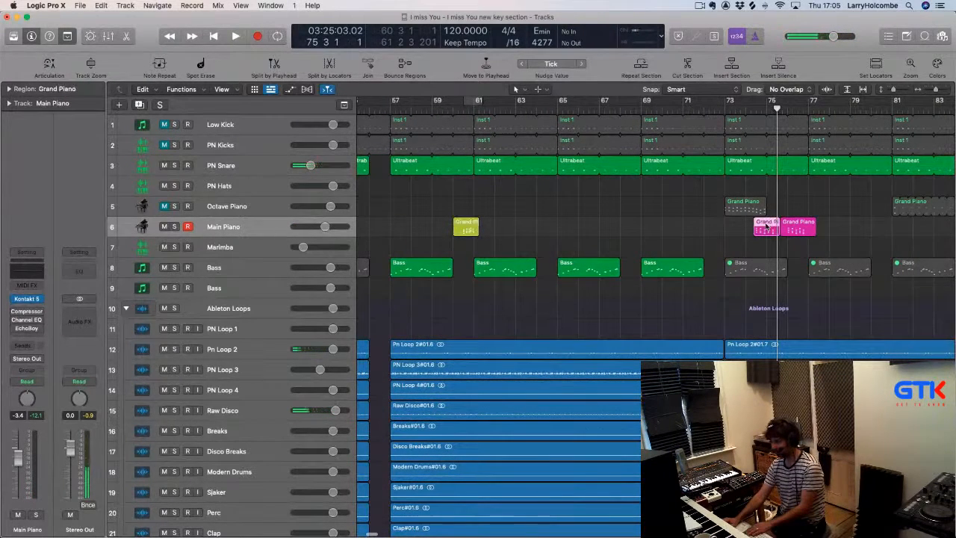
key(space)
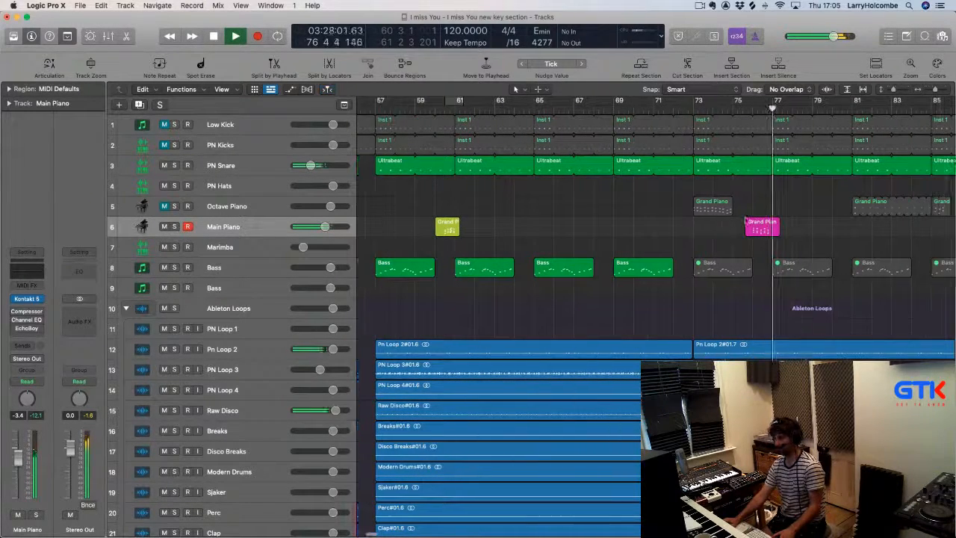
Try moving the remaining Main Piano region from bar 75 to positions around bar 80, undoing the moves
drag(713, 230, 807, 228)
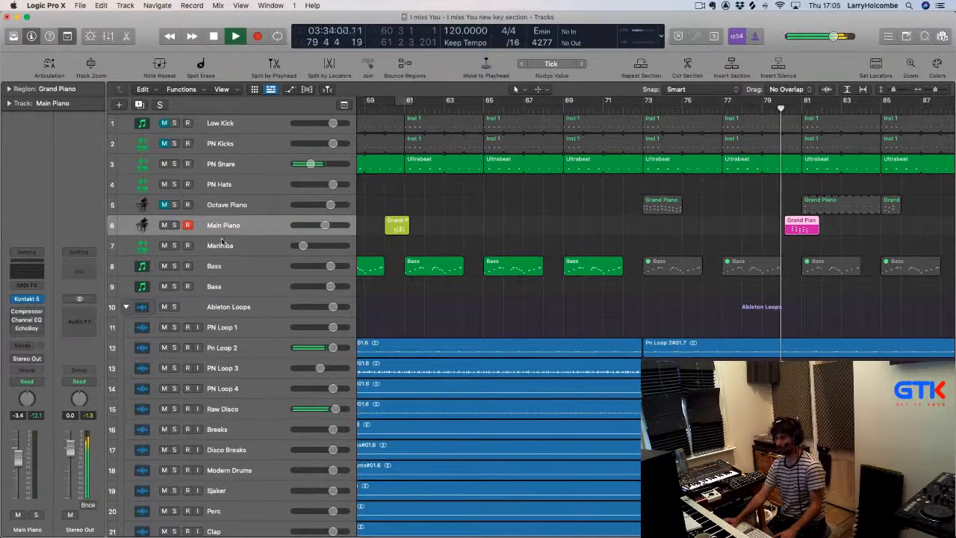
drag(658, 178, 898, 330)
key(super+z)
scroll(542, 205, left, 2)
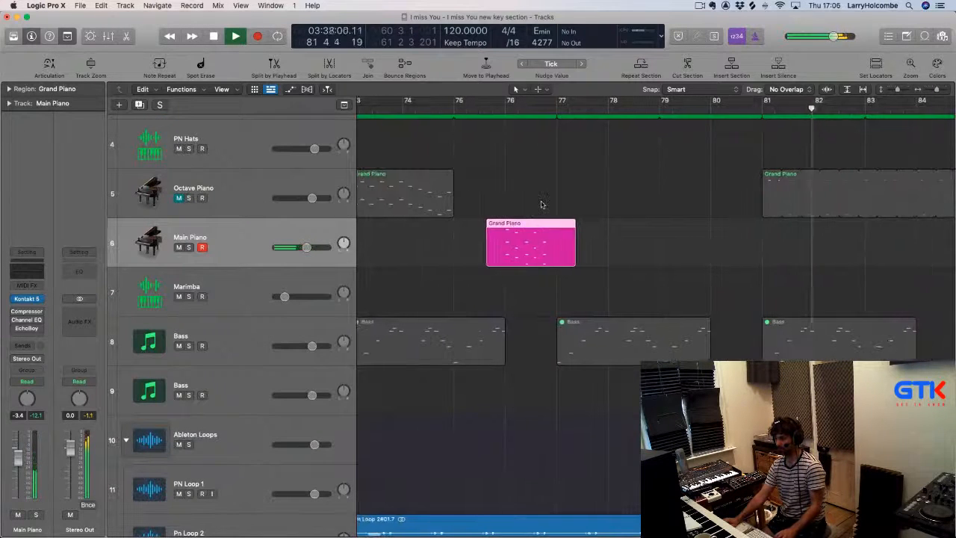
drag(571, 245, 815, 245)
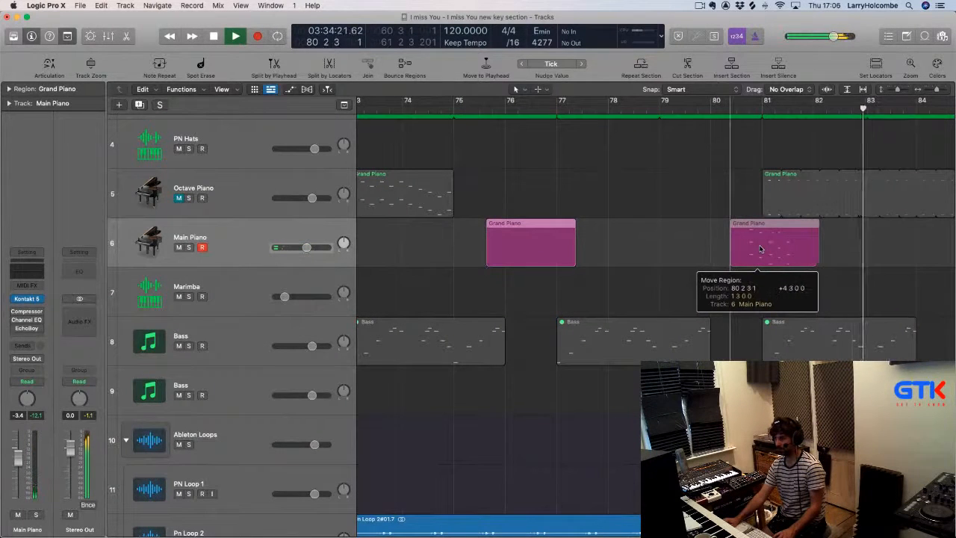
key(space)
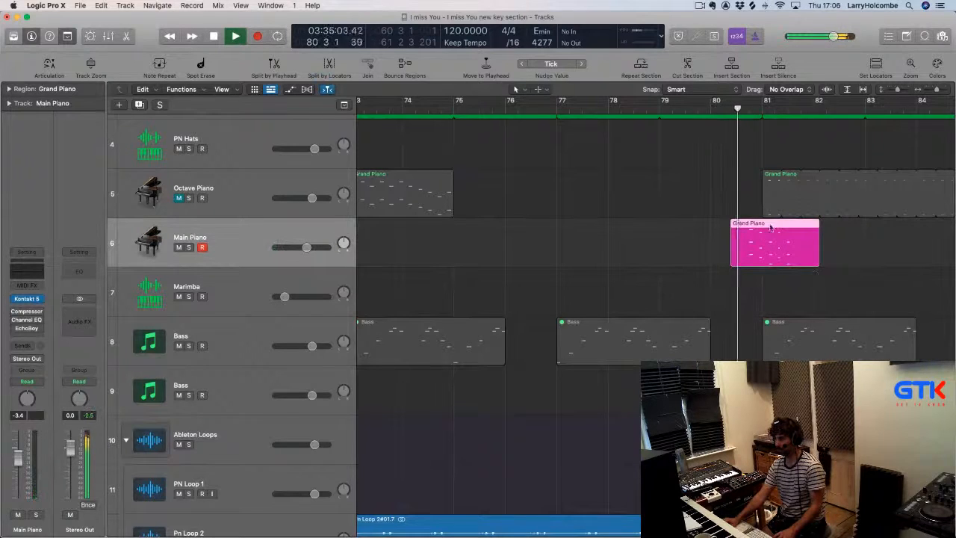
drag(760, 248, 725, 248)
key(super+z)
key(space)
key(super+z)
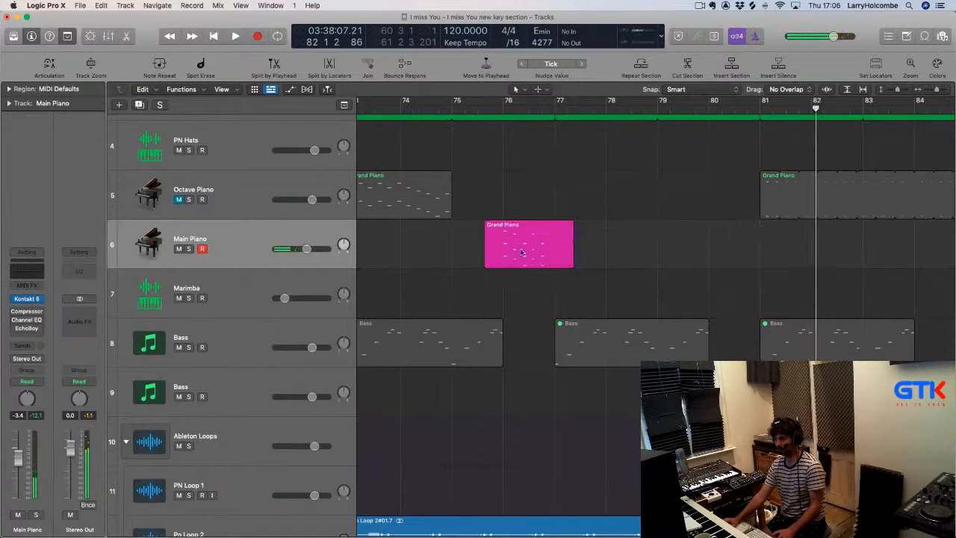
Copy the Main Piano region near bar 75 four bars later to bar 79 and delete the original
click(507, 248)
drag(508, 248, 711, 255)
key(space)
click(541, 233)
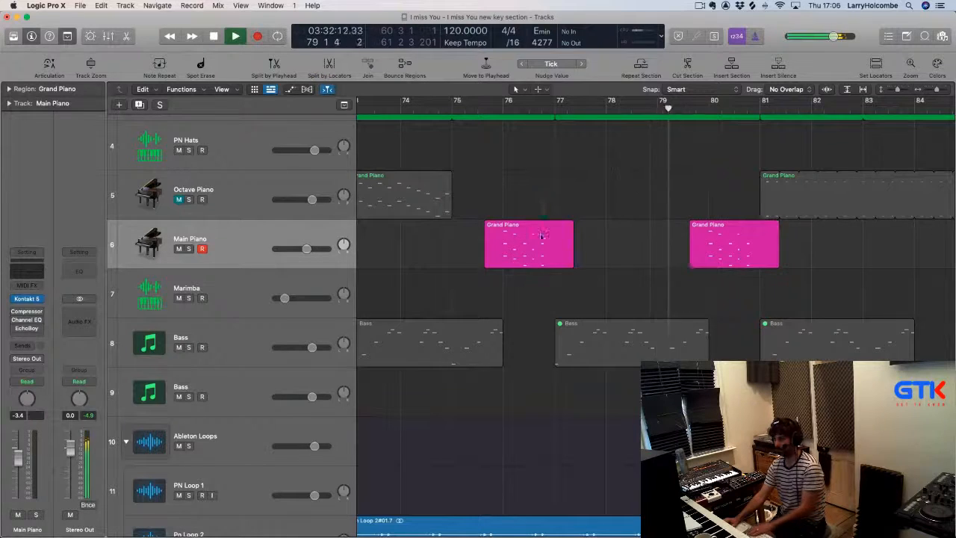
key(Delete)
Copy the Main Piano region at bar 79 four bars later to bar 83
scroll(616, 217, right, 2)
scroll(616, 217, down, 2)
scroll(615, 217, down, 3)
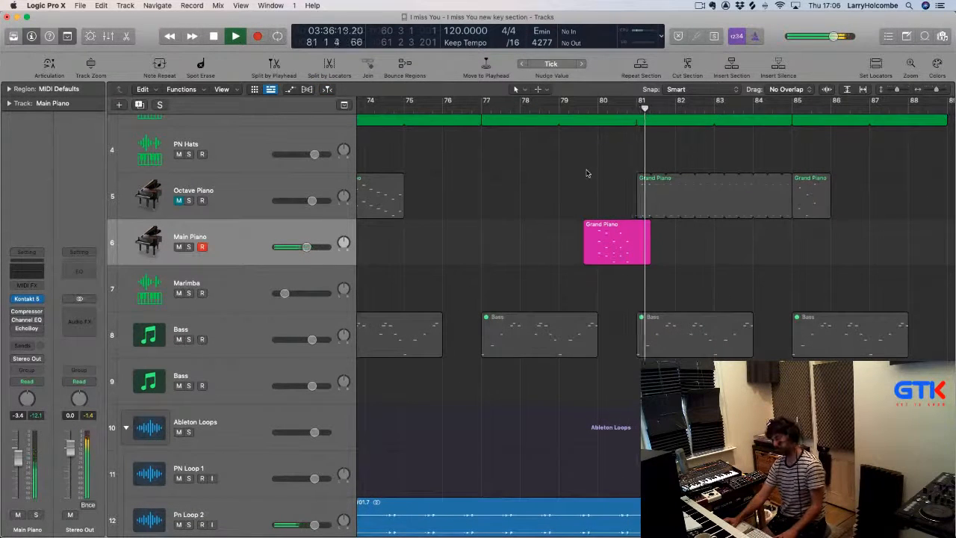
scroll(579, 194, down, 2)
drag(609, 237, 760, 243)
Cut bars 87 to 89 from the last GTK Lifeline Live Loop 1 region
scroll(575, 192, down, 5)
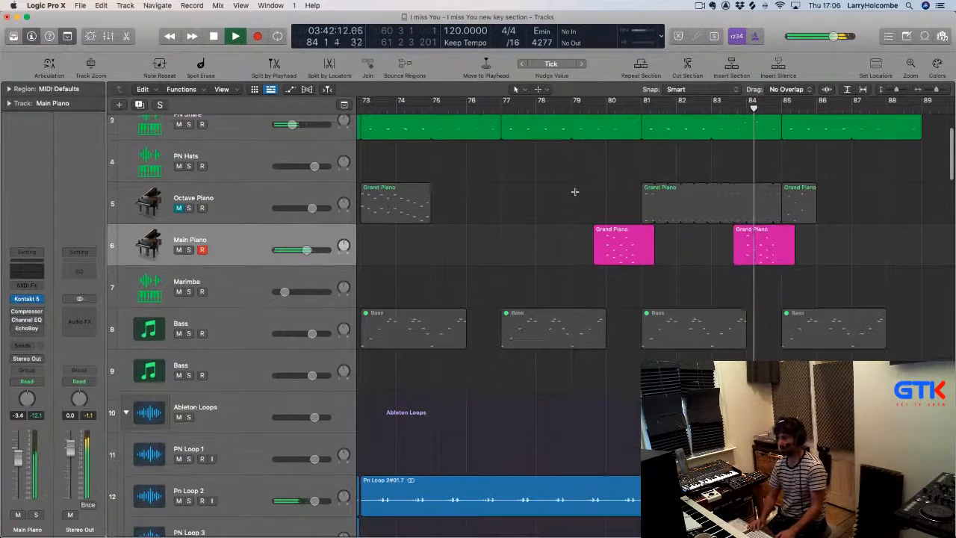
scroll(575, 195, right, 5)
key(super+Up)
key(super+Left)
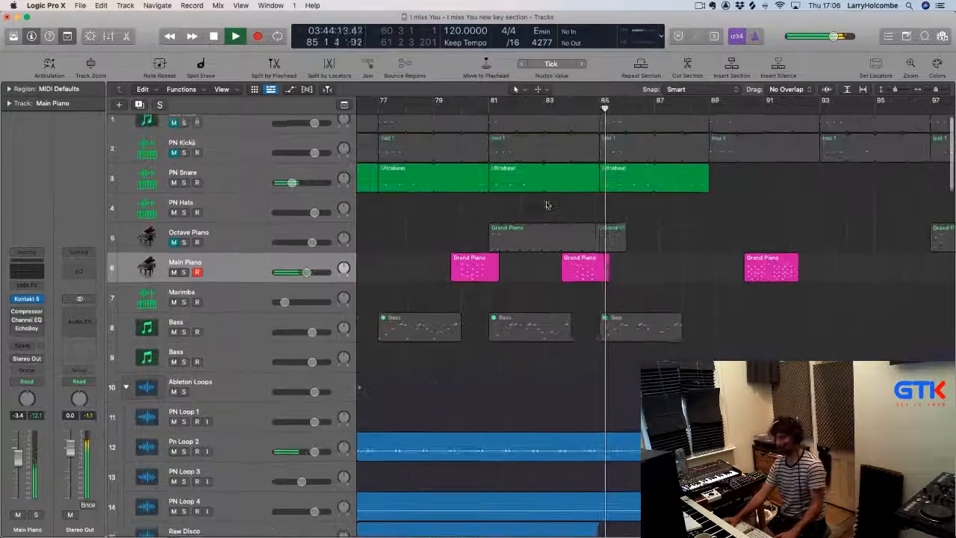
scroll(604, 209, right, 3)
key(super+Left)
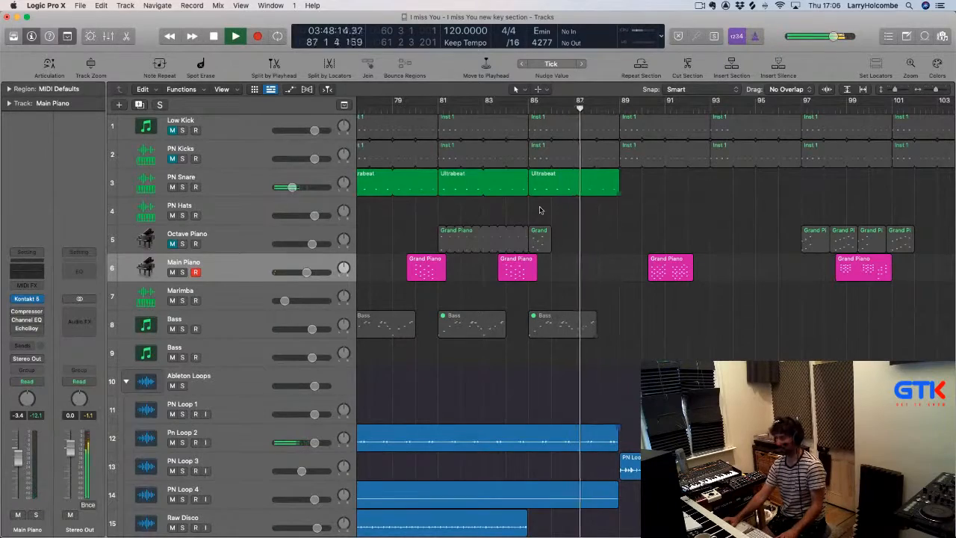
scroll(608, 265, down, 20)
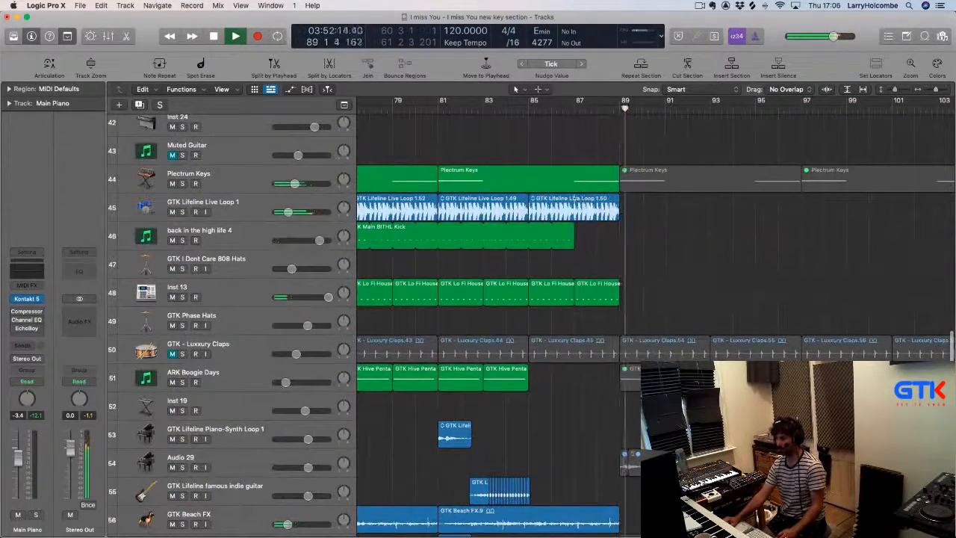
drag(618, 200, 680, 216)
key(Delete)
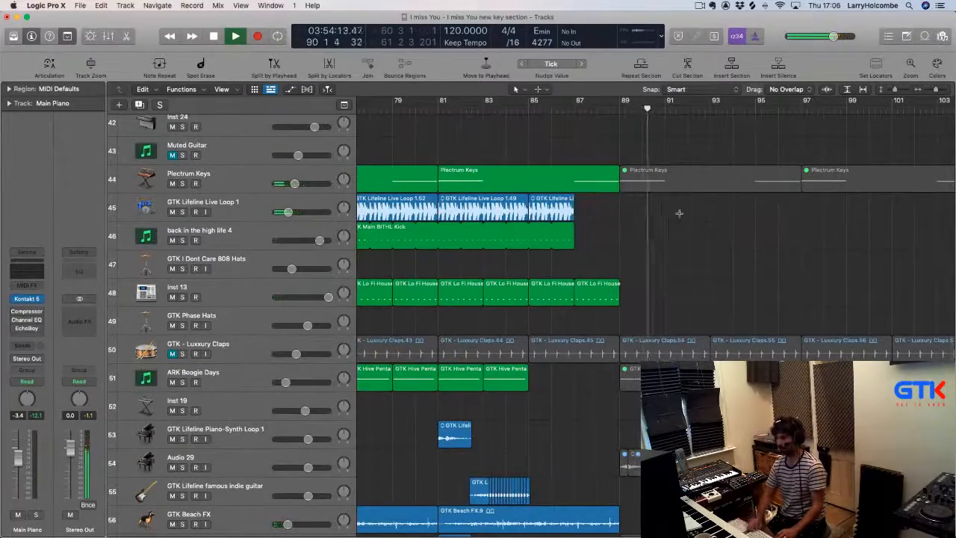
Stop playback and mute the Muted Guitar regions on tracks 39 and 40 from bar 89 onward
key(super+Up)
key(super+Up)
key(super+Up)
key(super+Up)
key(super+Up)
scroll(682, 217, up, 5)
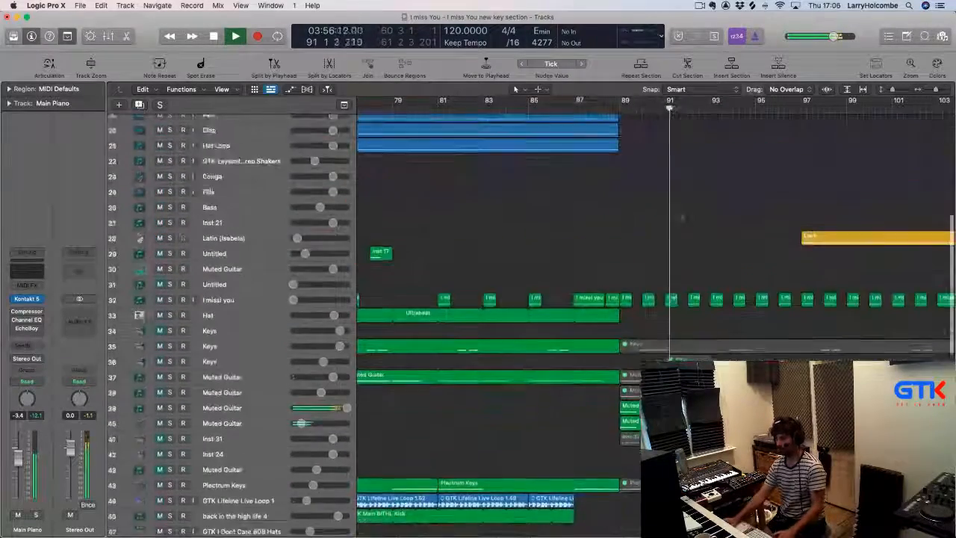
scroll(681, 217, up, 1)
drag(571, 239, 792, 515)
key(space)
key(super+Left)
key(super+Left)
key(super+Left)
key(super+Up)
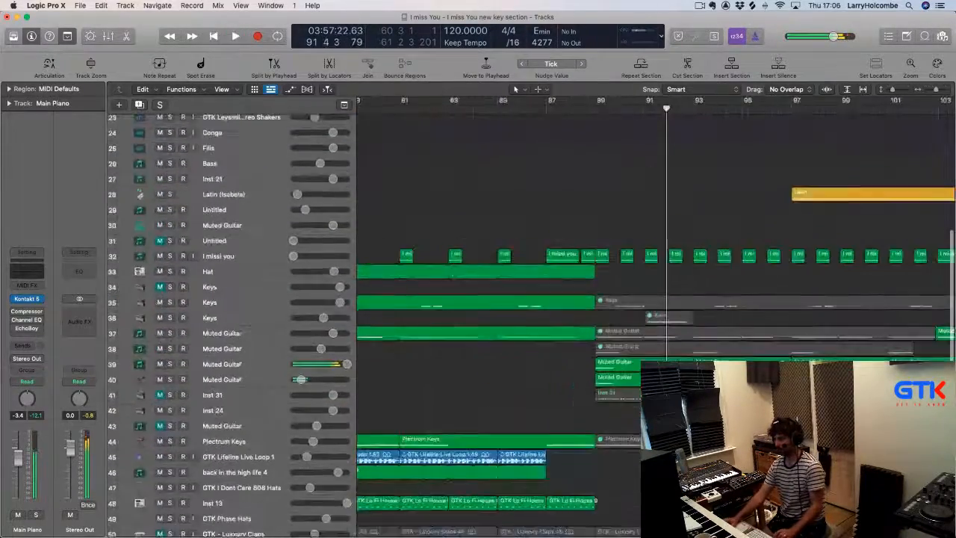
key(super+Left)
key(super+Up)
drag(552, 207, 893, 450)
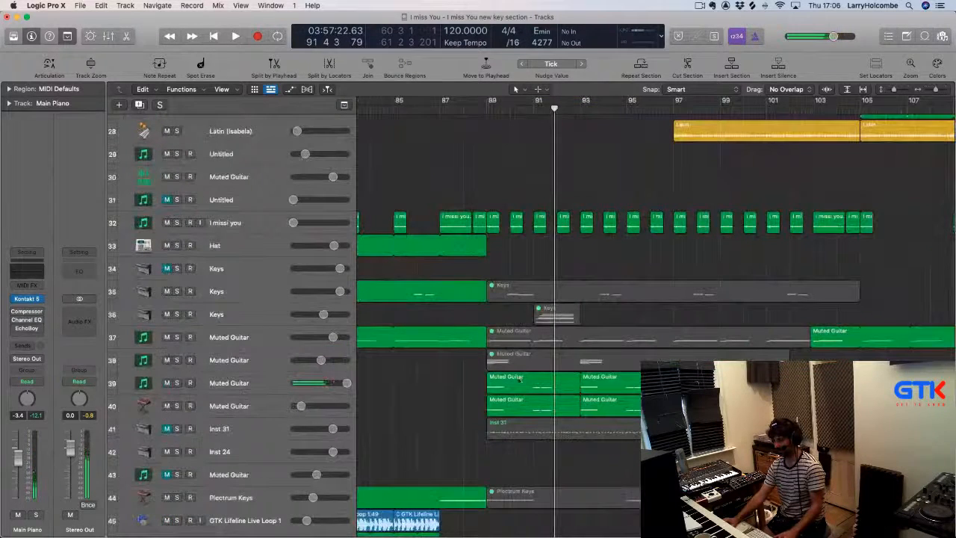
drag(457, 385, 785, 395)
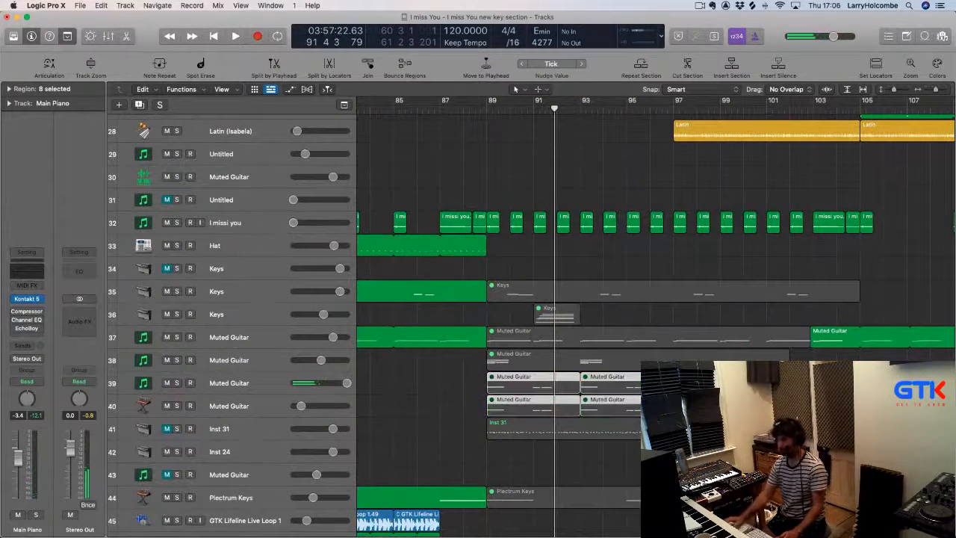
Unmute the Muted Guitar region on track 37 and the Keys region on track 35 at bar 89, then mute the guitar region again
click(636, 340)
key(ctrl+m)
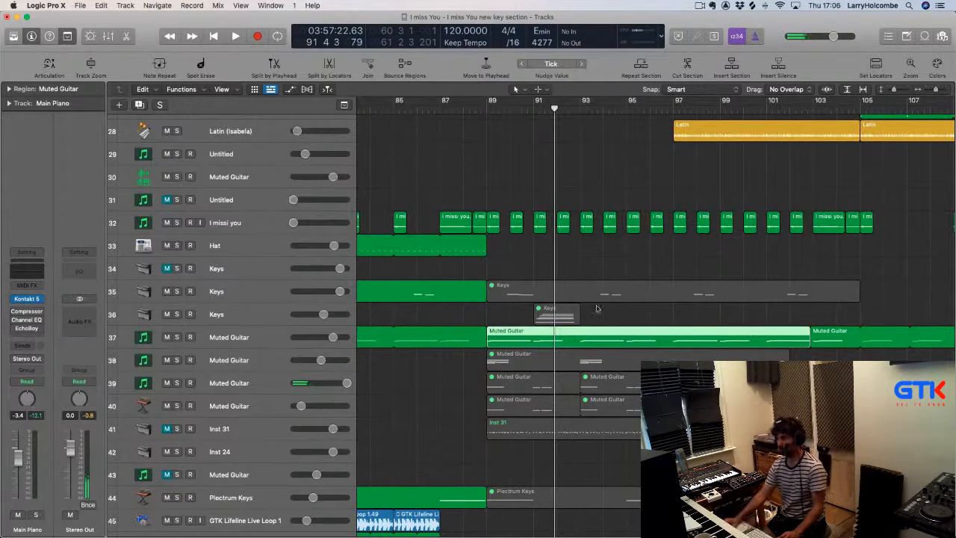
click(525, 297)
key(ctrl+m)
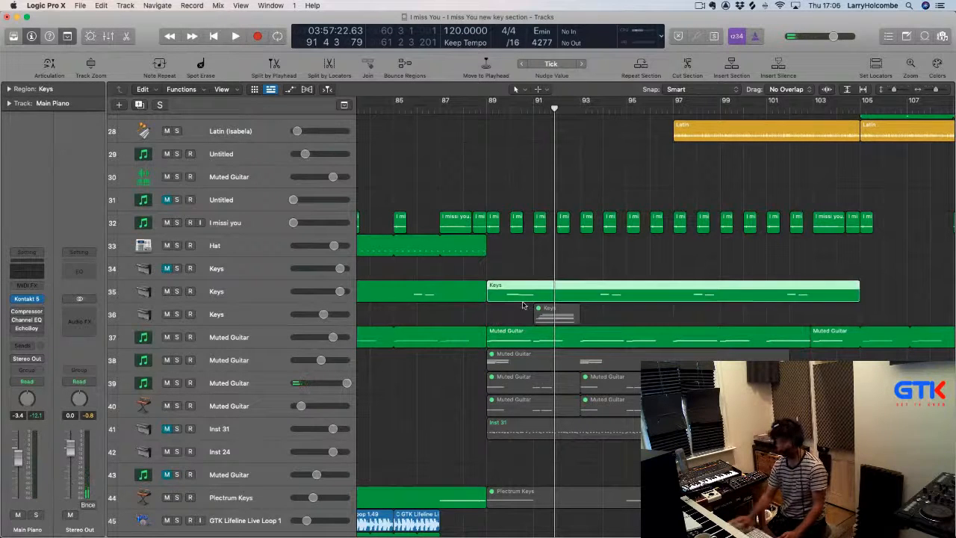
click(538, 339)
key(ctrl+m)
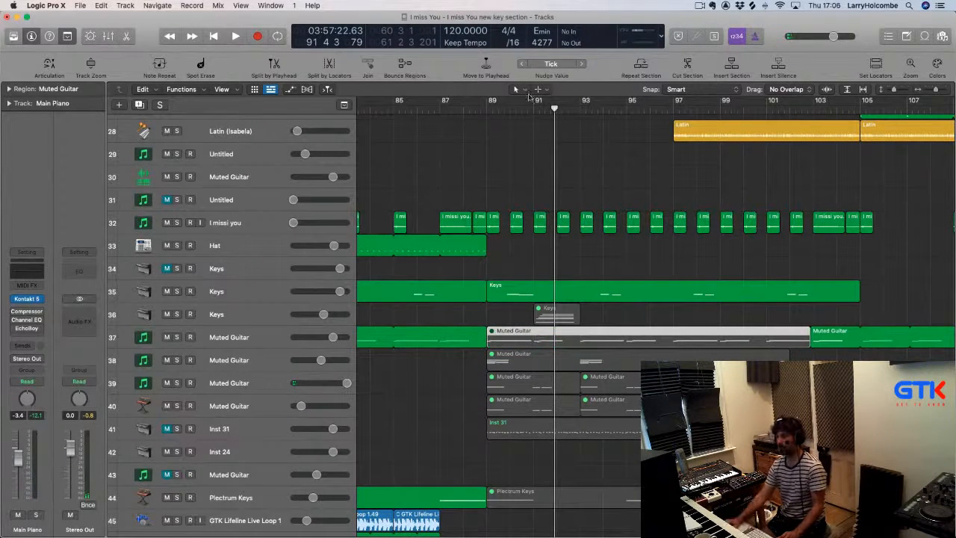
Play the arrangement from bar 87 to check the transition into bar 89 and inspect the guitar and keys regions there
click(441, 110)
key(space)
scroll(602, 194, down, 5)
scroll(597, 195, left, 1)
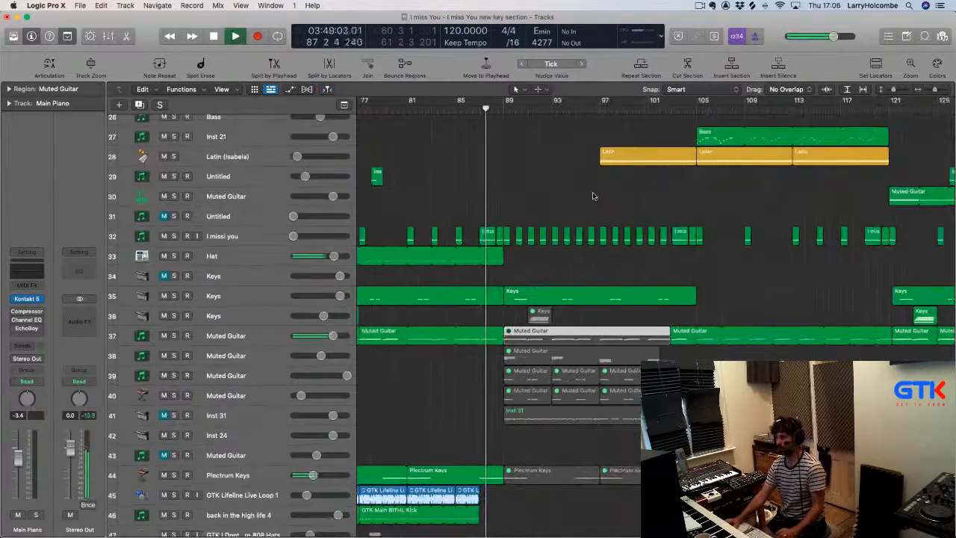
scroll(593, 196, down, 5)
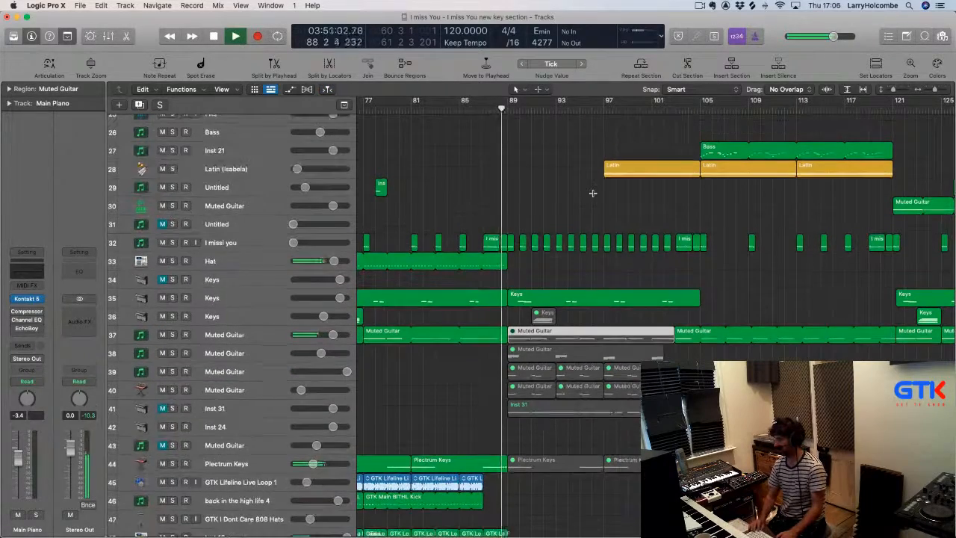
scroll(593, 196, down, 4)
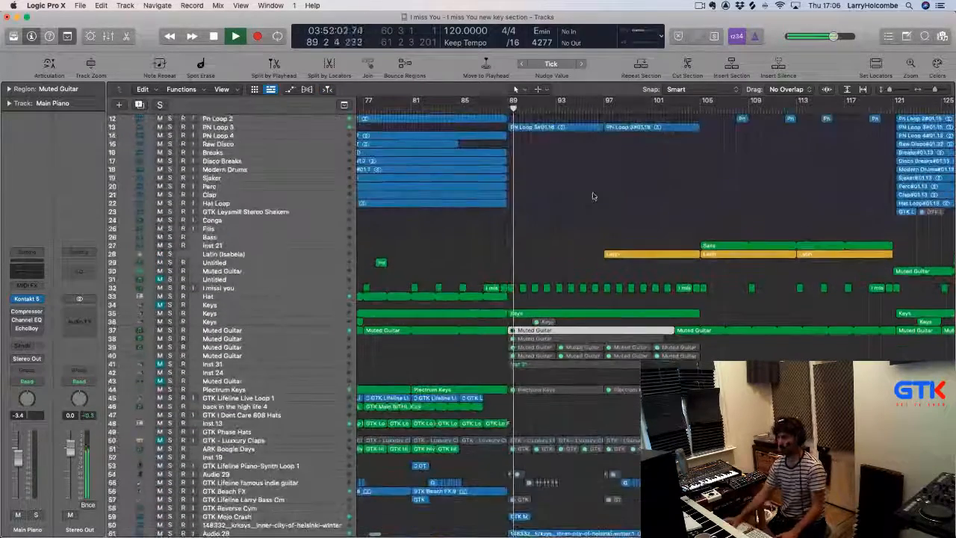
scroll(575, 213, left, 2)
drag(506, 224, 818, 434)
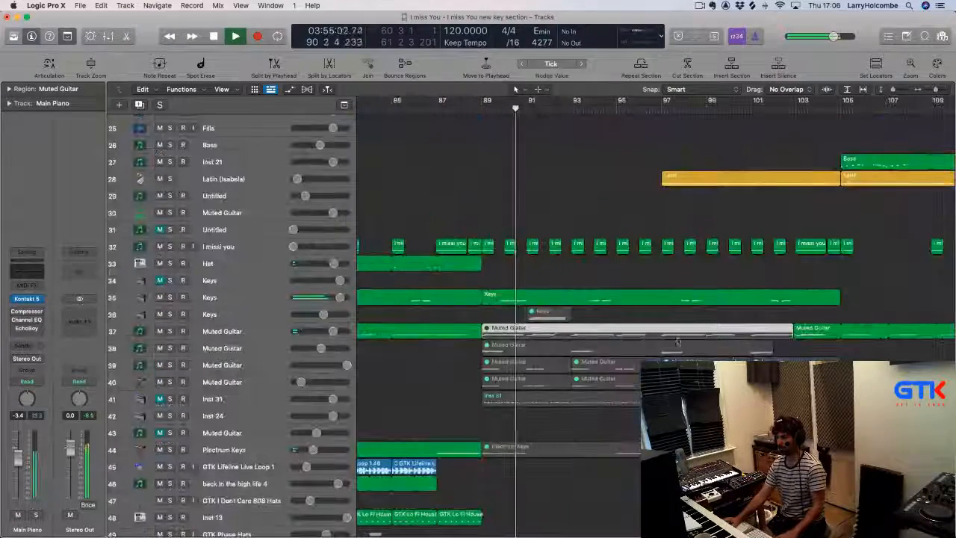
Stop playback, delete the muted guitar region at bar 89 on track 37, and play from bar 89
scroll(550, 330, left, 2)
scroll(539, 325, down, 4)
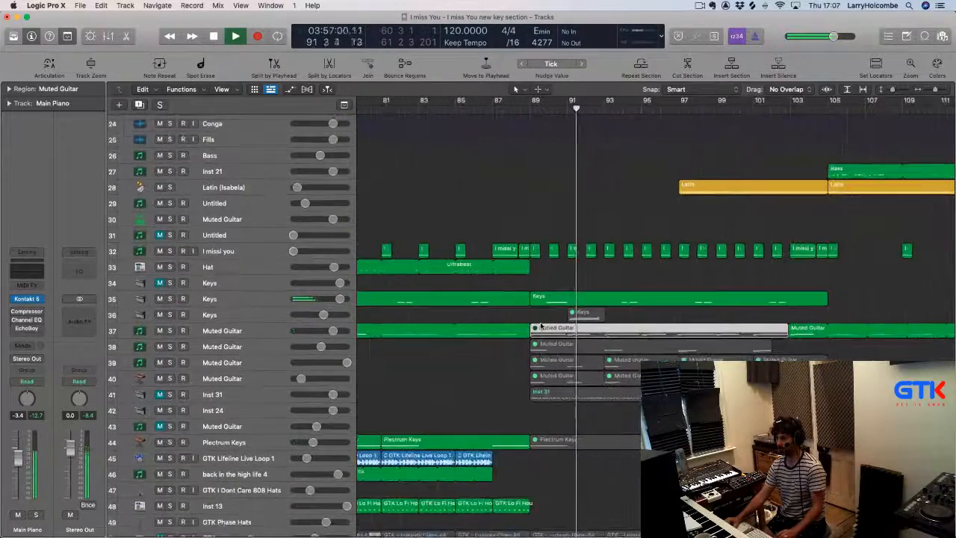
scroll(545, 267, left, 1)
click(513, 238)
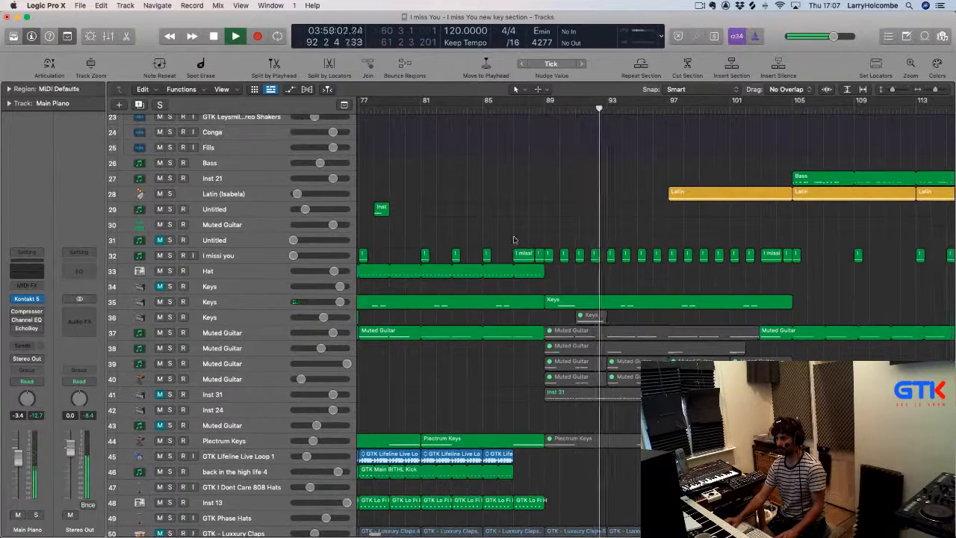
key(space)
click(252, 329)
click(558, 332)
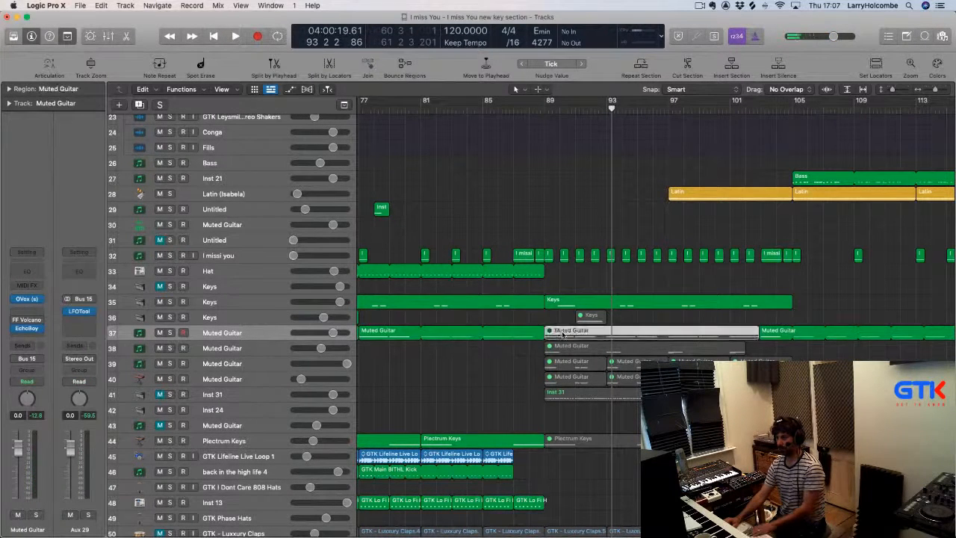
key(Delete)
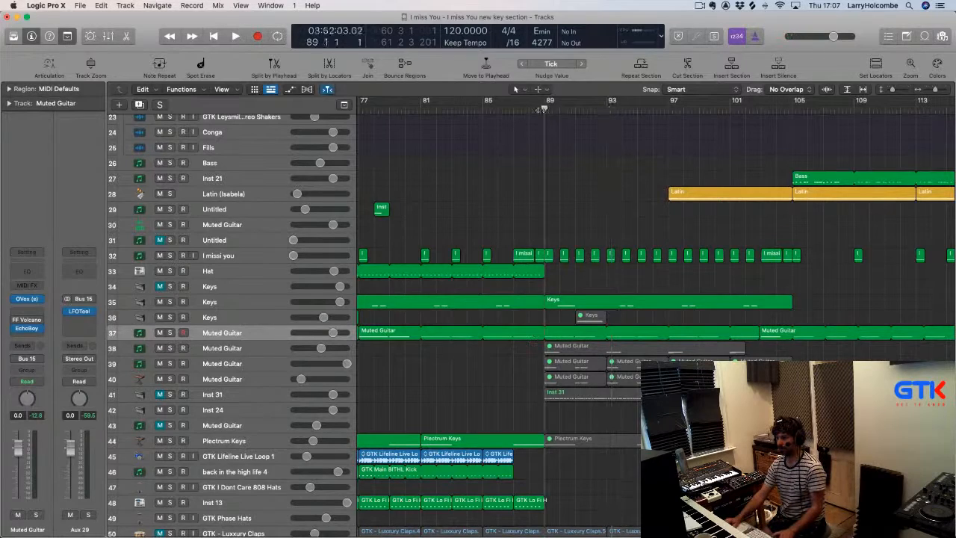
key(space)
Delete the run of I missi you regions on track 32 between bars 89 and 105
scroll(544, 194, down, 1)
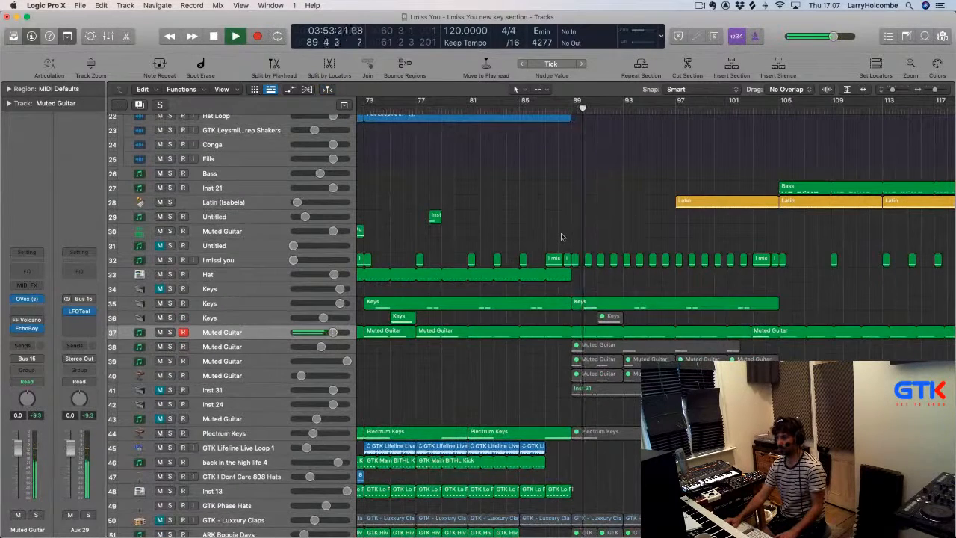
drag(577, 246, 773, 269)
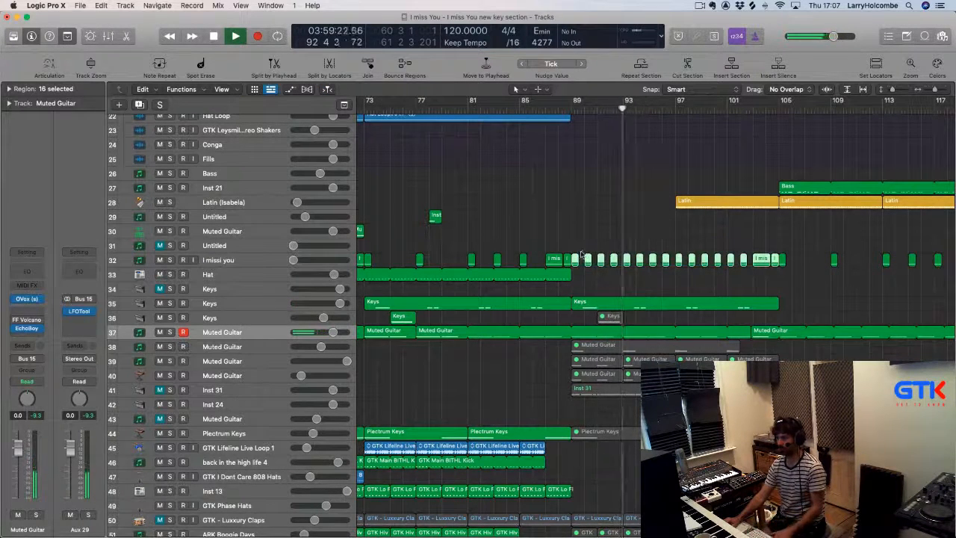
key(Delete)
Copy the I missi you regions from bars 81 to 87 into bars 89 to 103, filling the gap at bar 95
drag(467, 249, 560, 265)
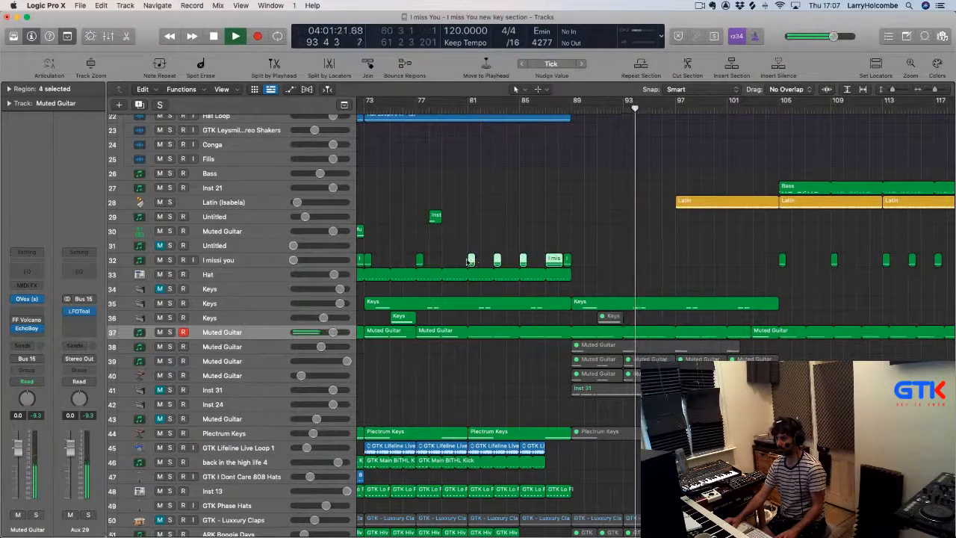
drag(471, 260, 706, 263)
click(653, 263)
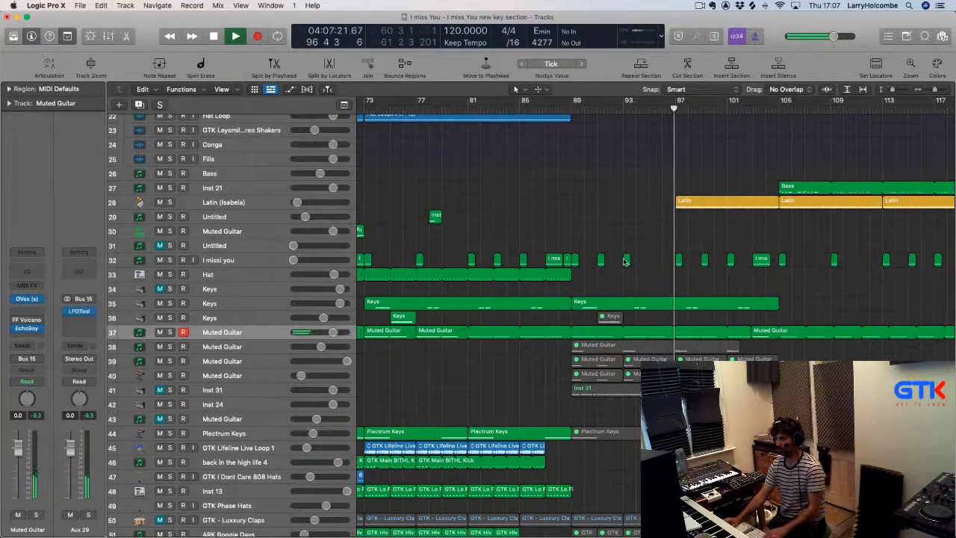
drag(627, 262, 654, 263)
scroll(629, 263, left, 1)
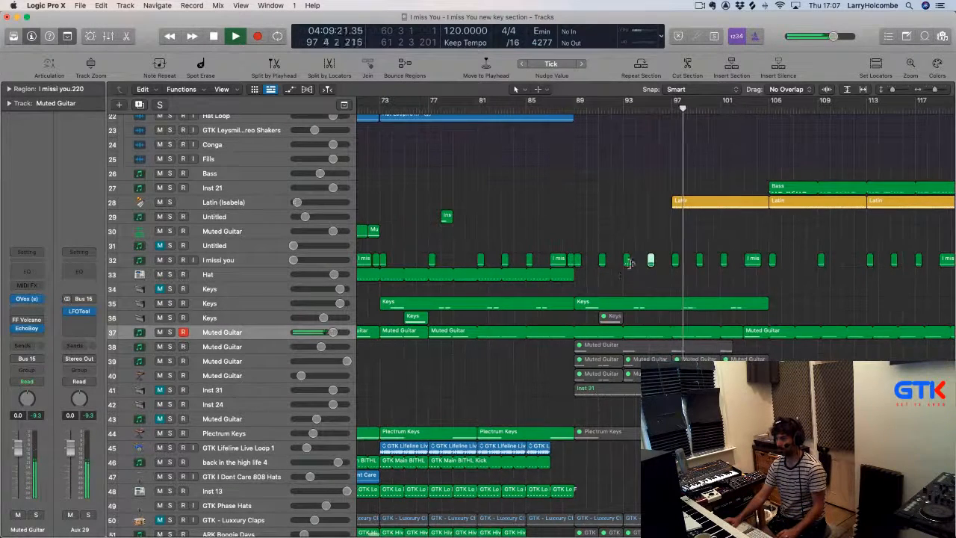
Mute the Muted Guitar on track 37 from bar 89 to 103, stop playback, and unmute the guitar region on track 38
click(239, 349)
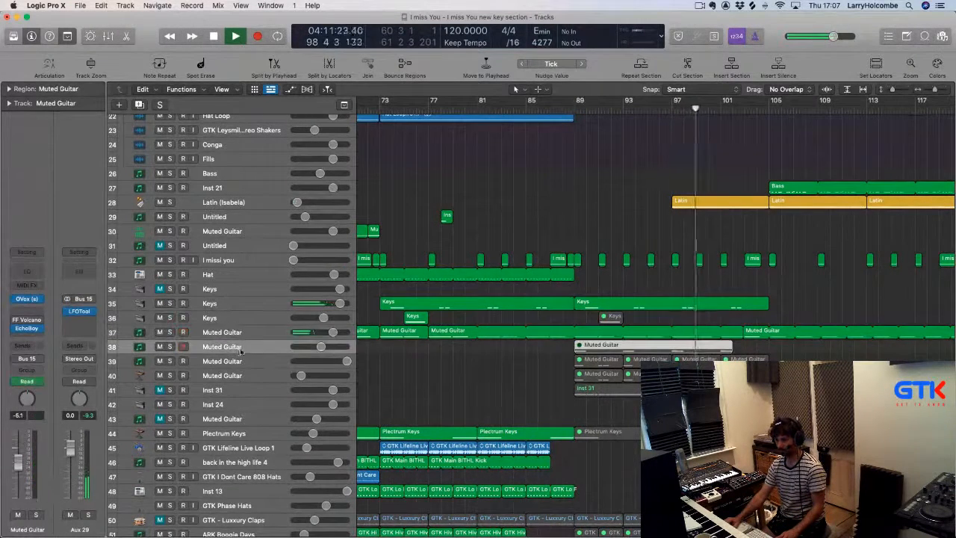
drag(576, 332, 739, 341)
click(734, 340)
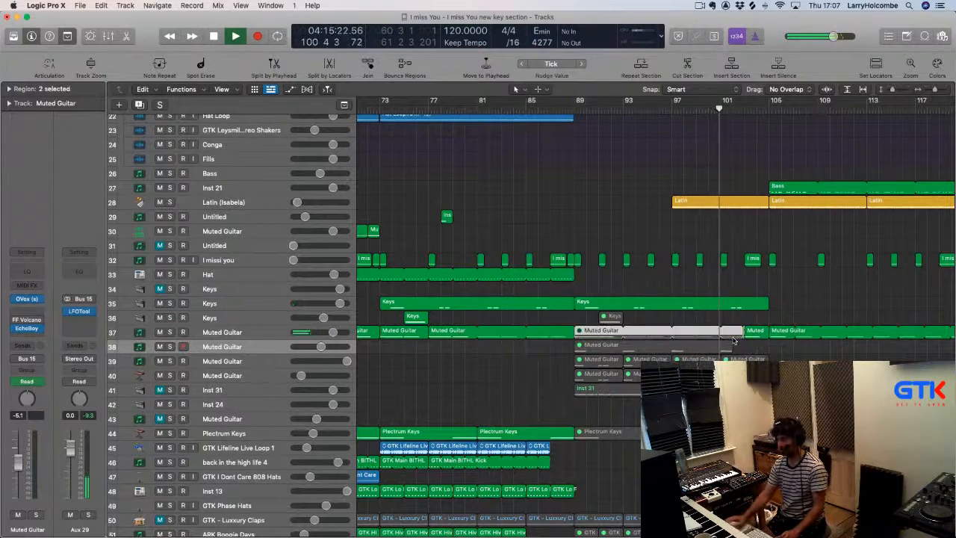
click(645, 348)
key(space)
key(m)
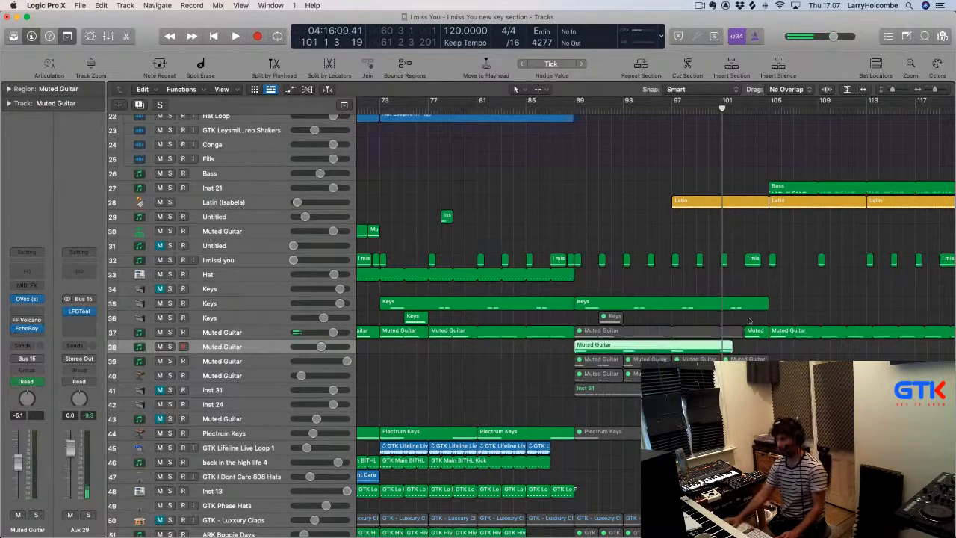
Play the arrangement from bar 89 to check the Muted Guitar region on track 38
key(space)
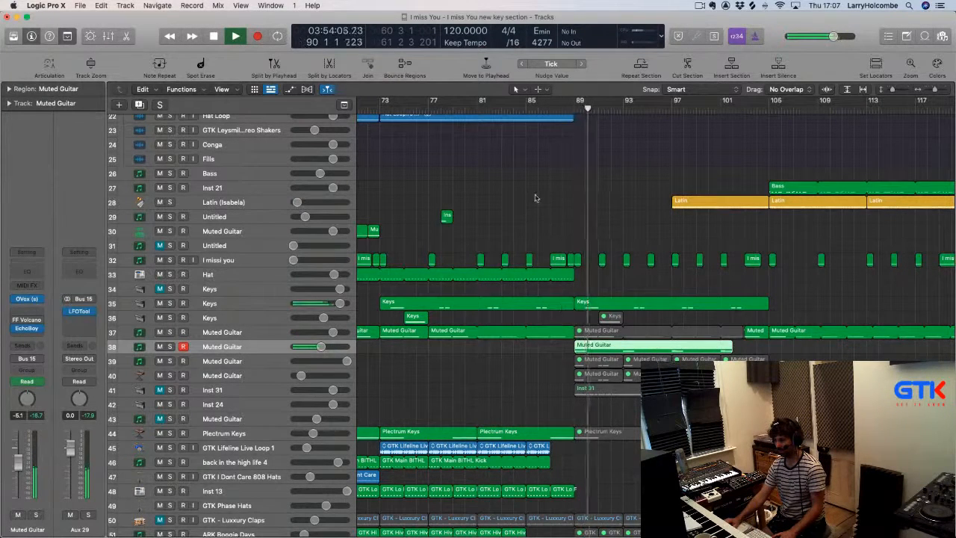
click(553, 280)
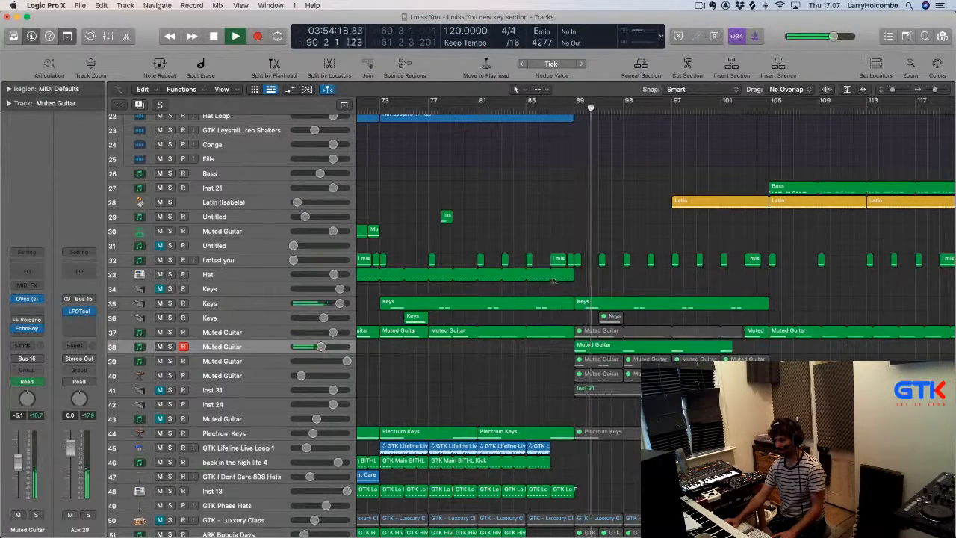
click(595, 349)
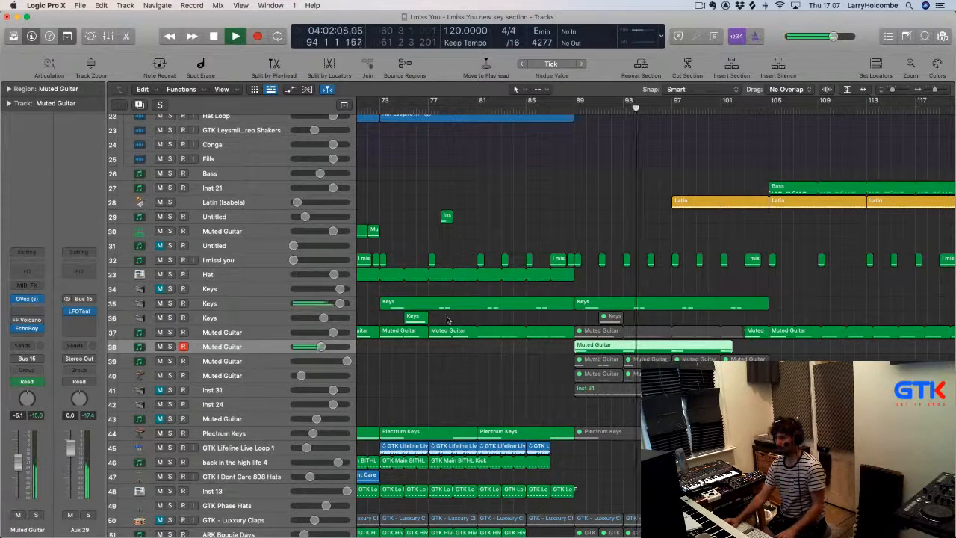
Copy the Main Piano phrase just before bar 84 to just before bar 96 and play from there
scroll(460, 308, up, 3)
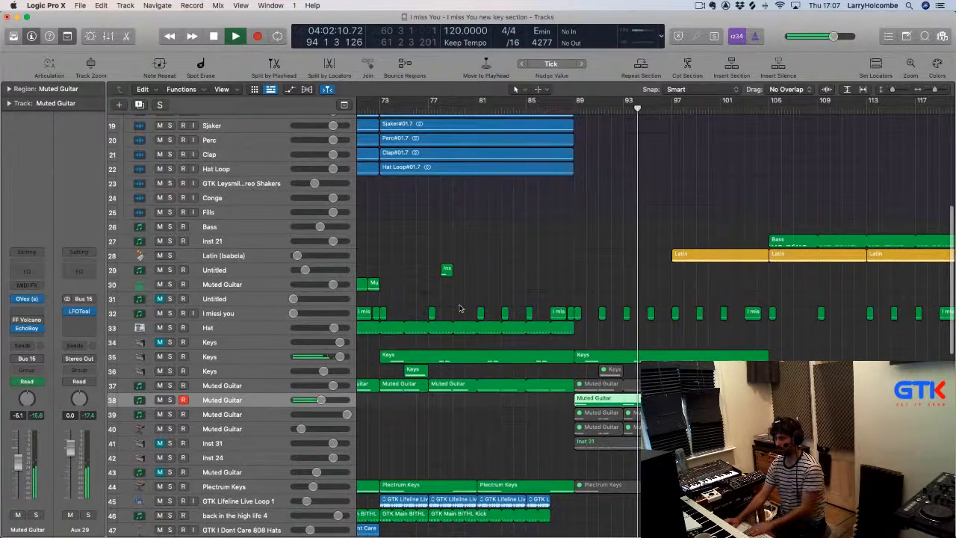
scroll(459, 308, up, 9)
drag(520, 193, 669, 198)
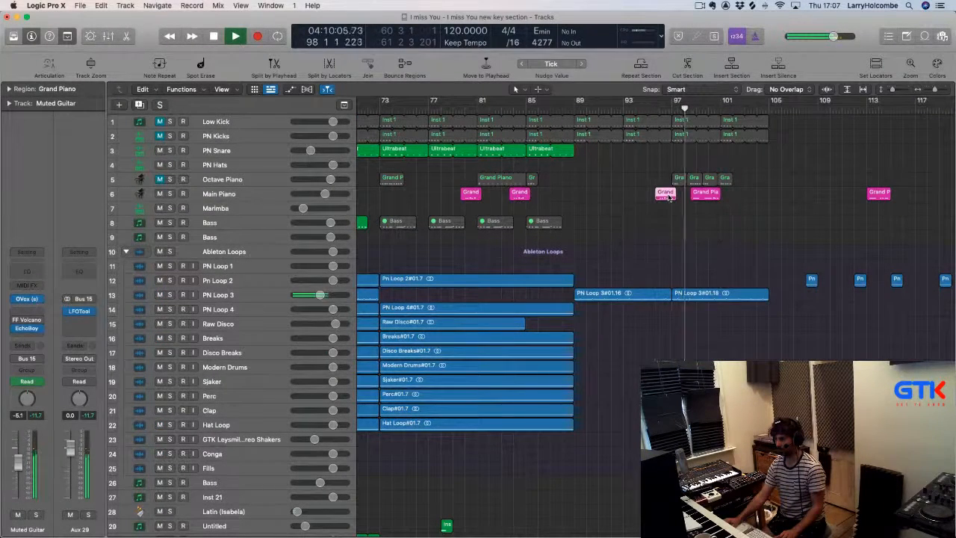
scroll(666, 192, up, 5)
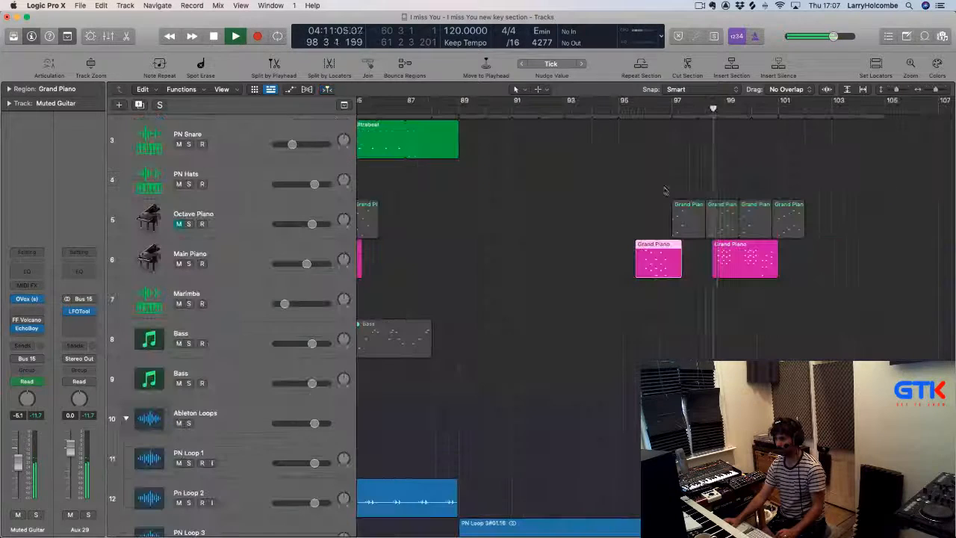
click(619, 112)
click(553, 207)
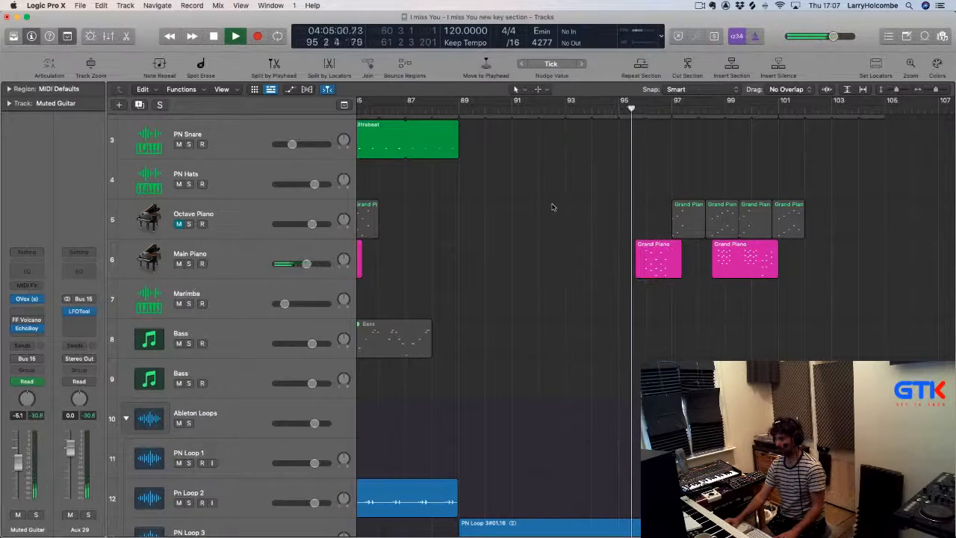
Delete the Main Piano region after bar 98, then inspect the notes of the phrase before bar 96 in the Piano Roll
click(719, 251)
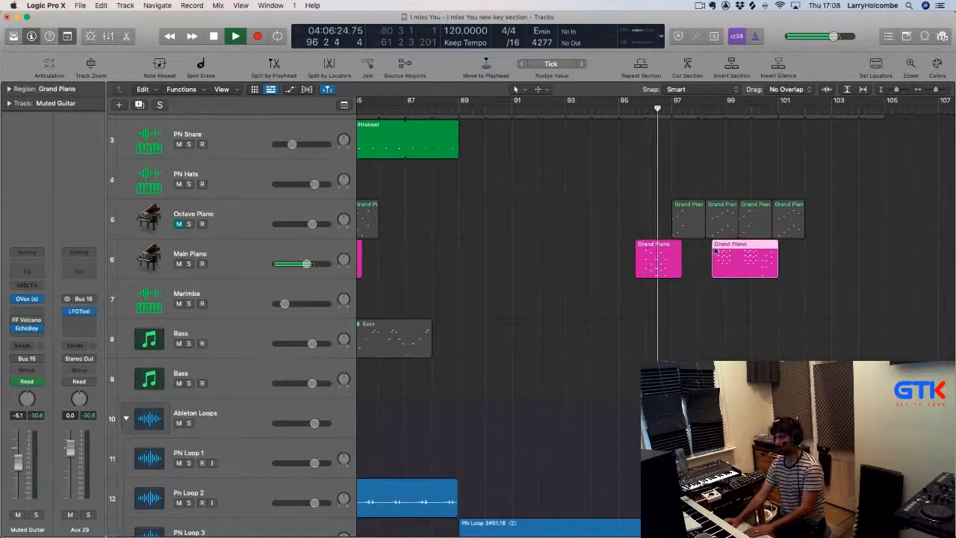
key(Delete)
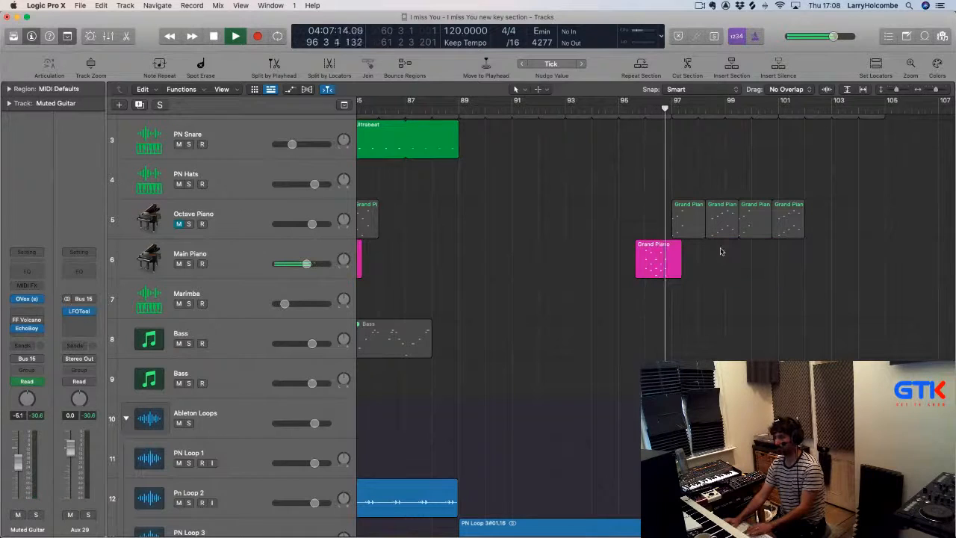
click(631, 110)
double_click(657, 261)
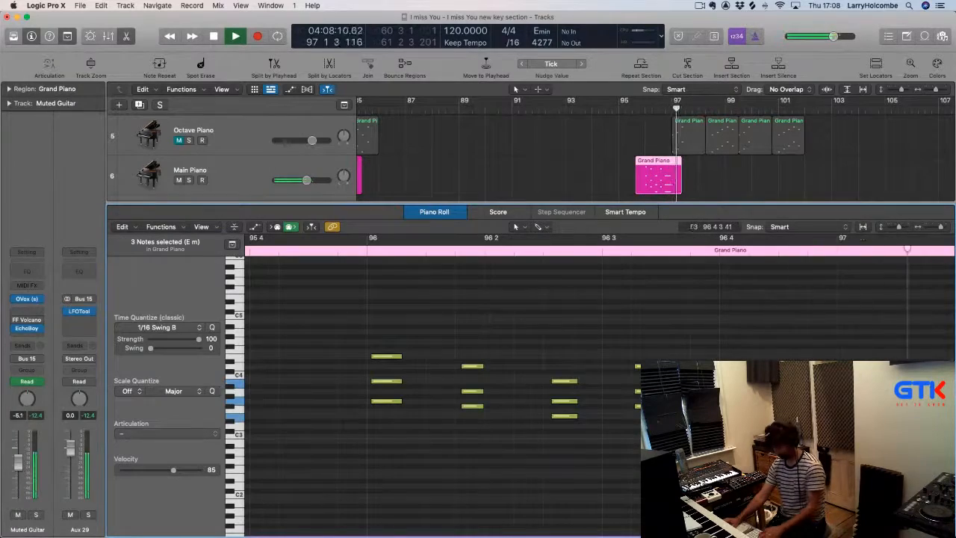
key(e)
Copy the Main Piano phrase from just before bar 96 to bar 104
key(super+Left)
key(super+Left)
key(super+Left)
key(super+Up)
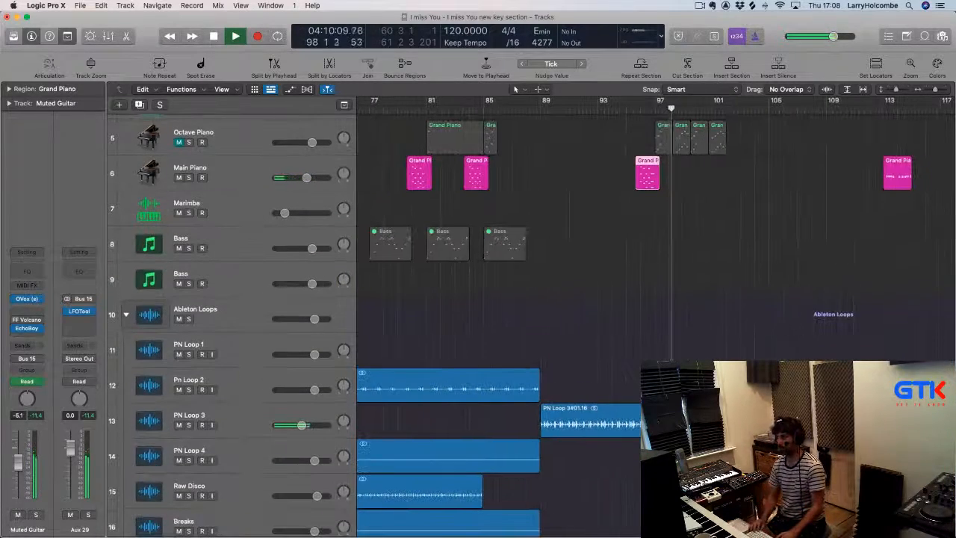
key(super+Up)
key(super+Up)
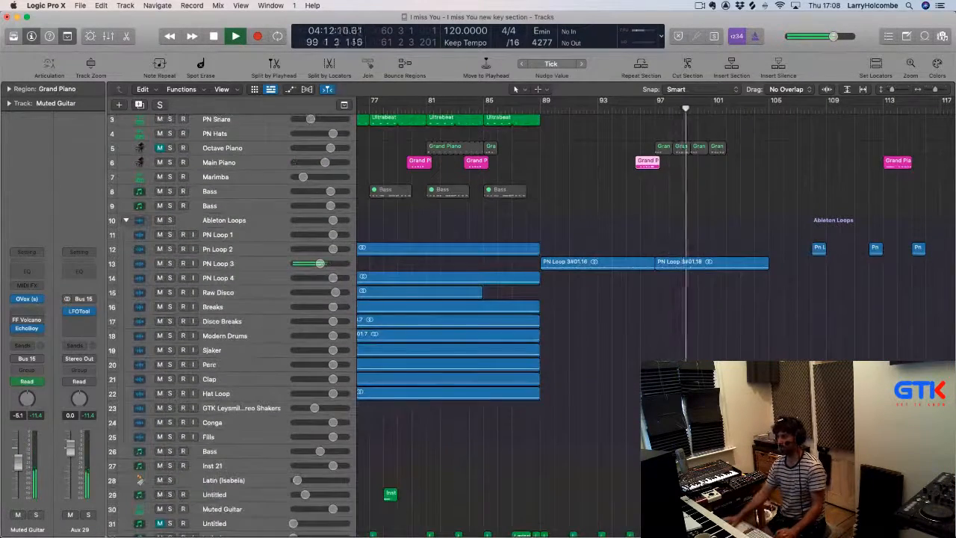
scroll(679, 231, up, 2)
scroll(678, 231, down, 1)
drag(546, 161, 676, 235)
drag(587, 235, 826, 247)
click(537, 204)
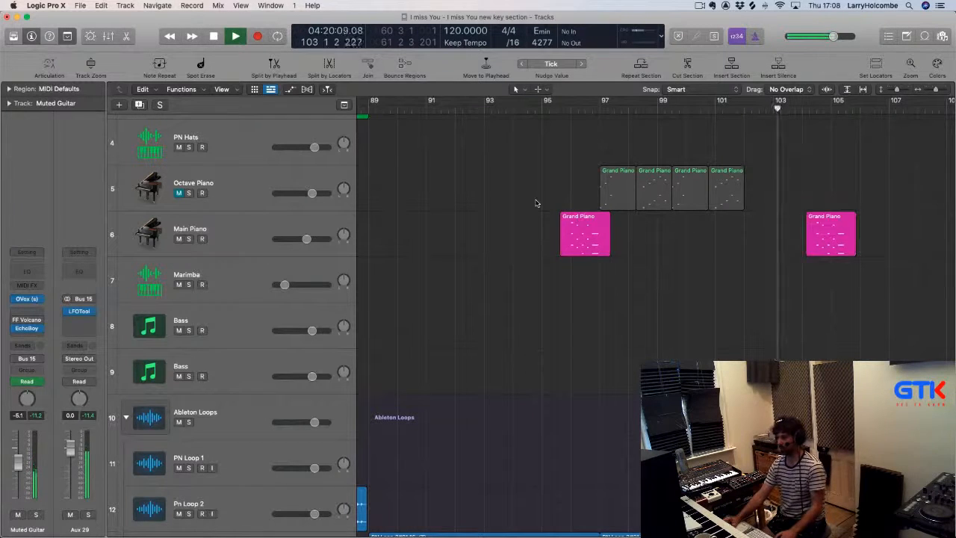
Select the copied Main Piano phrase at bar 104 and adjust its position
key(super+Up)
key(super+Up)
key(super+Up)
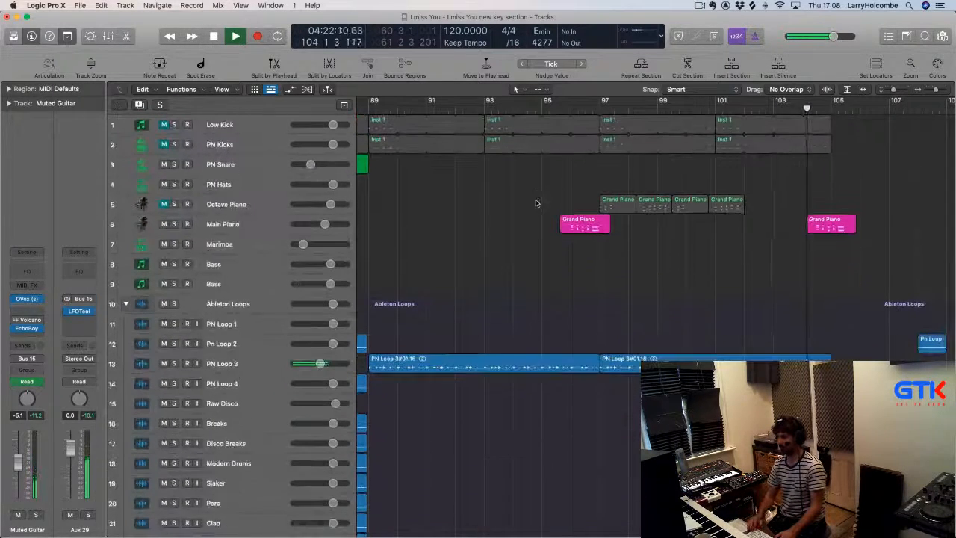
click(831, 226)
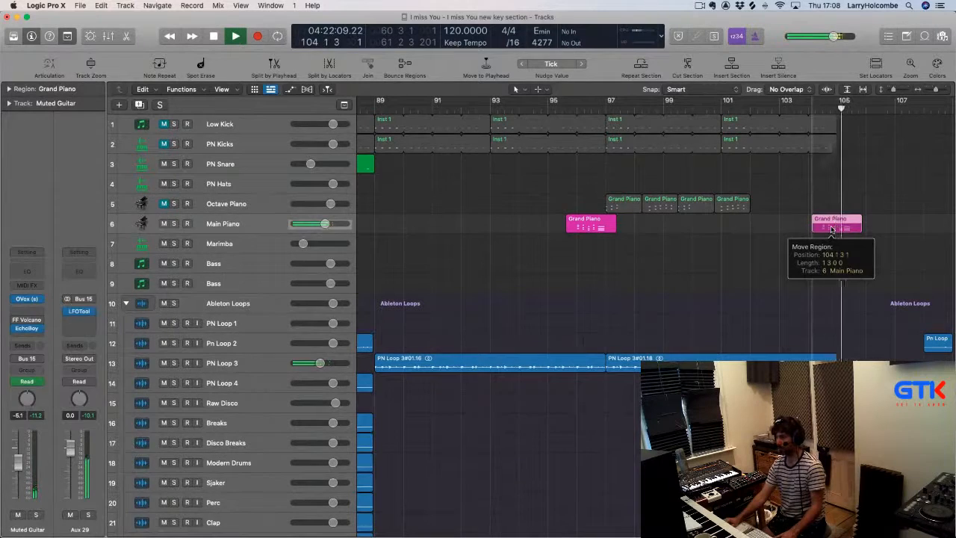
Add a Bus 19 send to the Main Piano track
scroll(829, 239, down, 2)
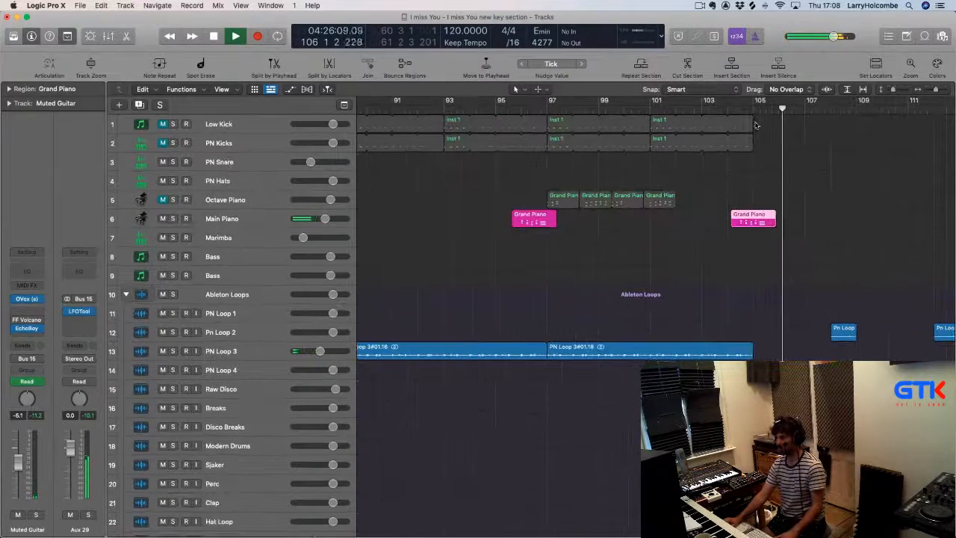
click(716, 109)
click(302, 224)
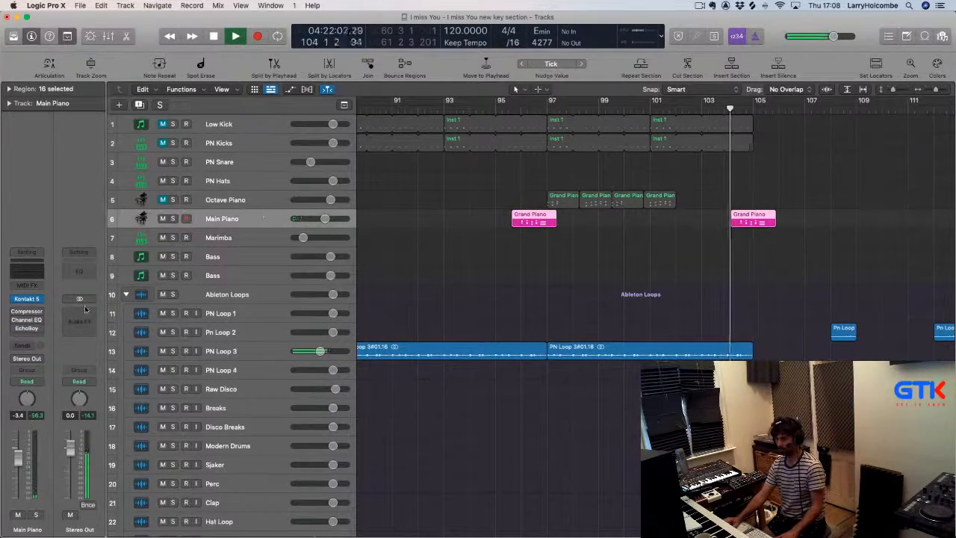
click(26, 346)
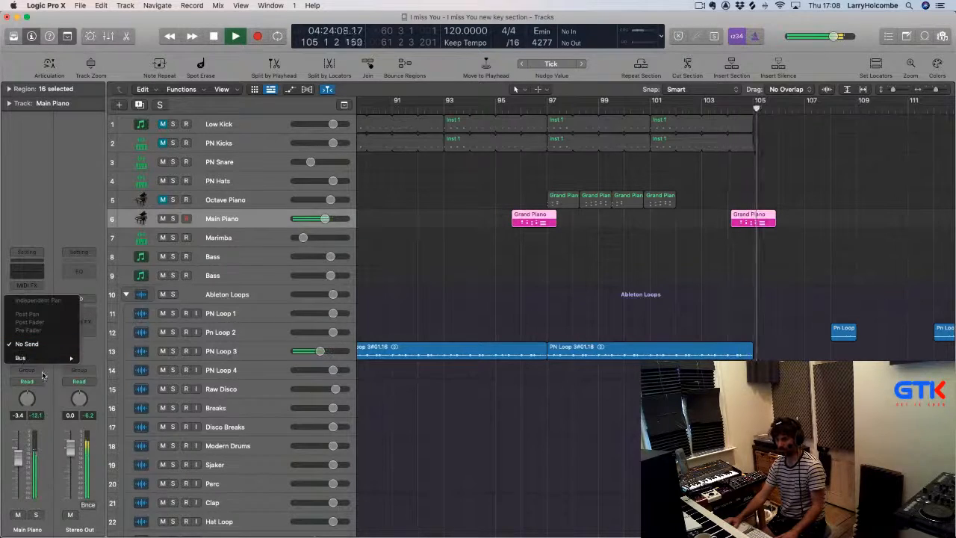
mouse_move(60, 358)
click(123, 364)
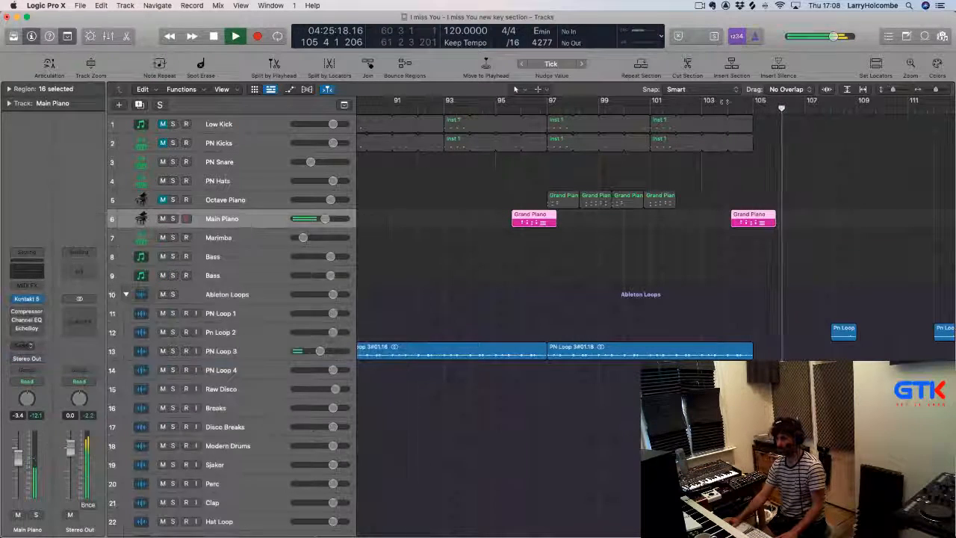
Insert EchoBoy on the aux channel fed by Bus 19 and move its window clear of the piano regions
click(79, 315)
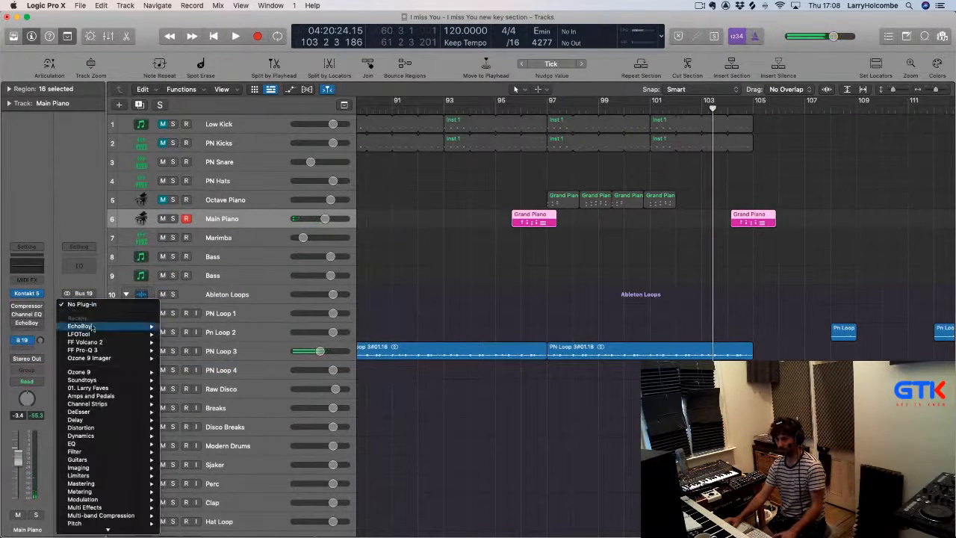
mouse_move(142, 326)
click(177, 324)
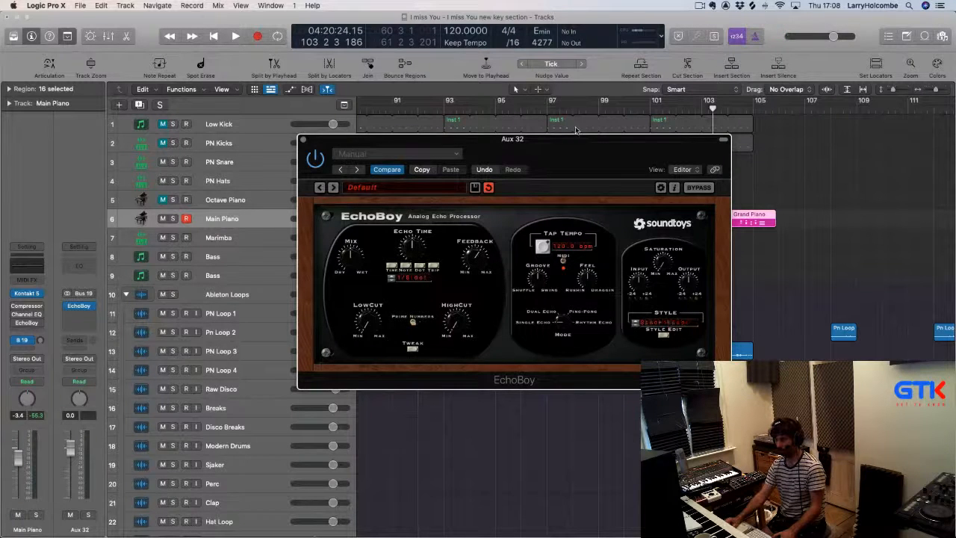
drag(576, 131, 732, 297)
Play the piano phrase at bar 104 while riding Main Piano's Bus 19 send level and adjusting EchoBoy's feedback
key(space)
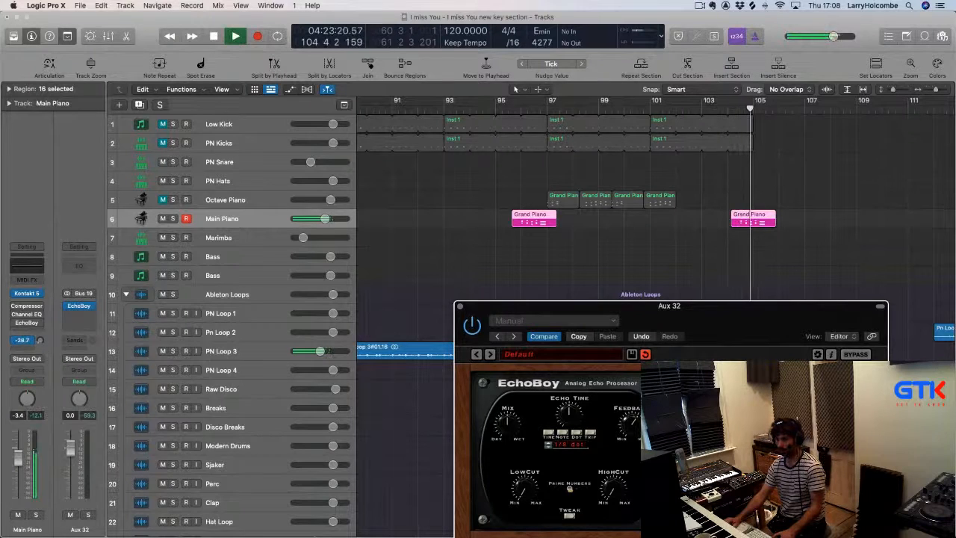
drag(40, 341, 41, 366)
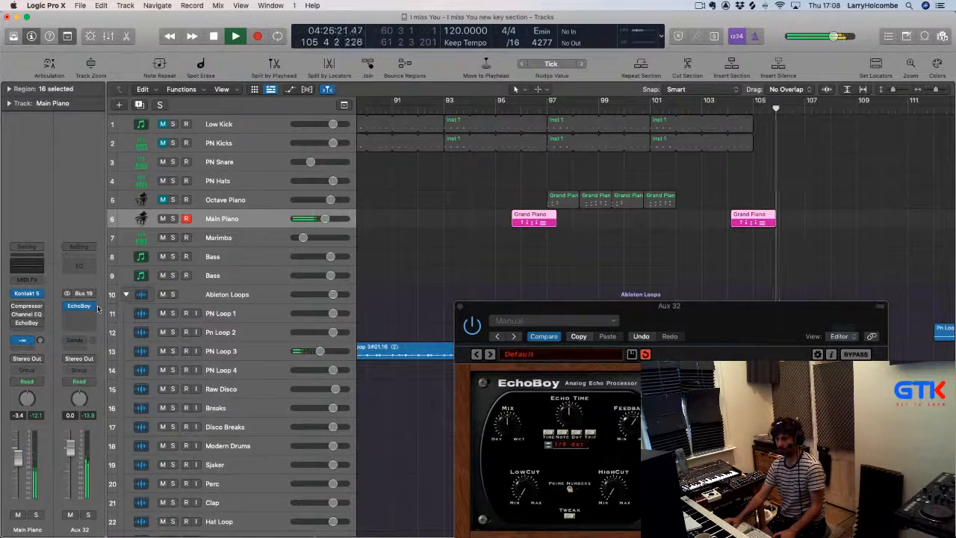
click(636, 421)
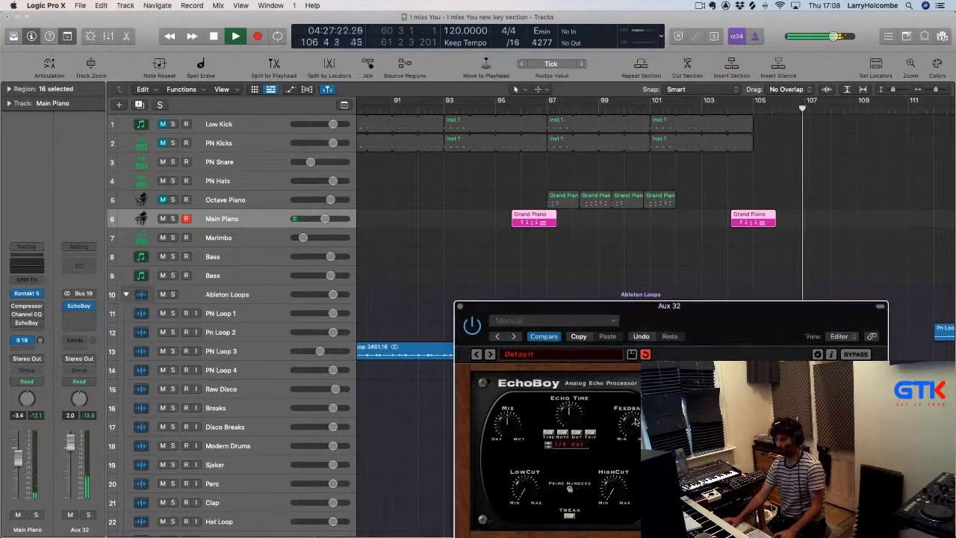
Set a cycle range from bar 104 to bar 111 and start looped playback
key(space)
drag(729, 100, 908, 100)
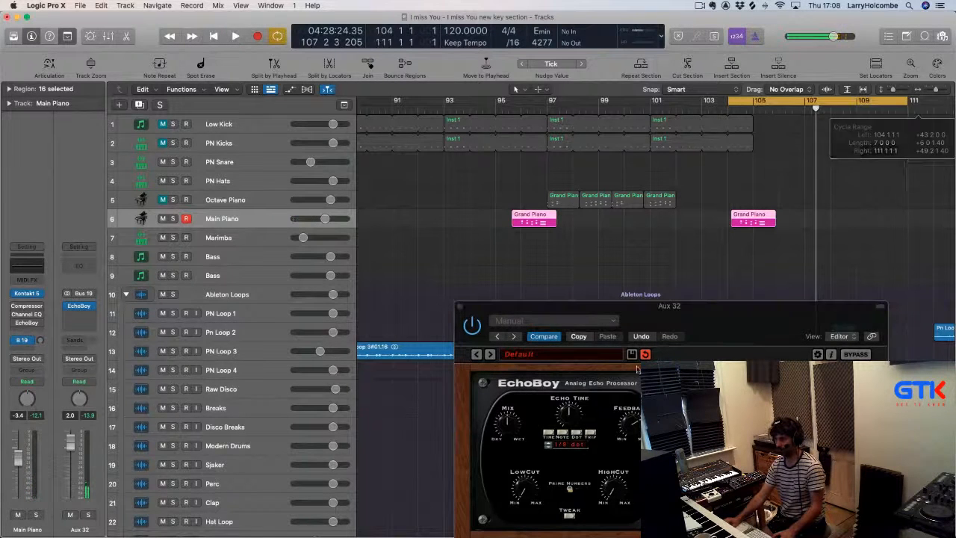
key(space)
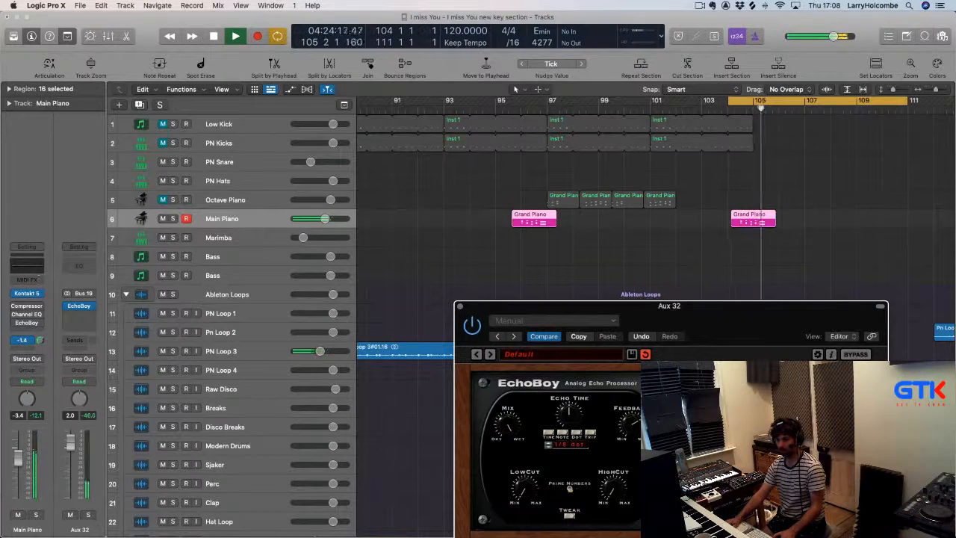
Set the Aux 32 fader to 0.8 dB and check EchoBoy's settings against the looped playback
click(73, 439)
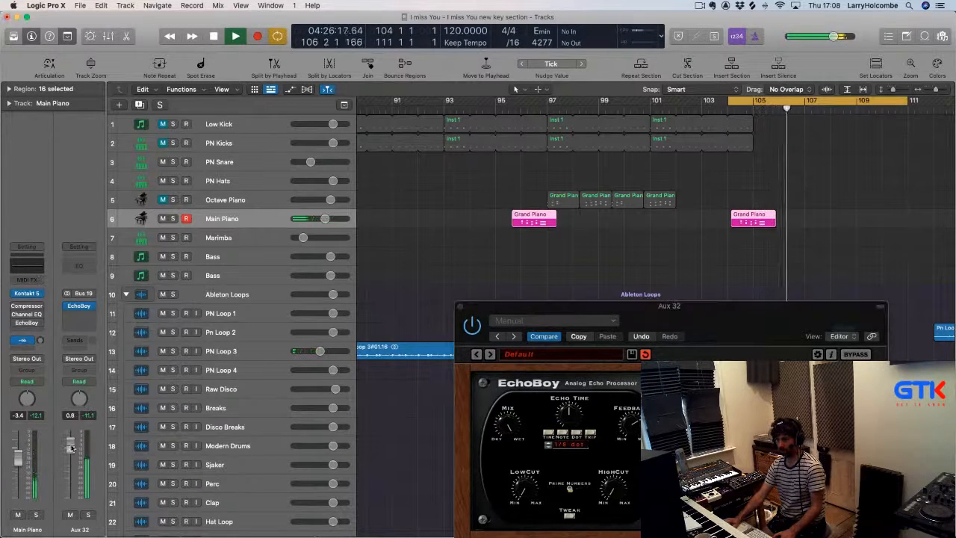
drag(570, 310, 504, 197)
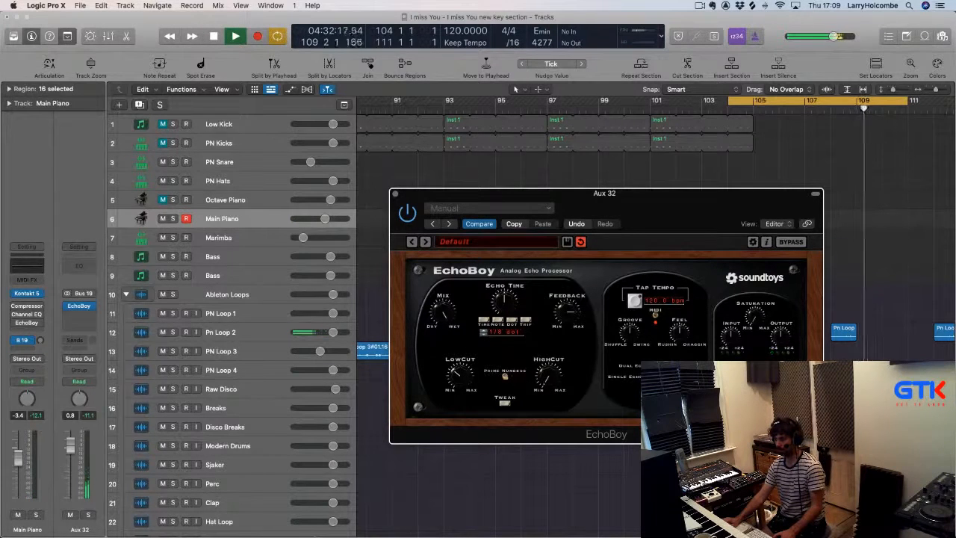
click(394, 193)
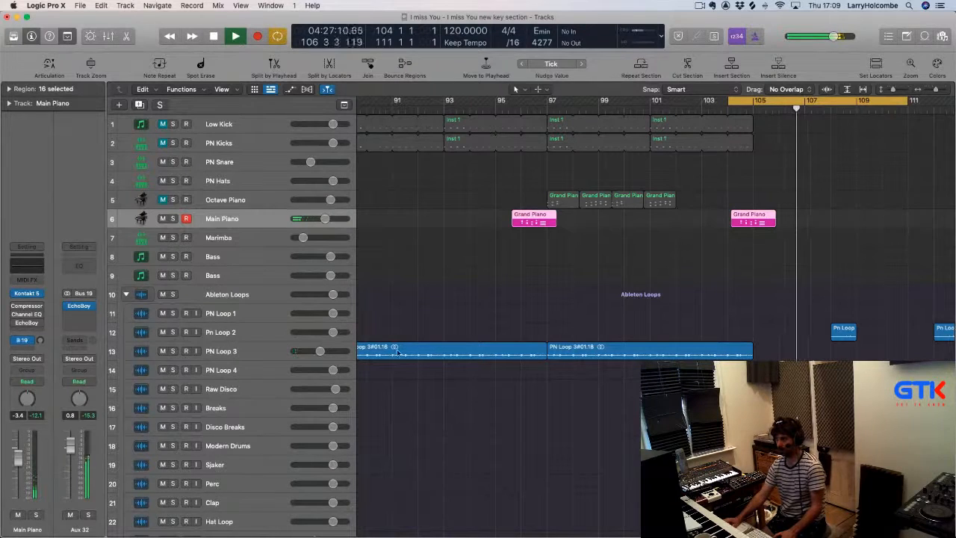
click(79, 306)
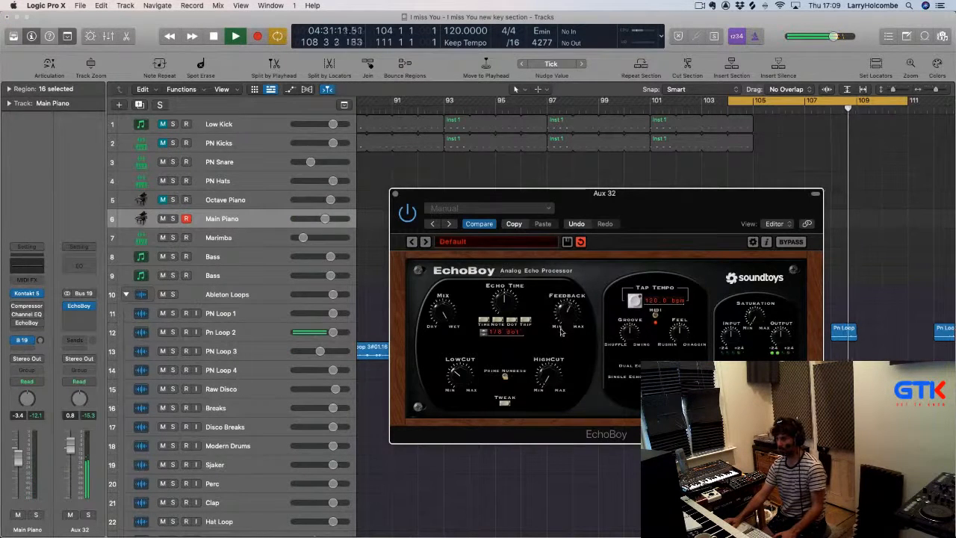
click(396, 194)
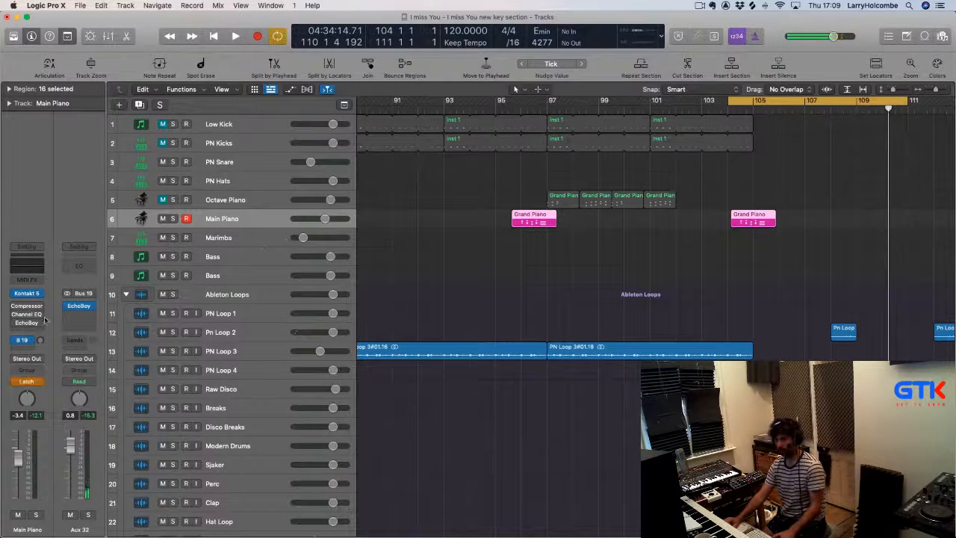
Record Main Piano's Bus 19 send moves in Latch mode over the cycle, and return the track's automation to Read
key(space)
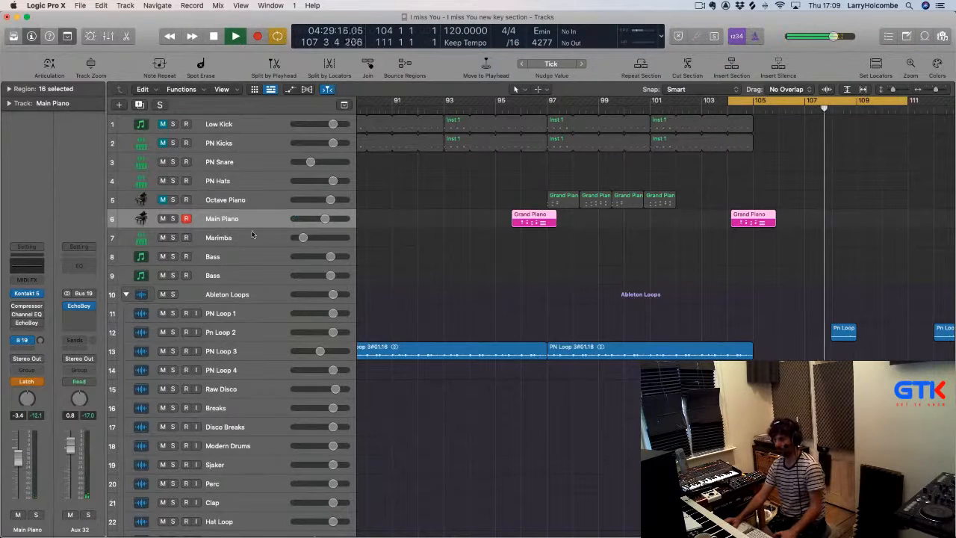
key(space)
key(space)
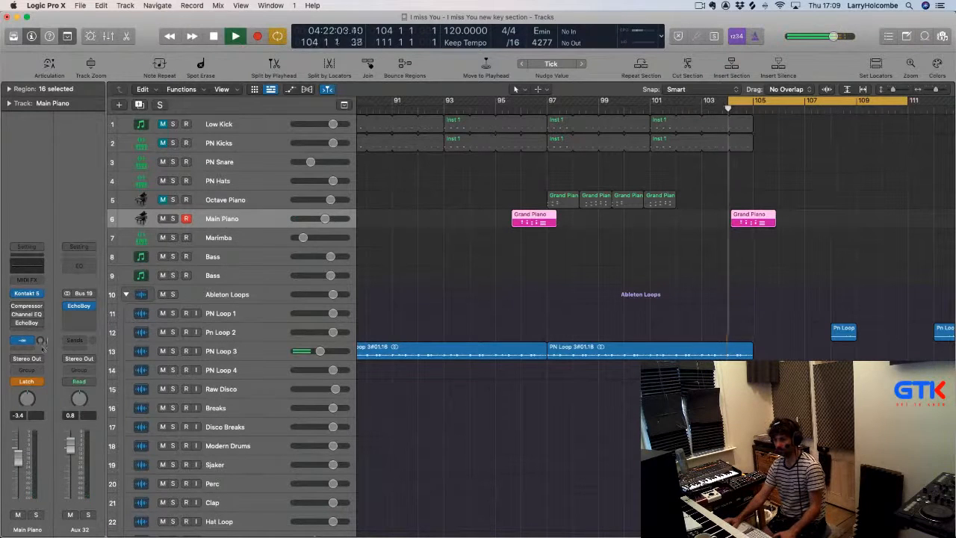
click(79, 306)
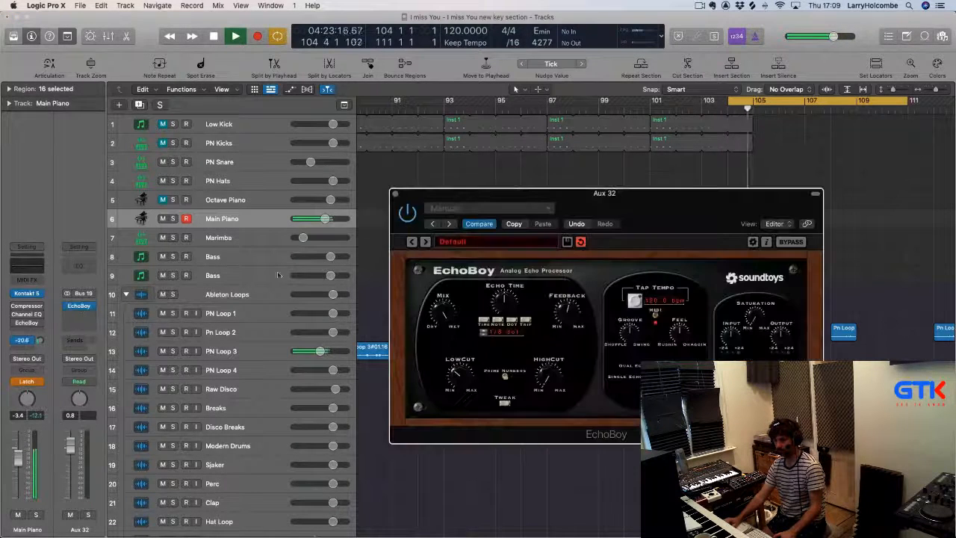
click(396, 194)
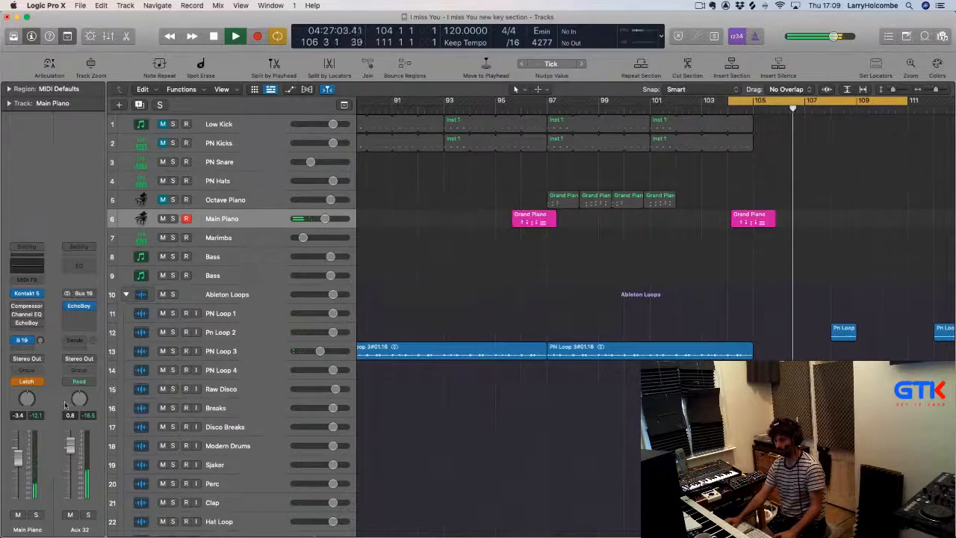
click(40, 383)
click(35, 366)
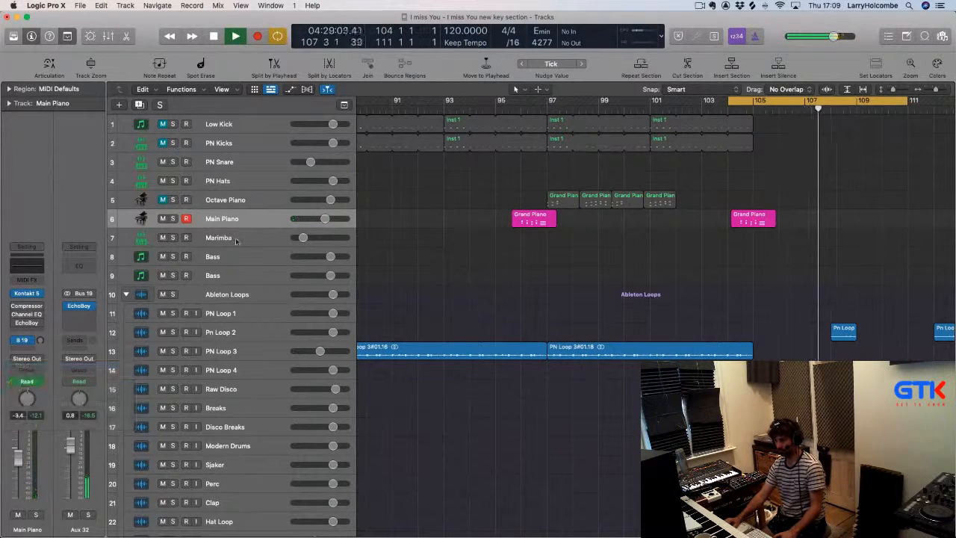
Select the Grand Piano regions near bars 96 and 104 on Main Piano and set their velocity offset to +61
drag(459, 228, 771, 218)
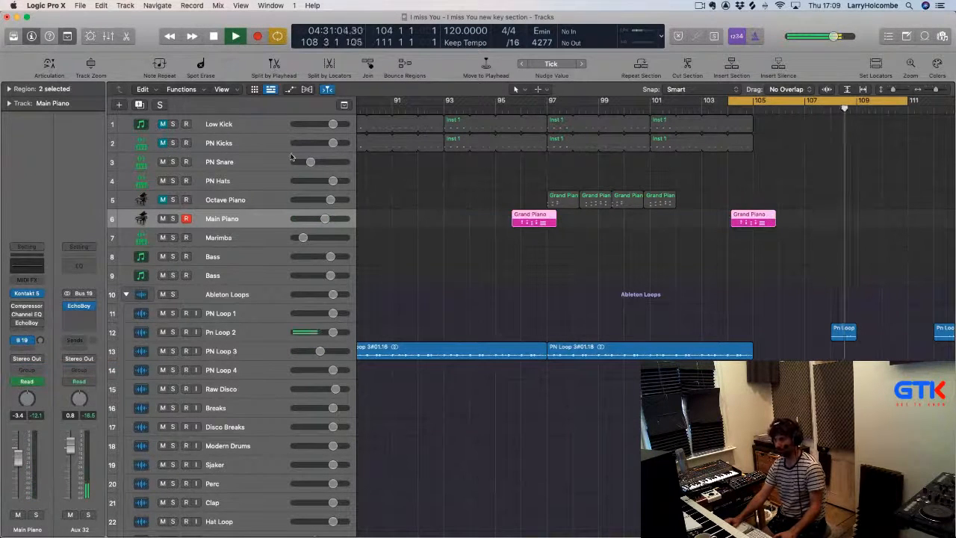
click(20, 88)
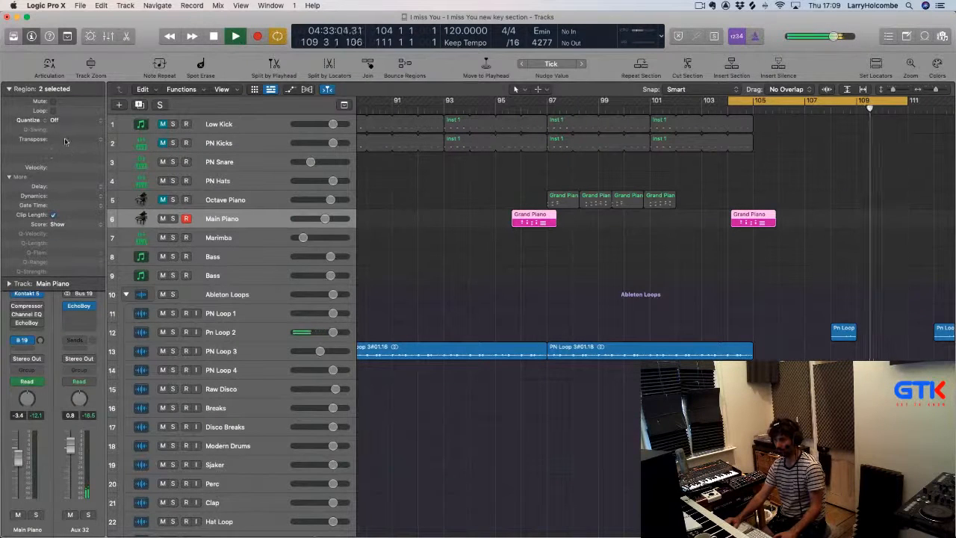
drag(64, 164, 61, 97)
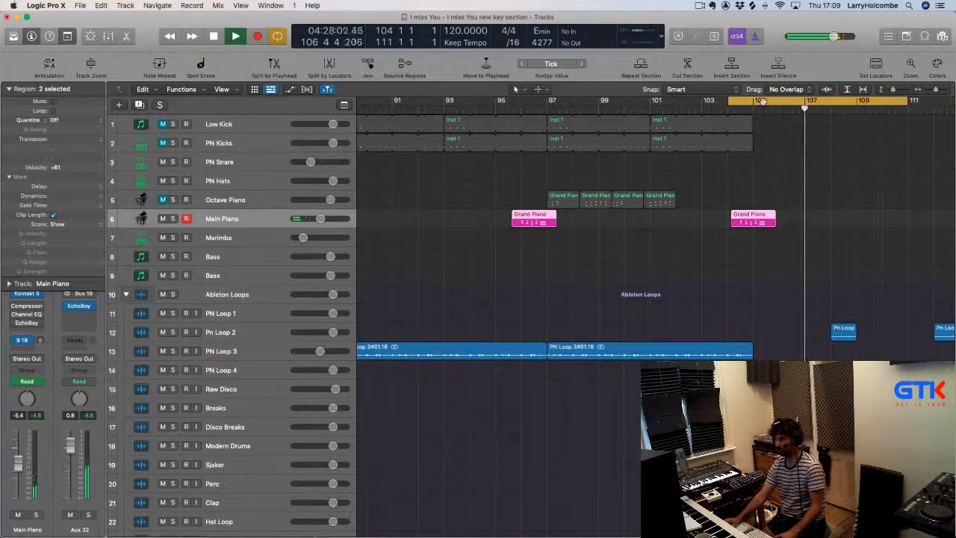
Turn off cycle playback and clear the region selection
click(762, 101)
scroll(737, 158, down, 3)
click(484, 173)
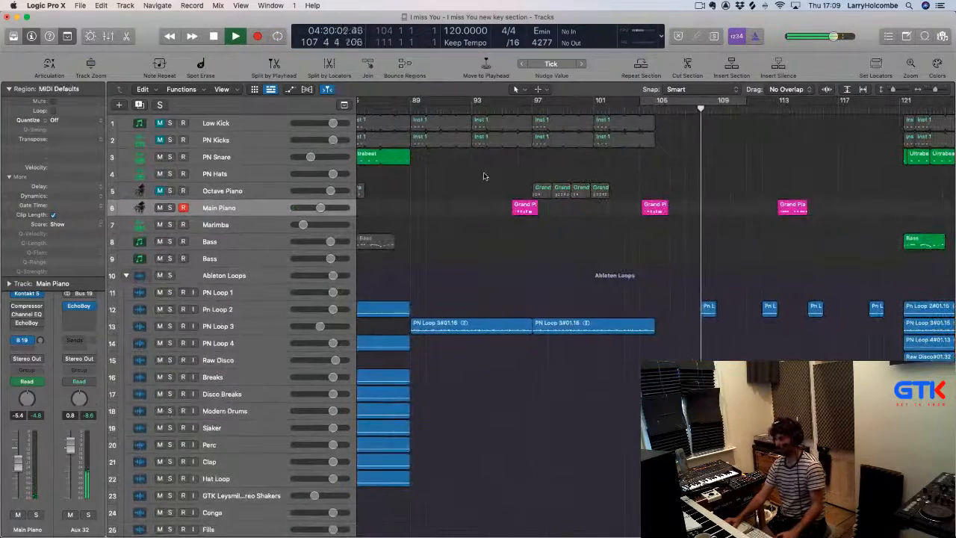
Delete the Grand Piano region at bar 113 on the Main Piano track
scroll(484, 173, down, 5)
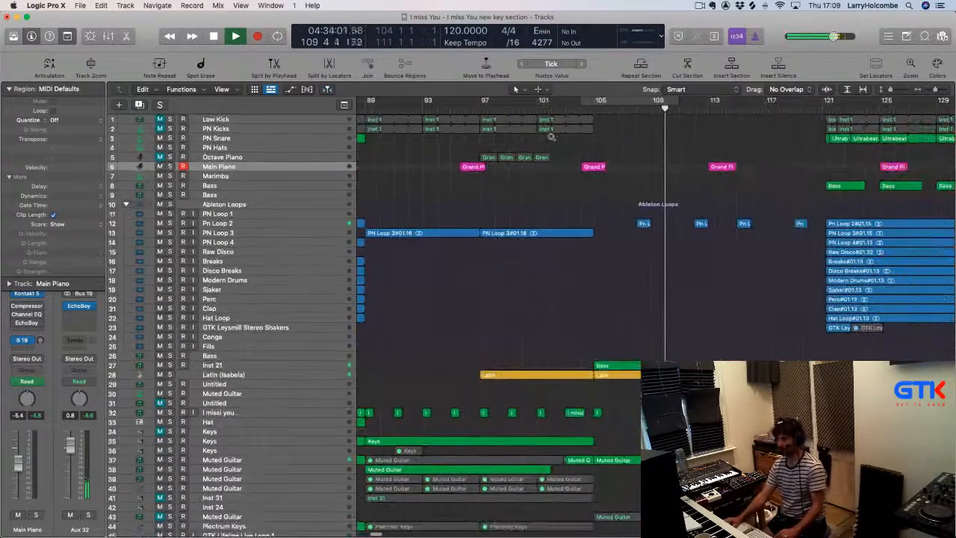
scroll(779, 239, up, 5)
scroll(779, 244, left, 4)
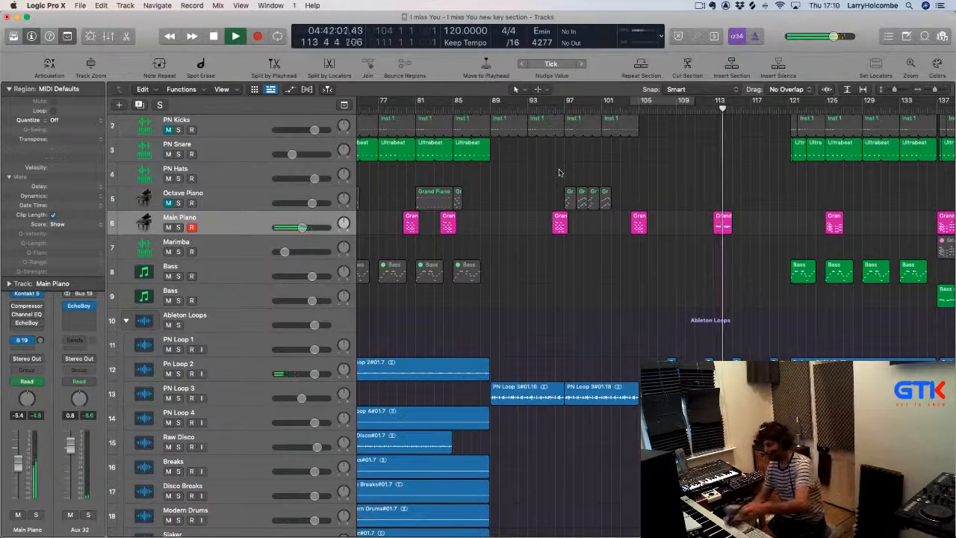
click(725, 225)
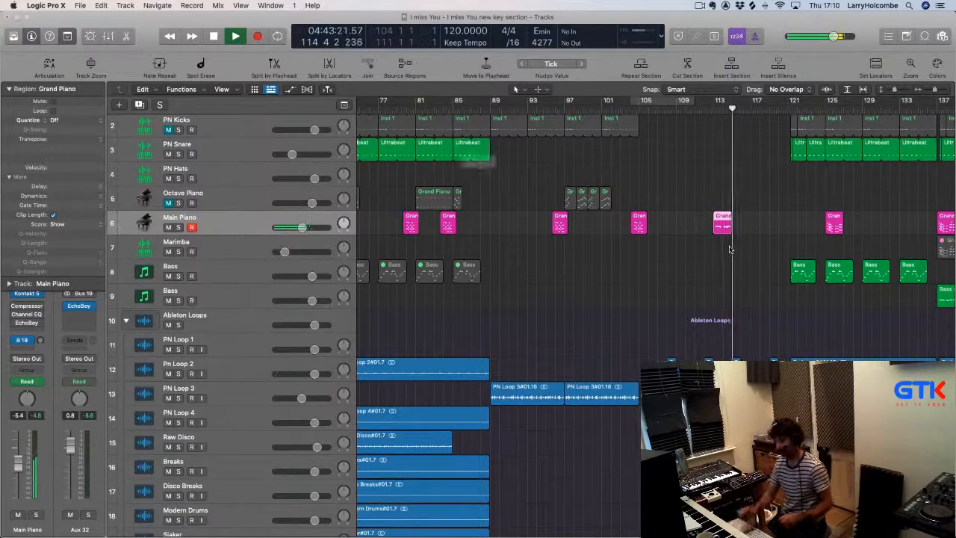
key(Delete)
Copy the Main Piano region just before bar 97 to position 119 3 3 1, including its automation data
click(554, 193)
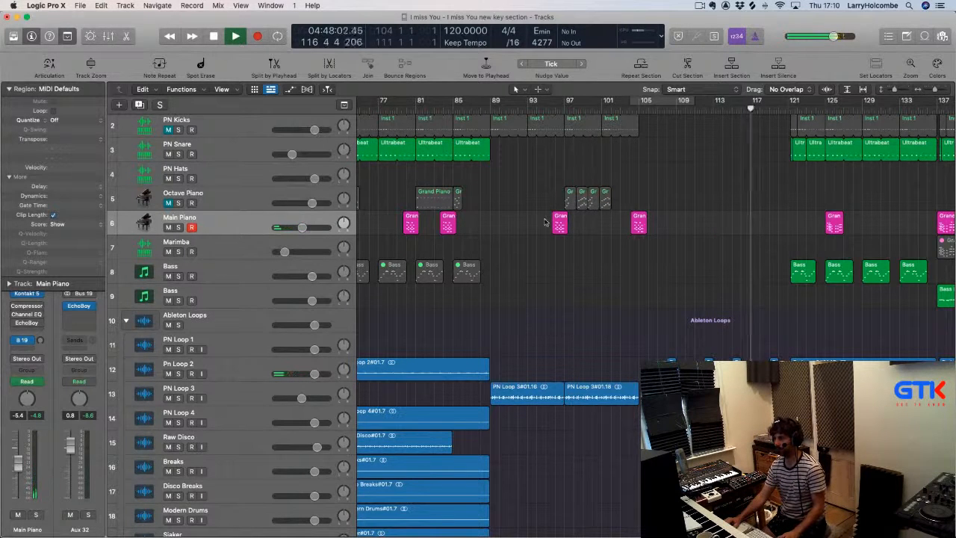
drag(560, 222, 784, 224)
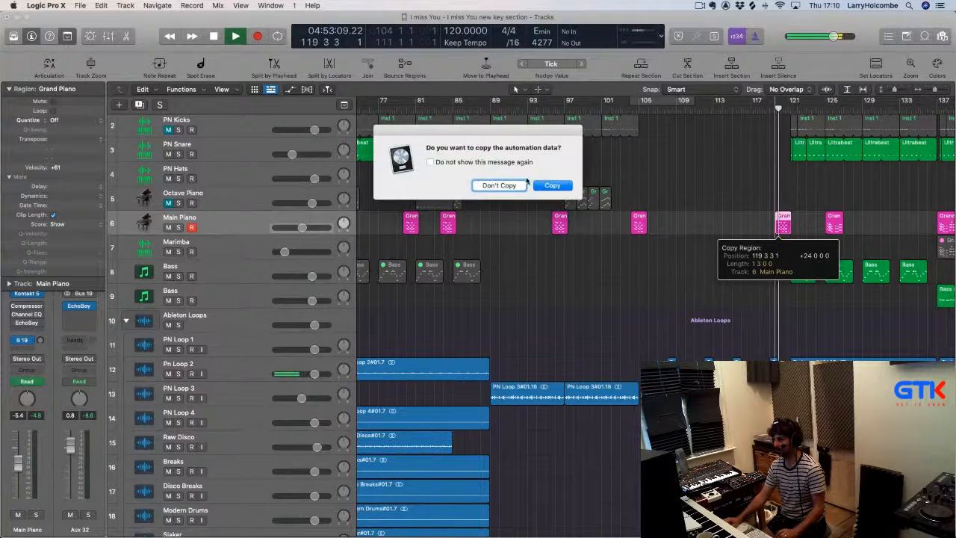
key(Return)
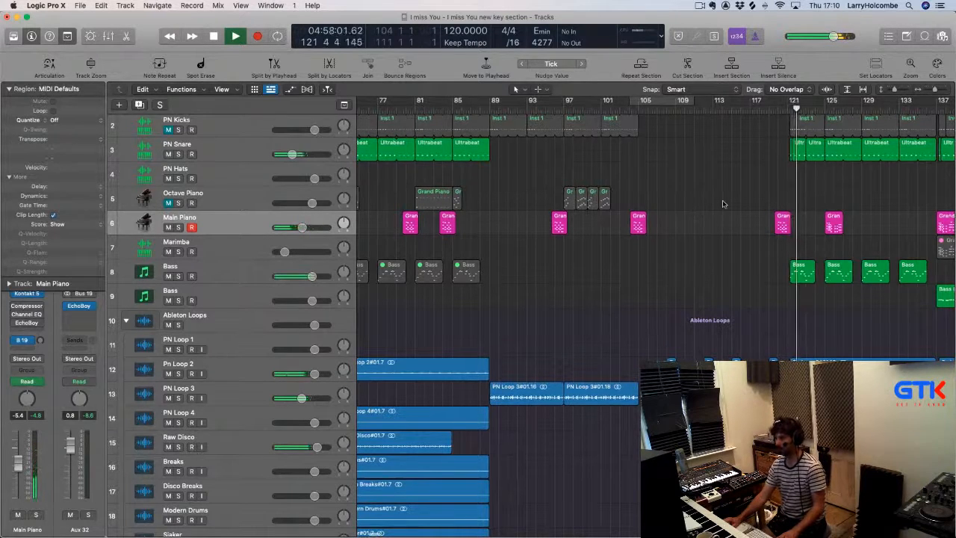
scroll(723, 204, down, 5)
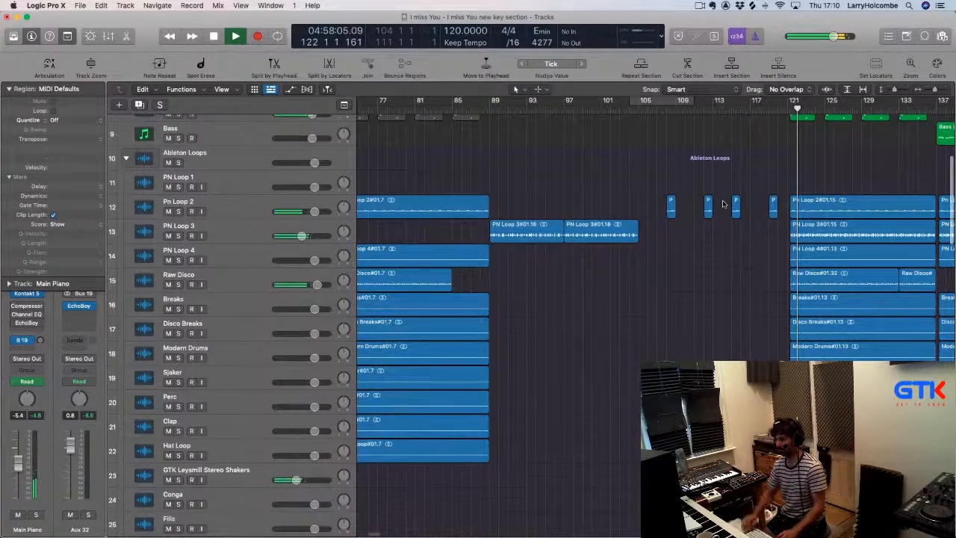
scroll(723, 204, down, 15)
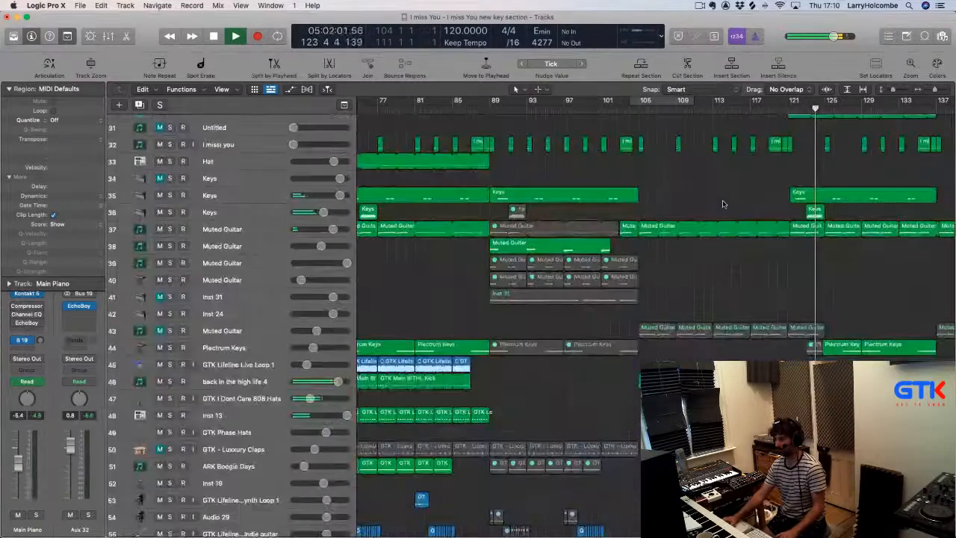
scroll(719, 203, down, 3)
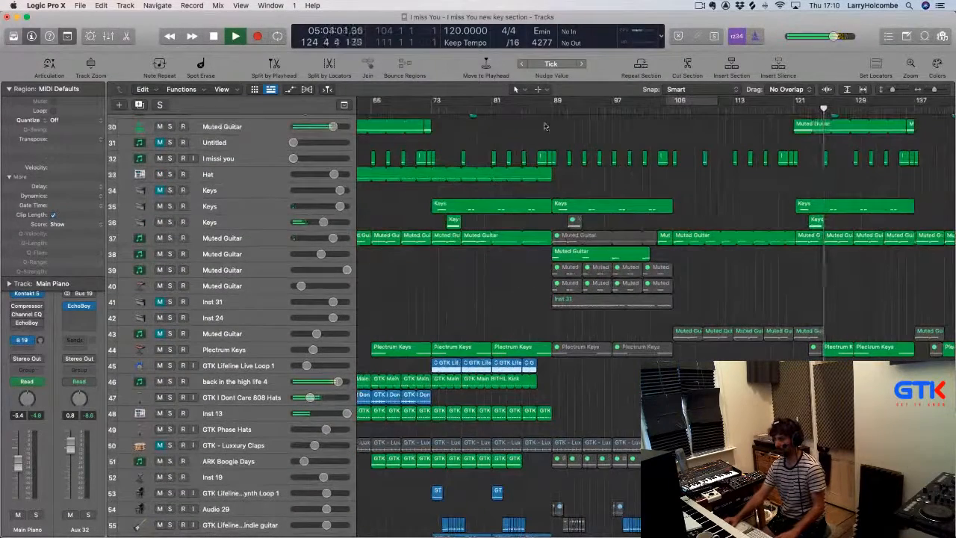
scroll(737, 159, up, 15)
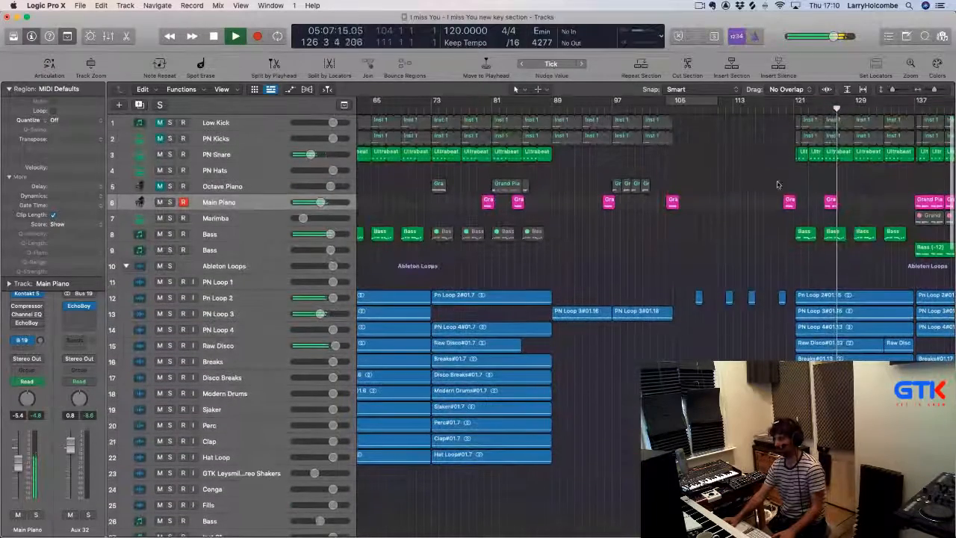
Delete the Grand Piano region near bar 125 on the Main Piano track
click(831, 201)
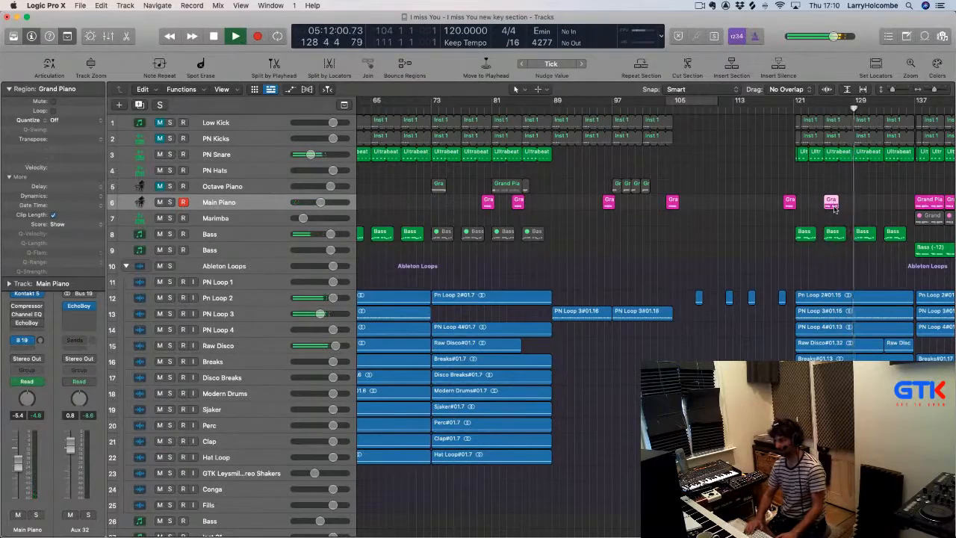
key(Delete)
key(Return)
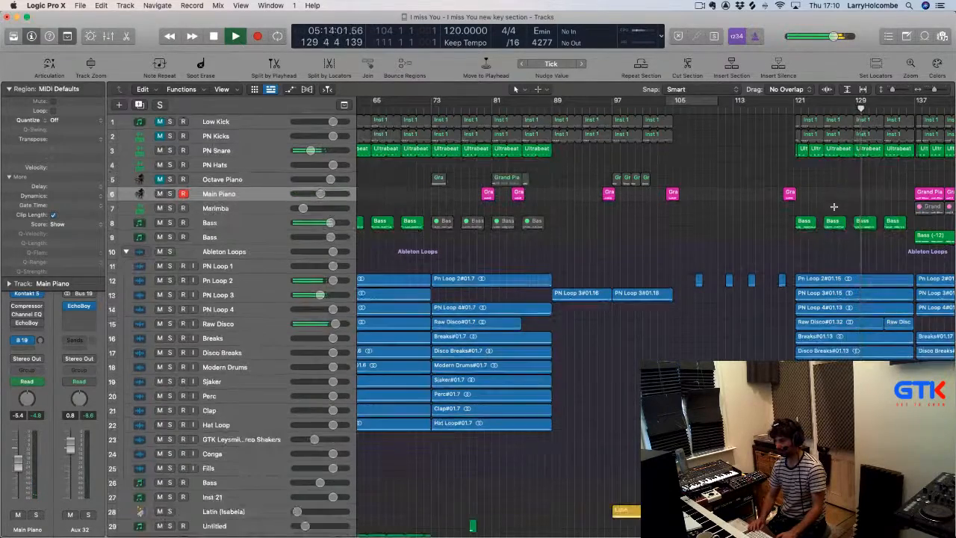
Play from bar 104 and examine the tracks' regions between bars 105 and 121
key(super+Up)
key(space)
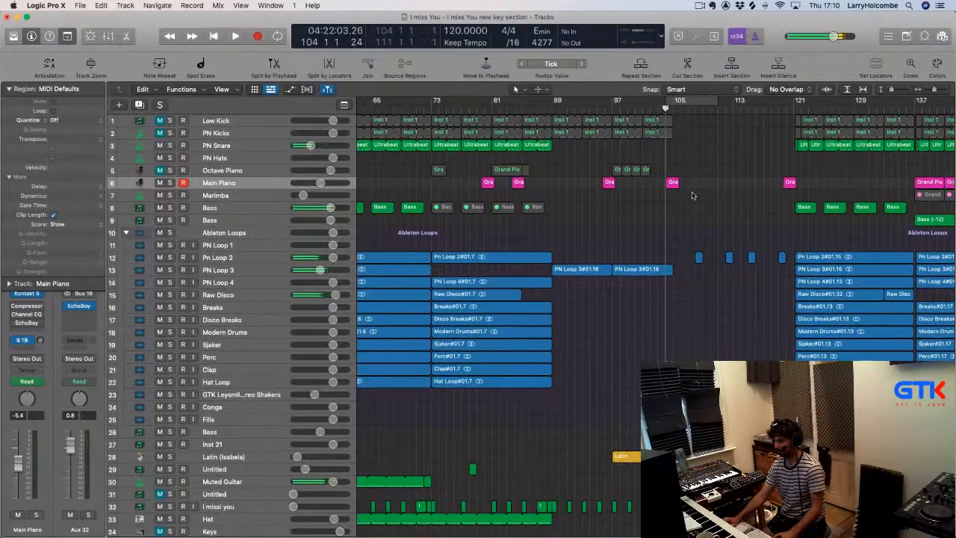
scroll(691, 194, down, 5)
scroll(692, 202, down, 8)
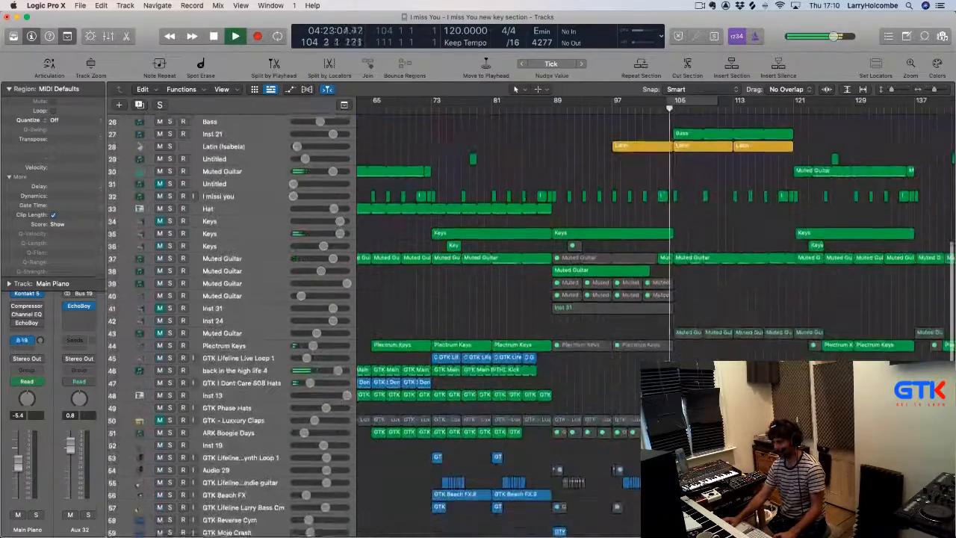
scroll(796, 289, down, 9)
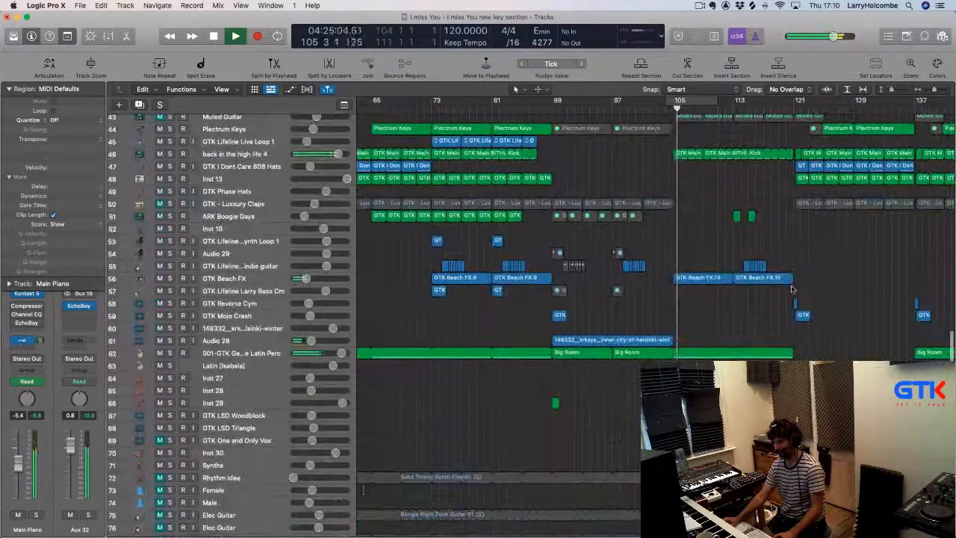
scroll(795, 295, up, 8)
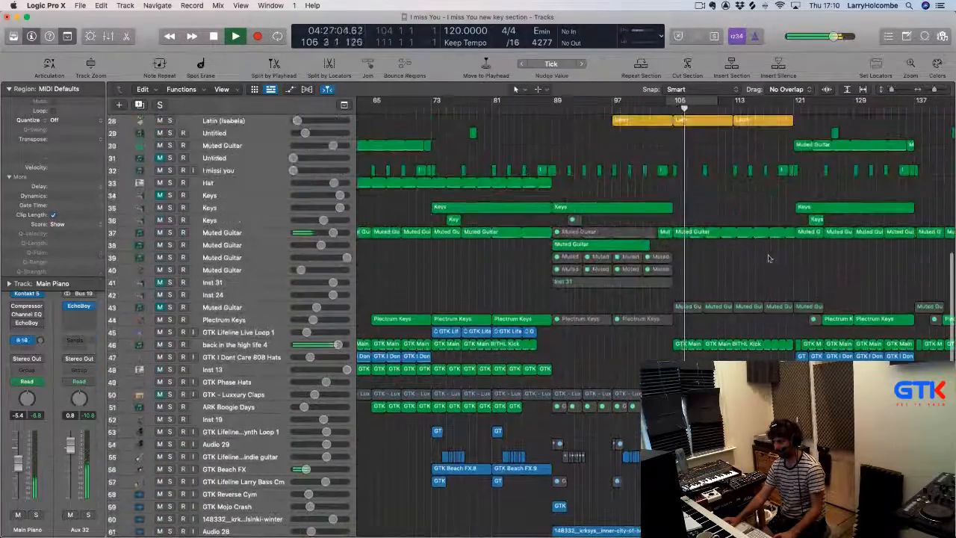
scroll(808, 308, up, 5)
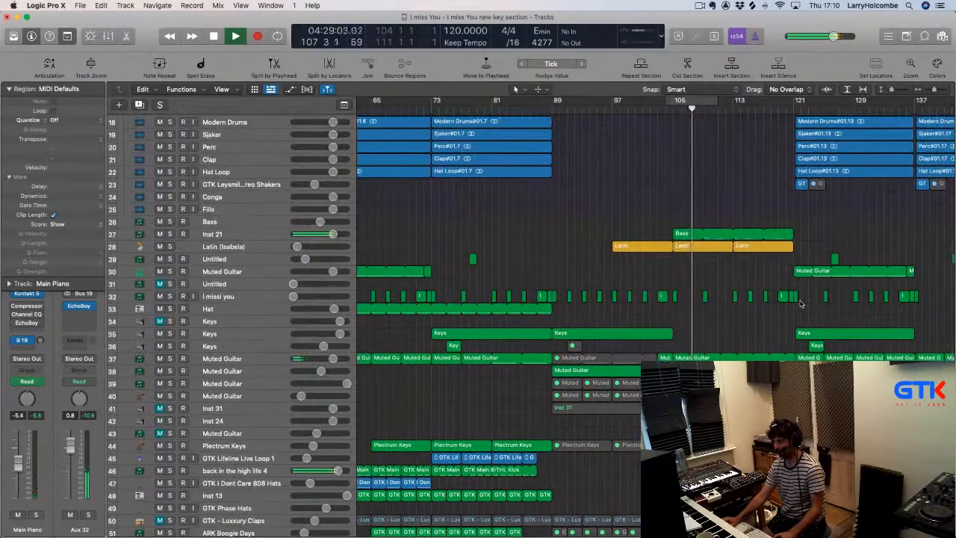
drag(541, 193, 854, 452)
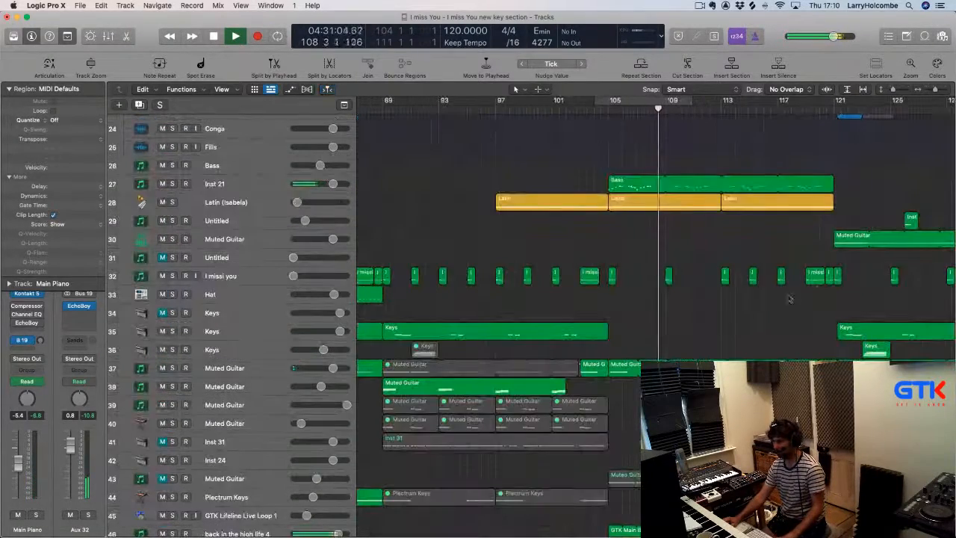
ctrl+alt+click(817, 289)
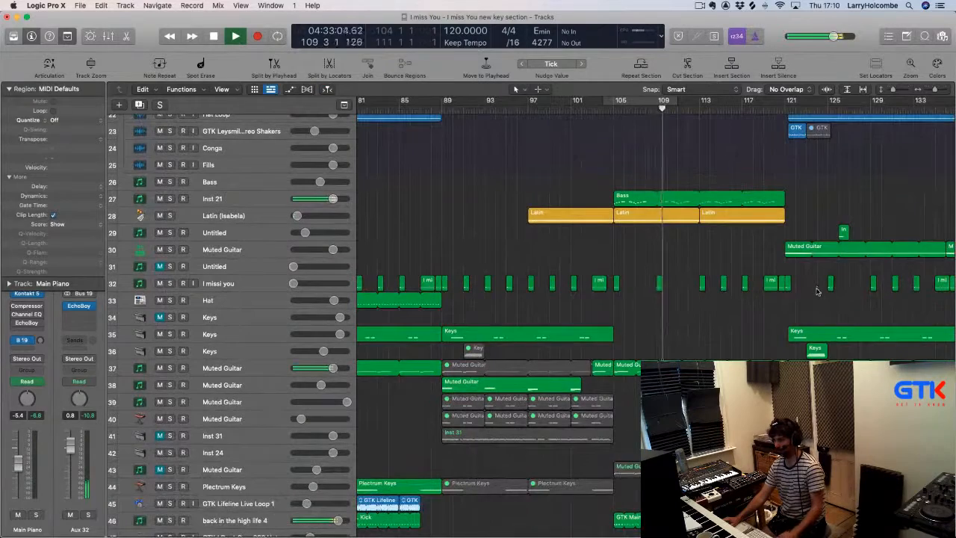
ctrl+alt+click(816, 289)
ctrl+alt+click(817, 289)
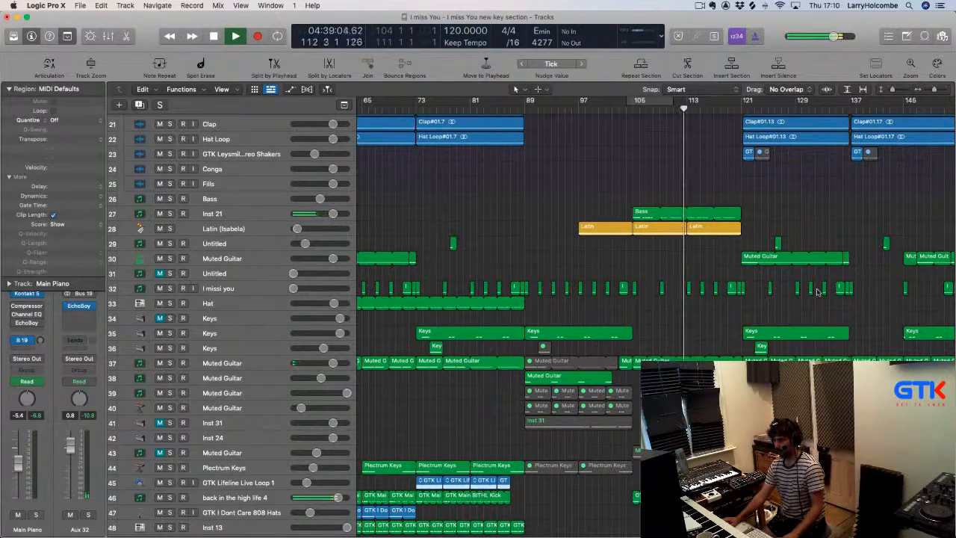
scroll(597, 290, left, 1)
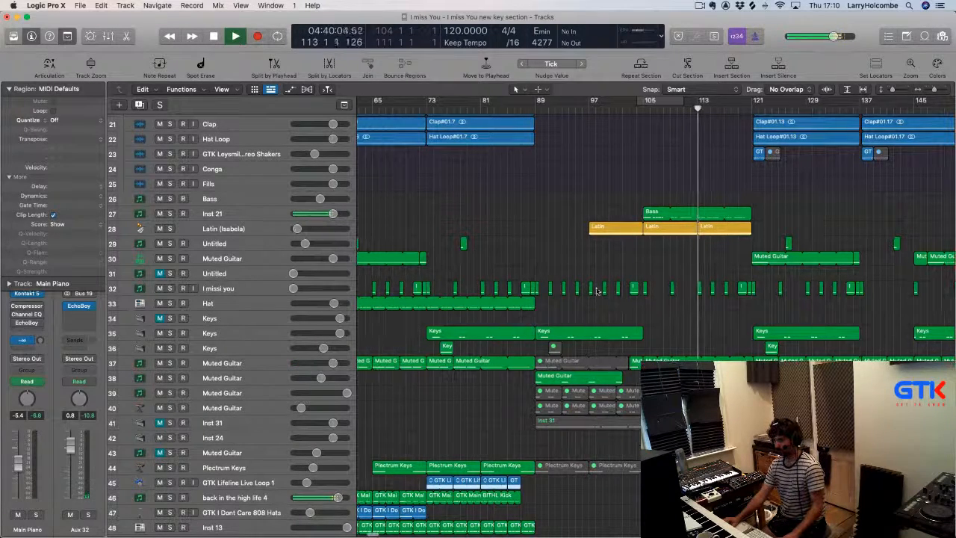
Try a copy of the Hat track's Ultrabeat region from bar 57 at about bar 97, and remove it again
scroll(523, 305, left, 4)
ctrl+alt+click(463, 304)
ctrl+alt+click(462, 305)
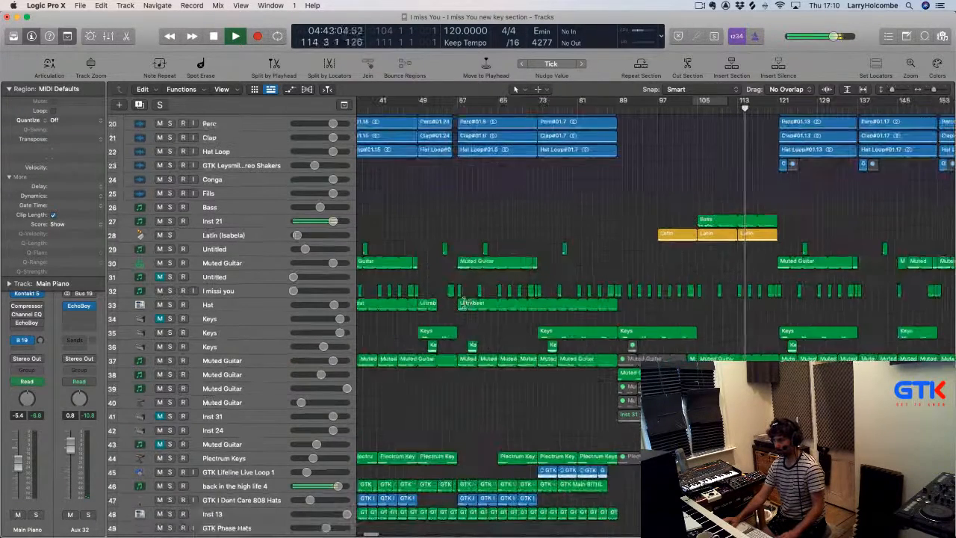
drag(462, 305, 661, 314)
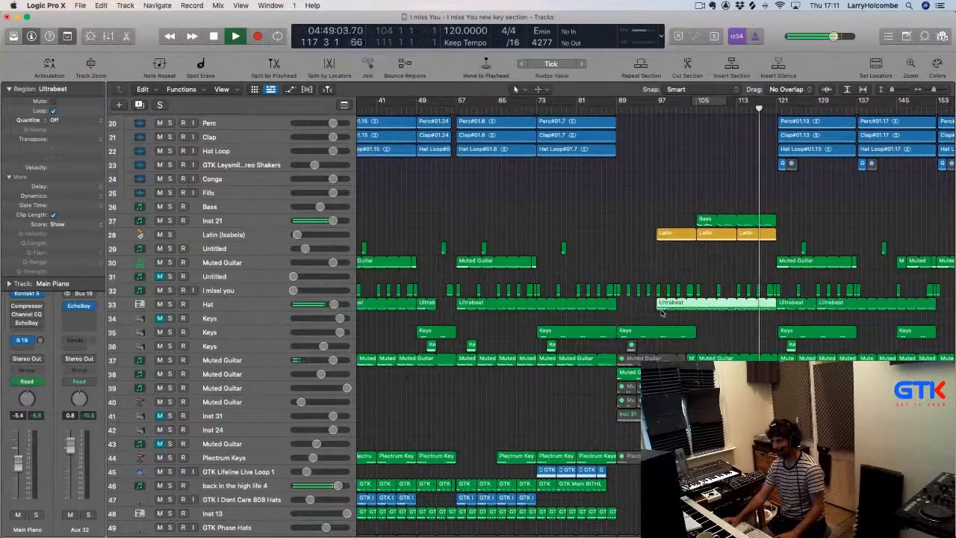
key(BackSpace)
Listen to the transition into bar 121, stop playback and examine the regions leading up to it
scroll(686, 309, right, 2)
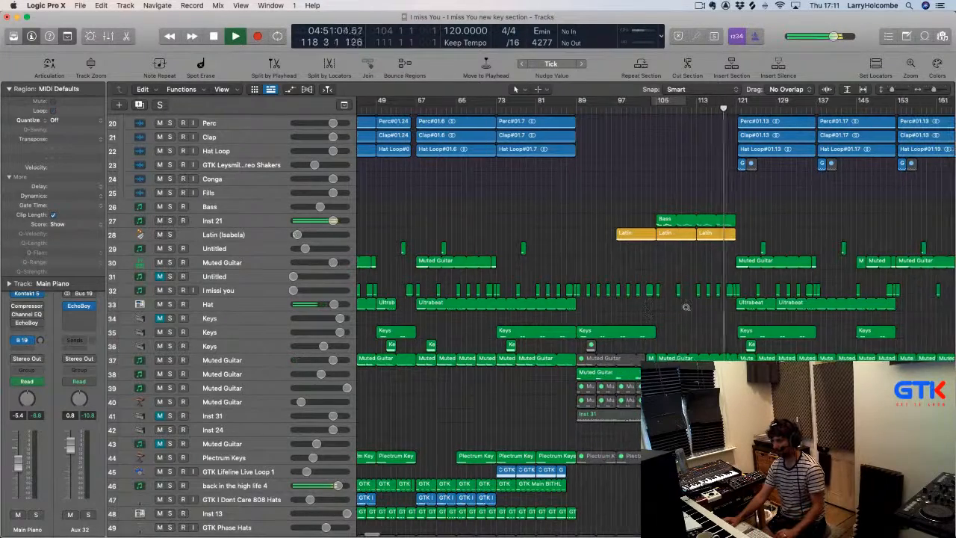
scroll(687, 307, down, 1)
scroll(687, 307, down, 1)
scroll(687, 308, right, 3)
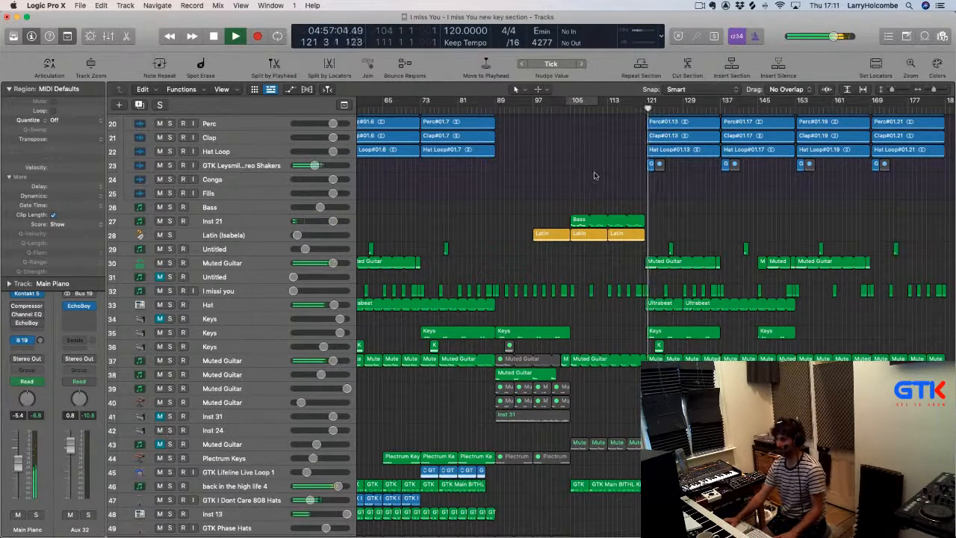
drag(532, 208, 771, 432)
key(space)
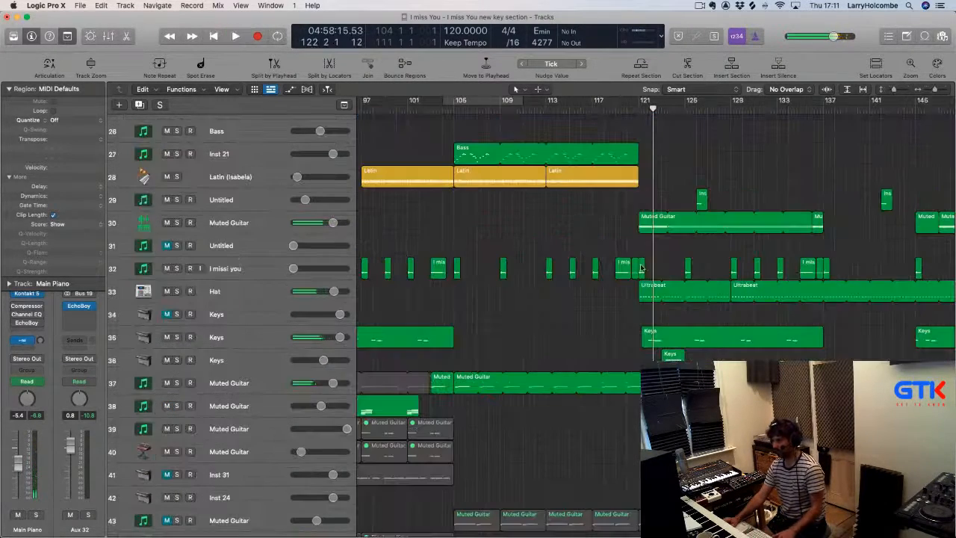
scroll(641, 268, left, 5)
scroll(671, 269, down, 3)
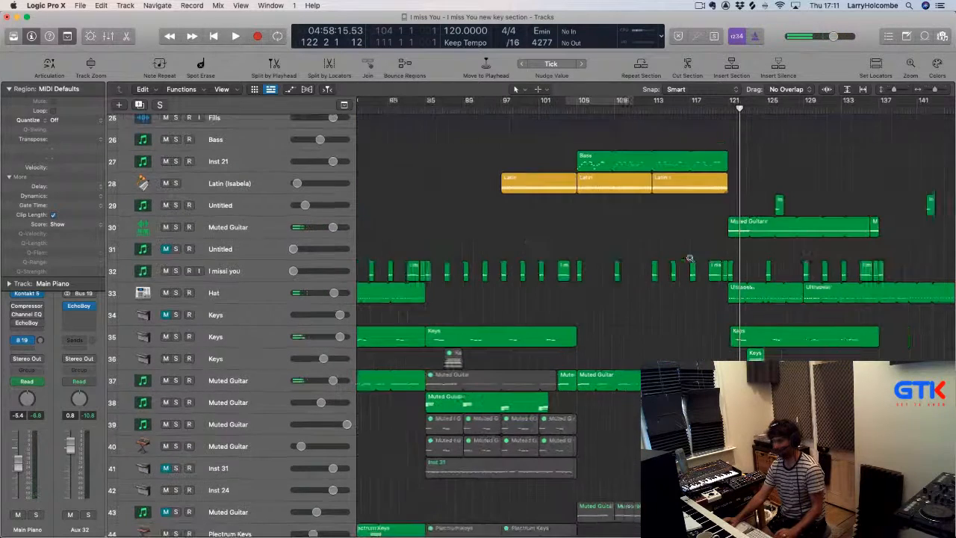
Check the regions and channel strips of tracks 30 to 37 one by one, collapsing the region parameters
click(242, 232)
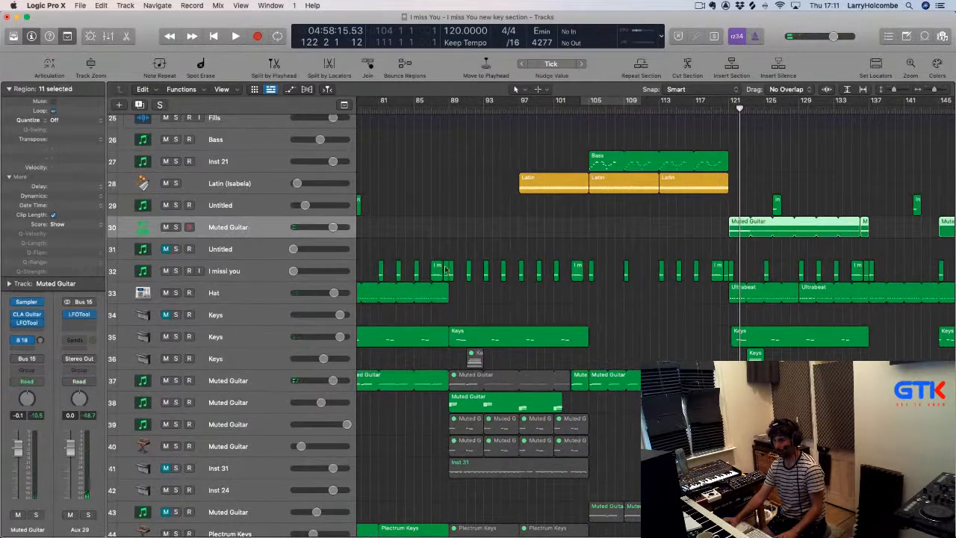
click(265, 271)
click(253, 295)
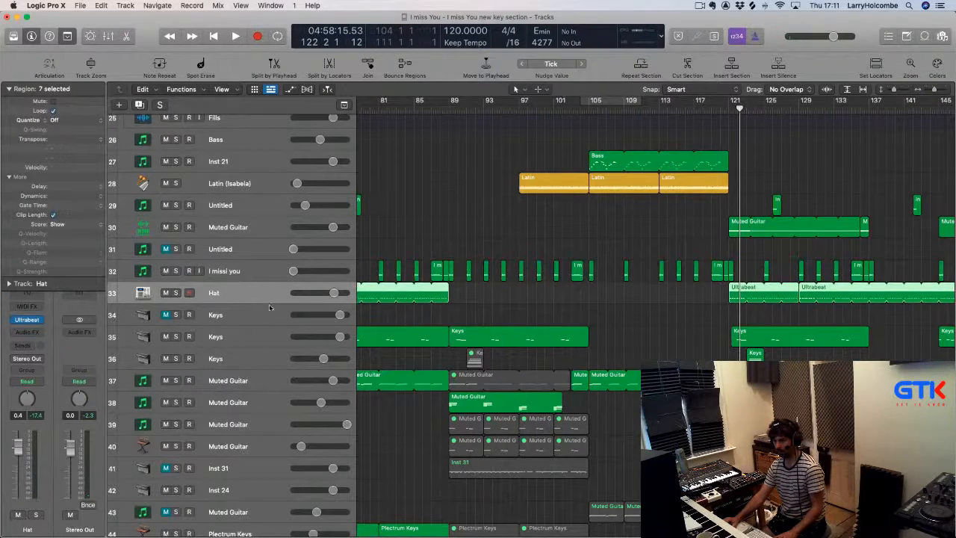
click(257, 338)
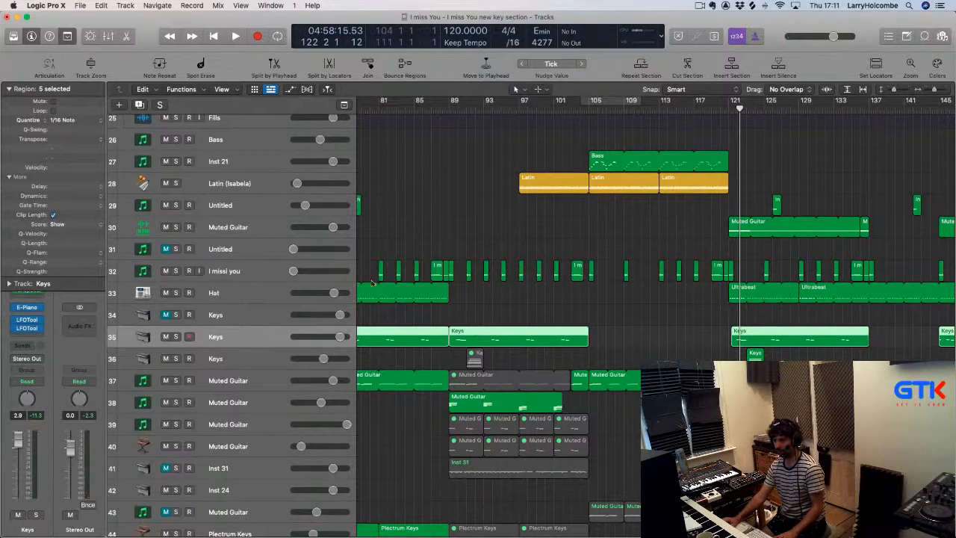
click(34, 89)
scroll(485, 269, down, 2)
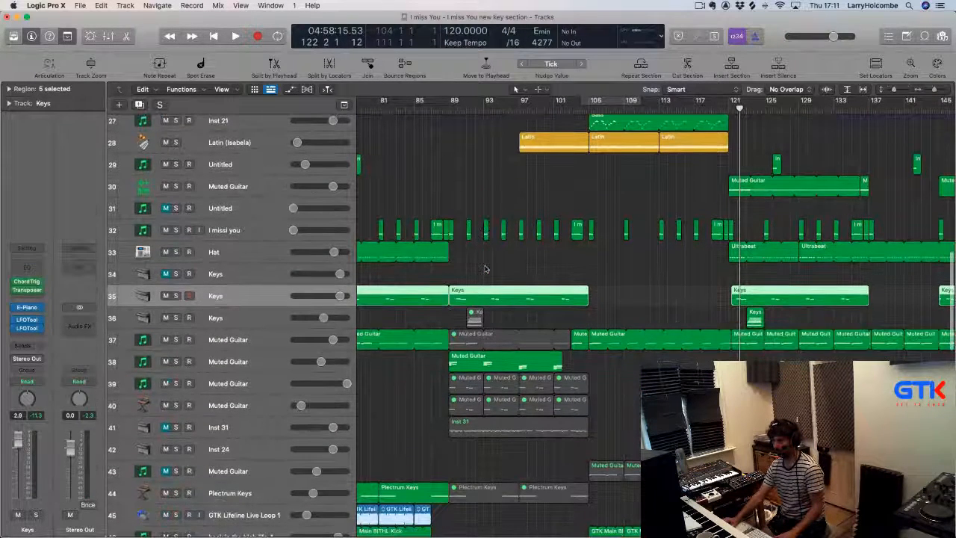
click(260, 346)
scroll(258, 348, left, 2)
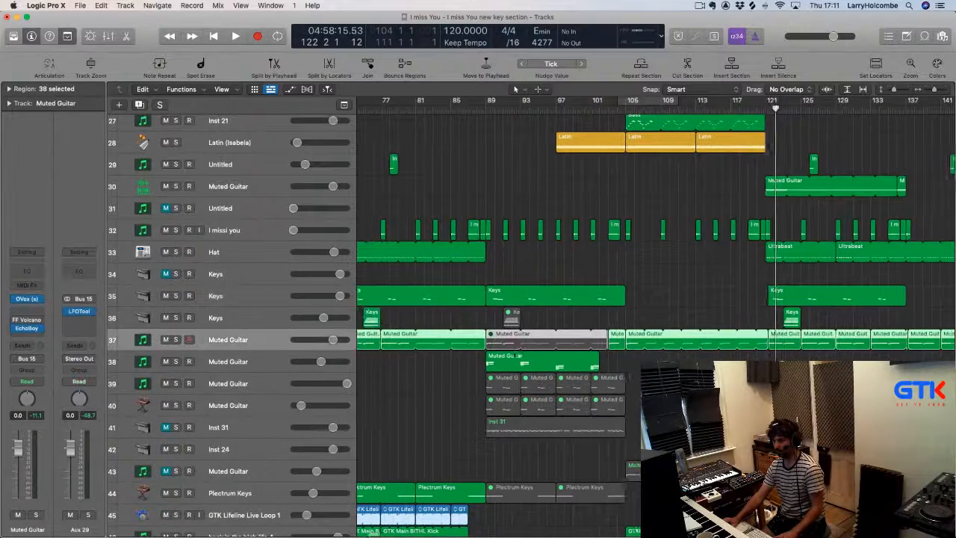
Delete the Muted Guitar regions between bars 121 and 129 on track 37 and loop the bar 105 region through the gap
click(754, 358)
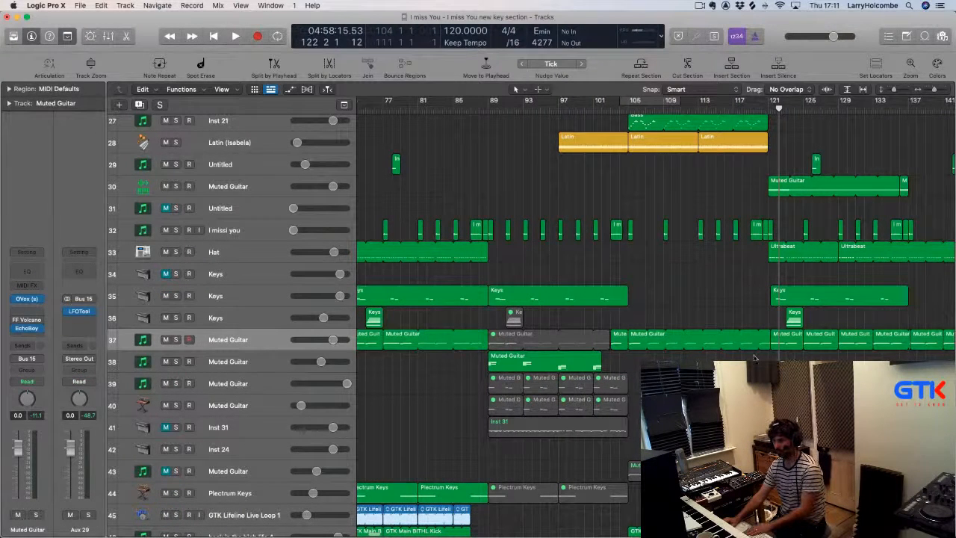
drag(780, 357, 812, 347)
key(Delete)
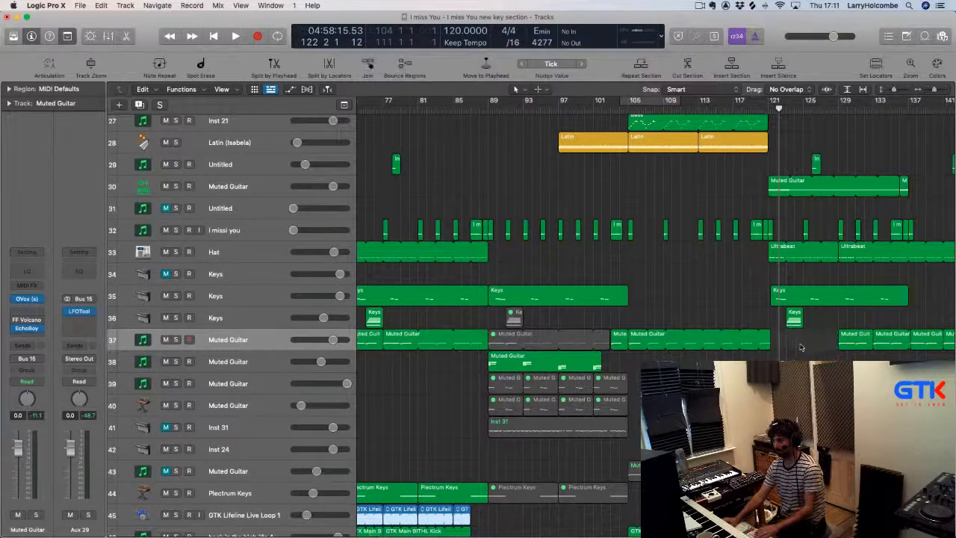
click(636, 344)
key(l)
key(l)
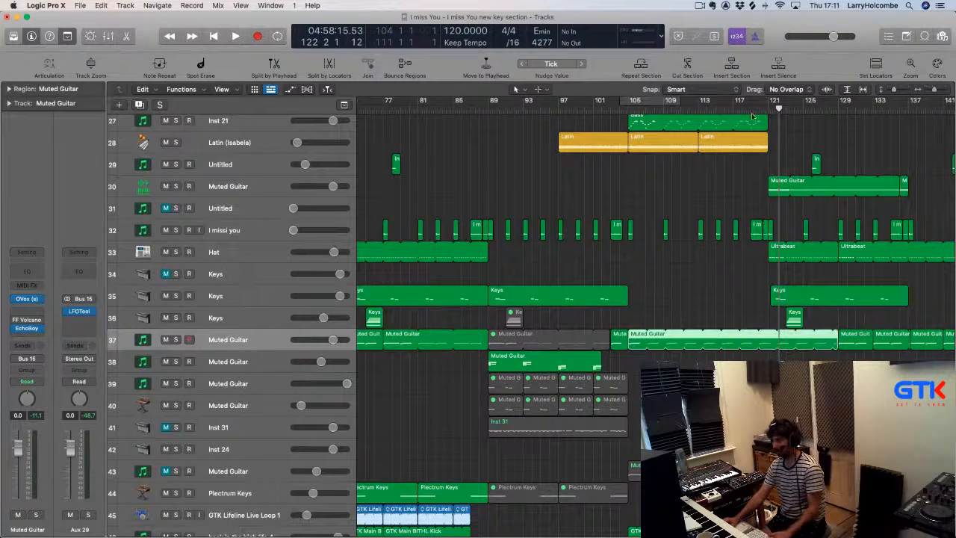
Clear the region selection and listen to the transition from just before bar 120
click(761, 110)
key(space)
click(493, 170)
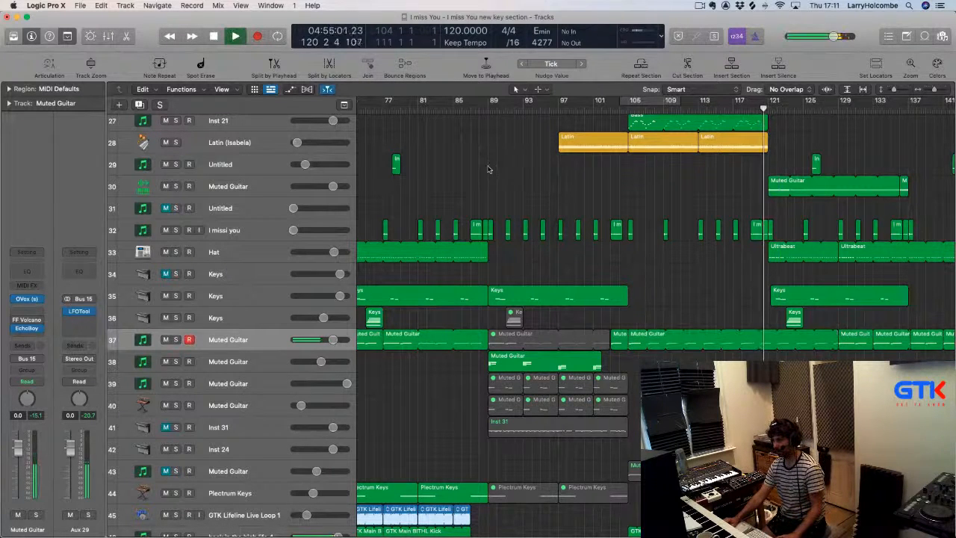
scroll(513, 178, up, 1)
scroll(513, 178, up, 3)
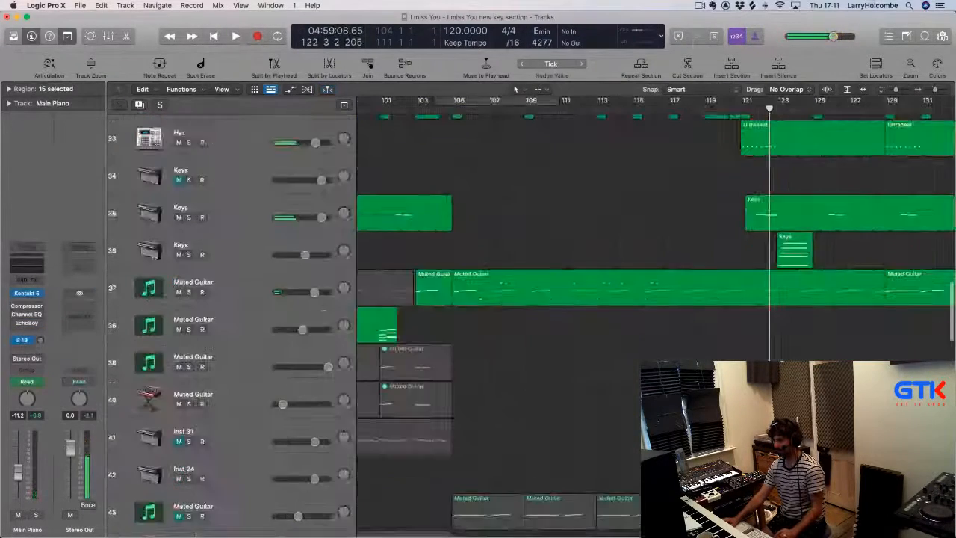
key(z)
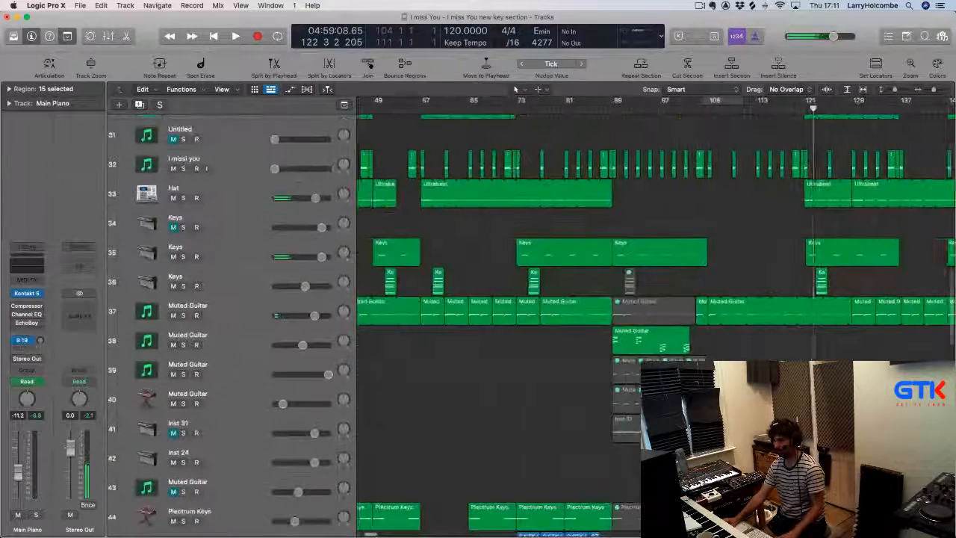
Play from about bar 71 with the Muted Guitar track 37 soloed
click(227, 317)
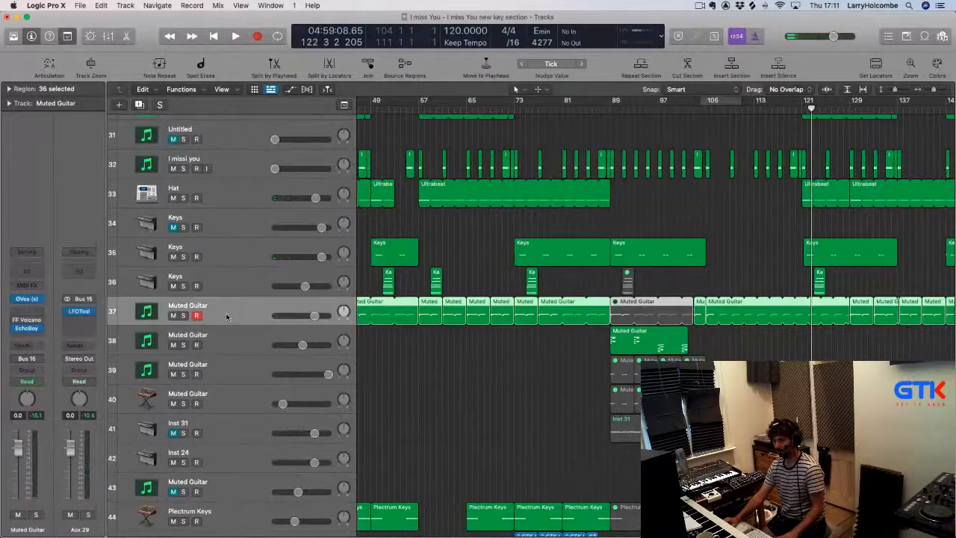
click(505, 109)
key(space)
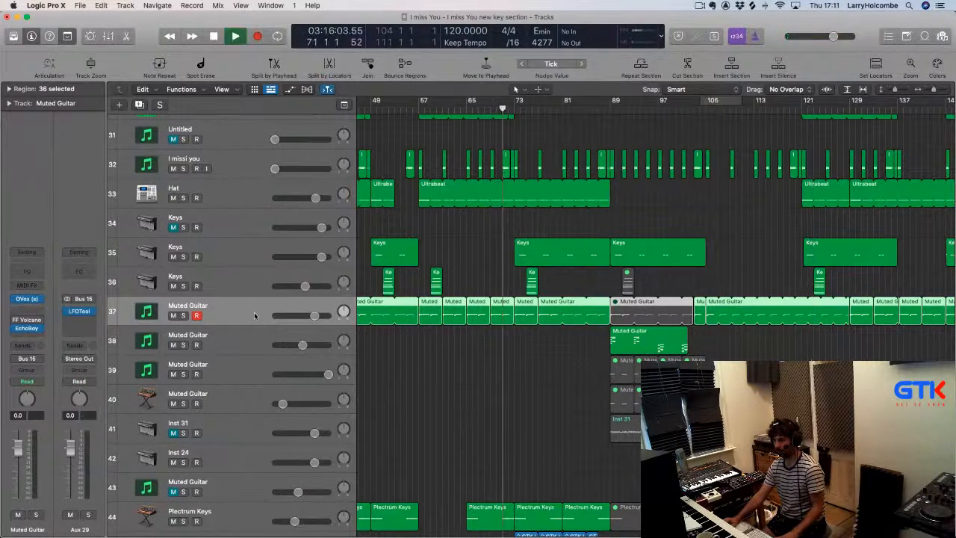
click(183, 315)
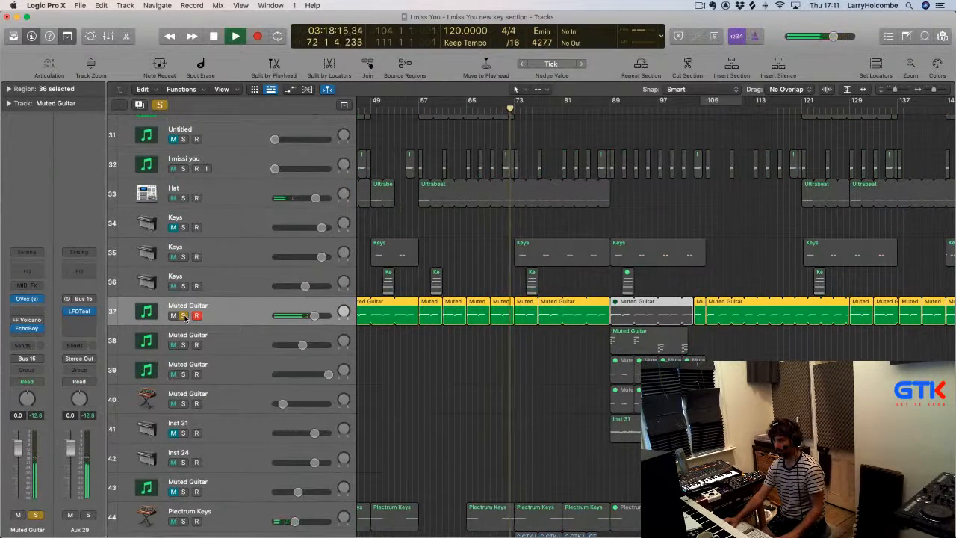
Copy the Muted Guitar region at bar 73 on track 37 to bar 121 and play from just before it
click(476, 238)
drag(523, 313, 807, 319)
click(797, 109)
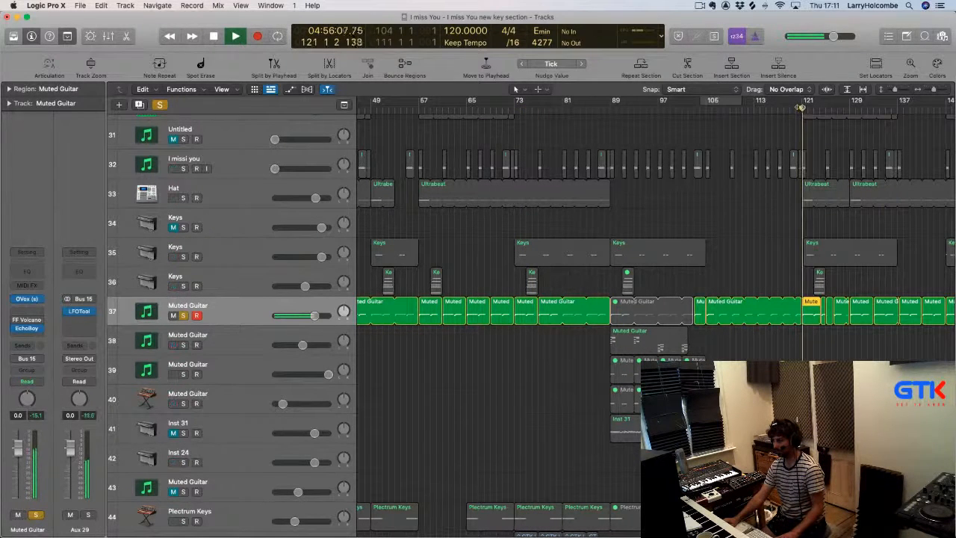
Turn off the Muted Guitar solo and listen to the transition into bar 121 with all tracks
click(183, 315)
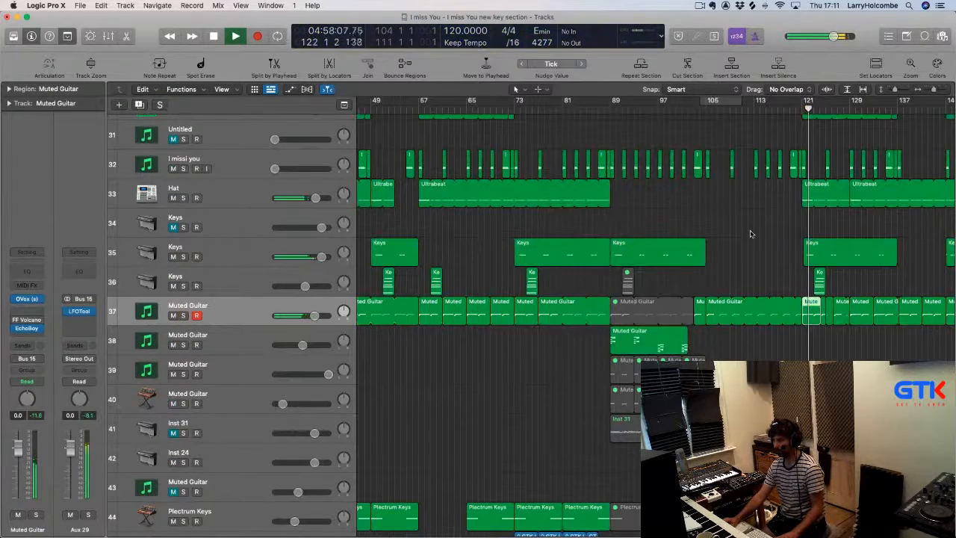
click(749, 126)
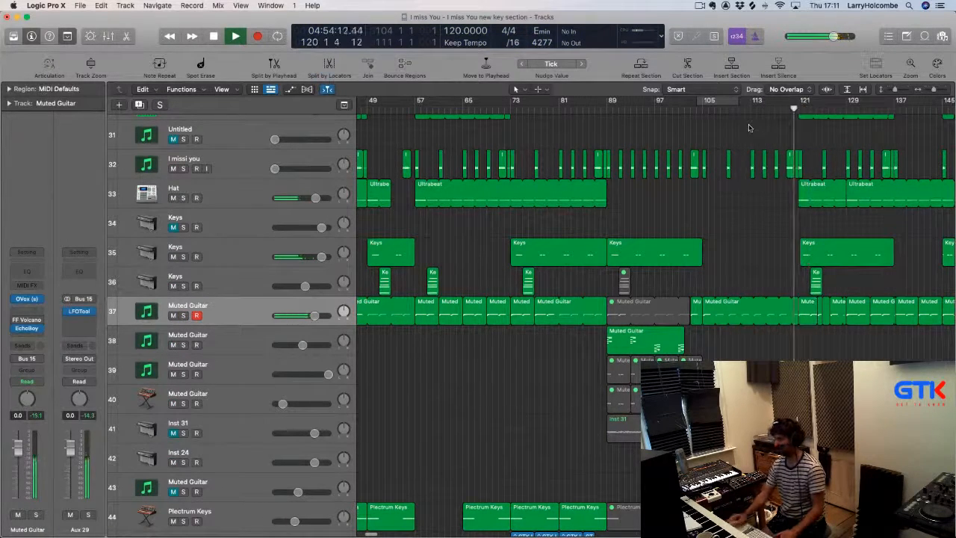
key(super+Up)
key(super+Up)
key(super+Up)
key(super+Up)
key(super+Up)
key(super+Up)
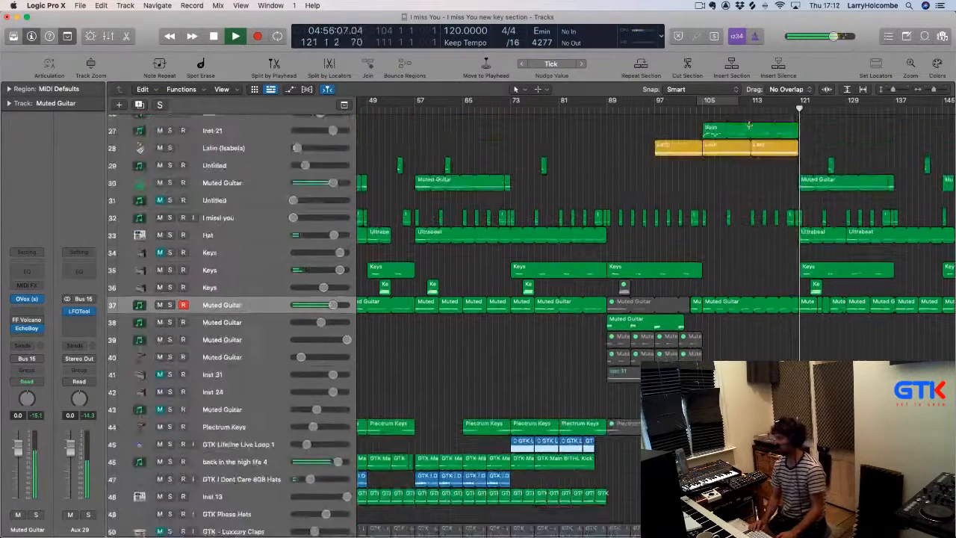
Keep the song playing past bar 121 and examine the regions on the tracks around this transition
scroll(754, 171, right, 2)
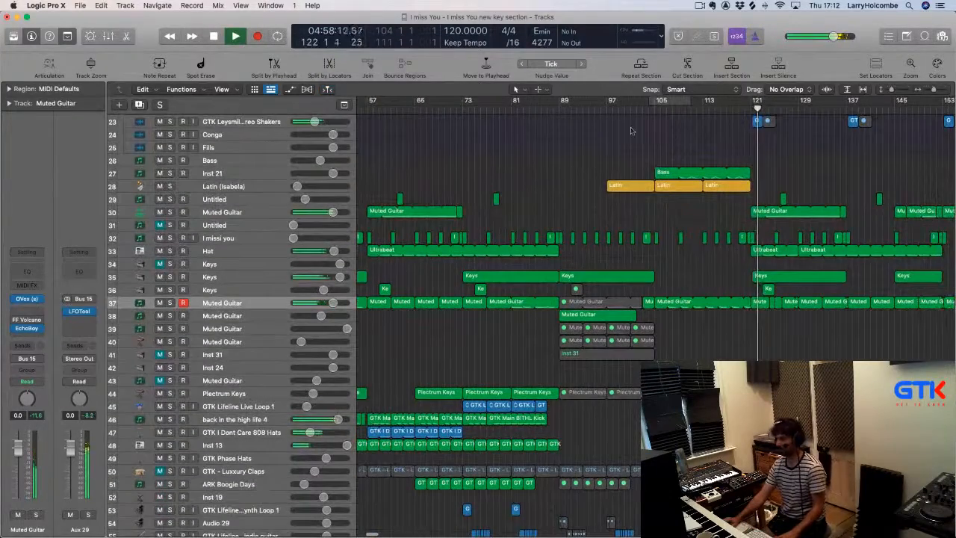
drag(656, 166, 889, 486)
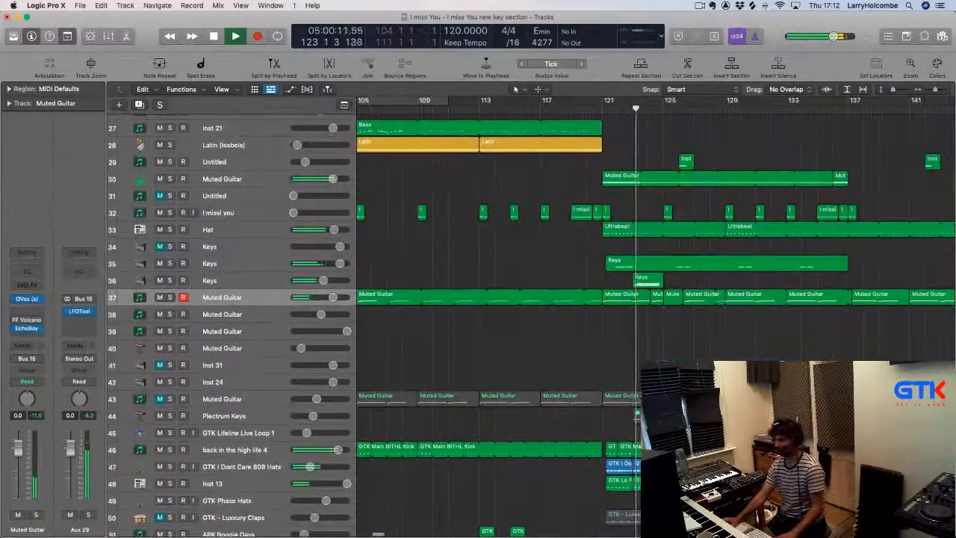
key(super+Left)
key(super+Left)
key(super+Up)
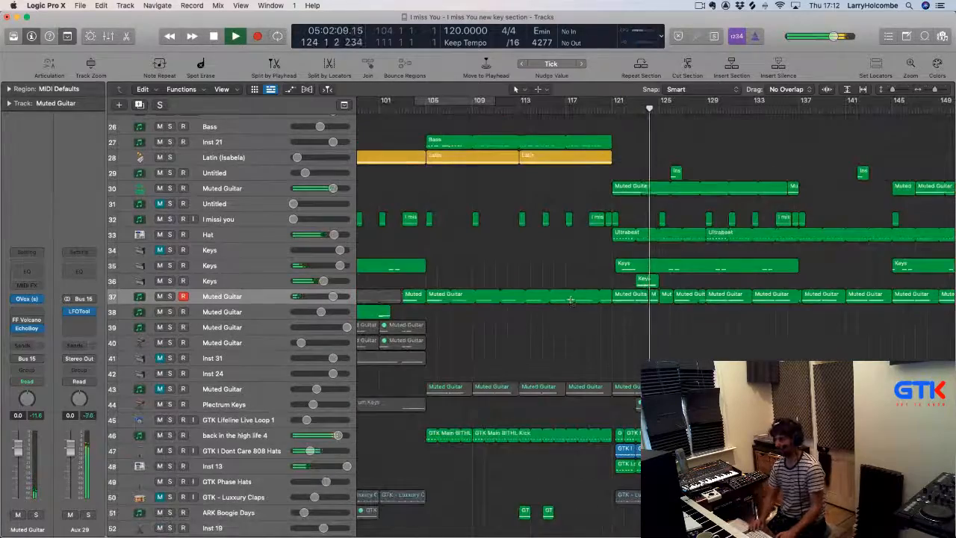
key(super+Up)
key(super+Up)
key(super+Up)
scroll(570, 302, down, 6)
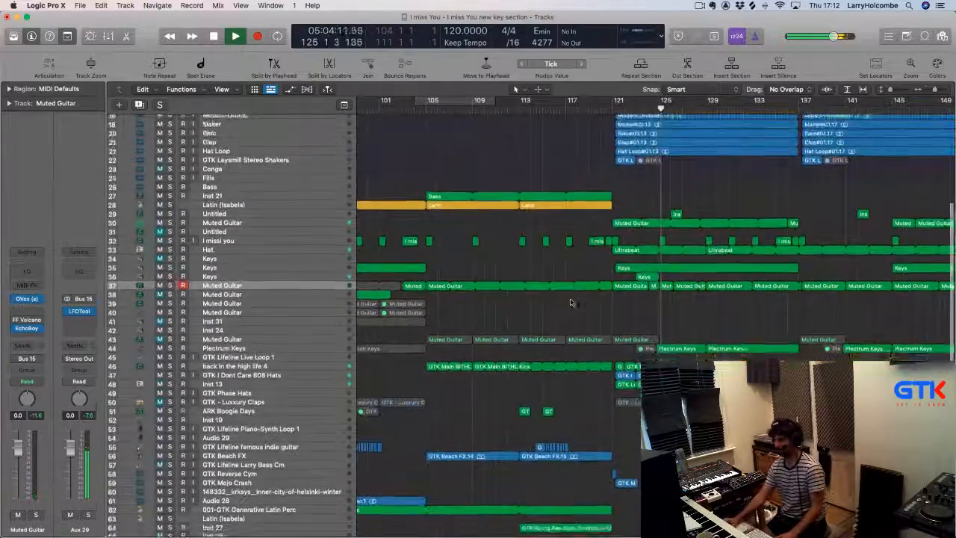
key(z)
scroll(571, 303, up, 4)
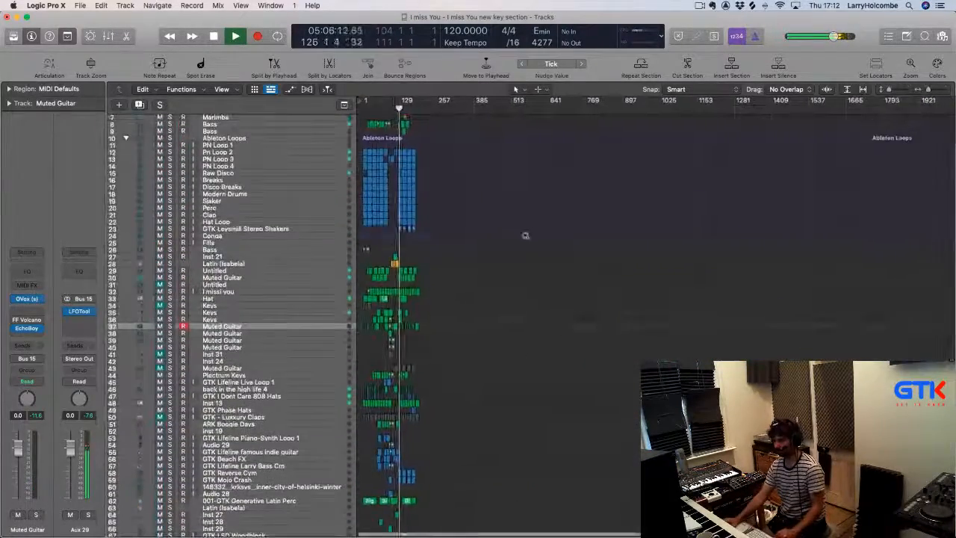
Examine the piano parts across the song, selecting all Octave Piano regions on track 5 and clearing the selection
drag(526, 236, 355, 374)
scroll(472, 304, up, 8)
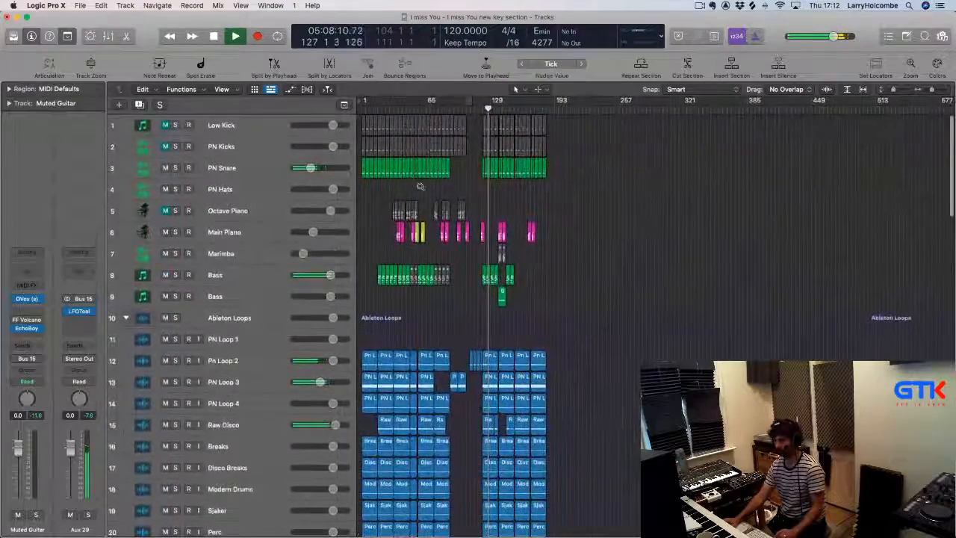
key(z)
scroll(598, 369, left, 5)
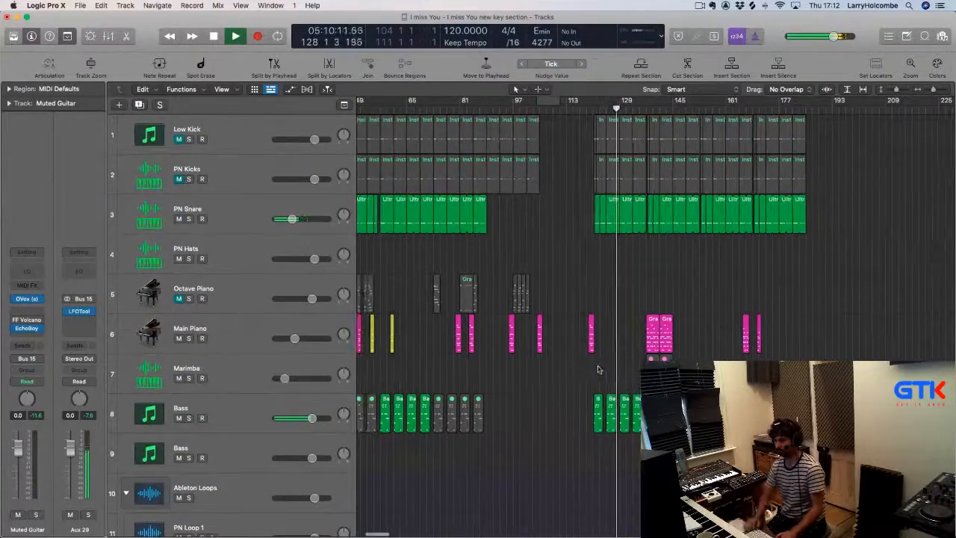
scroll(597, 366, left, 2)
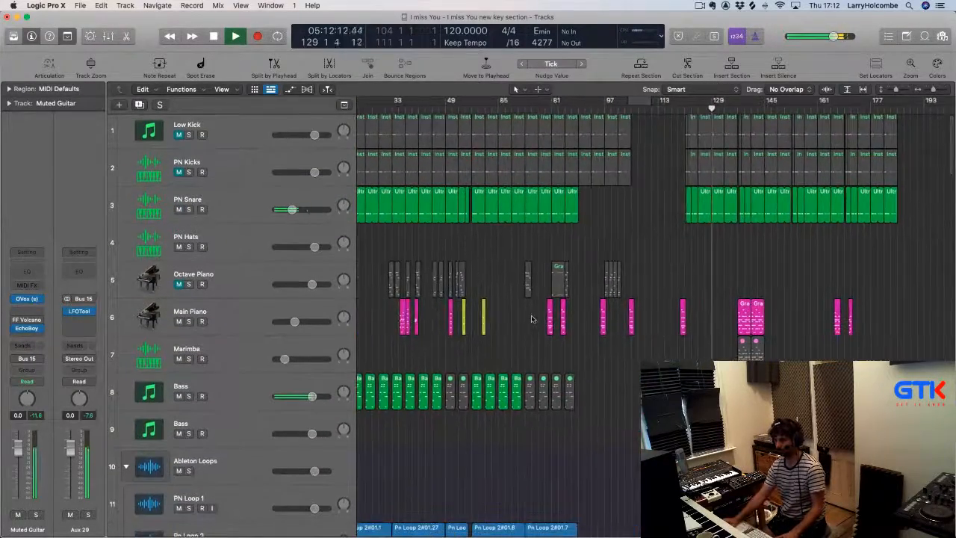
scroll(515, 305, left, 5)
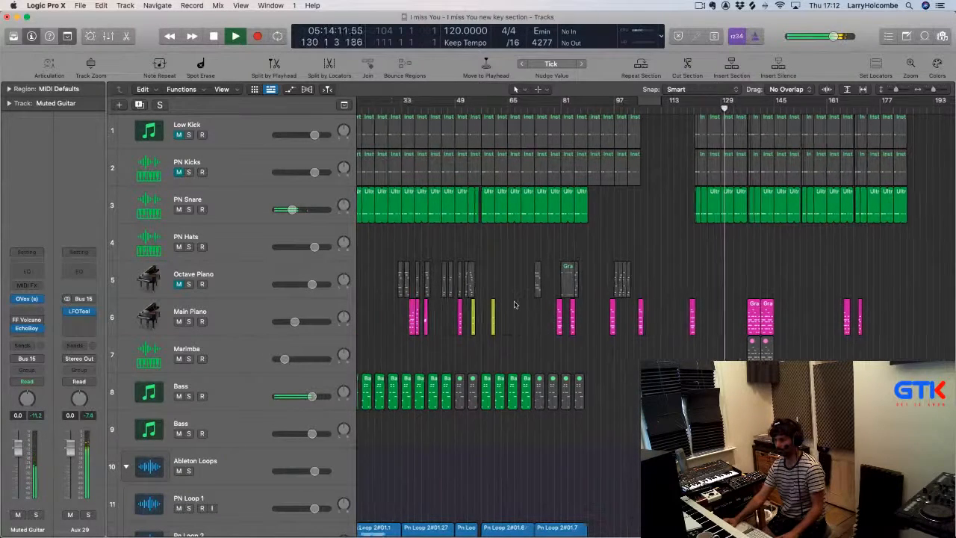
drag(454, 266, 788, 278)
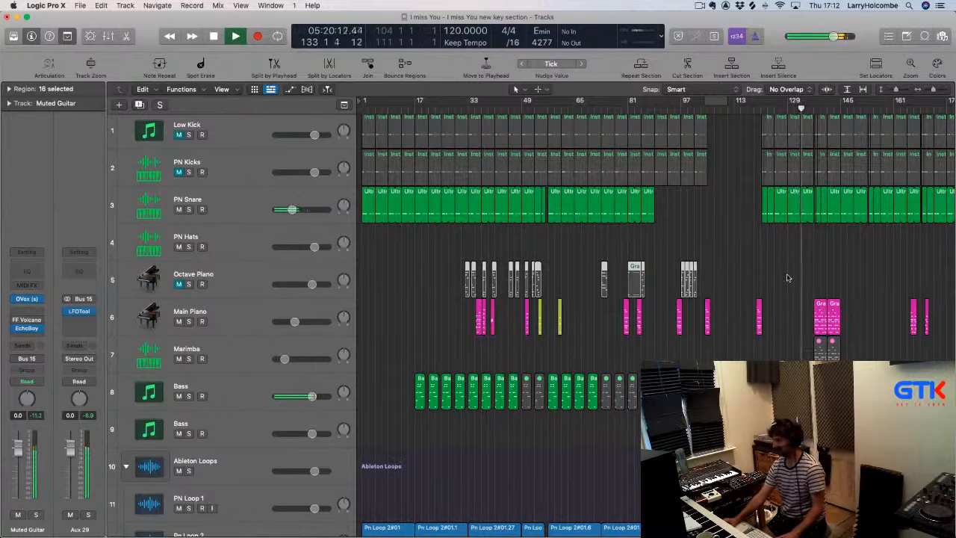
click(763, 255)
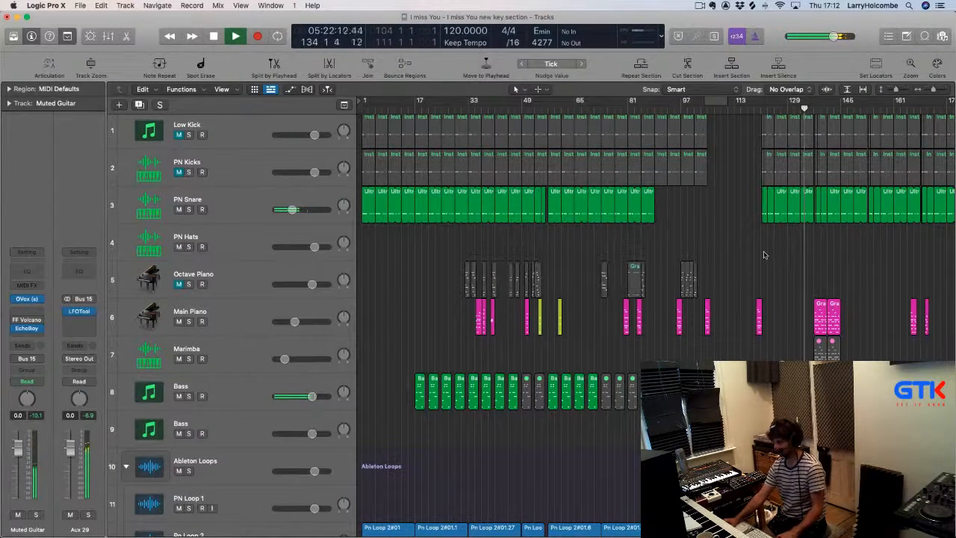
Unmute and select the Male track 74 near the end of the track list
key(super+Up)
key(super+Up)
key(super+Up)
key(super+Up)
key(super+Up)
key(super+Up)
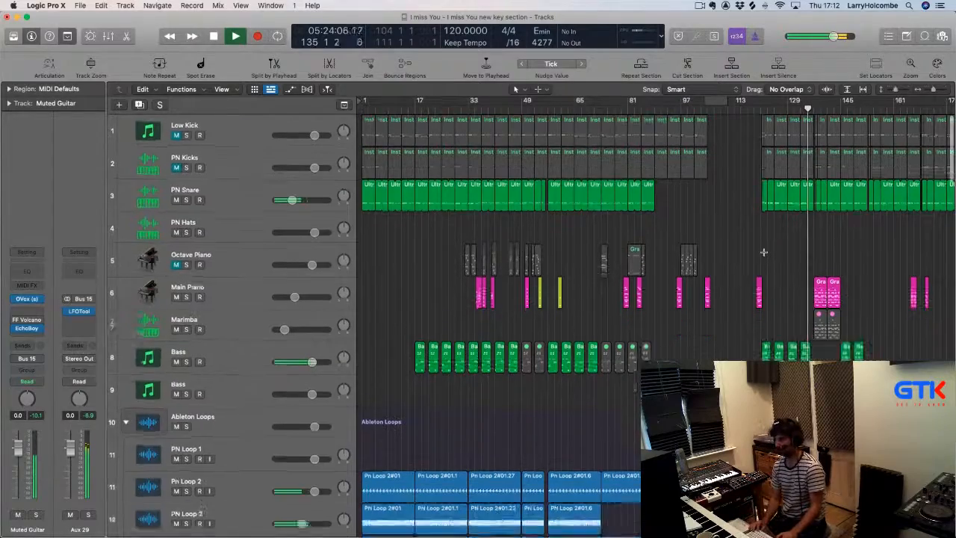
key(super+Up)
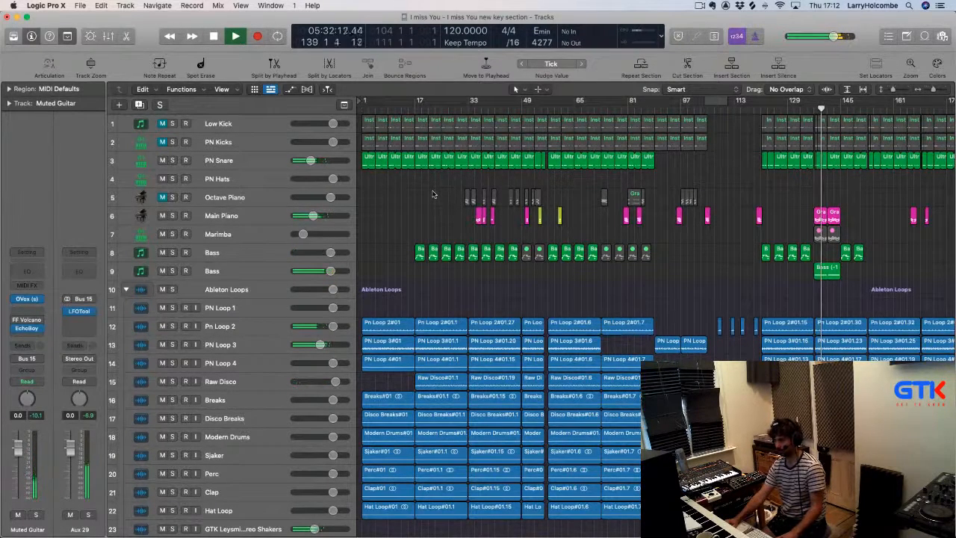
scroll(432, 194, down, 20)
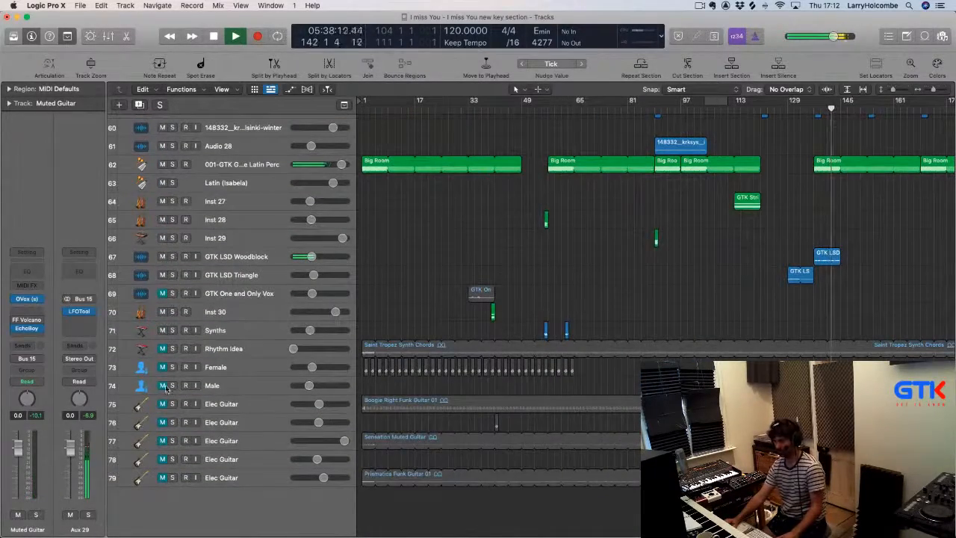
click(230, 389)
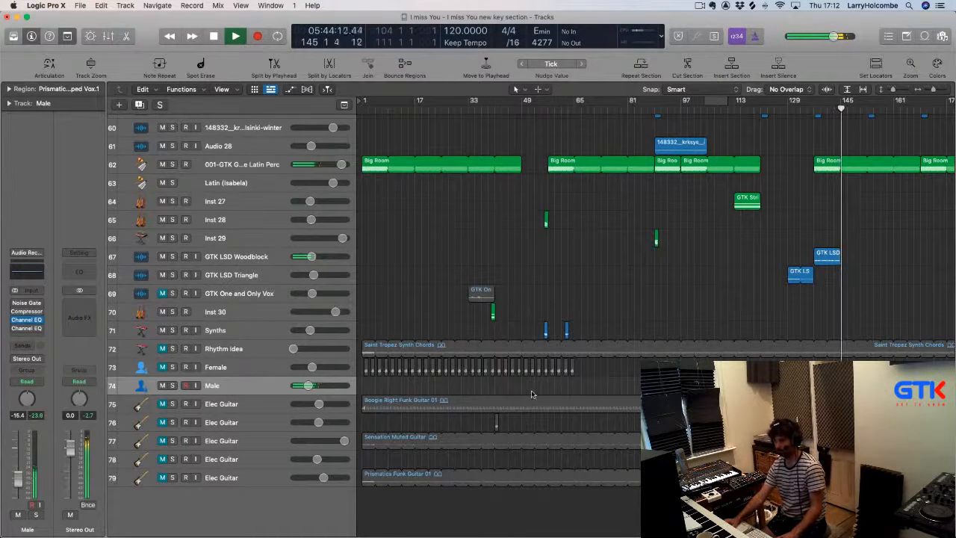
Play from about bar 134 and examine the tracks' regions through the change at bar 137
scroll(532, 395, up, 3)
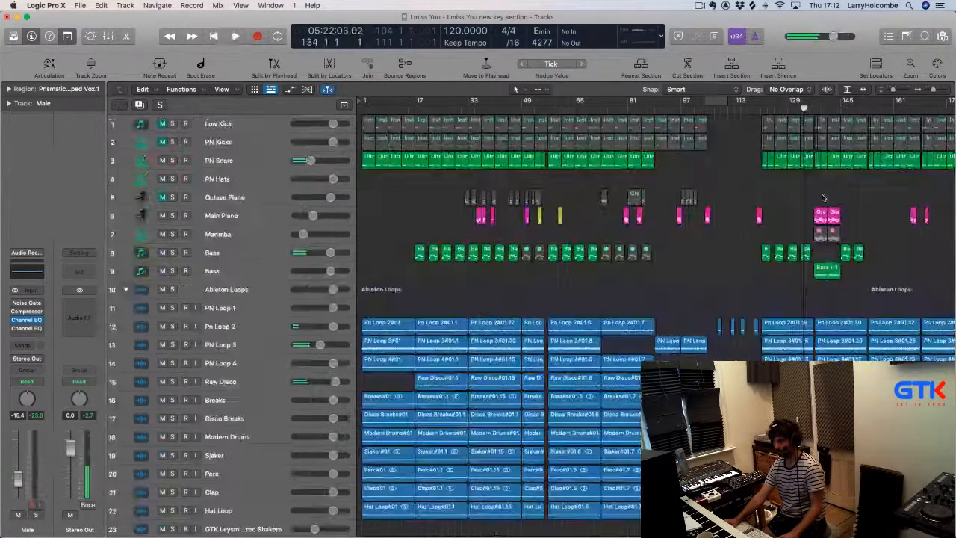
key(space)
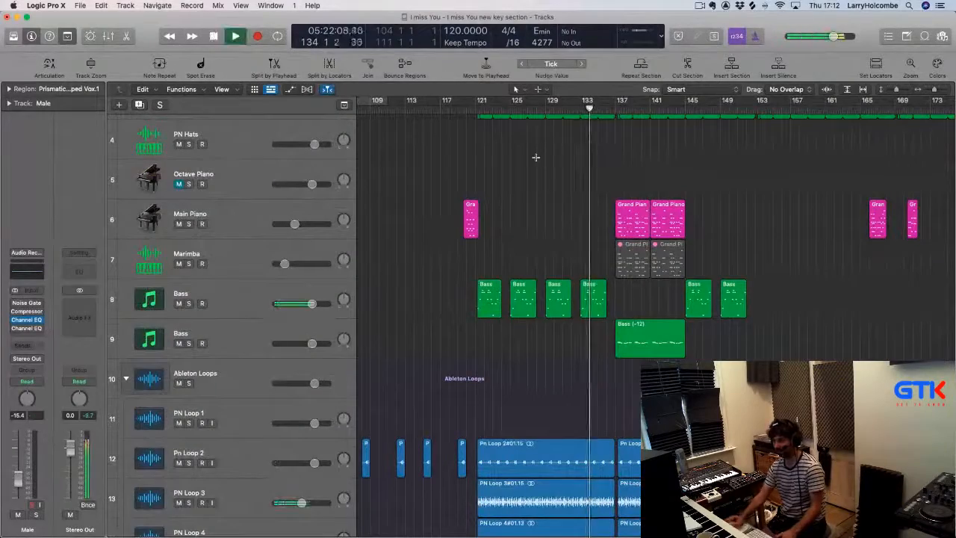
key(super+Up)
key(super+Up)
key(super+Up)
scroll(536, 157, down, 10)
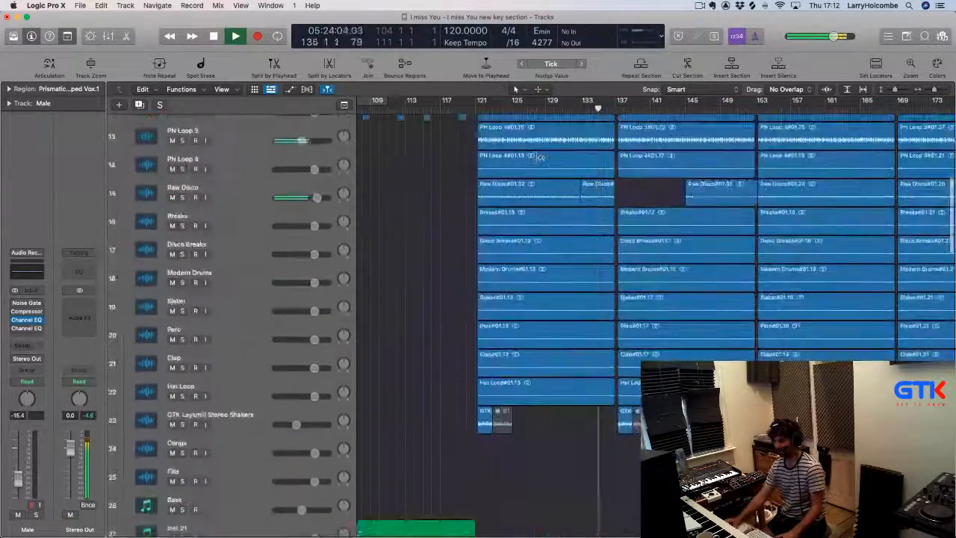
scroll(507, 157, left, 10)
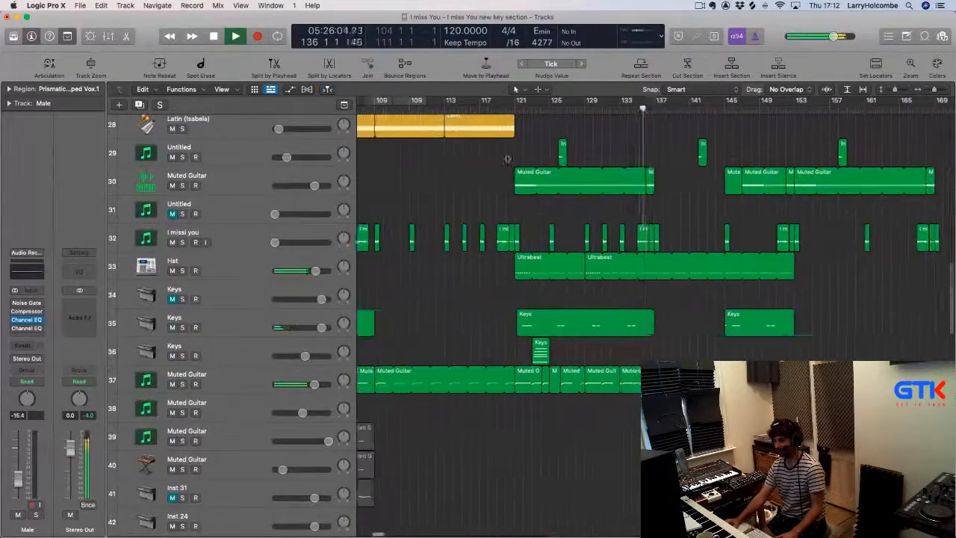
scroll(493, 149, up, 1)
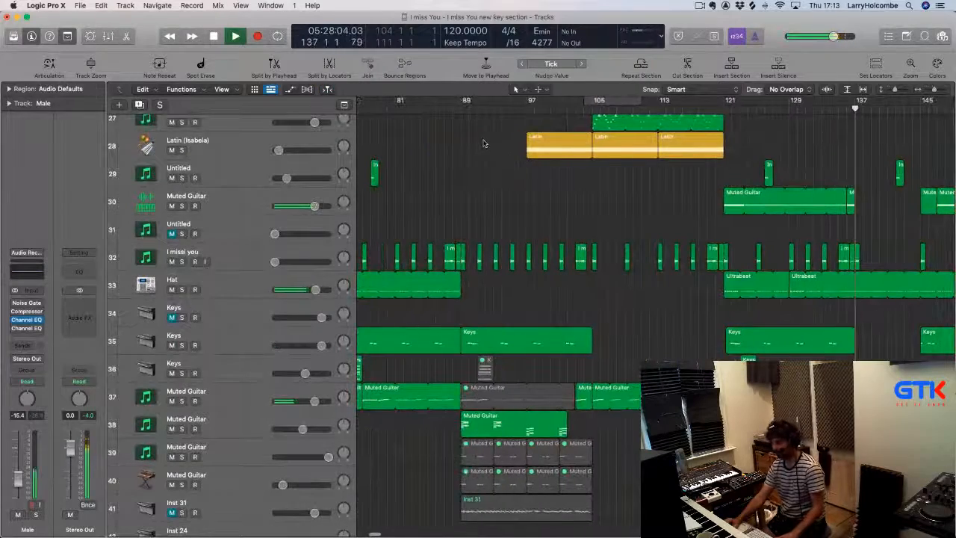
scroll(484, 143, right, 2)
scroll(484, 144, right, 3)
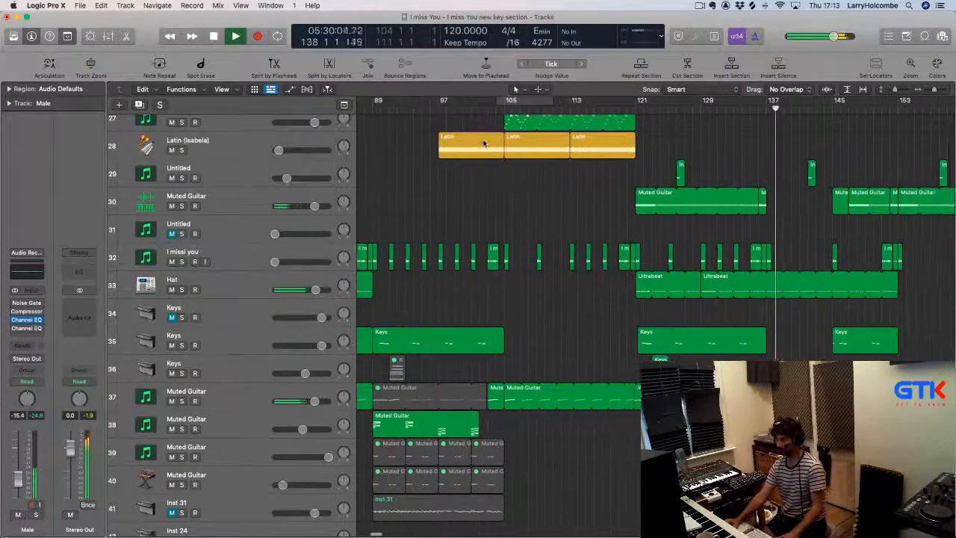
key(super+Up)
key(super+Up)
key(super+Up)
key(super+Up)
key(super+Up)
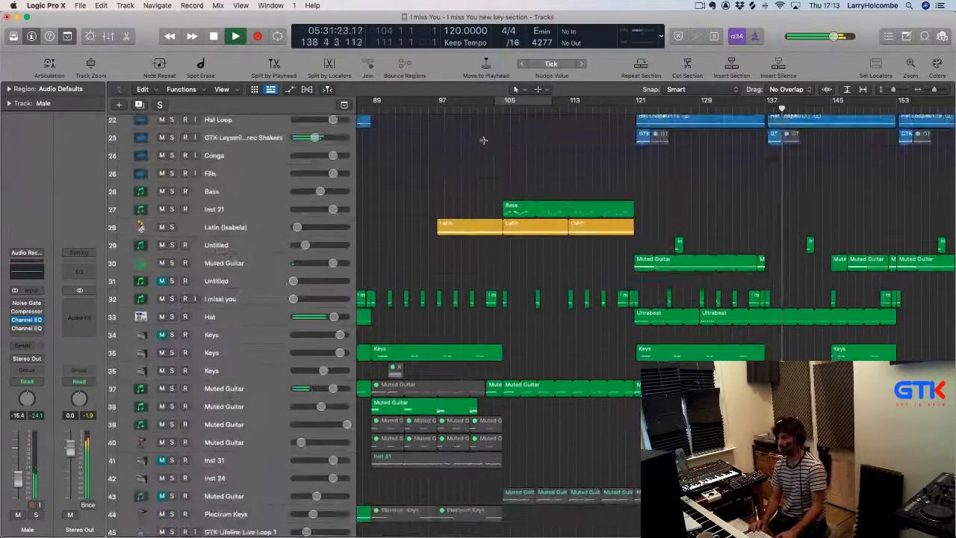
scroll(517, 173, up, 5)
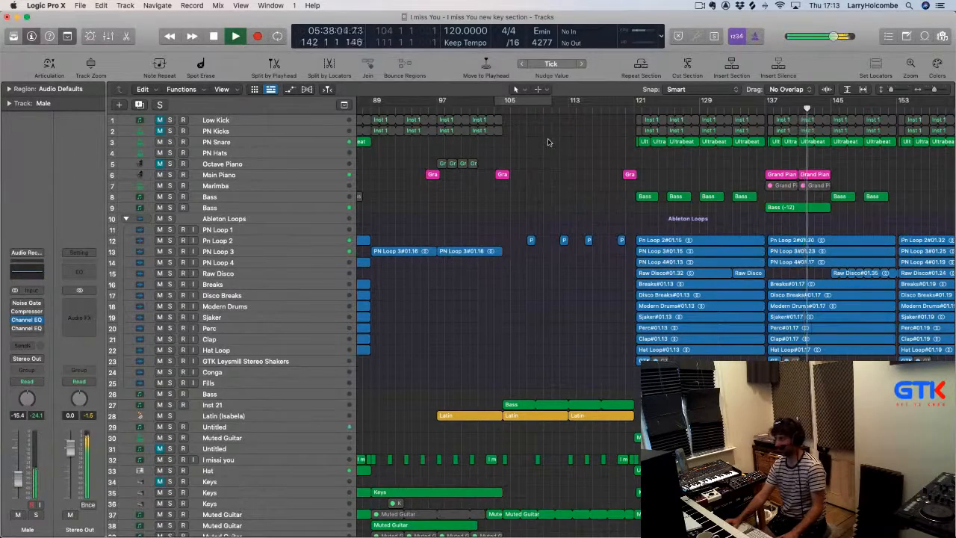
Cycle bars 121 to 145, listen from bar 121, and stop playback
drag(636, 102, 830, 102)
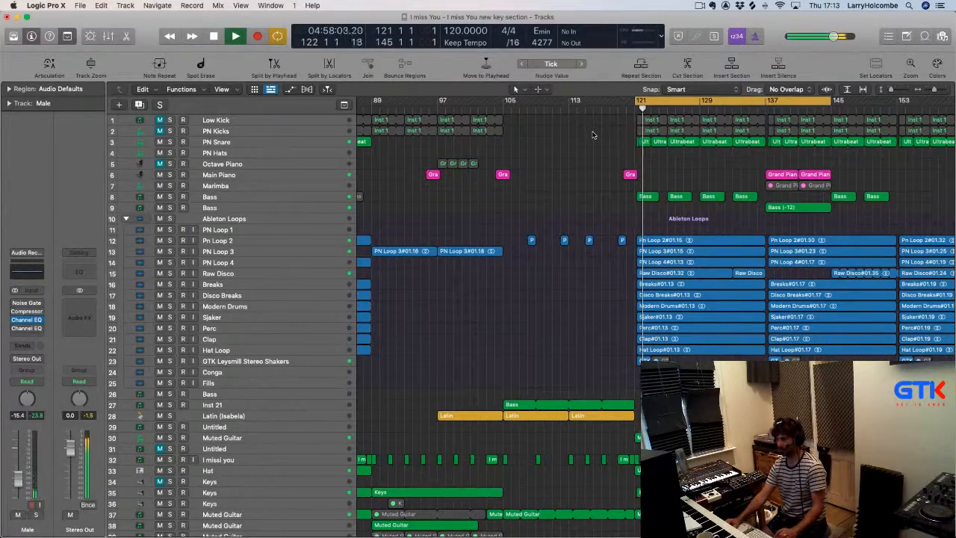
scroll(594, 136, down, 2)
scroll(650, 138, down, 5)
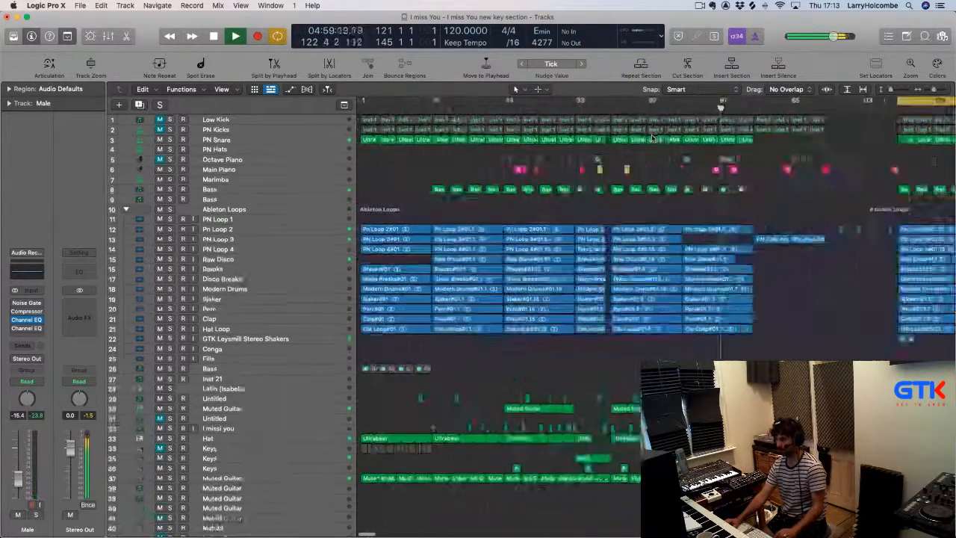
key(space)
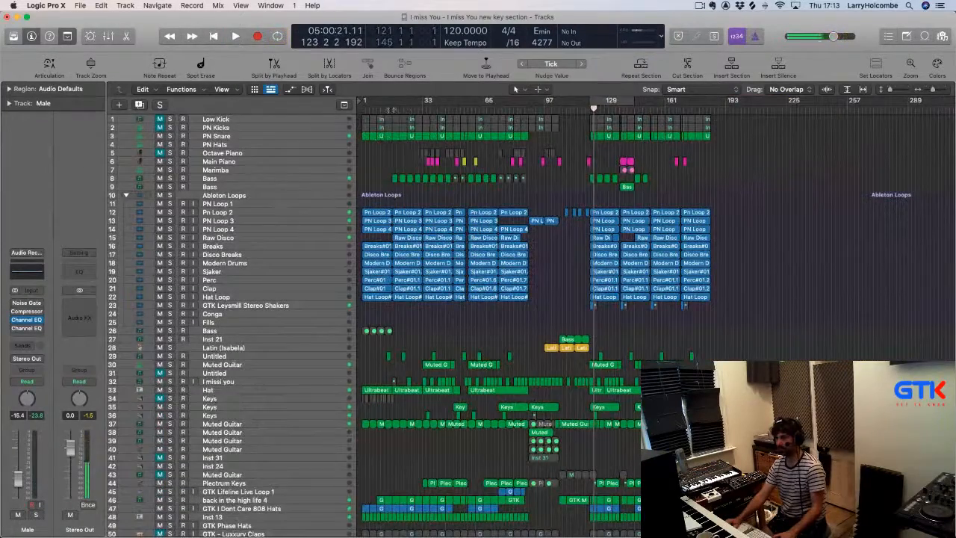
Set a skip cycle over bars 17 to 137 and start playback from about bar 14
click(392, 109)
scroll(381, 159, up, 5)
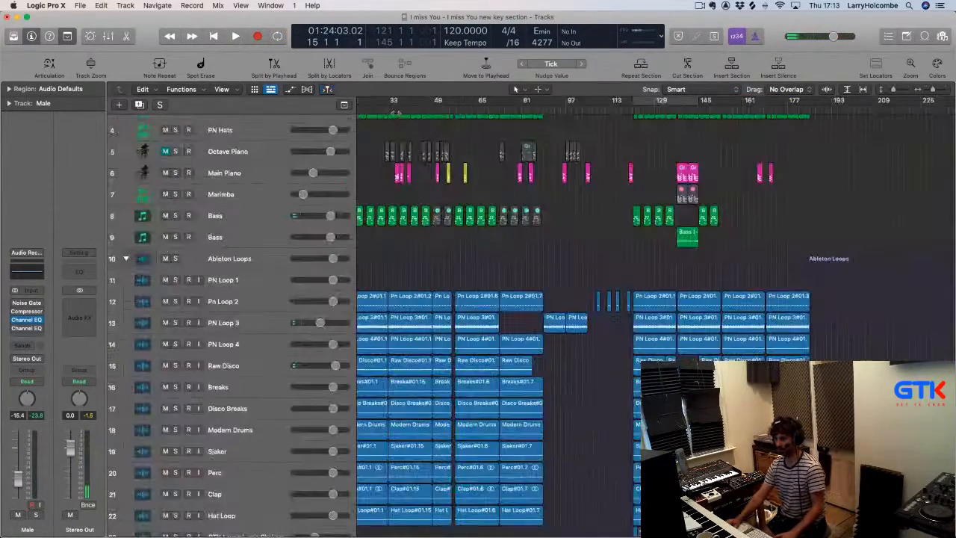
drag(409, 101, 740, 183)
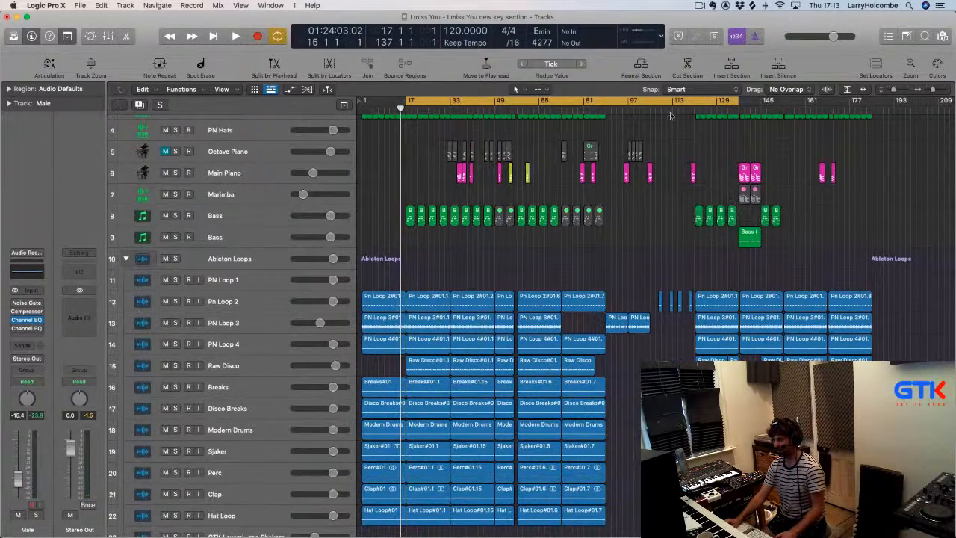
super+click(670, 102)
click(398, 111)
key(space)
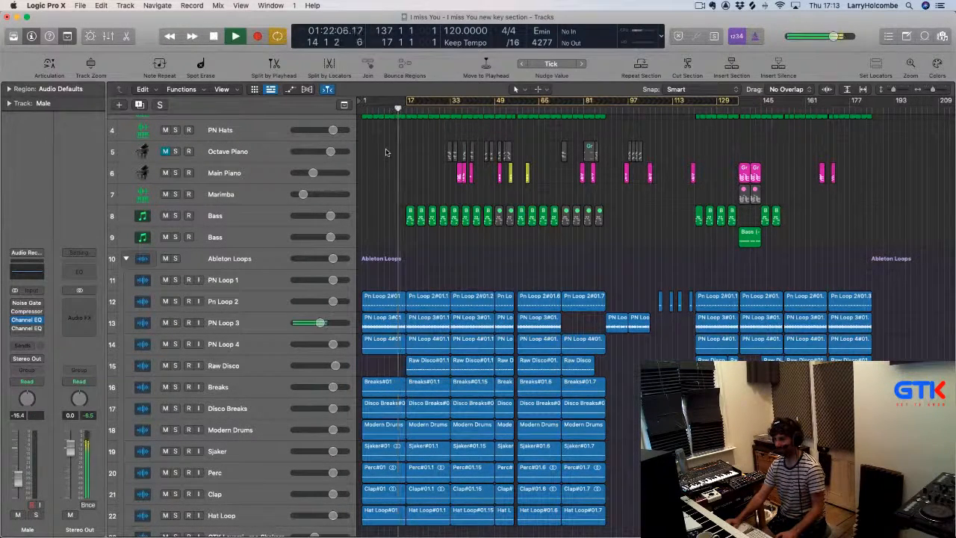
Listen through the jump from bar 17 to bar 137 and compare the regions in the two sections
key(super+Up)
key(super+Up)
key(super+Up)
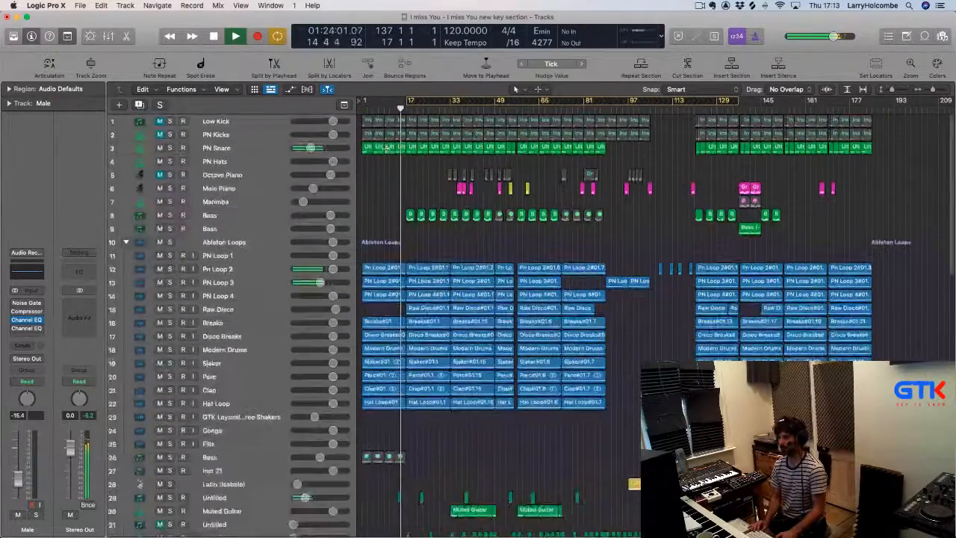
key(super+Up)
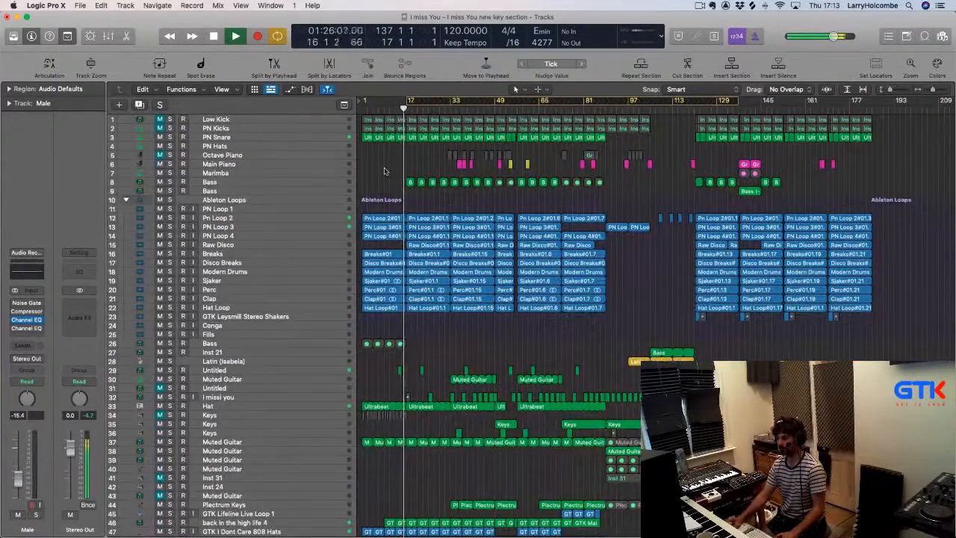
key(super+Right)
key(super+Right)
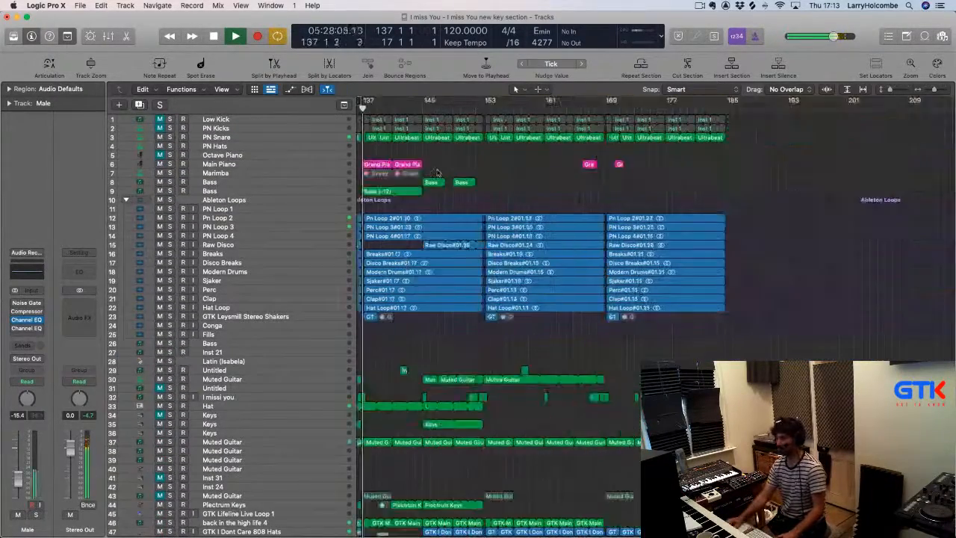
scroll(438, 172, left, 15)
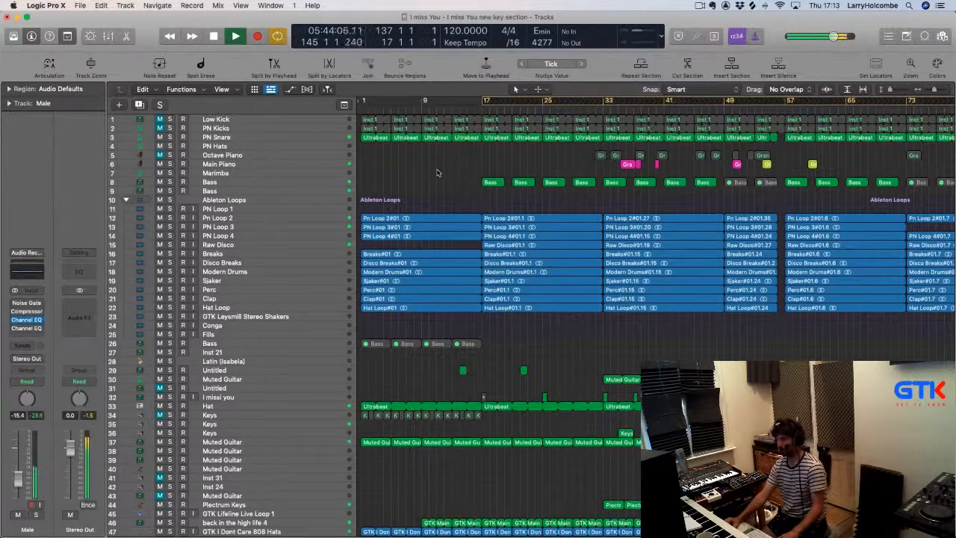
Set the cycle range to bars 137 to 145 and play the section in a loop
scroll(437, 173, right, 3)
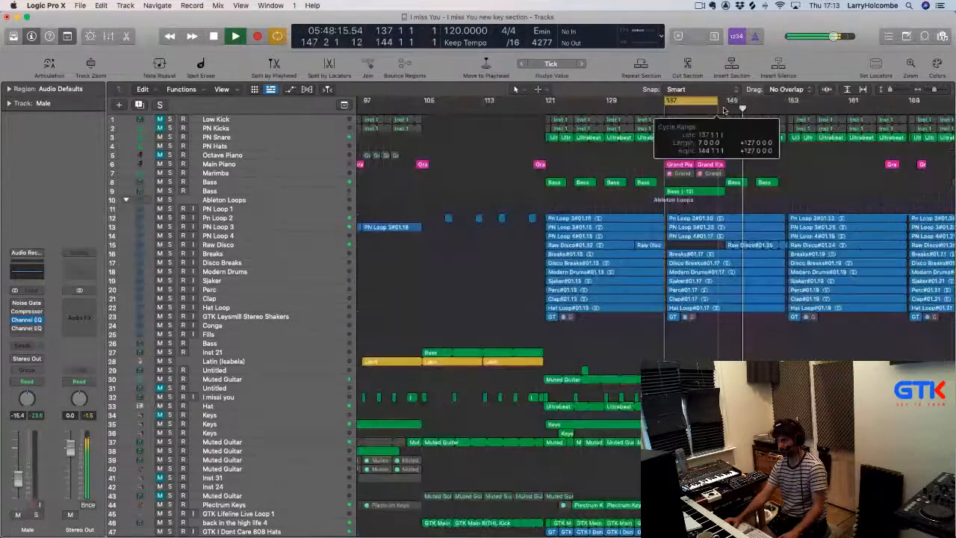
drag(714, 107, 726, 107)
key(space)
key(space)
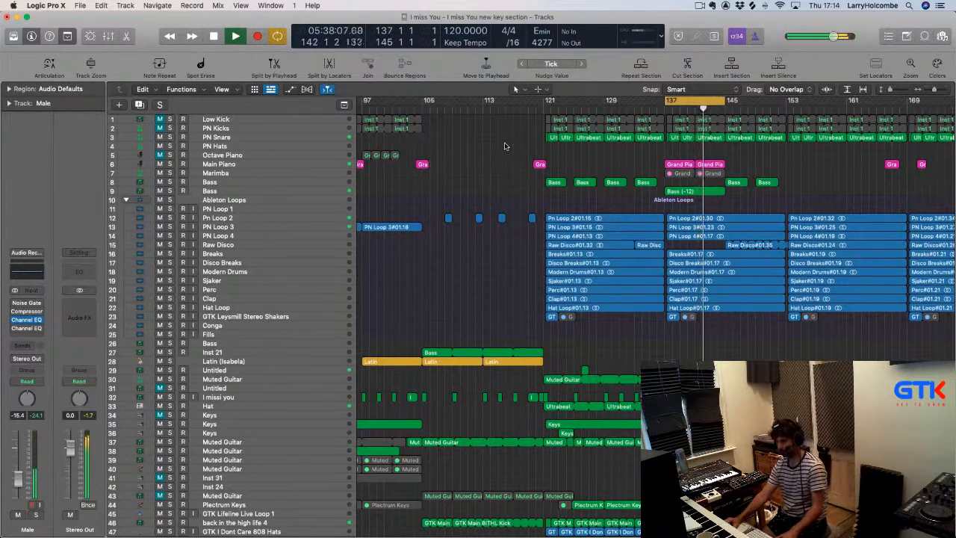
Survey the regions before and around the bar 137 section and move playback back to about bar 47
scroll(504, 146, down, 8)
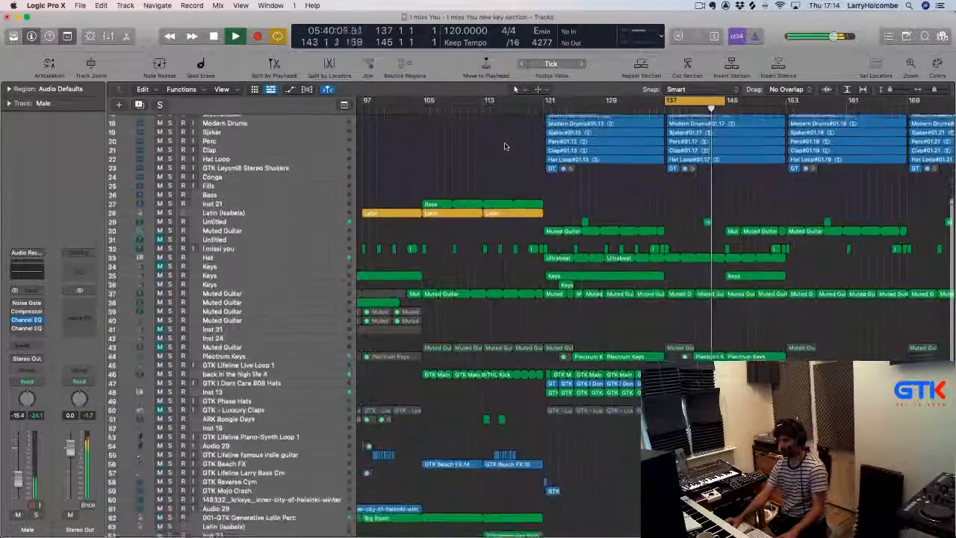
scroll(505, 147, up, 8)
scroll(504, 147, left, 5)
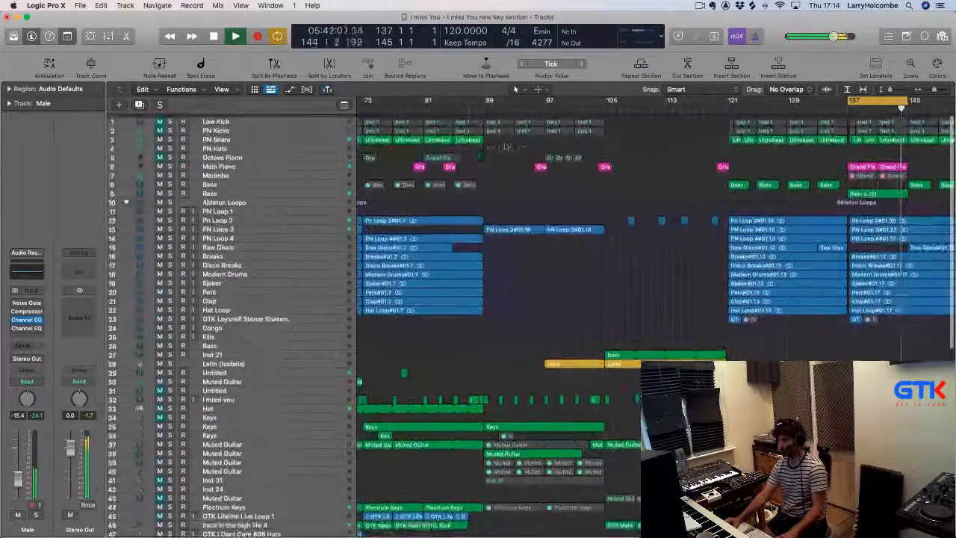
scroll(576, 144, left, 2)
scroll(576, 143, down, 3)
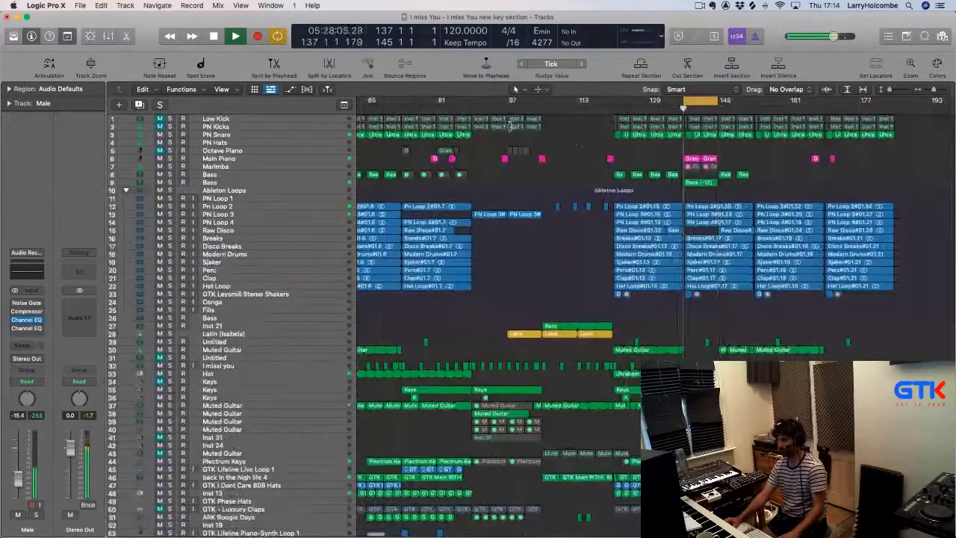
scroll(517, 125, left, 5)
click(475, 105)
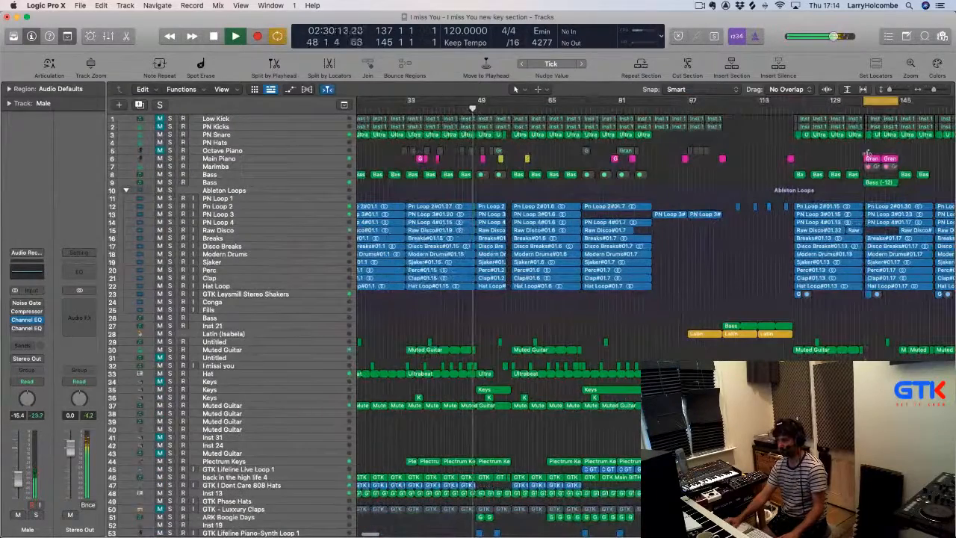
Duplicate the Main Piano track and copy the two Grand Piano regions and the Bass (-12) region from bar 137 to bar 57, including automation
click(291, 160)
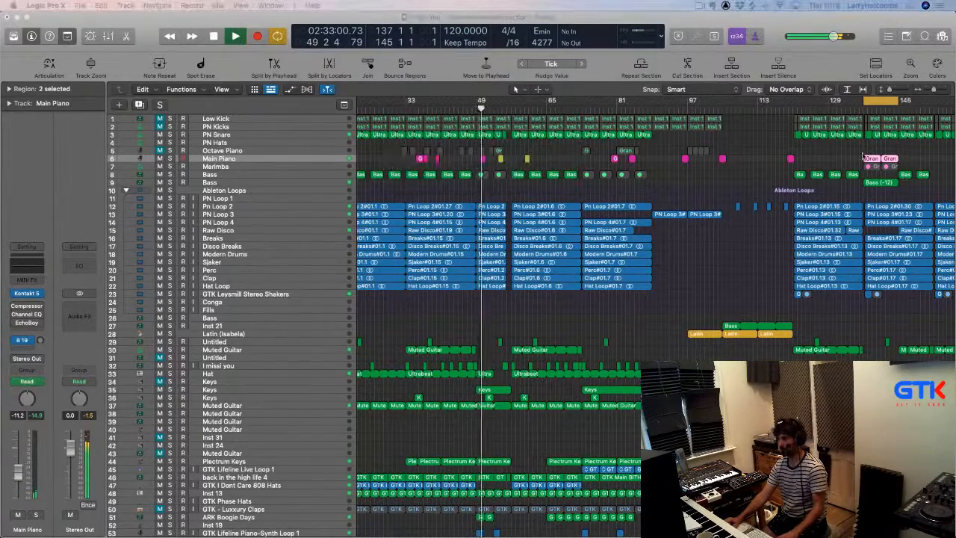
key(super+d)
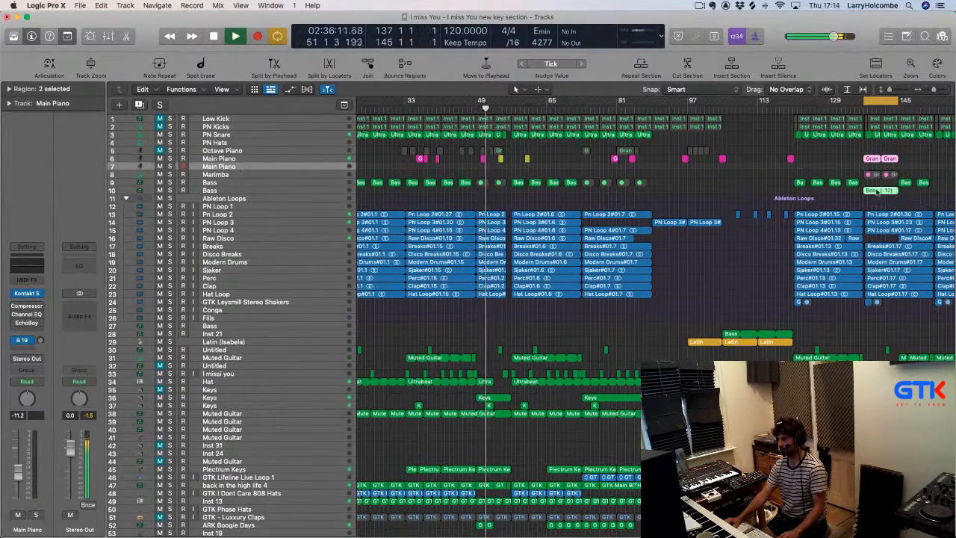
drag(872, 162, 532, 171)
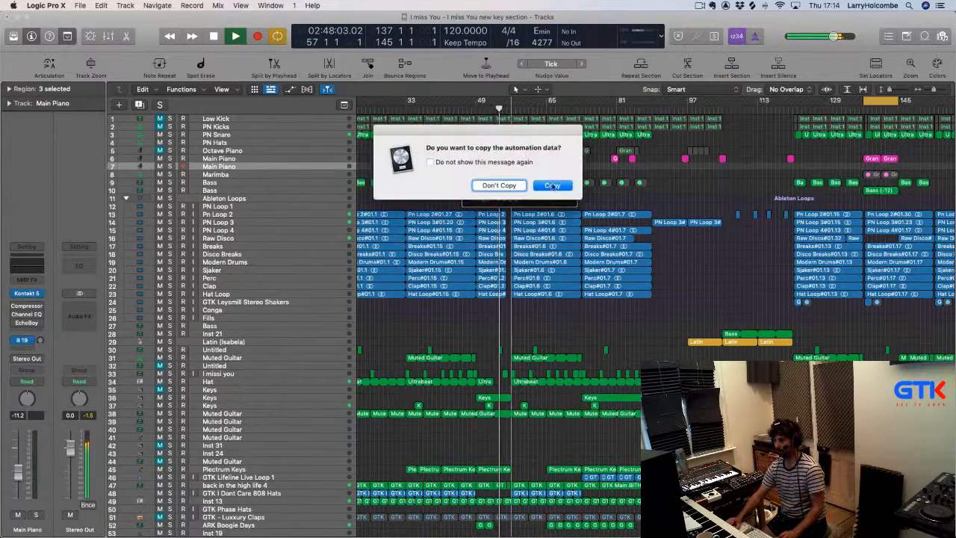
click(553, 186)
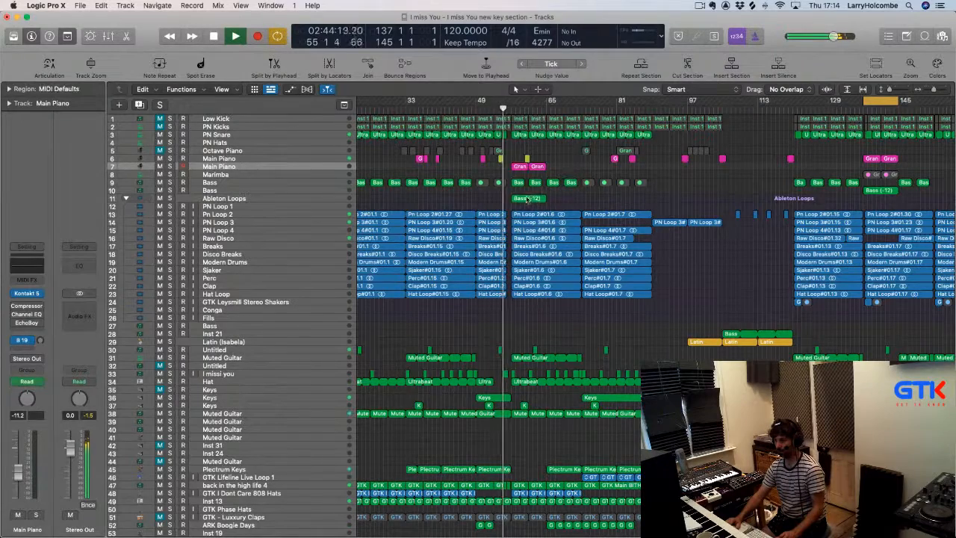
Move the copied Bass (-12) region onto the lower Bass track at bar 57 and mute the upper Bass regions at bars 57 and 61
drag(523, 198, 517, 183)
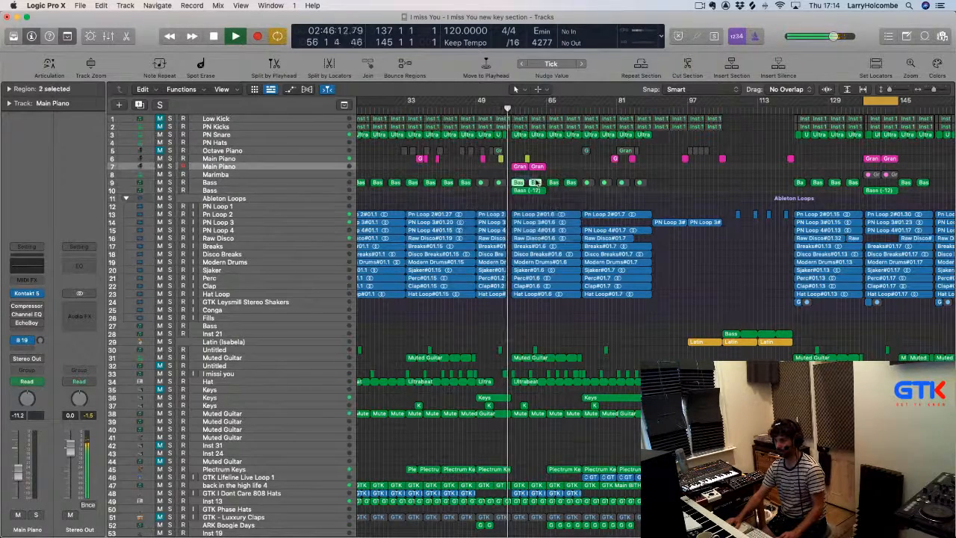
shift+click(535, 183)
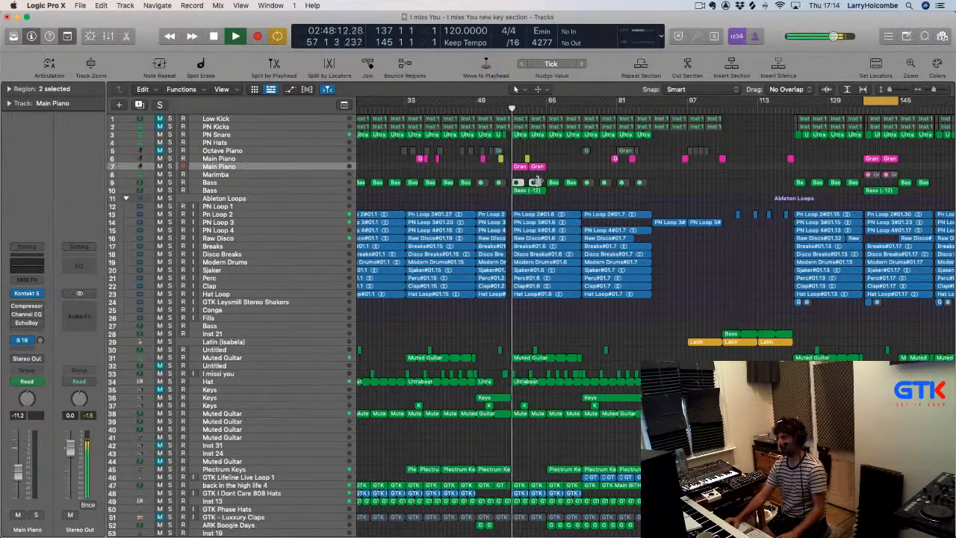
scroll(433, 157, left, 5)
click(420, 152)
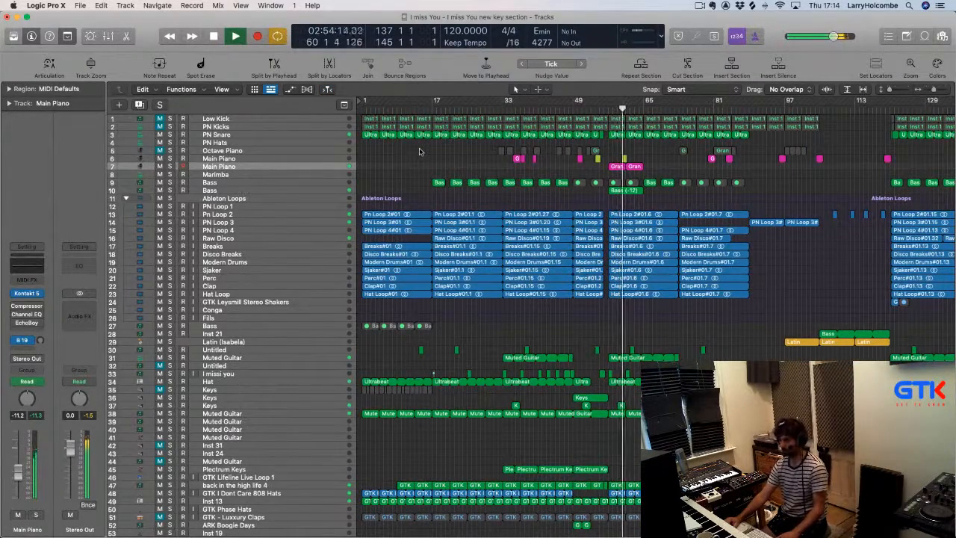
Mute the Muted Guitar part that starts at bar 57 on track 31
drag(561, 297, 704, 441)
click(573, 300)
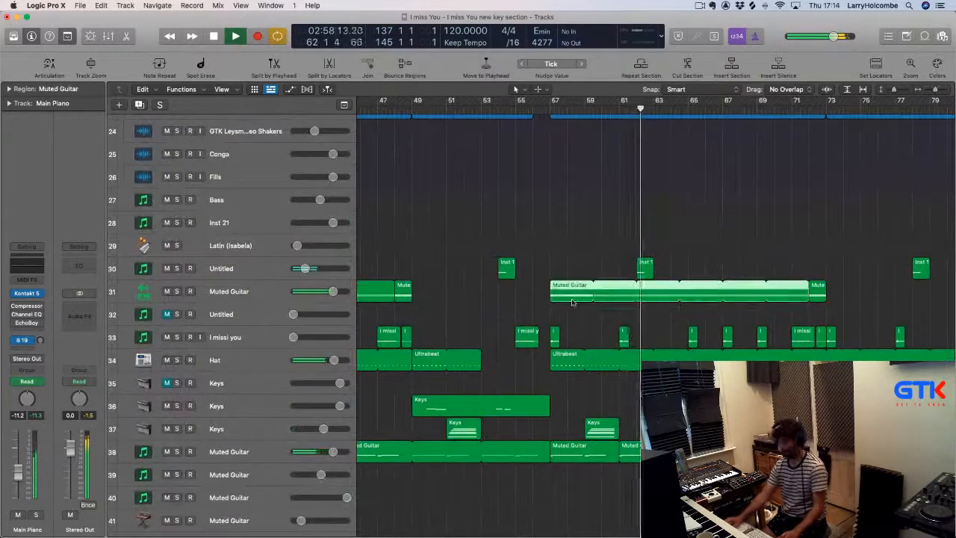
drag(539, 298, 681, 298)
click(528, 292)
drag(524, 293, 688, 293)
click(687, 293)
Copy the two Grand Piano regions and the Bass (-12) region from bar 57 to bar 65
scroll(688, 293, up, 15)
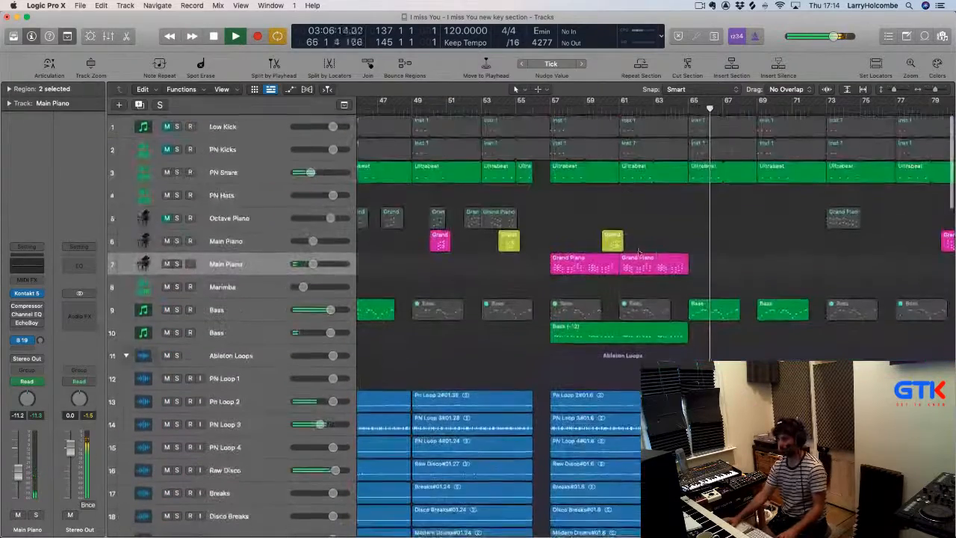
click(578, 268)
drag(578, 268, 716, 268)
click(552, 186)
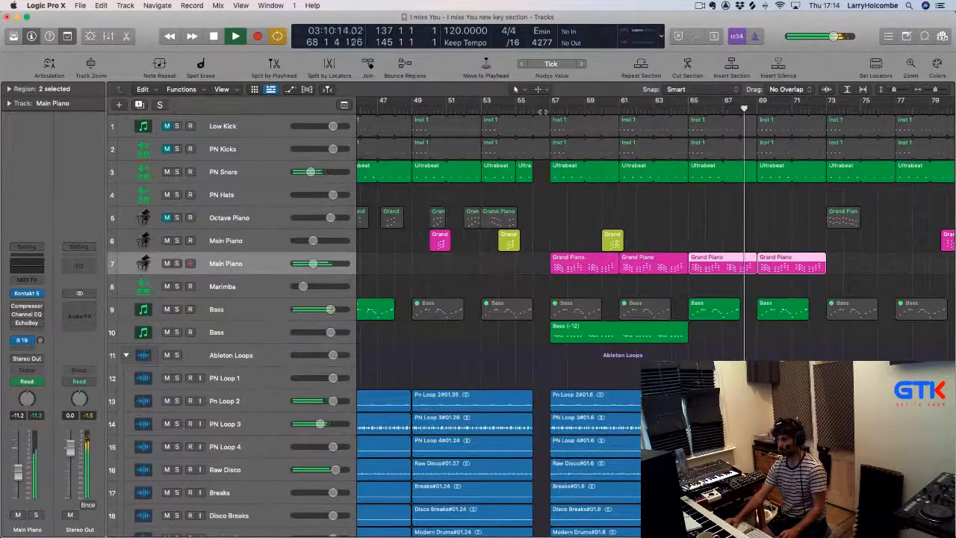
drag(631, 335, 769, 336)
scroll(628, 317, down, 3)
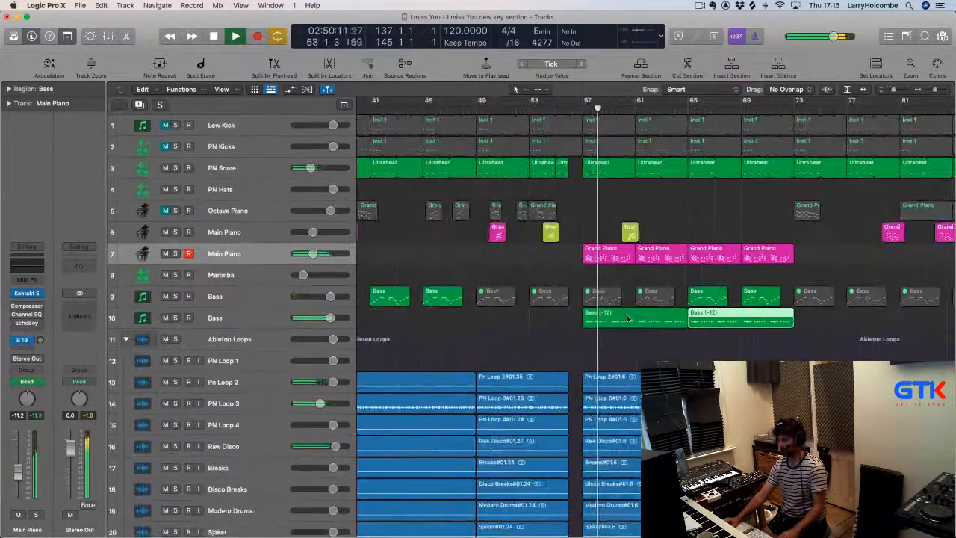
click(404, 197)
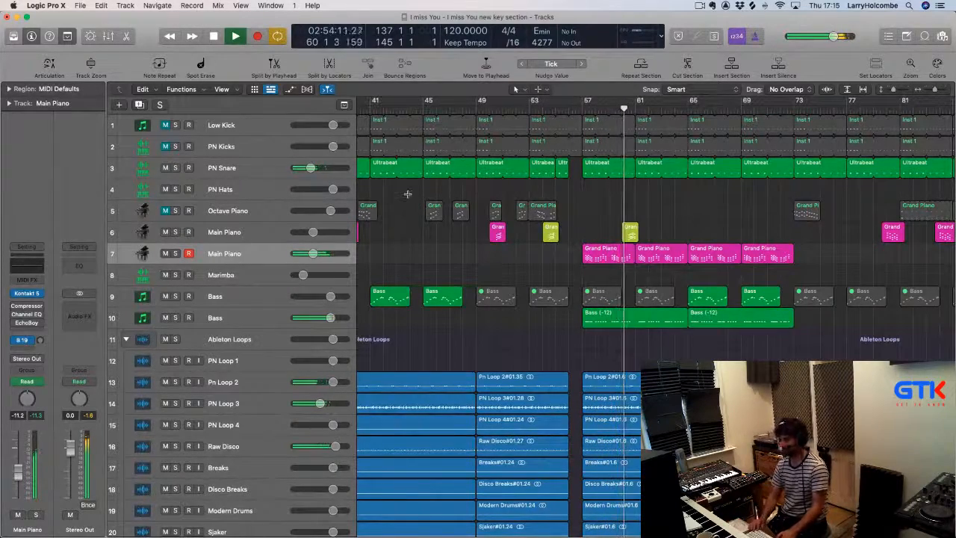
Copy the earlier Octave Piano regions 24 bars later, starting just before bar 56, and split the notes crossing the split point
scroll(408, 196, down, 1)
scroll(408, 196, down, 1)
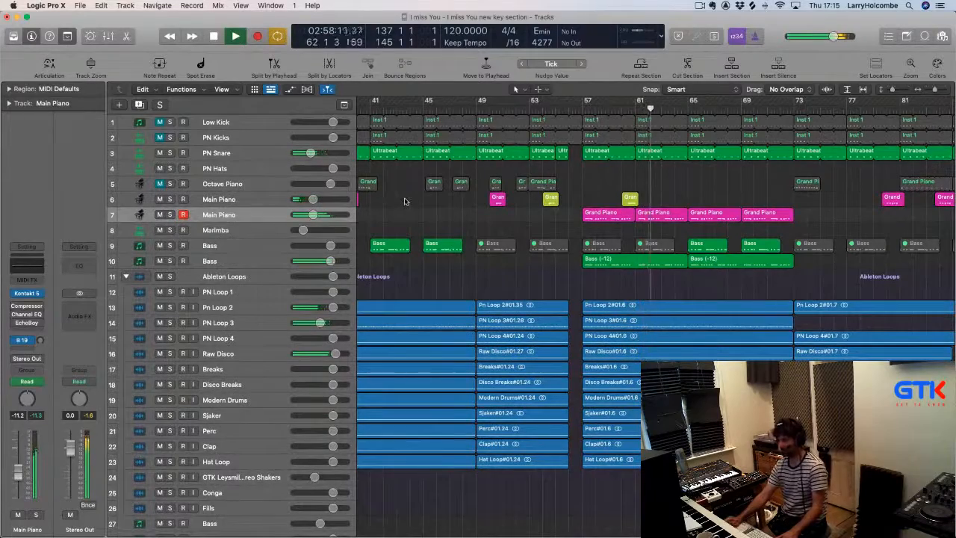
scroll(405, 202, left, 1)
scroll(405, 204, down, 2)
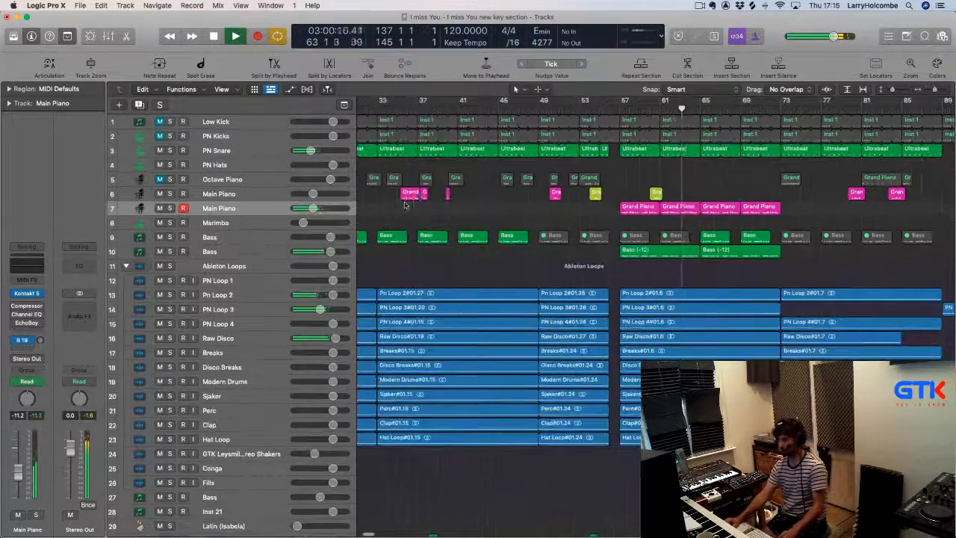
scroll(398, 180, left, 3)
drag(436, 169, 705, 183)
drag(470, 181, 713, 193)
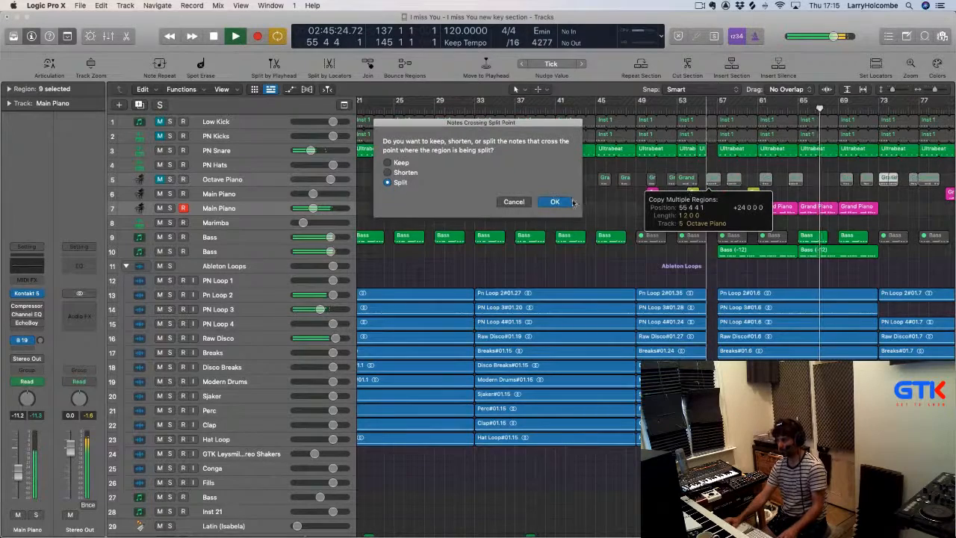
key(Return)
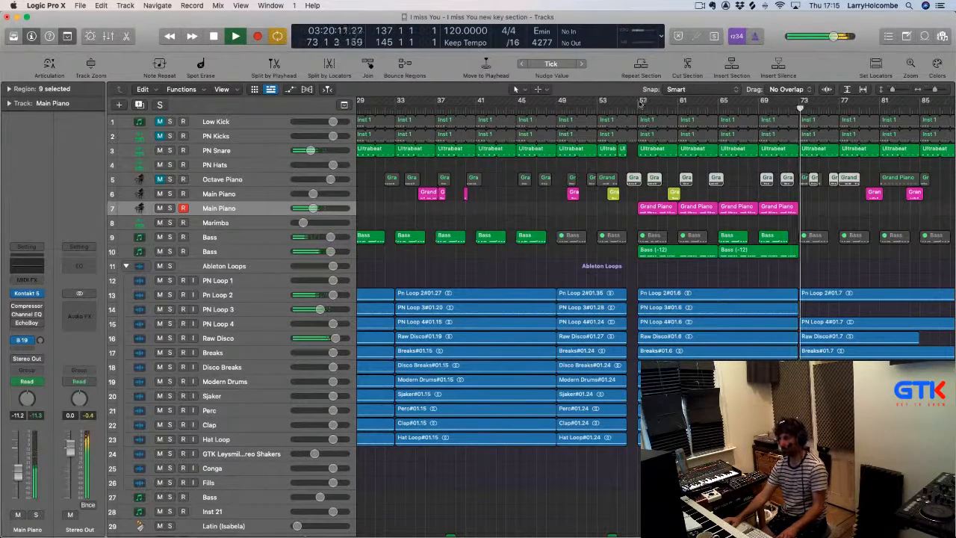
Set the cycle range to bars 57 to 73 and unmute the Octave Piano track
drag(652, 100, 803, 124)
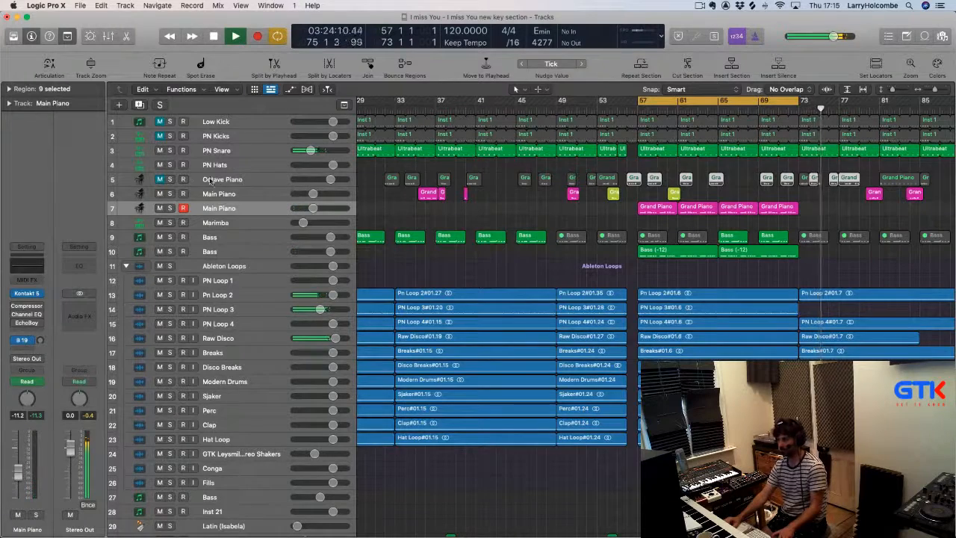
click(159, 180)
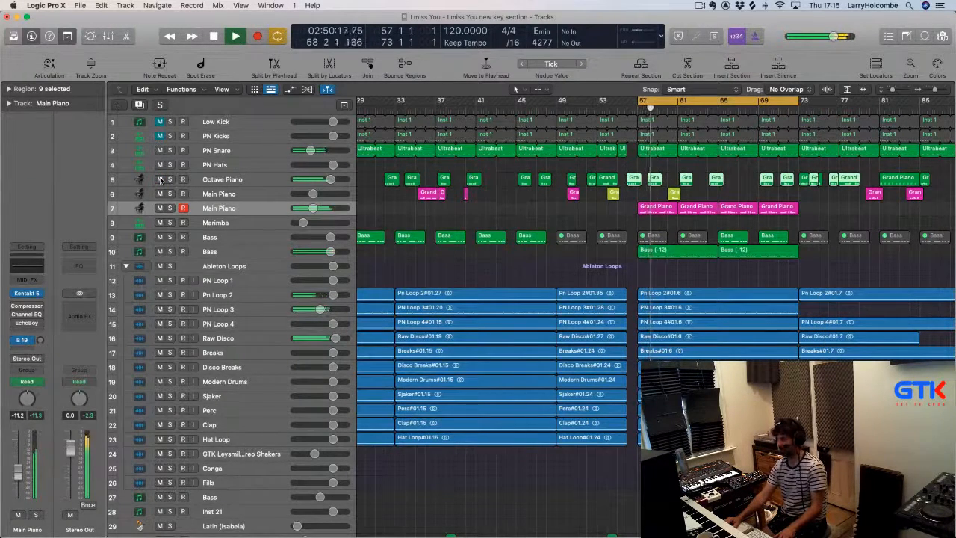
Set the Octave Piano track's level to -2.4 dB, listen to the loop, and stop playback
click(221, 179)
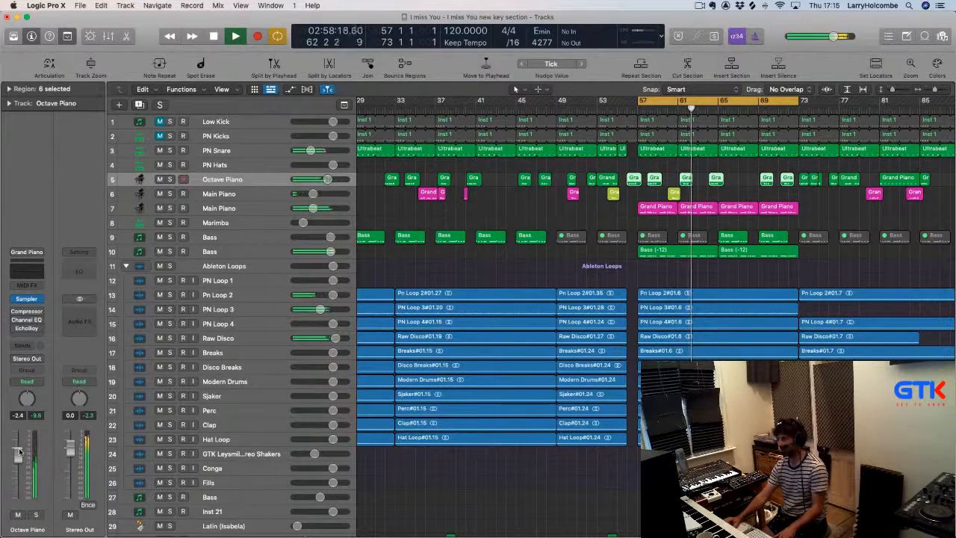
click(372, 177)
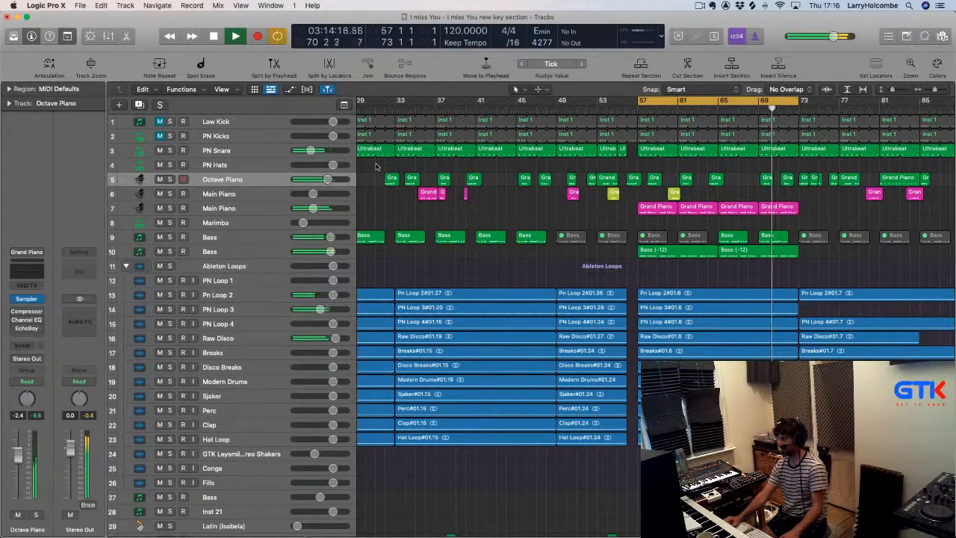
key(space)
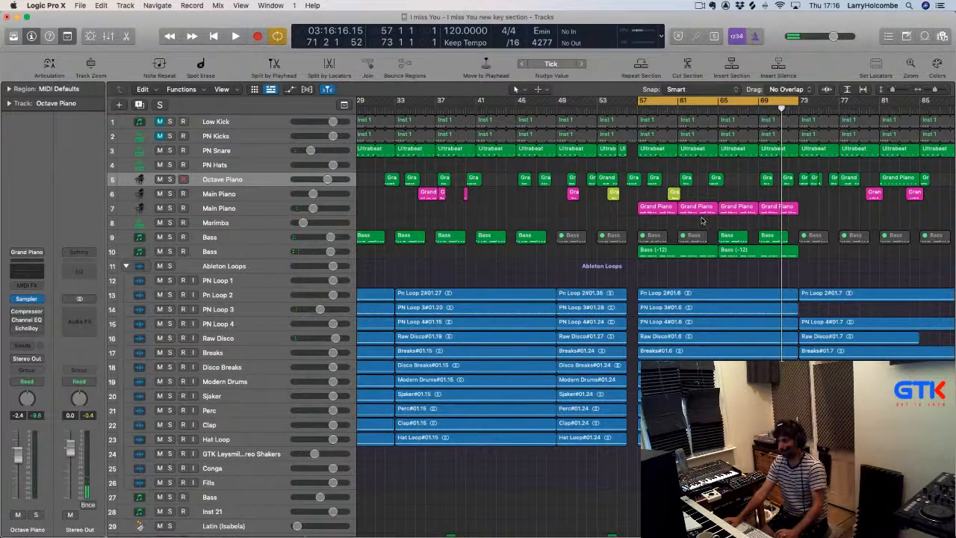
Examine the regions on the two Bass tracks between bars 57 and 73 up close
drag(705, 218, 797, 267)
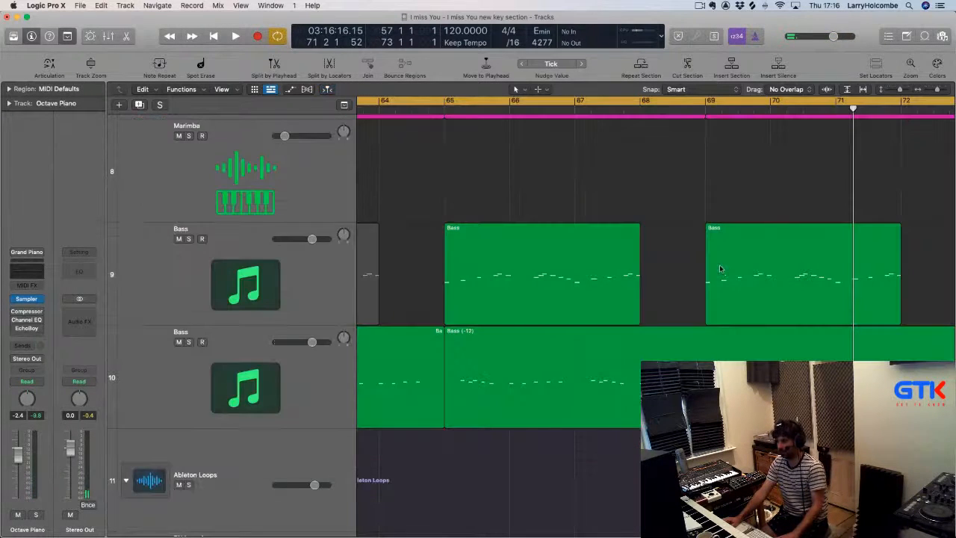
ctrl+alt+click(569, 361)
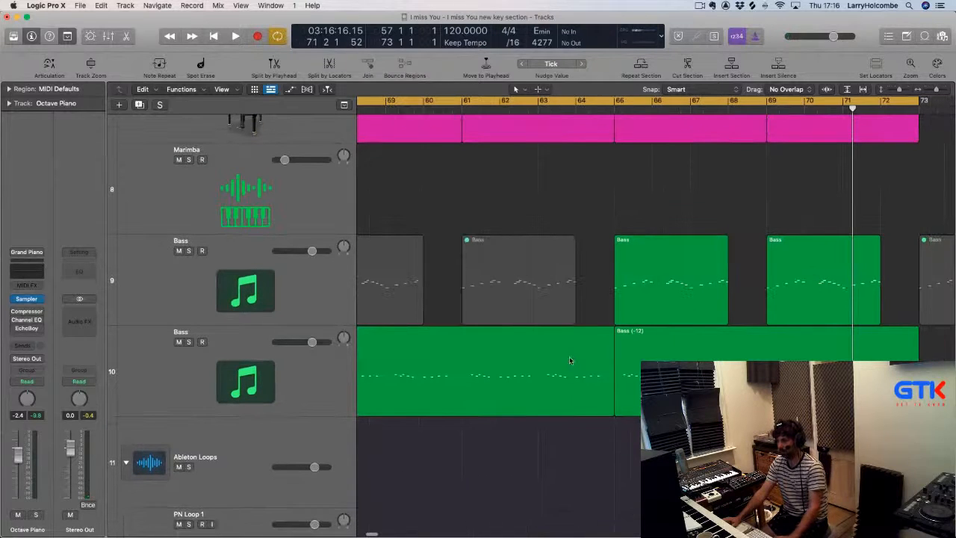
ctrl+alt+click(695, 290)
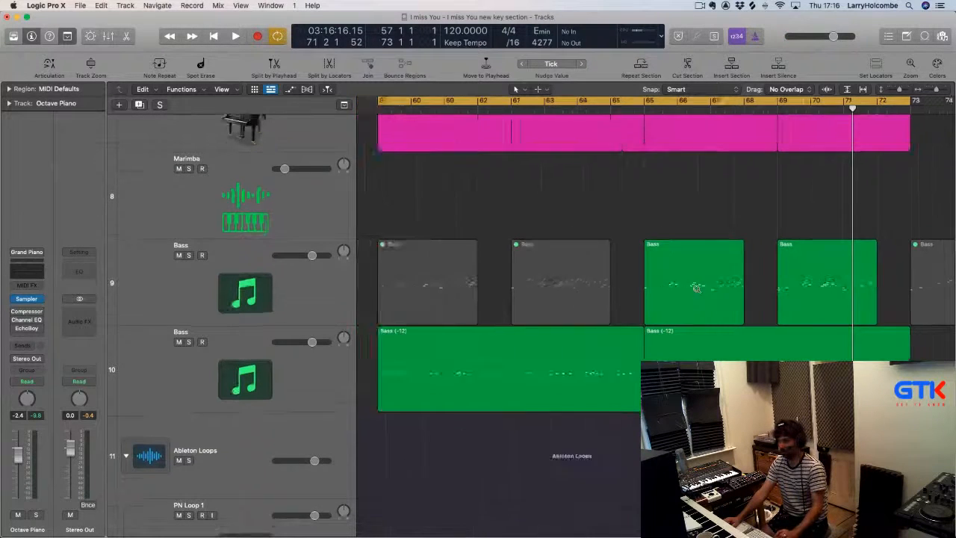
ctrl+alt+click(473, 208)
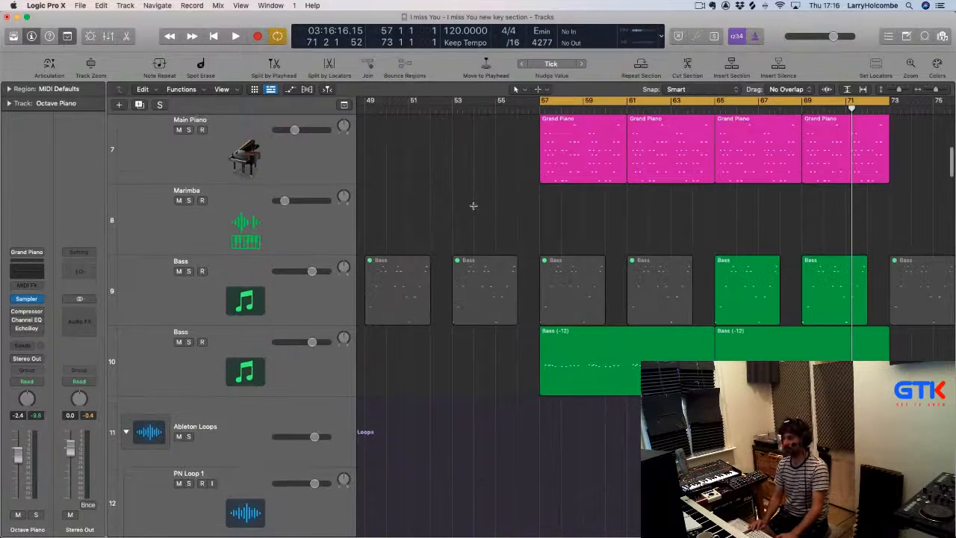
key(super+Up)
key(super+Up)
key(super+Up)
key(super+Up)
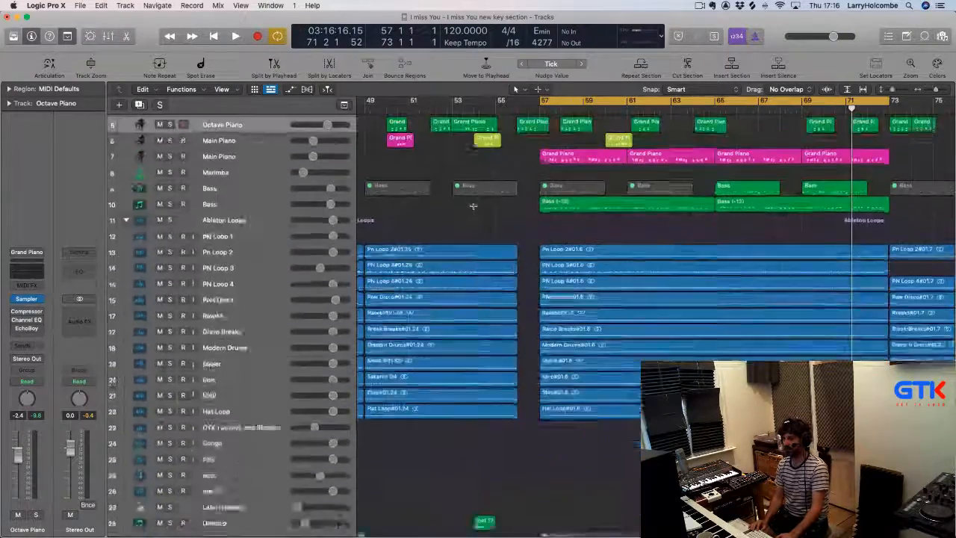
scroll(473, 207, up, 5)
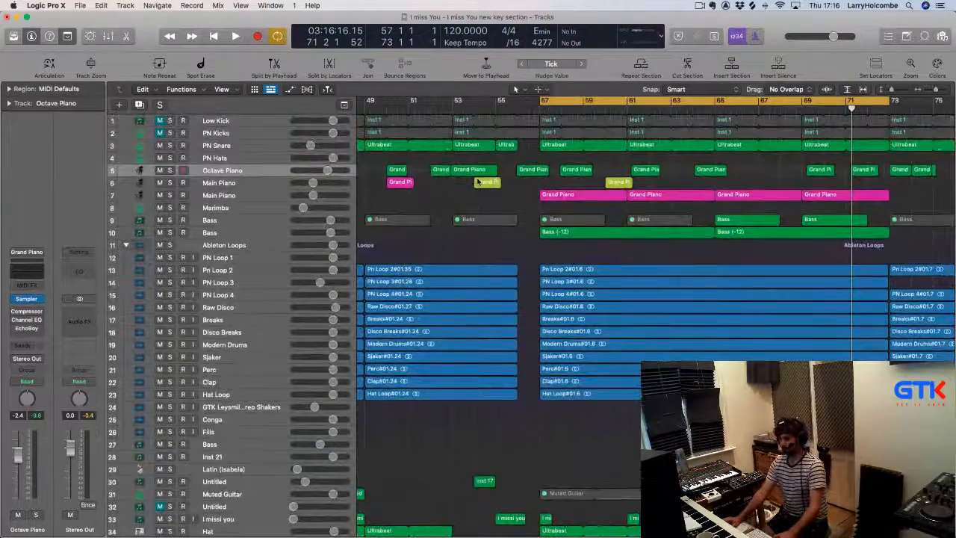
Open the loop browser, set the cycle range to bars 57 to 65, and play the section in a loop
double_click(547, 102)
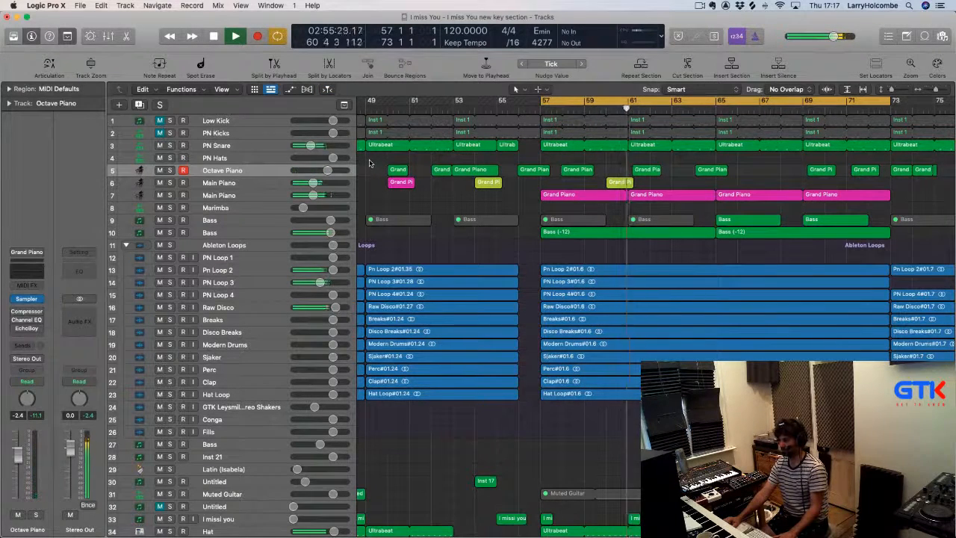
click(924, 35)
click(543, 102)
key(space)
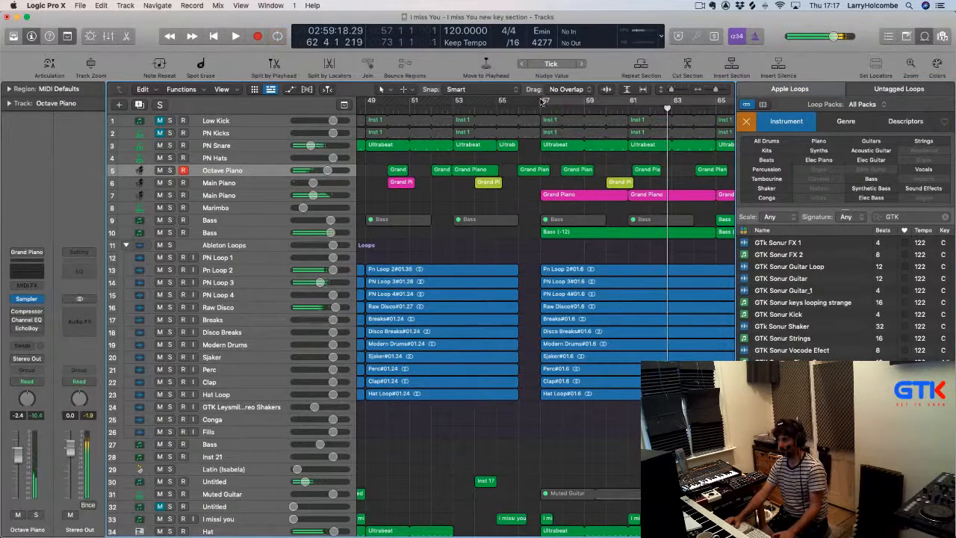
click(543, 103)
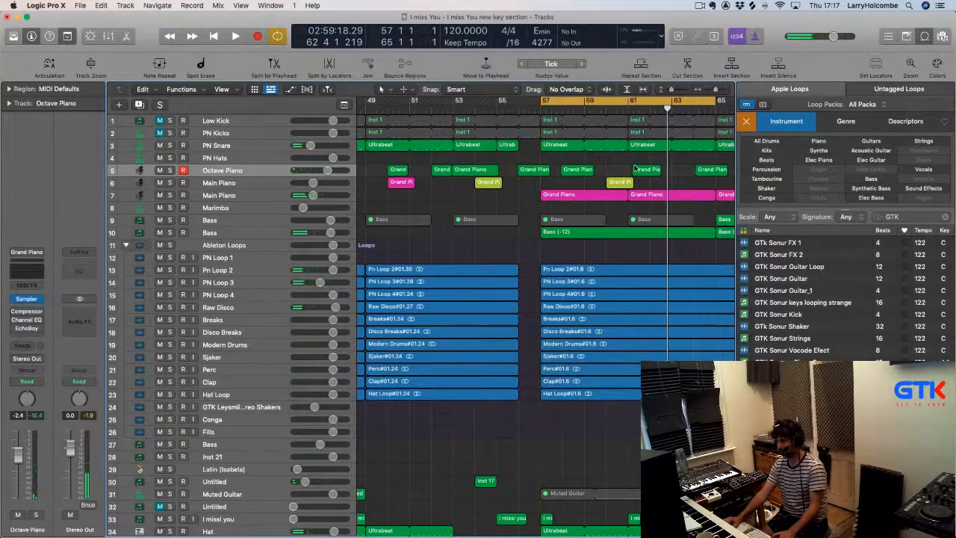
key(space)
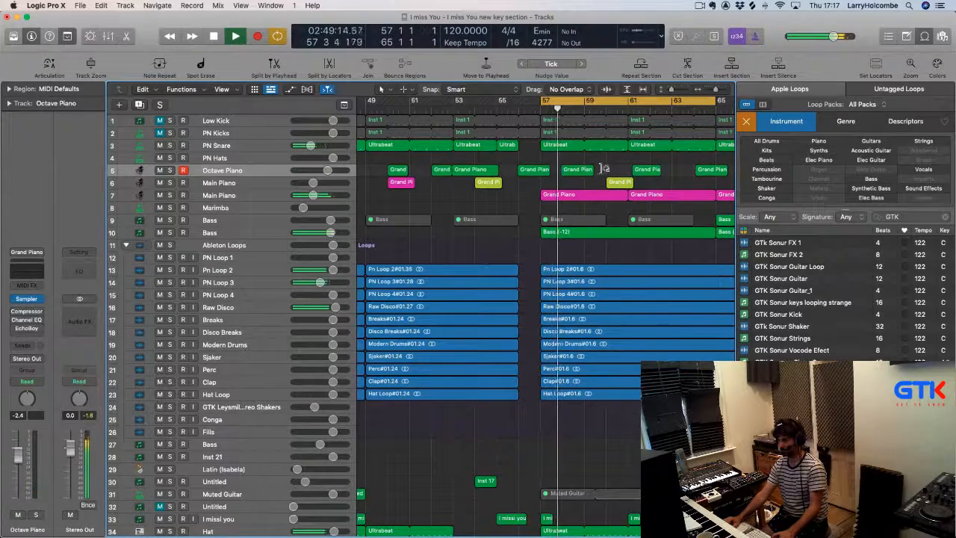
Lengthen the last octave pair of notes in the Octave Piano region at bar 61
double_click(649, 170)
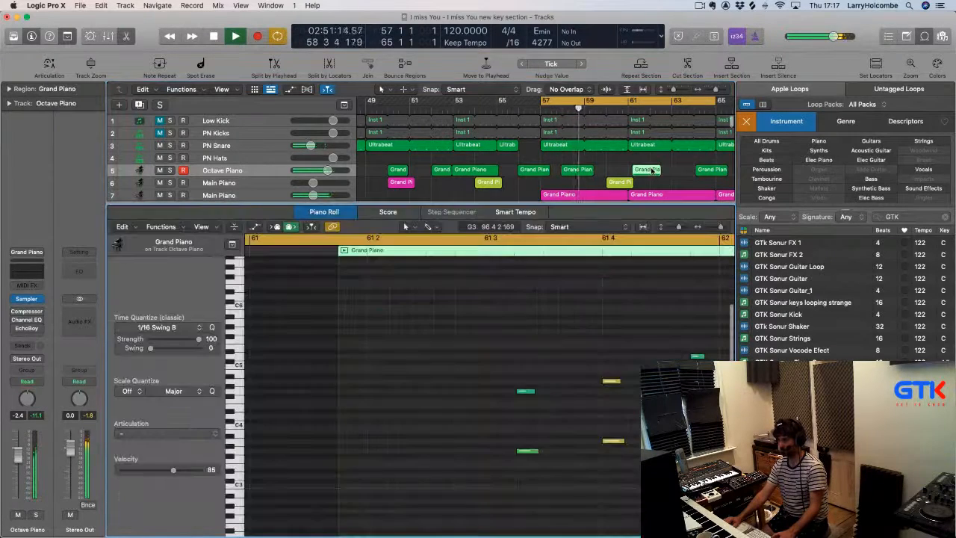
scroll(621, 318, right, 5)
drag(584, 315, 638, 435)
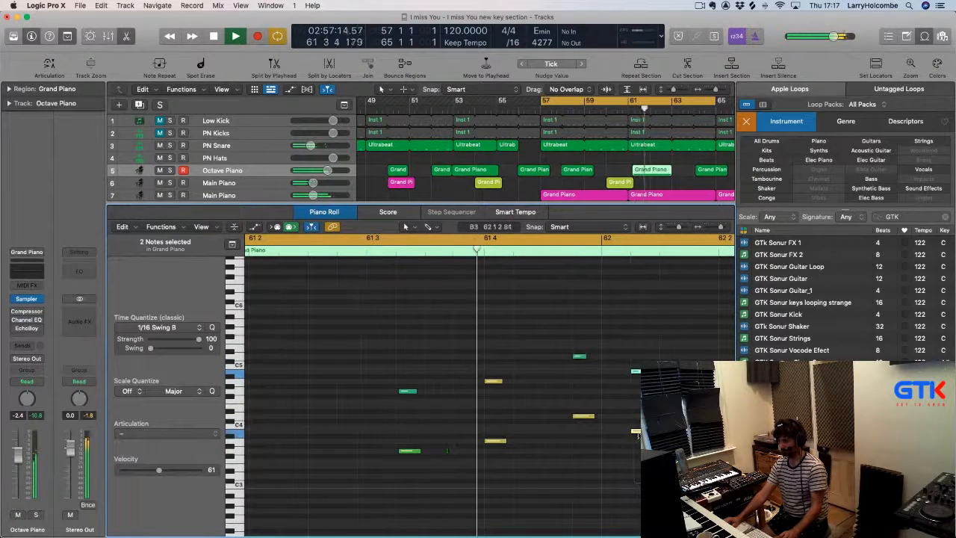
scroll(639, 436, right, 5)
drag(534, 433, 564, 435)
key(p)
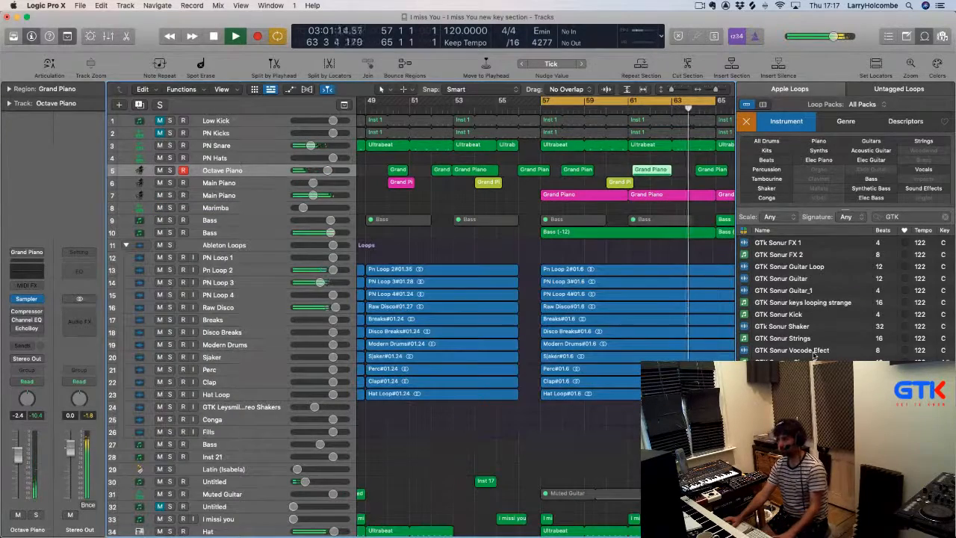
Browse the GTK loops while the section plays and preview the GTK Dinosaur Piano loop against it
scroll(814, 357, up, 15)
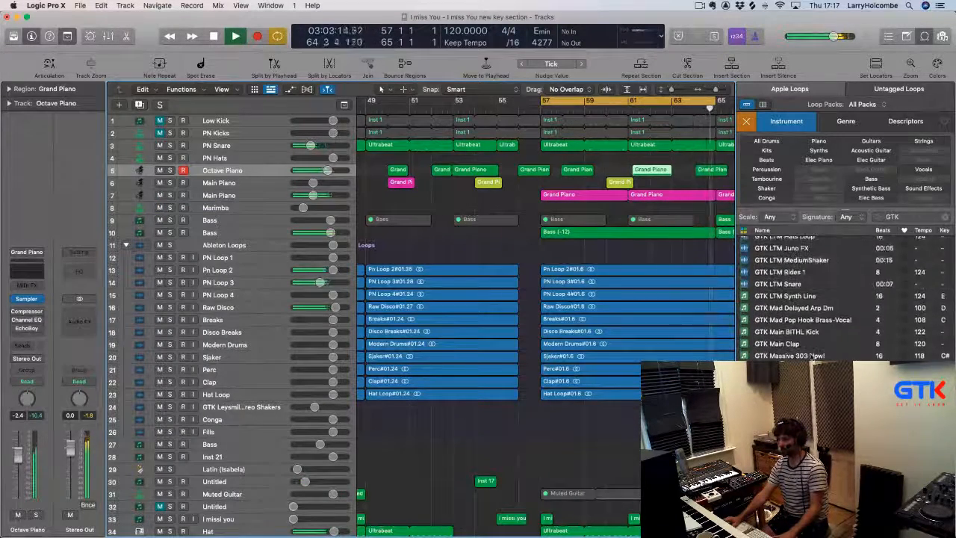
scroll(811, 351, up, 5)
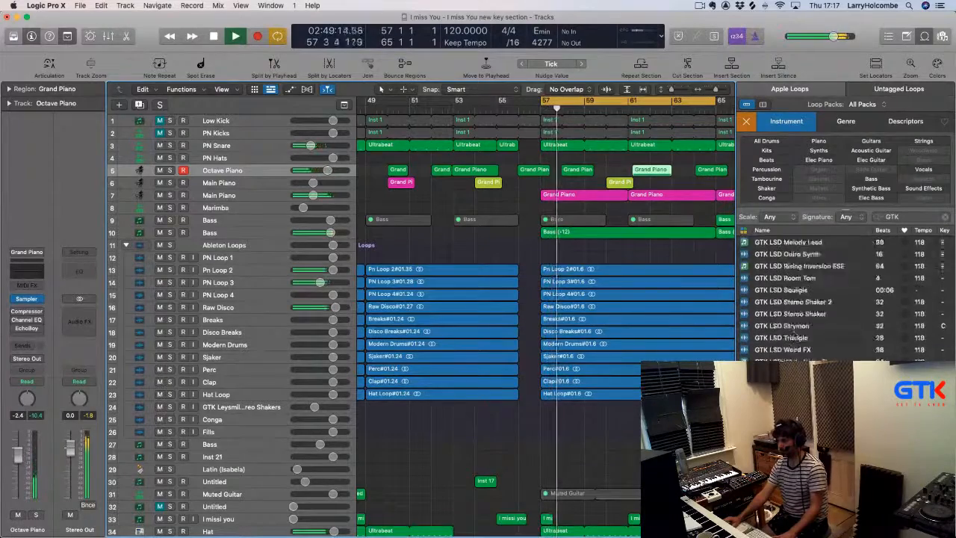
scroll(797, 337, up, 15)
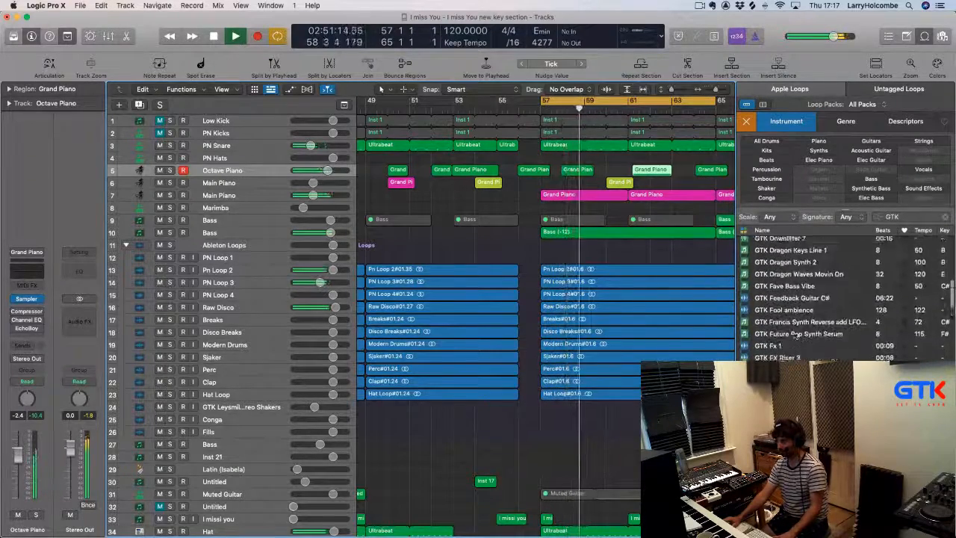
scroll(798, 336, up, 5)
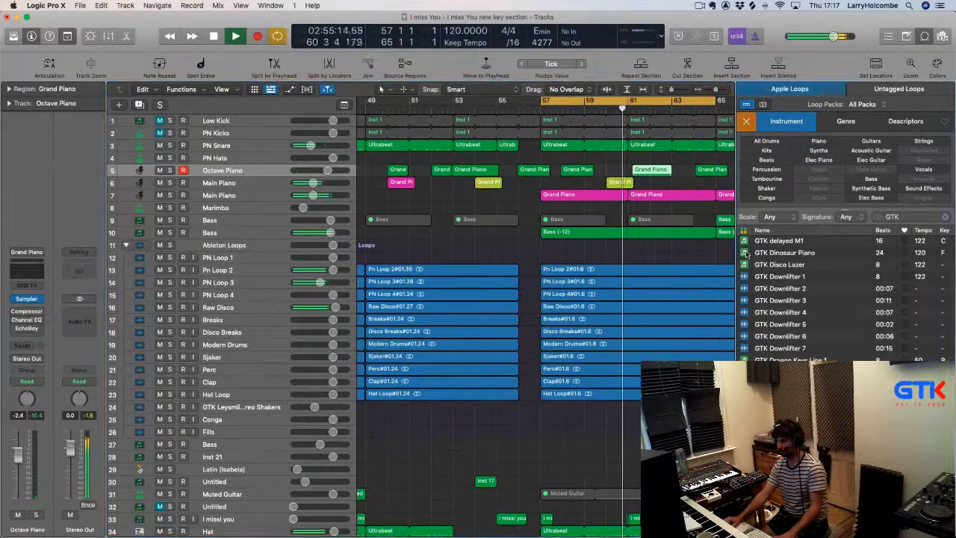
click(746, 253)
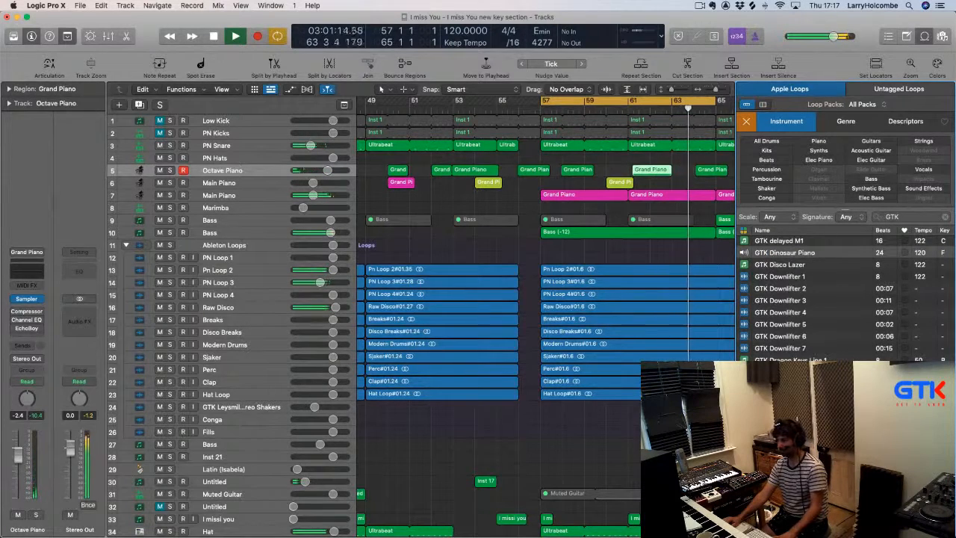
scroll(600, 393, right, 1)
scroll(599, 395, down, 3)
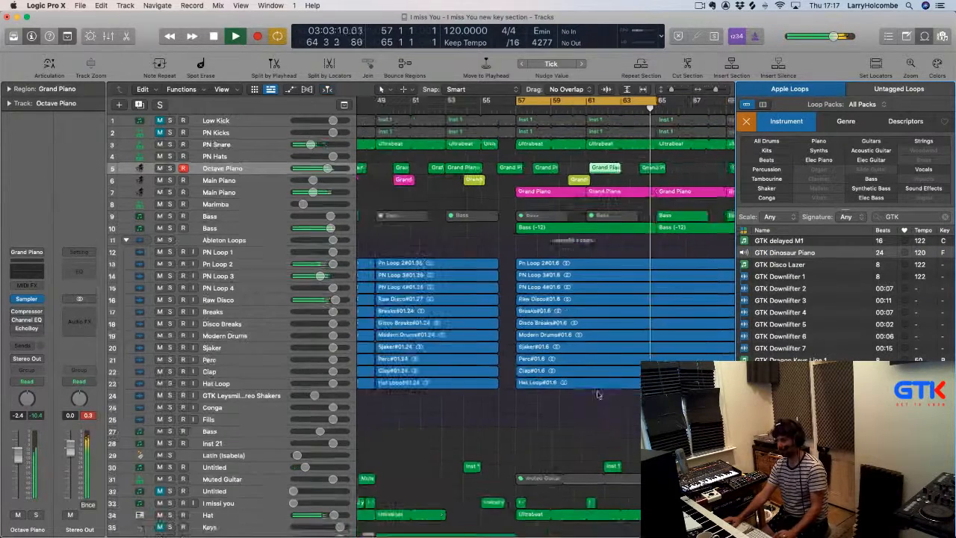
scroll(848, 298, up, 1)
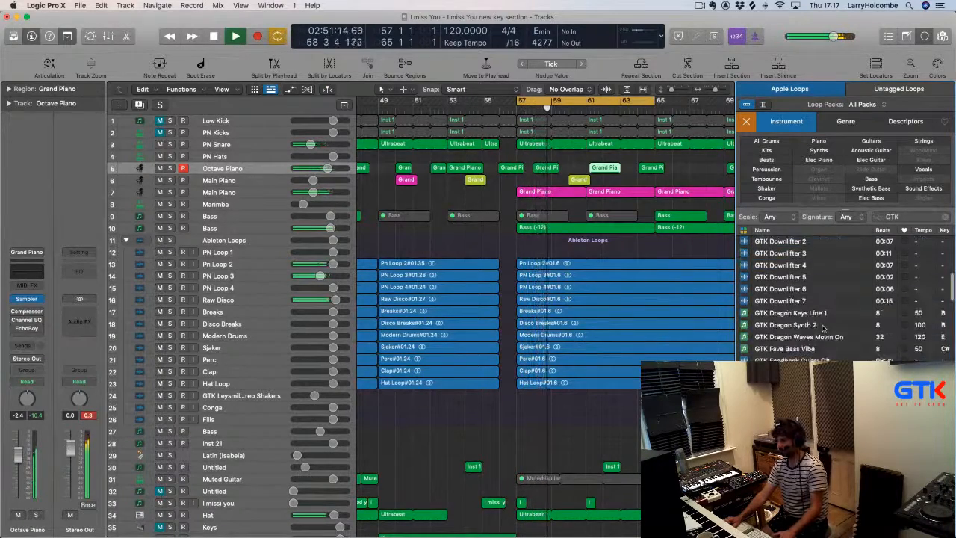
scroll(824, 333, down, 5)
scroll(824, 346, up, 15)
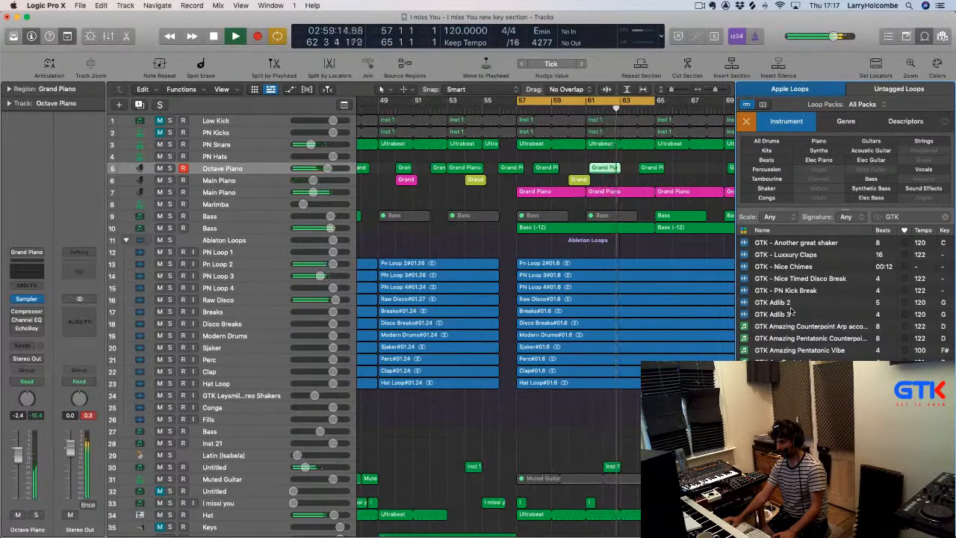
scroll(821, 349, down, 12)
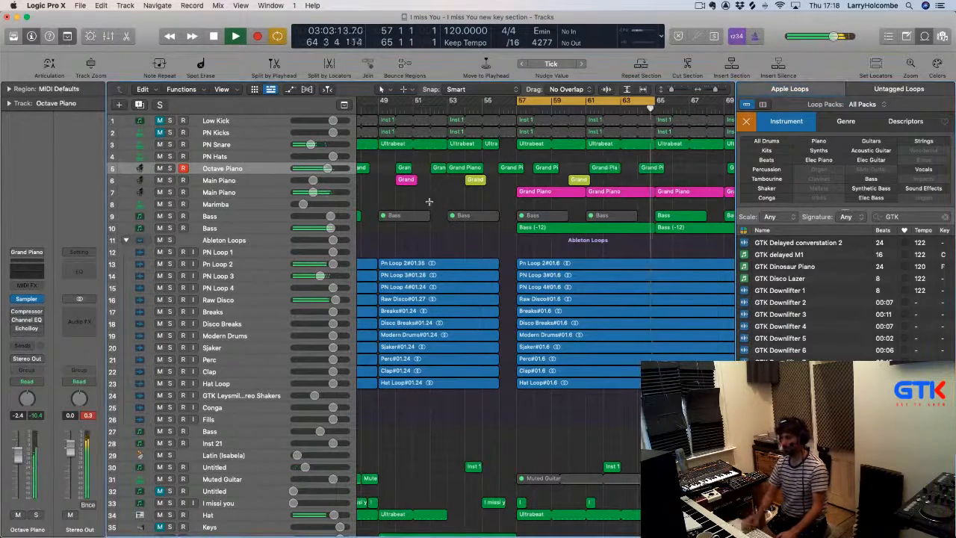
Close the loop browser, turn off the cycle, and stop playback
key(super+Up)
key(super+Up)
key(super+Up)
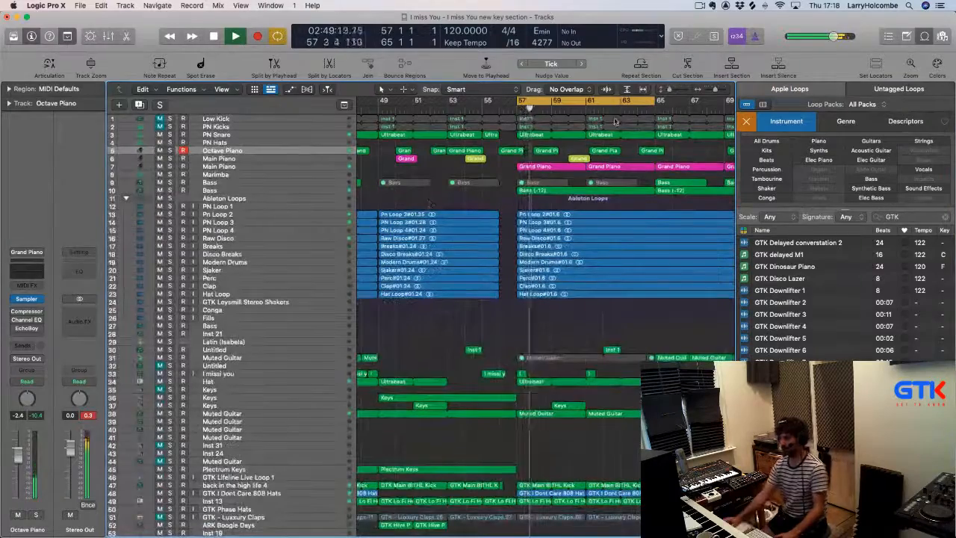
key(o)
key(super+Left)
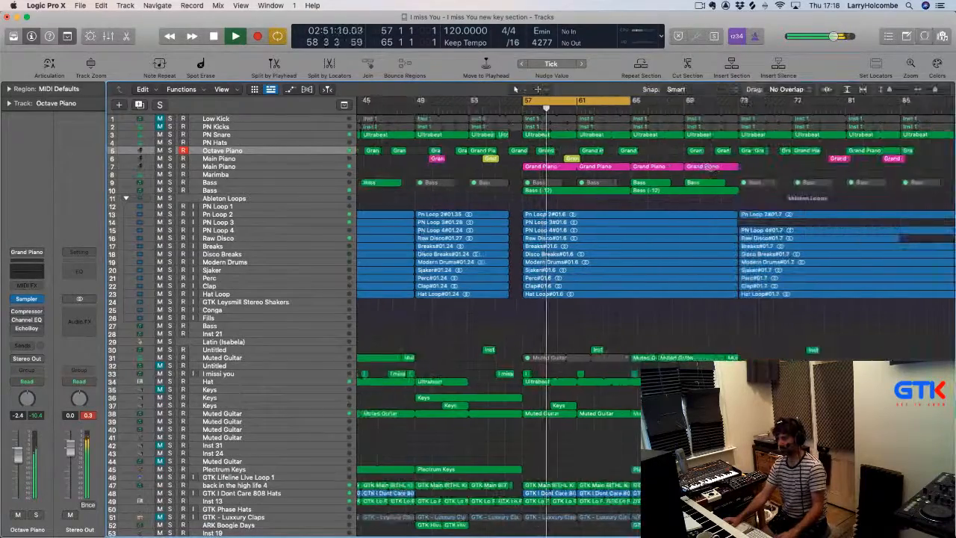
scroll(707, 170, left, 1)
scroll(708, 170, left, 5)
key(super+Left)
key(super+Left)
key(super+Left)
key(super+Up)
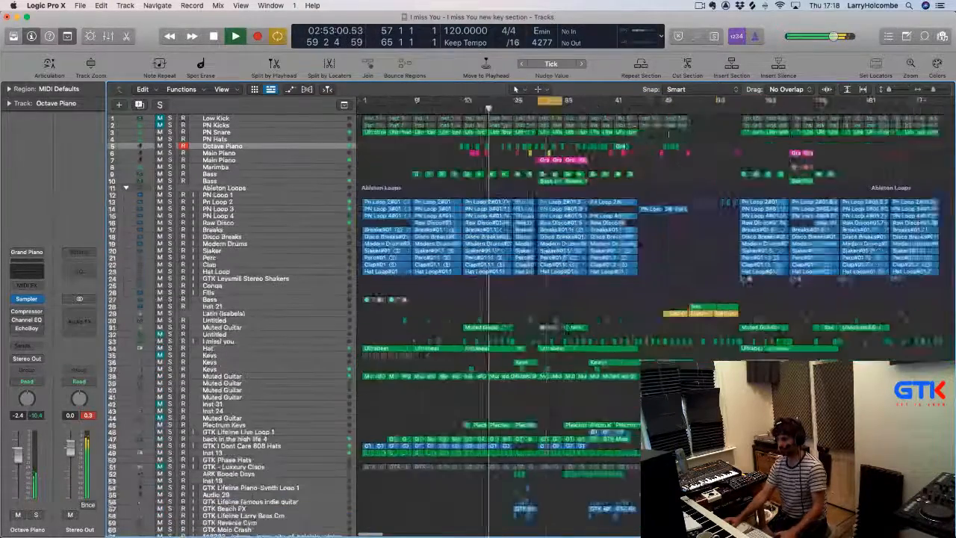
key(super+Left)
key(space)
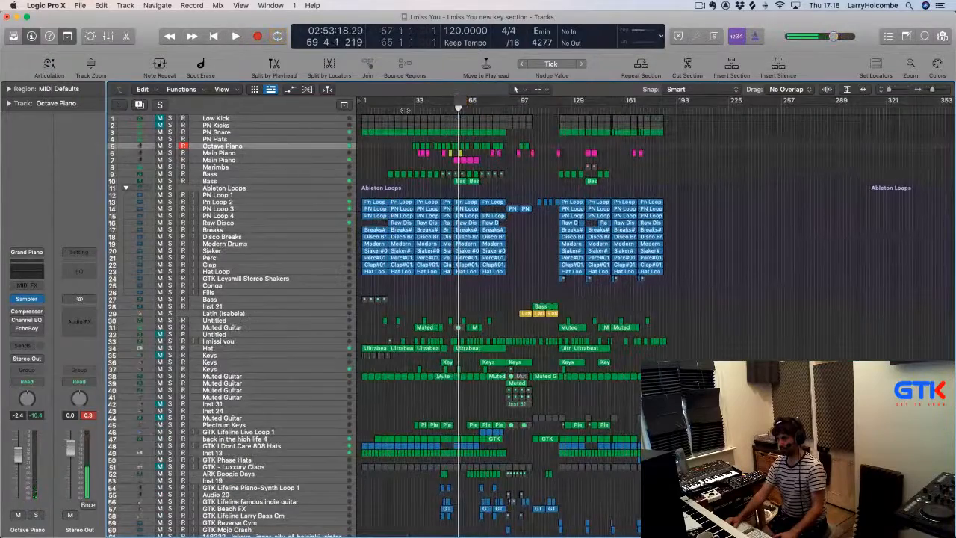
Play the arrangement from about bar 25
click(405, 111)
key(space)
key(super+Right)
key(super+Right)
key(super+Right)
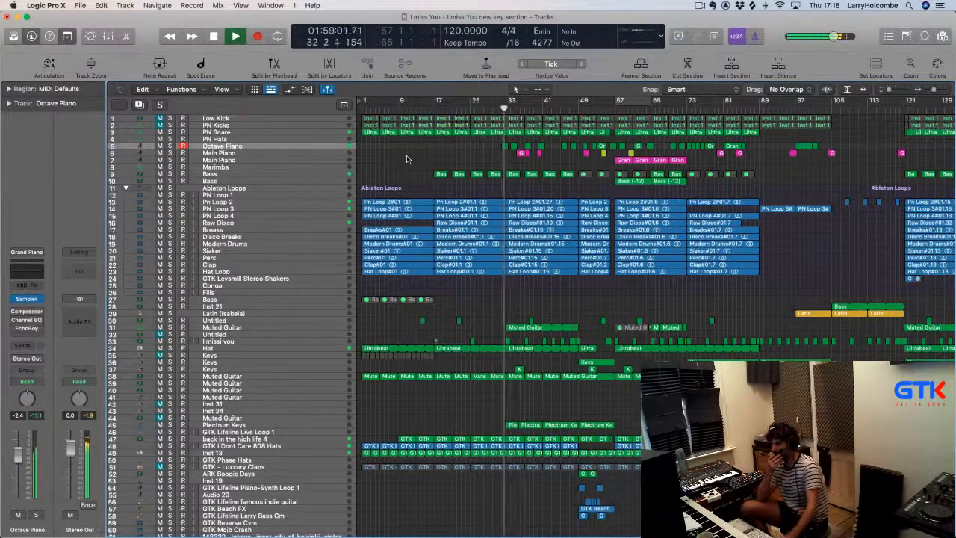
Switch to Trello, tick off the "dinosaurs keys" checklist item, and return to Logic Pro X
key(super+Tab)
key(super+Tab)
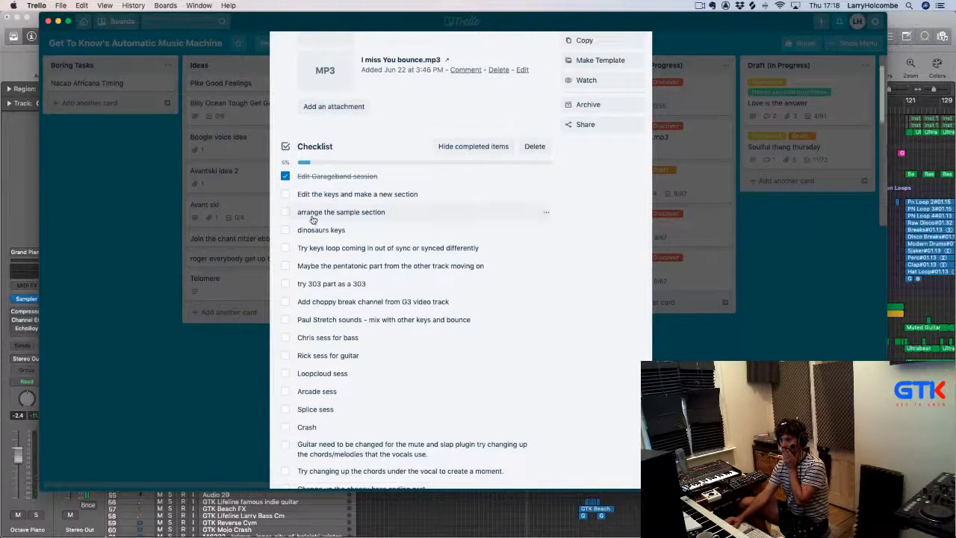
click(285, 230)
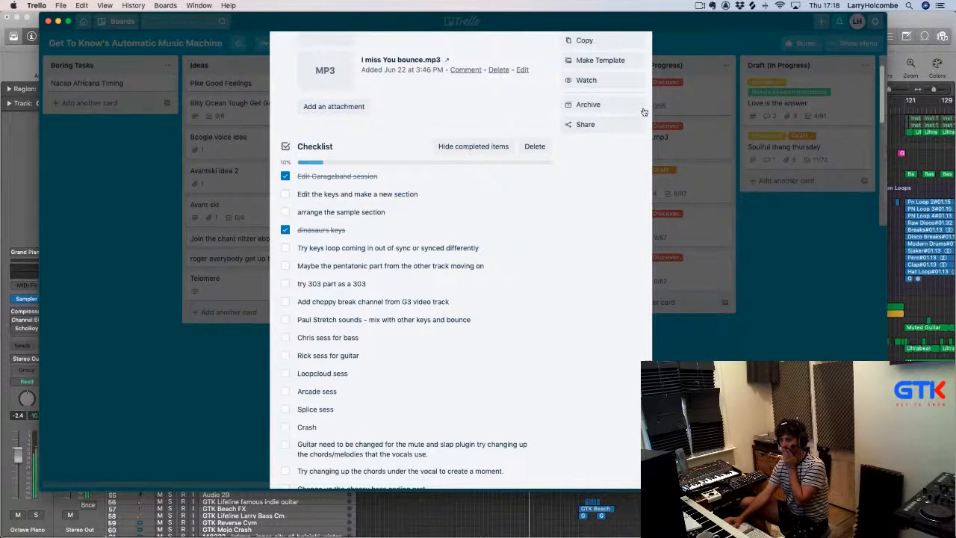
click(908, 24)
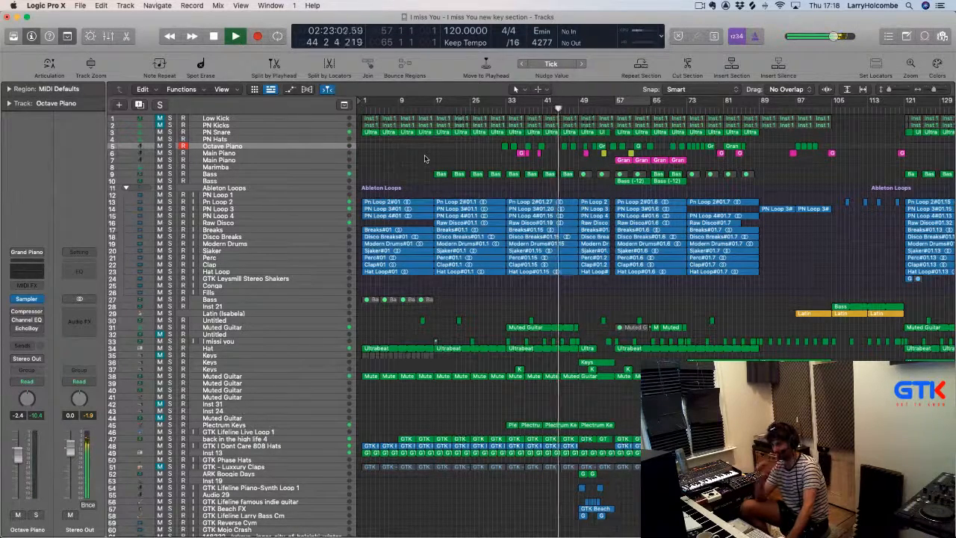
Set the GTK I Dont Care 808 Hats track's level to -11.8 dB and deselect its regions
click(266, 447)
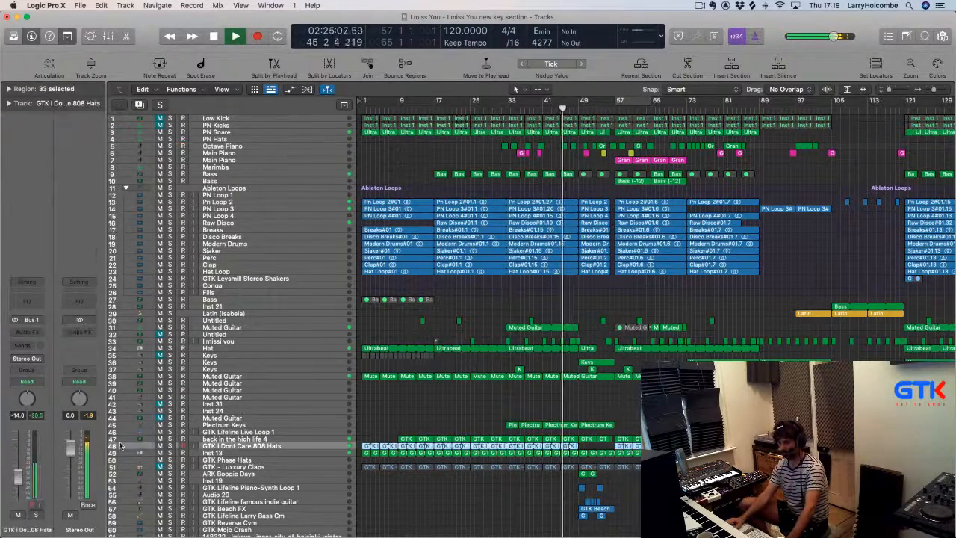
drag(18, 464, 18, 478)
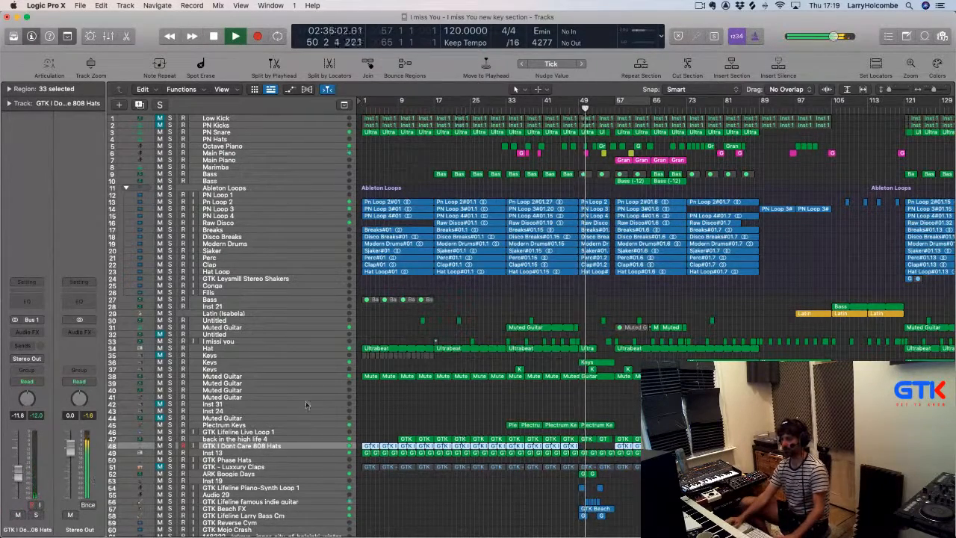
click(412, 165)
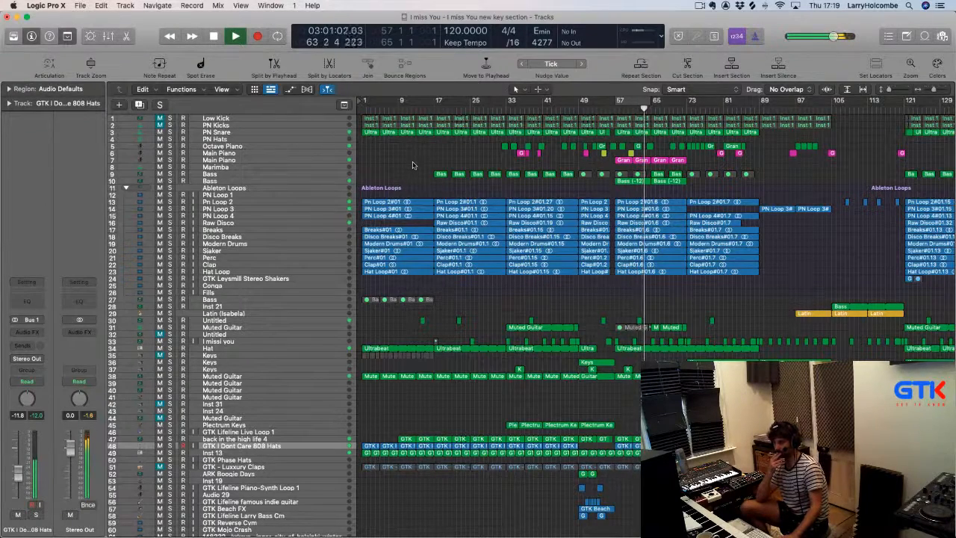
Mute the two regions at bars 65 and 69 on the upper Bass track
drag(578, 147, 849, 307)
drag(513, 166, 571, 184)
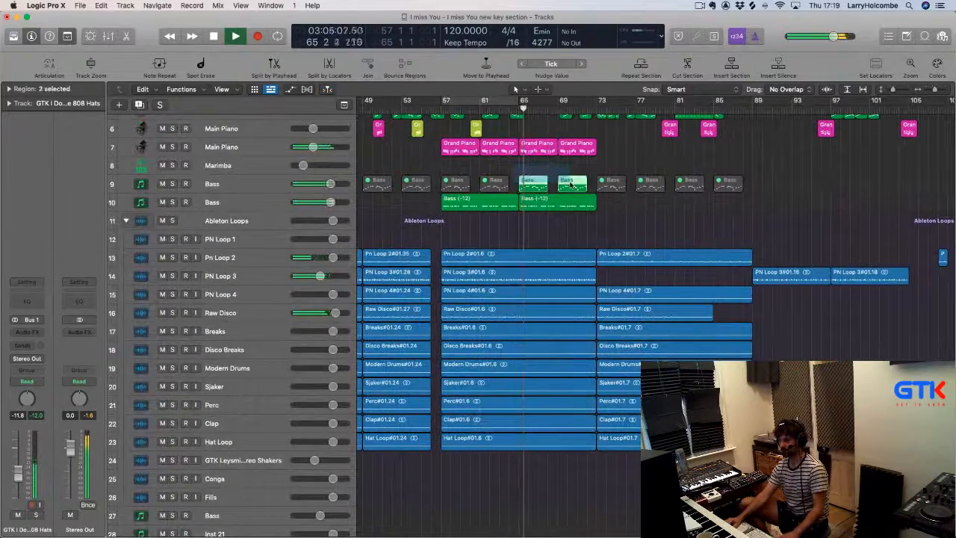
key(ctrl+m)
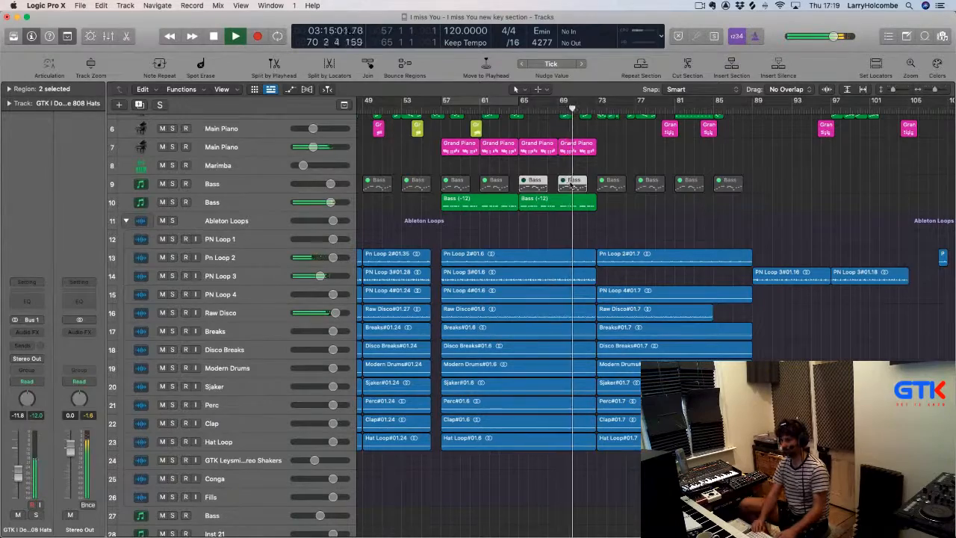
Copy the four Grand Piano regions of the lower Main Piano track from bars 57 to 73 to bar 121
key(super+Up)
key(super+Up)
key(super+Up)
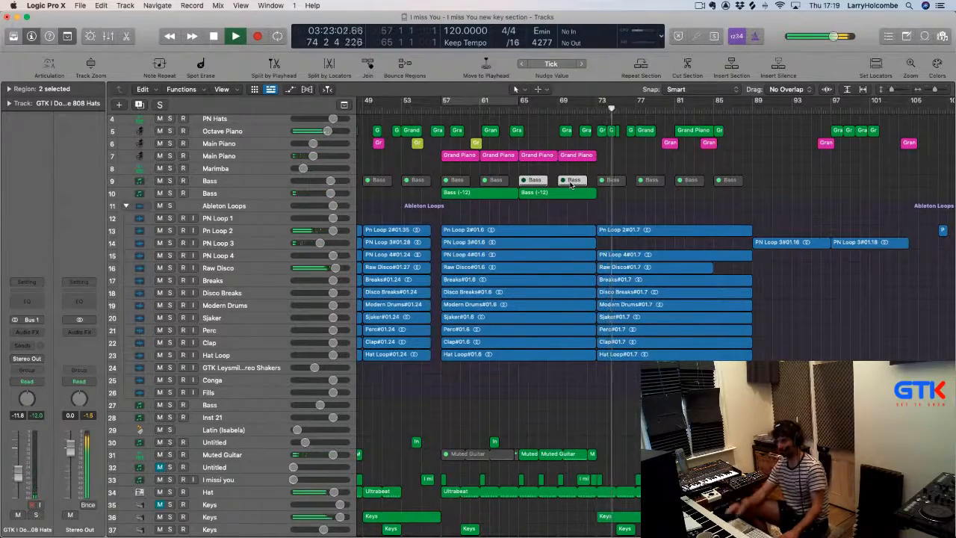
scroll(609, 187, down, 10)
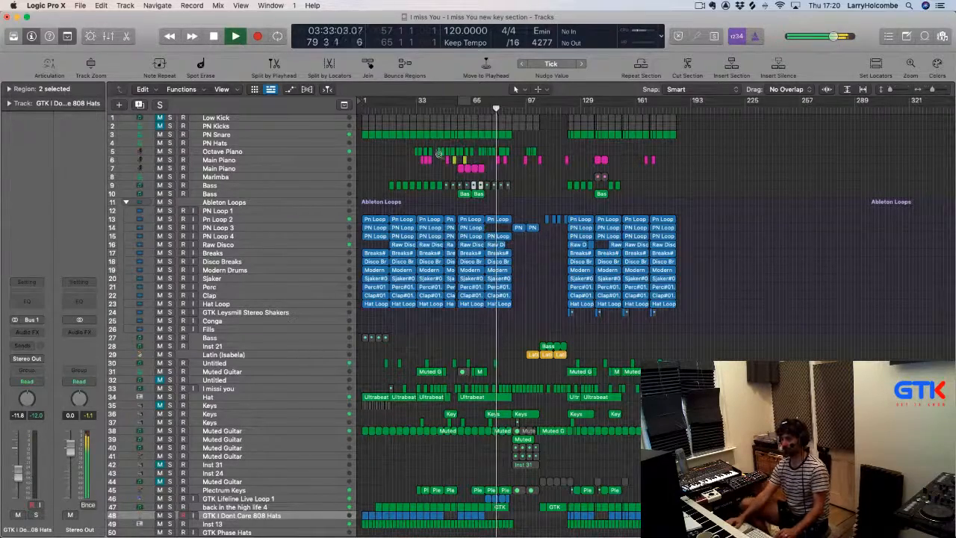
drag(440, 153, 653, 329)
scroll(643, 299, left, 2)
scroll(642, 298, up, 5)
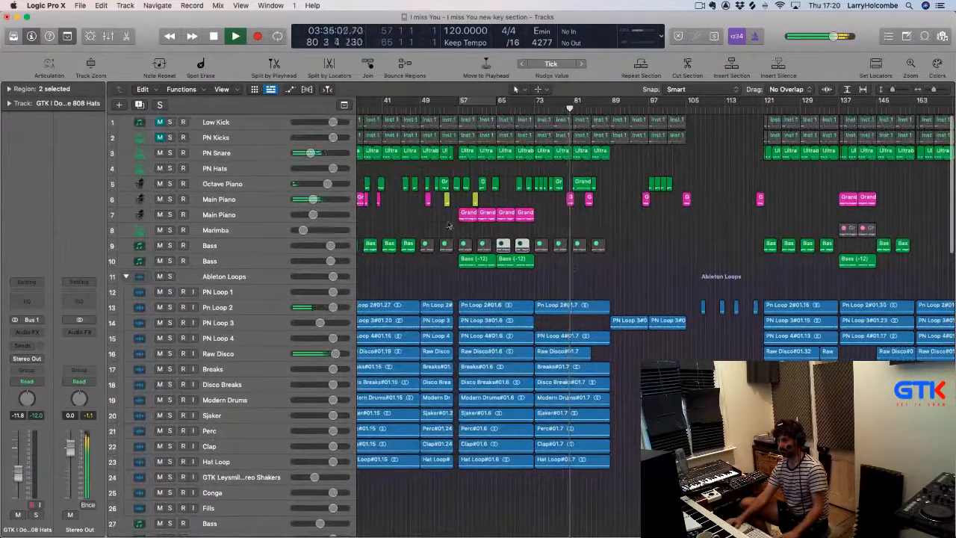
drag(451, 222, 549, 227)
drag(479, 219, 777, 224)
click(552, 186)
Play from about bar 118, set the cycle range to bars 121 to 137, and deselect the copied regions
click(750, 110)
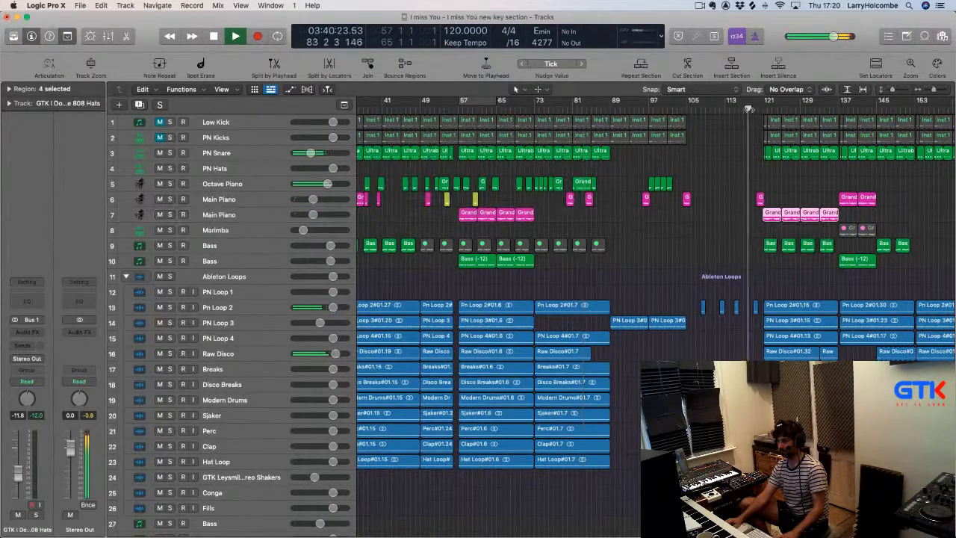
drag(762, 103, 836, 112)
click(728, 133)
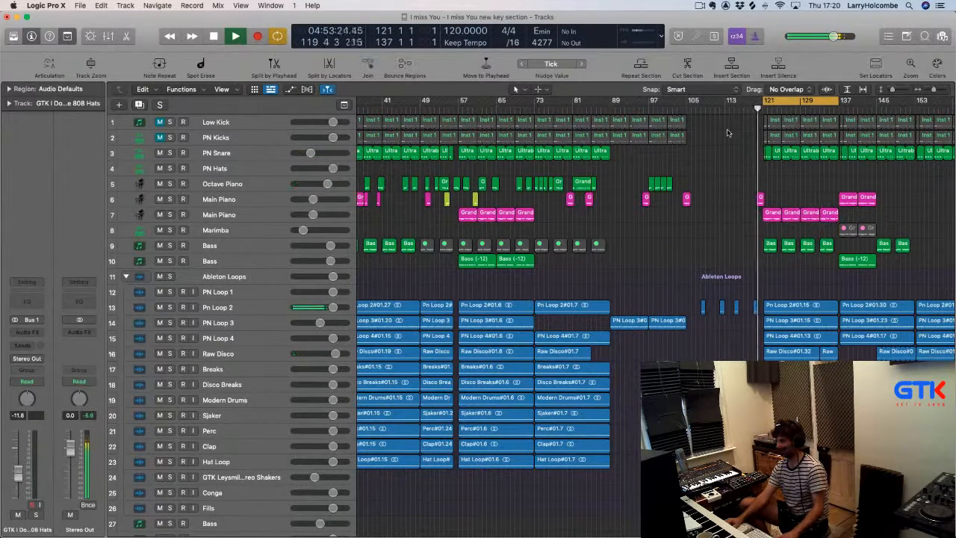
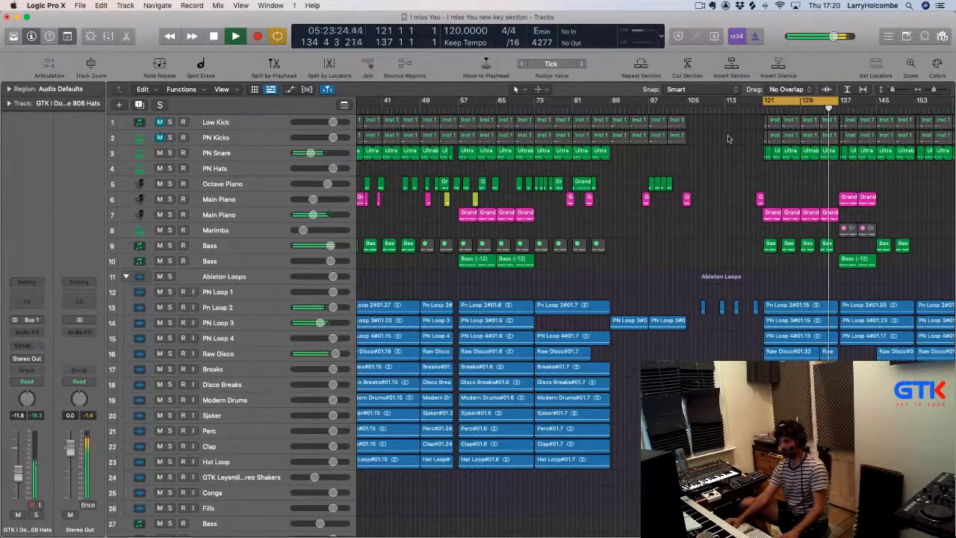
Set the cycle range to bars 121 to 145 and briefly mute the Muted Guitar track 31 to compare
click(780, 101)
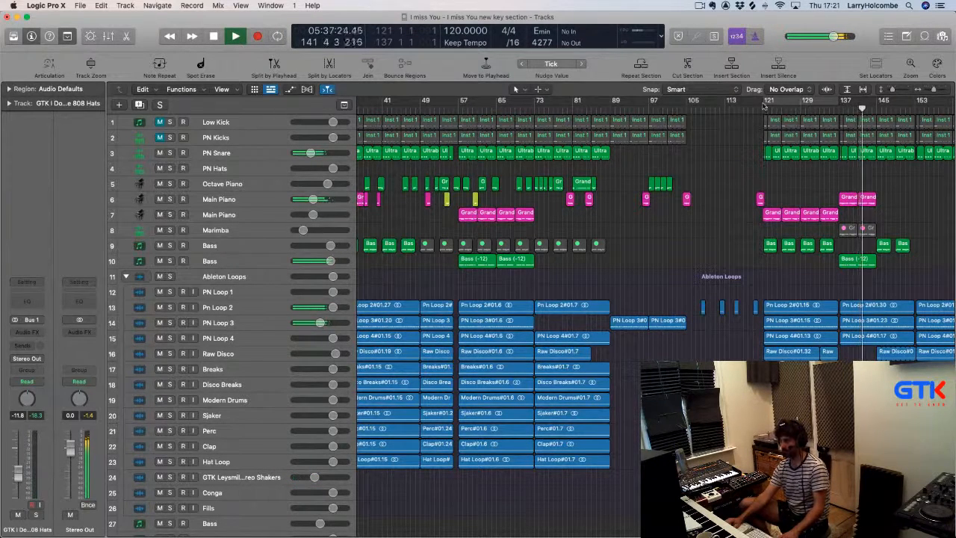
drag(763, 105, 874, 105)
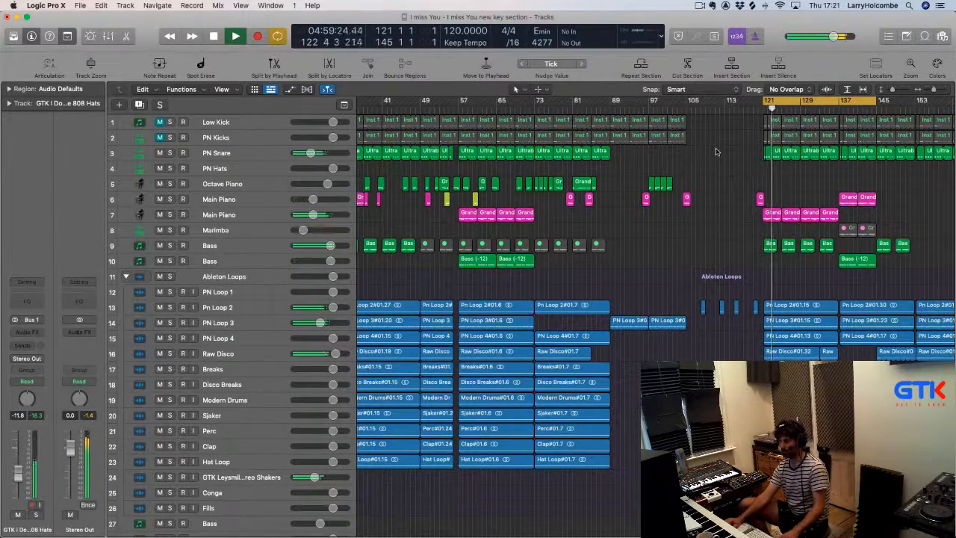
scroll(716, 153, down, 10)
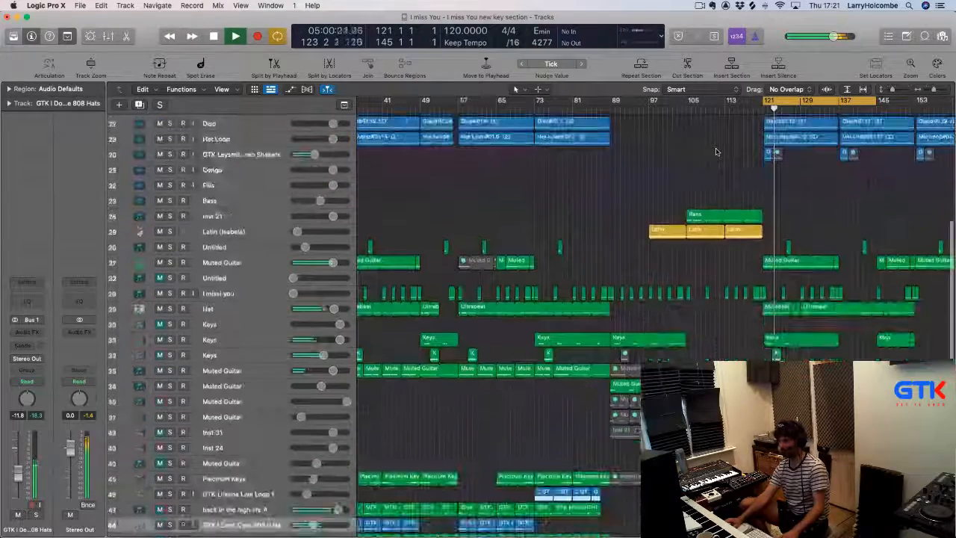
click(159, 262)
click(159, 262)
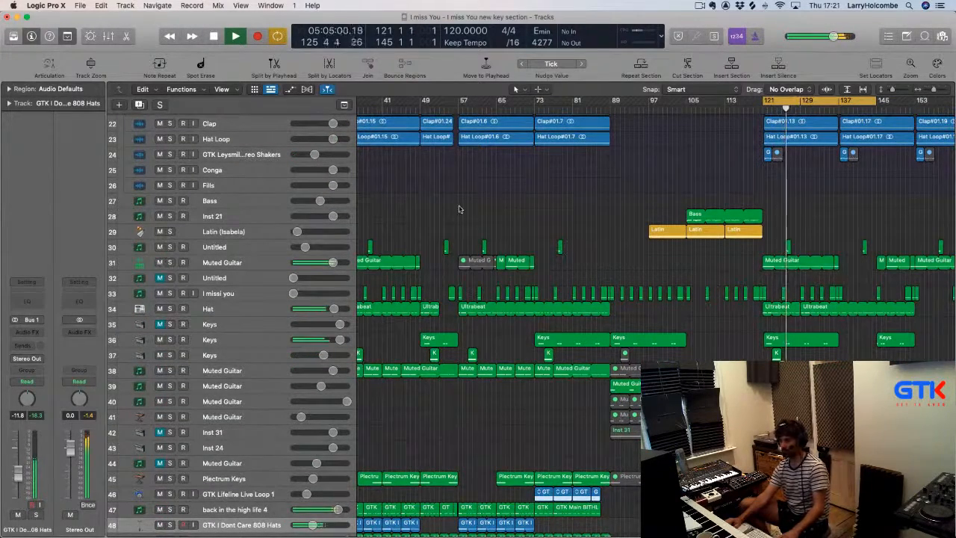
Look over all the tracks of the arrangement while it plays on from bar 125 with cycling off
scroll(459, 209, up, 3)
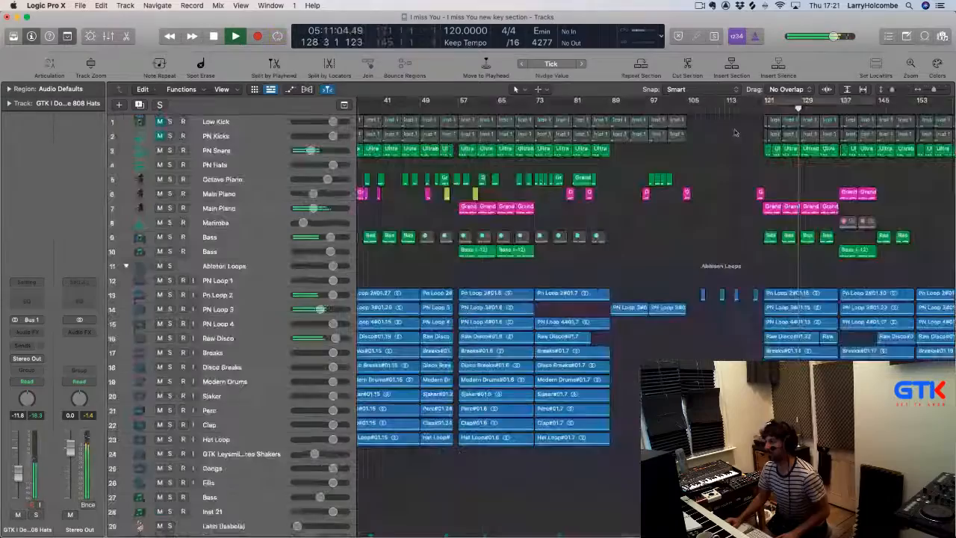
scroll(736, 132, left, 5)
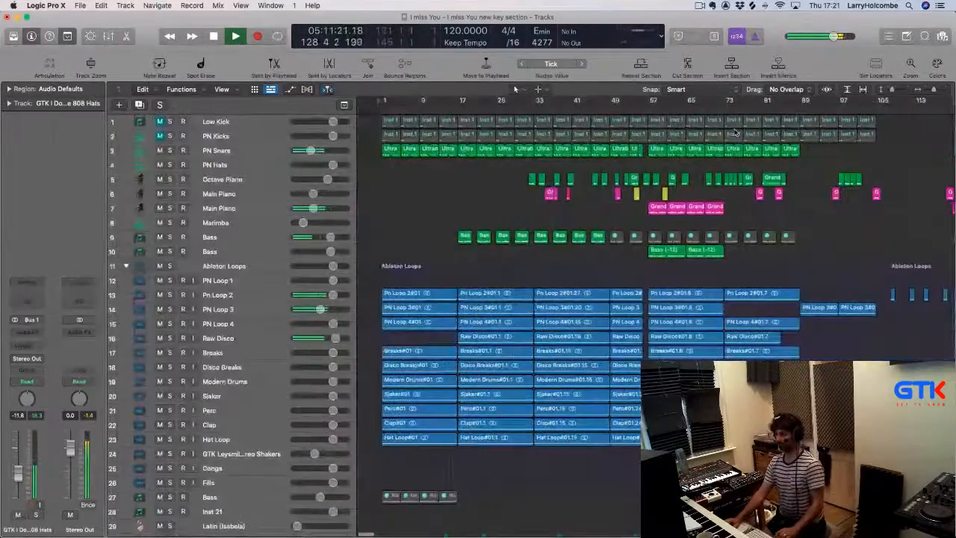
scroll(736, 132, down, 8)
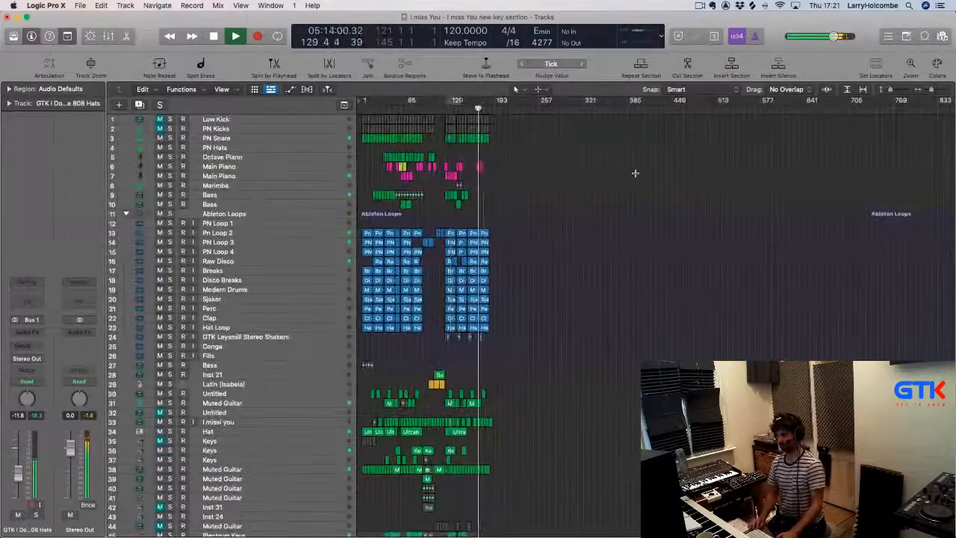
scroll(637, 176, up, 3)
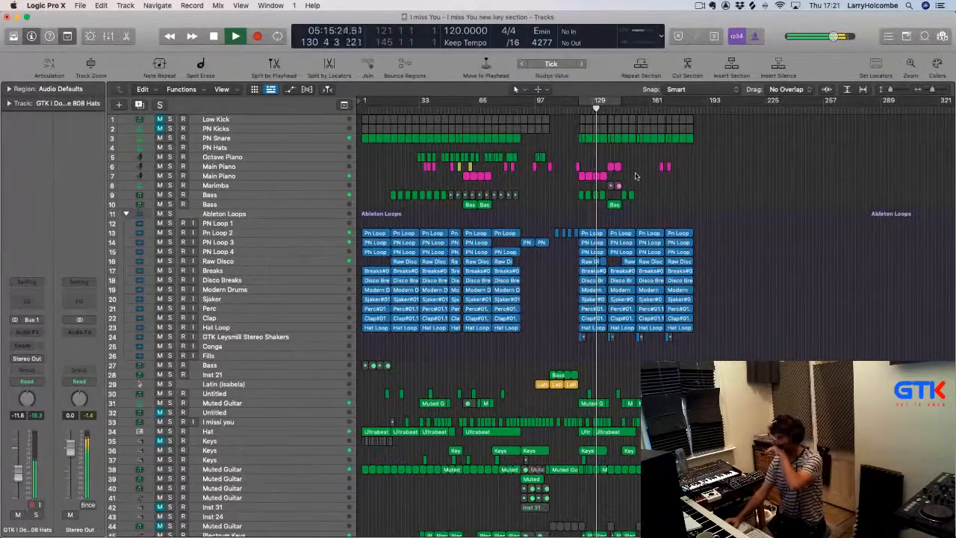
scroll(749, 165, down, 10)
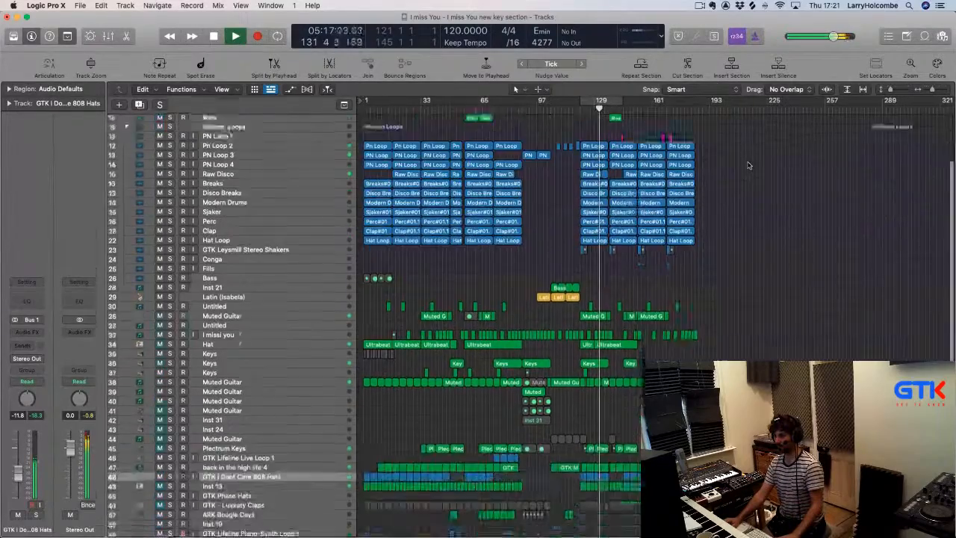
scroll(750, 165, down, 4)
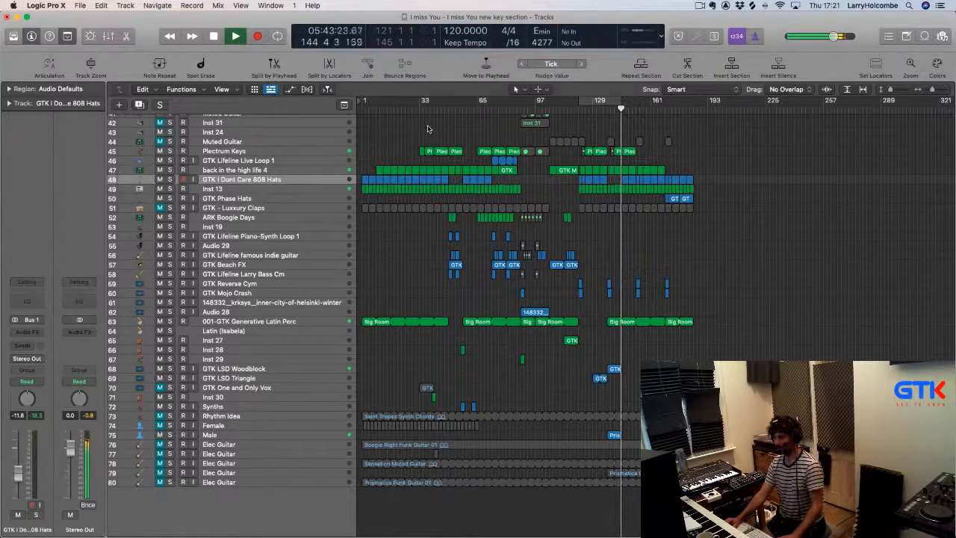
Create one new software instrument track with an empty channel strip below the lower Main Piano track
scroll(433, 149, up, 5)
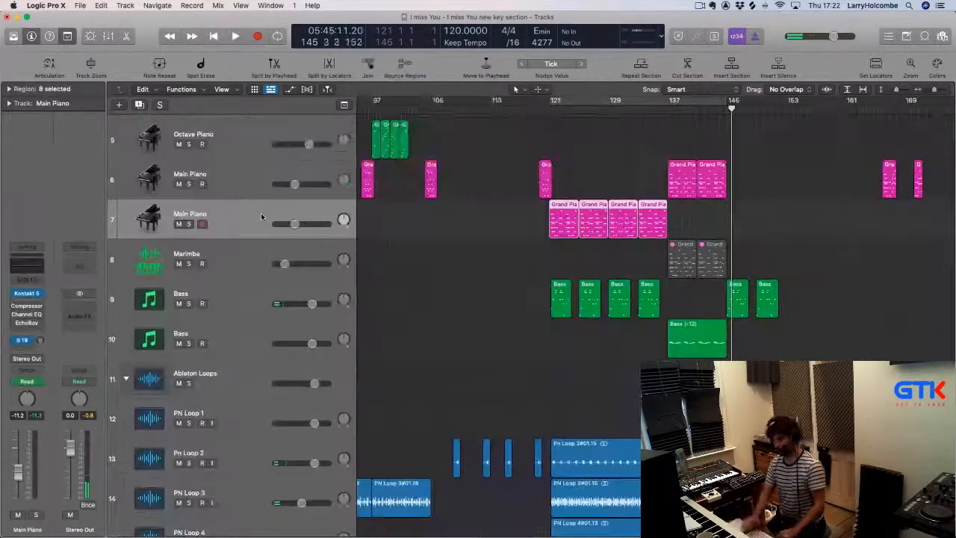
key(super+alt+n)
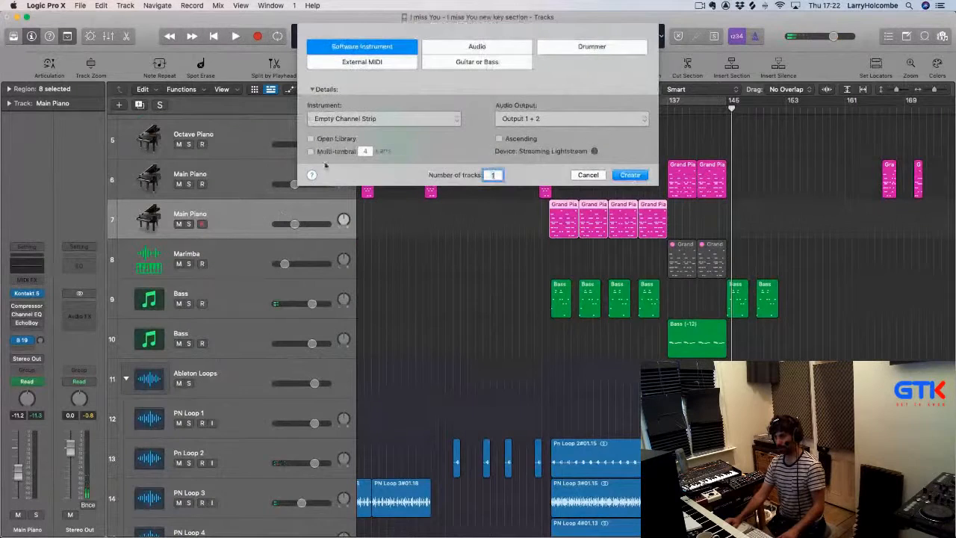
click(631, 175)
Copy the lower Main Piano track's four Grand Piano regions at bar 121 onto the new track, and set the cycle range to bars 121 to 137
drag(576, 234, 583, 221)
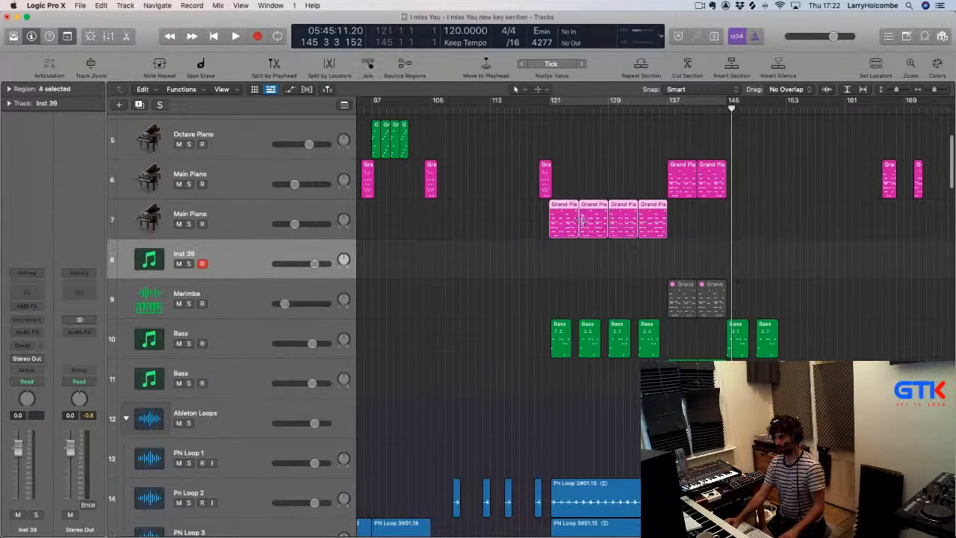
alt+click(552, 219)
drag(504, 226, 648, 234)
drag(556, 221, 562, 261)
click(553, 185)
drag(551, 103, 669, 111)
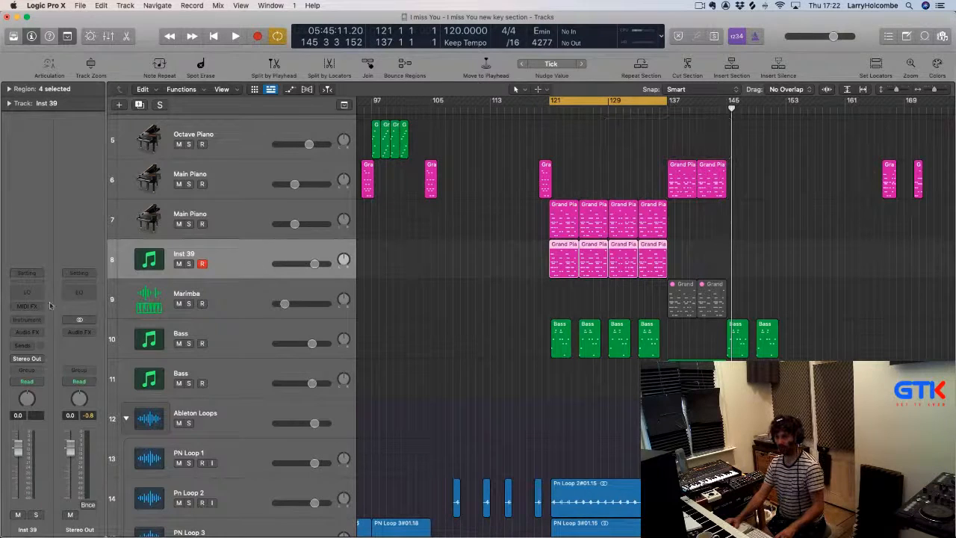
Load the stereo KORG M1 instrument on the new track
click(29, 320)
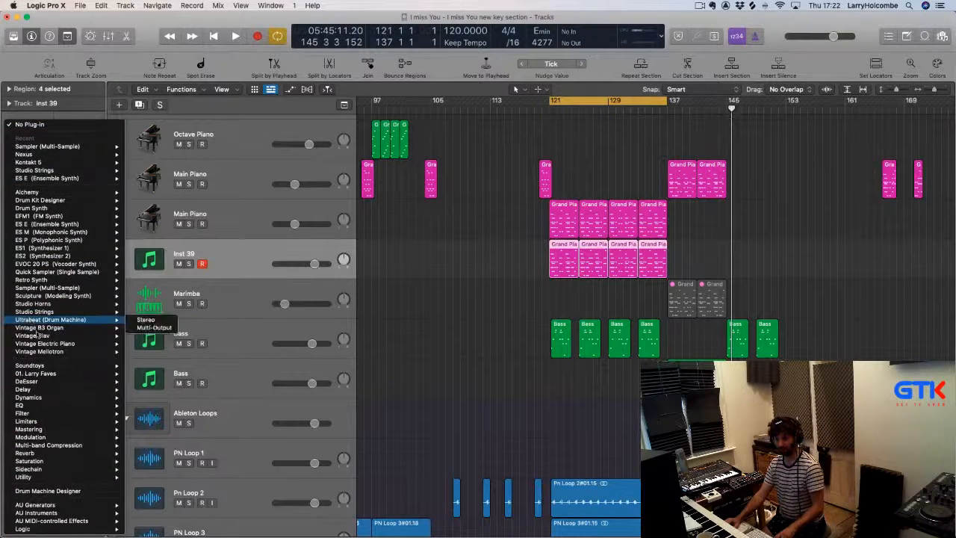
mouse_move(88, 513)
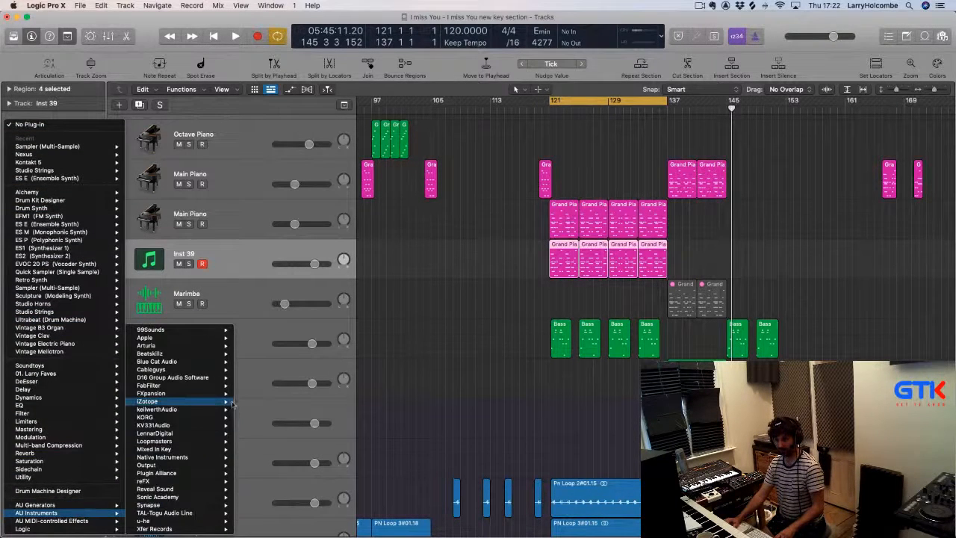
mouse_move(232, 404)
mouse_move(276, 417)
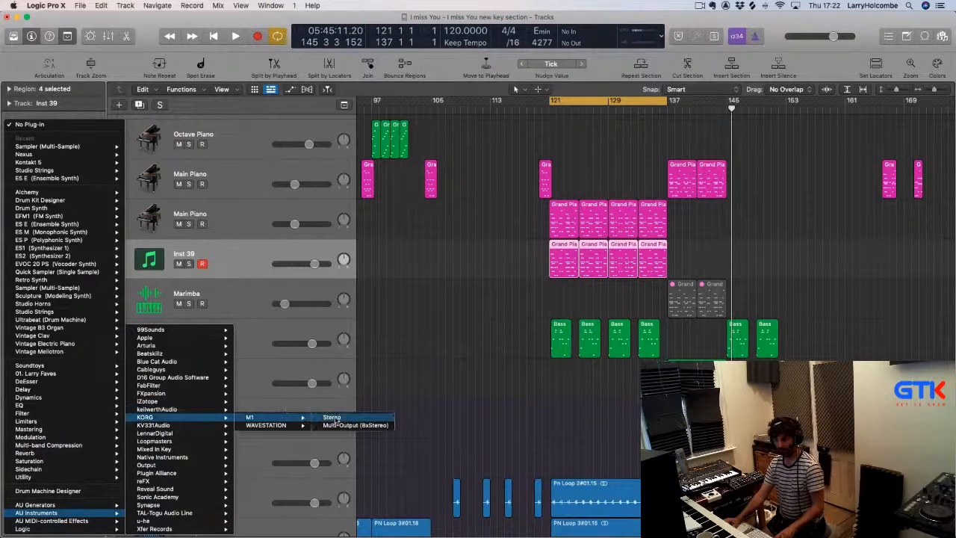
click(337, 417)
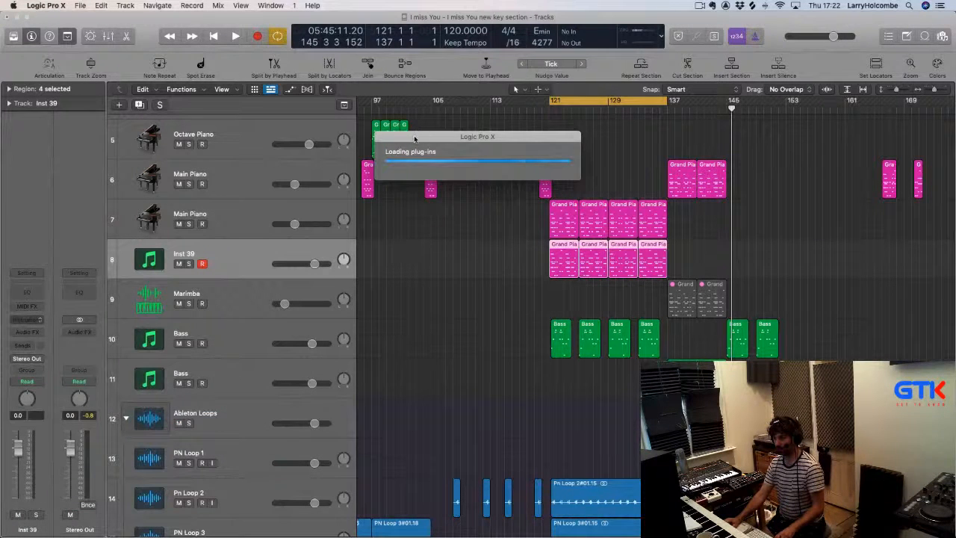
drag(415, 139, 790, 101)
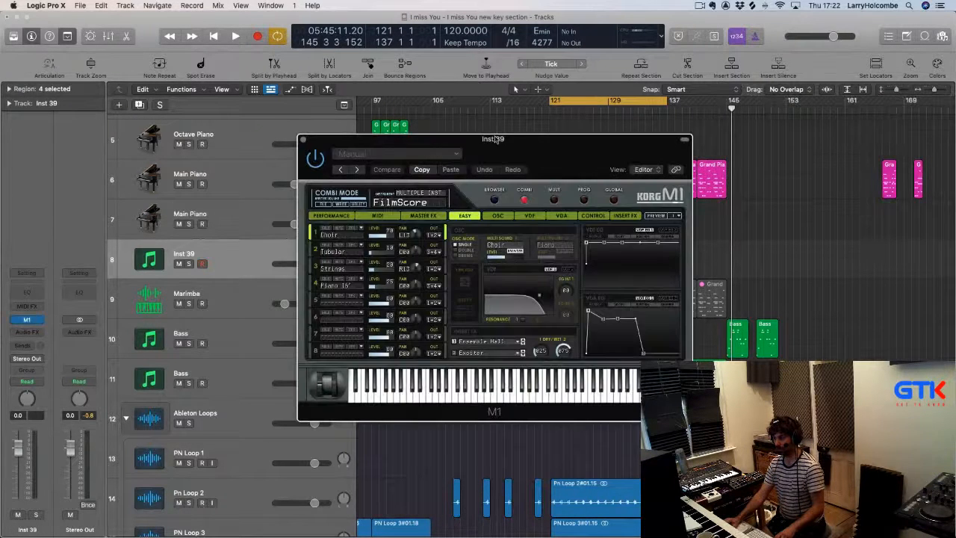
Filter the M1's sounds by piano, load the 2 Pianos combi, and close the instrument window
drag(493, 139, 418, 122)
click(463, 180)
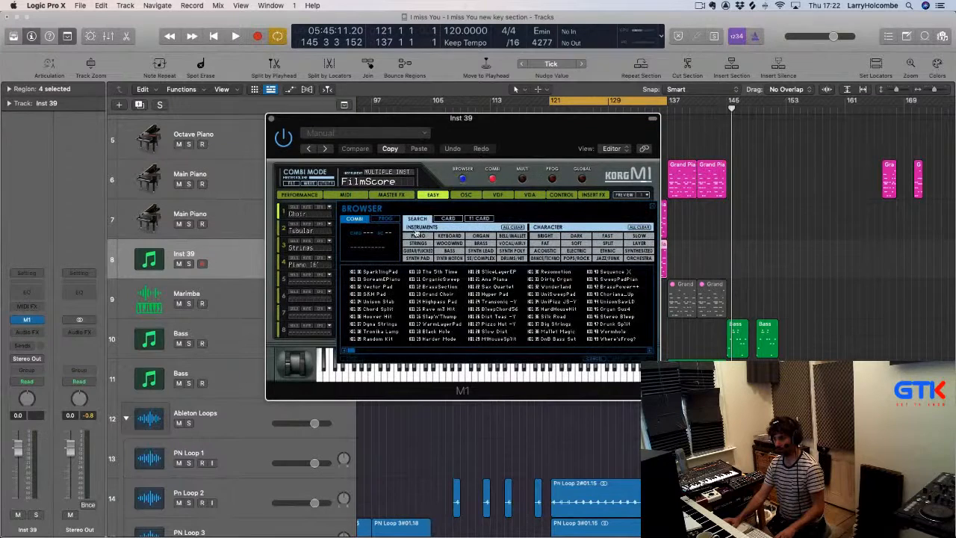
click(418, 237)
double_click(432, 316)
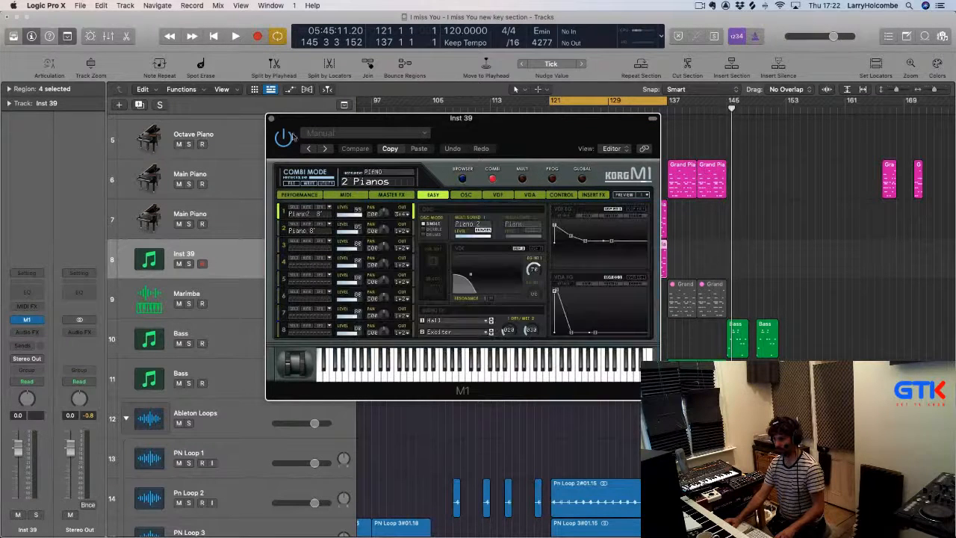
click(272, 119)
Mute the lower Main Piano track, play the cycled section, and lower the M1 track's volume to -14.0 dB
click(220, 251)
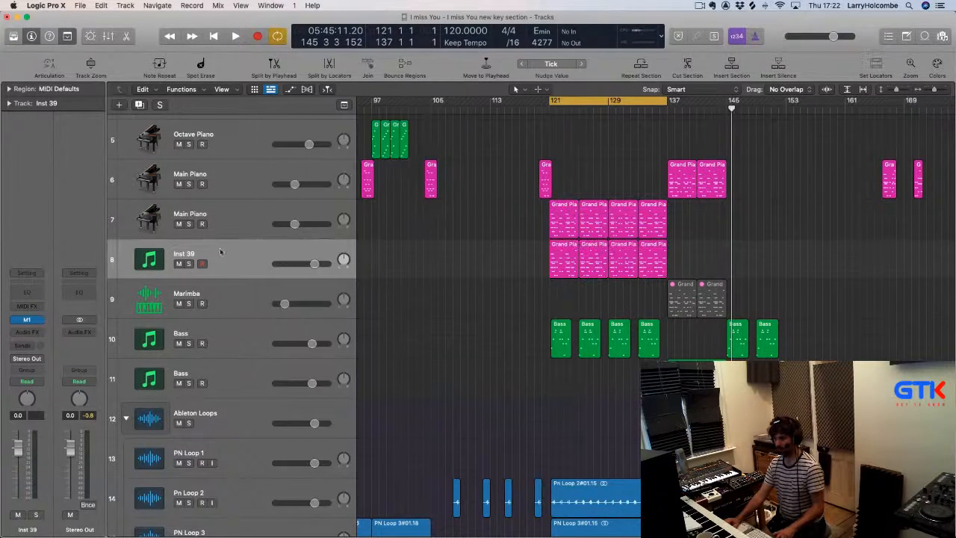
click(179, 224)
key(space)
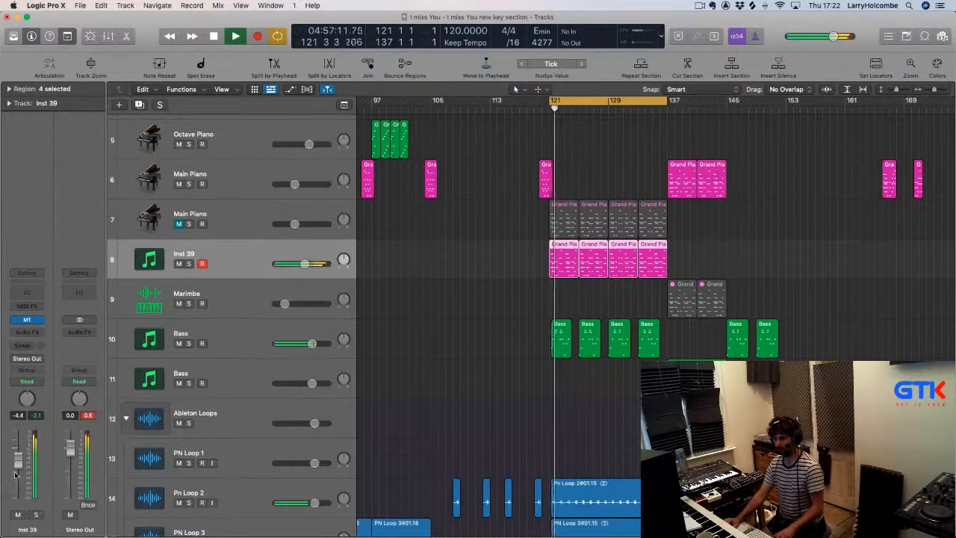
drag(15, 475, 18, 482)
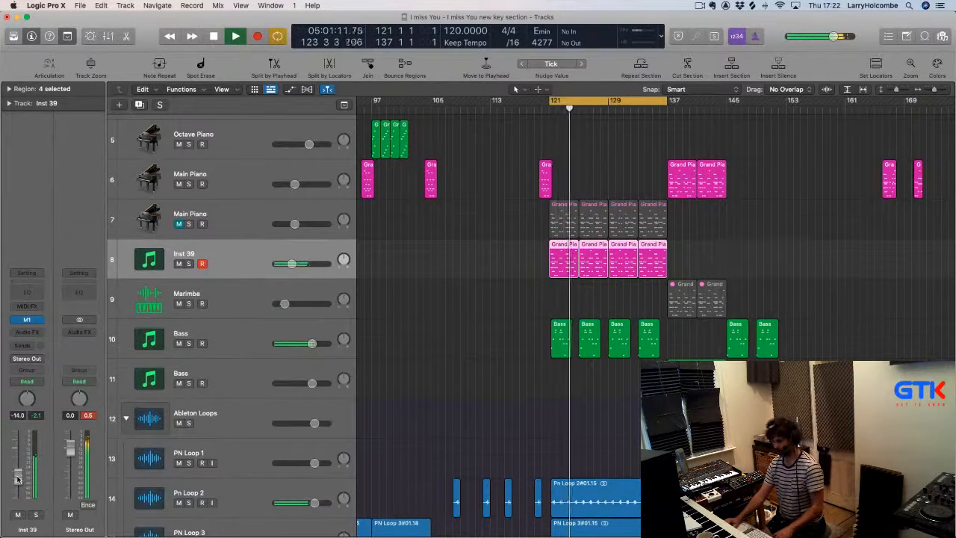
Turn off both master effects, FX 1 and FX 2, in the M1
click(27, 320)
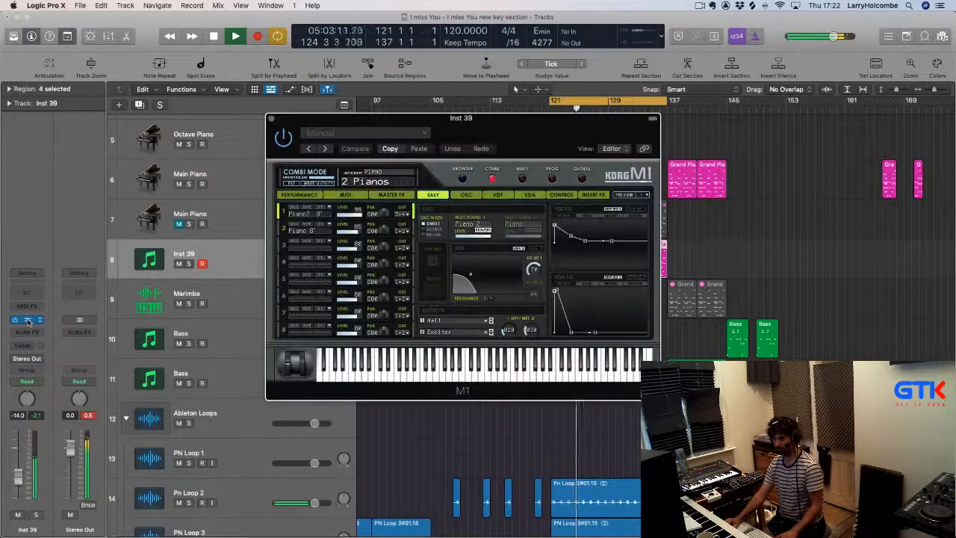
click(390, 195)
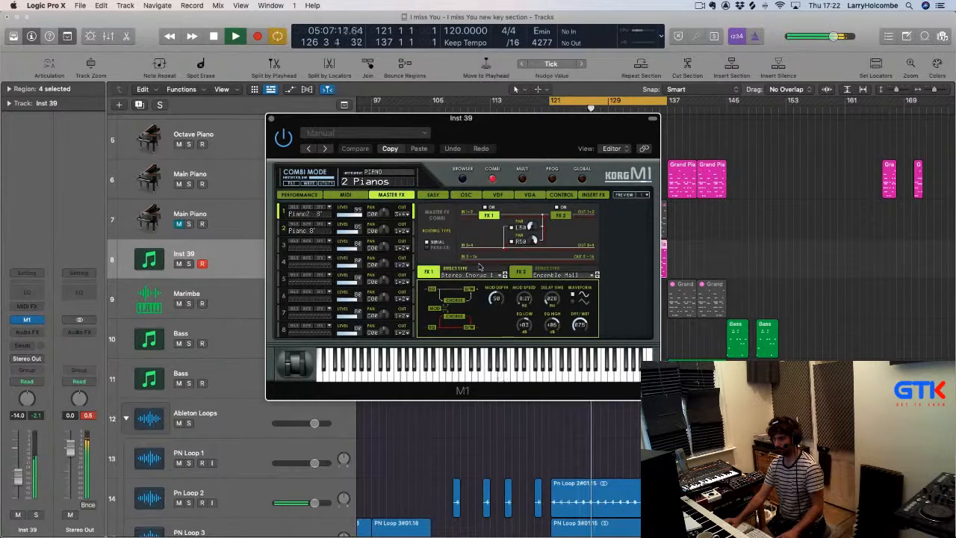
click(486, 207)
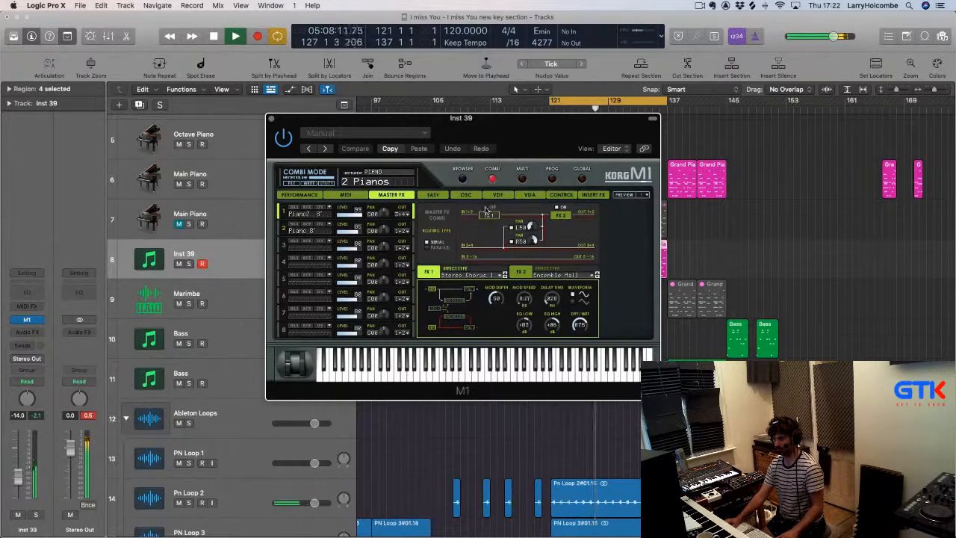
click(557, 209)
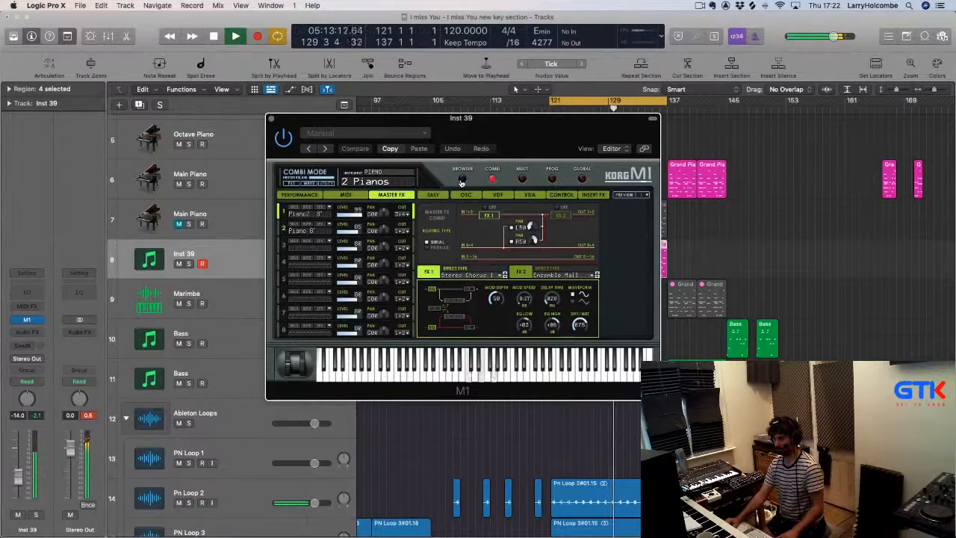
Shorten the release time in the M1's performance settings
click(462, 180)
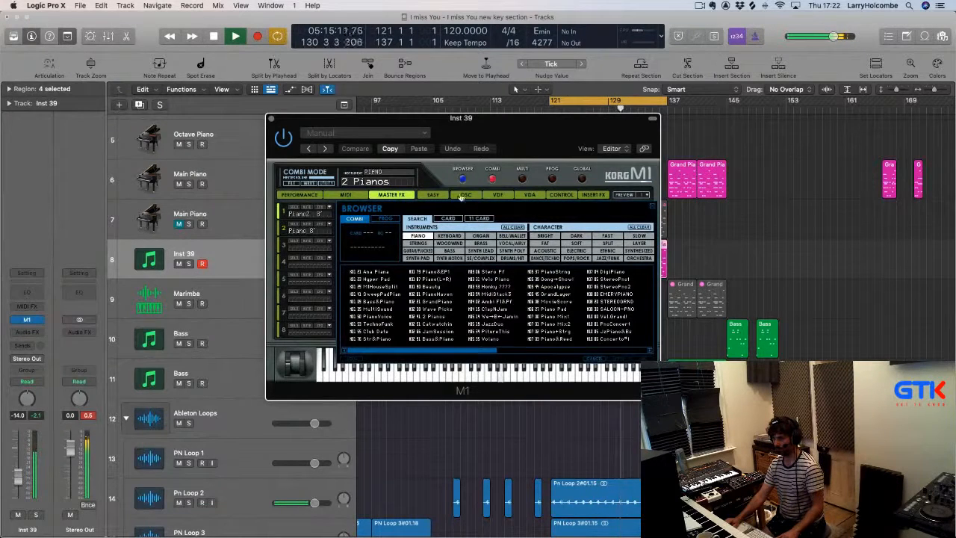
click(492, 180)
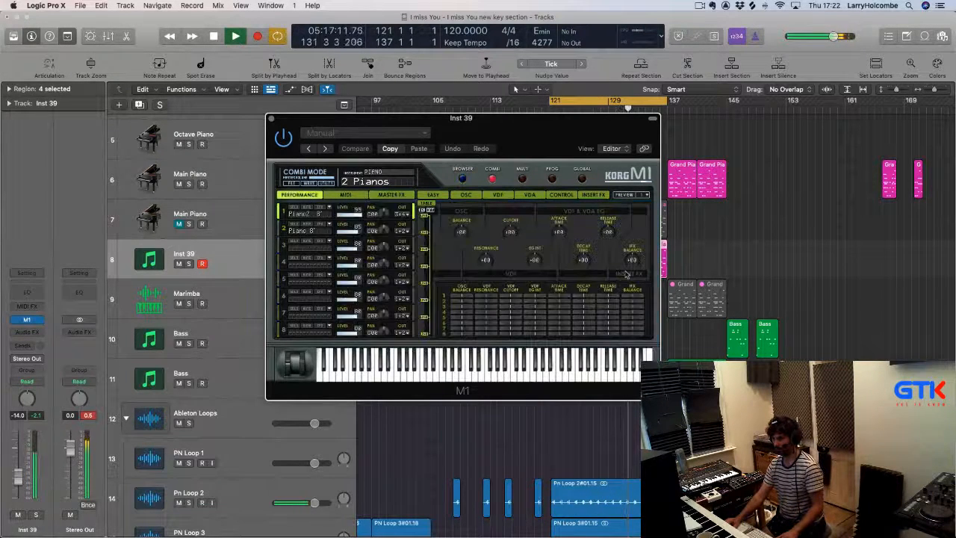
drag(608, 233, 609, 252)
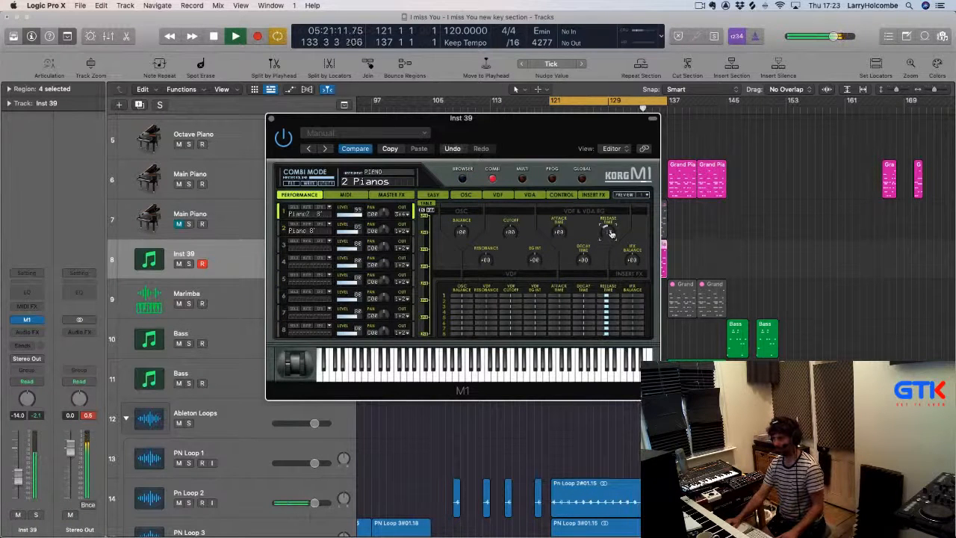
Turn the M1's FX 2 back on, set the Stereo Chorus 1 dry/wet to 29, and close the instrument window
click(383, 195)
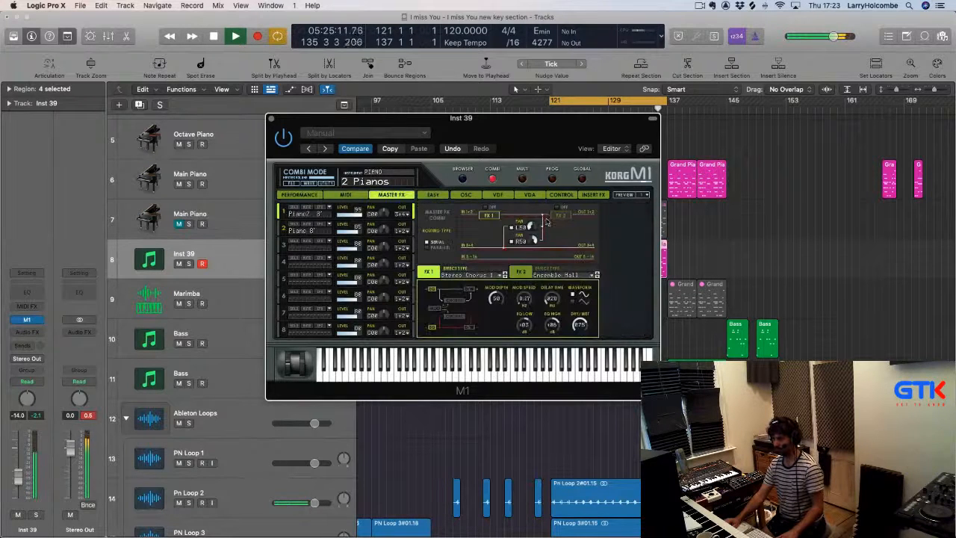
click(556, 211)
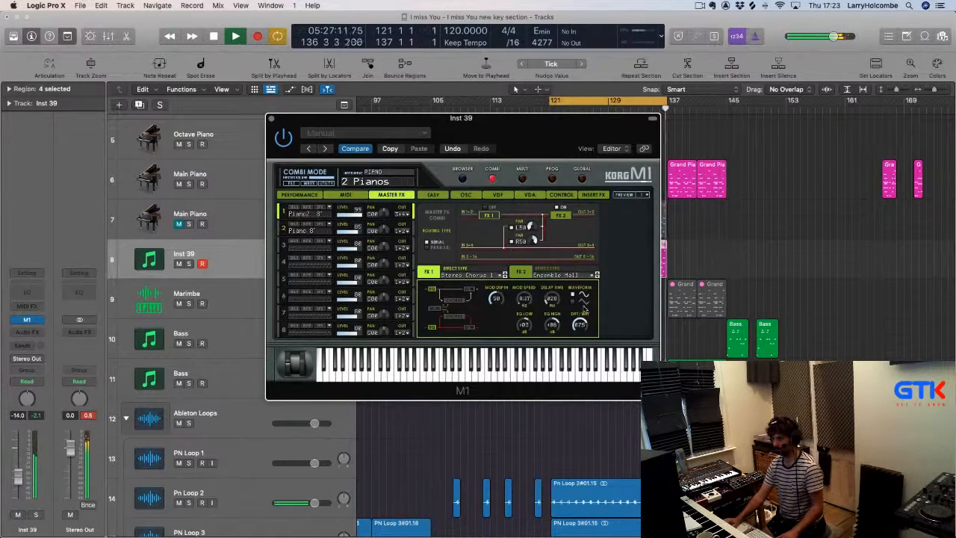
drag(580, 326, 581, 338)
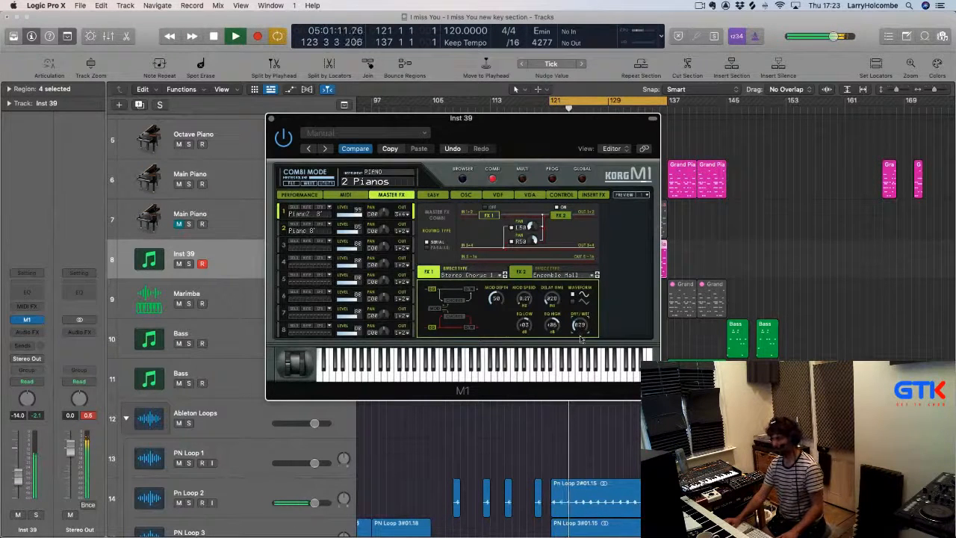
click(271, 118)
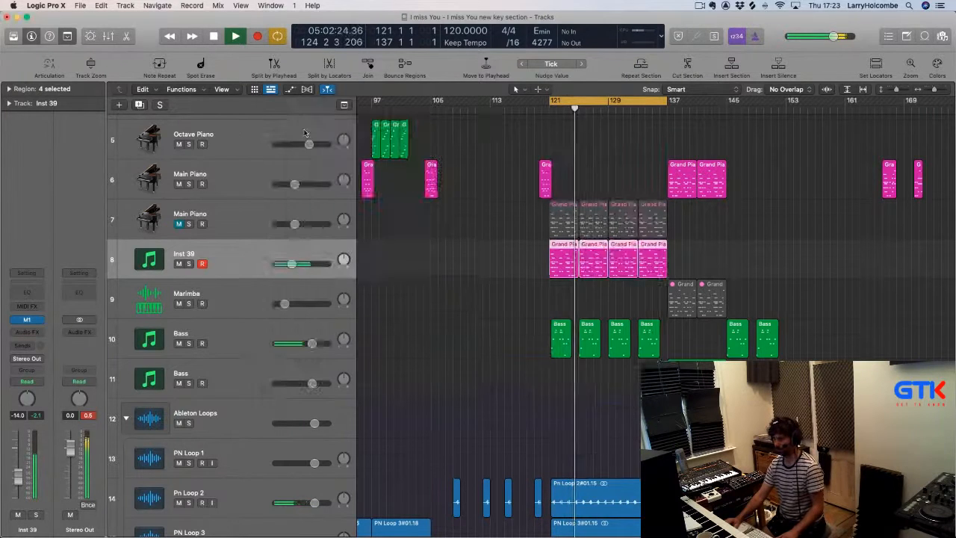
Copy two Grand Piano regions to bar 137 on the M1 track, then play with the cycle range set to bars 137 to 145
click(587, 99)
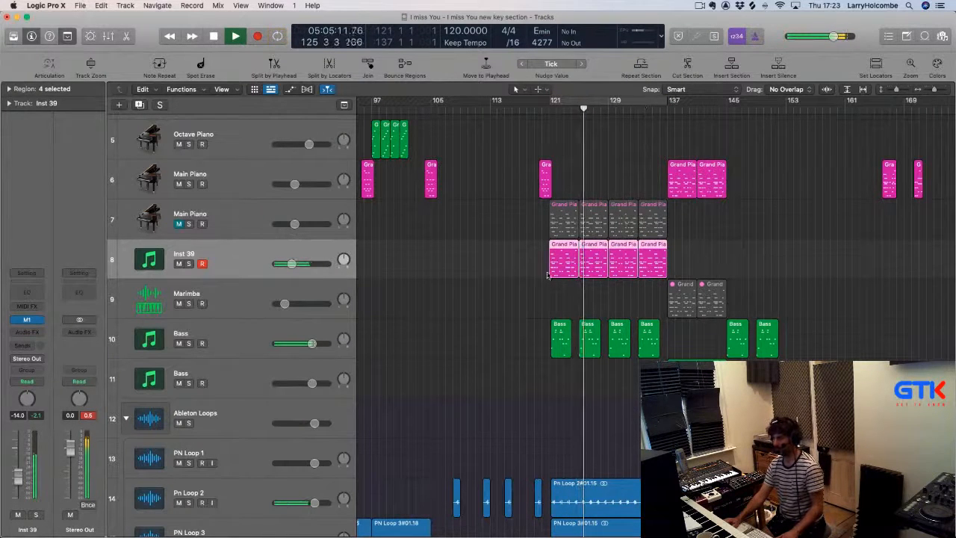
drag(723, 251, 685, 256)
drag(670, 101, 727, 113)
key(space)
key(space)
click(510, 165)
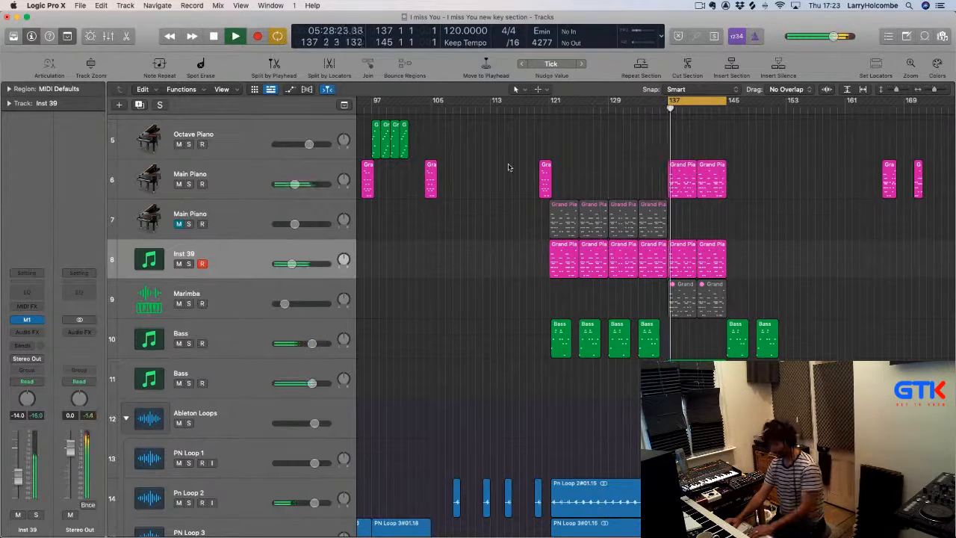
Mute the two Grand Piano regions at bars 137 to 145 on the upper Main Piano track and show the mixer
key(x)
key(x)
drag(651, 166, 725, 178)
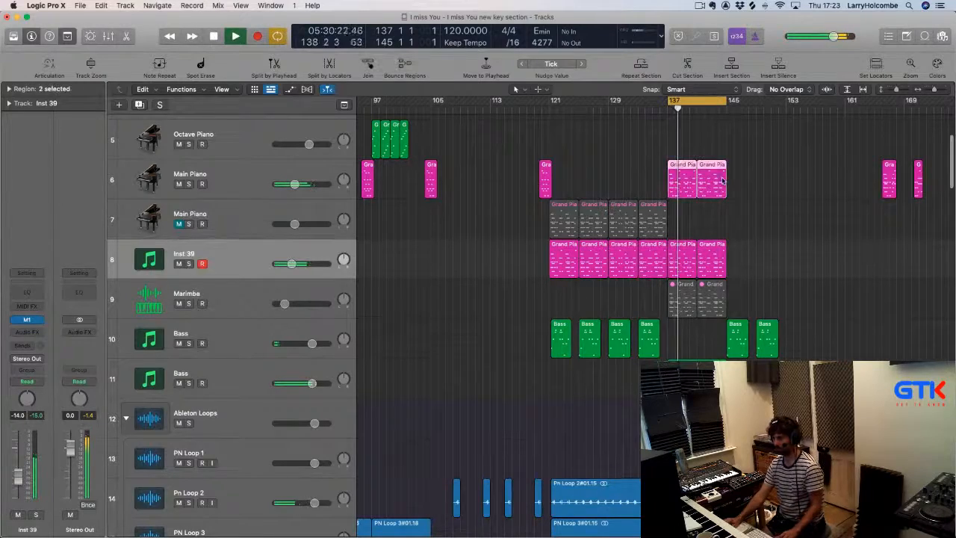
key(ctrl+m)
key(x)
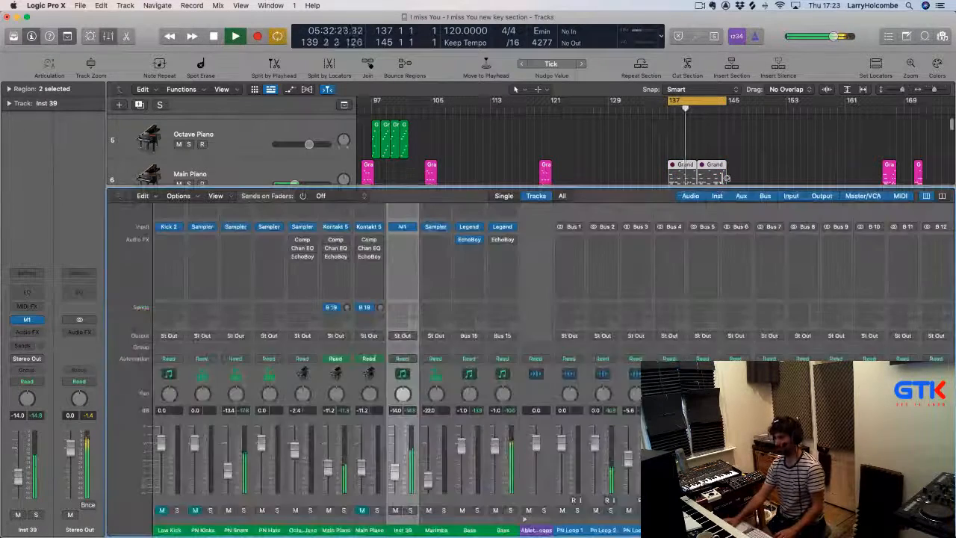
In the M1's master FX, turn FX 1 on and FX 2 off, and set the Stereo Chorus 1 dry/wet to 37
key(x)
key(x)
key(x)
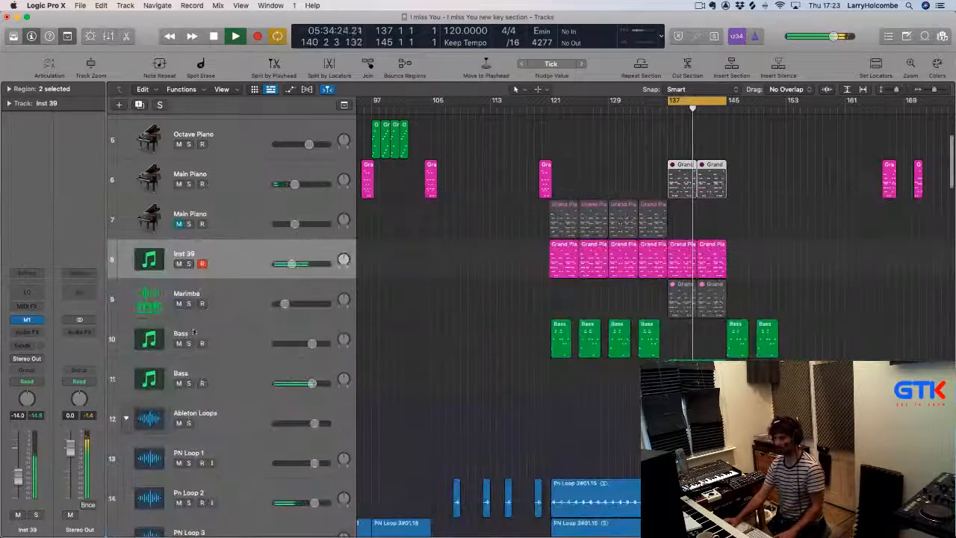
click(27, 320)
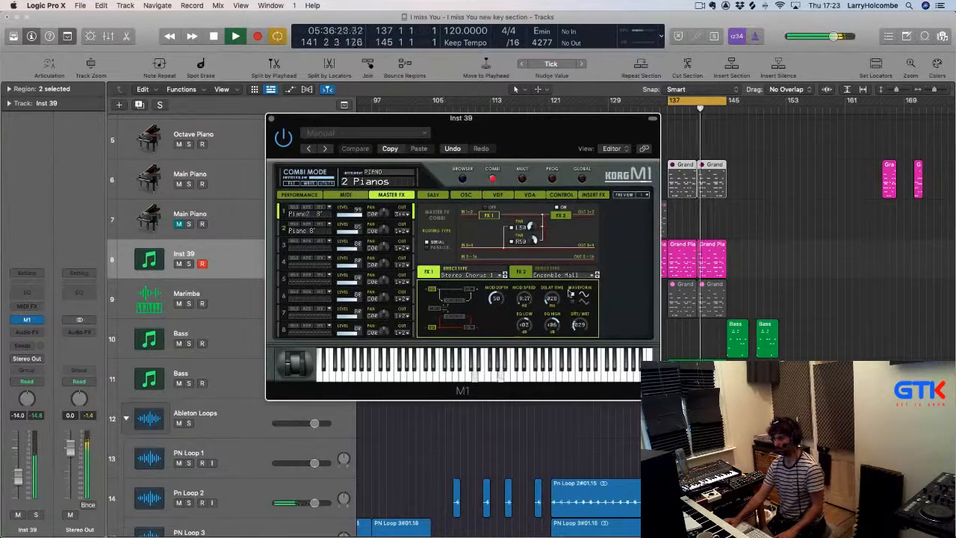
drag(578, 330, 578, 307)
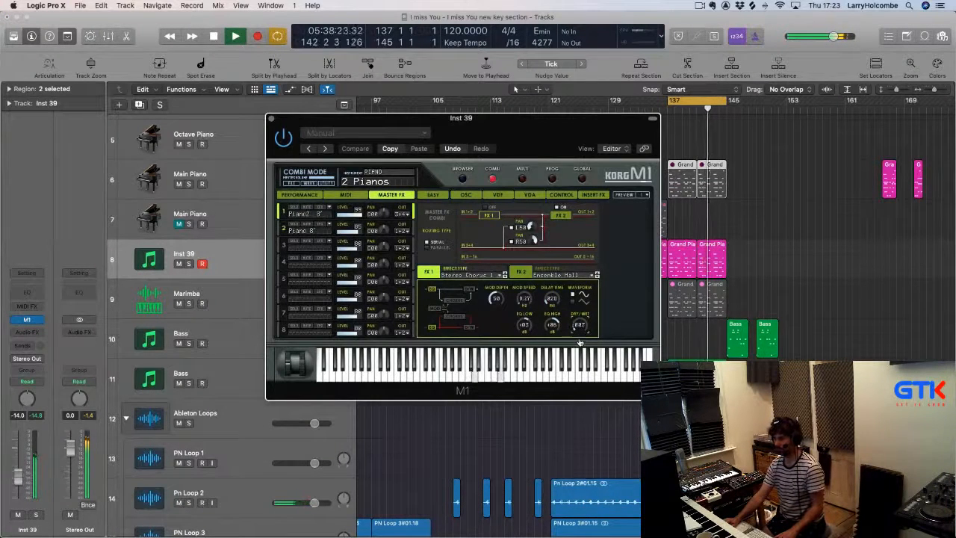
click(488, 215)
click(560, 215)
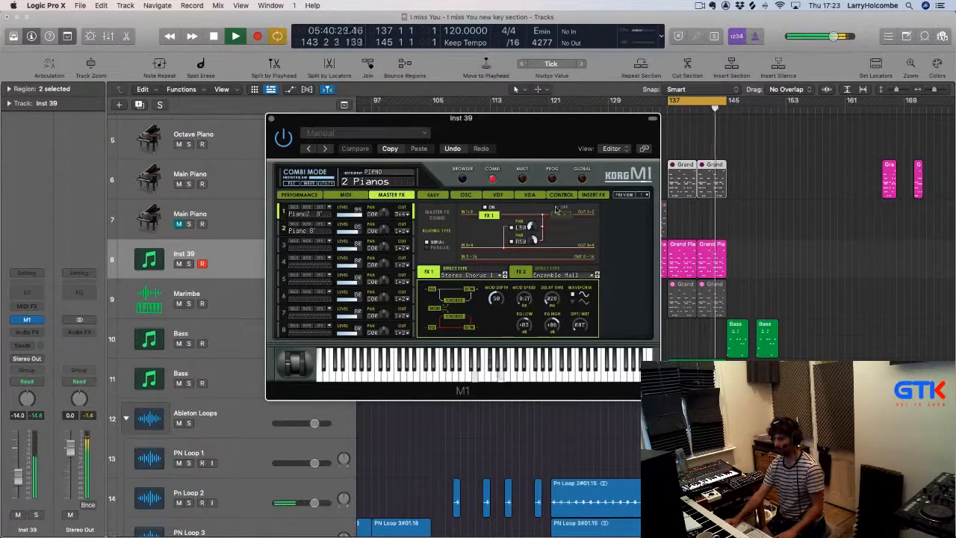
click(271, 118)
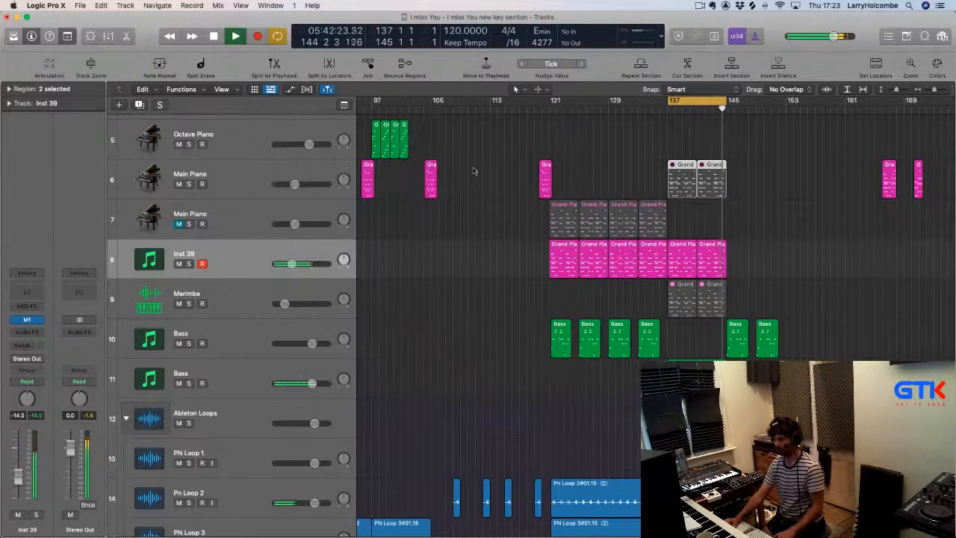
click(504, 160)
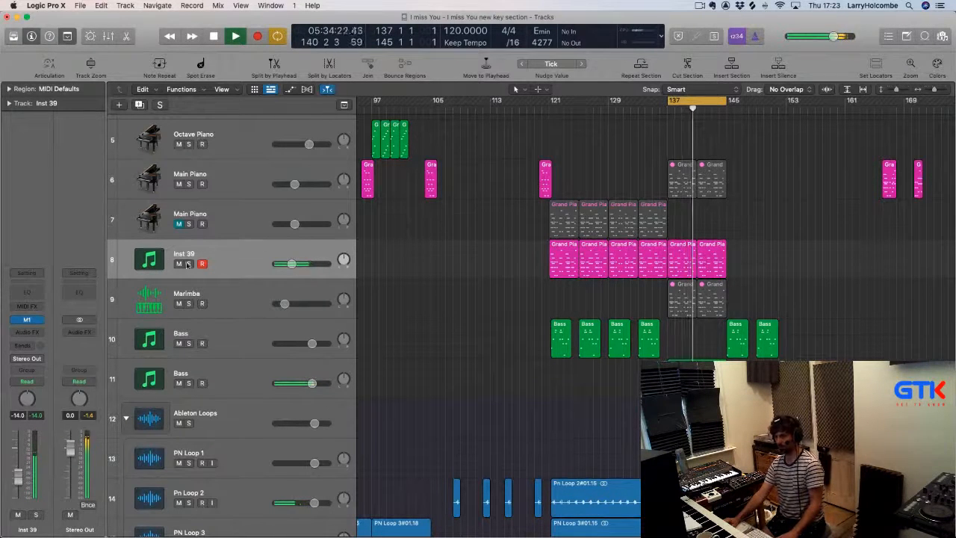
click(25, 320)
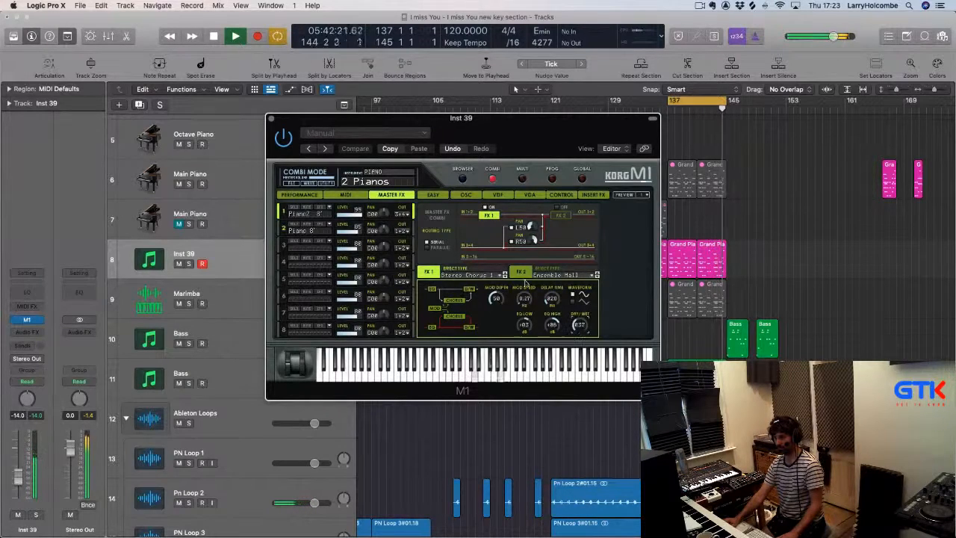
click(271, 119)
Mute the M1 track and unmute the two Grand Piano regions at bars 137 to 145 on the upper Main Piano track
scroll(493, 191, down, 6)
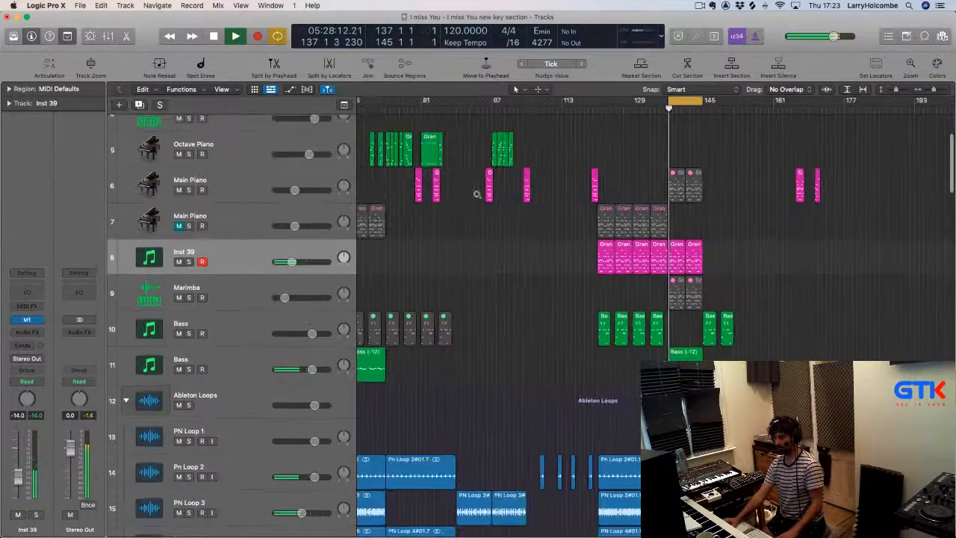
click(176, 260)
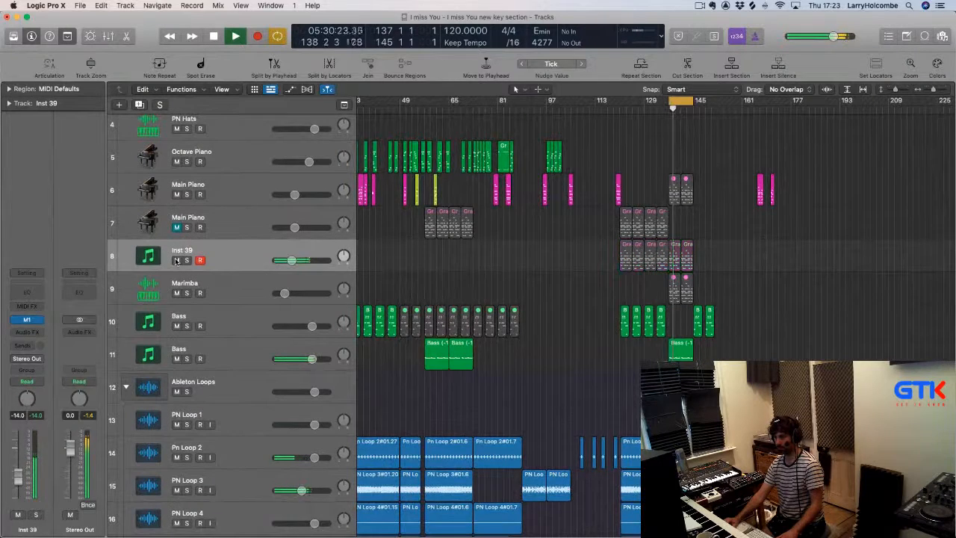
drag(694, 183, 695, 185)
key(ctrl+m)
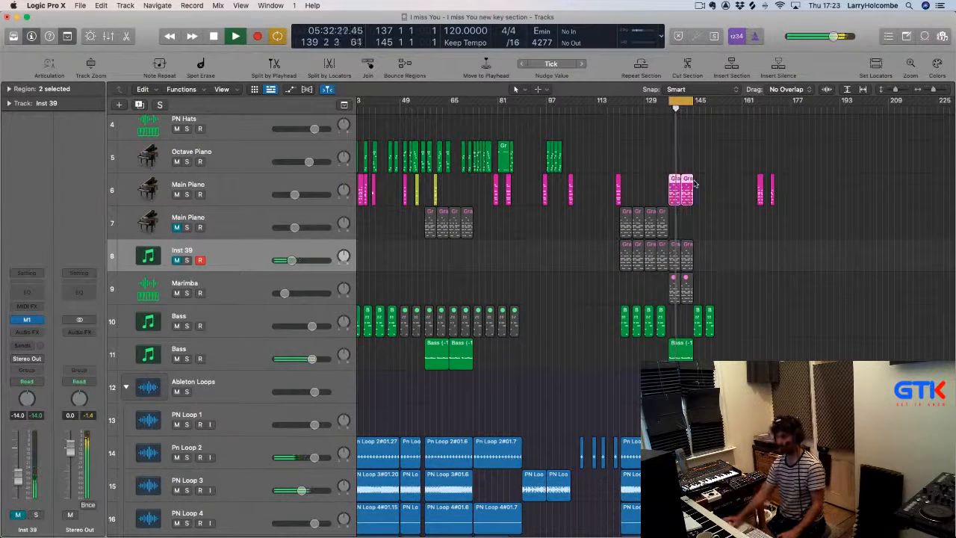
Lengthen the notes of the Bass region at bar 137 in the piano roll so each ends at the following note, and close the editor
click(682, 351)
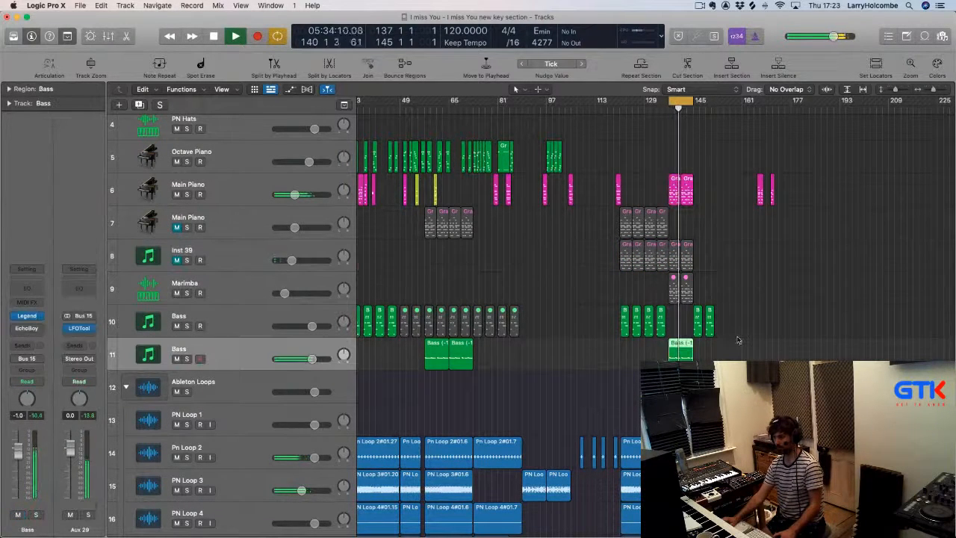
double_click(680, 346)
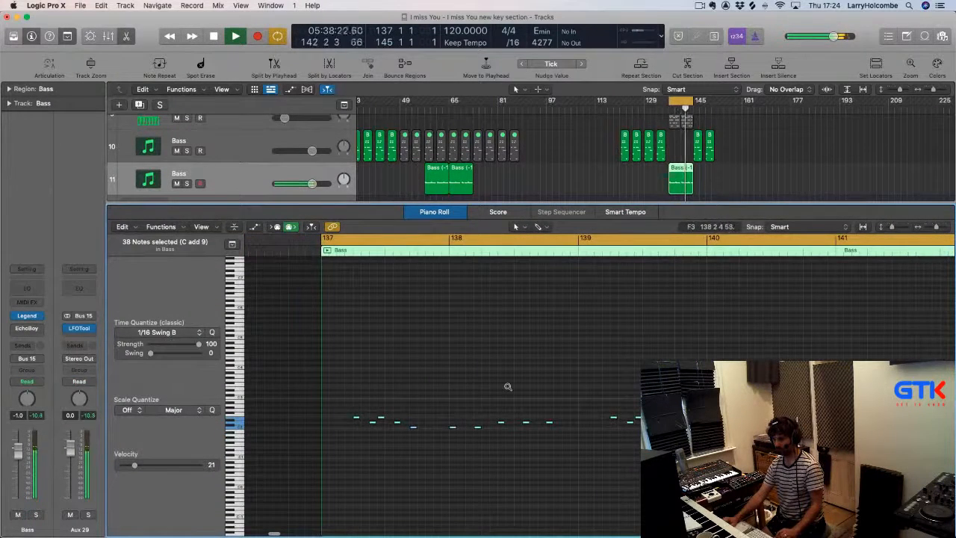
drag(499, 395, 331, 458)
drag(602, 400, 629, 408)
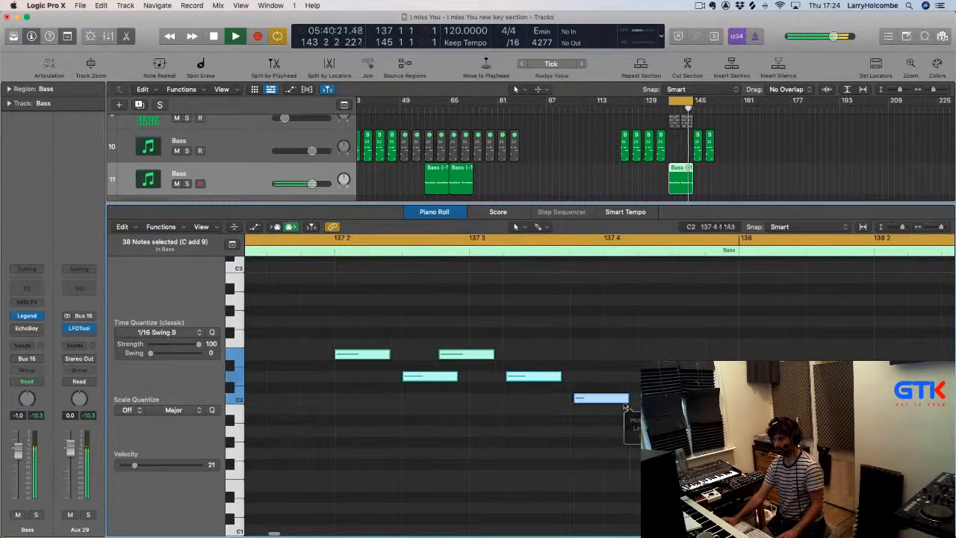
key(shift+backslash)
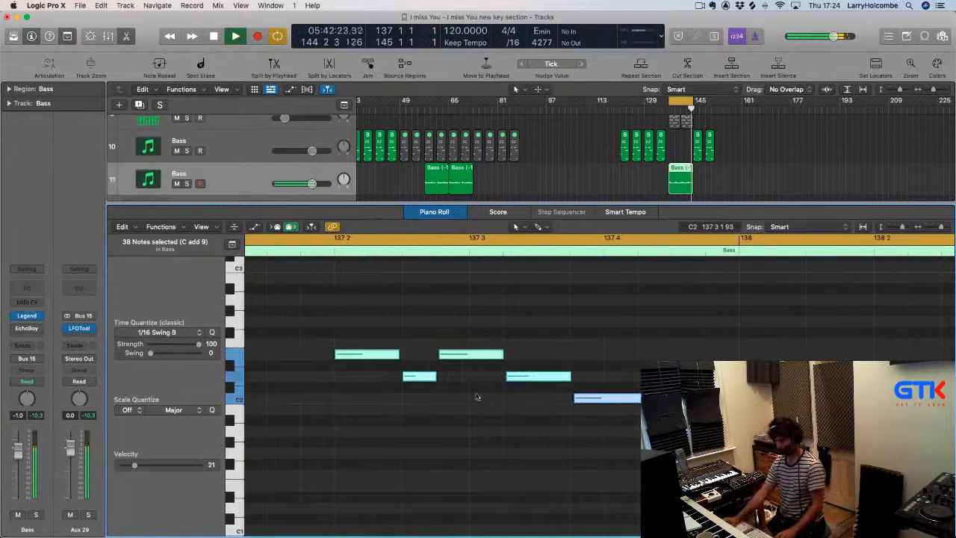
key(e)
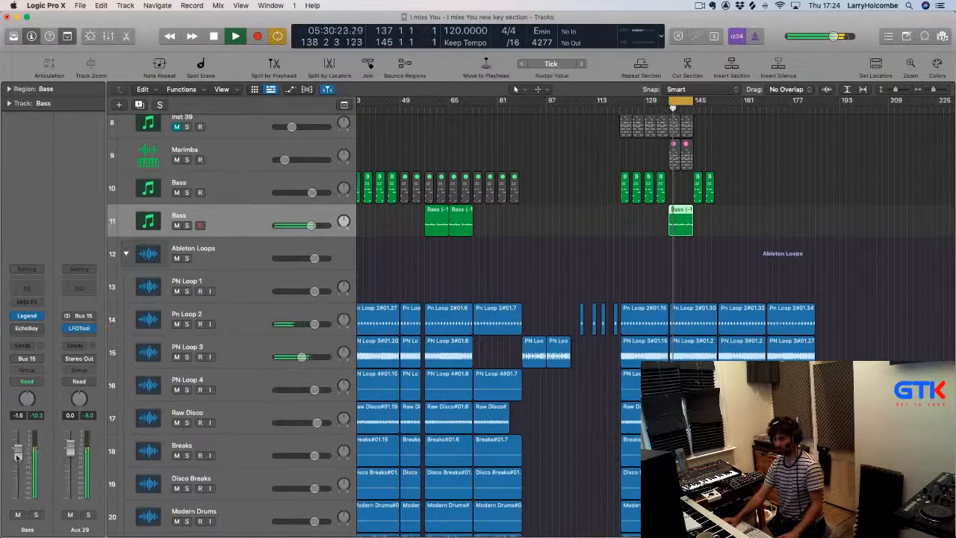
Set the lower Bass track's volume to -1.9 dB and look over its Legend synth settings
click(26, 316)
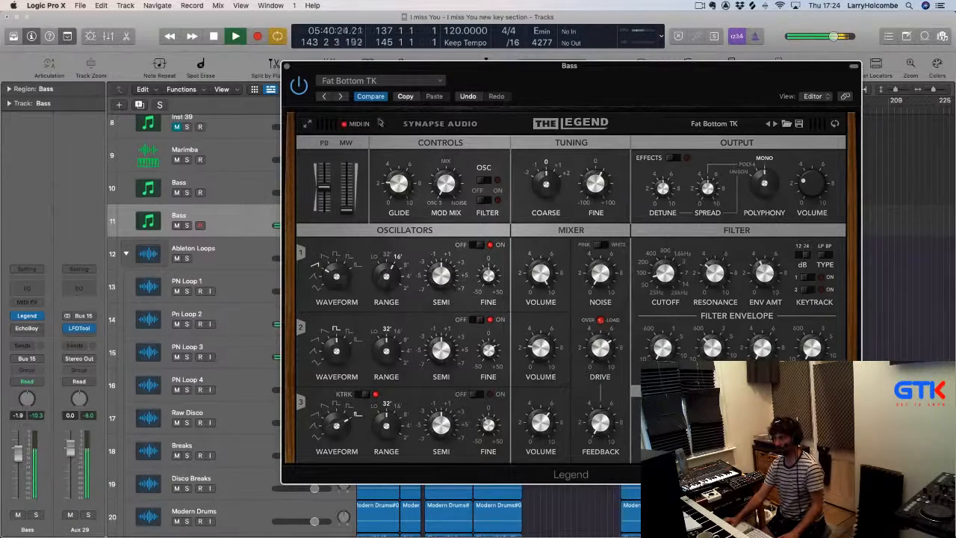
click(287, 68)
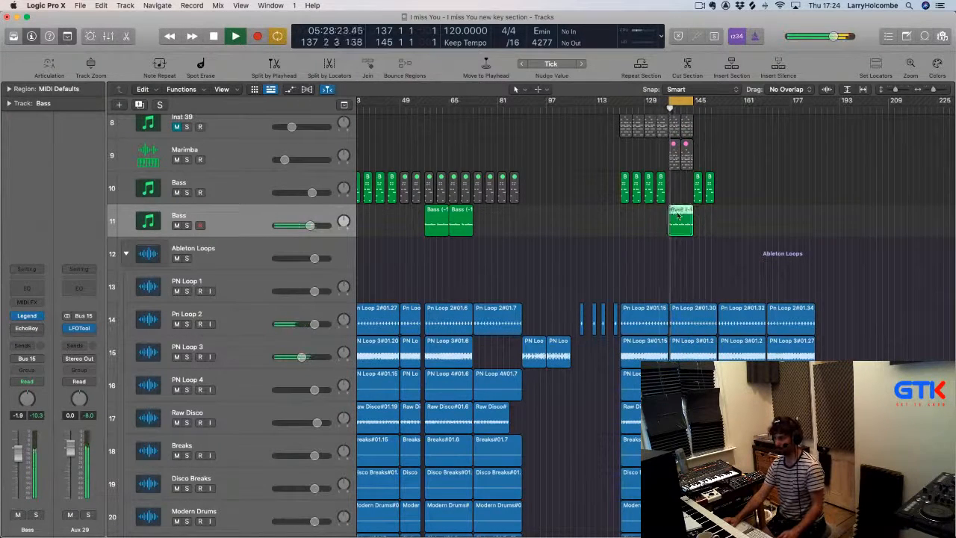
Copy the Bass region from bar 137 to bar 121 on the lower Bass track and set the cycle range to bars 121 to 129
drag(686, 224, 628, 215)
drag(578, 162, 780, 298)
drag(549, 112, 554, 112)
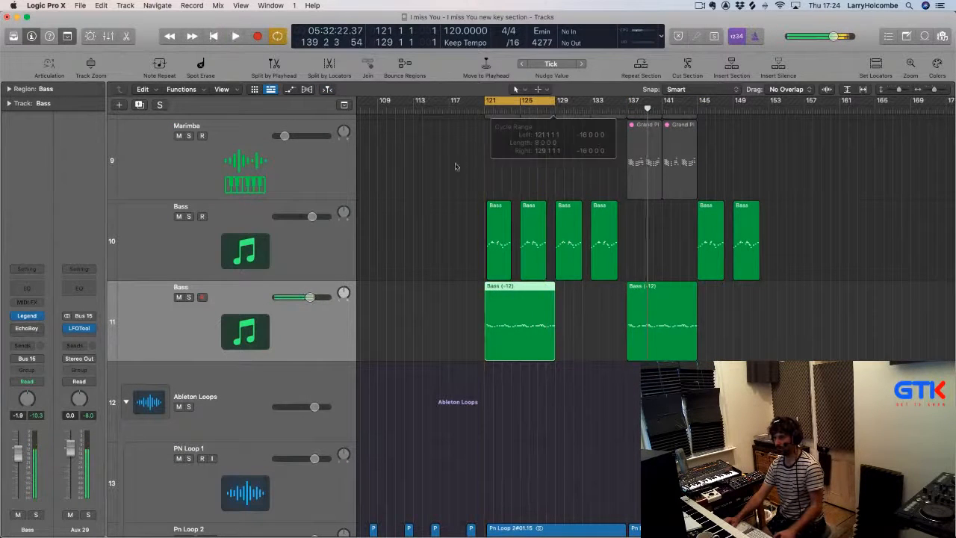
Mute the upper Bass track and check the levels in the mixer
click(179, 216)
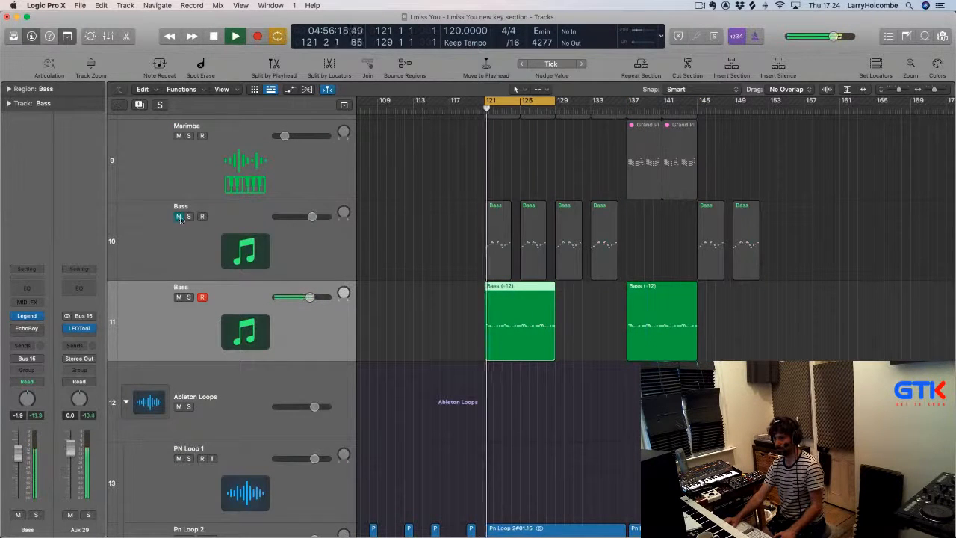
click(386, 269)
key(x)
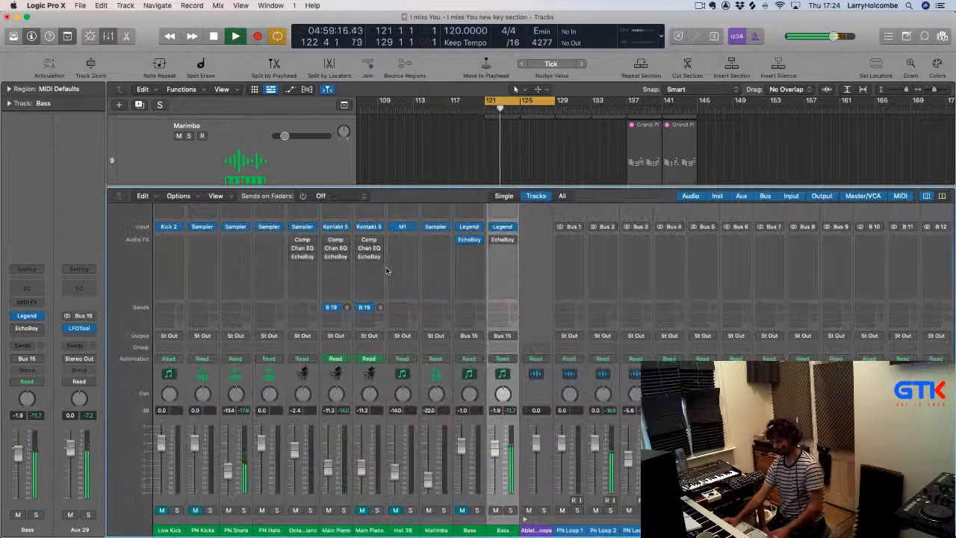
key(x)
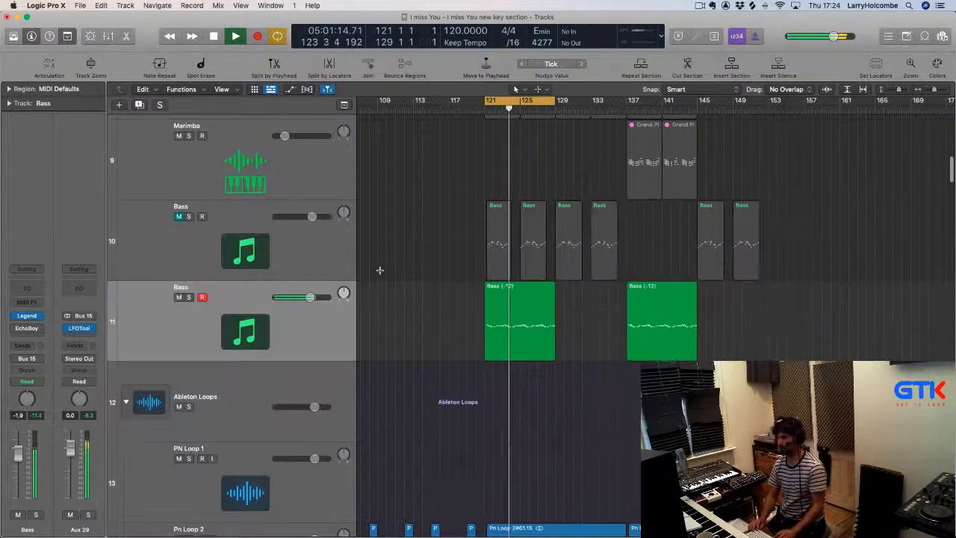
key(super+Up)
key(super+Up)
key(super+Up)
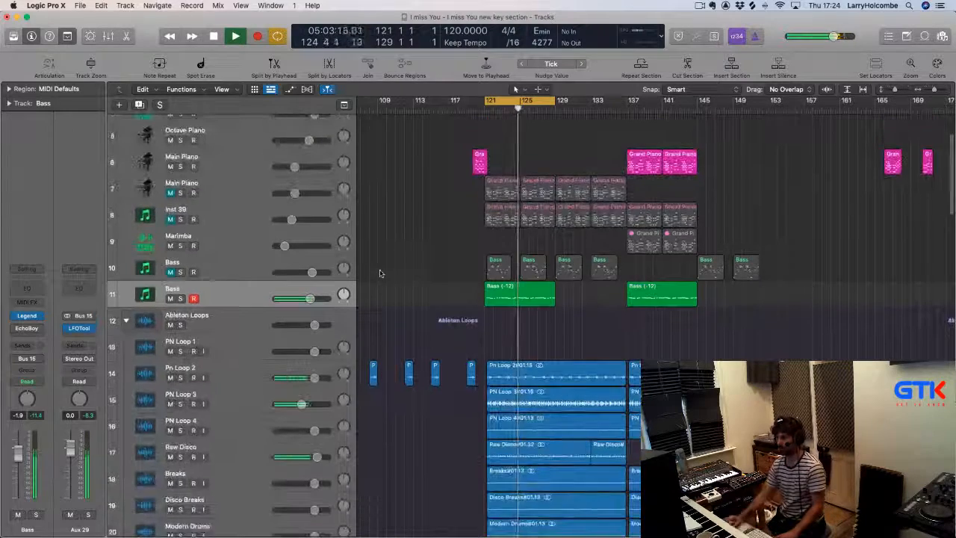
key(super+Up)
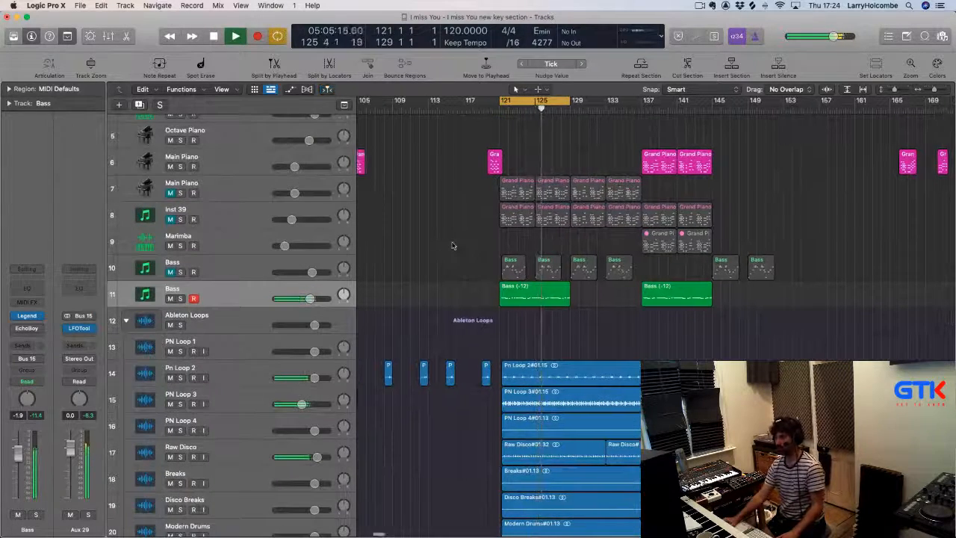
Unmute the lower Main Piano track, with its volume at -12.8 dB and its Bus 19 send turned down to -∞
click(172, 193)
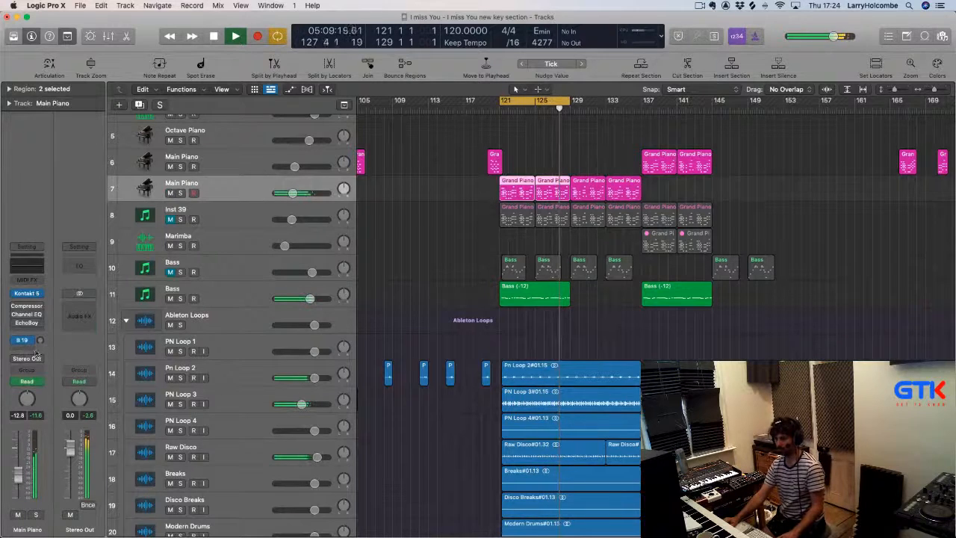
drag(40, 340, 30, 262)
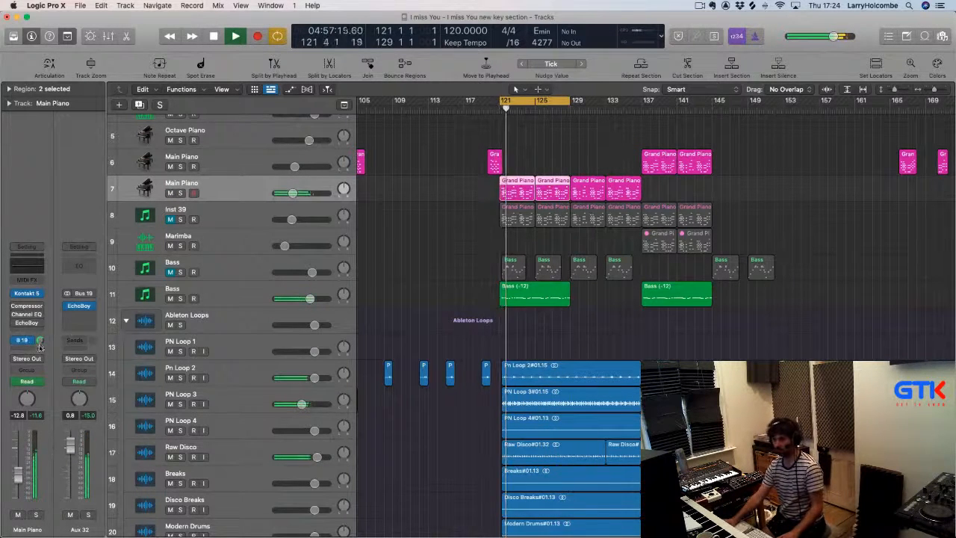
drag(41, 341, 40, 377)
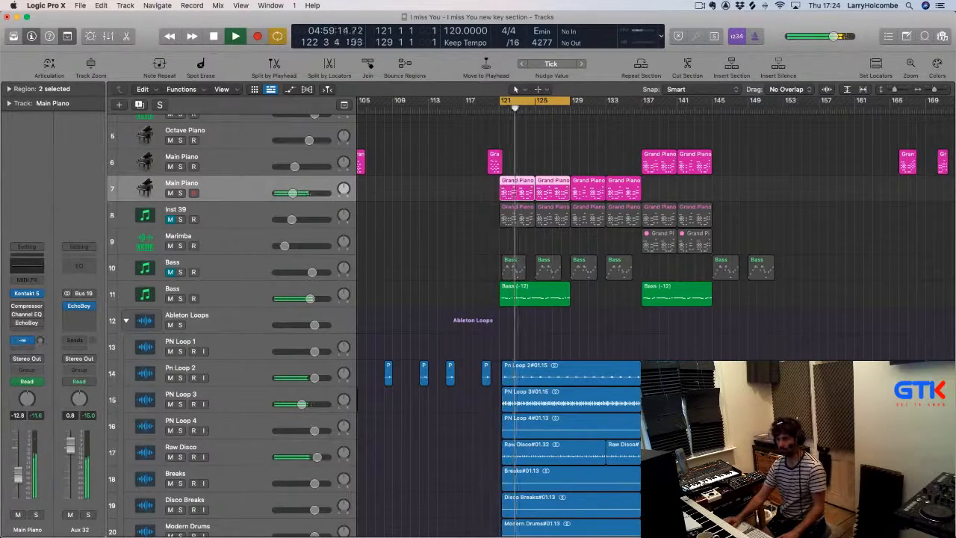
Copy the Bass region from bar 121 to bar 33 on the lower Bass track and set the cycle range to bars 33 to 49
scroll(437, 223, down, 3)
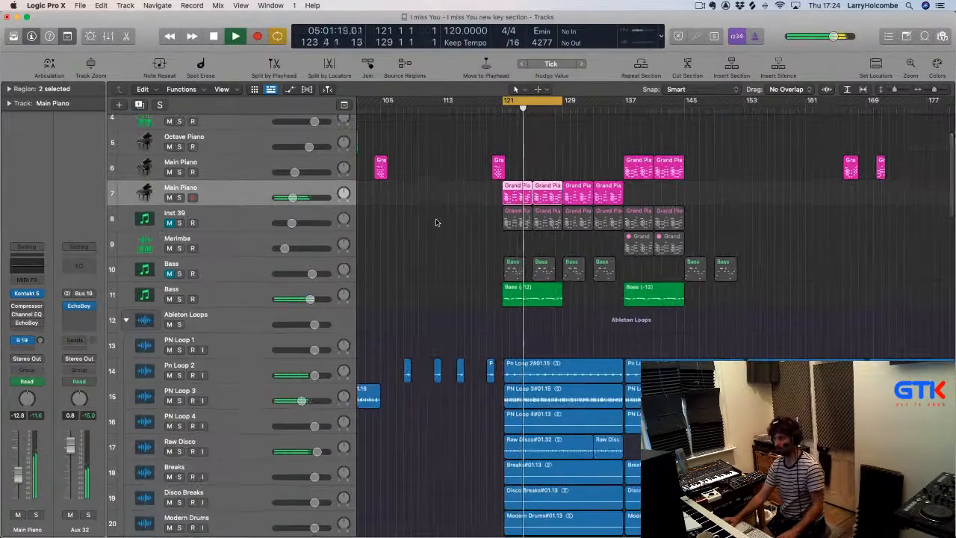
scroll(437, 223, left, 10)
scroll(437, 222, left, 5)
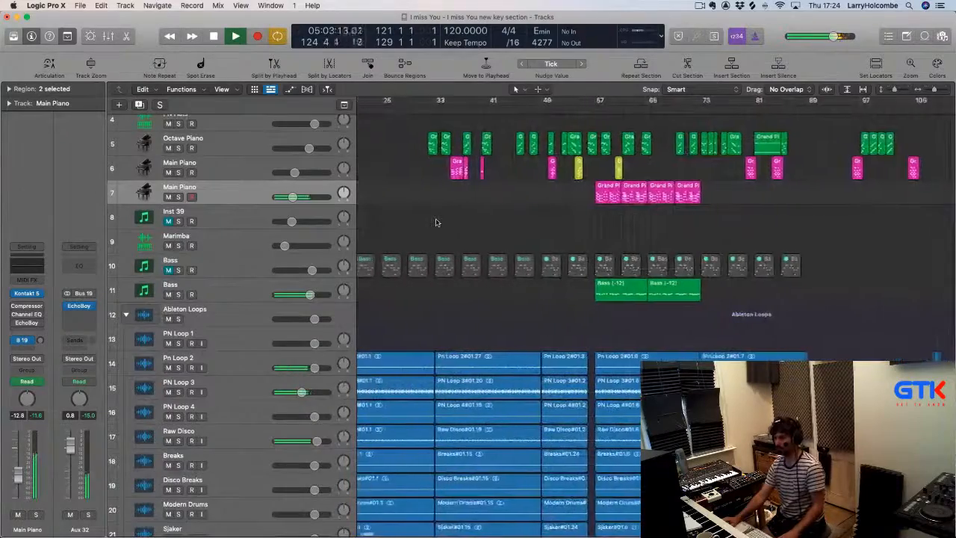
scroll(437, 221, down, 1)
click(437, 222)
scroll(437, 222, down, 3)
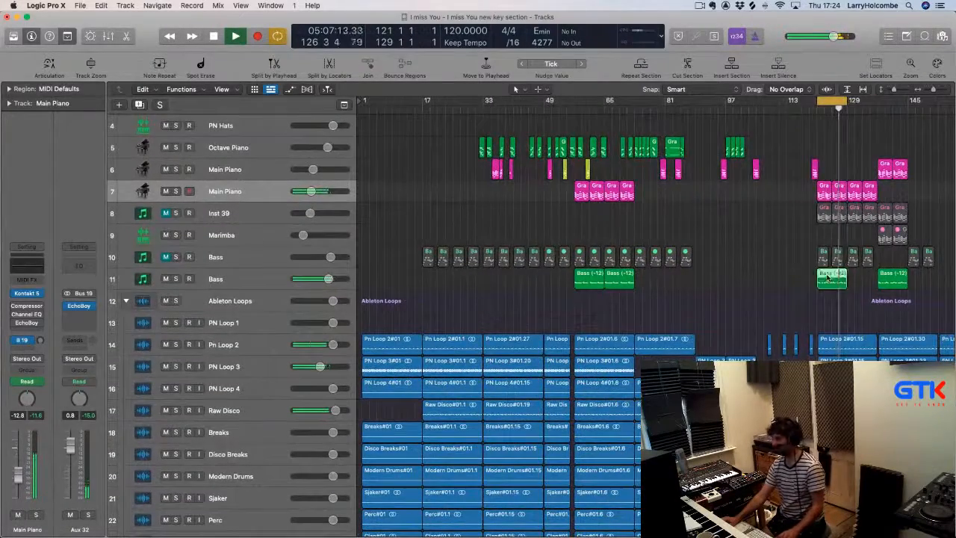
drag(834, 278, 495, 279)
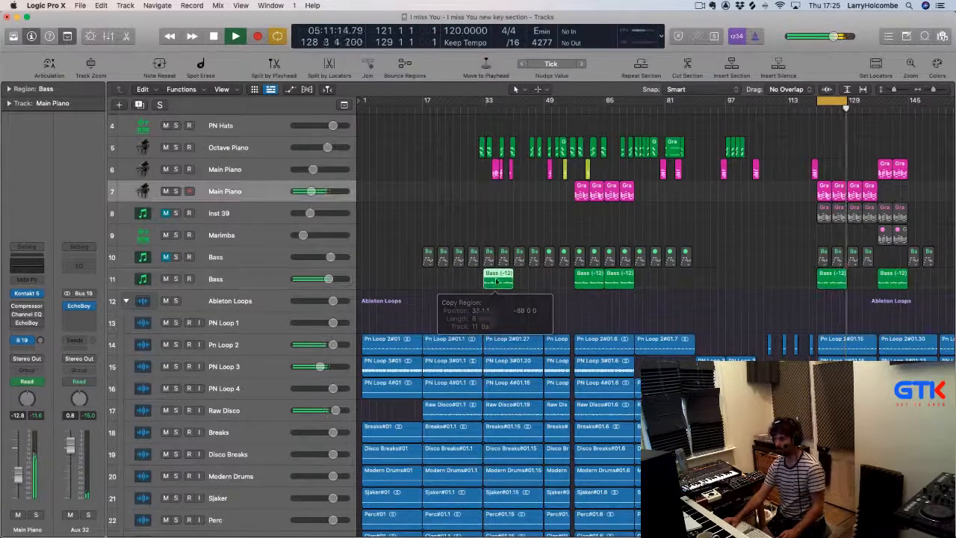
drag(489, 101, 544, 111)
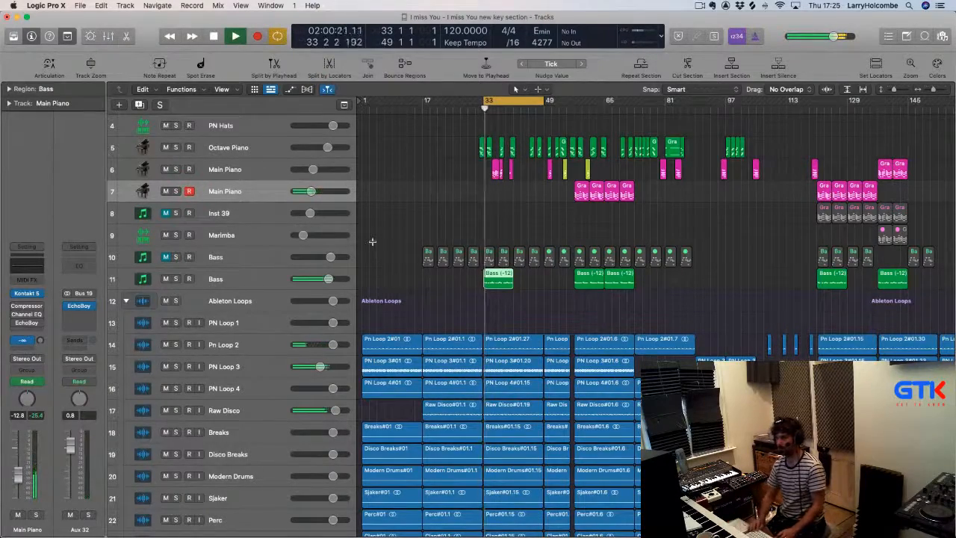
Listen to the cycled bars 33 to 49 with the whole arrangement in view and the lower Bass track selected
key(super+Up)
key(super+Up)
key(super+Up)
key(super+Up)
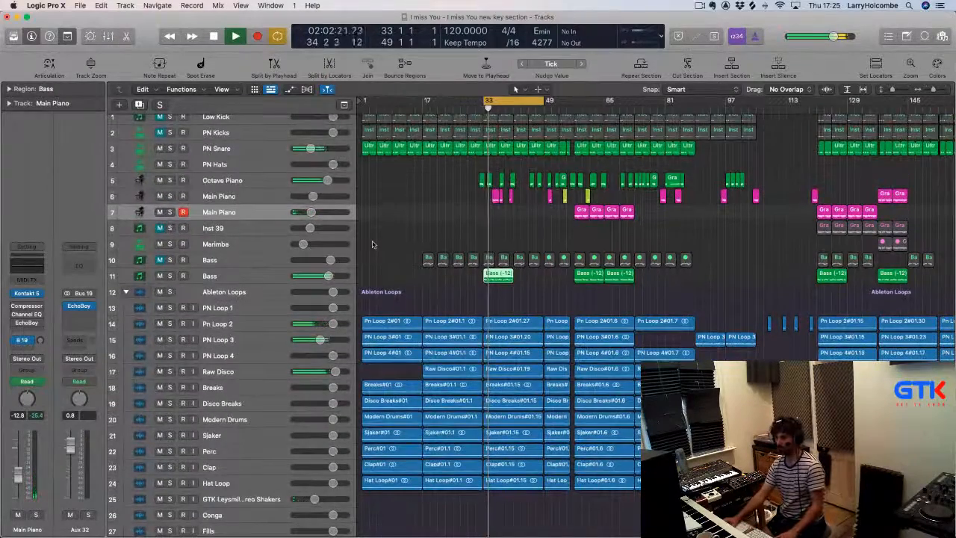
click(422, 222)
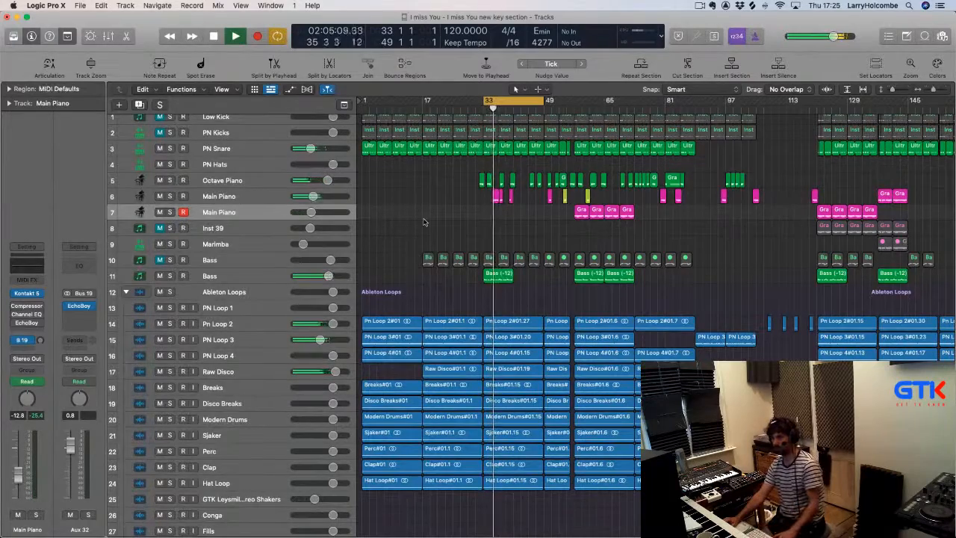
click(169, 277)
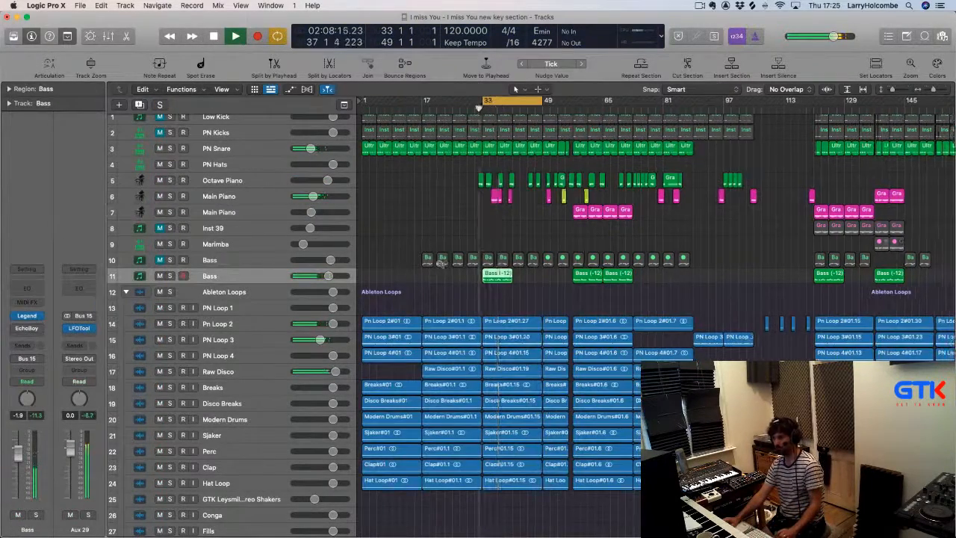
ctrl+alt+click(441, 263)
click(417, 214)
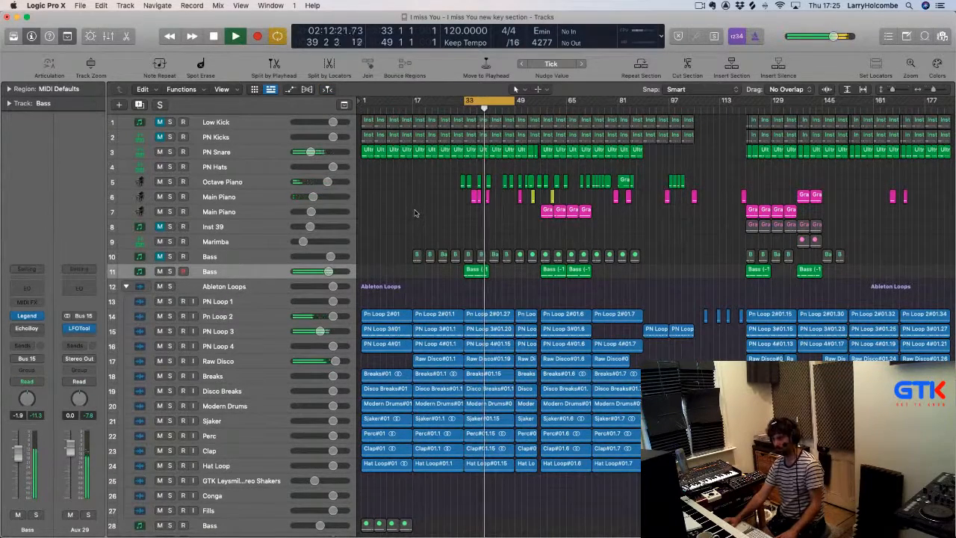
Set the cycle range to bars 1 to 189 to cover the whole arrangement, and stop playback
scroll(412, 224, down, 3)
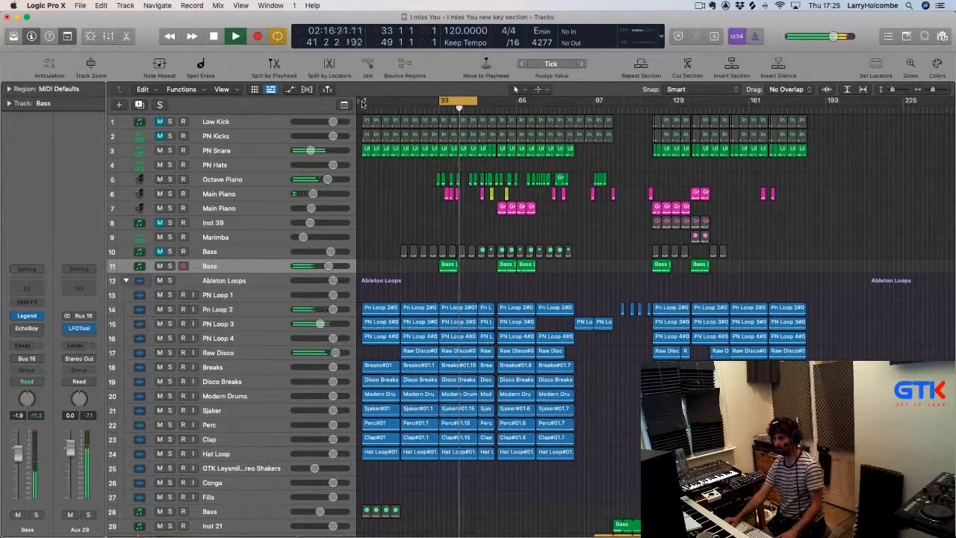
drag(363, 101, 815, 223)
key(space)
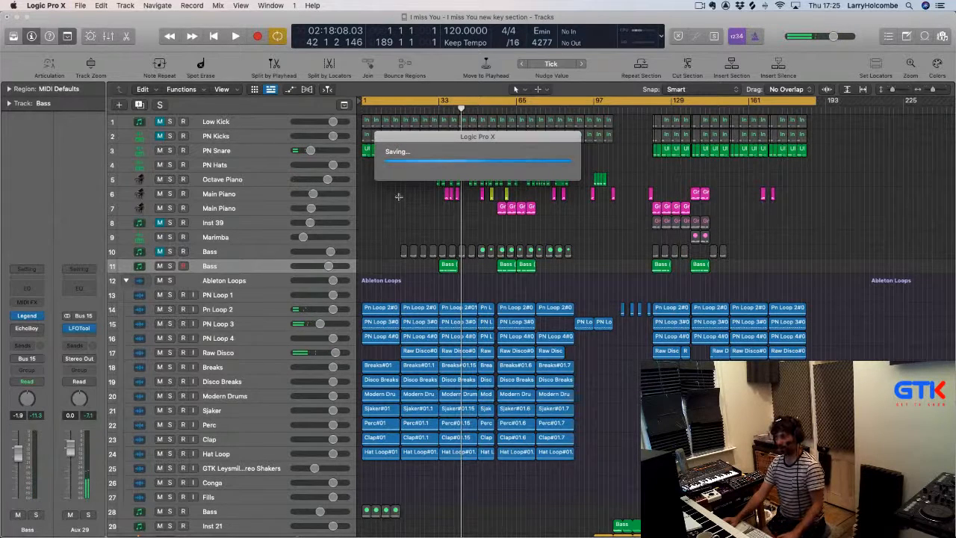
Bounce the song offline as an MP3 named "I Miss You Draft V3.mp3" into the Bounces folder
click(355, 135)
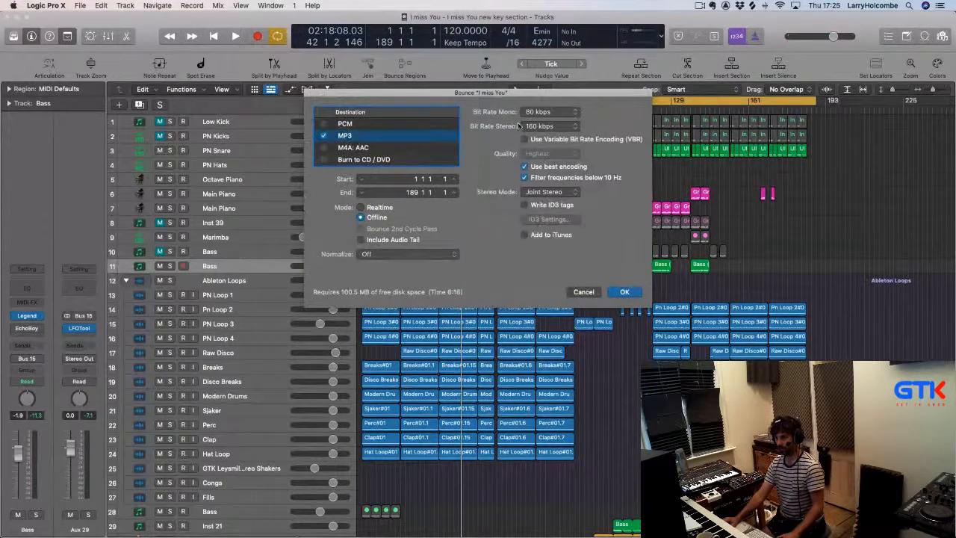
click(625, 292)
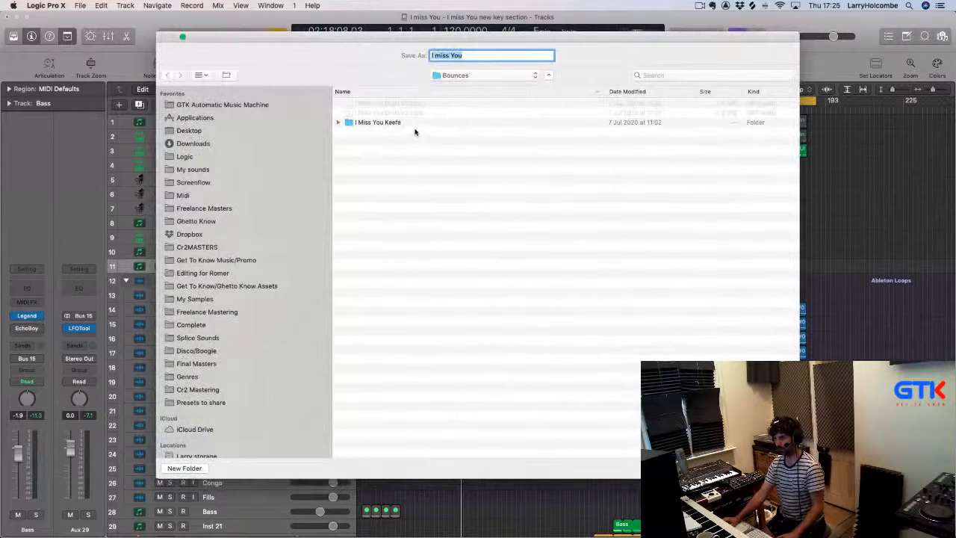
click(402, 113)
click(486, 55)
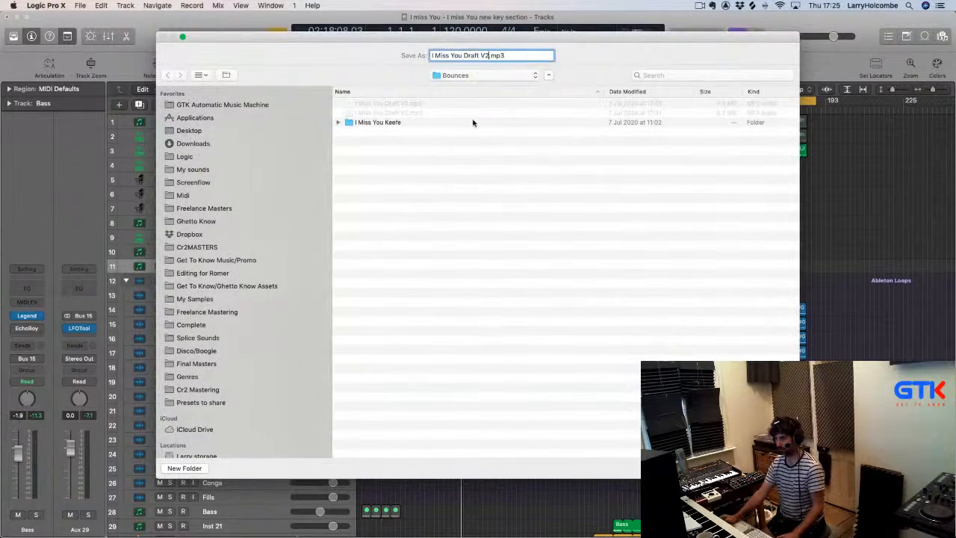
text(3)
key(Return)
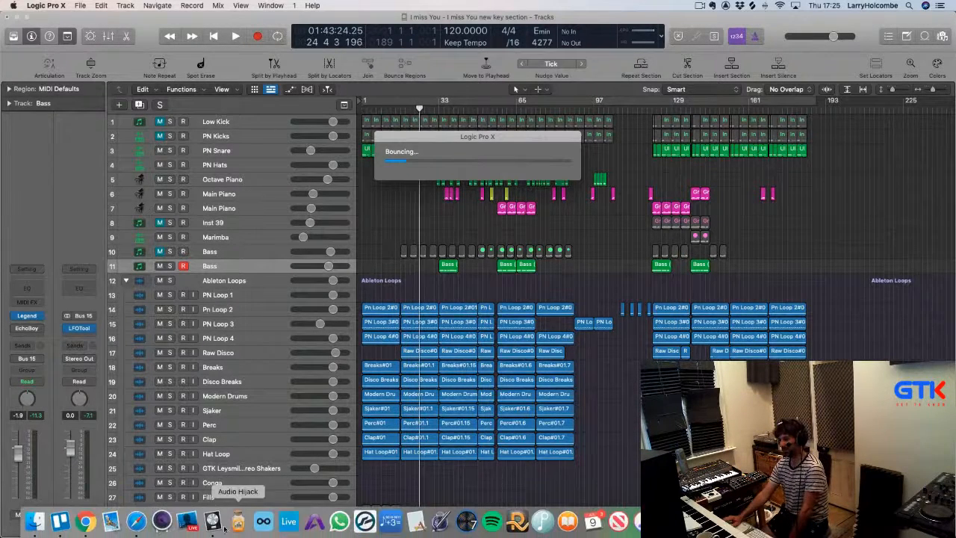
Switch to Trello, review the I Miss You card's checklist and attachments, close the card and return to Logic Pro X
click(60, 521)
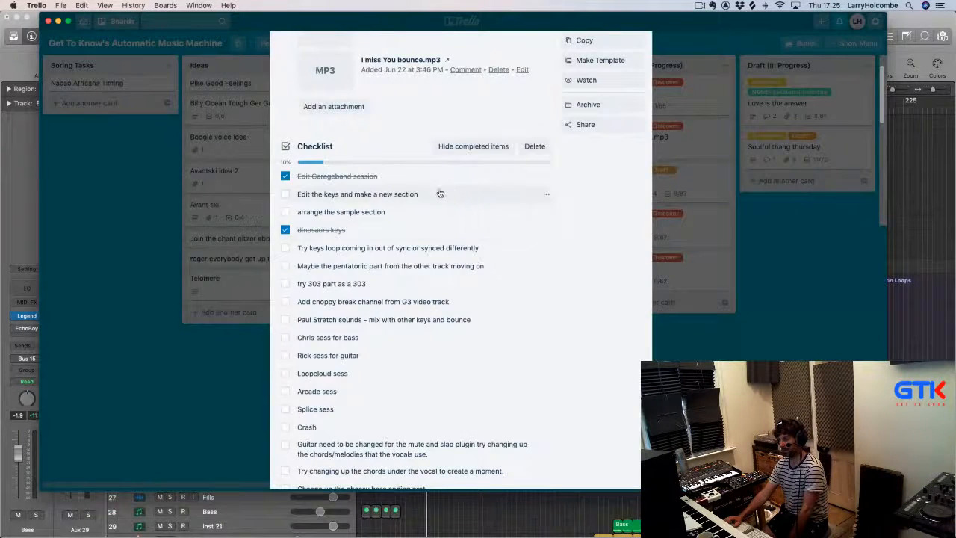
scroll(440, 192, up, 5)
scroll(440, 192, up, 3)
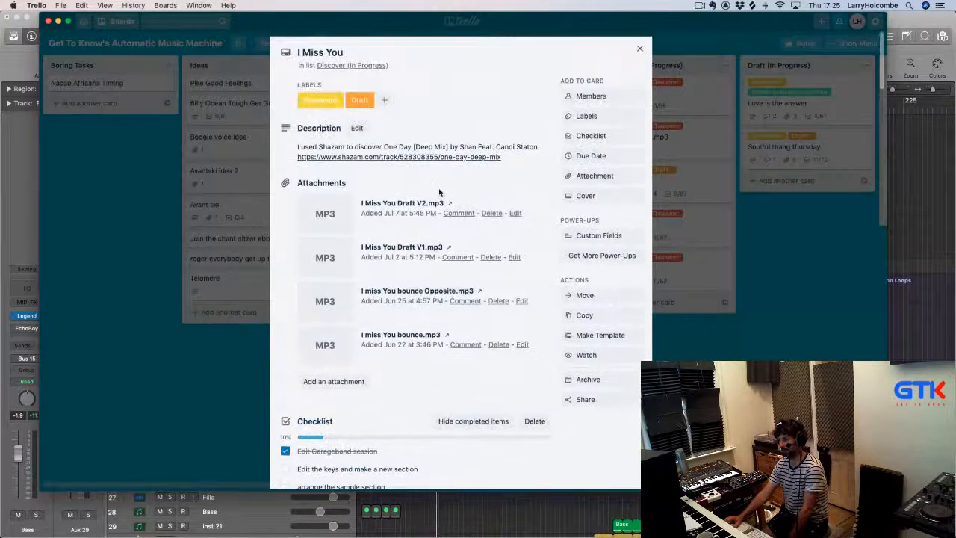
click(640, 51)
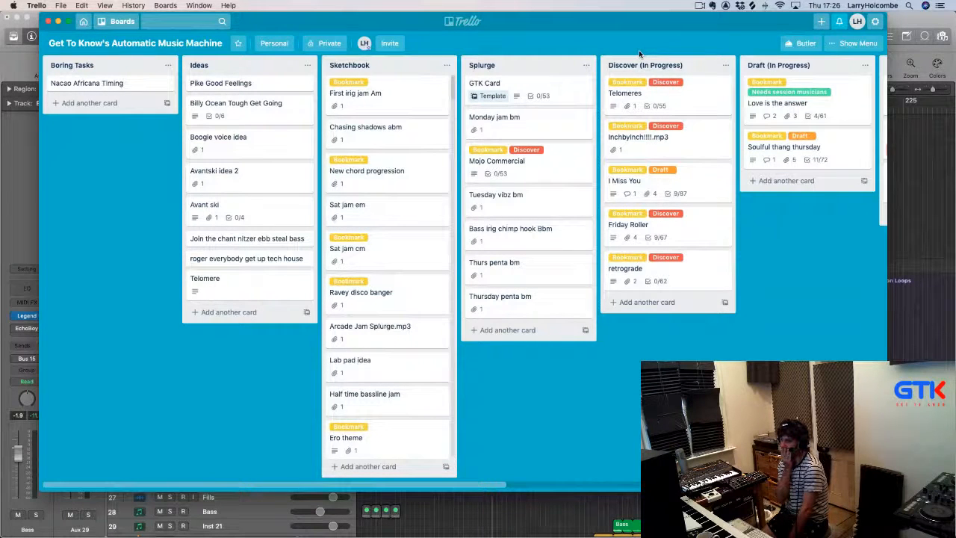
key(super+Tab)
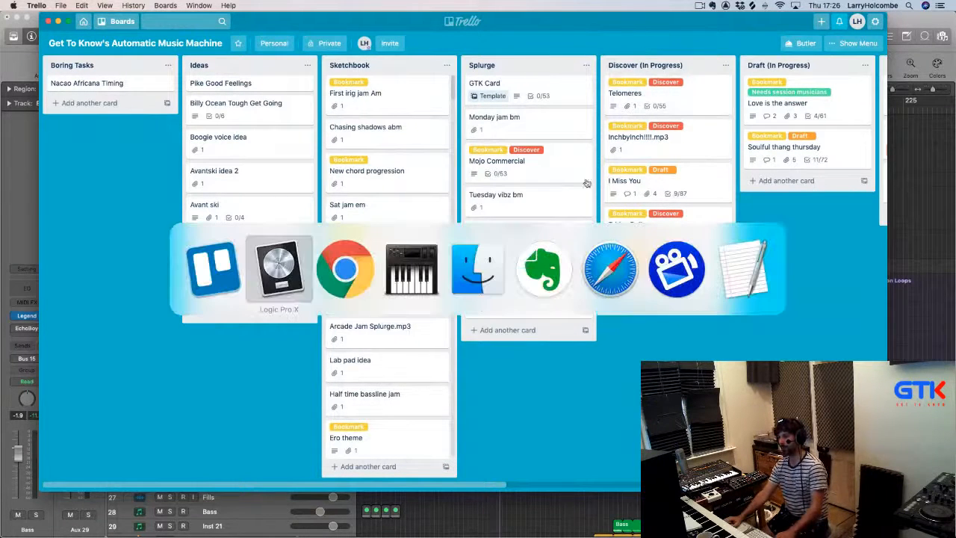
click(279, 269)
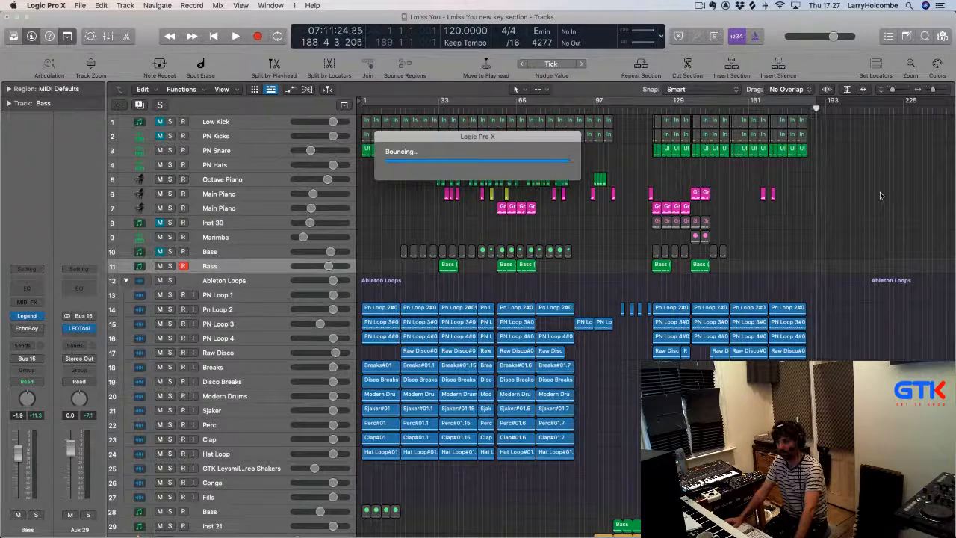
Open the I Miss You card in Trello, and switch to Finder to show the GTK Automatic Music Machine folder
key(super+Tab)
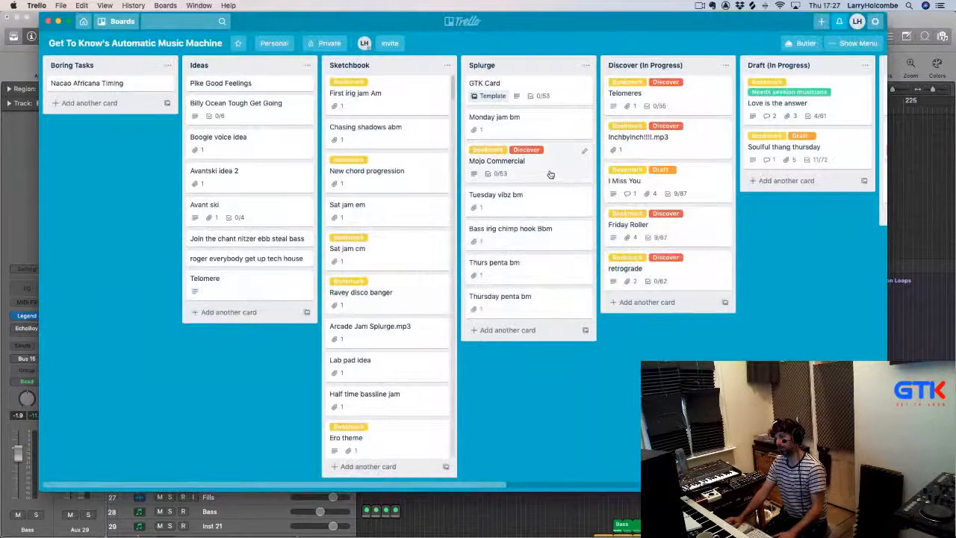
click(693, 185)
key(super+Tab)
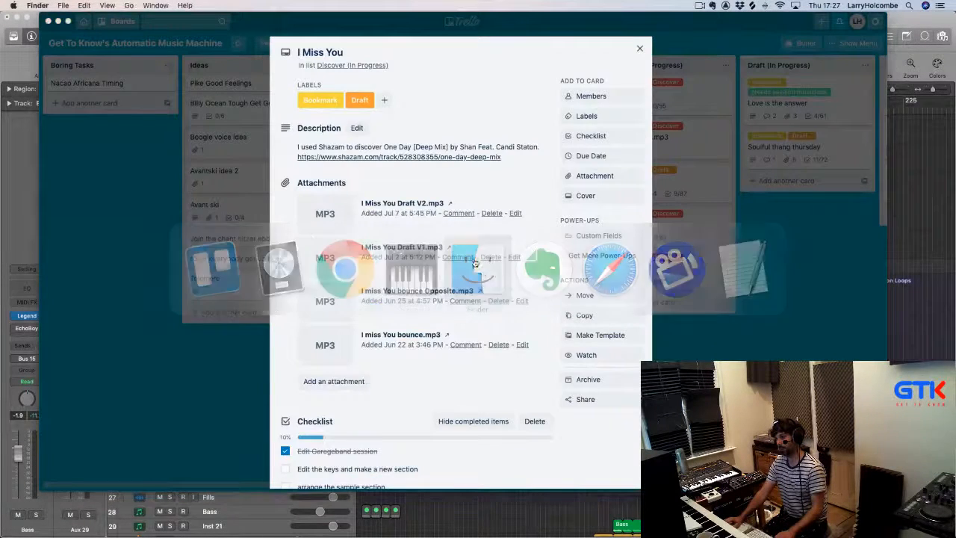
drag(479, 536, 251, 123)
key(super+Tab)
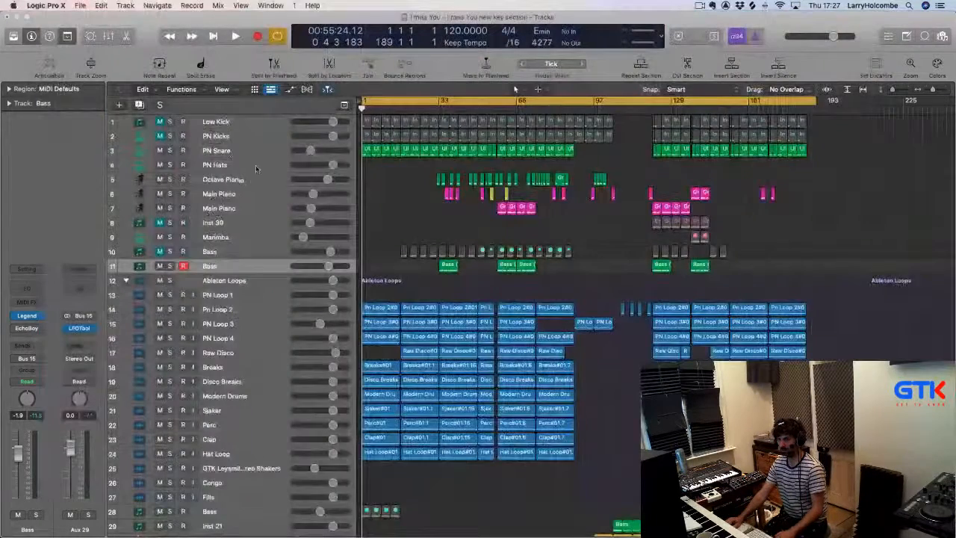
key(super+Tab)
click(257, 162)
Open the Bounces folder inside "2. In Progress (Discover/Draft/Done)", "I Miss You", "I miss You", and shift the Finder window aside
double_click(444, 160)
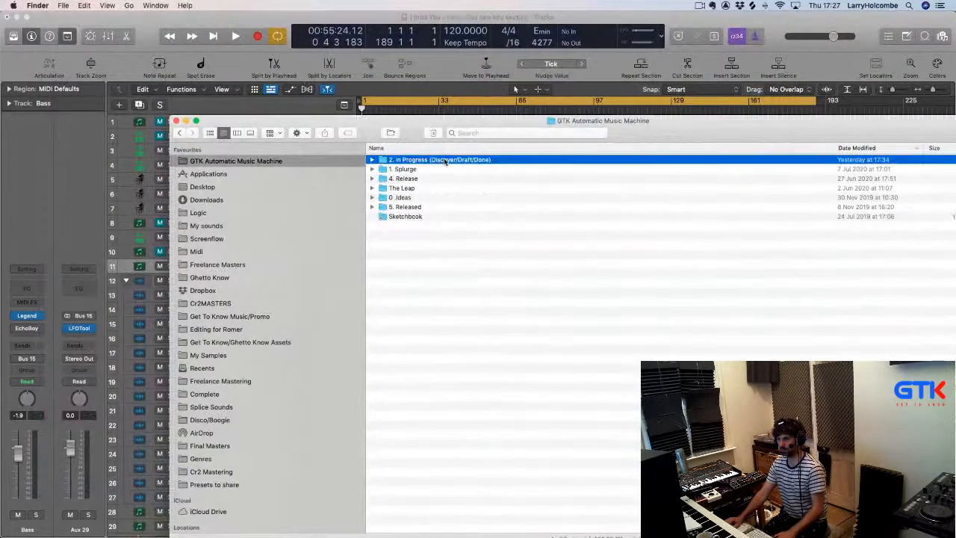
double_click(407, 169)
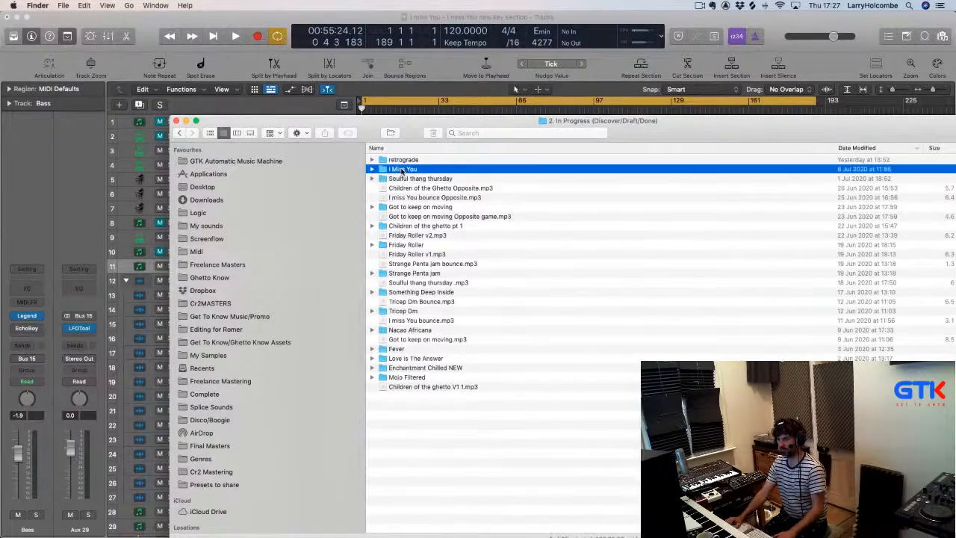
drag(373, 133, 478, 216)
double_click(471, 207)
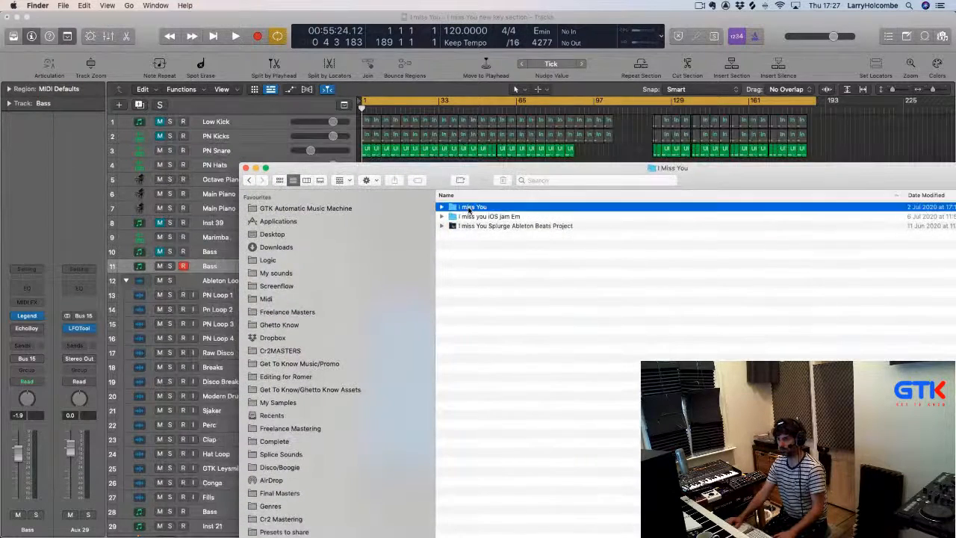
drag(464, 168, 780, 180)
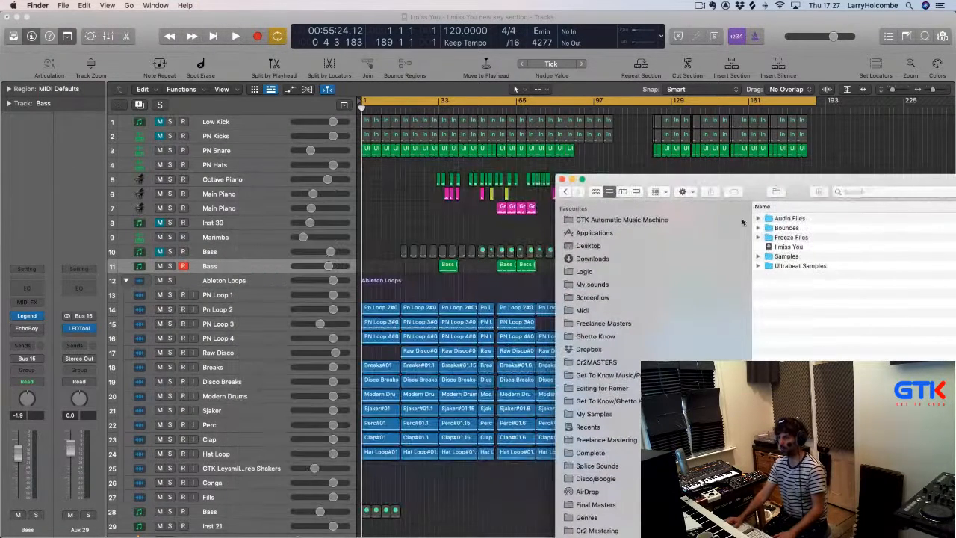
double_click(786, 228)
Switch to Trello and move its window aside so the bounce files in Finder are accessible beside the board
key(super+Tab)
click(352, 250)
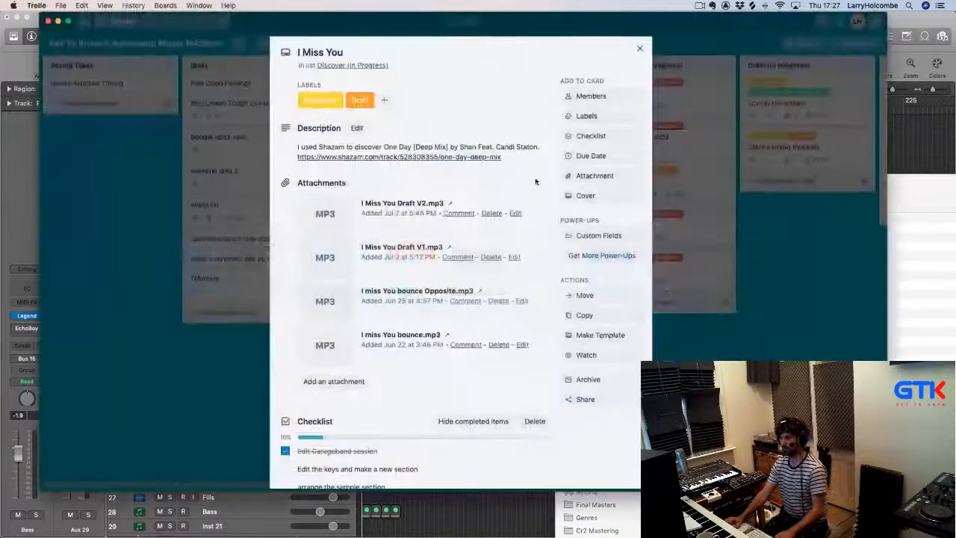
drag(735, 21, 519, 22)
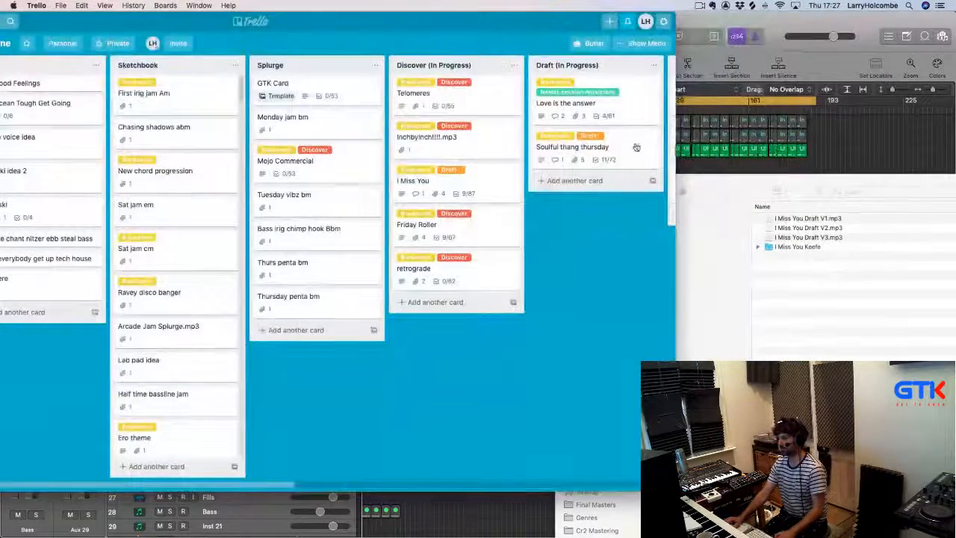
key(super+Tab)
click(474, 45)
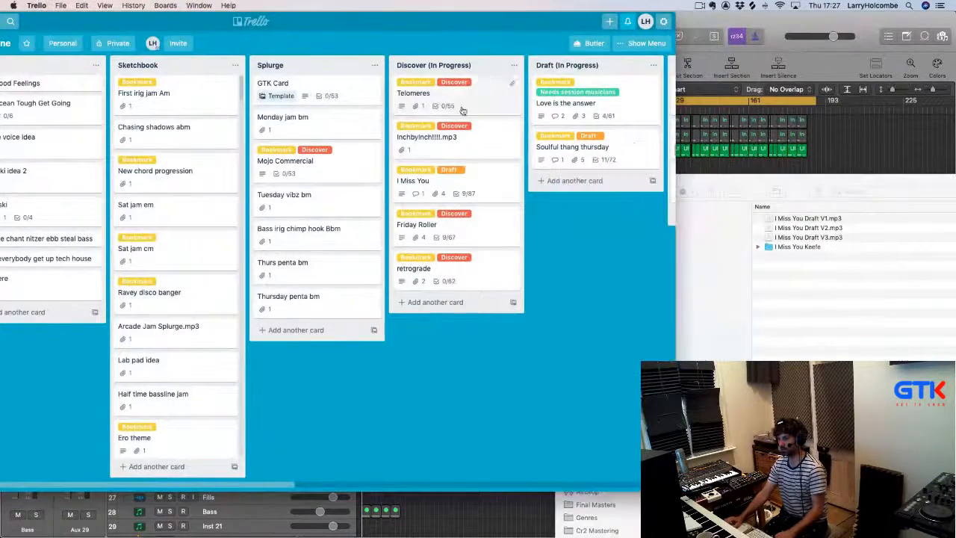
Open the I Miss You card and attach "I Miss You Draft V3.mp3" from the Bounces folder
click(479, 186)
scroll(251, 246, down, 5)
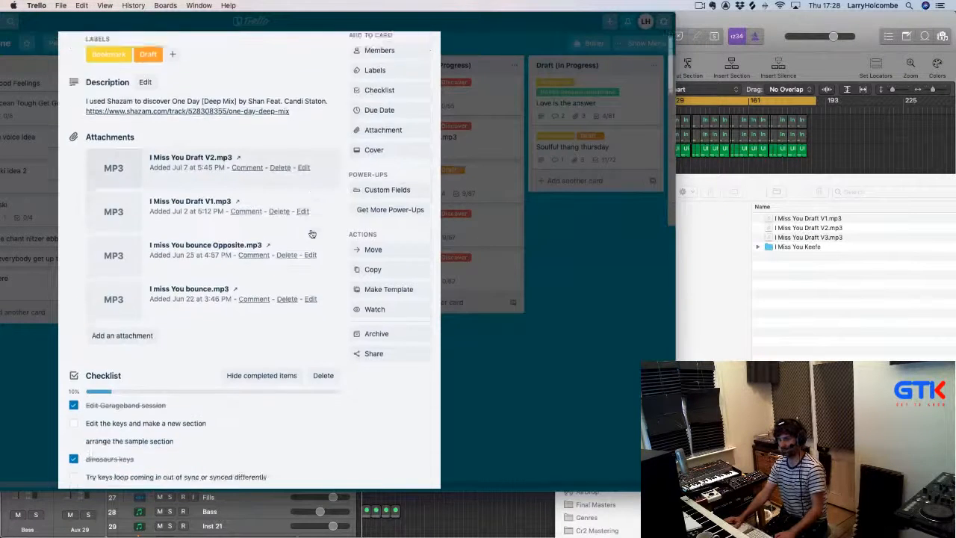
scroll(252, 247, up, 3)
drag(811, 241, 259, 225)
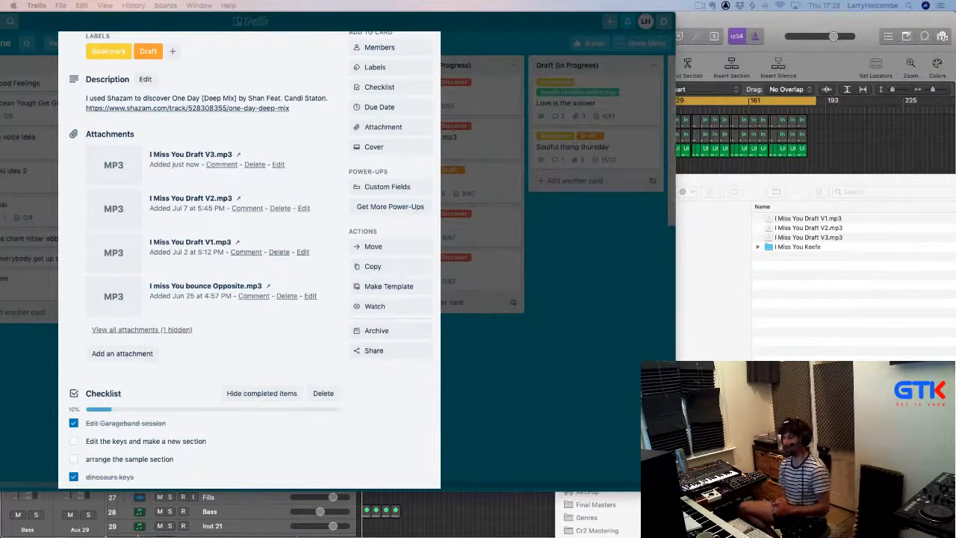
Close the I Miss You card and switch back to Logic Pro X
scroll(443, 62, up, 2)
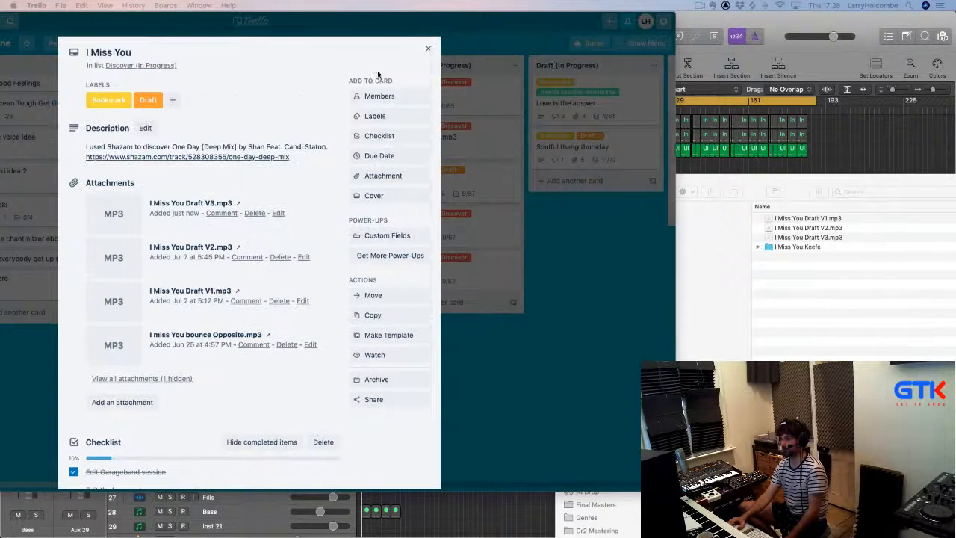
click(428, 50)
click(781, 24)
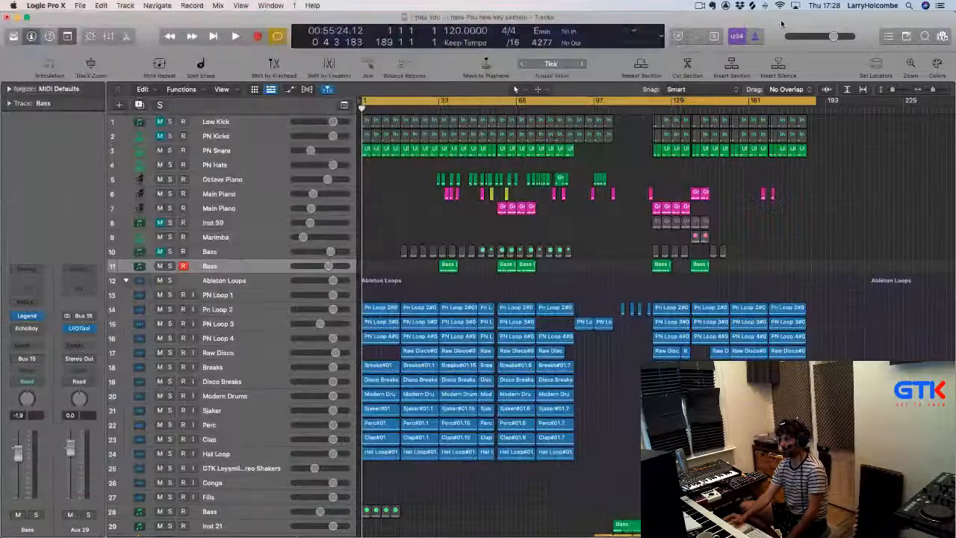